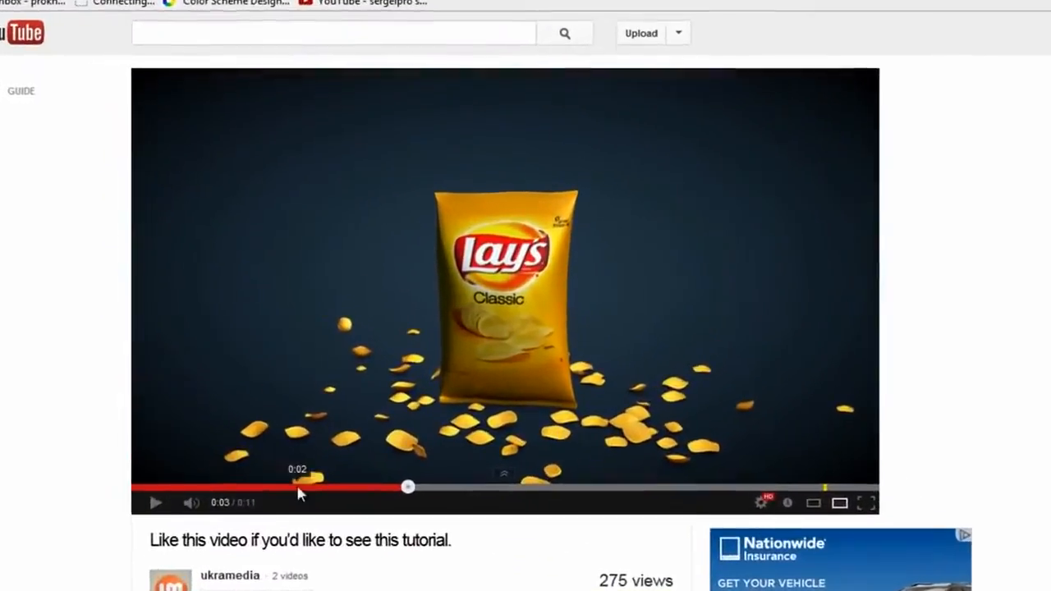
Play and pause the chip bag preview video to examine the bag and falling chips animation
{"action": "left_click", "coordinate": [143, 378]}
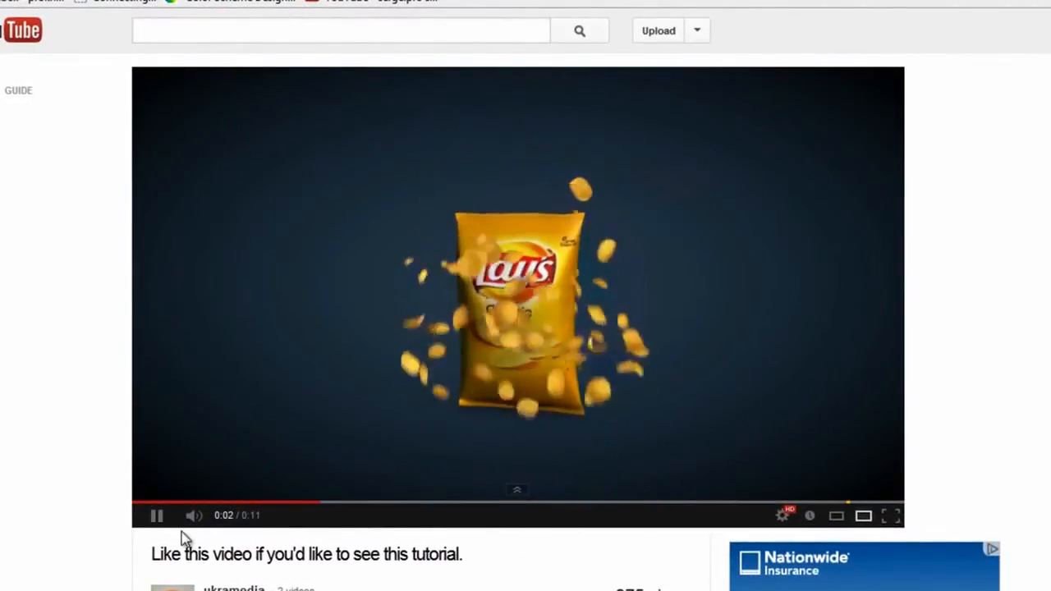
{"action": "left_click", "coordinate": [158, 517]}
{"action": "left_click", "coordinate": [146, 498]}
{"action": "left_click", "coordinate": [157, 516]}
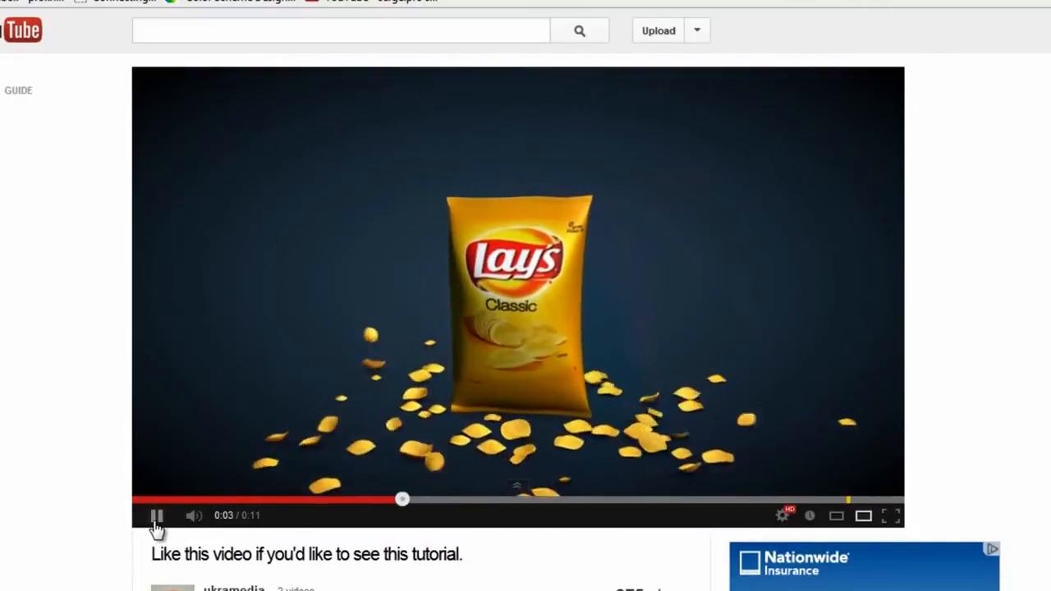
{"action": "left_click", "coordinate": [156, 516]}
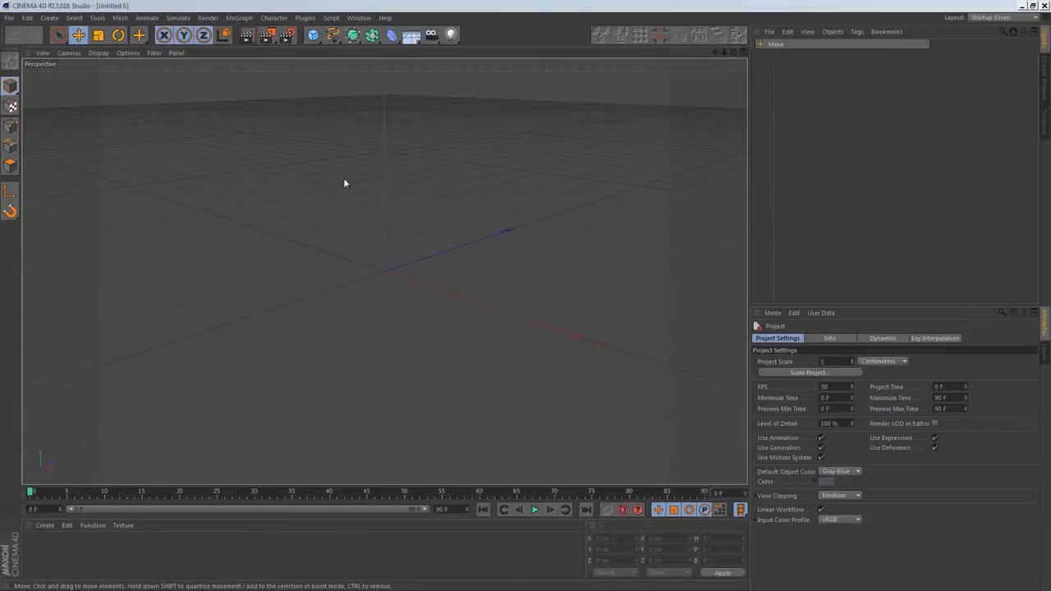
Add a cube and set its Y size to 300 cm and its Z size to 1 cm
{"action": "left_click", "coordinate": [313, 34]}
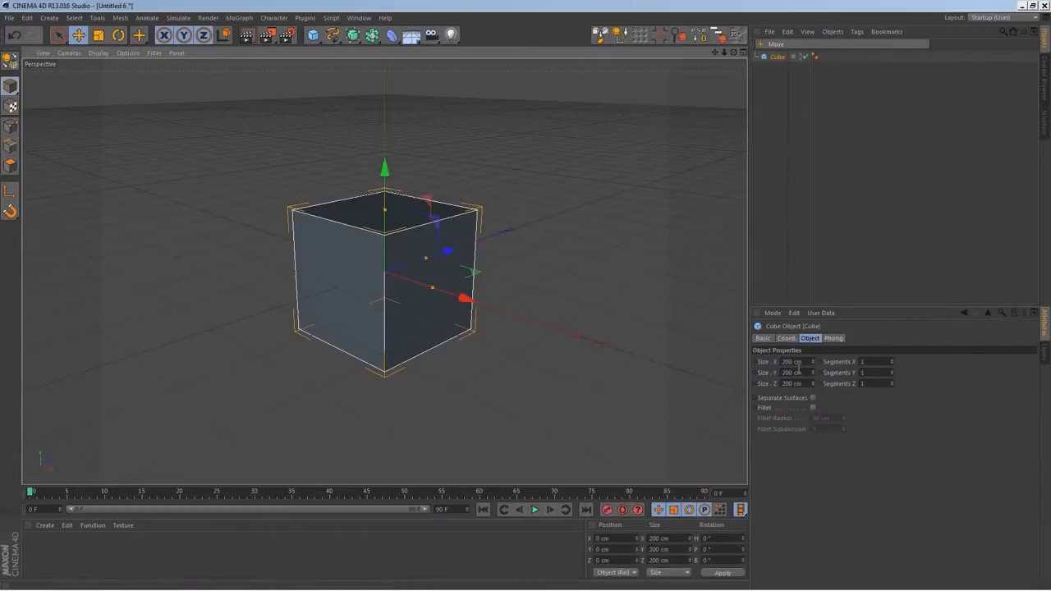
{"action": "left_click", "coordinate": [807, 374]}
{"action": "type", "text": "300"}
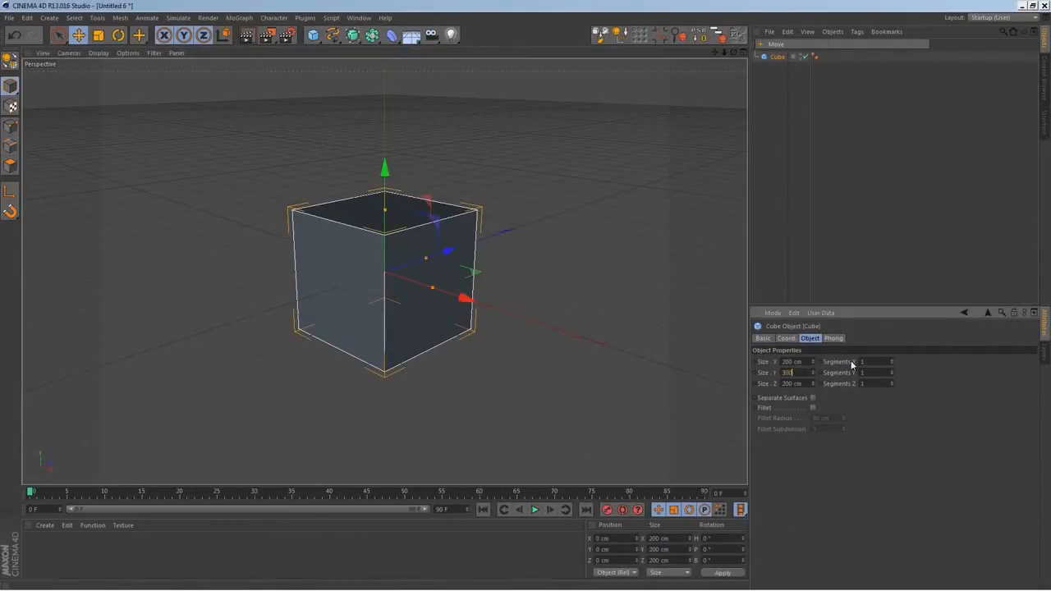
{"action": "key", "text": "Return"}
{"action": "left_click", "coordinate": [782, 382]}
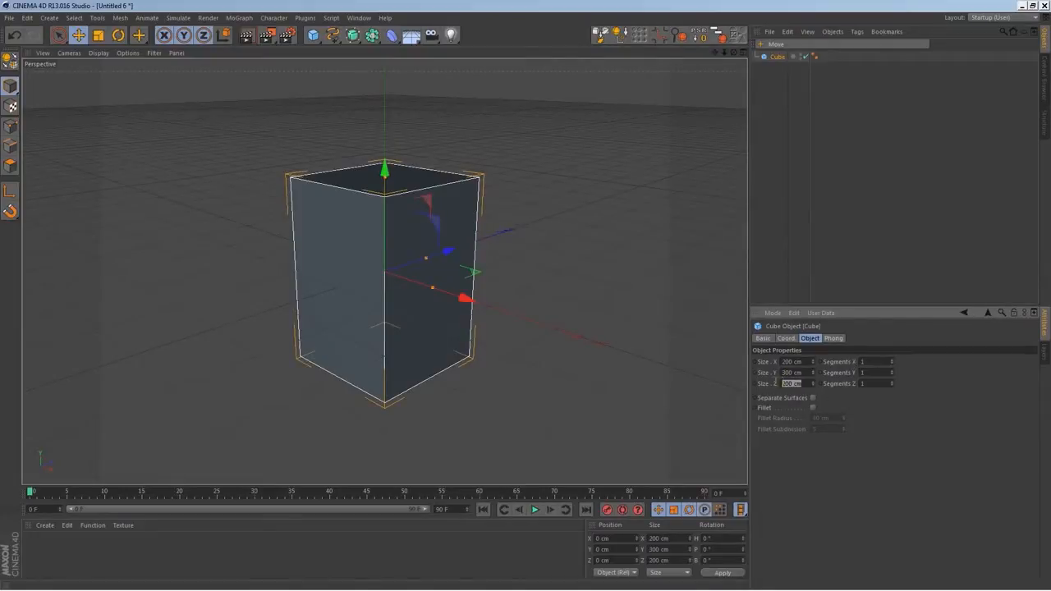
{"action": "type", "text": "1"}
{"action": "key", "text": "Return"}
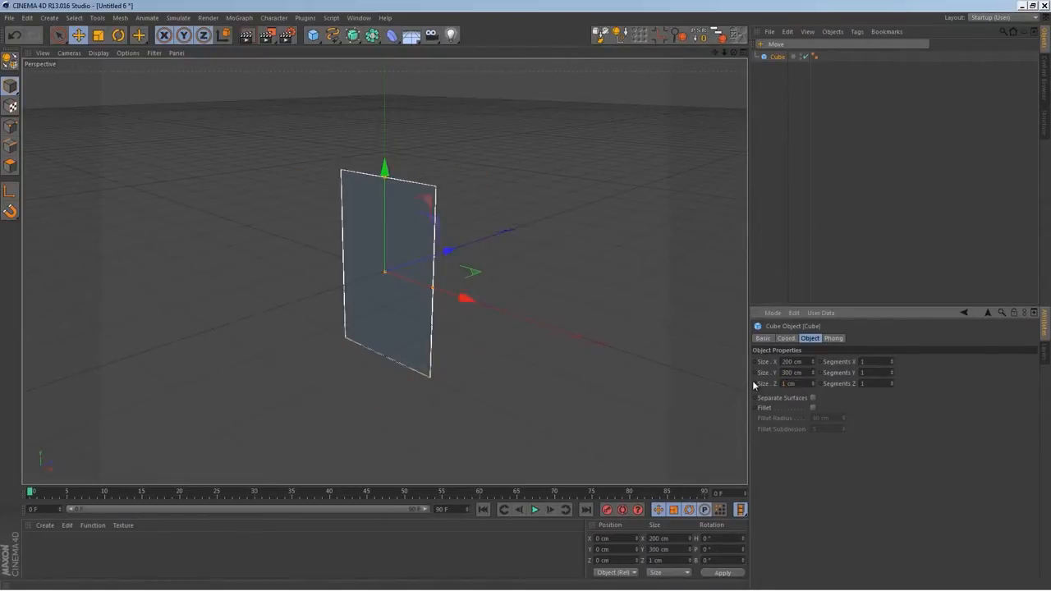
Divide the thin cube into 2 segments along X and 2 segments along Y
{"action": "left_click_drag", "start_coordinate": [449, 308], "coordinate": [403, 303], "text": "alt"}
{"action": "scroll", "coordinate": [394, 276], "scroll_direction": "up", "scroll_amount": 2}
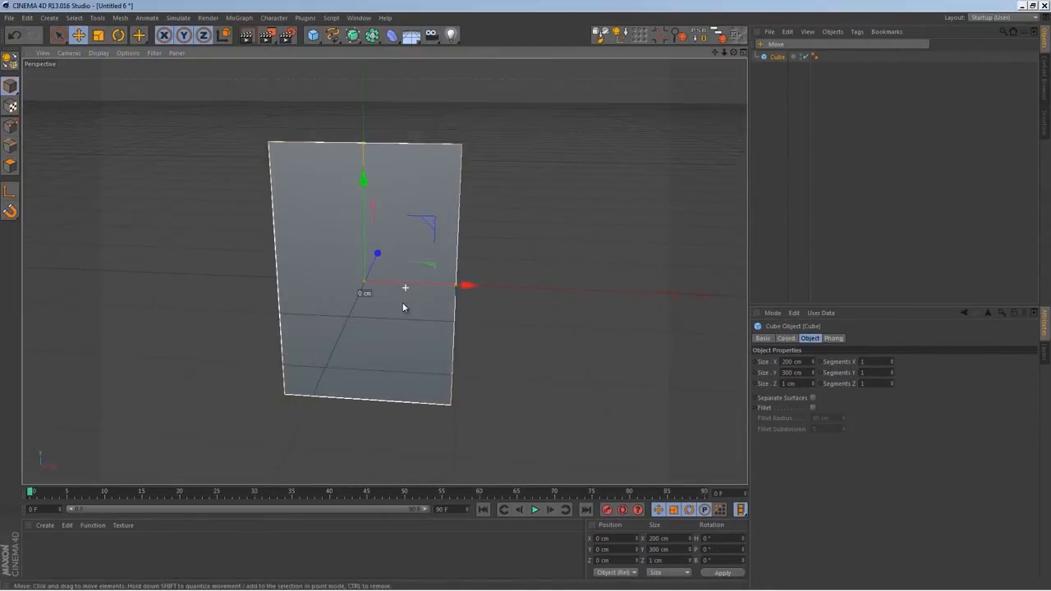
{"action": "left_click_drag", "start_coordinate": [347, 261], "coordinate": [368, 269], "text": "alt"}
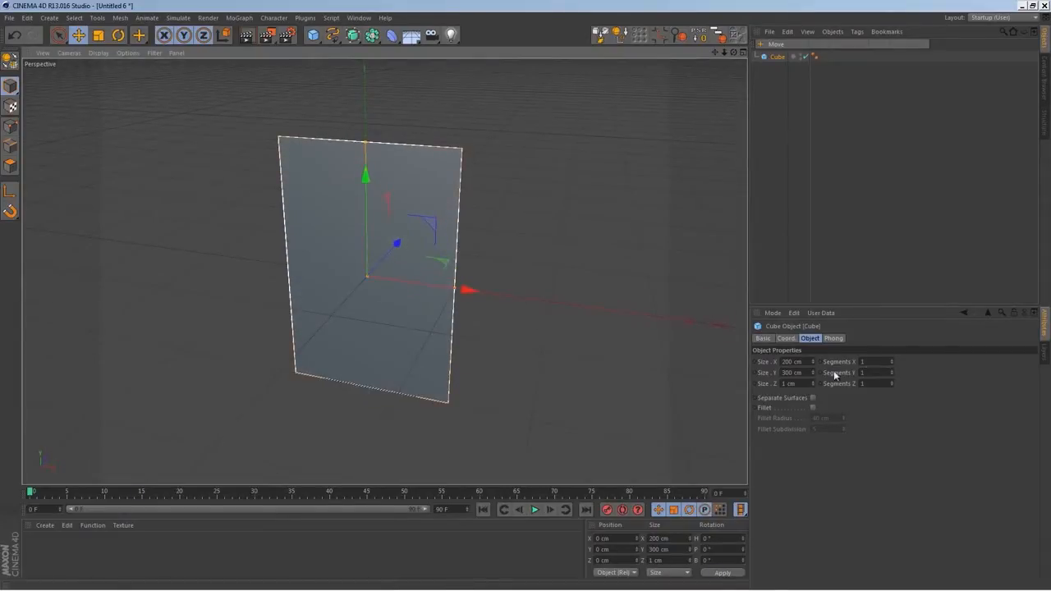
{"action": "left_click", "coordinate": [892, 370]}
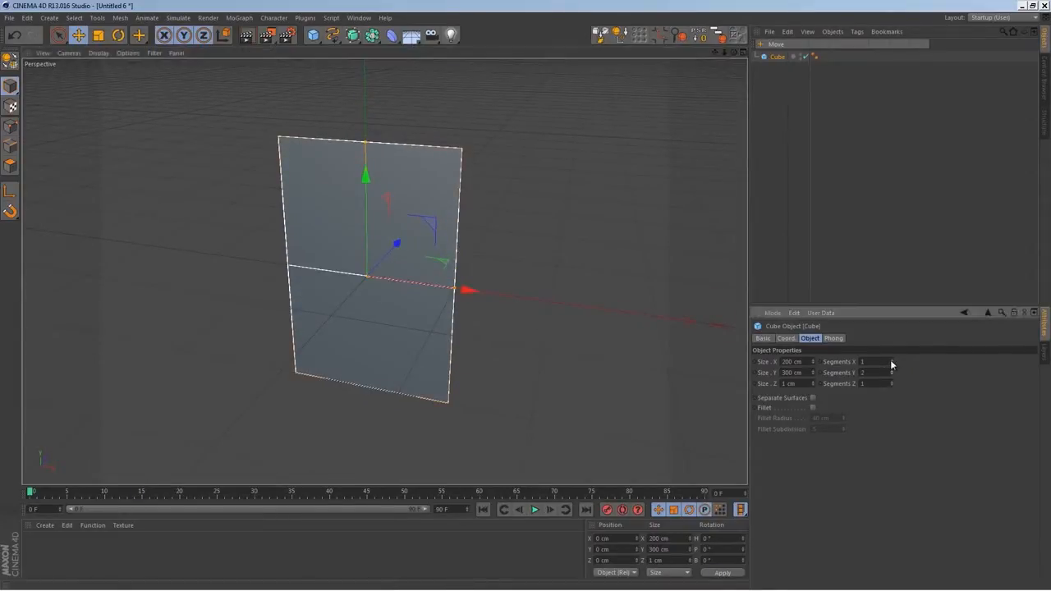
{"action": "left_click", "coordinate": [891, 359]}
Change the viewport display to shading with lines and deselect the cube to reveal its segment edges
{"action": "left_click_drag", "start_coordinate": [527, 393], "coordinate": [346, 341], "text": "alt"}
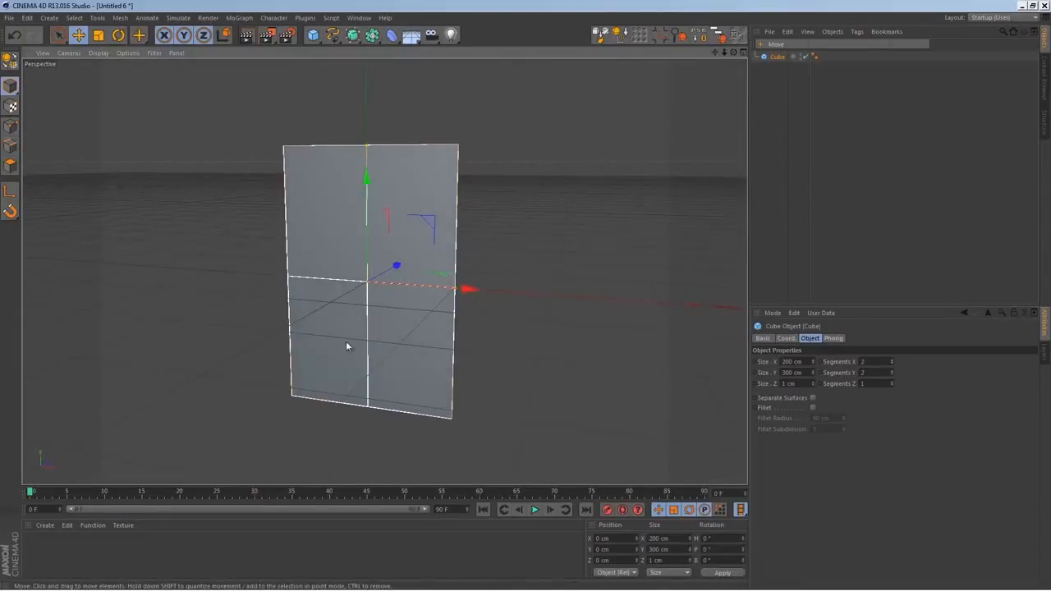
{"action": "left_click", "coordinate": [99, 52]}
{"action": "left_click", "coordinate": [124, 79]}
{"action": "mouse_move", "coordinate": [324, 205]}
{"action": "left_mouse_down", "text": "alt"}
{"action": "mouse_move", "coordinate": [426, 348]}
{"action": "mouse_move", "coordinate": [432, 428]}
{"action": "mouse_move", "coordinate": [420, 362]}
{"action": "left_mouse_up", "text": "alt"}
{"action": "left_click", "coordinate": [840, 164]}
{"action": "left_click_drag", "start_coordinate": [385, 272], "coordinate": [464, 317], "text": "alt"}
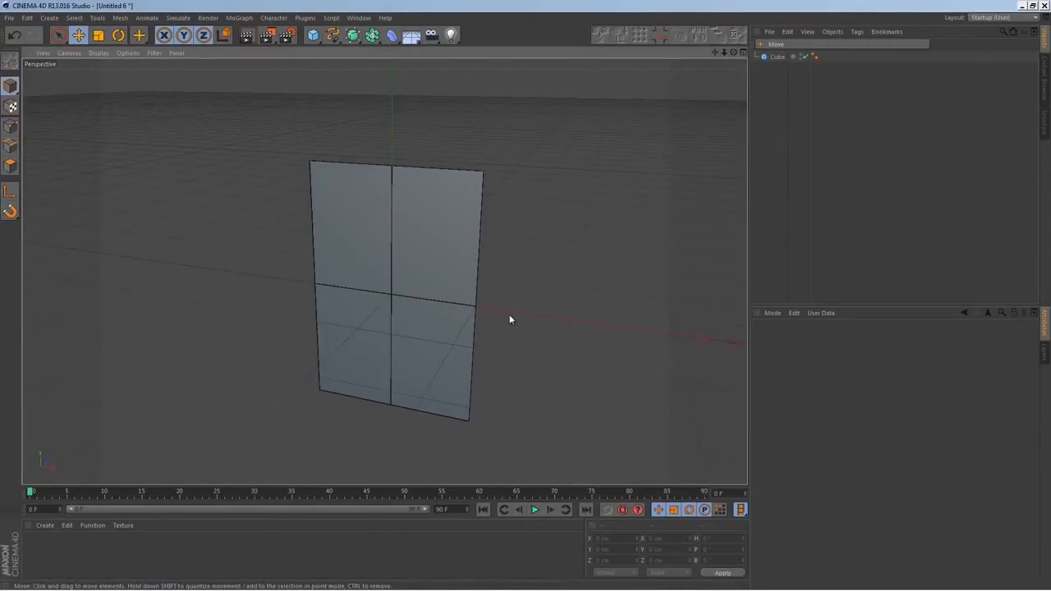
Convert the cube into an editable polygon object and switch to polygon editing mode
{"action": "left_click", "coordinate": [768, 57]}
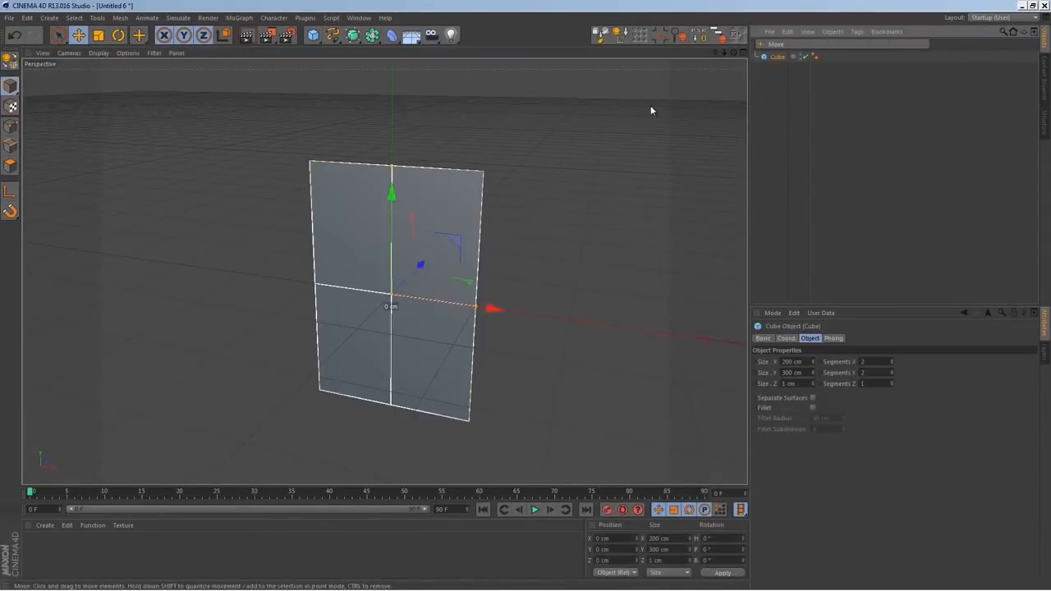
{"action": "left_click", "coordinate": [11, 60]}
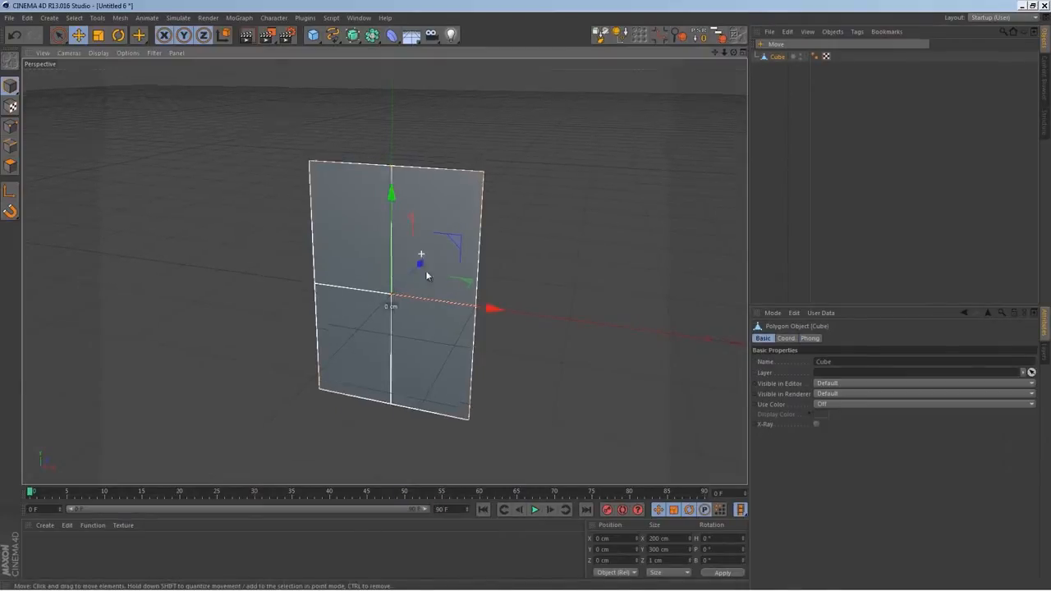
{"action": "left_click_drag", "start_coordinate": [422, 257], "coordinate": [444, 311], "text": "alt"}
{"action": "right_click_drag", "start_coordinate": [444, 235], "coordinate": [424, 169], "text": "alt"}
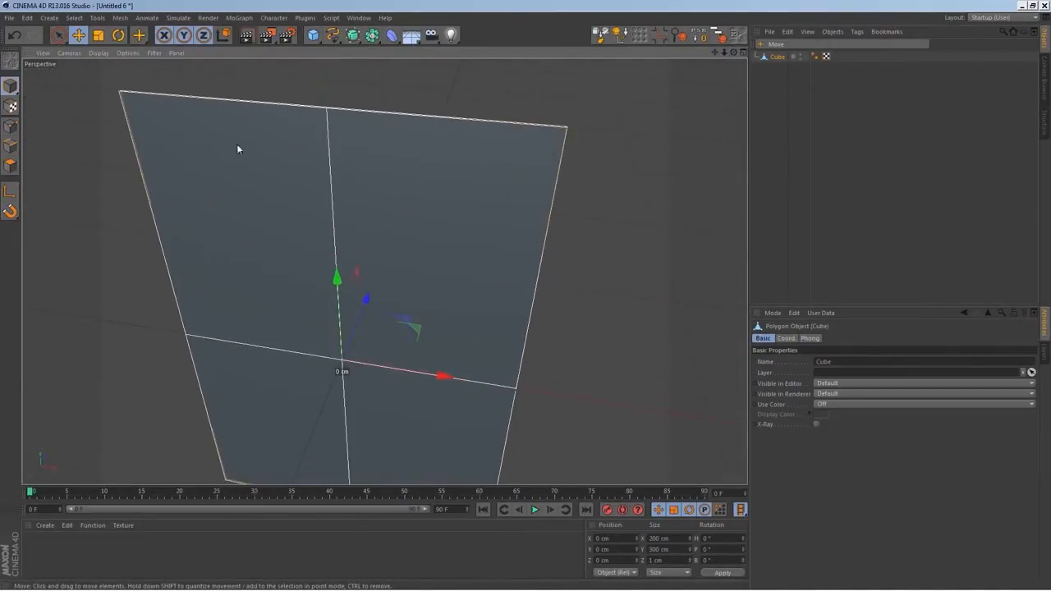
{"action": "left_click", "coordinate": [11, 166]}
Select both narrow polygons along the cube's top edge and extrude them upward by 10 cm
{"action": "middle_click_drag", "start_coordinate": [328, 151], "coordinate": [338, 214], "text": "alt"}
{"action": "left_click_drag", "start_coordinate": [307, 246], "coordinate": [305, 275], "text": "alt"}
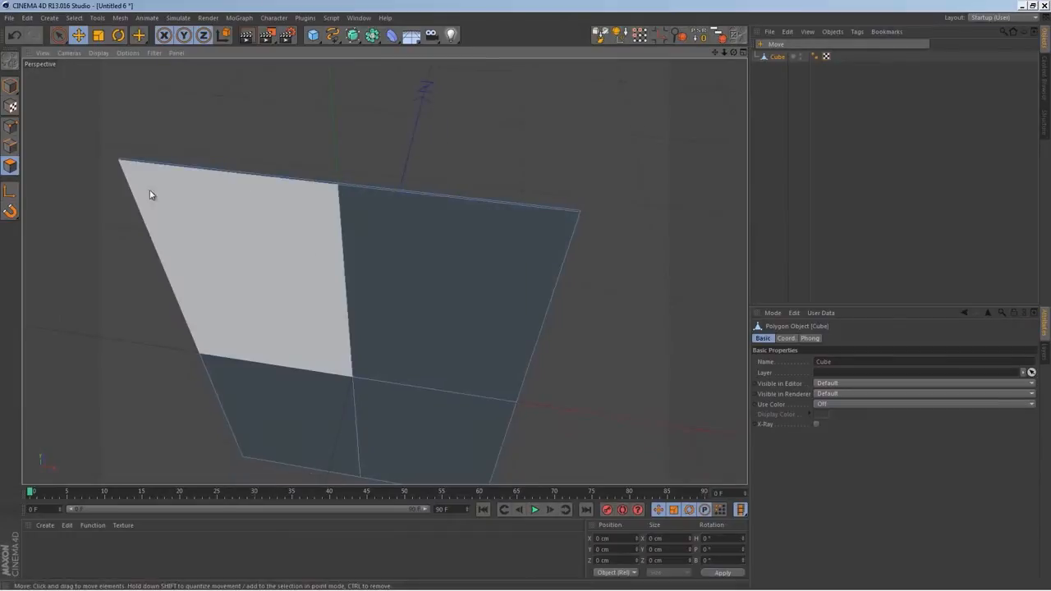
{"action": "right_click_drag", "start_coordinate": [189, 200], "coordinate": [288, 161], "text": "alt"}
{"action": "left_click", "coordinate": [286, 166]}
{"action": "left_click", "coordinate": [425, 184], "text": "shift"}
{"action": "left_click_drag", "start_coordinate": [425, 184], "coordinate": [427, 242], "text": "alt"}
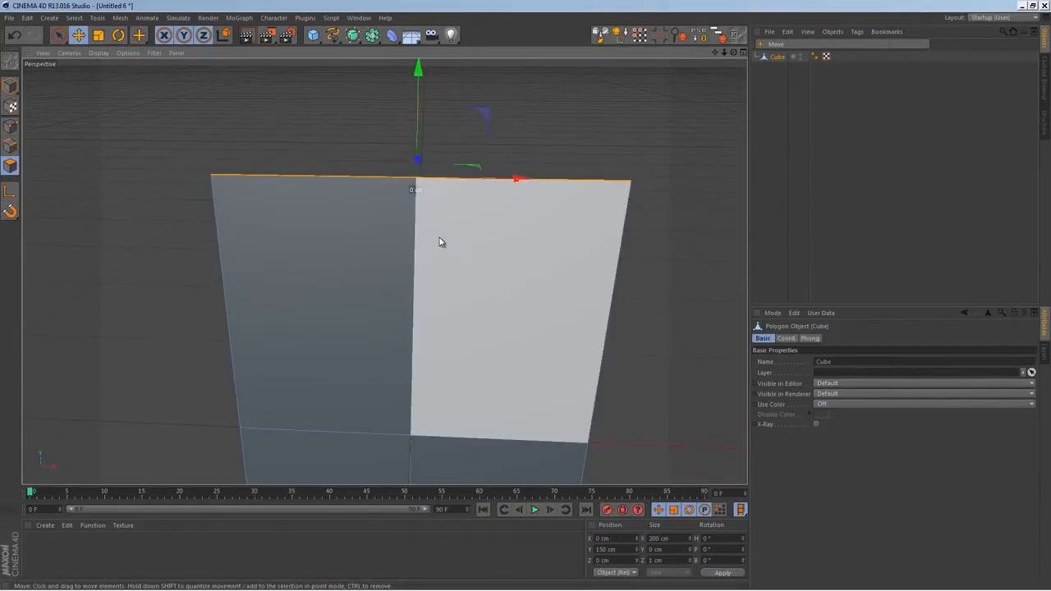
{"action": "left_click_drag", "start_coordinate": [374, 176], "coordinate": [429, 57], "text": "alt"}
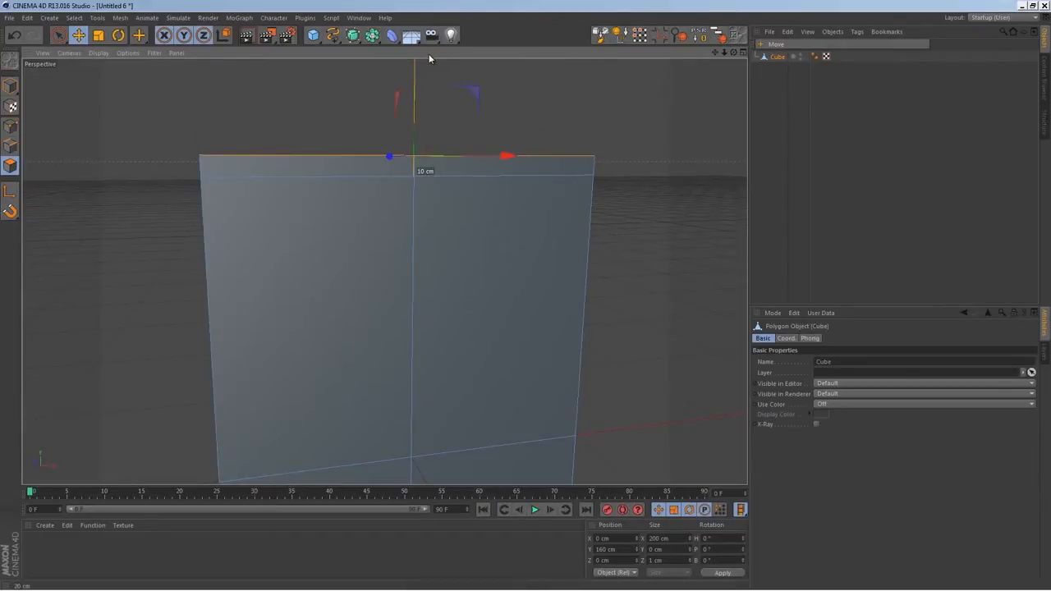
Extrude the two narrow polygons along the cube's bottom edge downward by 10 cm, then clear the selection
{"action": "left_click_drag", "start_coordinate": [336, 287], "coordinate": [441, 304], "text": "alt"}
{"action": "left_click", "coordinate": [441, 304]}
{"action": "left_click", "coordinate": [380, 283], "text": "shift"}
{"action": "left_click_drag", "start_coordinate": [387, 206], "coordinate": [378, 339]}
{"action": "key", "text": "ctrl+shift+a"}
{"action": "left_click", "coordinate": [382, 545]}
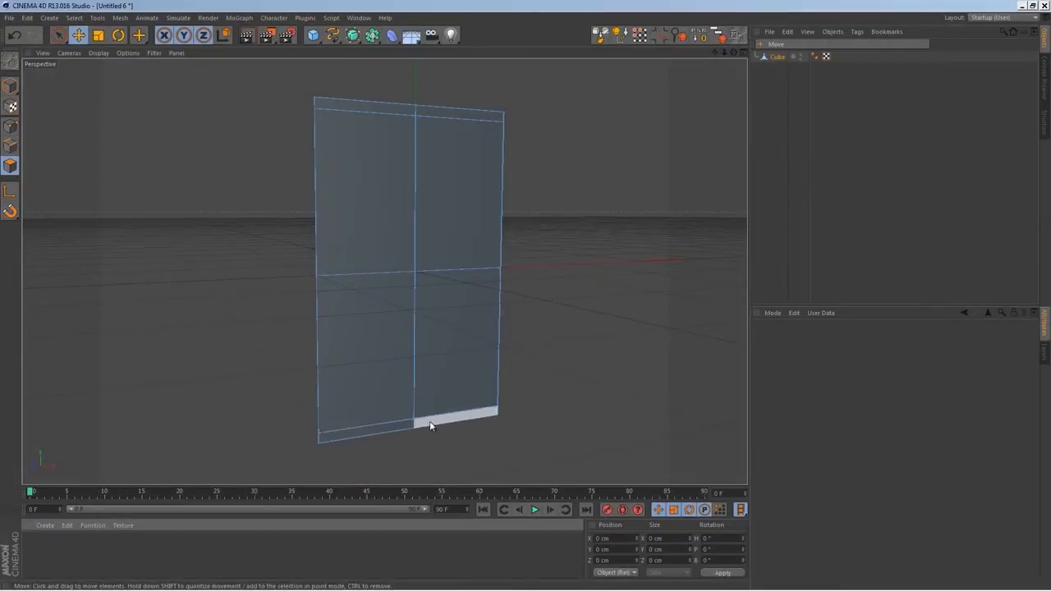
Create a new material and load the lays-potatochips-label image as its color texture
{"action": "left_click_drag", "start_coordinate": [422, 152], "coordinate": [347, 304], "text": "alt"}
{"action": "left_click_drag", "start_coordinate": [435, 305], "coordinate": [409, 316], "text": "alt"}
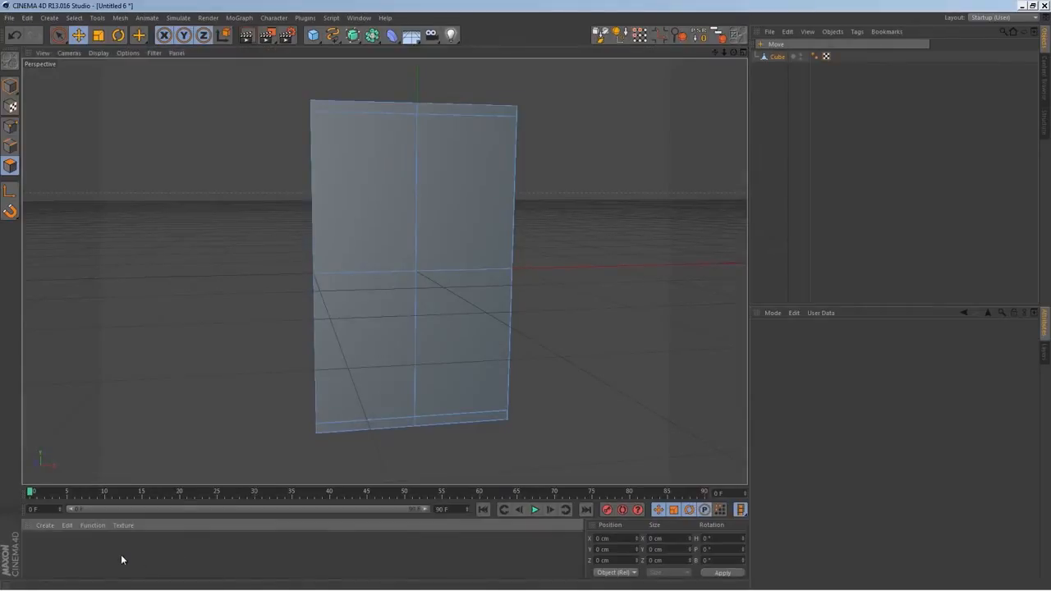
{"action": "left_click_drag", "start_coordinate": [379, 323], "coordinate": [403, 241], "text": "alt"}
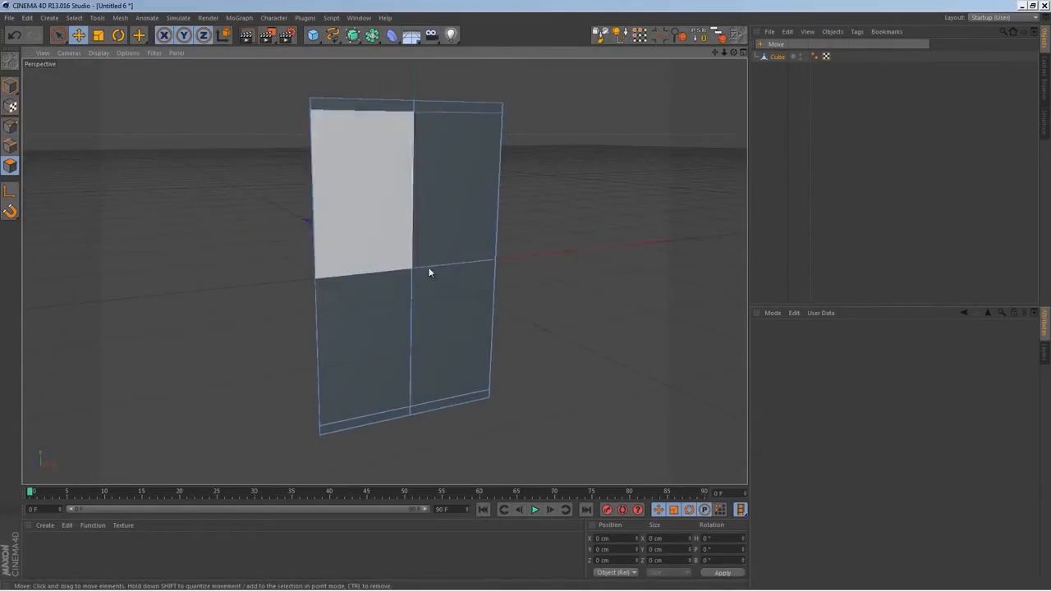
{"action": "double_click", "coordinate": [99, 539]}
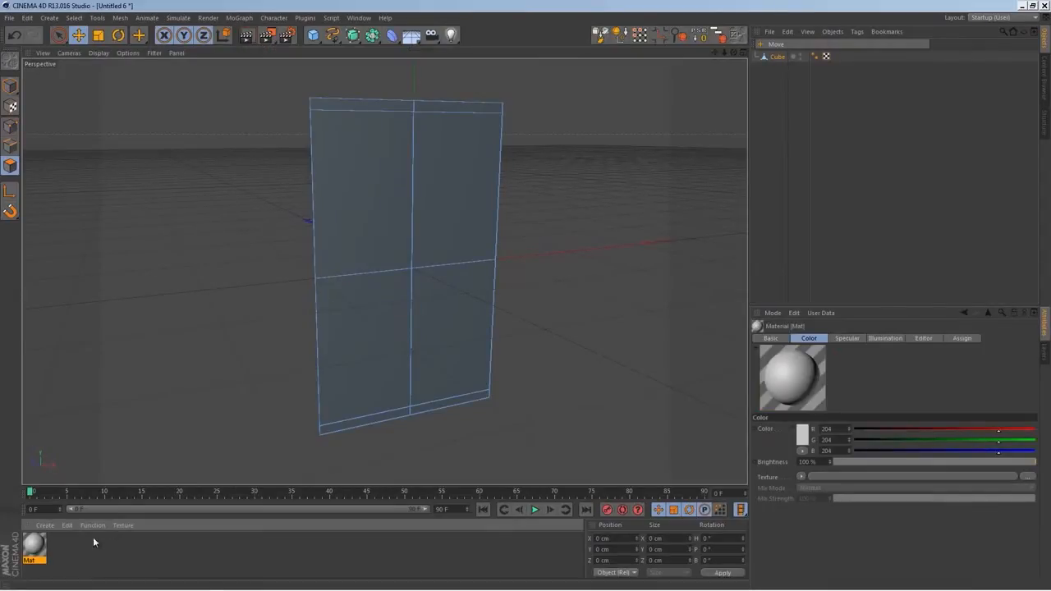
{"action": "double_click", "coordinate": [34, 544]}
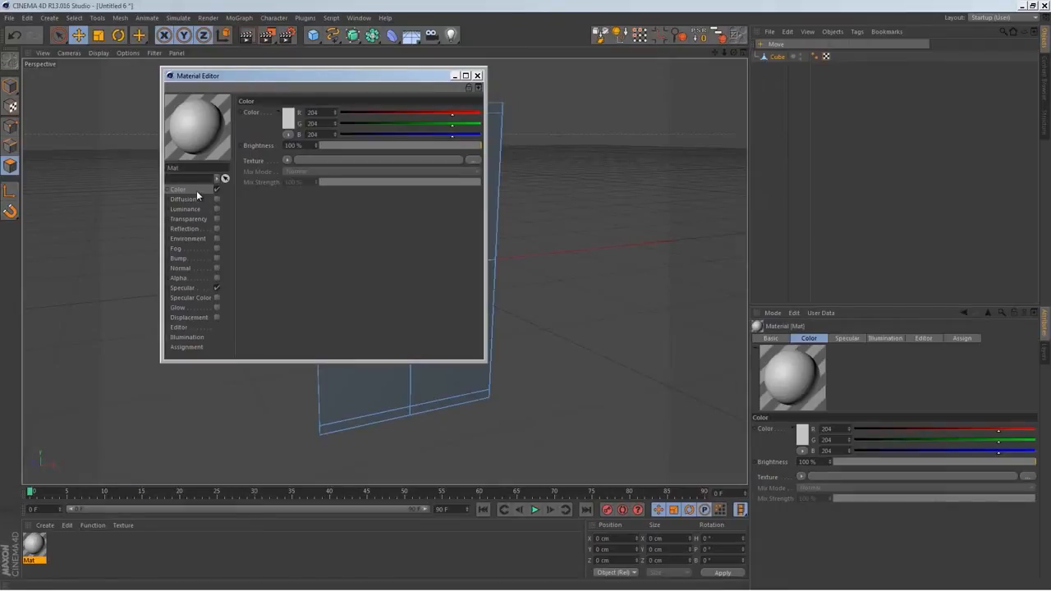
{"action": "left_click", "coordinate": [287, 161]}
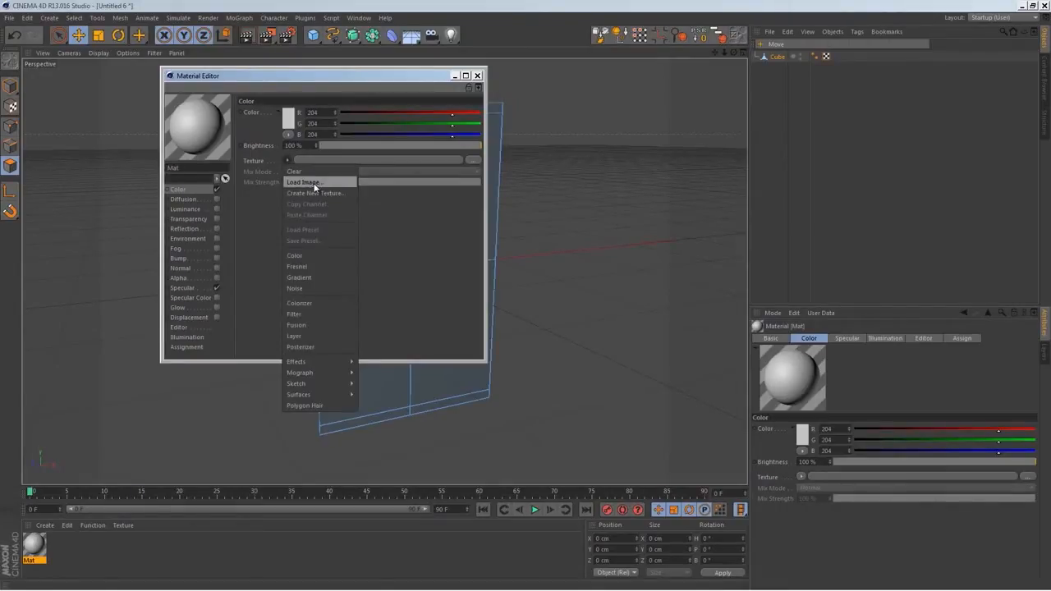
{"action": "left_click", "coordinate": [294, 182]}
{"action": "left_click", "coordinate": [545, 263]}
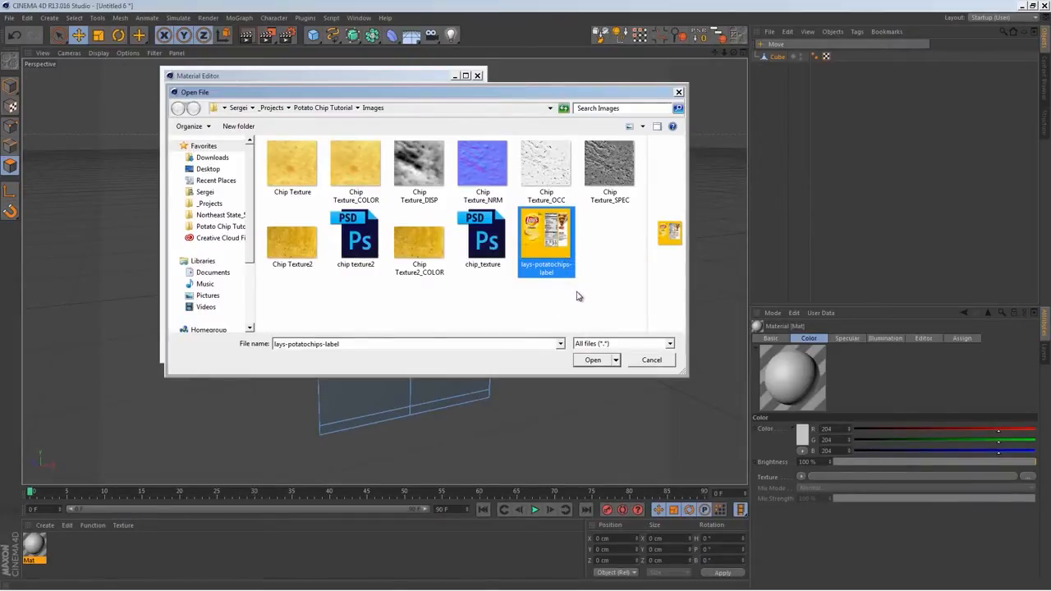
{"action": "double_click", "coordinate": [546, 255]}
{"action": "left_click", "coordinate": [535, 337]}
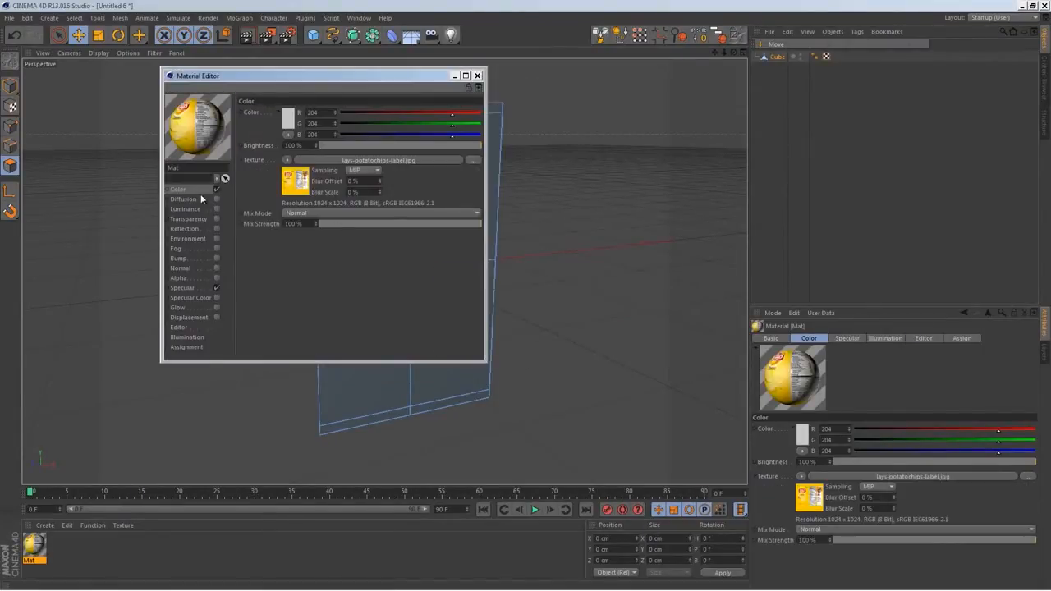
Enable the material's reflection with a Fresnel texture, setting both brightness and mix strength to 25%
{"action": "left_click", "coordinate": [196, 227]}
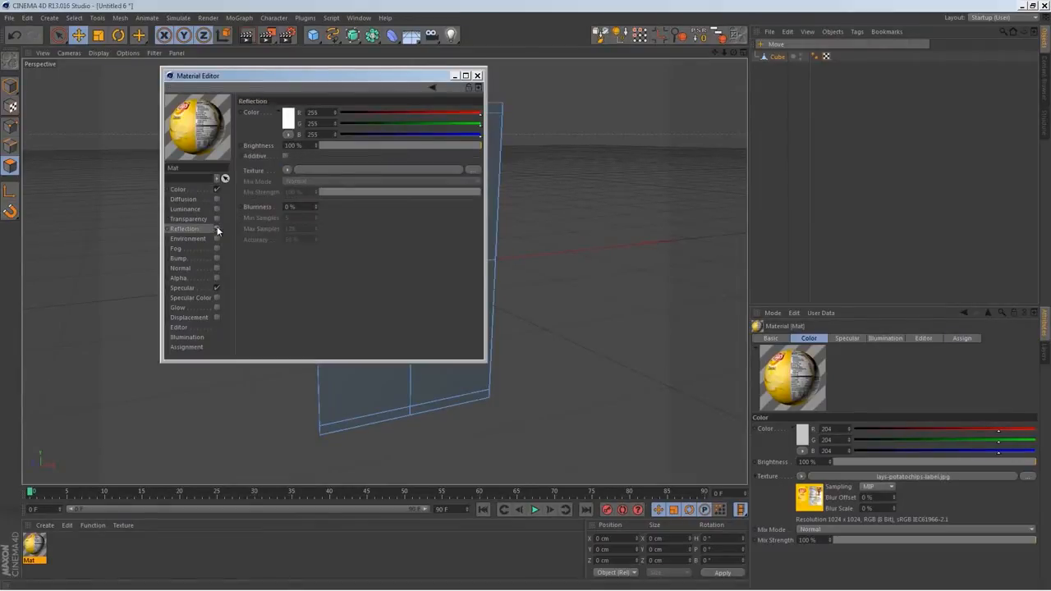
{"action": "left_click", "coordinate": [217, 228]}
{"action": "left_click", "coordinate": [288, 170]}
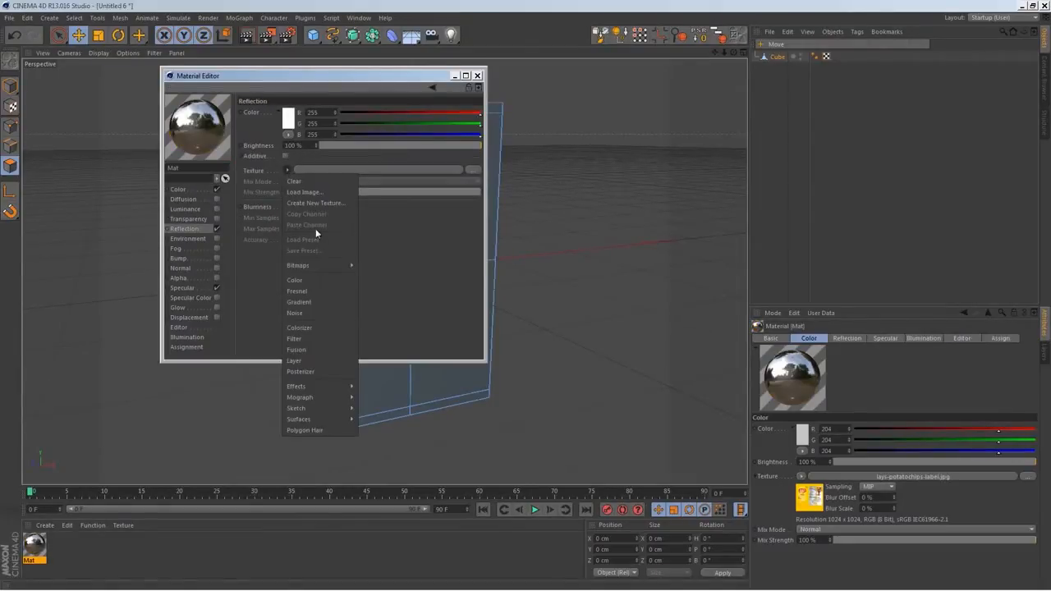
{"action": "left_click", "coordinate": [319, 290]}
{"action": "left_click", "coordinate": [303, 145]}
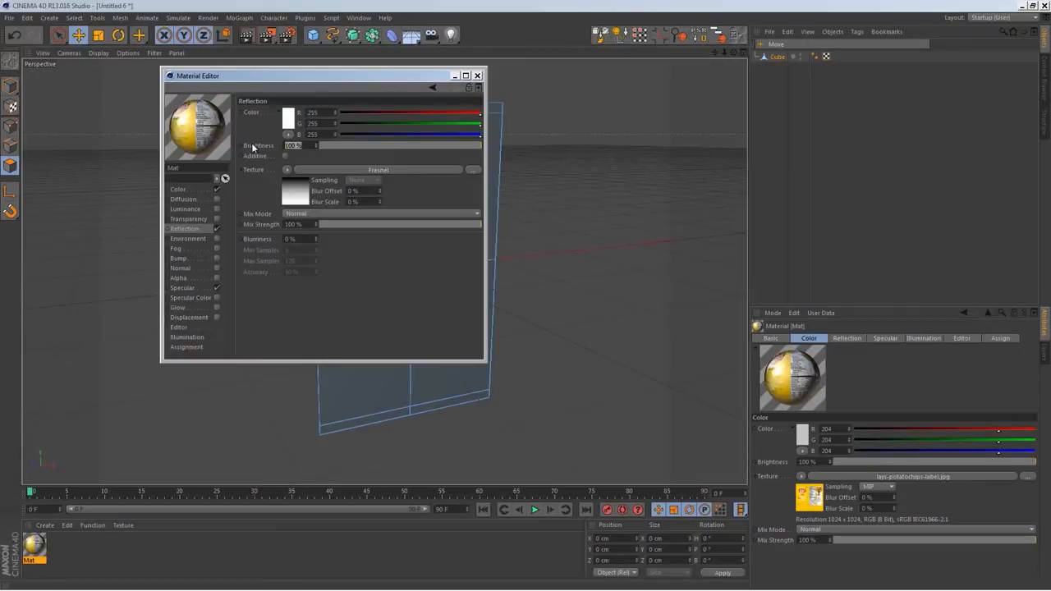
{"action": "type", "text": "25"}
{"action": "double_click", "coordinate": [298, 224]}
{"action": "type", "text": "25"}
{"action": "key", "text": "Return"}
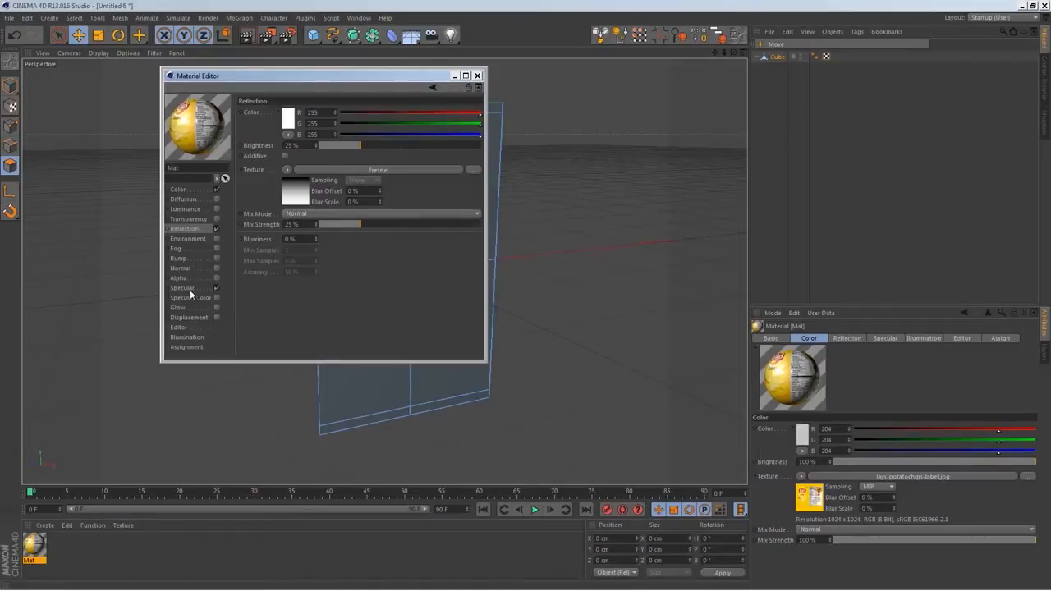
Close the material settings, return to model mode and apply the label material to the cube
{"action": "left_click", "coordinate": [189, 289]}
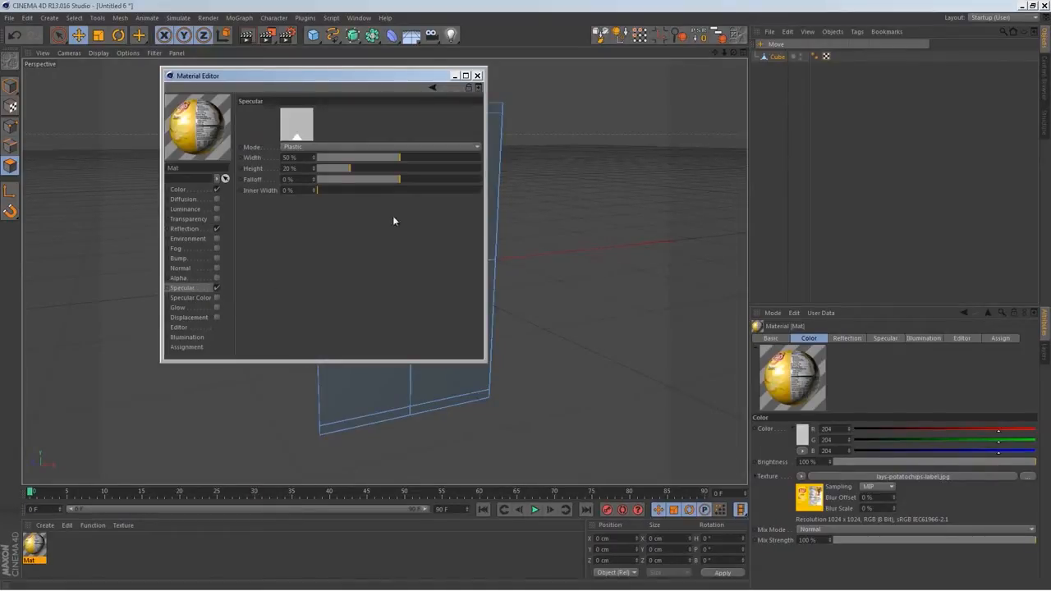
{"action": "left_click", "coordinate": [477, 76]}
{"action": "left_click", "coordinate": [170, 552]}
{"action": "left_click", "coordinate": [10, 86]}
{"action": "left_click_drag", "start_coordinate": [46, 548], "coordinate": [338, 350]}
{"action": "left_click_drag", "start_coordinate": [403, 310], "coordinate": [481, 298], "text": "alt"}
Rename the cube object as Bag
{"action": "left_click", "coordinate": [777, 55]}
{"action": "type", "text": "Bag"}
{"action": "key", "text": "Return"}
Switch to the BP UV Edit layout and activate UV polygon editing for the bag
{"action": "left_click_drag", "start_coordinate": [307, 277], "coordinate": [310, 252], "text": "alt"}
{"action": "left_click", "coordinate": [1010, 17]}
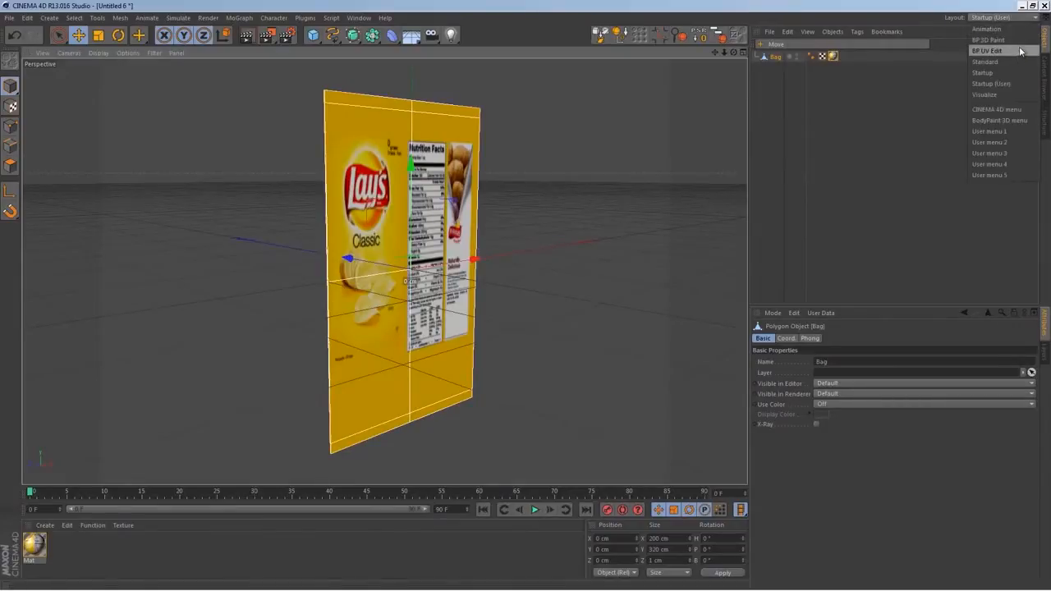
{"action": "left_click", "coordinate": [1021, 51]}
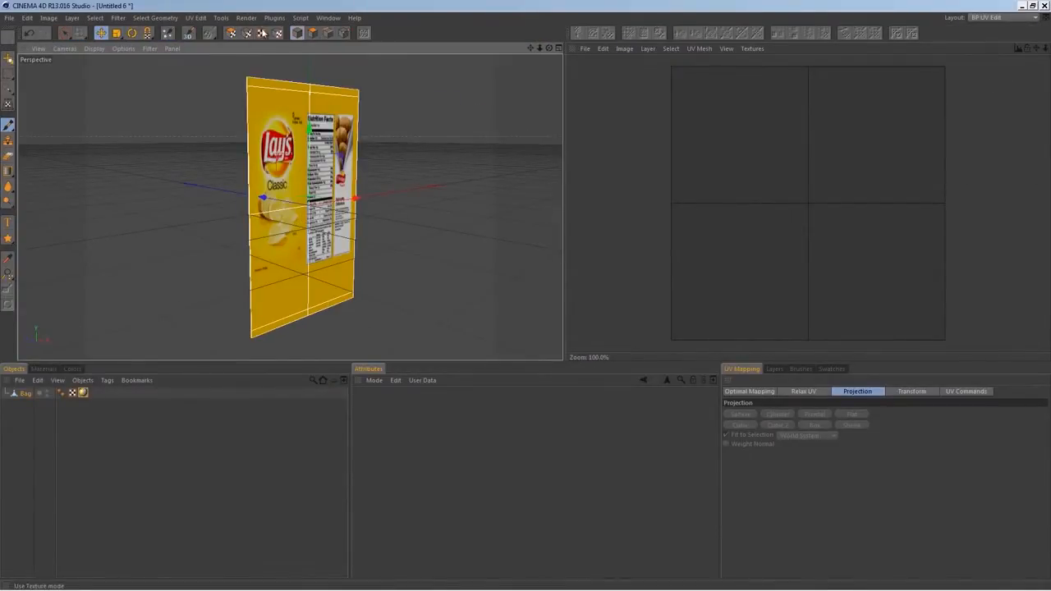
{"action": "left_click", "coordinate": [231, 33]}
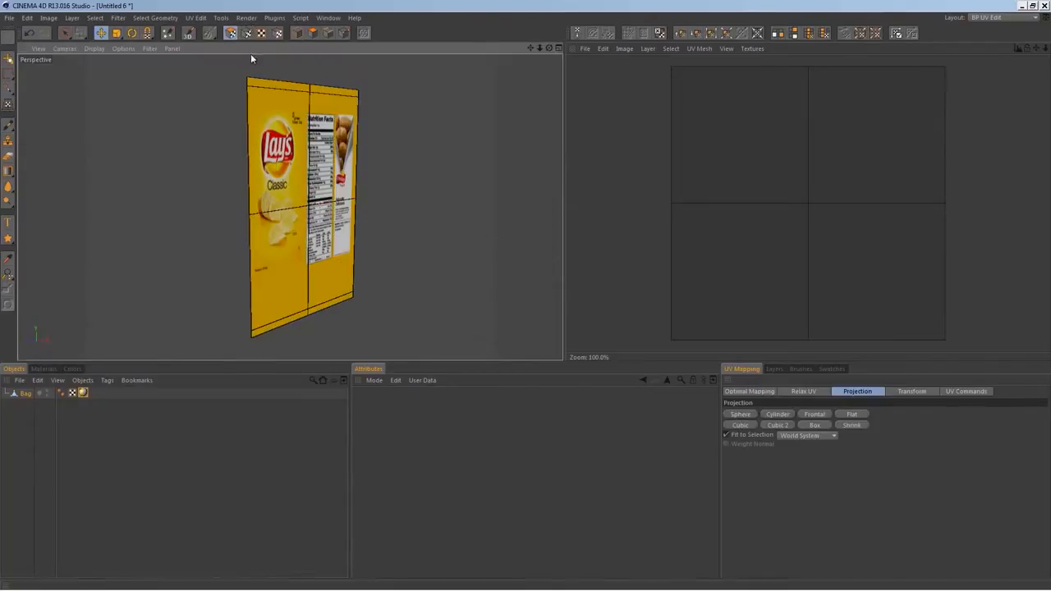
Select the bag's upper polygons to examine how front and back overlap in the UV mesh, and clear the selection
{"action": "left_click", "coordinate": [284, 180]}
{"action": "left_click_drag", "start_coordinate": [250, 230], "coordinate": [483, 231], "text": "alt"}
{"action": "left_click", "coordinate": [220, 166], "text": "shift"}
{"action": "left_click_drag", "start_coordinate": [205, 161], "coordinate": [299, 209], "text": "alt"}
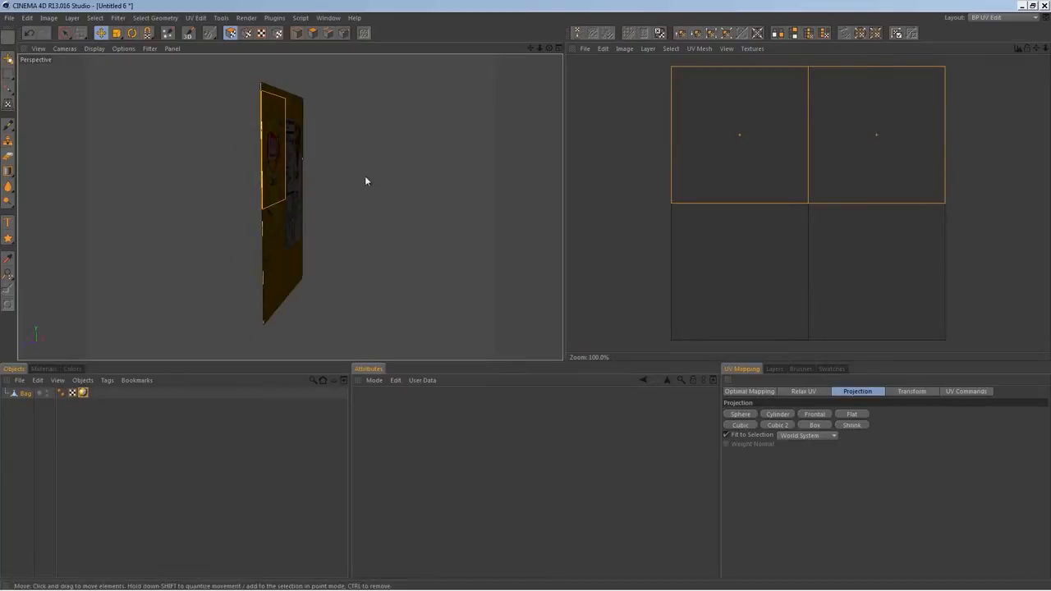
{"action": "left_click_drag", "start_coordinate": [399, 223], "coordinate": [316, 182], "text": "alt"}
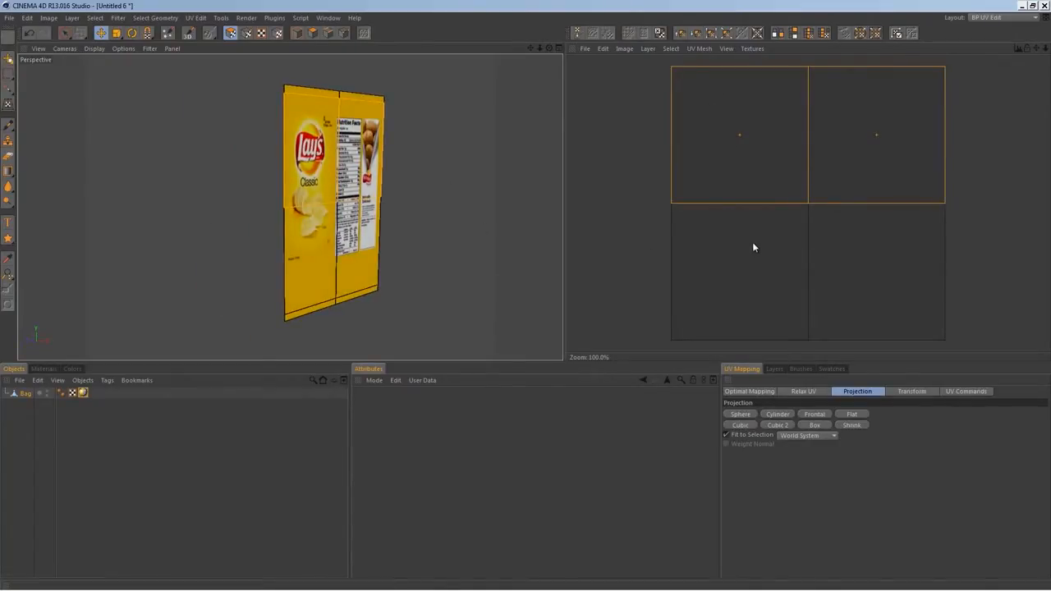
{"action": "left_click", "coordinate": [438, 249]}
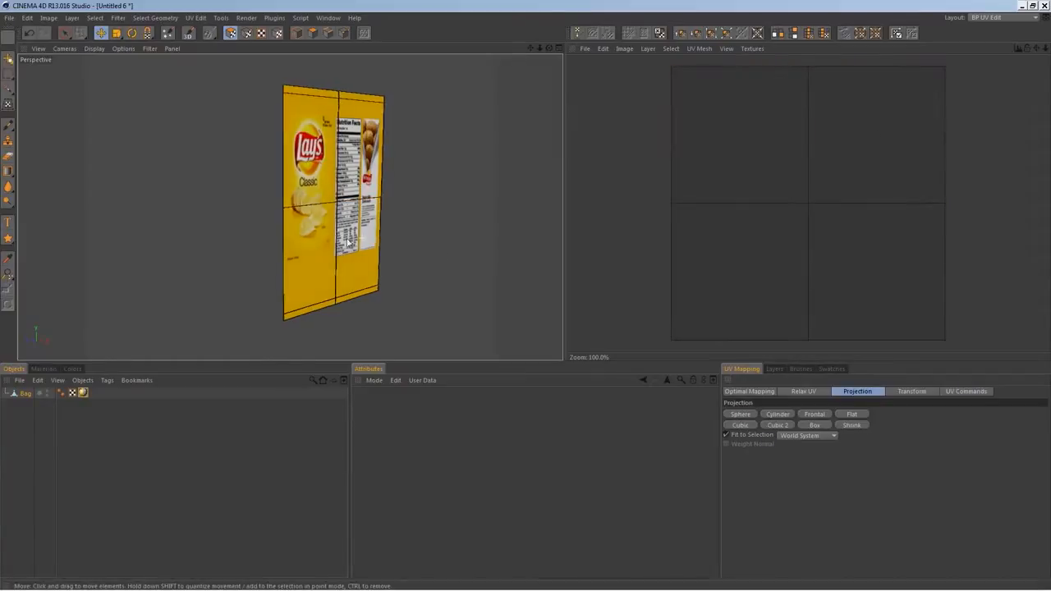
{"action": "left_click_drag", "start_coordinate": [366, 242], "coordinate": [320, 243], "text": "alt"}
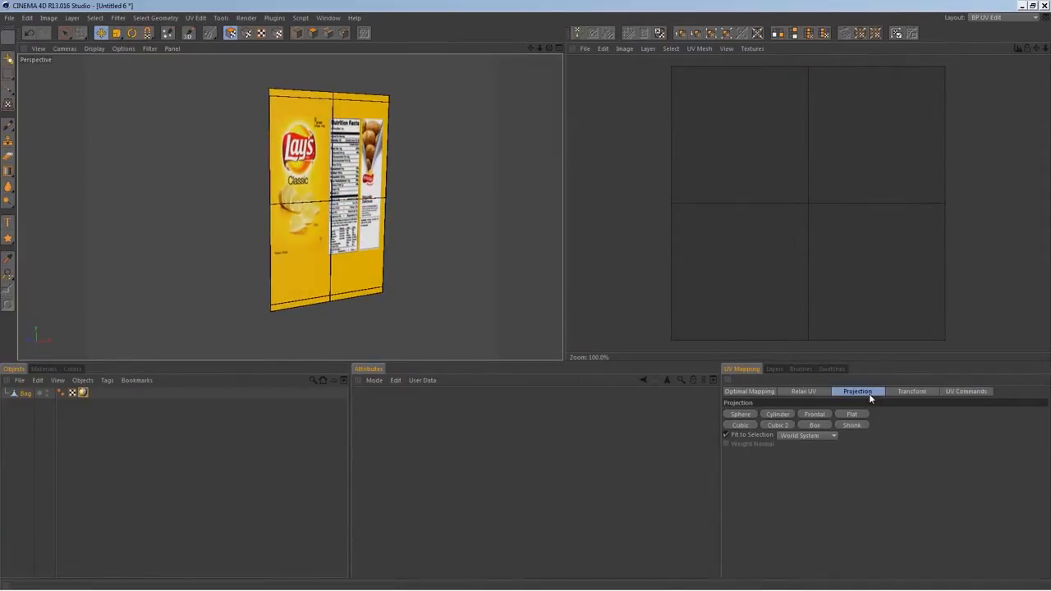
Try the Cubic and Cubic 2 projections on the bag's UVs and apply the Box projection instead
{"action": "left_click", "coordinate": [741, 426]}
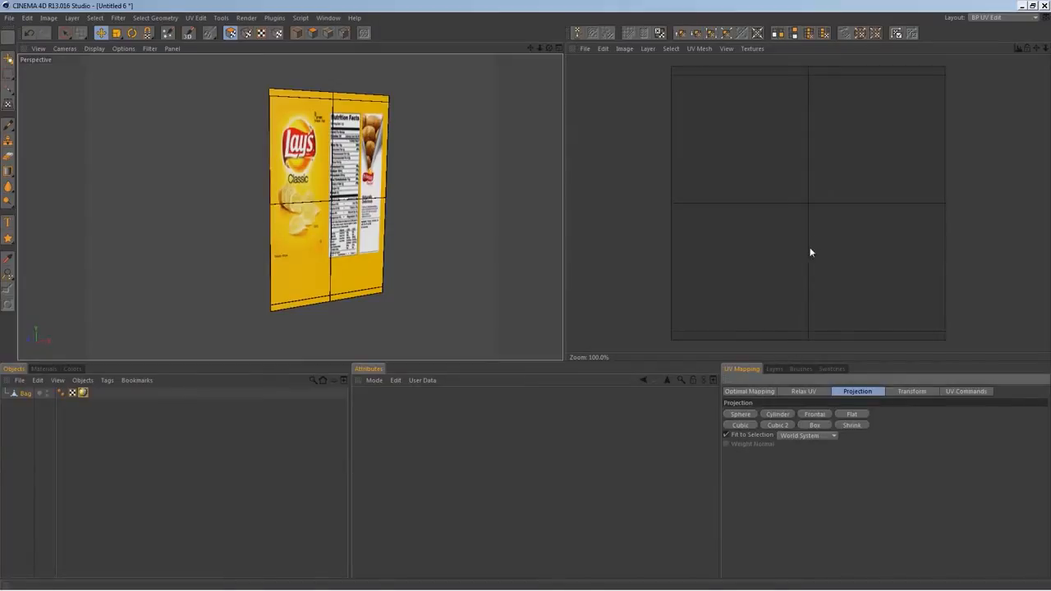
{"action": "left_click", "coordinate": [781, 420]}
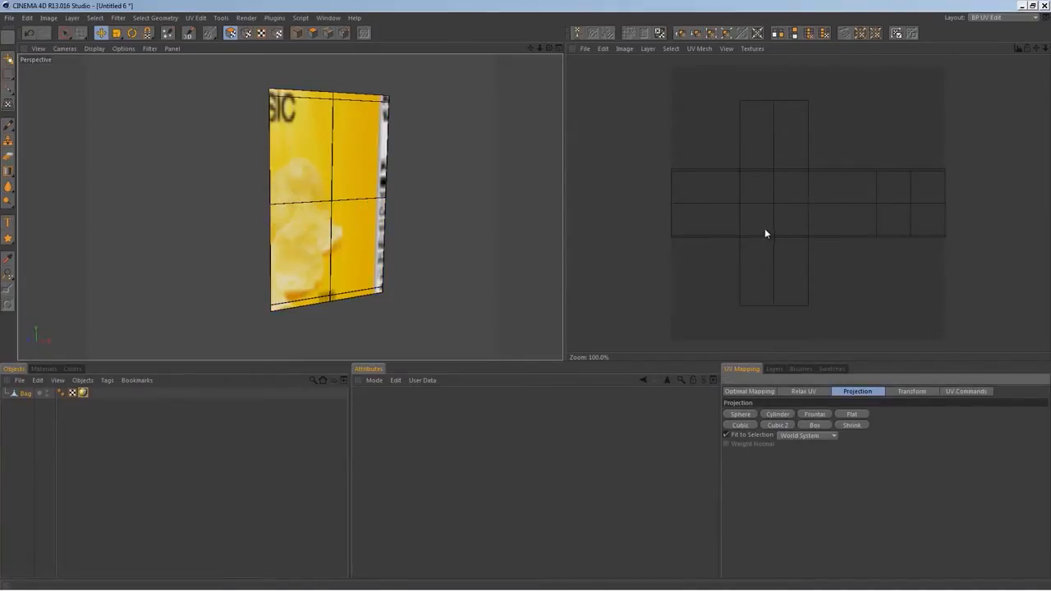
{"action": "left_click", "coordinate": [815, 425]}
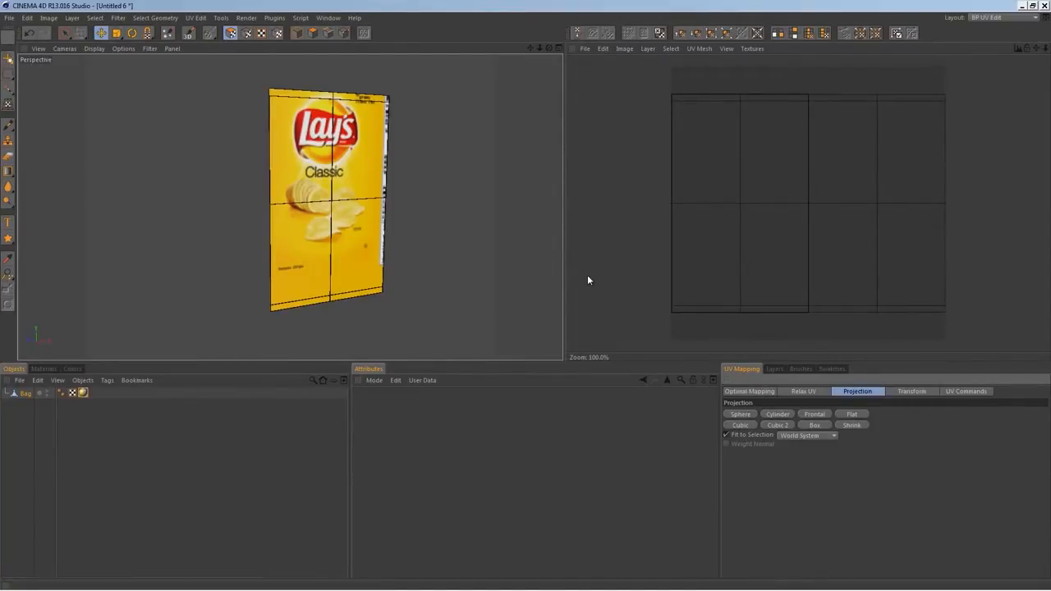
{"action": "left_click_drag", "start_coordinate": [461, 256], "coordinate": [359, 262], "text": "alt"}
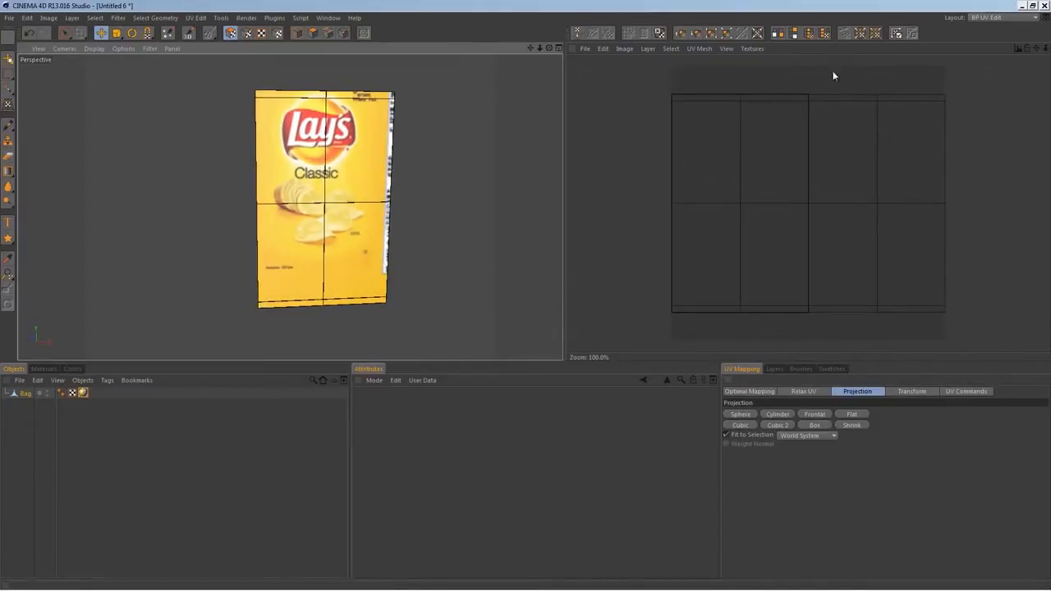
Switch to the Startup (User) layout and close the Weights Manager window
{"action": "left_click", "coordinate": [995, 17]}
{"action": "left_click", "coordinate": [992, 84]}
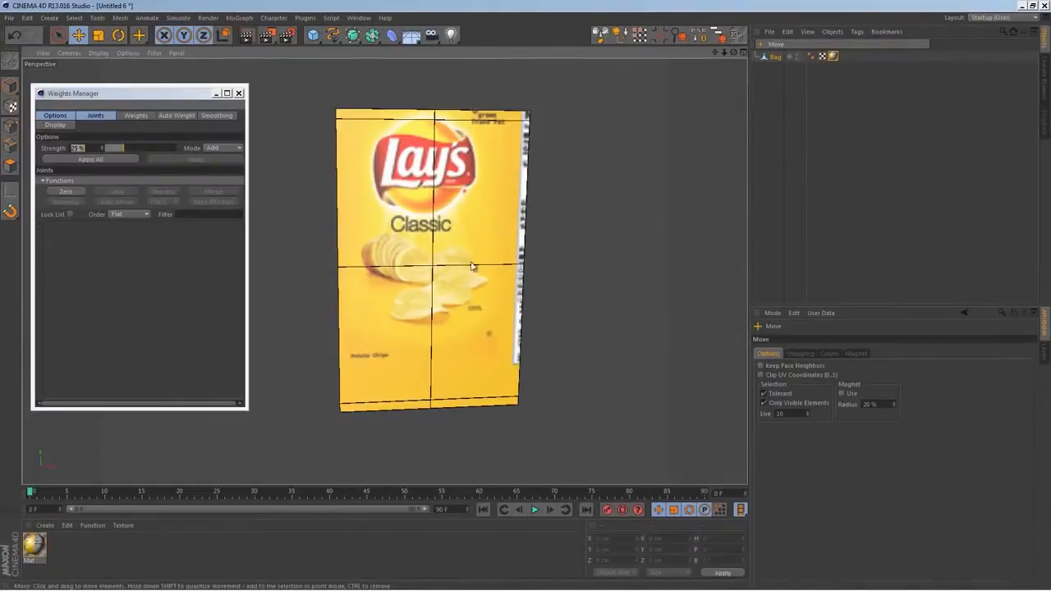
{"action": "left_click", "coordinate": [239, 92]}
{"action": "mouse_move", "coordinate": [427, 262]}
{"action": "left_mouse_down", "text": "alt"}
{"action": "mouse_move", "coordinate": [591, 268]}
{"action": "mouse_move", "coordinate": [419, 271]}
{"action": "left_mouse_up", "text": "alt"}
Shift the label horizontally on the bag by setting its texture tag's Offset U to 3.7%
{"action": "left_click", "coordinate": [833, 57]}
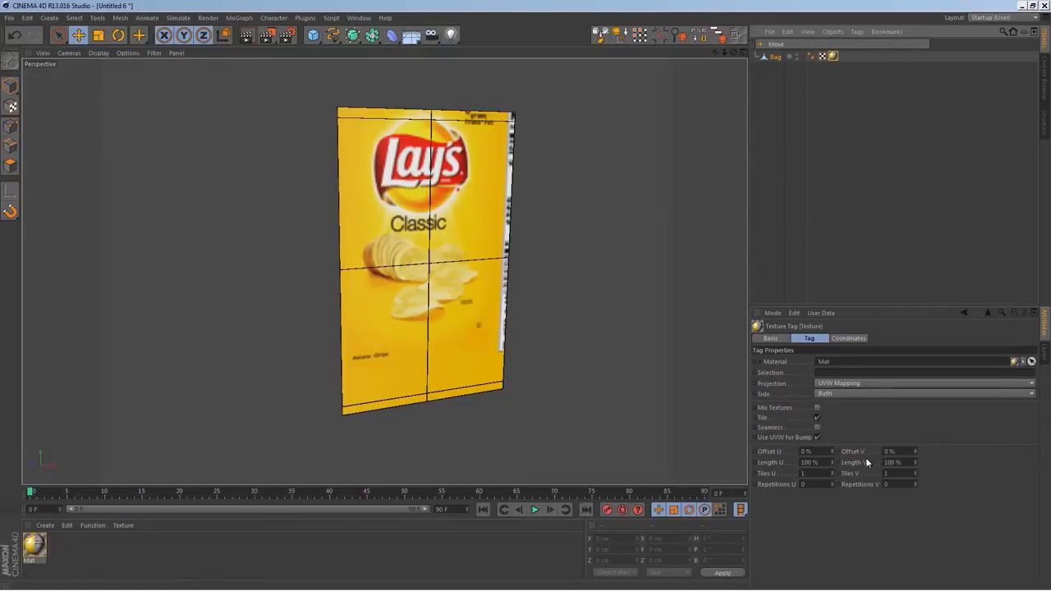
{"action": "left_click_drag", "start_coordinate": [831, 450], "coordinate": [832, 449]}
{"action": "left_click_drag", "start_coordinate": [410, 324], "coordinate": [452, 300], "text": "alt"}
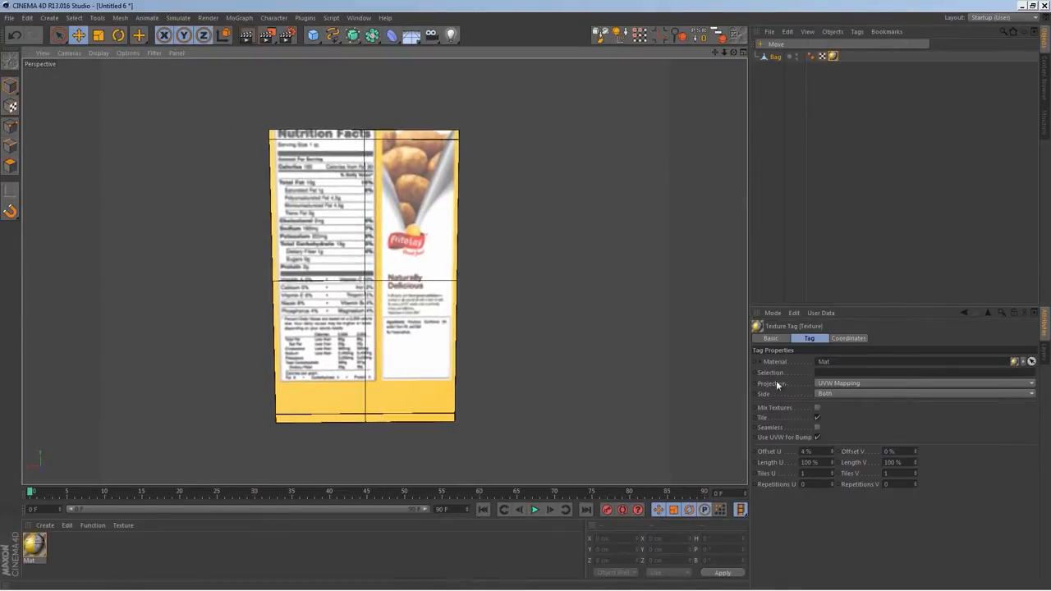
{"action": "middle_click", "coordinate": [711, 419]}
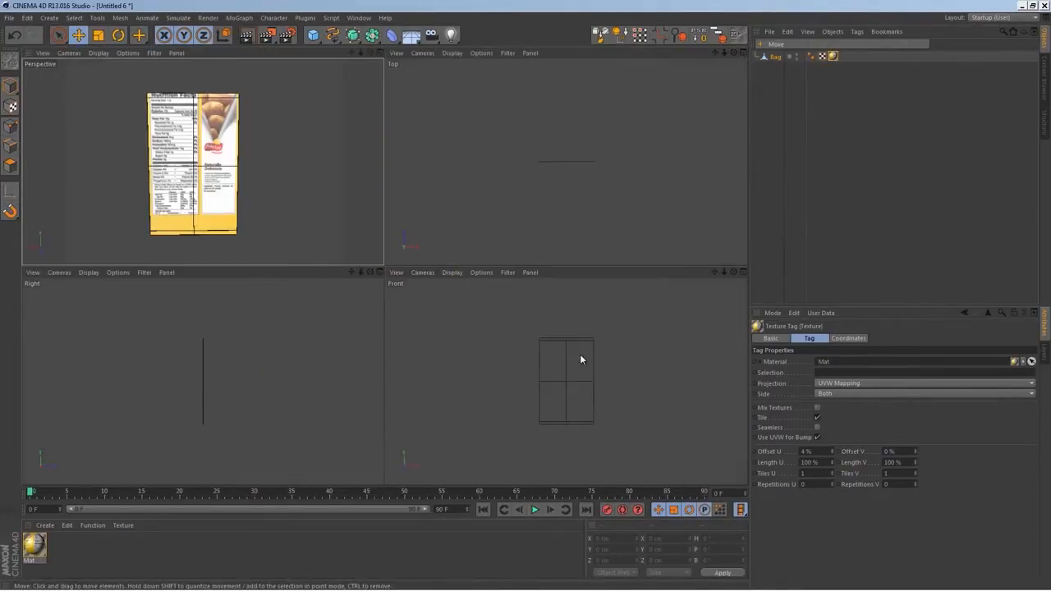
{"action": "middle_click", "coordinate": [259, 185]}
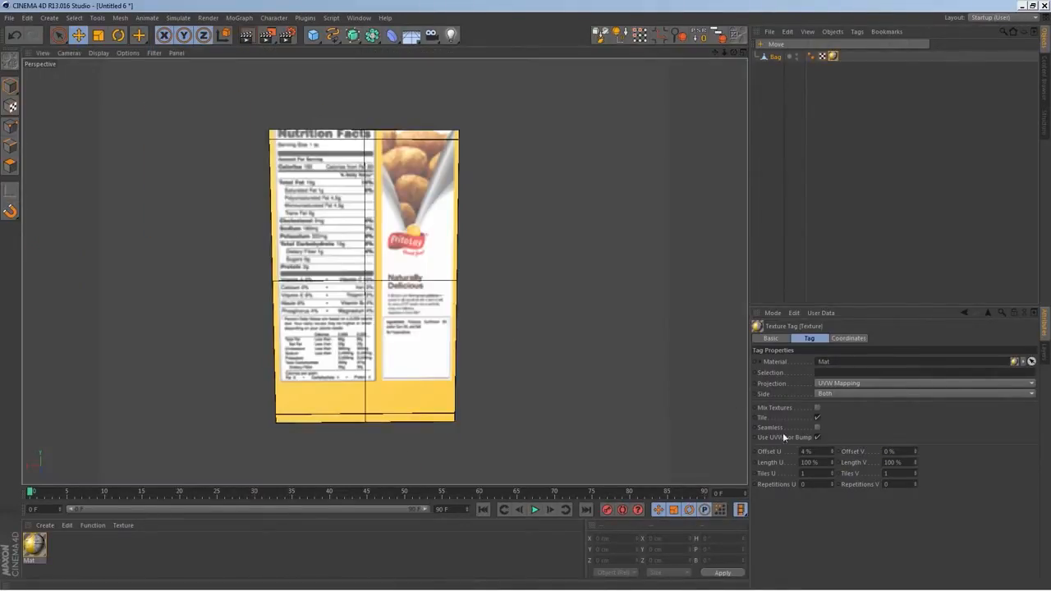
{"action": "left_click", "coordinate": [832, 452]}
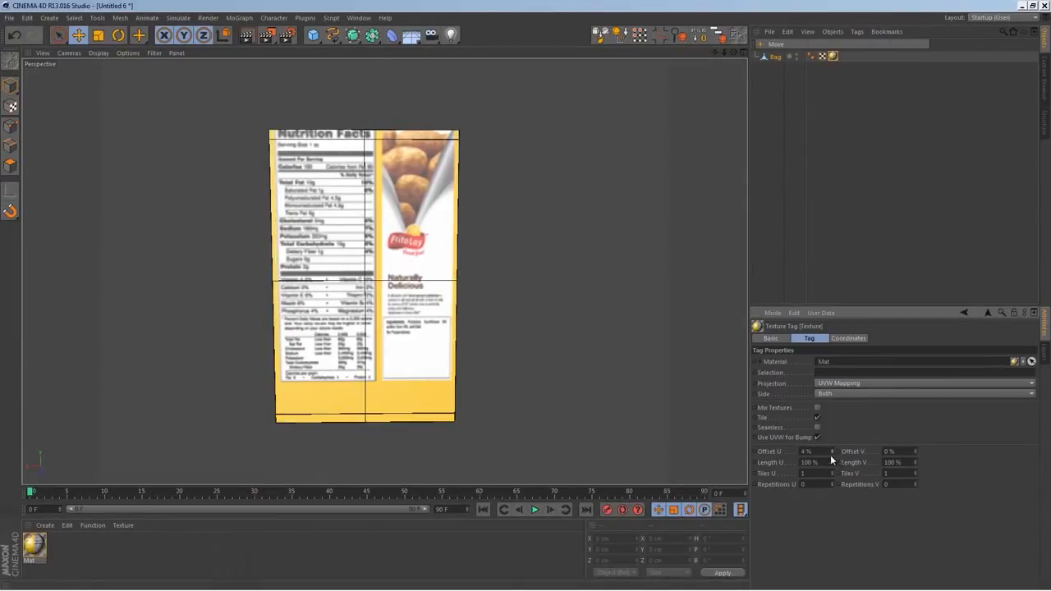
{"action": "left_click_drag", "start_coordinate": [831, 450], "coordinate": [830, 448]}
{"action": "left_click_drag", "start_coordinate": [832, 453], "coordinate": [832, 451]}
Set the texture tag's Offset V to 6.3% and Length V to 100.1%, and check the label on both sides
{"action": "left_click_drag", "start_coordinate": [915, 451], "coordinate": [915, 453]}
{"action": "left_click", "coordinate": [915, 450]}
{"action": "left_click", "coordinate": [916, 460]}
{"action": "left_click", "coordinate": [915, 452]}
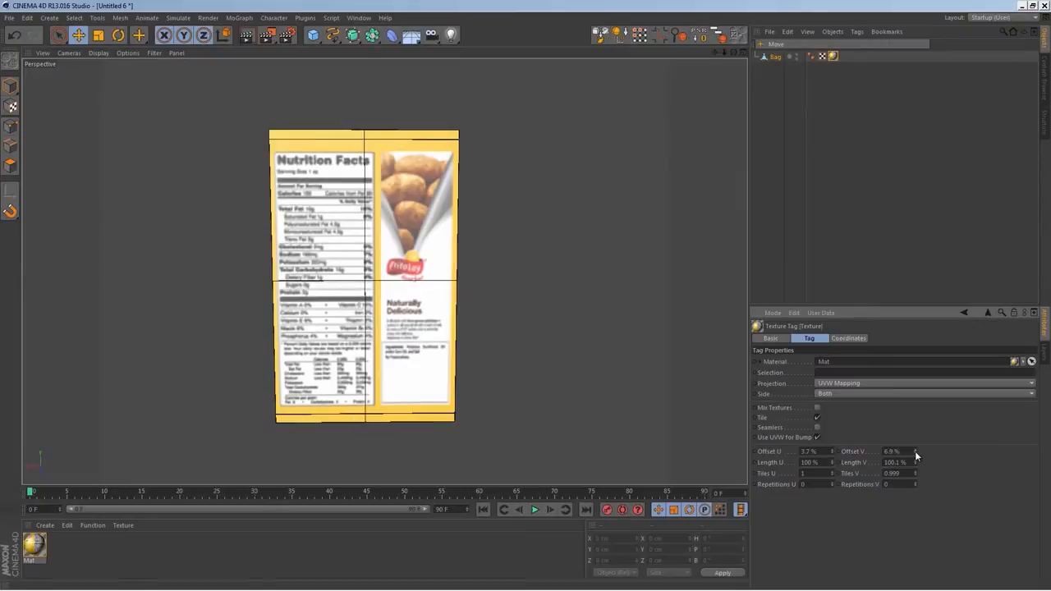
{"action": "left_click", "coordinate": [916, 453]}
{"action": "left_click", "coordinate": [916, 452]}
{"action": "left_click", "coordinate": [916, 453]}
{"action": "left_click", "coordinate": [916, 453]}
{"action": "left_click", "coordinate": [916, 452]}
{"action": "left_click", "coordinate": [916, 452]}
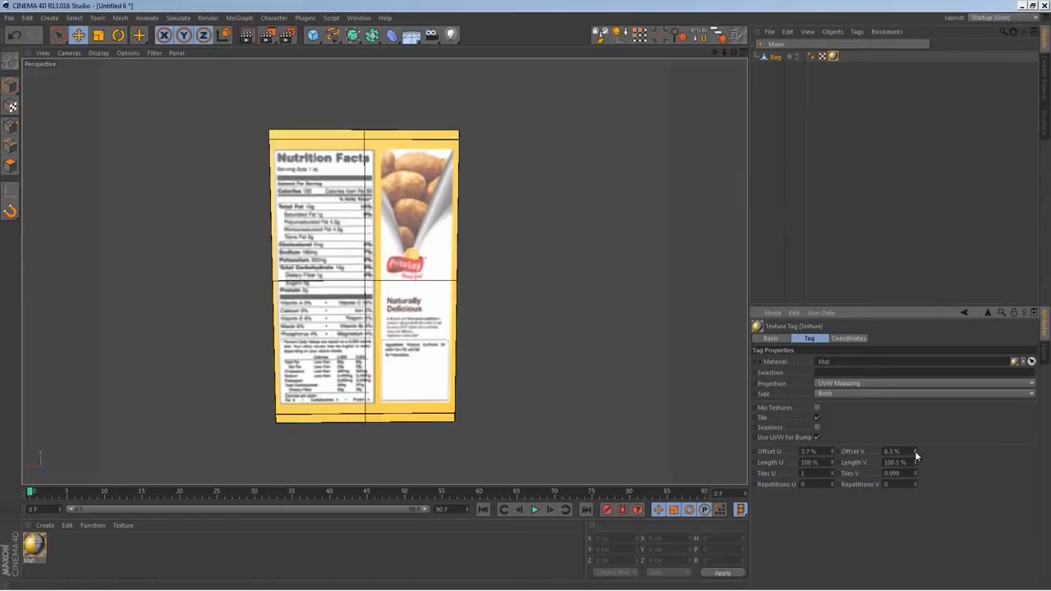
{"action": "left_click_drag", "start_coordinate": [467, 312], "coordinate": [11, 290], "text": "alt"}
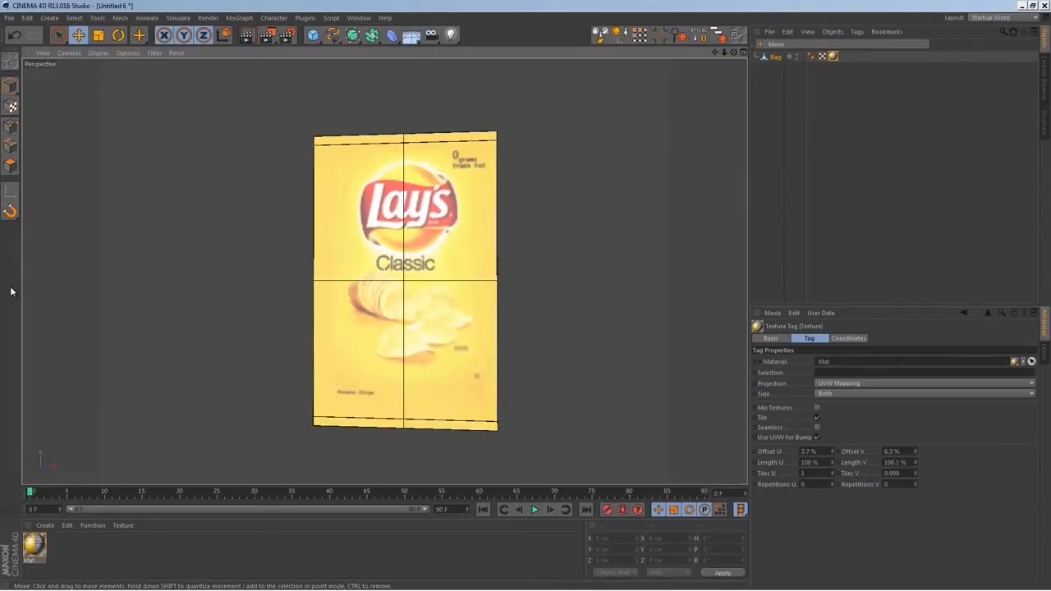
{"action": "left_click_drag", "start_coordinate": [344, 278], "coordinate": [413, 320], "text": "alt"}
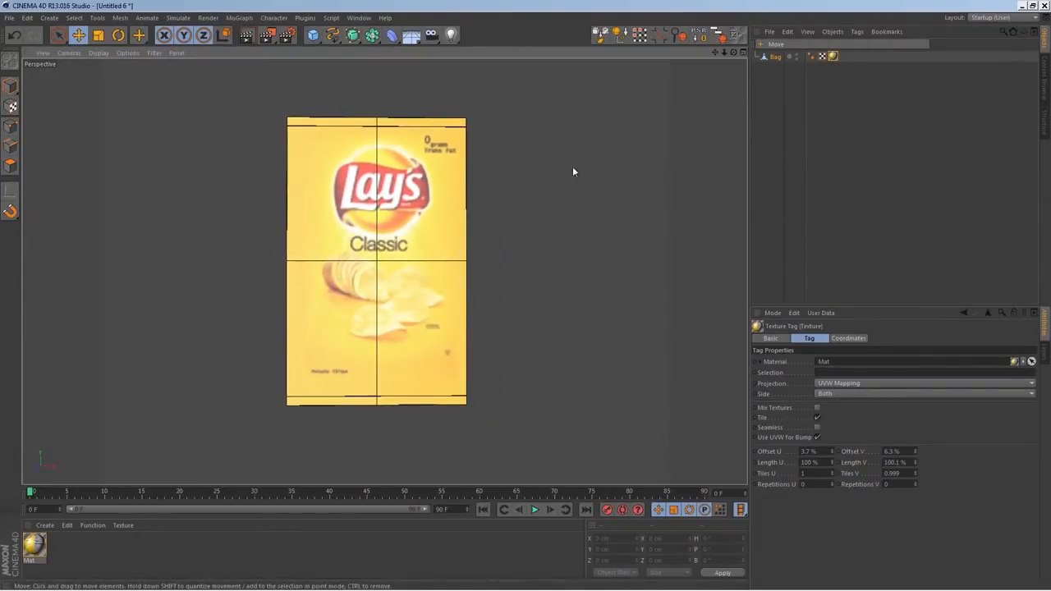
Return to the BP UV Edit layout and activate polygon mode for the bag
{"action": "left_click", "coordinate": [1003, 18]}
{"action": "left_click", "coordinate": [1009, 54]}
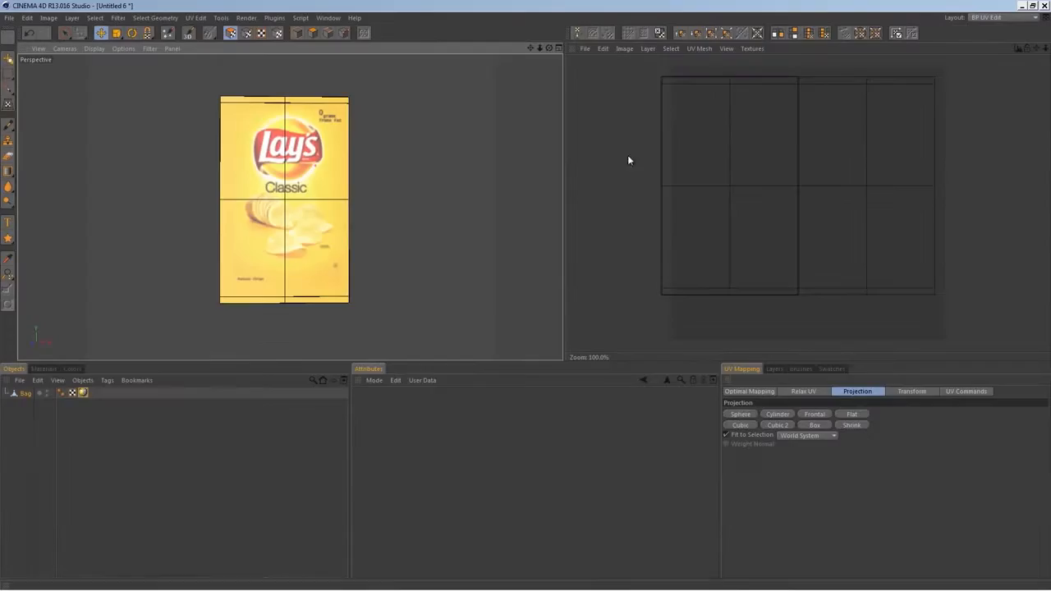
{"action": "left_click", "coordinate": [313, 33]}
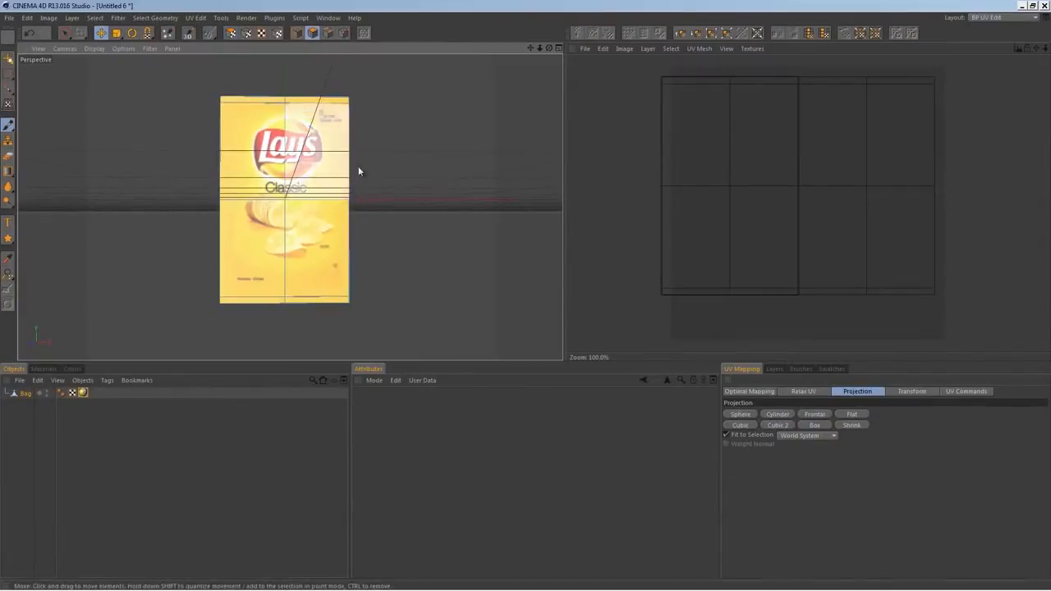
{"action": "left_click_drag", "start_coordinate": [358, 166], "coordinate": [410, 205], "text": "alt"}
Go back to the Startup (User) layout and dismiss the Weights Manager window
{"action": "left_click", "coordinate": [997, 18]}
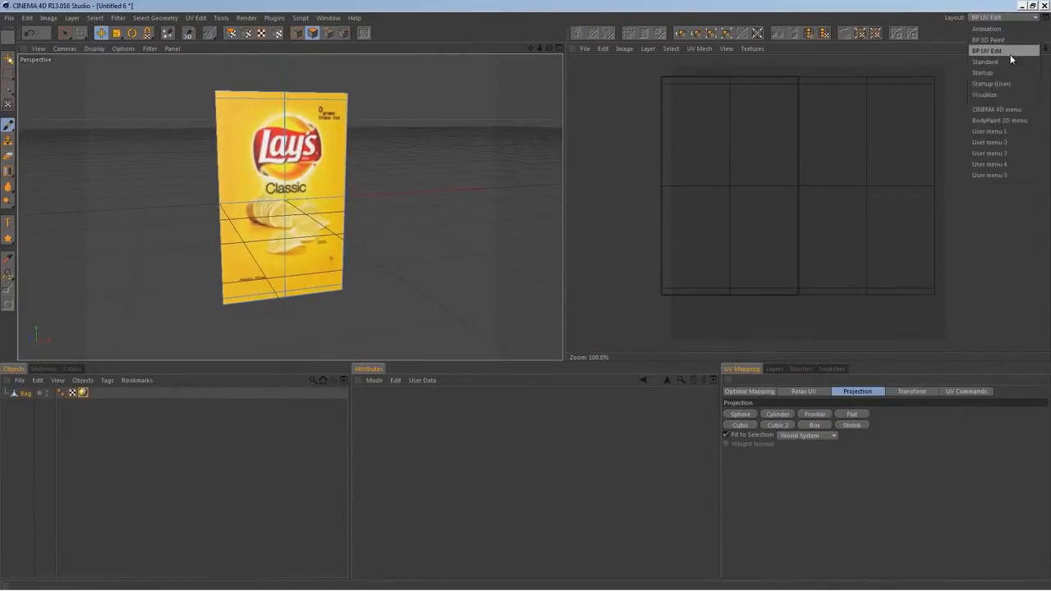
{"action": "left_click", "coordinate": [992, 84]}
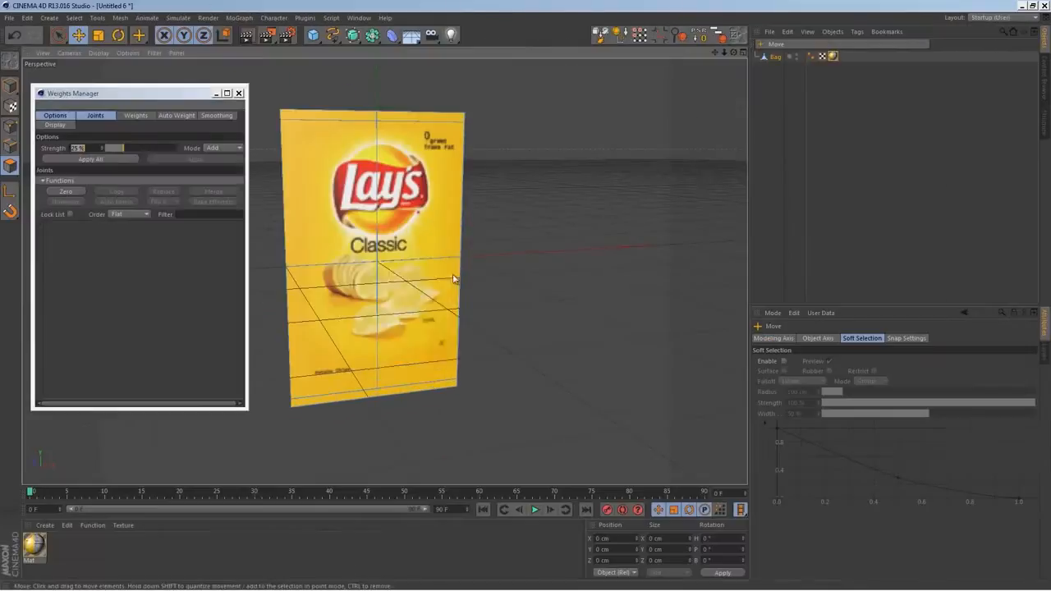
{"action": "left_click", "coordinate": [238, 93]}
{"action": "left_click_drag", "start_coordinate": [329, 304], "coordinate": [269, 325], "text": "alt"}
Add a HyperNURBS object as the parent of the Bag object to smooth it
{"action": "left_click", "coordinate": [764, 71]}
{"action": "left_click", "coordinate": [774, 57]}
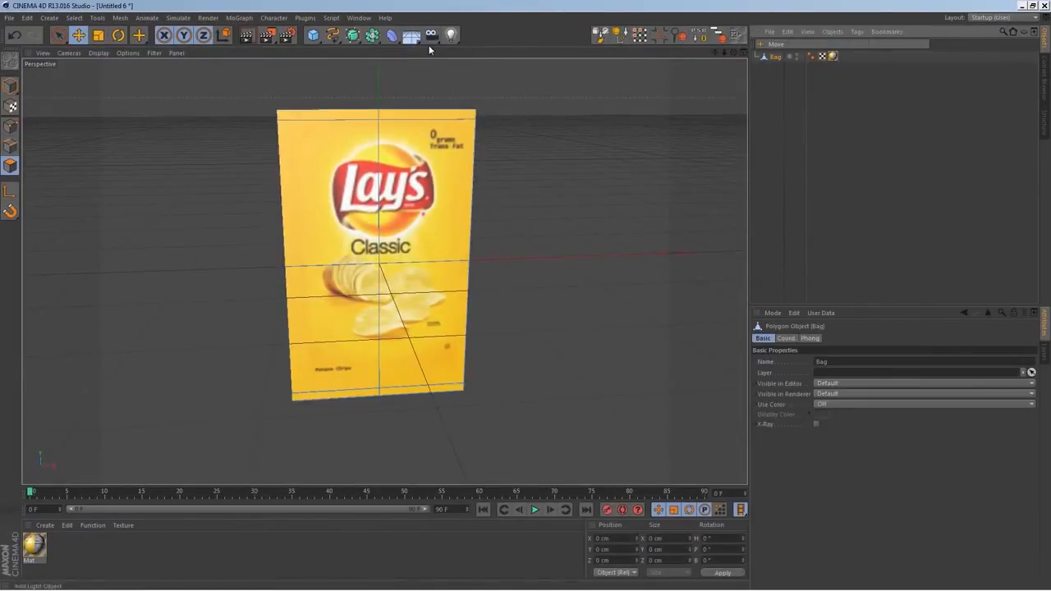
{"action": "left_click", "coordinate": [354, 39]}
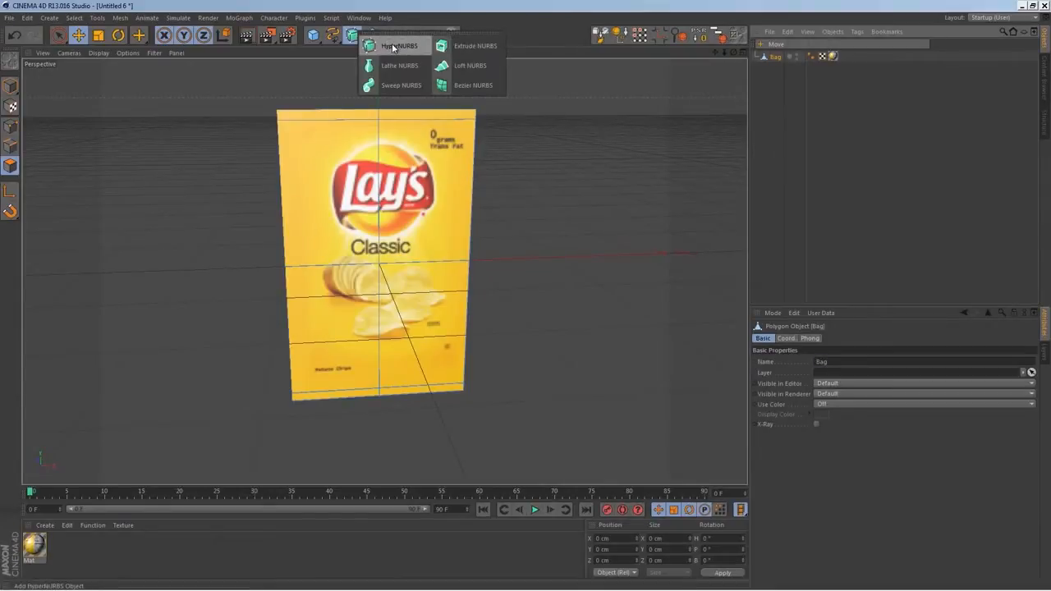
{"action": "left_click", "coordinate": [394, 47], "text": "alt"}
{"action": "left_click_drag", "start_coordinate": [386, 263], "coordinate": [310, 307], "text": "alt"}
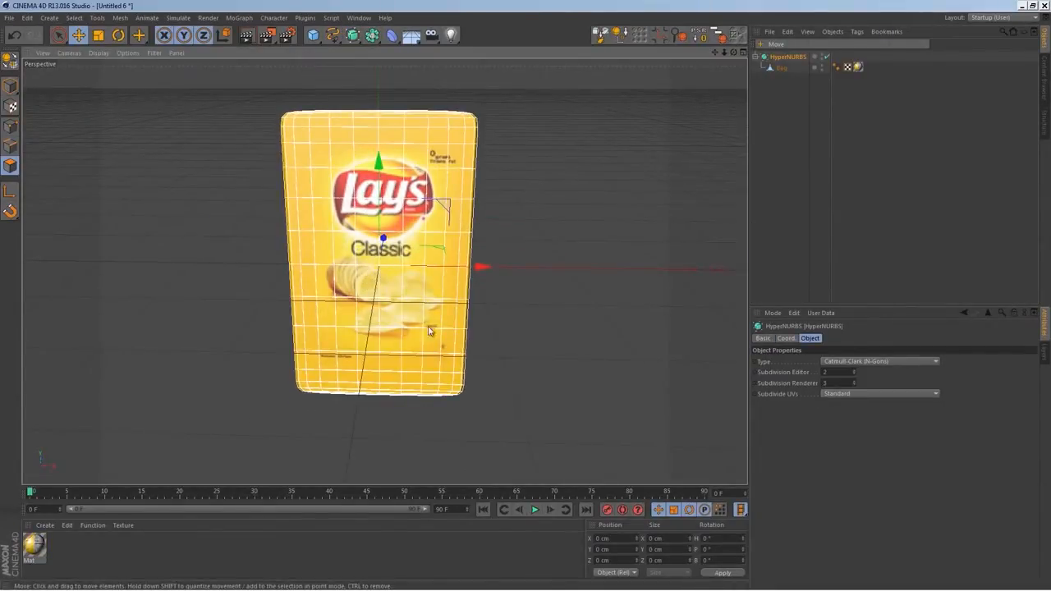
Rename the HyperNURBS object as PC_Bag and deselect it
{"action": "double_click", "coordinate": [790, 57]}
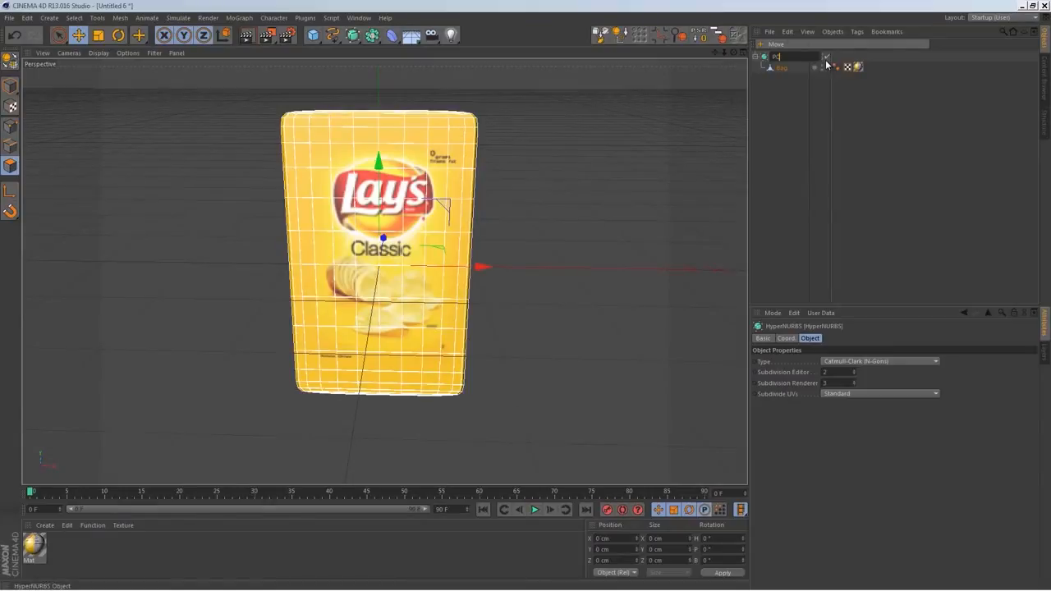
{"action": "type", "text": "PC_Bag"}
{"action": "key", "text": "Return"}
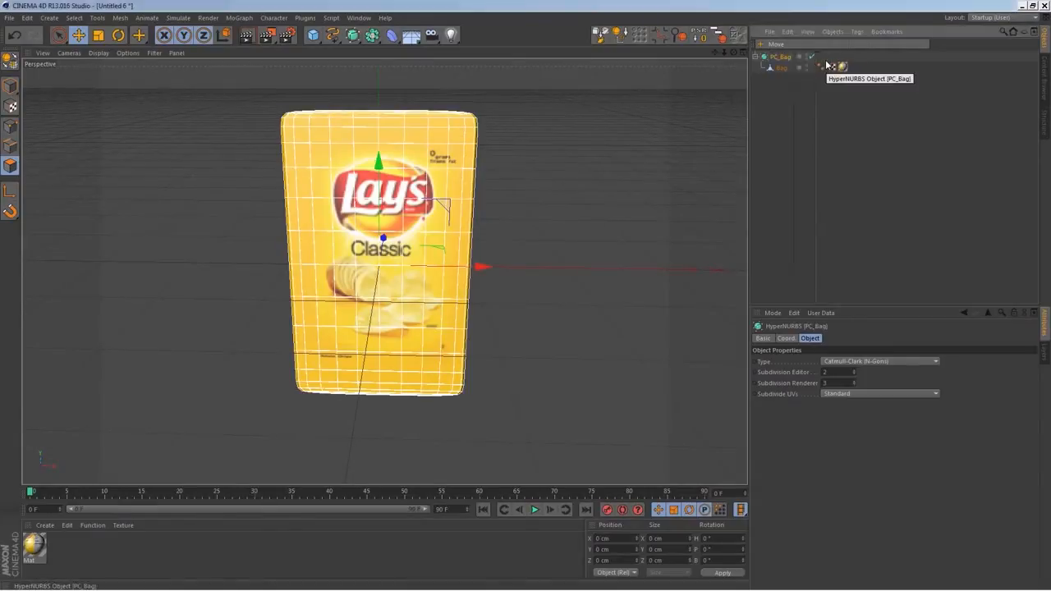
{"action": "left_click", "coordinate": [784, 90]}
{"action": "left_click_drag", "start_coordinate": [475, 236], "coordinate": [544, 229], "text": "alt"}
{"action": "left_click_drag", "start_coordinate": [479, 223], "coordinate": [493, 247], "text": "alt"}
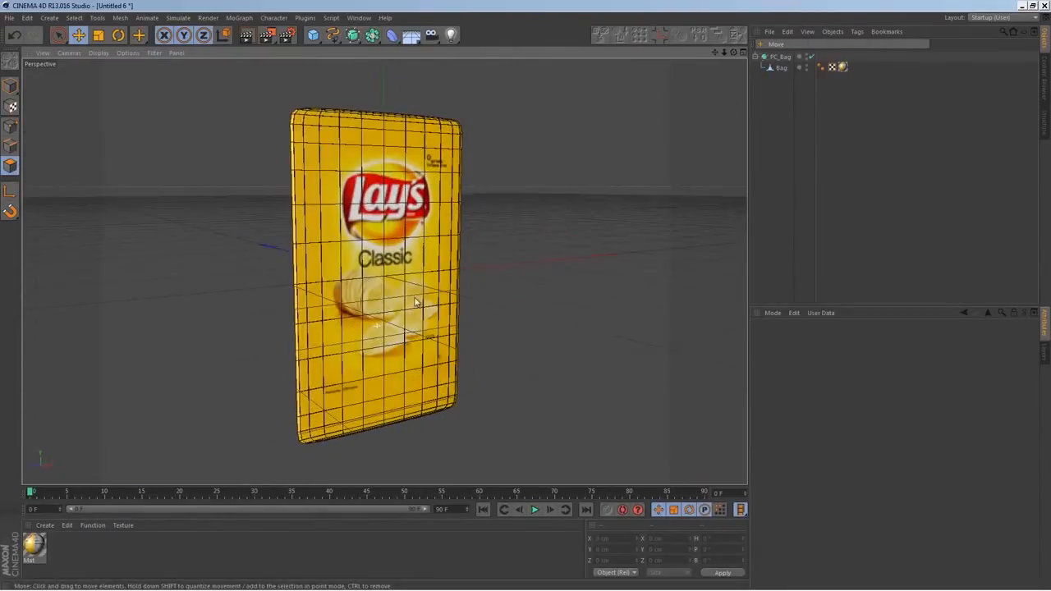
Add a Display tag to the Bag object and use it to turn off textures in the viewport
{"action": "left_click", "coordinate": [782, 67]}
{"action": "right_click", "coordinate": [781, 69]}
{"action": "mouse_move", "coordinate": [818, 81]}
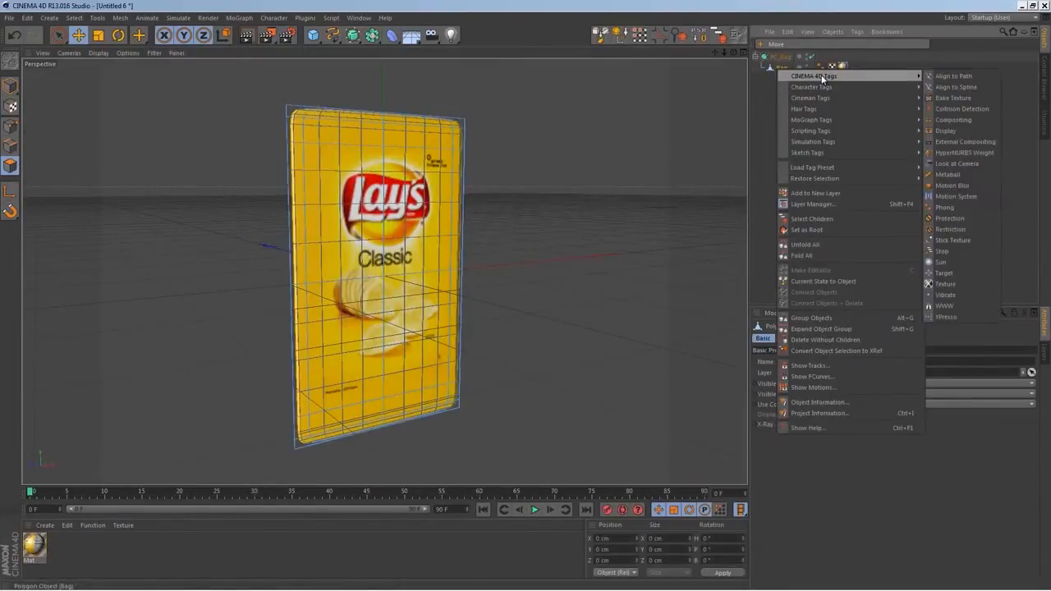
{"action": "left_click", "coordinate": [957, 130]}
{"action": "left_click", "coordinate": [772, 414]}
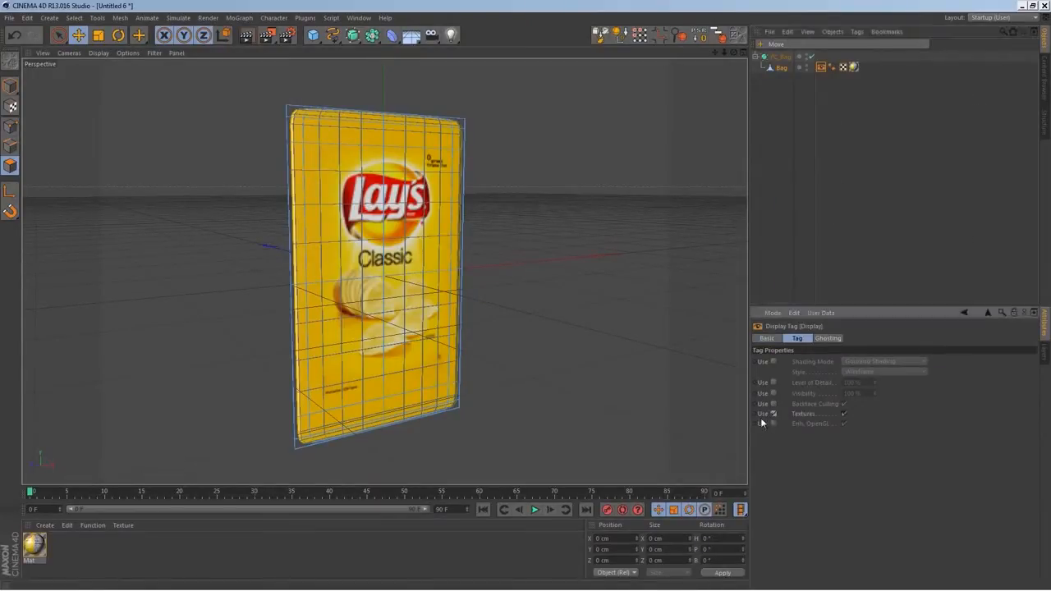
{"action": "left_click", "coordinate": [844, 414]}
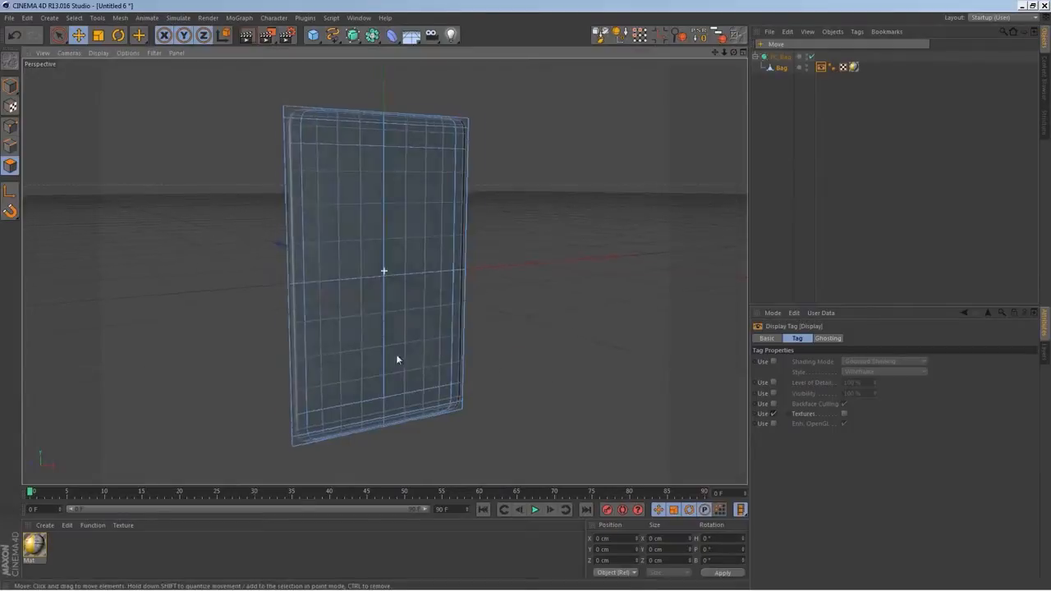
{"action": "left_click", "coordinate": [773, 86]}
{"action": "left_click_drag", "start_coordinate": [449, 279], "coordinate": [351, 170], "text": "alt"}
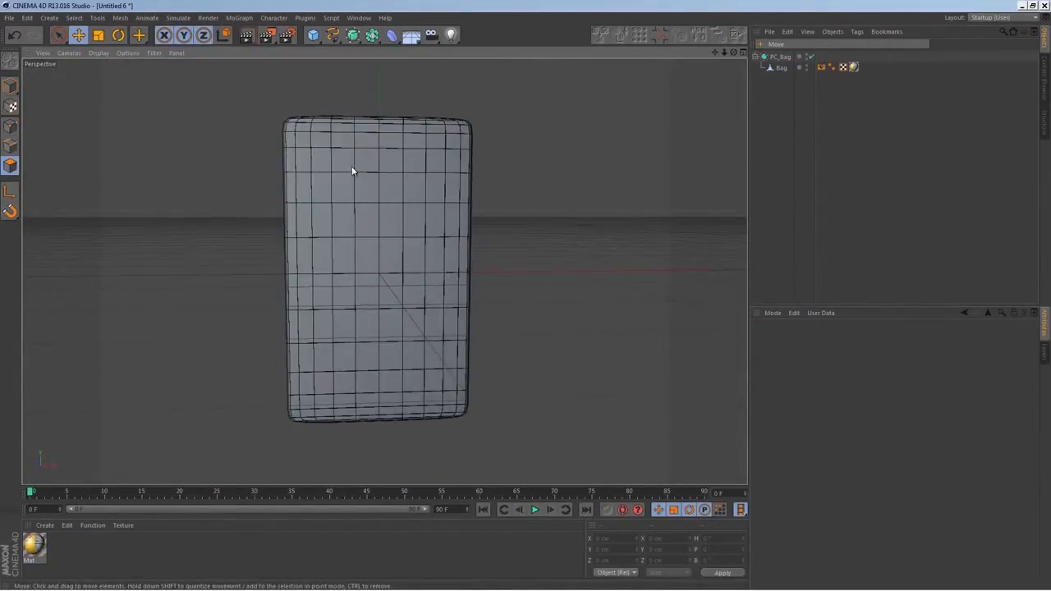
{"action": "left_click_drag", "start_coordinate": [344, 296], "coordinate": [344, 322], "text": "alt"}
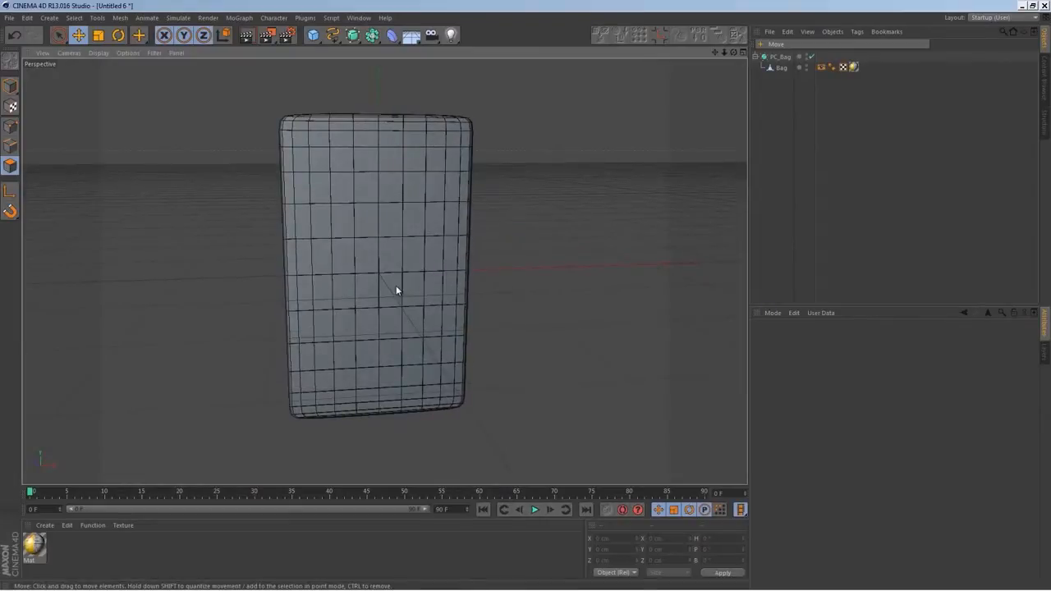
Select the Bag mesh and disable the PC_Bag HyperNURBS smoothing
{"action": "scroll", "coordinate": [395, 286], "scroll_direction": "up", "scroll_amount": 3}
{"action": "left_click", "coordinate": [781, 68]}
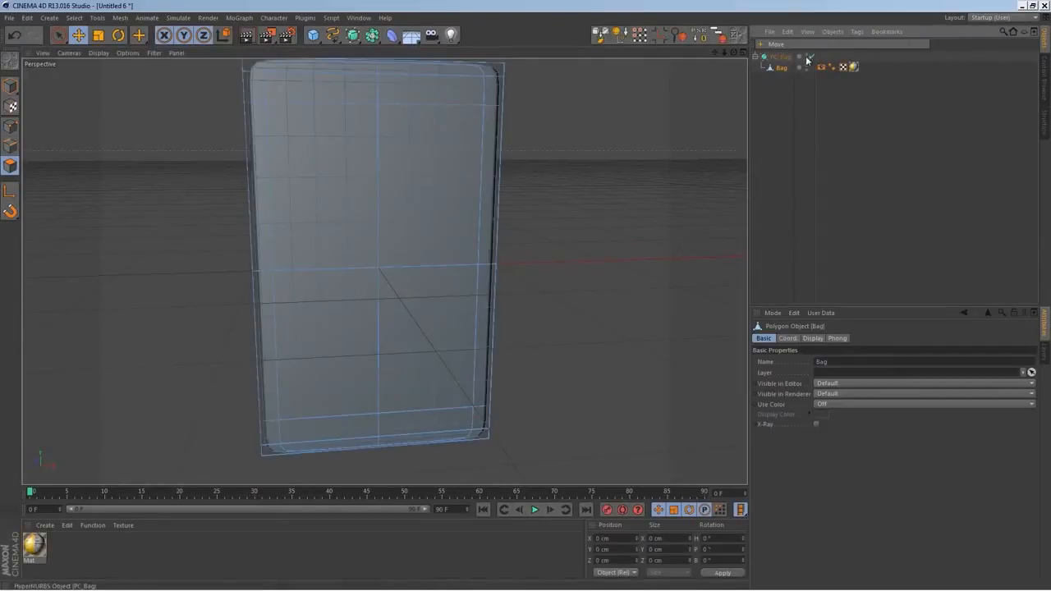
{"action": "left_click", "coordinate": [810, 56]}
{"action": "scroll", "coordinate": [453, 262], "scroll_direction": "down", "scroll_amount": 4}
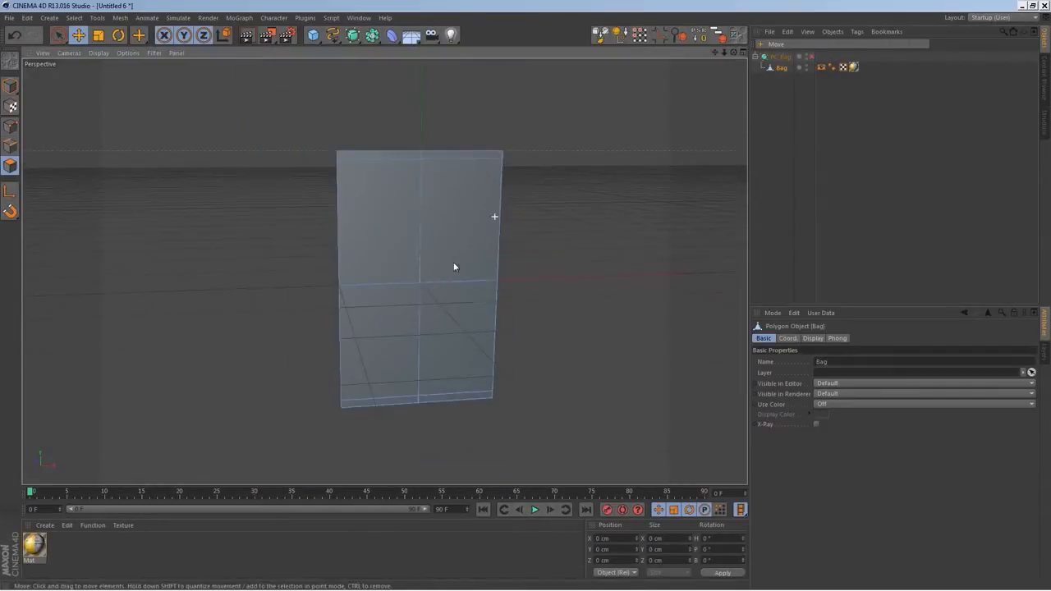
Compare the bag's bottom corner in the front view with the HyperNURBS smoothing on and off
{"action": "middle_click_drag", "start_coordinate": [443, 276], "coordinate": [449, 235], "text": "alt"}
{"action": "middle_click", "coordinate": [454, 278]}
{"action": "middle_click", "coordinate": [544, 355]}
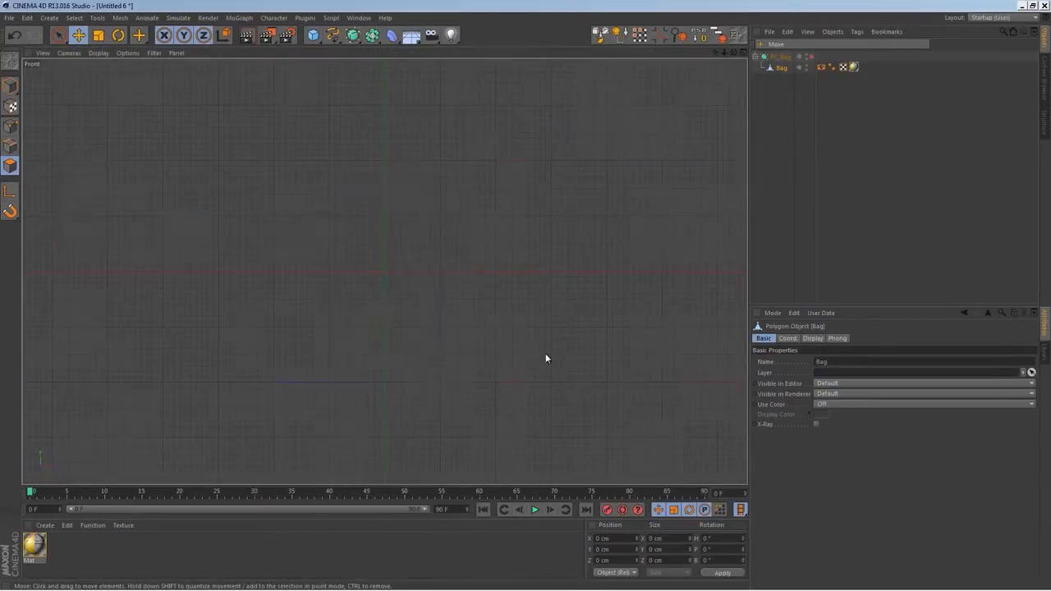
{"action": "scroll", "coordinate": [386, 279], "scroll_direction": "up", "scroll_amount": 8}
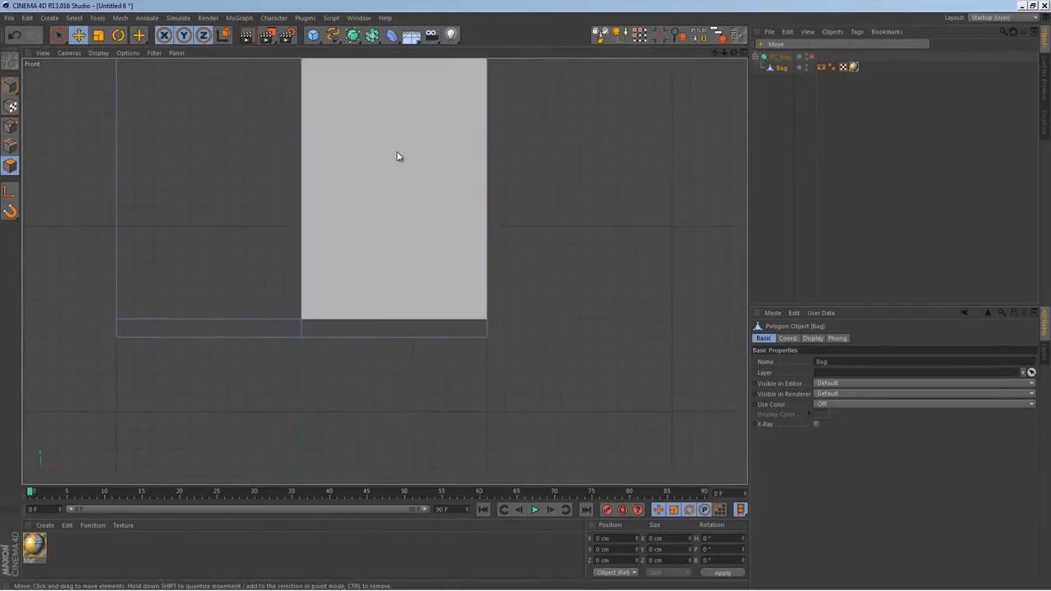
{"action": "left_click", "coordinate": [811, 56]}
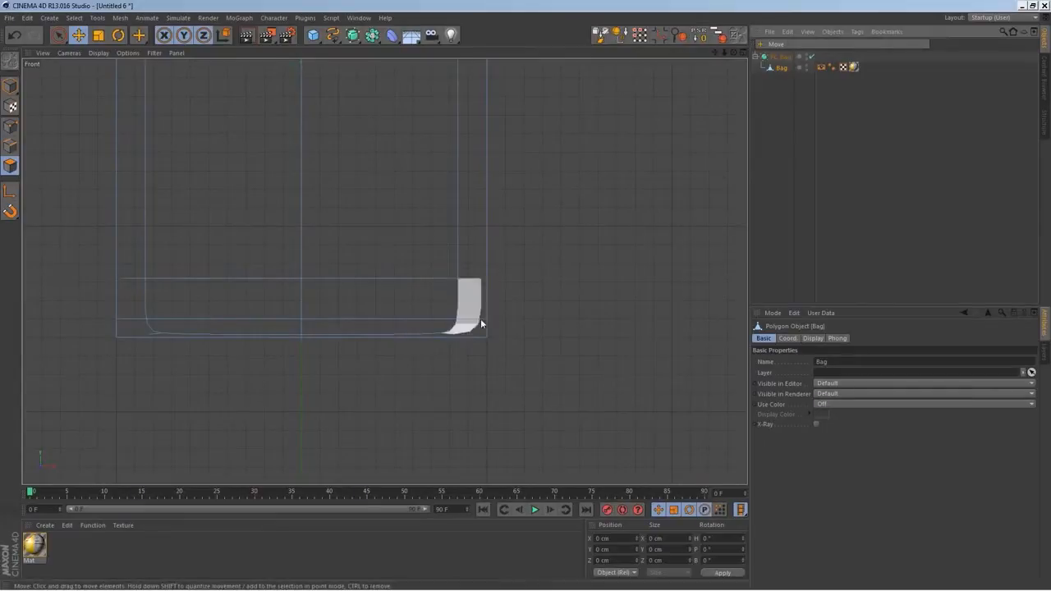
{"action": "left_click", "coordinate": [812, 57]}
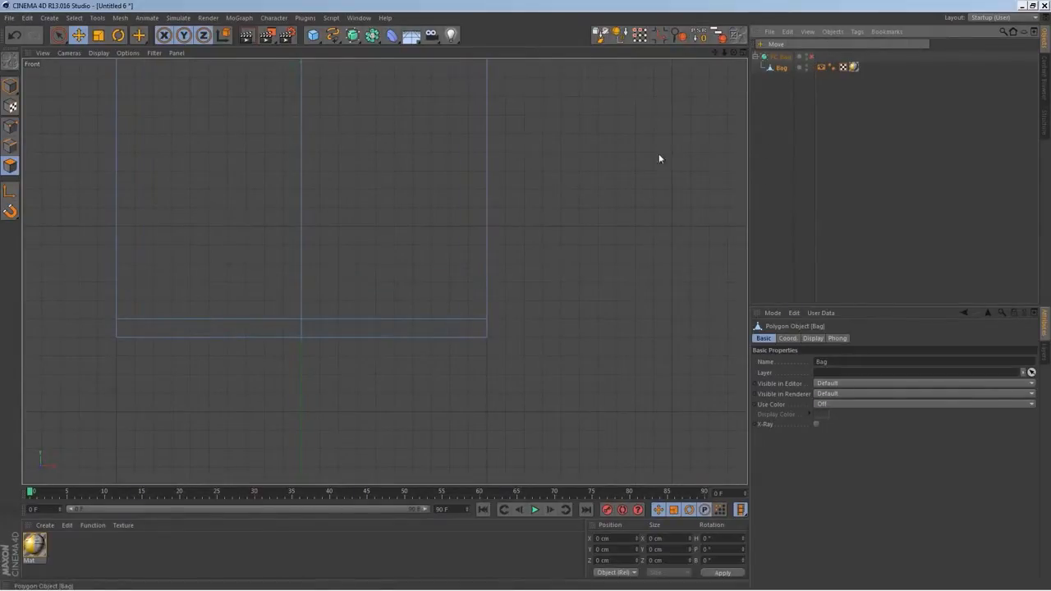
Cut edge loops with the Knife in Loop mode beside the bag's right edge, just above its bottom edge, and just above the bottom seam
{"action": "scroll", "coordinate": [469, 312], "scroll_direction": "up", "scroll_amount": 5}
{"action": "scroll", "coordinate": [589, 381], "scroll_direction": "up", "scroll_amount": 5}
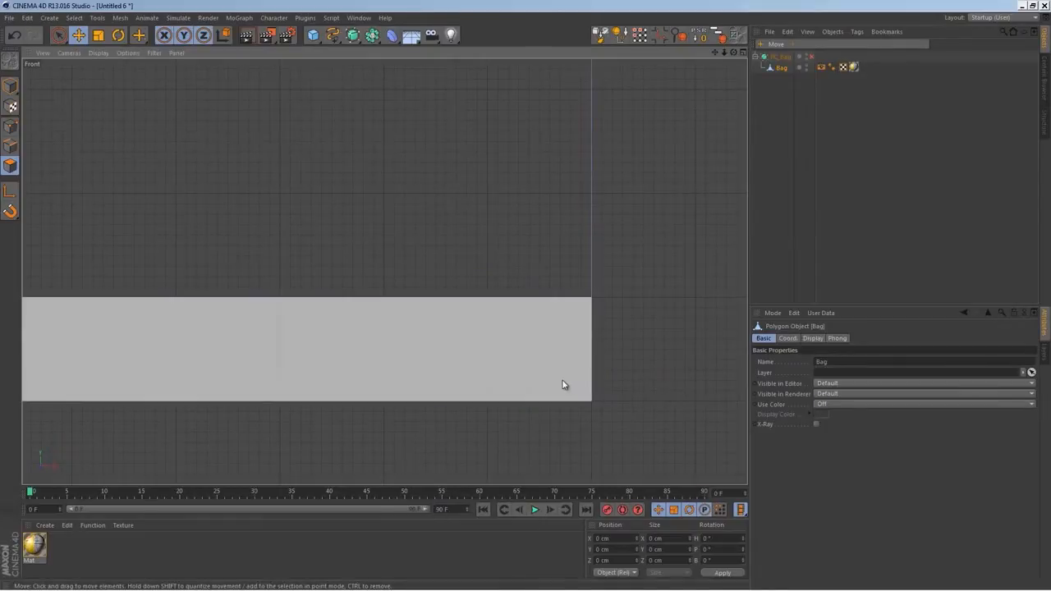
{"action": "key", "text": "k"}
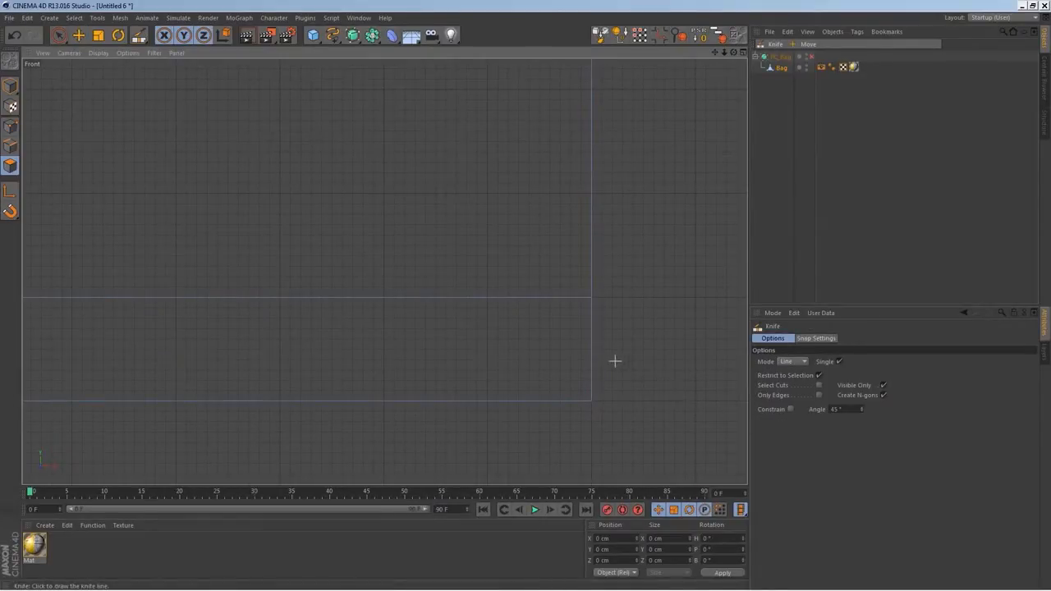
{"action": "left_click", "coordinate": [793, 362]}
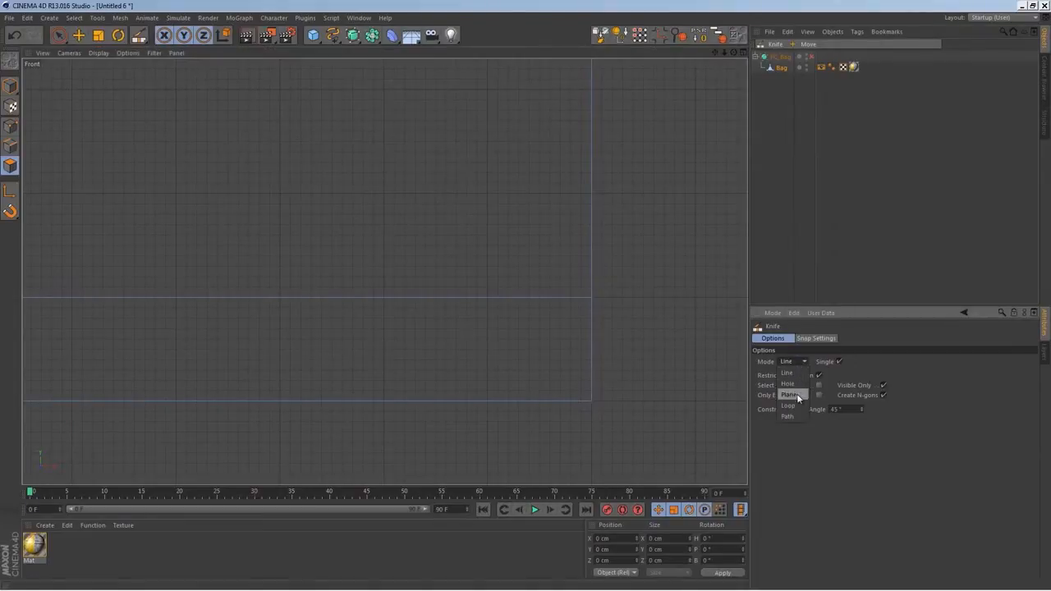
{"action": "left_click", "coordinate": [792, 403]}
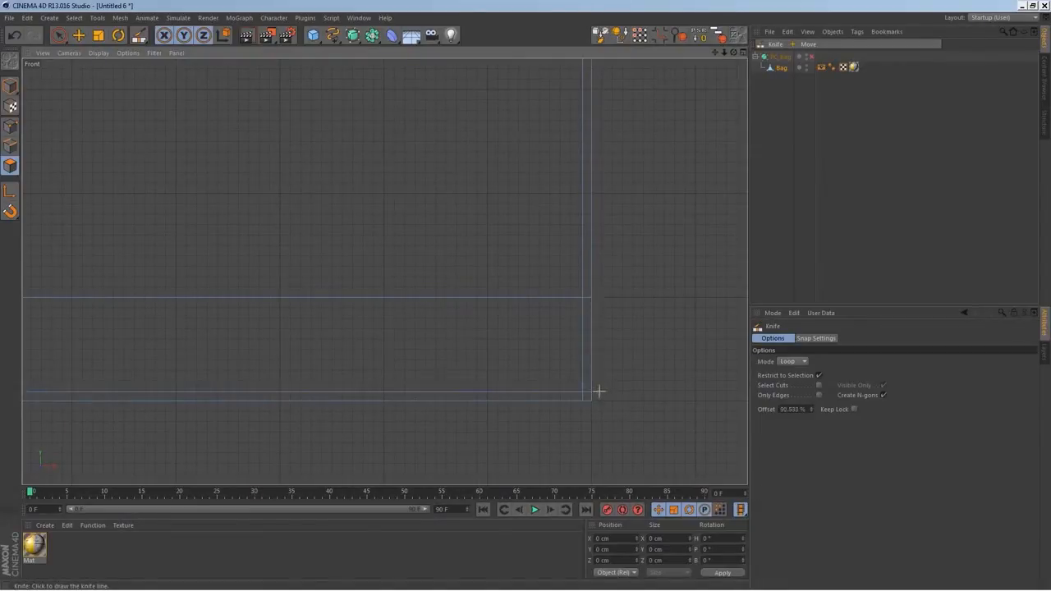
{"action": "left_click", "coordinate": [599, 286]}
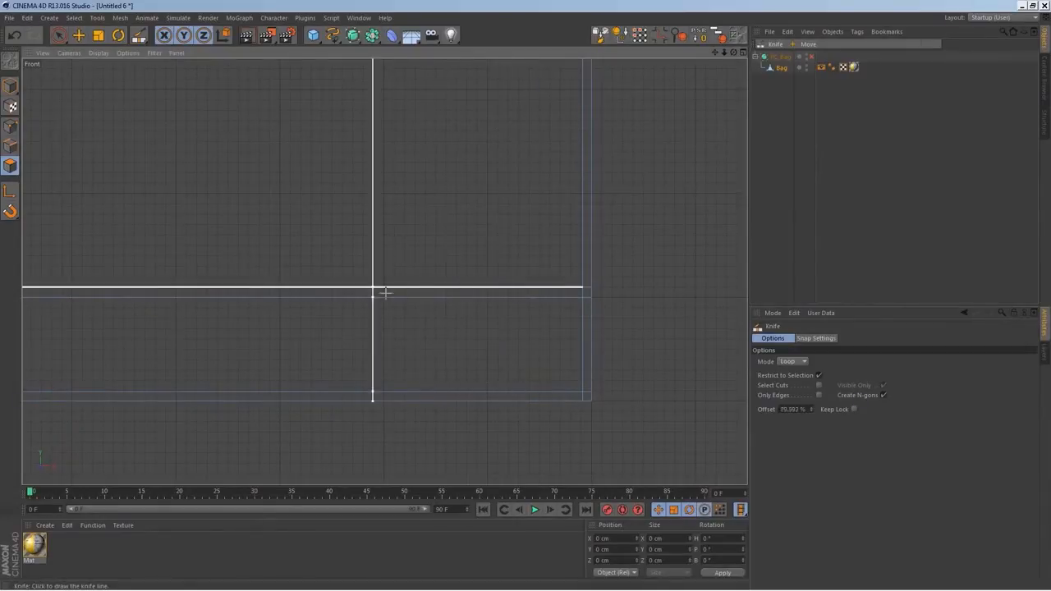
Cut a matching vertical edge loop just inside the bag's left edge
{"action": "right_click_drag", "start_coordinate": [462, 359], "coordinate": [434, 276], "text": "alt"}
{"action": "middle_click_drag", "start_coordinate": [144, 259], "coordinate": [606, 237], "text": "alt"}
{"action": "middle_click_drag", "start_coordinate": [298, 368], "coordinate": [343, 286], "text": "alt"}
{"action": "scroll", "coordinate": [343, 287], "scroll_direction": "up", "scroll_amount": 4}
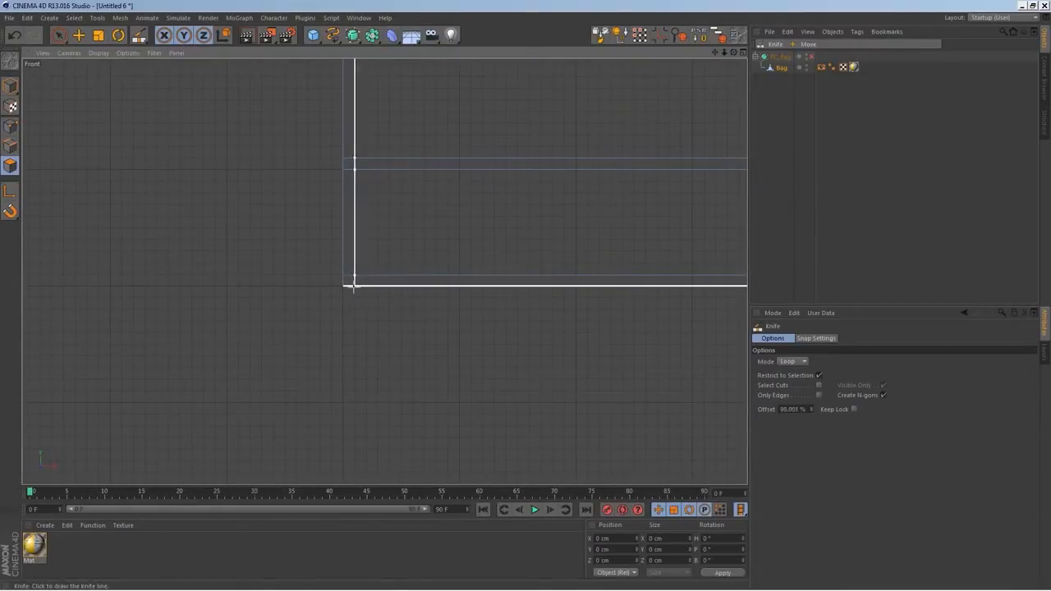
{"action": "left_click", "coordinate": [355, 286]}
Cut horizontal edge loops just below the bag's top edge and just below the top seam
{"action": "middle_click_drag", "start_coordinate": [414, 138], "coordinate": [380, 357], "text": "alt"}
{"action": "scroll", "coordinate": [415, 234], "scroll_direction": "down", "scroll_amount": 5}
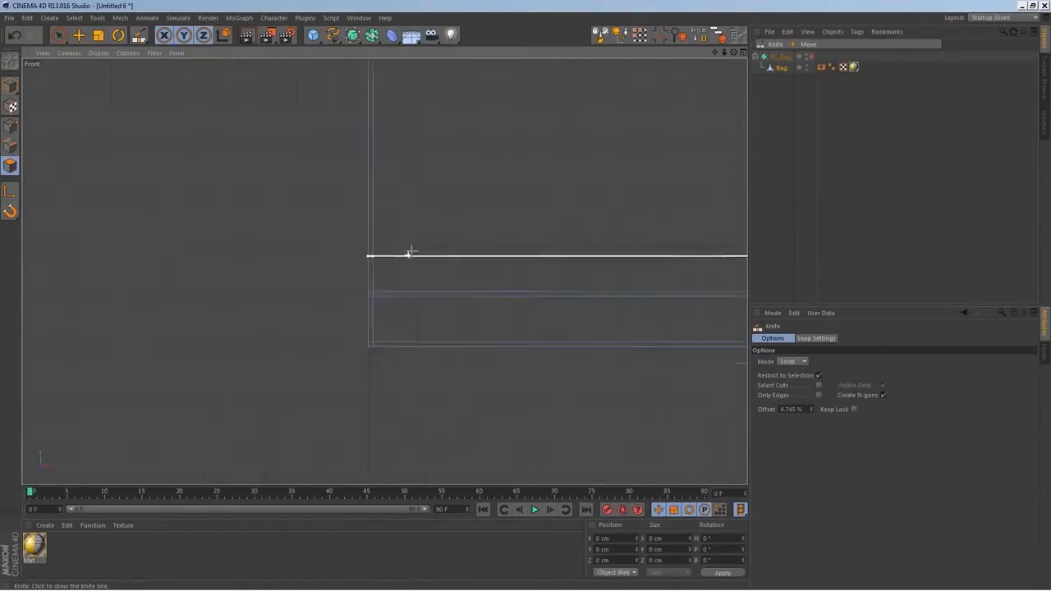
{"action": "middle_click_drag", "start_coordinate": [536, 160], "coordinate": [432, 478], "text": "alt"}
{"action": "middle_click_drag", "start_coordinate": [392, 226], "coordinate": [389, 466], "text": "alt"}
{"action": "scroll", "coordinate": [334, 290], "scroll_direction": "up", "scroll_amount": 2}
{"action": "middle_click_drag", "start_coordinate": [335, 290], "coordinate": [300, 224], "text": "alt"}
{"action": "scroll", "coordinate": [300, 224], "scroll_direction": "up", "scroll_amount": 4}
{"action": "middle_click_drag", "start_coordinate": [291, 177], "coordinate": [315, 309], "text": "alt"}
{"action": "scroll", "coordinate": [317, 306], "scroll_direction": "up", "scroll_amount": 3}
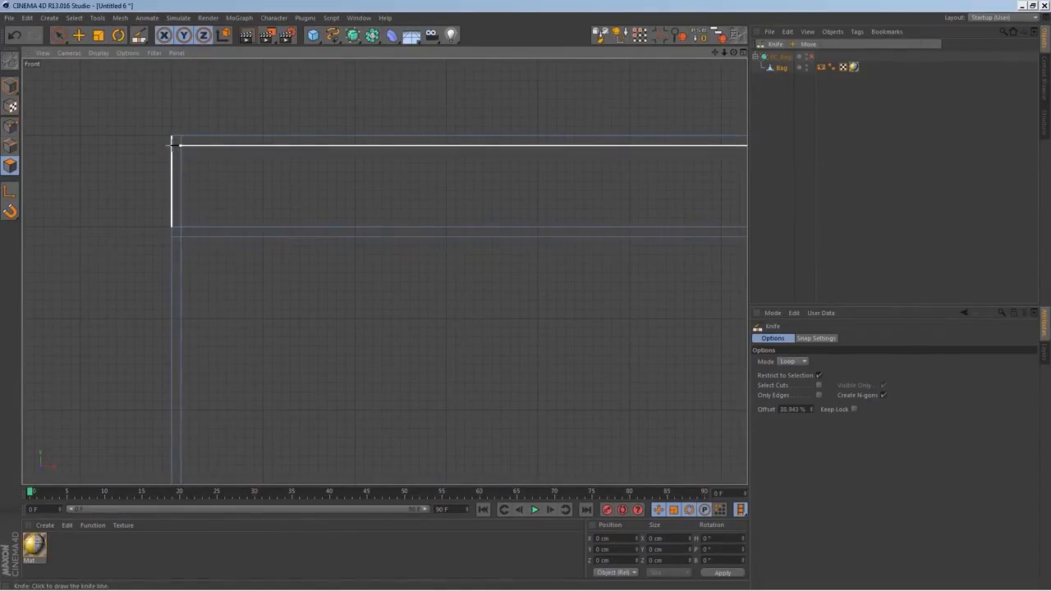
Turn the HyperNURBS smoothing on, deselect everything, and examine the bag's tightened edges in perspective
{"action": "middle_click", "coordinate": [206, 169]}
{"action": "middle_click", "coordinate": [232, 199]}
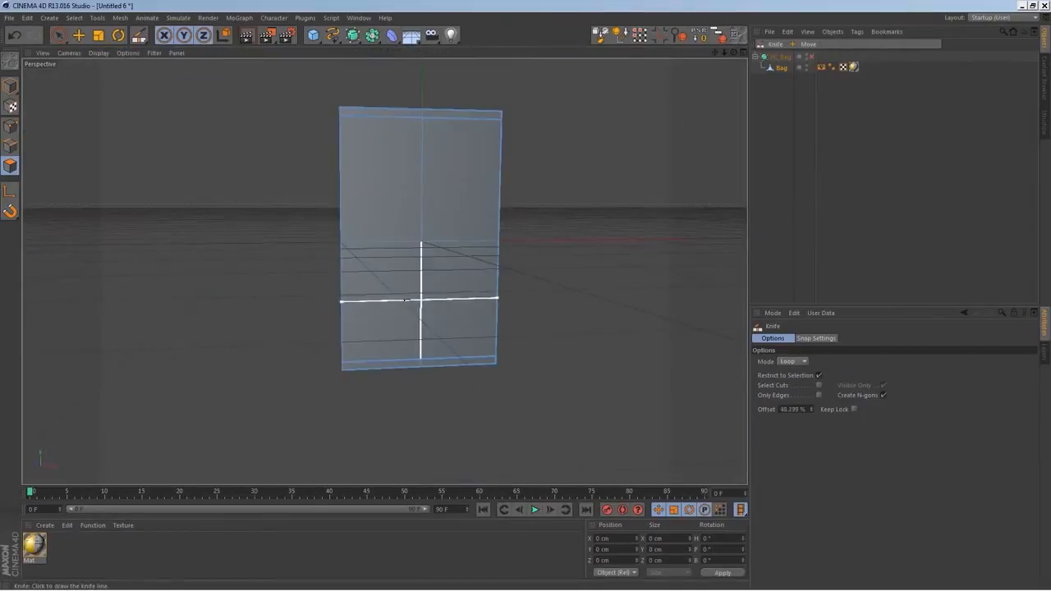
{"action": "left_click_drag", "start_coordinate": [411, 299], "coordinate": [477, 270], "text": "alt"}
{"action": "left_click", "coordinate": [812, 57]}
{"action": "left_click", "coordinate": [770, 156]}
{"action": "left_click_drag", "start_coordinate": [439, 213], "coordinate": [427, 104], "text": "alt"}
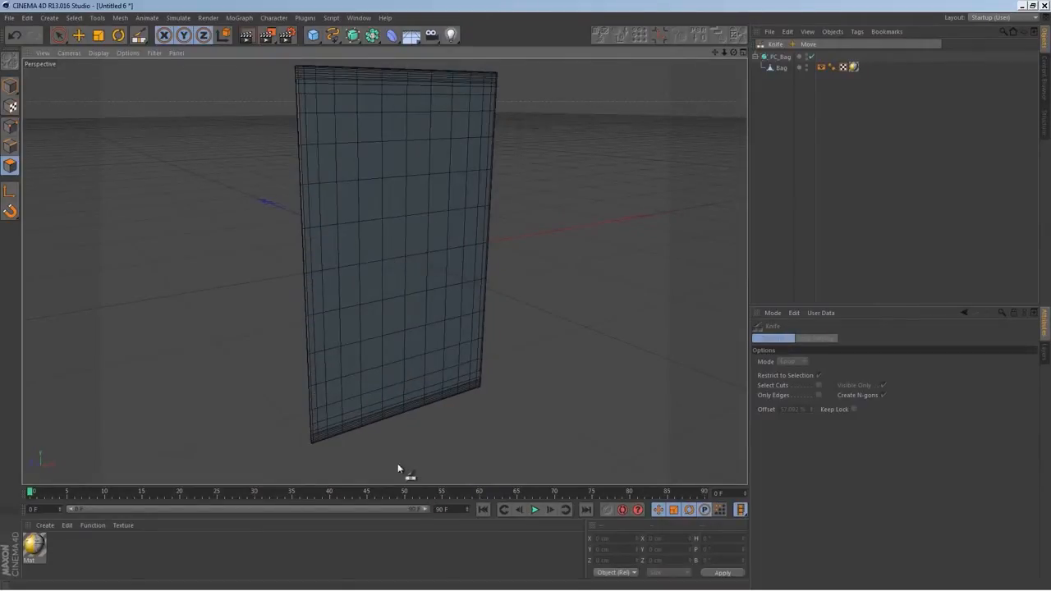
{"action": "left_click_drag", "start_coordinate": [412, 415], "coordinate": [770, 196], "text": "alt"}
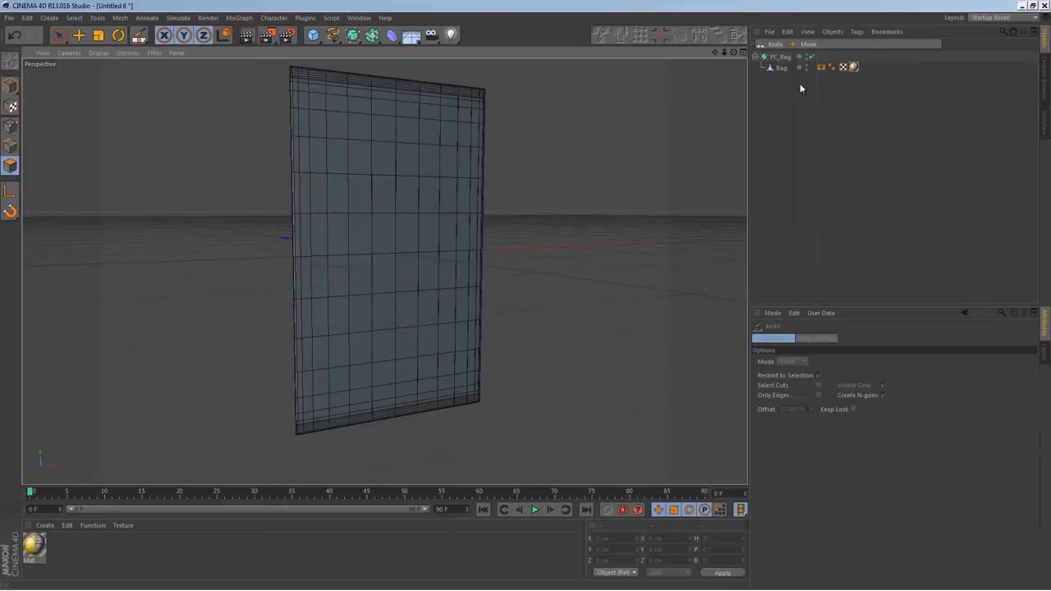
Disable smoothing and, in point mode, rectangle-select the Bag mesh's front and back centre points with Only Select Visible Elements off
{"action": "left_click", "coordinate": [781, 67]}
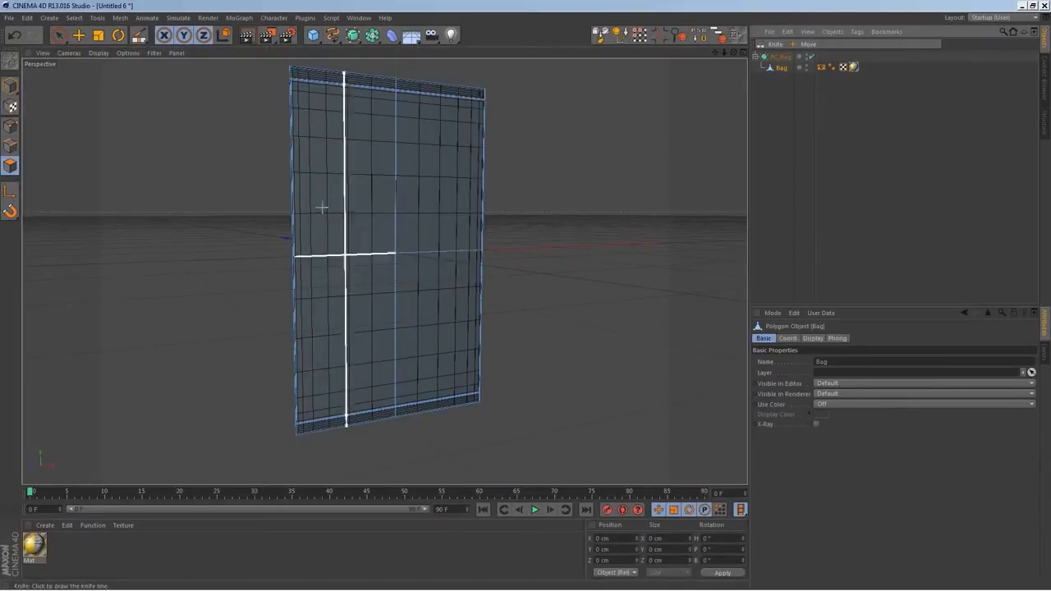
{"action": "left_click", "coordinate": [810, 56]}
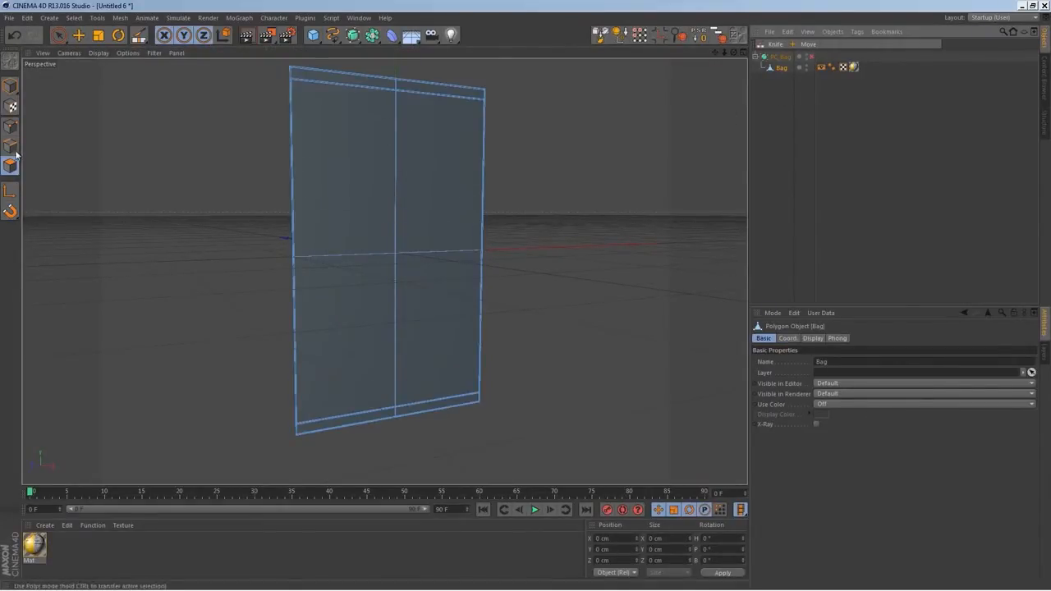
{"action": "left_click_drag", "start_coordinate": [369, 287], "coordinate": [359, 292], "text": "alt"}
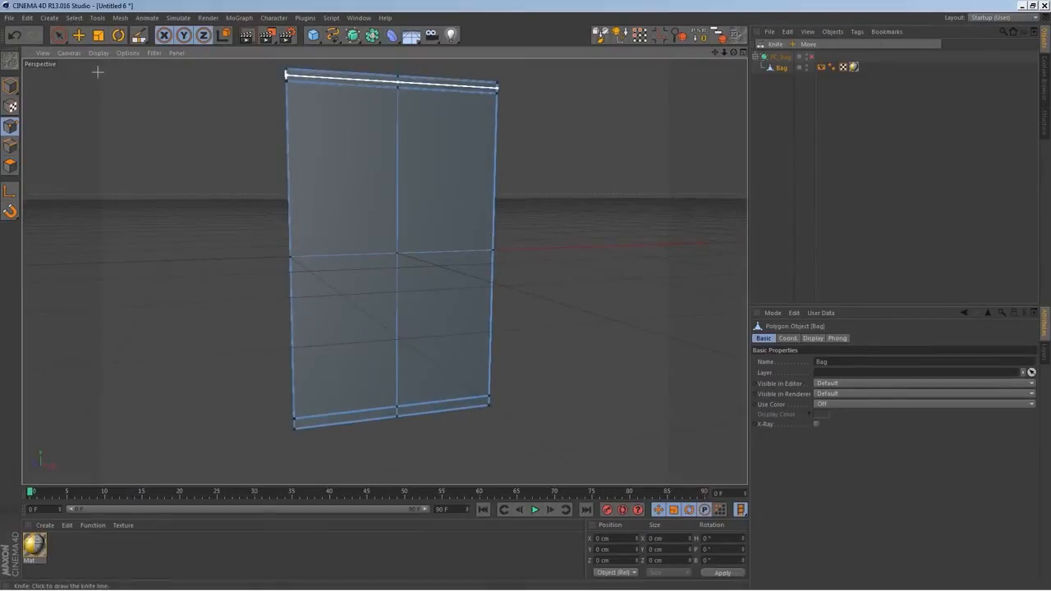
{"action": "left_click", "coordinate": [56, 38]}
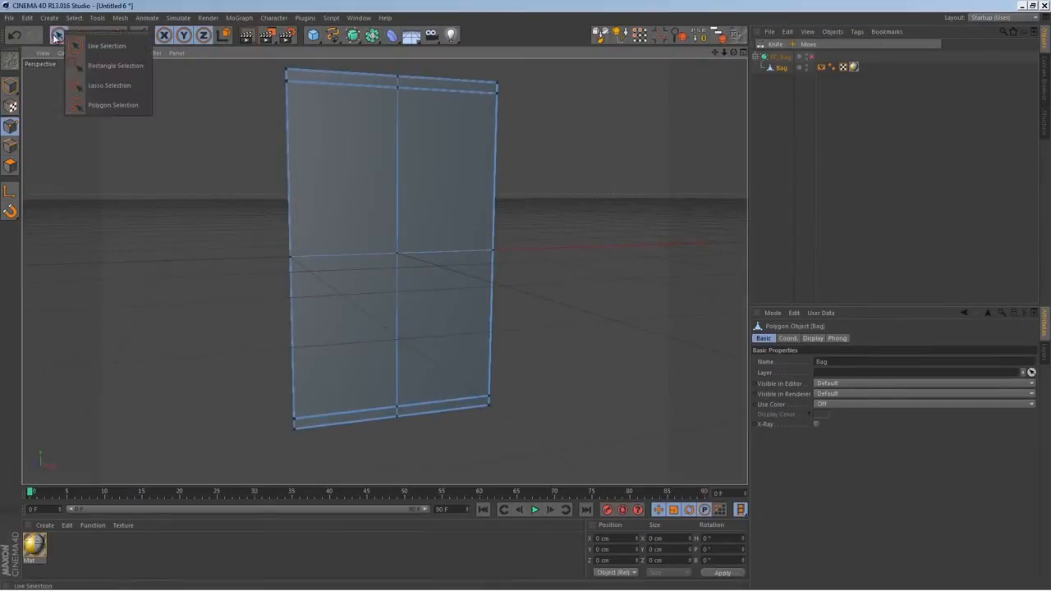
{"action": "left_click", "coordinate": [129, 70]}
{"action": "left_click_drag", "start_coordinate": [421, 293], "coordinate": [411, 290], "text": "alt"}
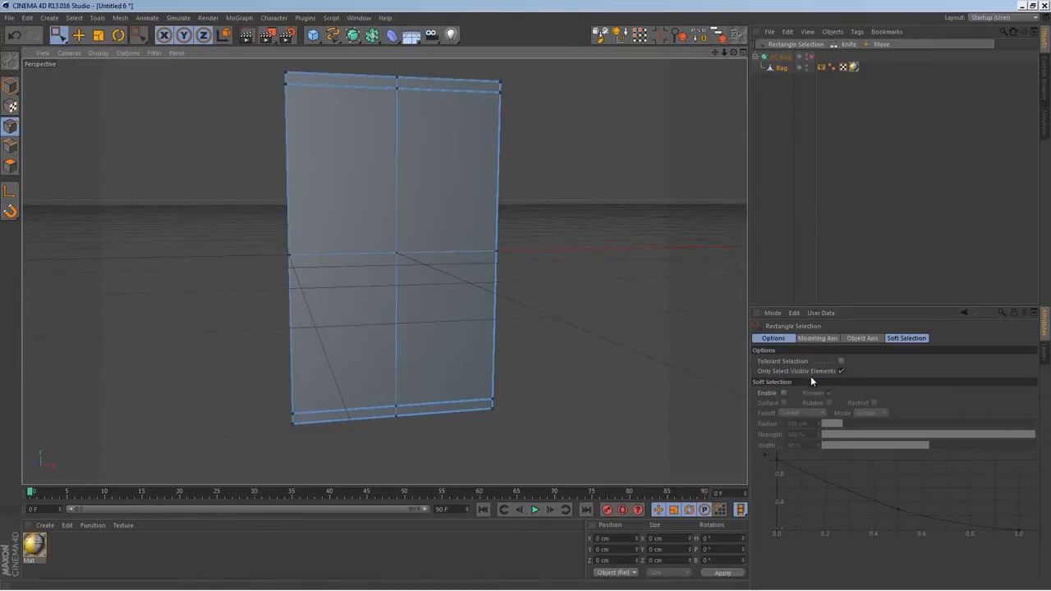
{"action": "left_click", "coordinate": [841, 371]}
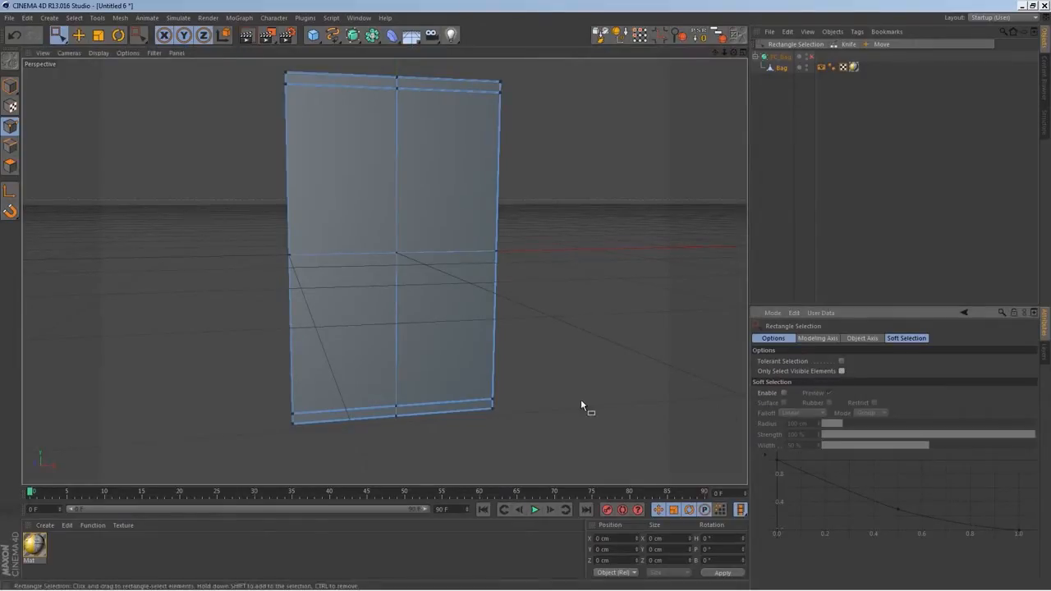
{"action": "left_click_drag", "start_coordinate": [368, 227], "coordinate": [423, 270]}
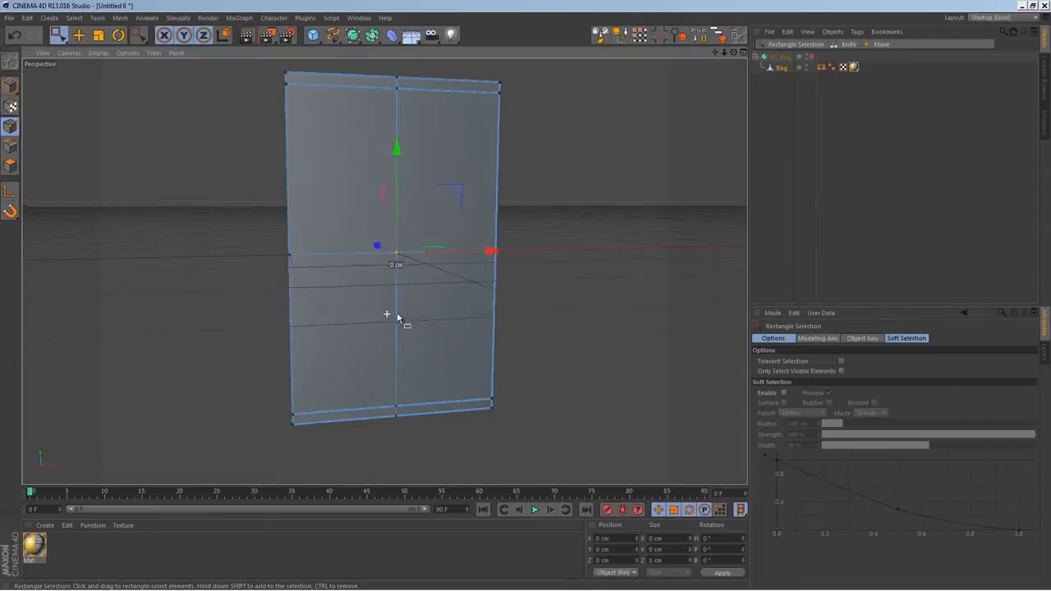
Scale the two centre points apart along Z to about 156 cm to puff out the bag
{"action": "left_click_drag", "start_coordinate": [388, 315], "coordinate": [518, 355], "text": "alt"}
{"action": "left_click_drag", "start_coordinate": [396, 277], "coordinate": [356, 283], "text": "alt"}
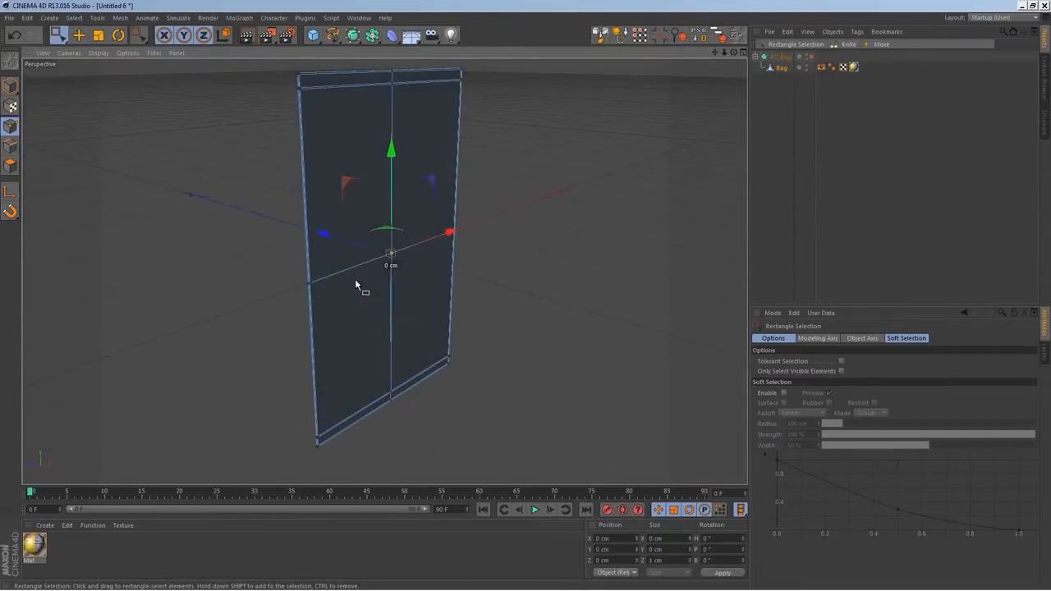
{"action": "left_click", "coordinate": [100, 41]}
{"action": "left_click_drag", "start_coordinate": [308, 236], "coordinate": [335, 243], "text": "alt"}
{"action": "left_click_drag", "start_coordinate": [268, 236], "coordinate": [87, 218]}
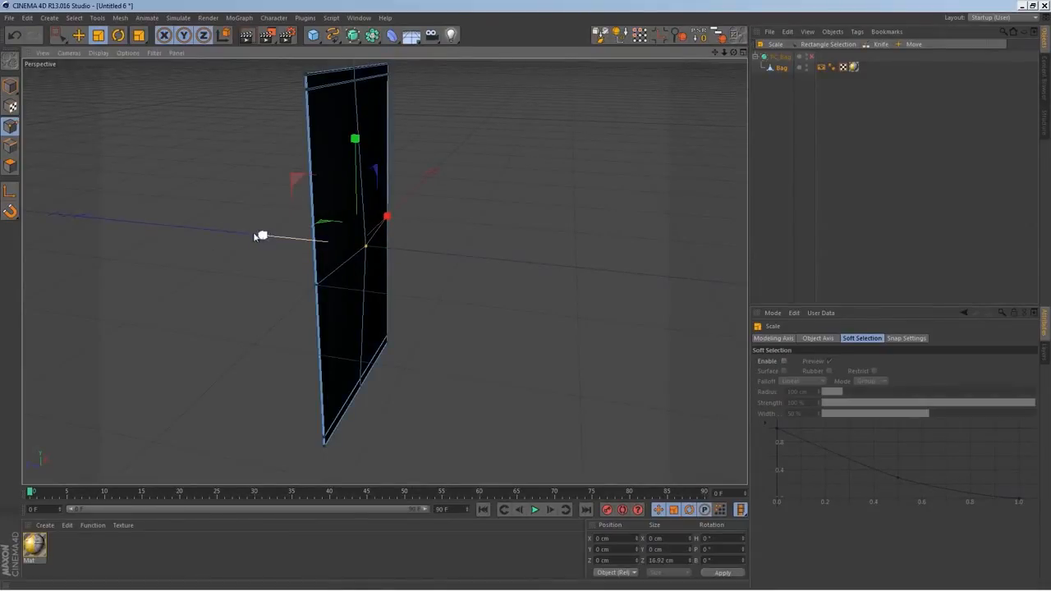
{"action": "left_click_drag", "start_coordinate": [263, 240], "coordinate": [189, 244]}
{"action": "left_click_drag", "start_coordinate": [390, 300], "coordinate": [361, 299], "text": "alt"}
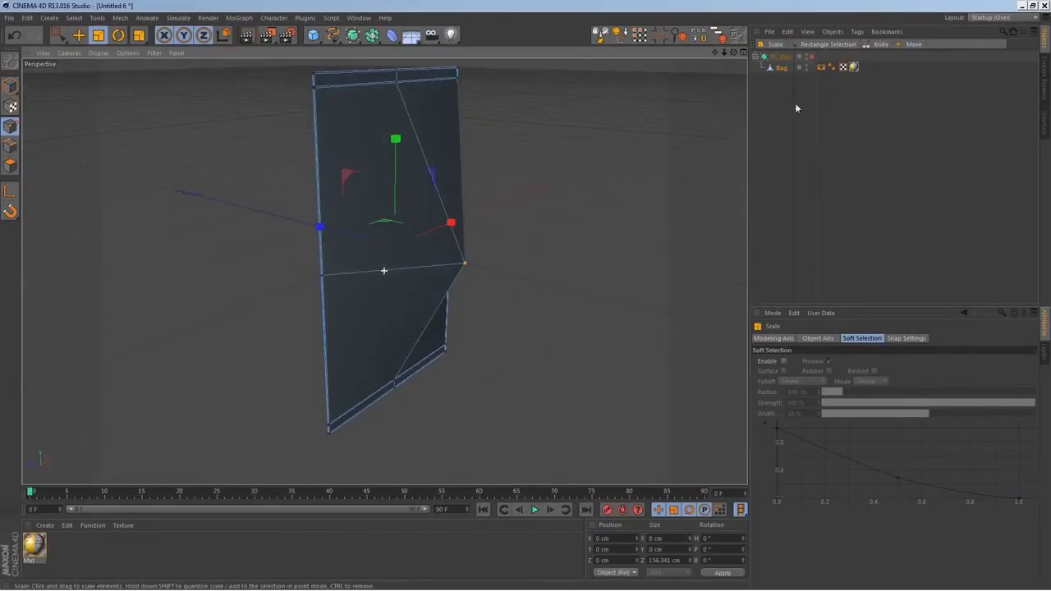
Re-enable the HyperNURBS smoothing and widen the centre points' Z spread to about 158 cm
{"action": "left_click", "coordinate": [811, 58]}
{"action": "left_click_drag", "start_coordinate": [596, 270], "coordinate": [691, 252], "text": "alt"}
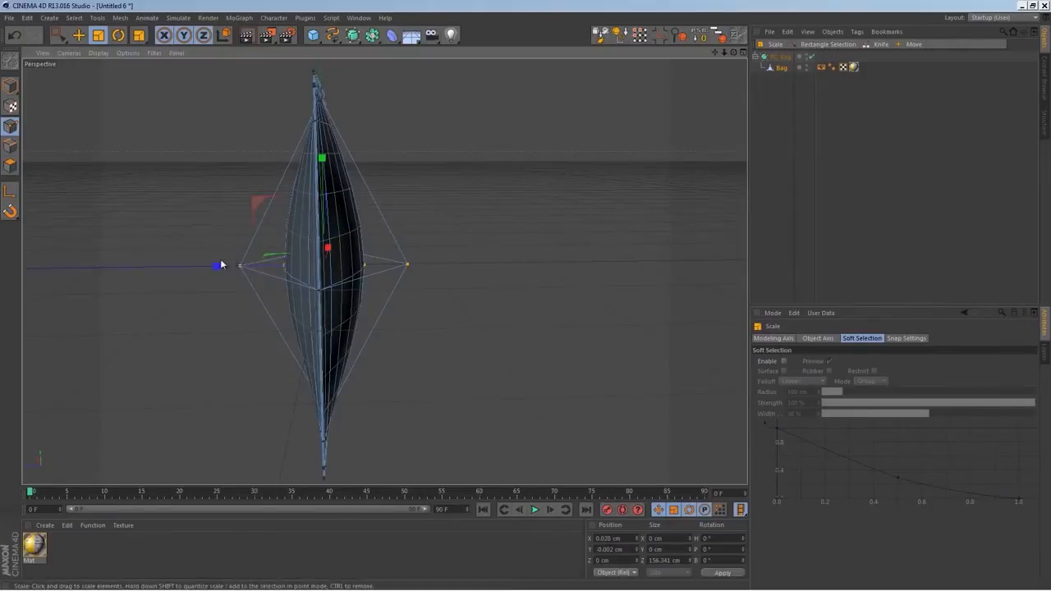
{"action": "left_click_drag", "start_coordinate": [230, 265], "coordinate": [215, 283]}
{"action": "left_click_drag", "start_coordinate": [425, 318], "coordinate": [365, 339], "text": "alt"}
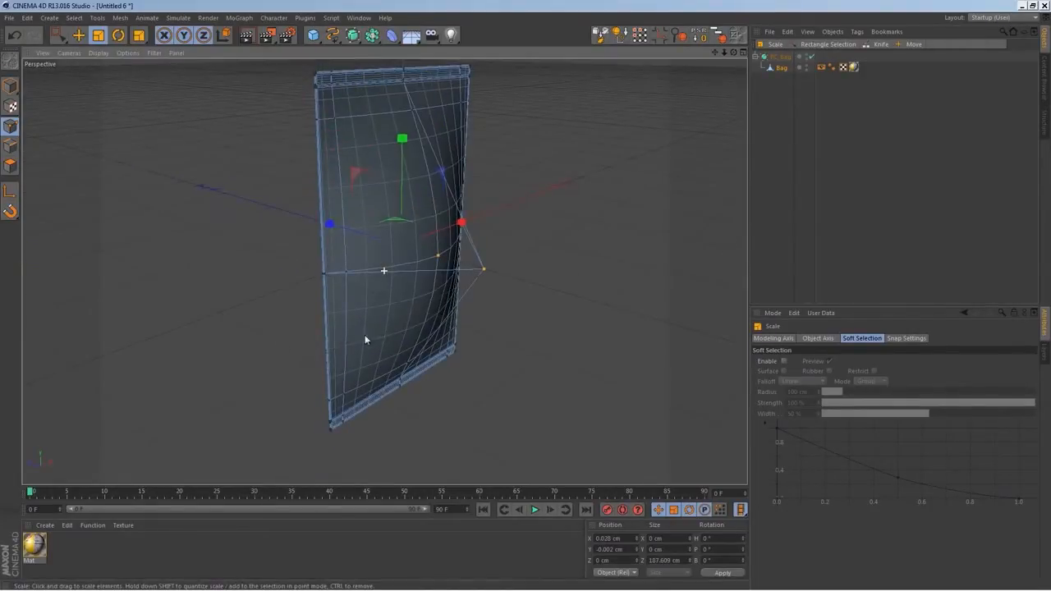
Disable smoothing and rectangle-select the inner-loop points halfway up the bag's left side in the front view
{"action": "key", "text": "space"}
{"action": "middle_click", "coordinate": [487, 323]}
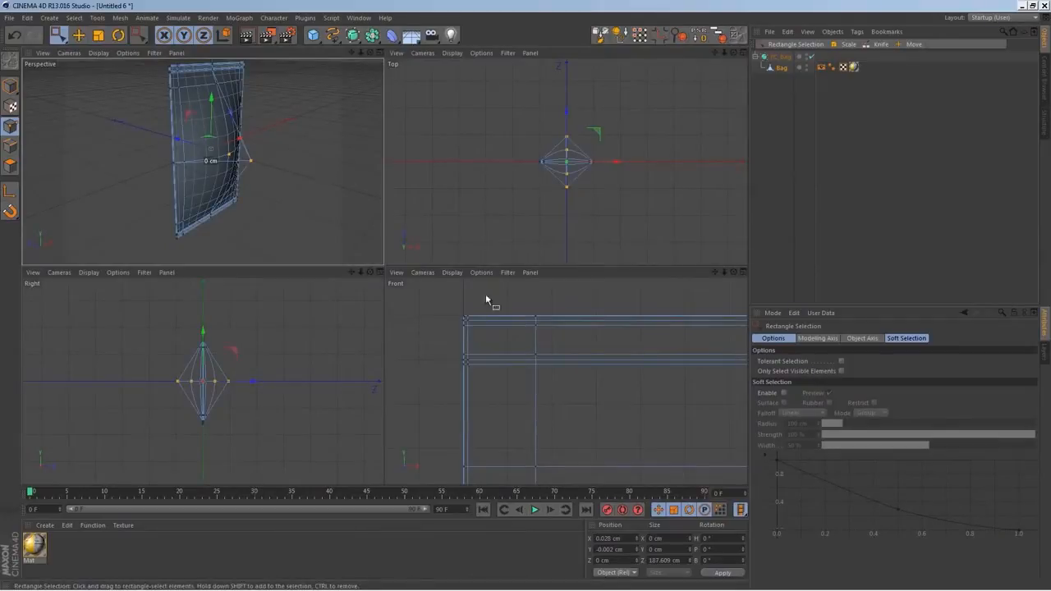
{"action": "middle_click", "coordinate": [558, 400]}
{"action": "scroll", "coordinate": [558, 392], "scroll_direction": "down", "scroll_amount": 5}
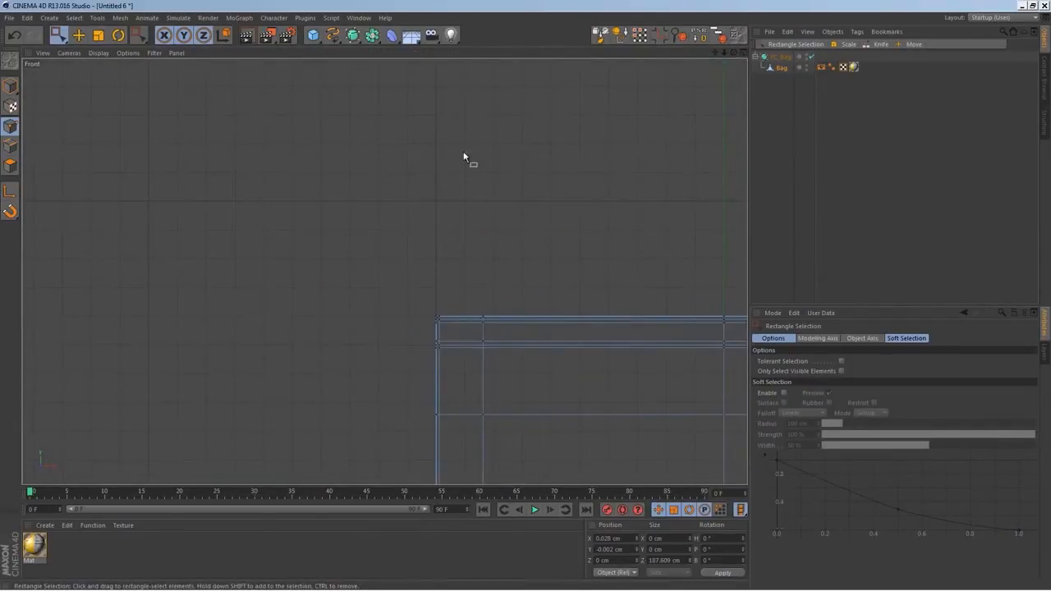
{"action": "middle_click_drag", "start_coordinate": [510, 313], "coordinate": [412, 90], "text": "alt"}
{"action": "left_click", "coordinate": [813, 58]}
{"action": "scroll", "coordinate": [549, 351], "scroll_direction": "down", "scroll_amount": 3}
{"action": "middle_click_drag", "start_coordinate": [556, 411], "coordinate": [518, 300], "text": "alt"}
{"action": "scroll", "coordinate": [367, 362], "scroll_direction": "up", "scroll_amount": 2}
{"action": "middle_click_drag", "start_coordinate": [367, 361], "coordinate": [417, 366], "text": "alt"}
{"action": "scroll", "coordinate": [428, 359], "scroll_direction": "up", "scroll_amount": 3}
{"action": "scroll", "coordinate": [427, 359], "scroll_direction": "down", "scroll_amount": 2}
{"action": "left_click_drag", "start_coordinate": [379, 297], "coordinate": [367, 304]}
Add the matching inner-loop points halfway up the bag's right side to the selection and return to the perspective view
{"action": "scroll", "coordinate": [458, 328], "scroll_direction": "down", "scroll_amount": 3}
{"action": "scroll", "coordinate": [566, 357], "scroll_direction": "down", "scroll_amount": 3}
{"action": "middle_click_drag", "start_coordinate": [473, 344], "coordinate": [55, 305], "text": "alt"}
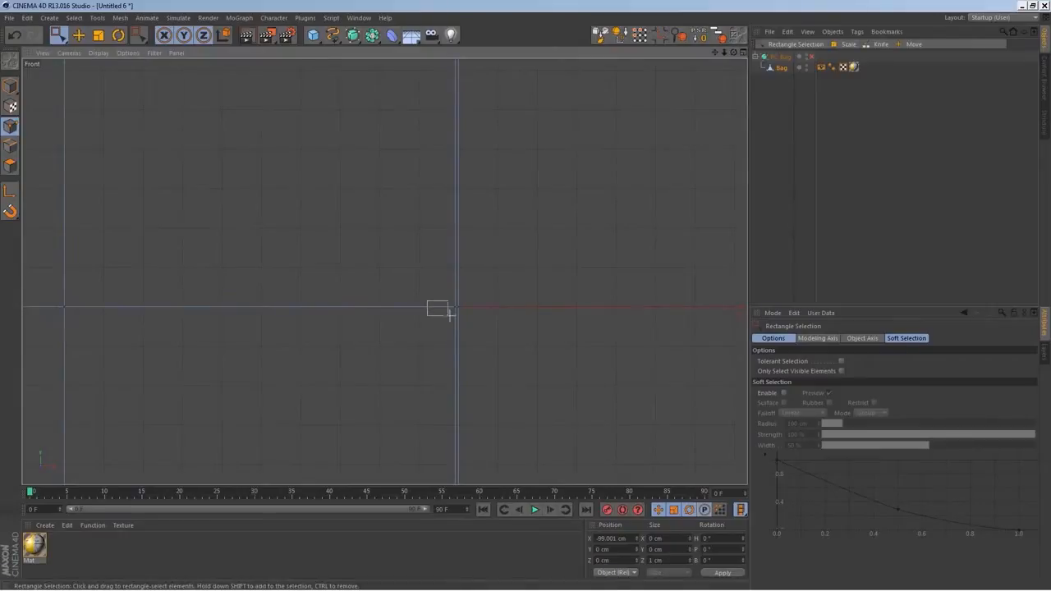
{"action": "middle_click", "coordinate": [456, 326]}
{"action": "middle_click", "coordinate": [281, 201]}
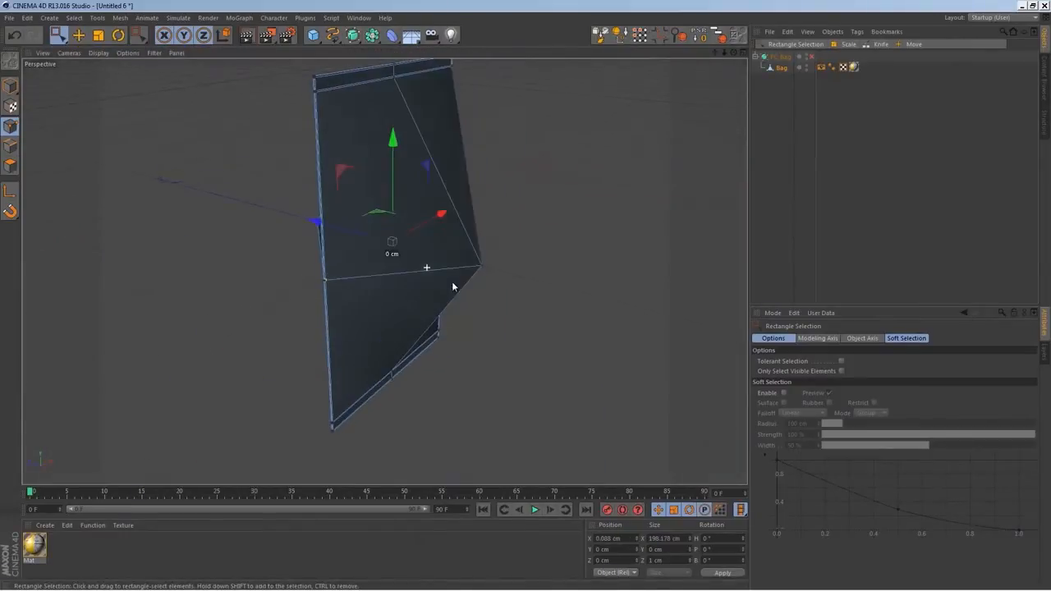
Scale the selected side points apart along Z to about 114 cm
{"action": "key", "text": "t"}
{"action": "left_click_drag", "start_coordinate": [323, 225], "coordinate": [161, 214]}
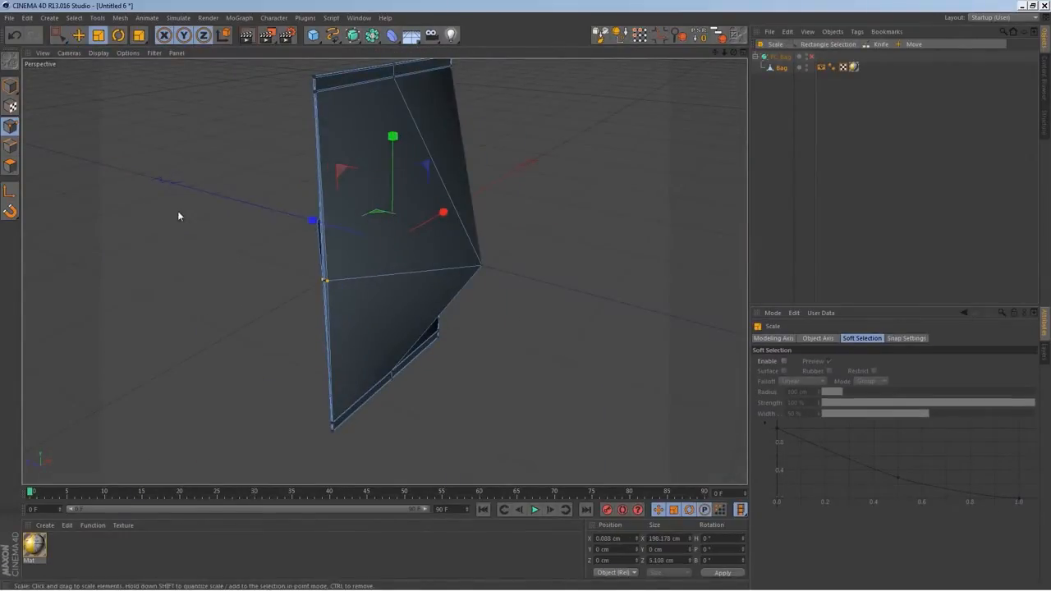
{"action": "left_click_drag", "start_coordinate": [312, 221], "coordinate": [175, 227]}
{"action": "left_click_drag", "start_coordinate": [413, 345], "coordinate": [559, 349], "text": "alt"}
{"action": "middle_click", "coordinate": [414, 345]}
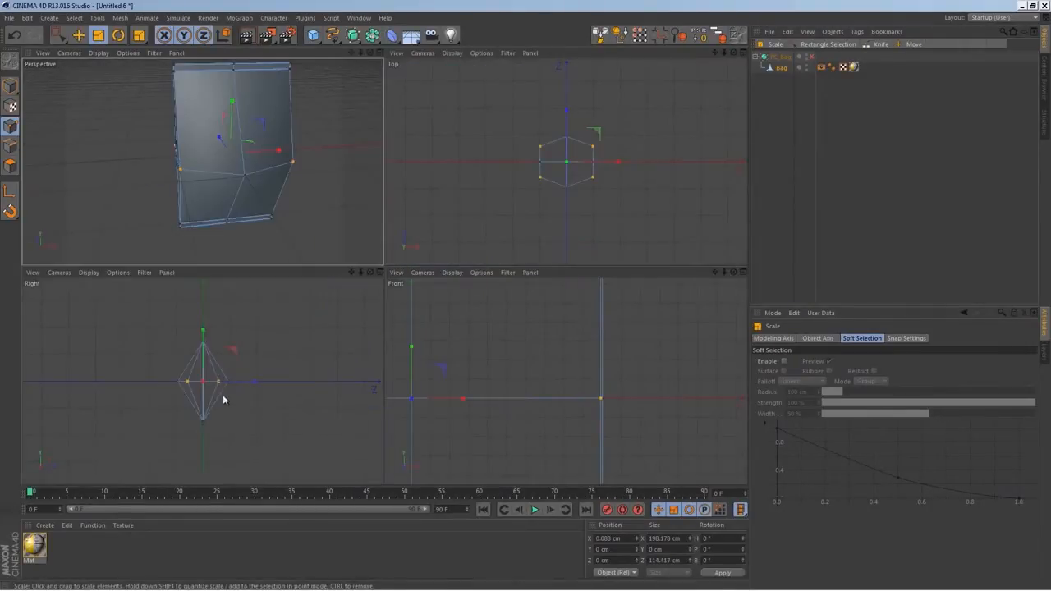
Scale the side points inward along X to about 151 cm and turn the HyperNURBS smoothing back on
{"action": "scroll", "coordinate": [219, 402], "scroll_direction": "up", "scroll_amount": 6}
{"action": "scroll", "coordinate": [589, 245], "scroll_direction": "up", "scroll_amount": 3}
{"action": "middle_click_drag", "start_coordinate": [576, 147], "coordinate": [594, 221], "text": "alt"}
{"action": "scroll", "coordinate": [595, 212], "scroll_direction": "up", "scroll_amount": 2}
{"action": "left_click_drag", "start_coordinate": [564, 146], "coordinate": [559, 142]}
{"action": "left_click_drag", "start_coordinate": [614, 196], "coordinate": [604, 197]}
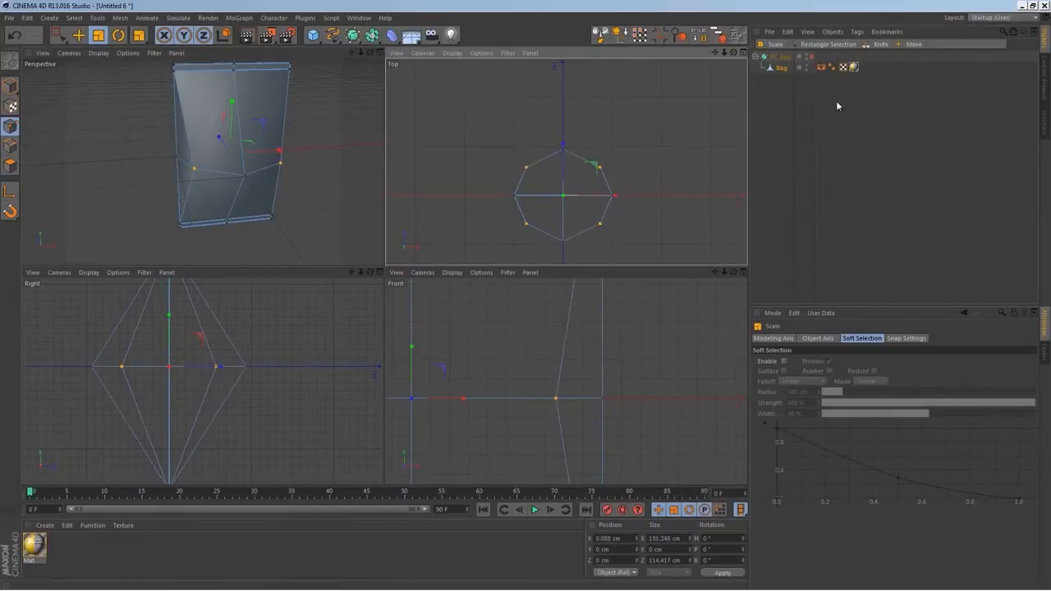
{"action": "left_click", "coordinate": [809, 57]}
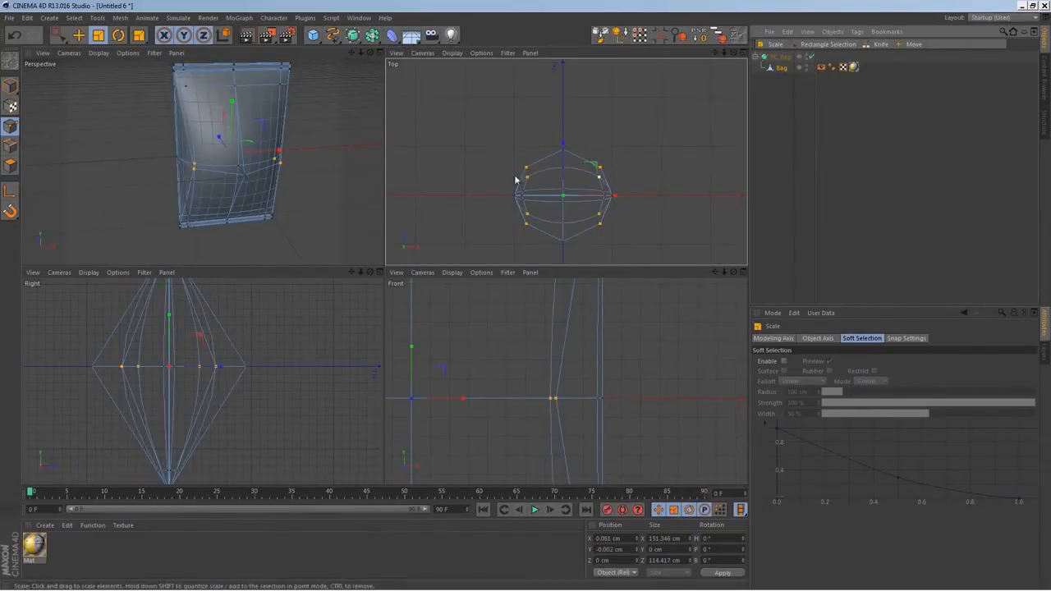
Scale the selected inner side points closer together along Z to about 95 cm
{"action": "middle_click", "coordinate": [241, 178]}
{"action": "left_click_drag", "start_coordinate": [498, 243], "coordinate": [437, 217], "text": "alt"}
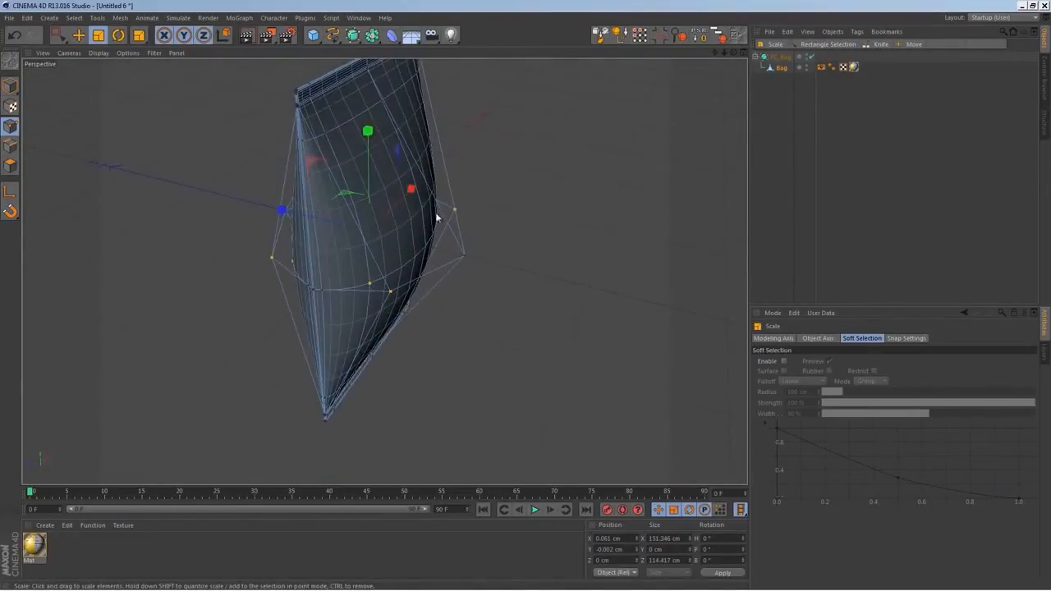
{"action": "left_click_drag", "start_coordinate": [285, 217], "coordinate": [299, 216]}
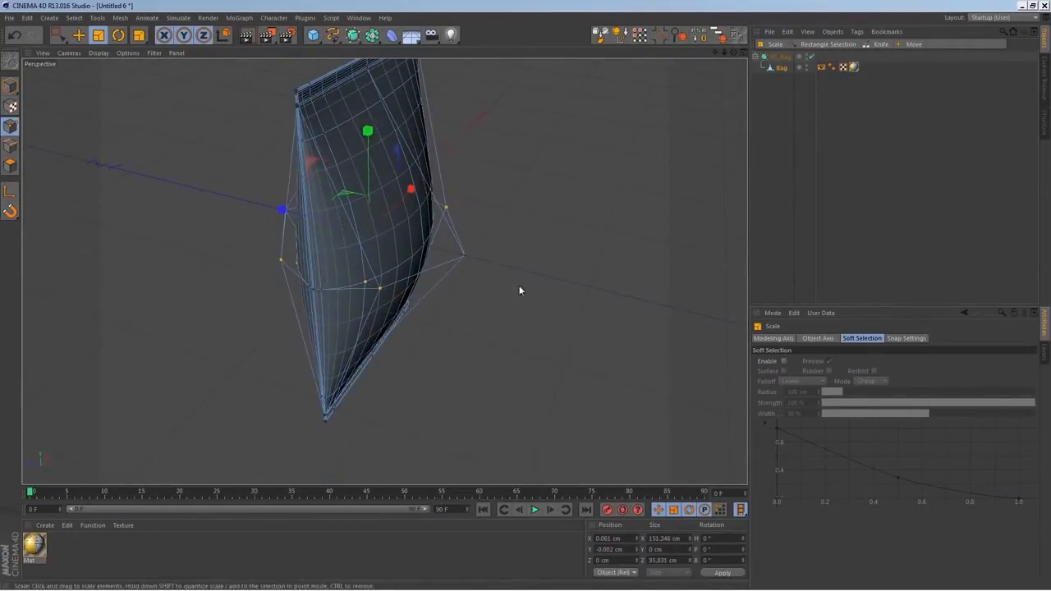
Select the front and back centre points halfway up the bag and scale them along Z to about 164 cm
{"action": "left_click_drag", "start_coordinate": [433, 253], "coordinate": [202, 280], "text": "alt"}
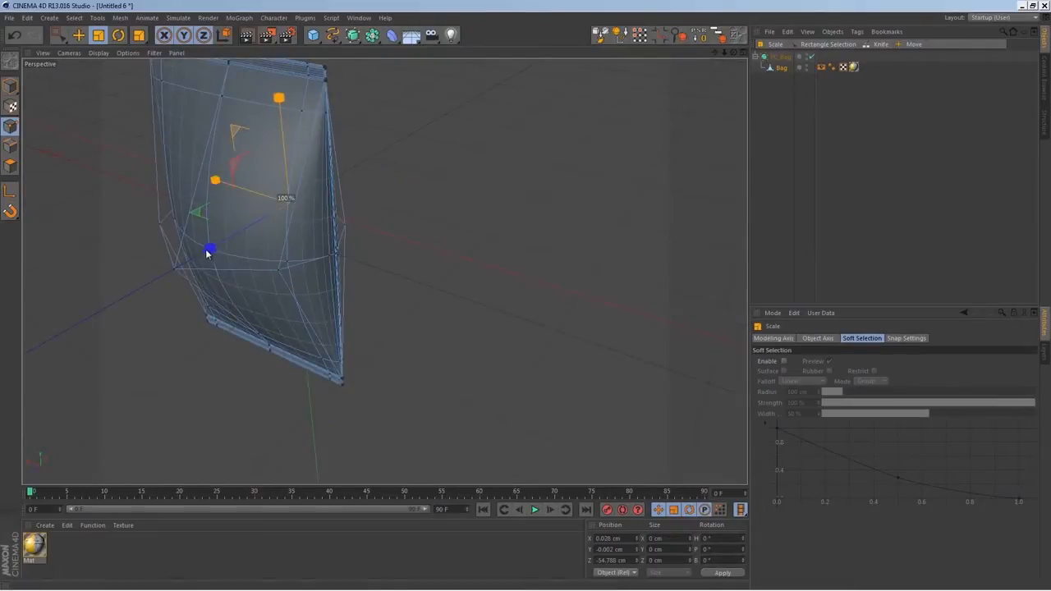
{"action": "left_click_drag", "start_coordinate": [233, 244], "coordinate": [330, 271], "text": "alt"}
{"action": "left_click_drag", "start_coordinate": [424, 233], "coordinate": [369, 205], "text": "alt"}
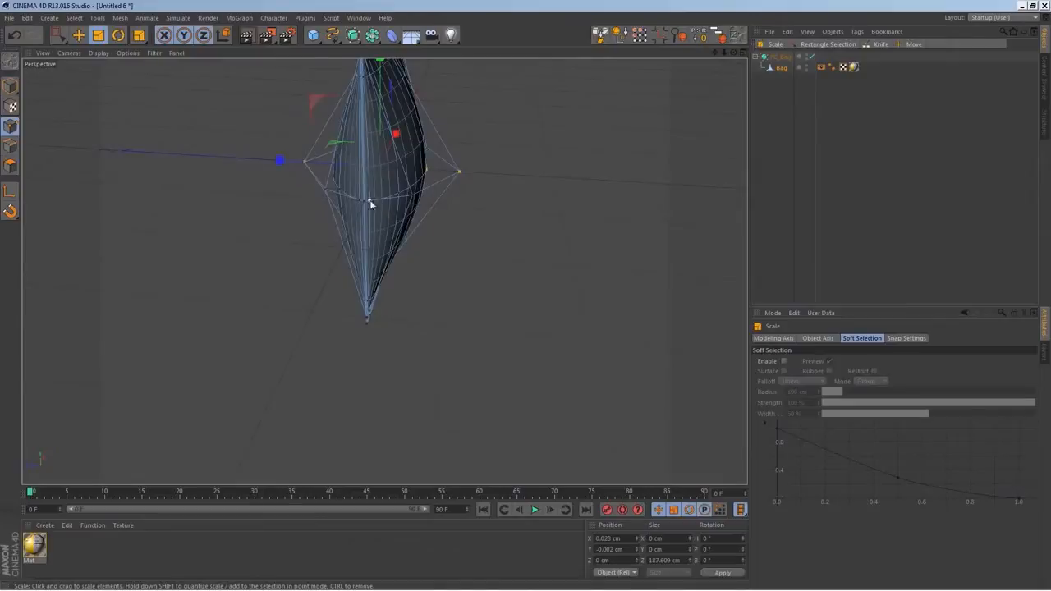
{"action": "left_click_drag", "start_coordinate": [284, 162], "coordinate": [301, 163]}
Examine the smoothed bag's side edge and bulging profile from several angles and in the right view
{"action": "left_click_drag", "start_coordinate": [509, 275], "coordinate": [310, 311], "text": "alt"}
{"action": "middle_click", "coordinate": [534, 341]}
{"action": "middle_click", "coordinate": [239, 177]}
{"action": "right_click_drag", "start_coordinate": [364, 213], "coordinate": [469, 276], "text": "alt"}
{"action": "left_click_drag", "start_coordinate": [384, 270], "coordinate": [263, 232], "text": "alt"}
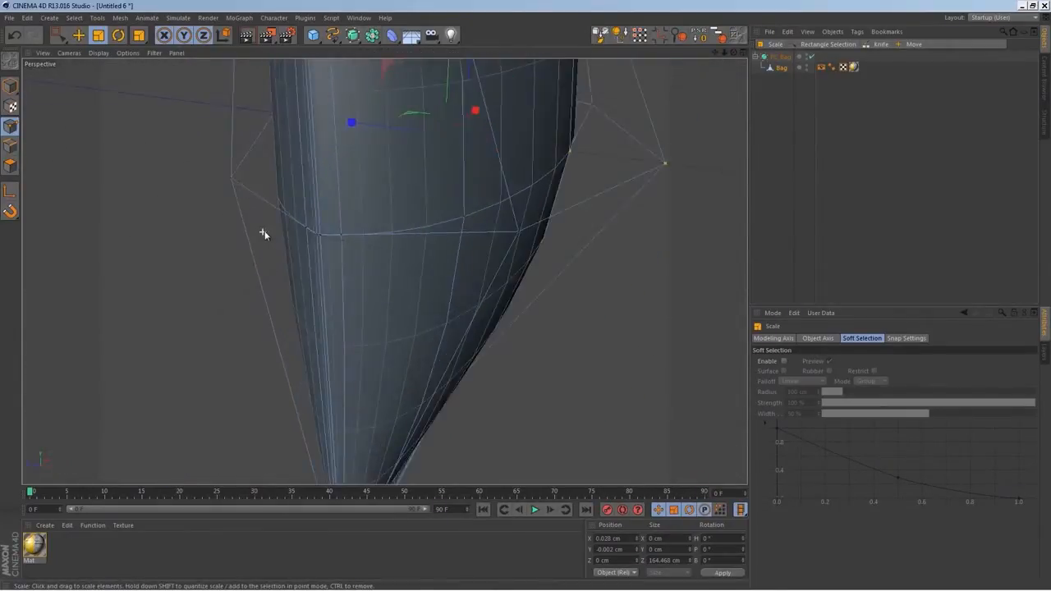
{"action": "right_click_drag", "start_coordinate": [263, 232], "coordinate": [413, 249], "text": "alt"}
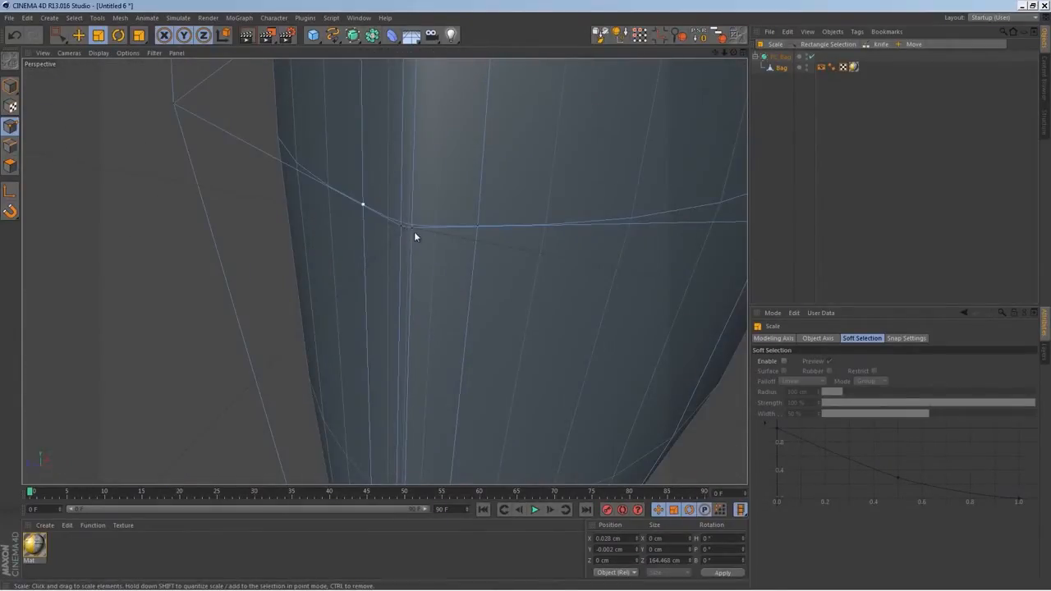
{"action": "right_click_drag", "start_coordinate": [400, 329], "coordinate": [405, 285], "text": "alt"}
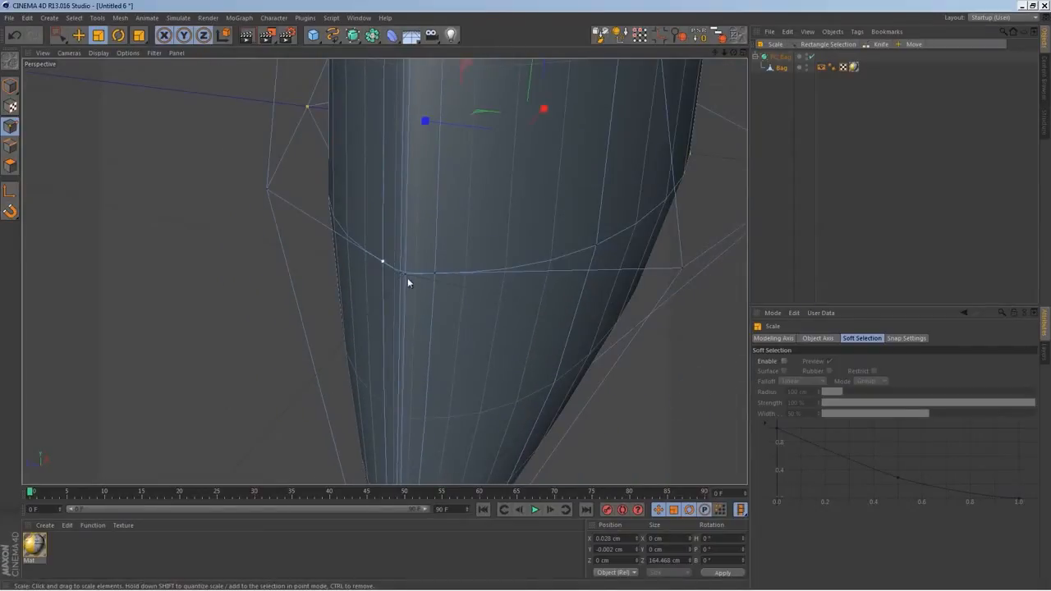
{"action": "left_click", "coordinate": [794, 117]}
{"action": "left_click_drag", "start_coordinate": [425, 222], "coordinate": [433, 345], "text": "alt"}
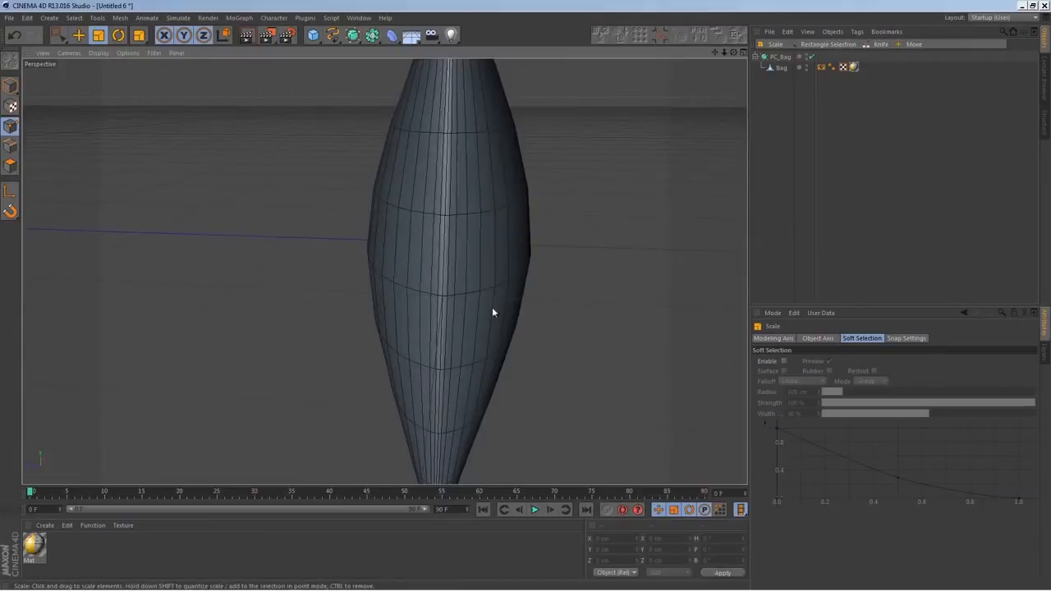
{"action": "middle_click", "coordinate": [522, 293]}
{"action": "middle_click", "coordinate": [335, 205]}
{"action": "middle_click", "coordinate": [467, 271]}
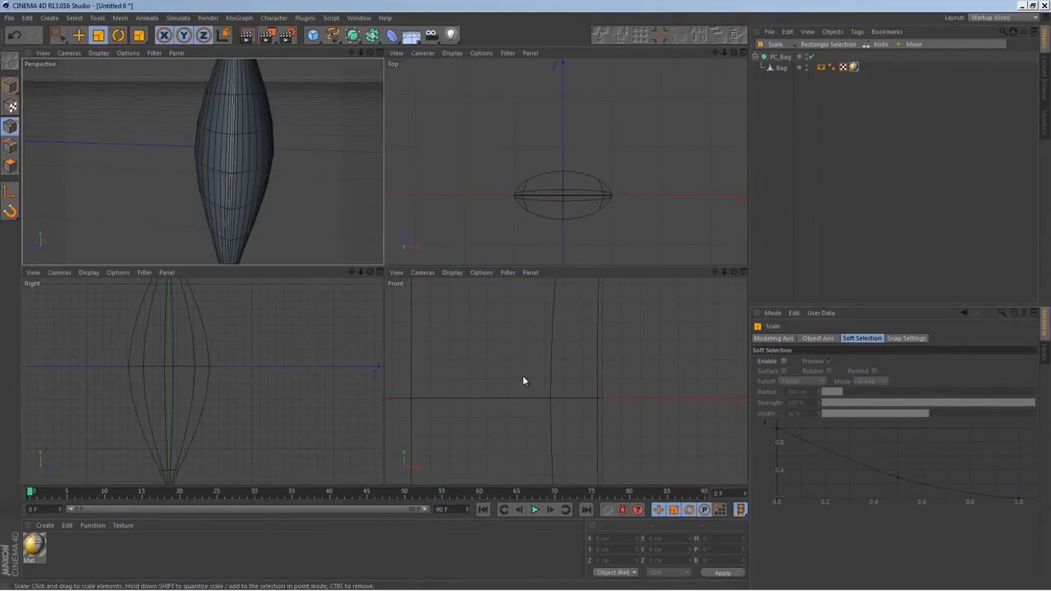
{"action": "middle_click", "coordinate": [199, 372]}
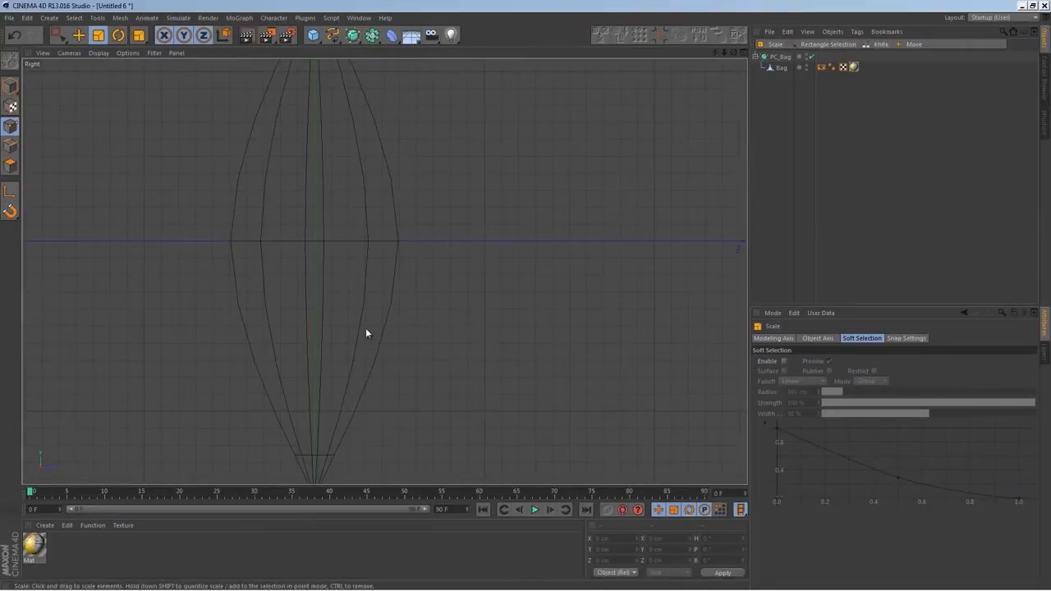
Disable smoothing, select the side seam points at the bag's mid-height and scale them apart along Z to about 23 cm
{"action": "left_click", "coordinate": [781, 67]}
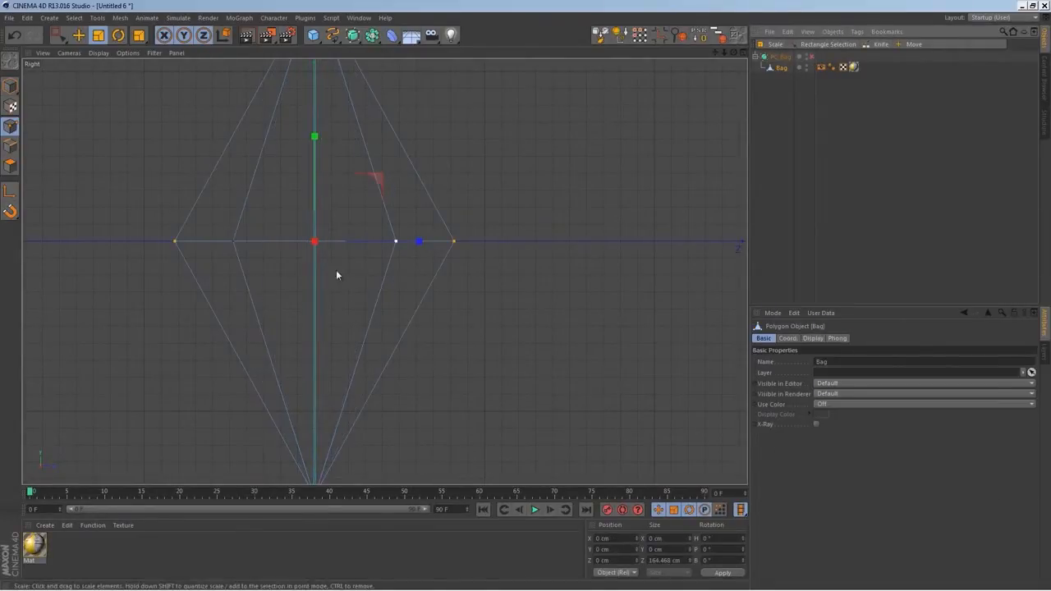
{"action": "key", "text": "0"}
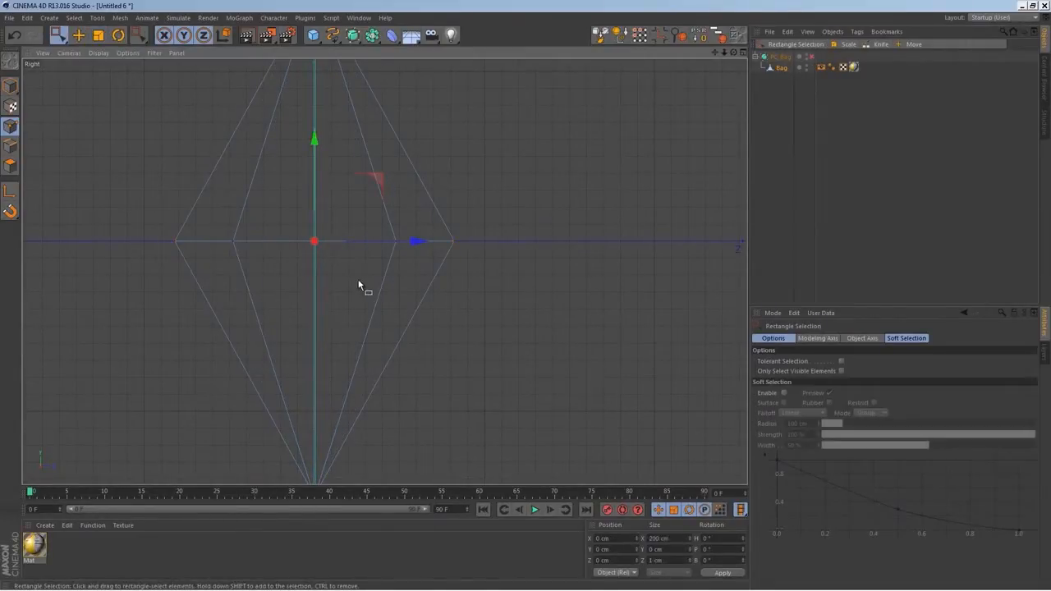
{"action": "middle_click", "coordinate": [362, 263]}
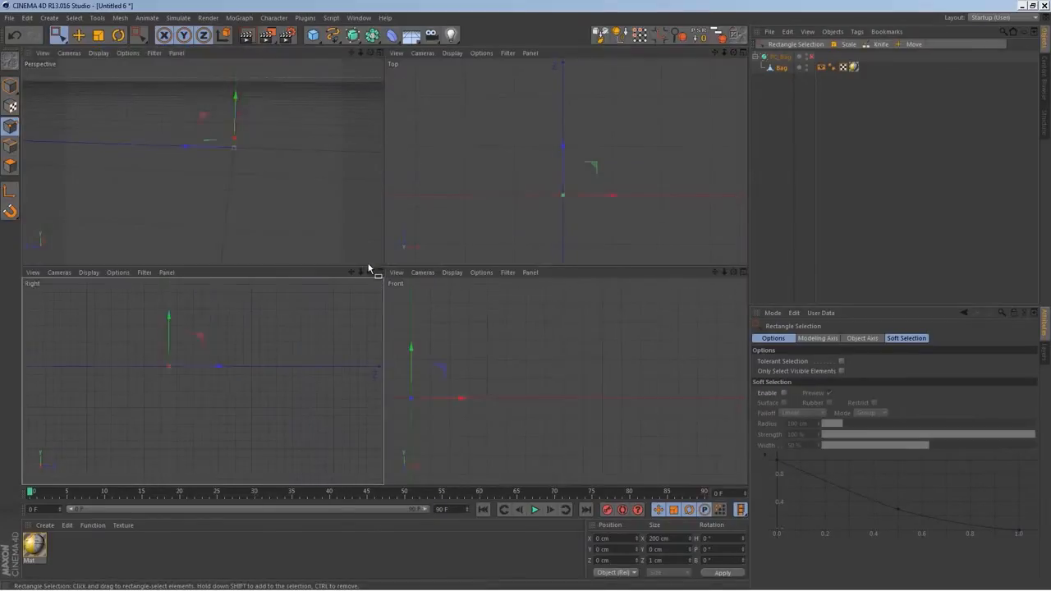
{"action": "middle_click", "coordinate": [274, 181]}
{"action": "scroll", "coordinate": [448, 298], "scroll_direction": "up", "scroll_amount": 2}
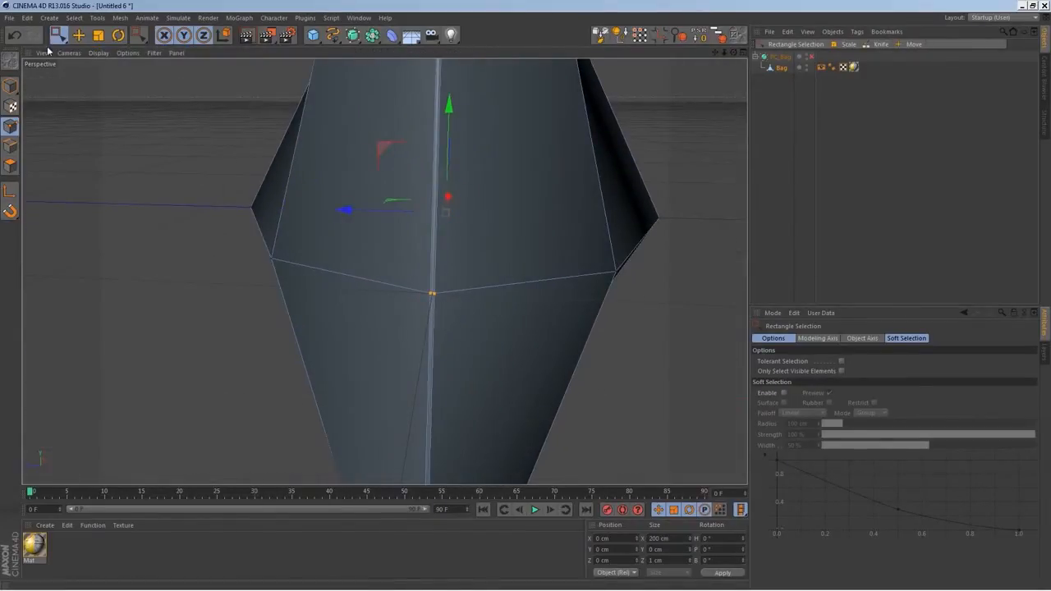
{"action": "left_click", "coordinate": [97, 35]}
{"action": "left_click_drag", "start_coordinate": [410, 211], "coordinate": [232, 216]}
{"action": "left_click_drag", "start_coordinate": [342, 209], "coordinate": [37, 218]}
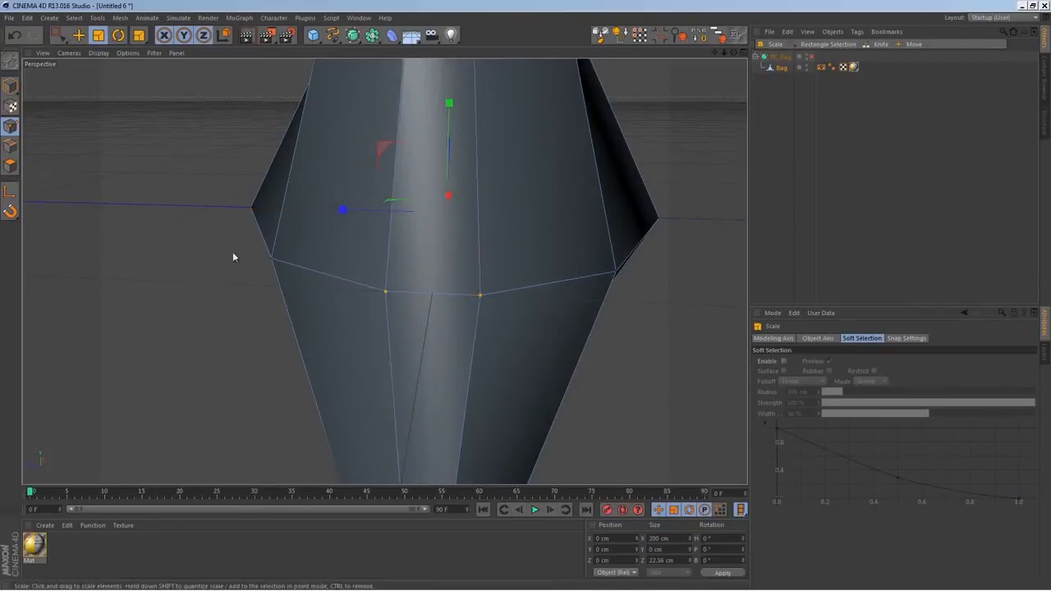
{"action": "left_click_drag", "start_coordinate": [265, 281], "coordinate": [526, 272], "text": "alt"}
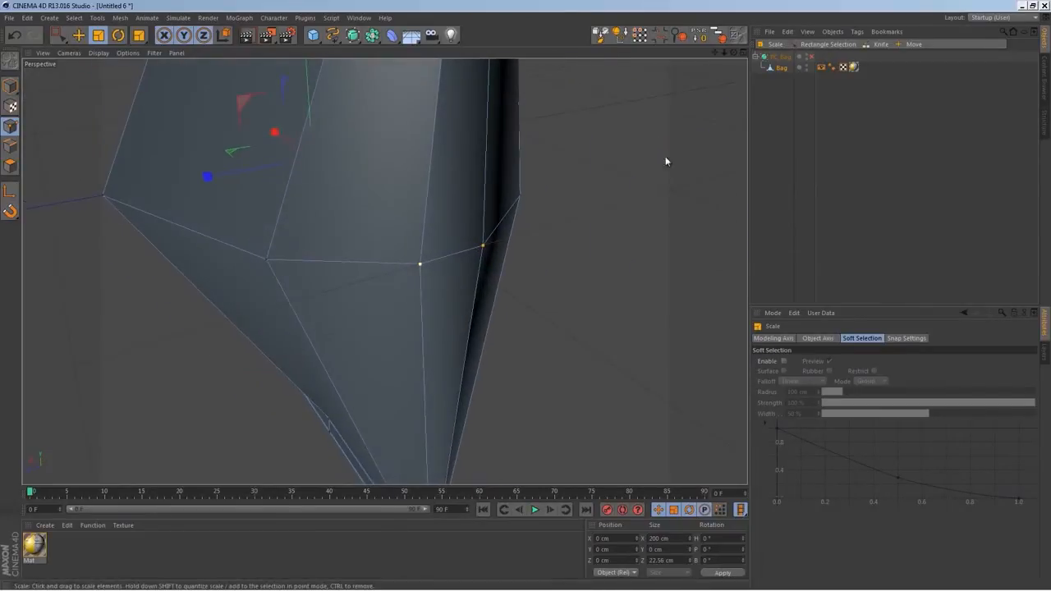
Turn the HyperNURBS smoothing on and scale the seam points to about 171 cm along X and 32 cm along Z
{"action": "left_click", "coordinate": [811, 56]}
{"action": "left_click_drag", "start_coordinate": [574, 234], "coordinate": [362, 214], "text": "alt"}
{"action": "left_click_drag", "start_coordinate": [266, 169], "coordinate": [216, 194]}
{"action": "left_click_drag", "start_coordinate": [260, 298], "coordinate": [385, 277], "text": "alt"}
{"action": "left_click_drag", "start_coordinate": [228, 231], "coordinate": [246, 233]}
{"action": "left_click_drag", "start_coordinate": [277, 279], "coordinate": [468, 347], "text": "alt"}
Disable the smoothing again and clear the point selection with the whole bag framed in the right view
{"action": "middle_click", "coordinate": [469, 347]}
{"action": "middle_click", "coordinate": [279, 369]}
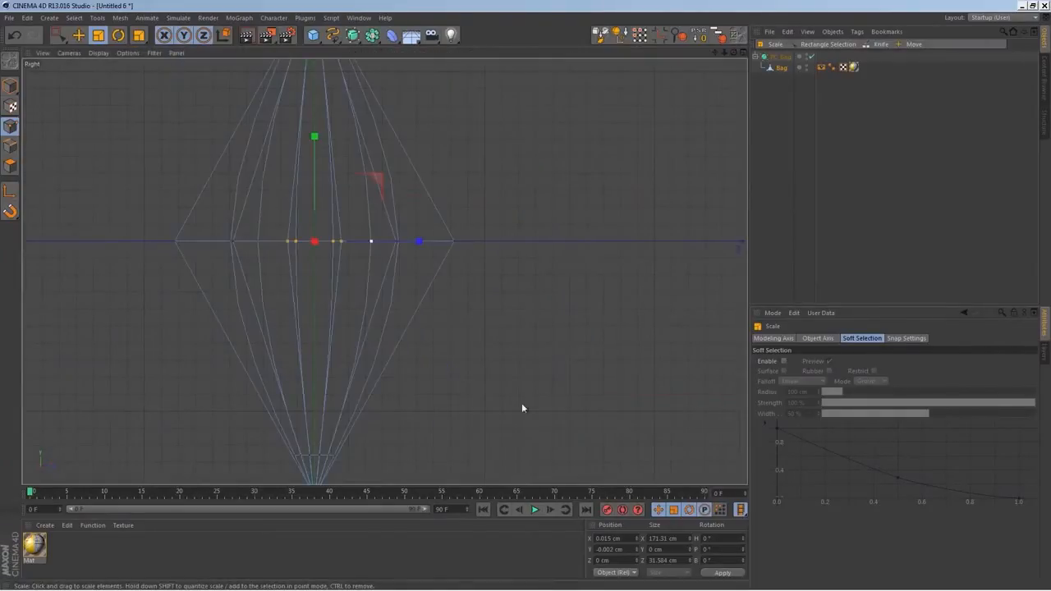
{"action": "left_click", "coordinate": [811, 58]}
{"action": "scroll", "coordinate": [472, 231], "scroll_direction": "down", "scroll_amount": 3}
{"action": "middle_click_drag", "start_coordinate": [450, 246], "coordinate": [415, 314], "text": "alt"}
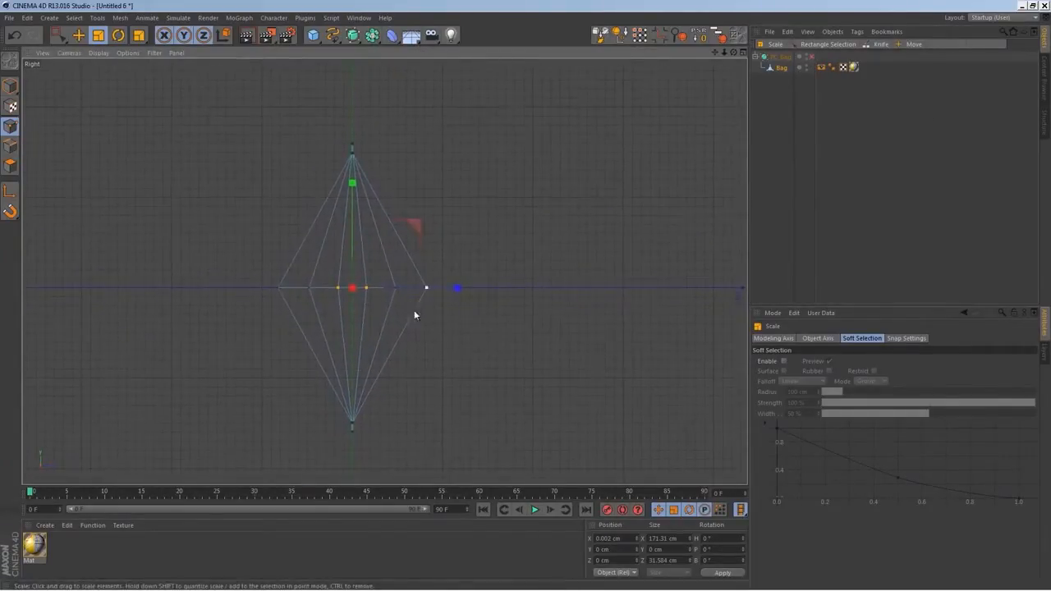
{"action": "left_click", "coordinate": [489, 371]}
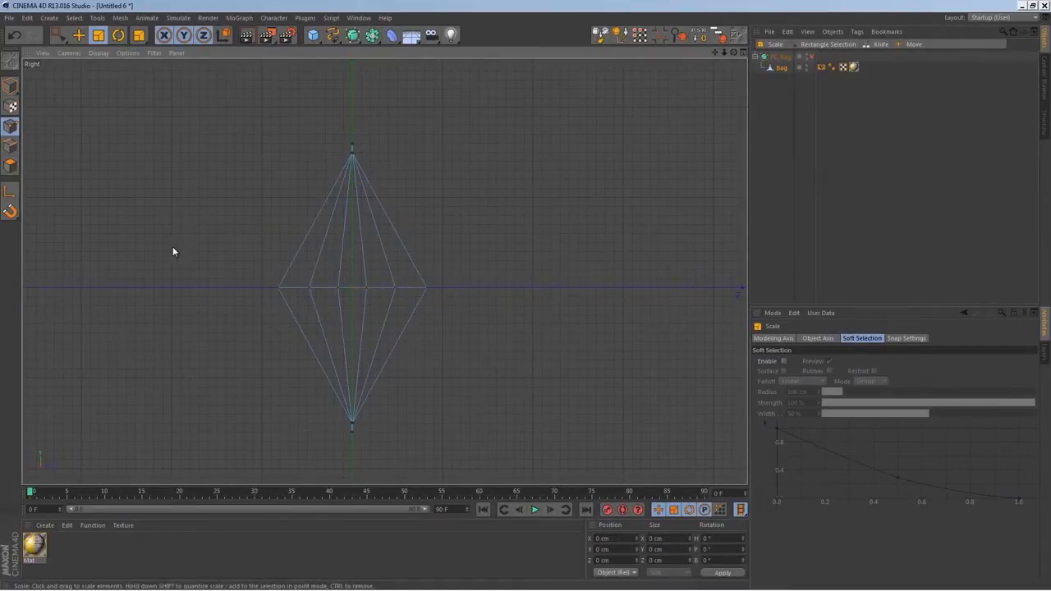
Enable 3D snapping to points and midpoints and loop-cut the bag across the middle of its lower and upper halves
{"action": "key", "text": "k"}
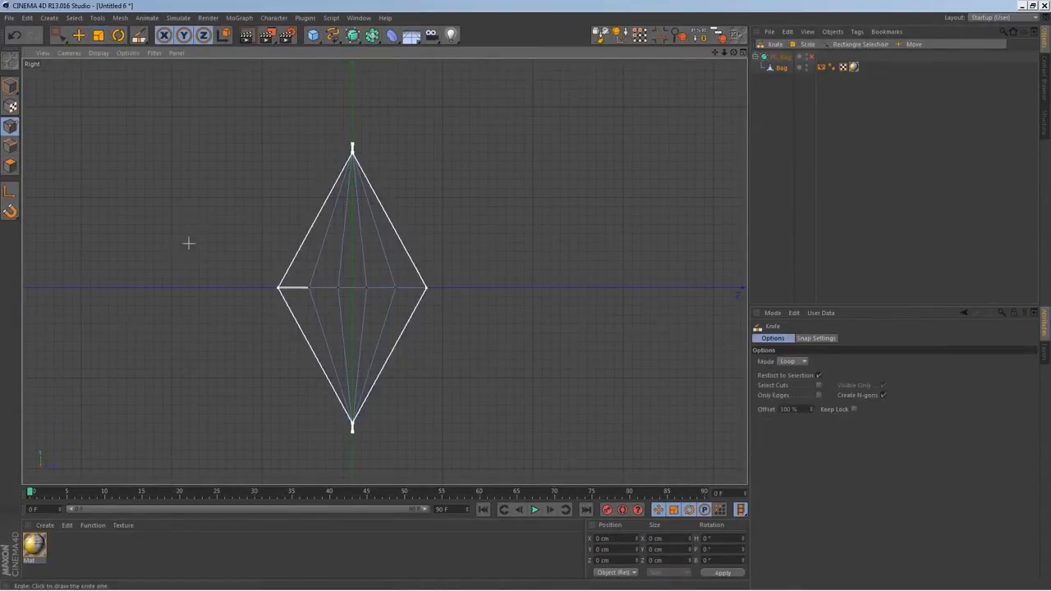
{"action": "left_click", "coordinate": [793, 362]}
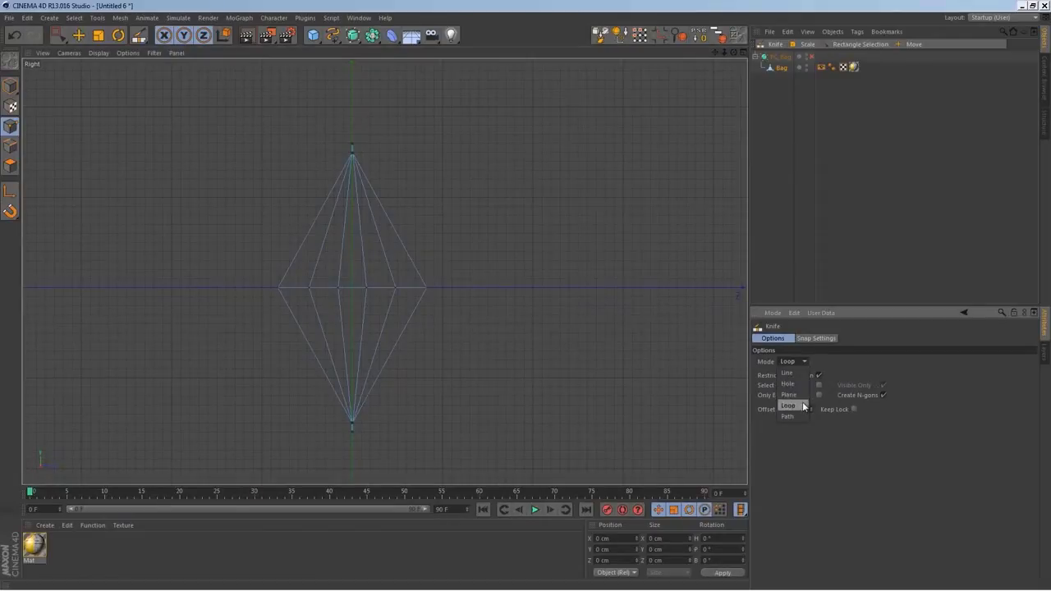
{"action": "left_click", "coordinate": [9, 211]}
{"action": "left_click", "coordinate": [67, 207]}
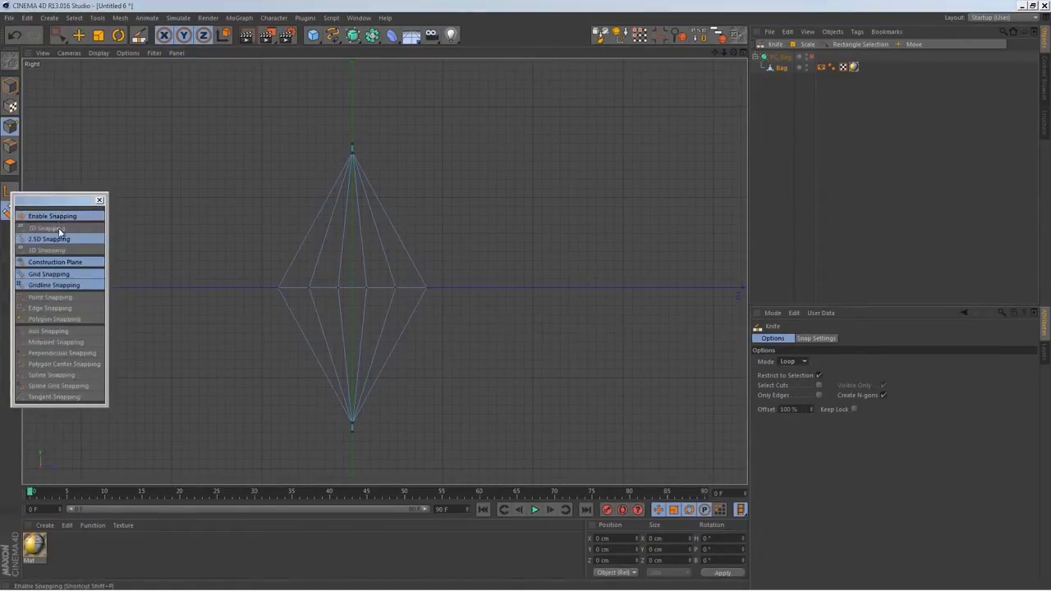
{"action": "left_click", "coordinate": [54, 251]}
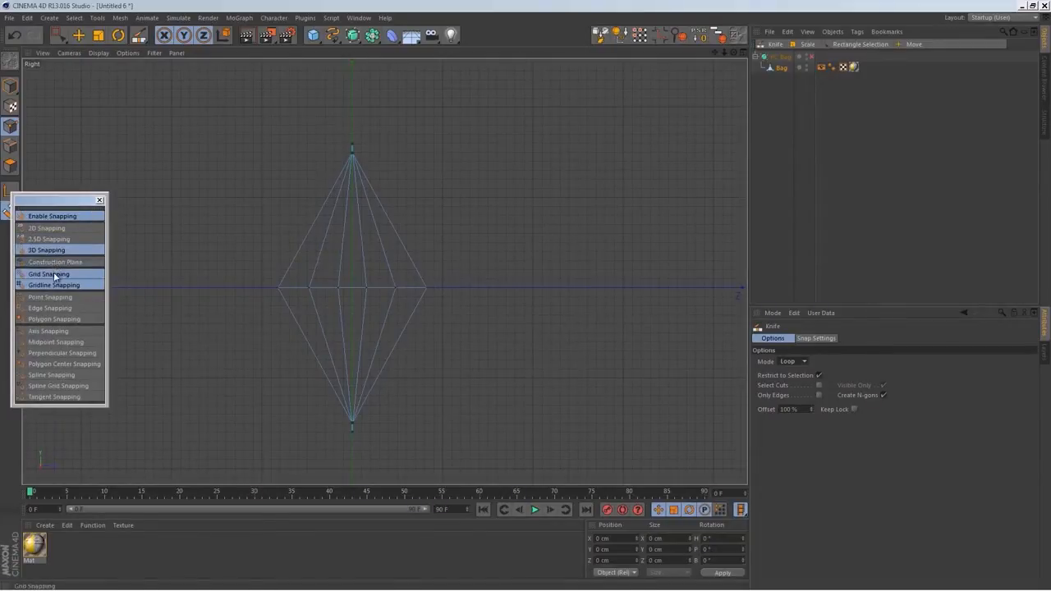
{"action": "left_click", "coordinate": [56, 343]}
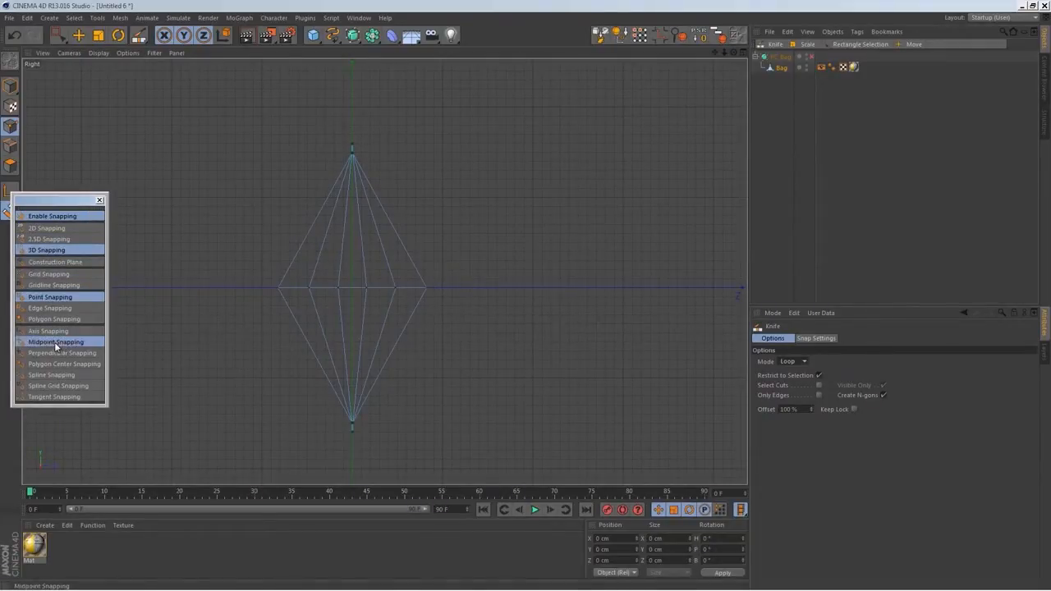
{"action": "left_click", "coordinate": [408, 363]}
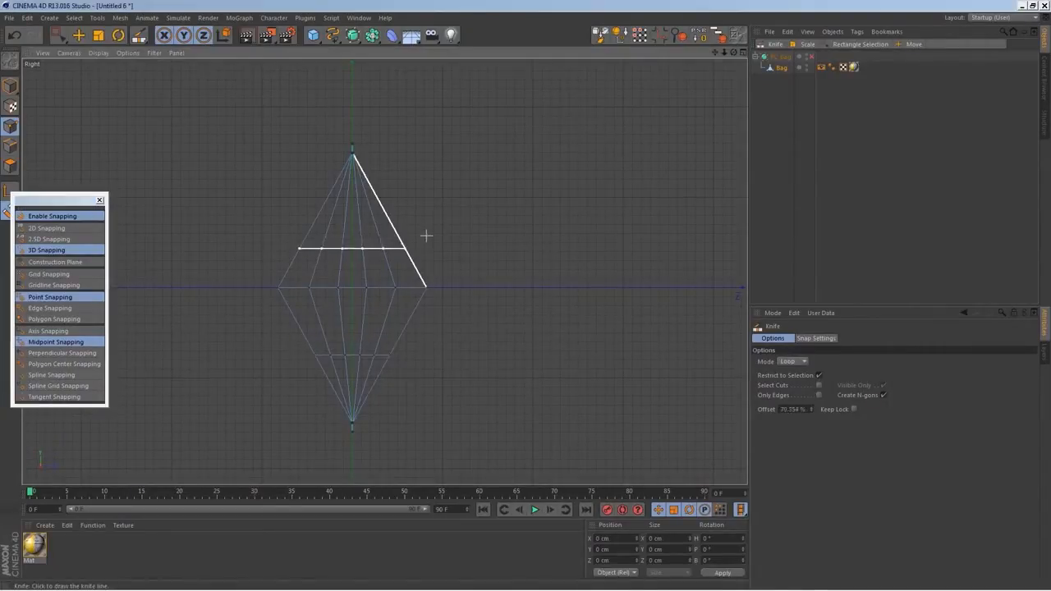
{"action": "left_click", "coordinate": [99, 202]}
Rectangle-select all points of both new horizontal loops and scale them apart along Z to about 113 cm
{"action": "key", "text": "0"}
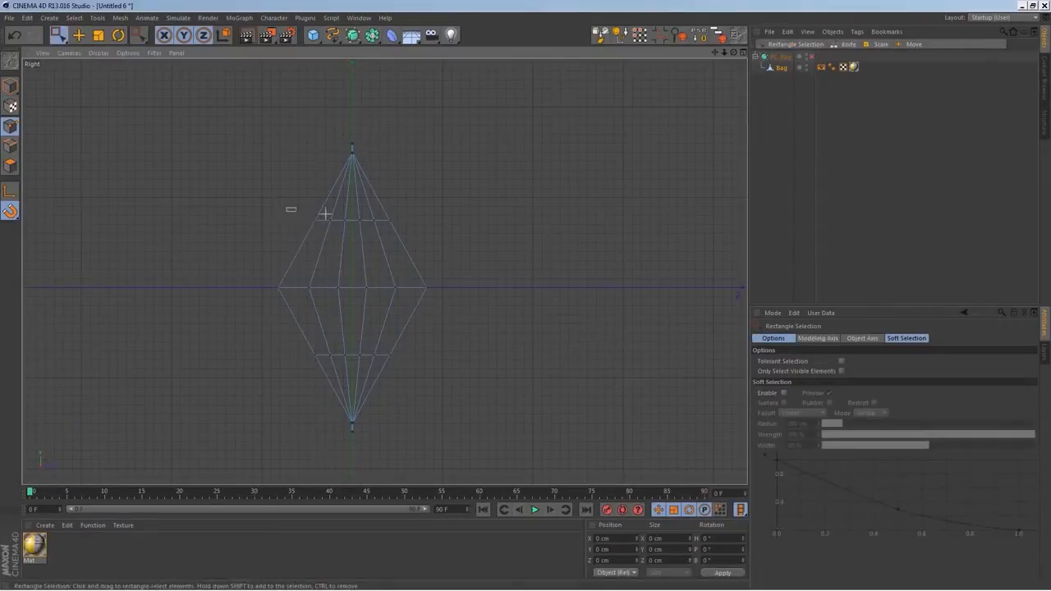
{"action": "left_click_drag", "start_coordinate": [428, 341], "coordinate": [281, 375], "text": "shift"}
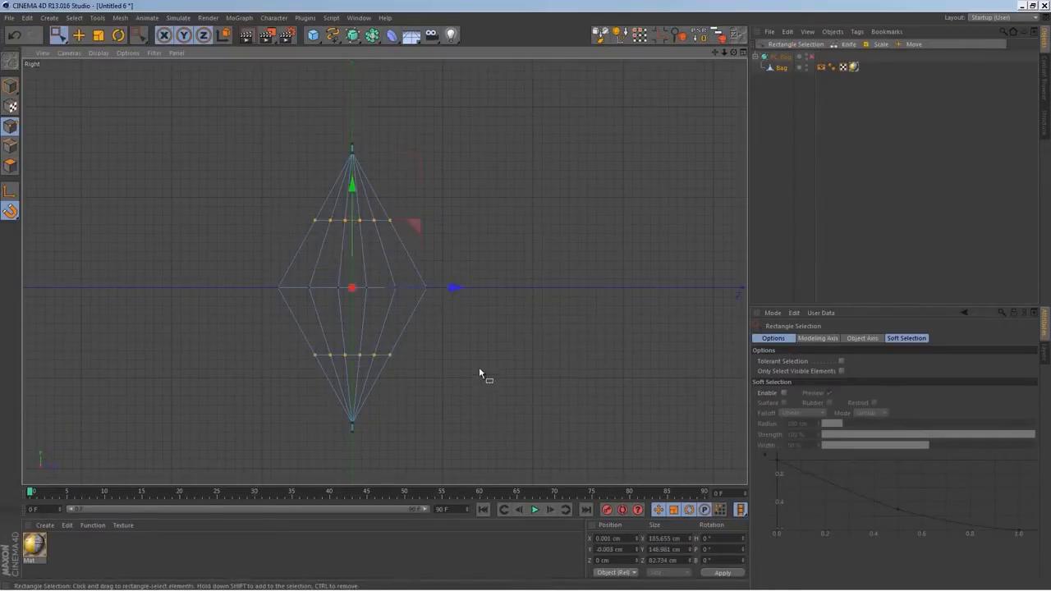
{"action": "left_click", "coordinate": [98, 35]}
{"action": "left_click_drag", "start_coordinate": [455, 287], "coordinate": [521, 325]}
Turn smoothing on in the perspective view and widen the two selected loops along Z to about 122 cm
{"action": "middle_click", "coordinate": [419, 256]}
{"action": "middle_click", "coordinate": [321, 226]}
{"action": "left_click_drag", "start_coordinate": [363, 252], "coordinate": [363, 253]}
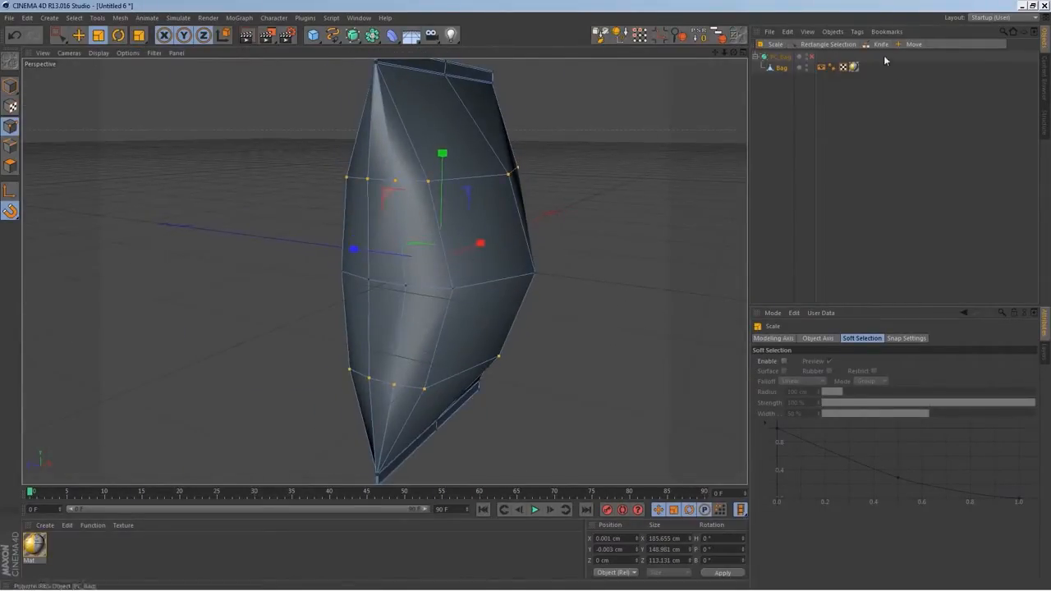
{"action": "left_click", "coordinate": [811, 56]}
{"action": "left_click_drag", "start_coordinate": [463, 323], "coordinate": [510, 310], "text": "alt"}
{"action": "left_click_drag", "start_coordinate": [306, 267], "coordinate": [298, 267]}
{"action": "left_click_drag", "start_coordinate": [602, 336], "coordinate": [564, 322], "text": "alt"}
{"action": "left_click_drag", "start_coordinate": [303, 275], "coordinate": [312, 279]}
{"action": "left_click_drag", "start_coordinate": [469, 316], "coordinate": [561, 362], "text": "alt"}
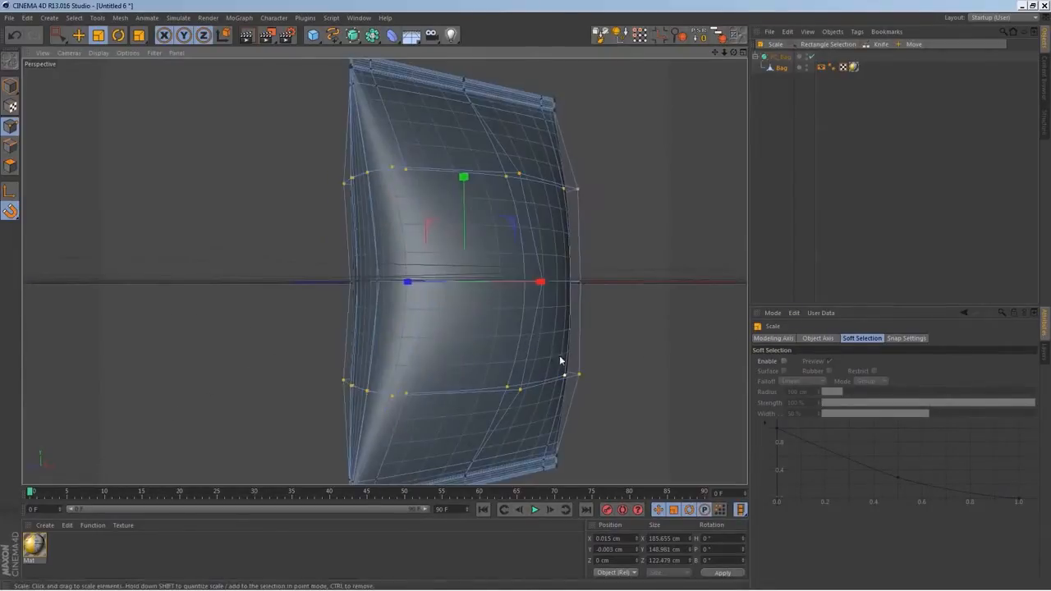
{"action": "middle_click_drag", "start_coordinate": [561, 361], "coordinate": [524, 354], "text": "alt"}
Disable smoothing and, in the front view, scale the inner side points of both new loops inward along X
{"action": "middle_click", "coordinate": [526, 333]}
{"action": "middle_click", "coordinate": [501, 387]}
{"action": "right_click_drag", "start_coordinate": [502, 385], "coordinate": [380, 363], "text": "alt"}
{"action": "middle_click_drag", "start_coordinate": [370, 270], "coordinate": [555, 266], "text": "alt"}
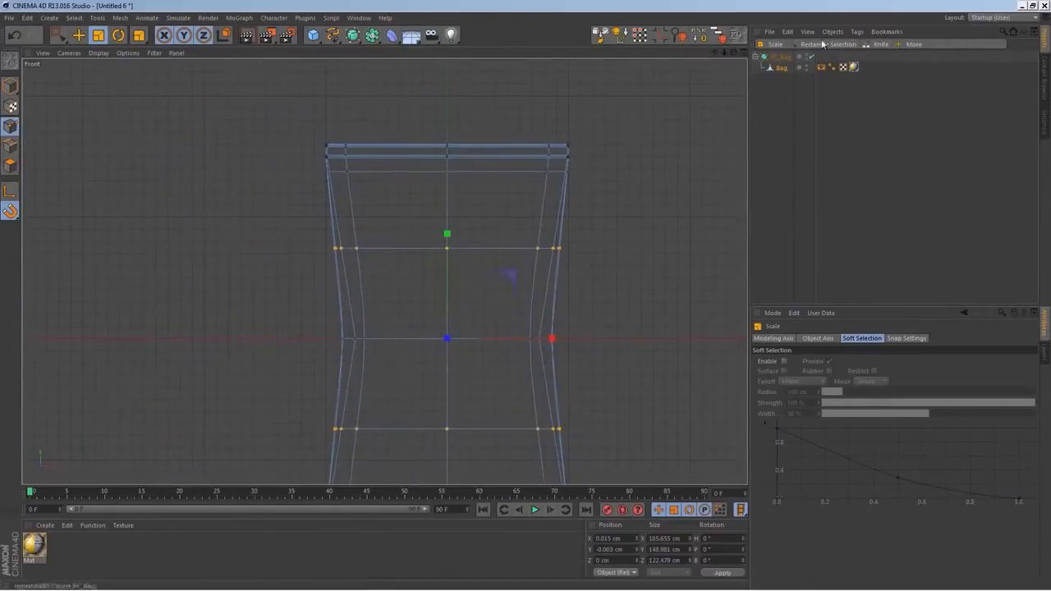
{"action": "left_click", "coordinate": [812, 57]}
{"action": "middle_click_drag", "start_coordinate": [509, 393], "coordinate": [498, 305], "text": "alt"}
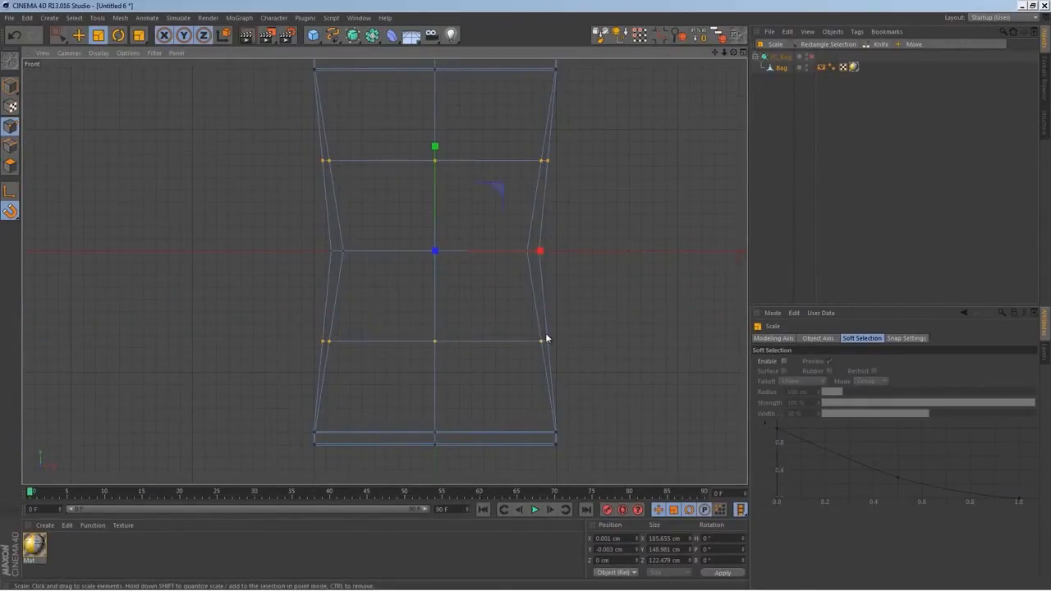
{"action": "key", "text": "0"}
{"action": "left_click_drag", "start_coordinate": [542, 332], "coordinate": [474, 357]}
{"action": "left_click_drag", "start_coordinate": [340, 337], "coordinate": [330, 349], "text": "shift"}
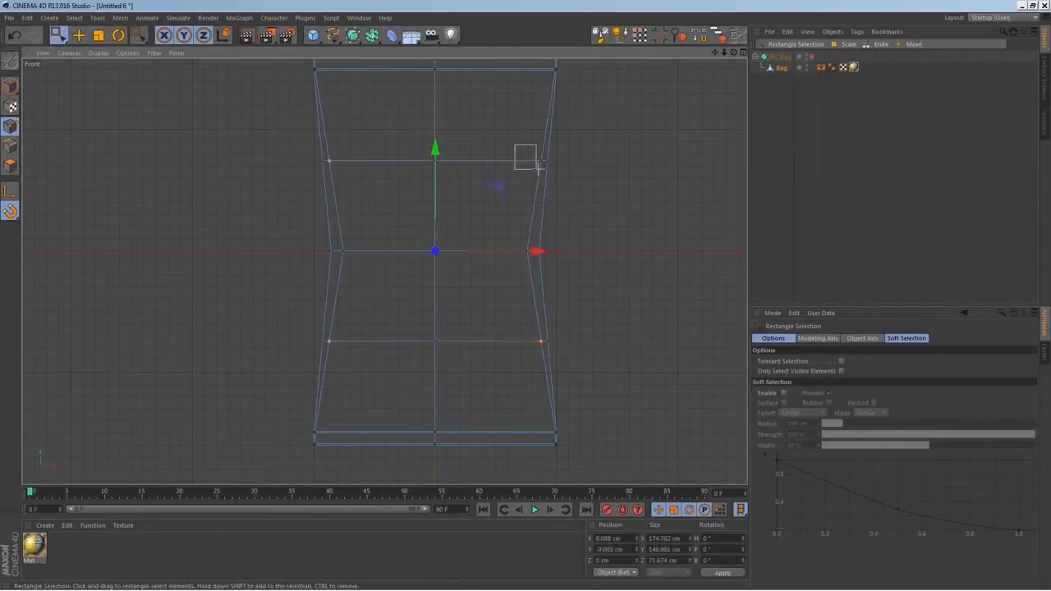
{"action": "key", "text": "t"}
{"action": "left_click_drag", "start_coordinate": [539, 251], "coordinate": [535, 255]}
Select the outermost side points of both new loops and scale them inward along X to about 178 cm
{"action": "key", "text": "0"}
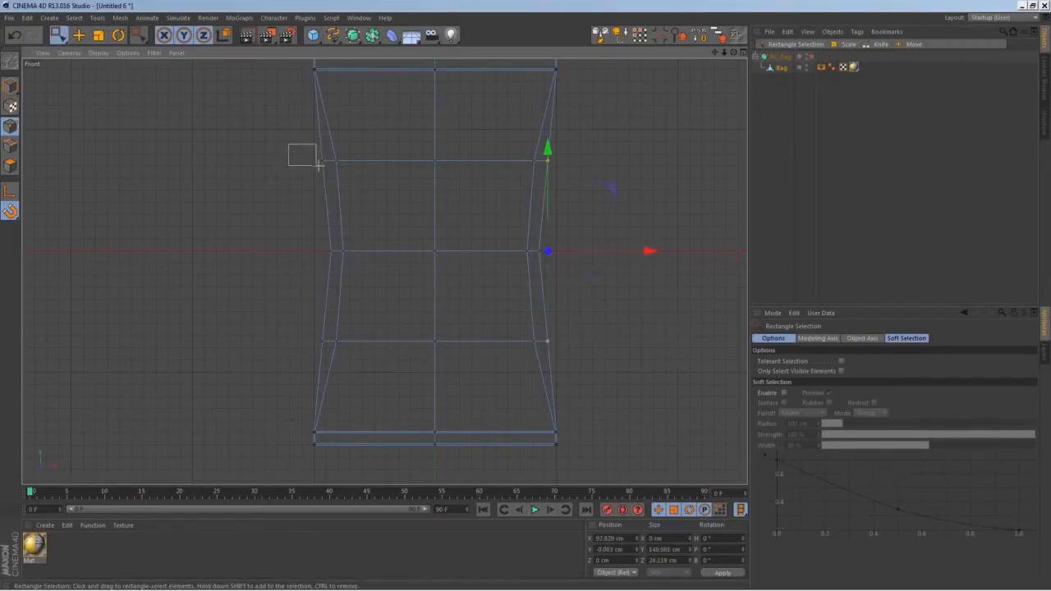
{"action": "key", "text": "t"}
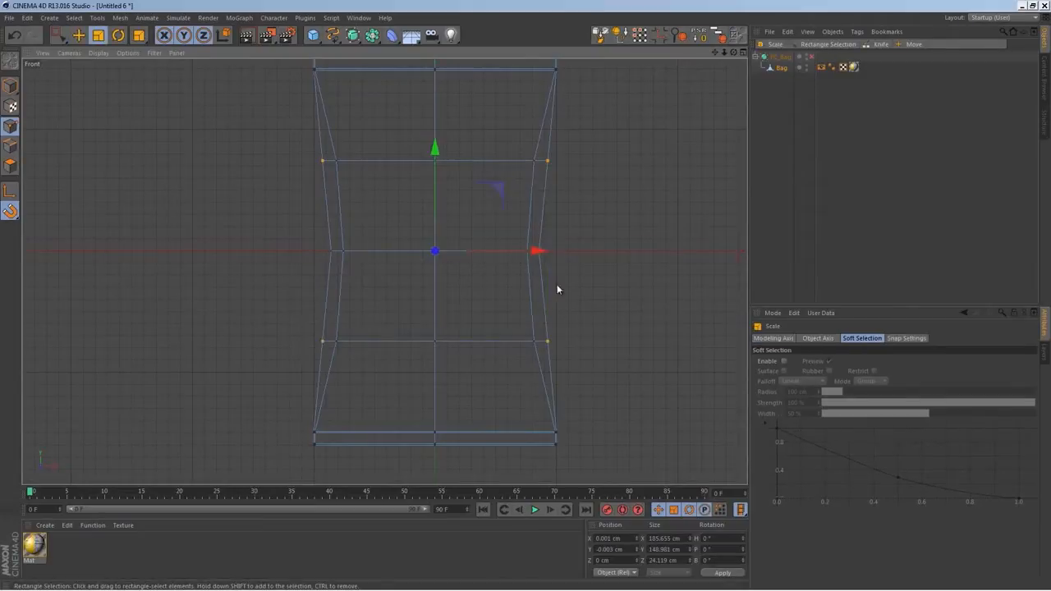
{"action": "left_click_drag", "start_coordinate": [542, 261], "coordinate": [534, 262]}
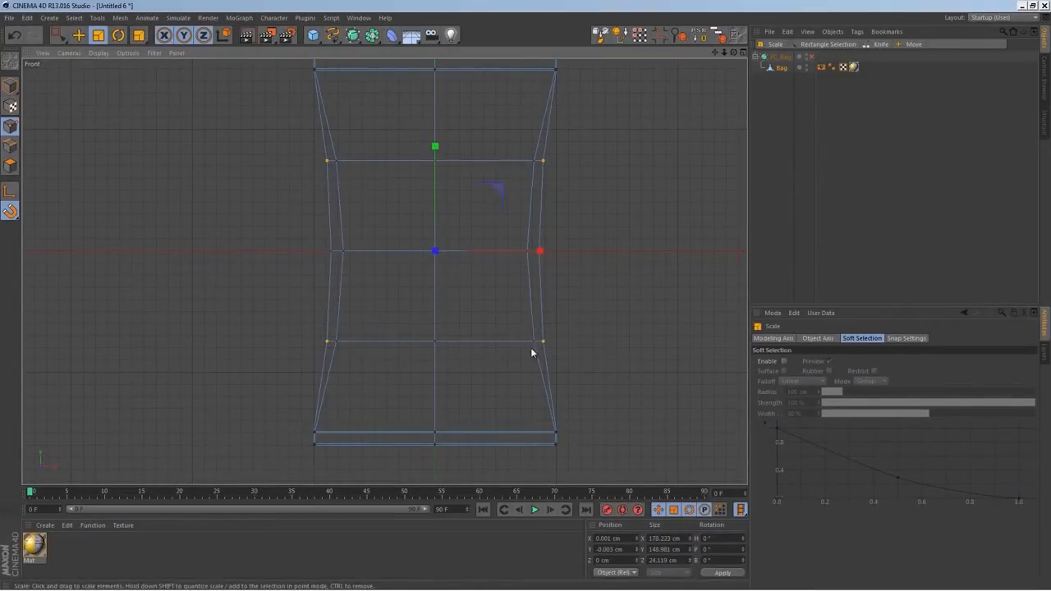
Turn smoothing on in the perspective view and check the bag's profile from the side
{"action": "middle_click", "coordinate": [450, 328]}
{"action": "middle_click", "coordinate": [327, 223]}
{"action": "left_click_drag", "start_coordinate": [489, 268], "coordinate": [429, 283], "text": "alt"}
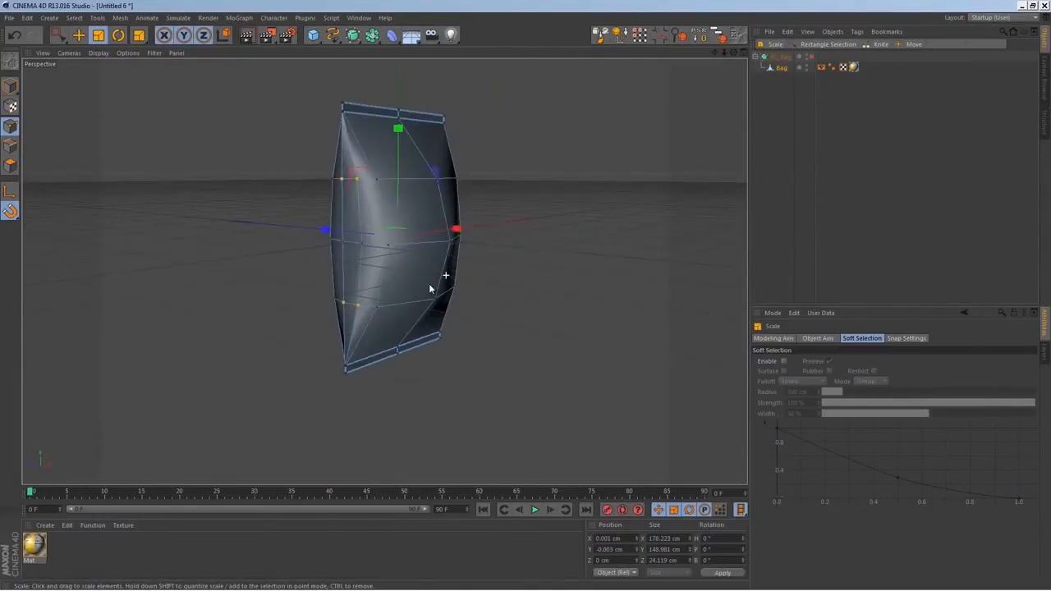
{"action": "left_click", "coordinate": [810, 56]}
{"action": "left_click_drag", "start_coordinate": [509, 265], "coordinate": [551, 272], "text": "alt"}
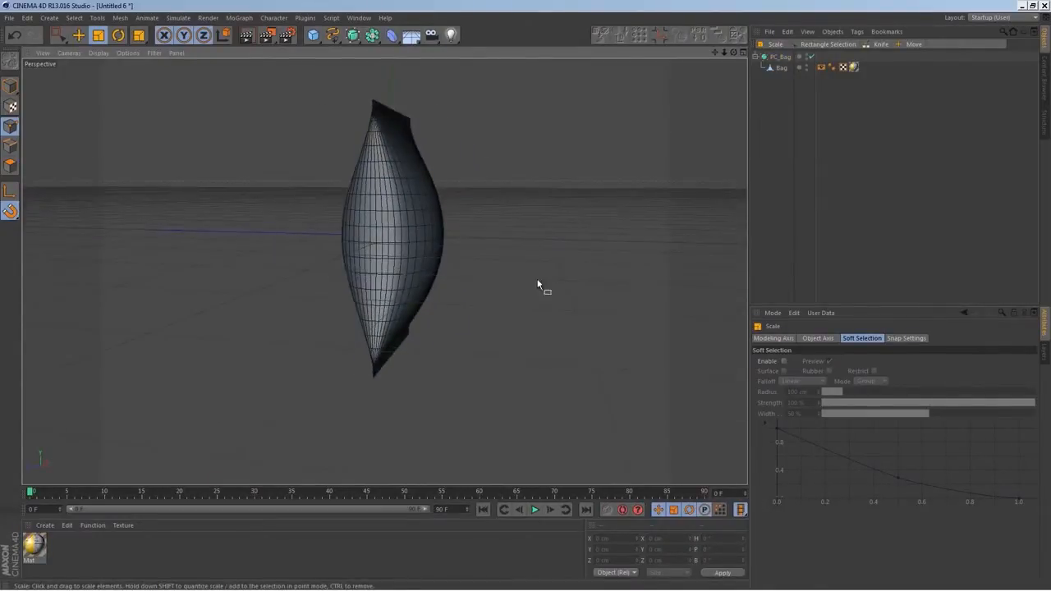
In the right view, rectangle-select all points of the three horizontal body loops and scale them inward along Z to about 118 cm
{"action": "key", "text": "space"}
{"action": "middle_click", "coordinate": [435, 377]}
{"action": "middle_click", "coordinate": [332, 396]}
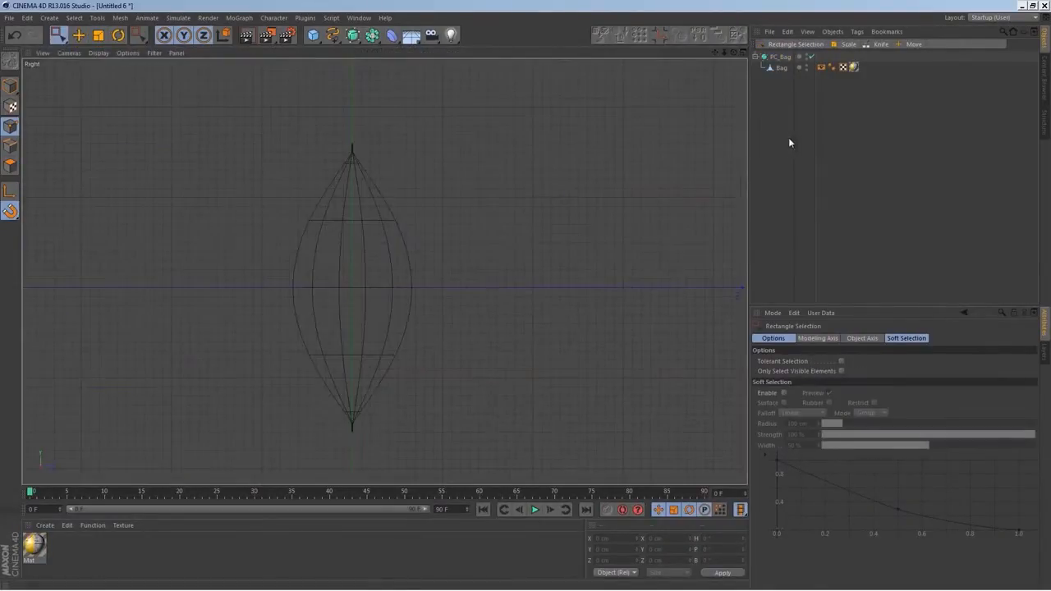
{"action": "left_click", "coordinate": [783, 70]}
{"action": "key", "text": "space"}
{"action": "left_click_drag", "start_coordinate": [464, 208], "coordinate": [195, 422]}
{"action": "key", "text": "ctrl+z"}
{"action": "key", "text": "space"}
{"action": "left_click_drag", "start_coordinate": [471, 204], "coordinate": [203, 370]}
{"action": "key", "text": "space"}
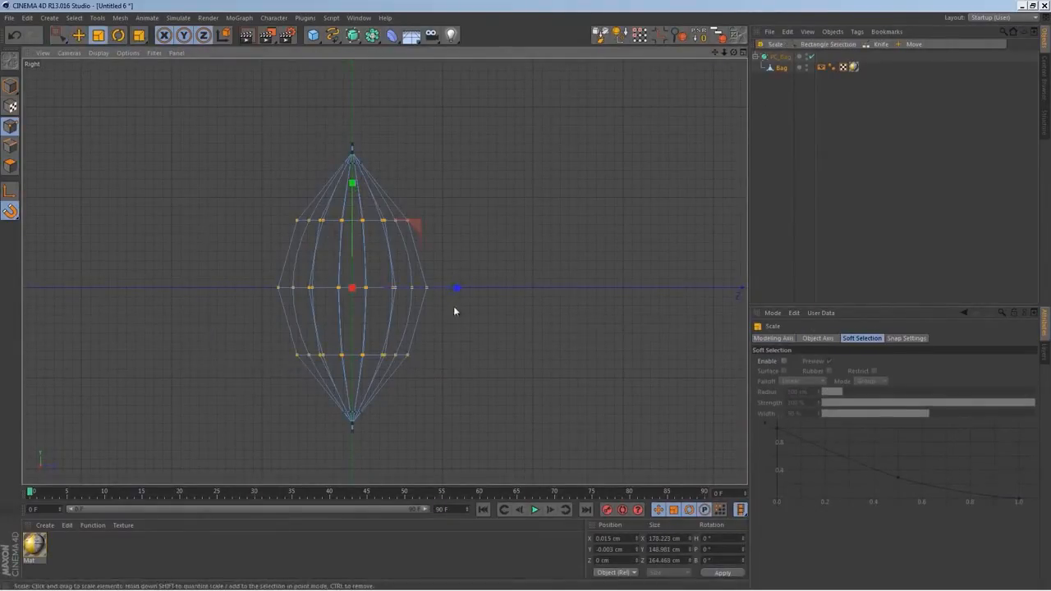
{"action": "left_click_drag", "start_coordinate": [459, 292], "coordinate": [432, 302]}
Inspect the slimmer smoothed bag in perspective and select the Bag object in model mode
{"action": "middle_click", "coordinate": [463, 360]}
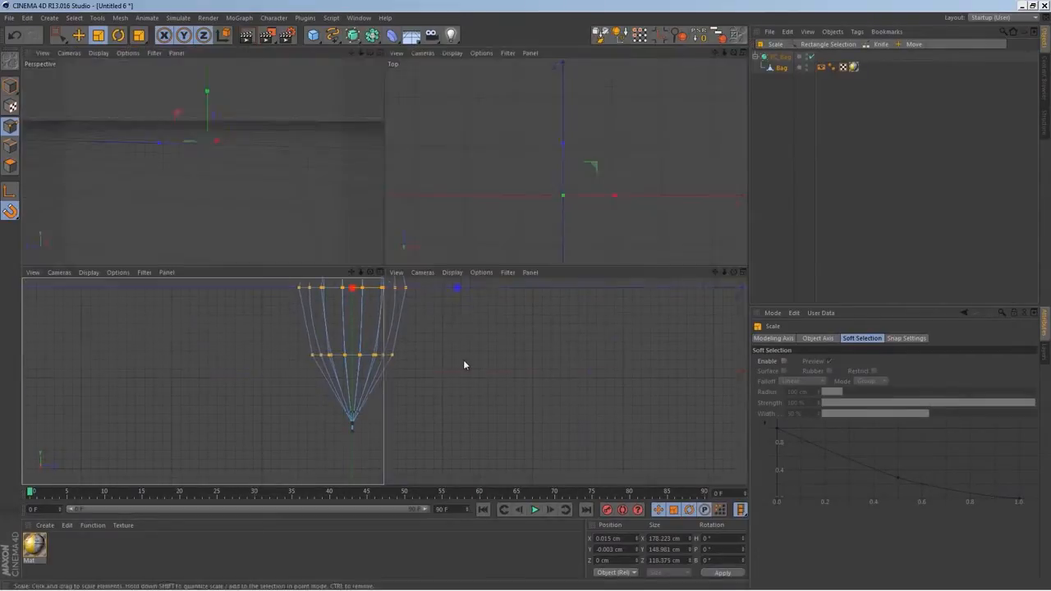
{"action": "middle_click", "coordinate": [287, 218]}
{"action": "left_click_drag", "start_coordinate": [443, 261], "coordinate": [361, 269], "text": "alt"}
{"action": "left_click", "coordinate": [910, 249]}
{"action": "left_click_drag", "start_coordinate": [446, 331], "coordinate": [509, 316], "text": "alt"}
{"action": "left_click", "coordinate": [781, 67]}
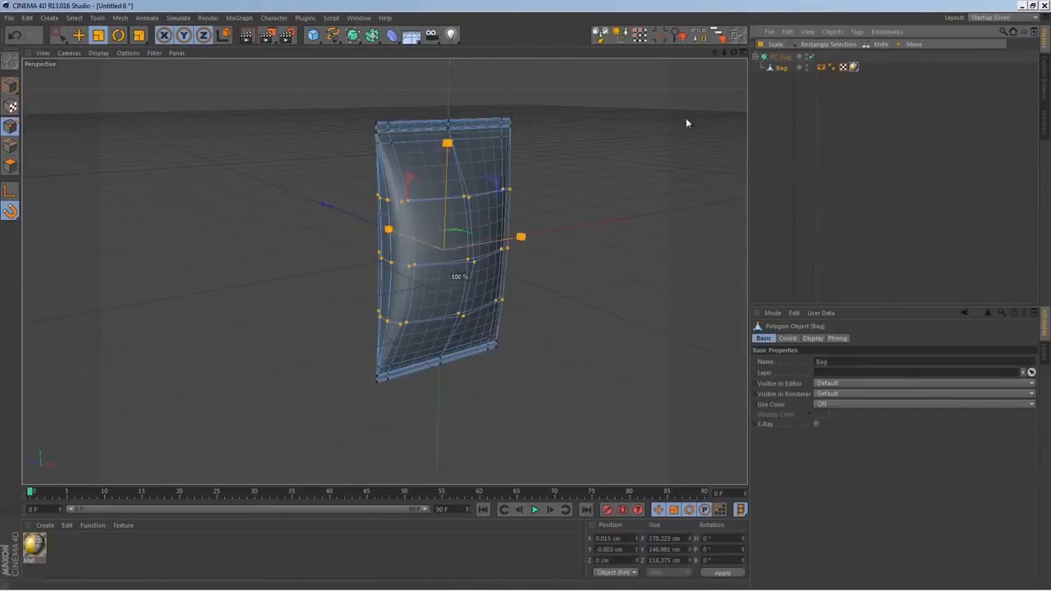
{"action": "left_click", "coordinate": [10, 86]}
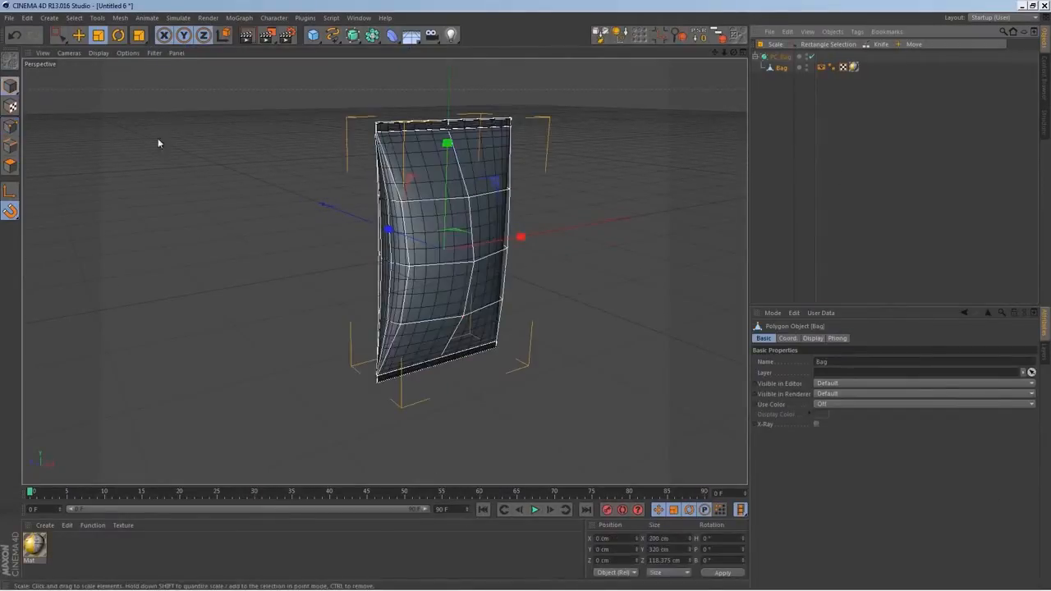
{"action": "left_click_drag", "start_coordinate": [384, 261], "coordinate": [539, 257], "text": "alt"}
{"action": "left_click", "coordinate": [781, 95]}
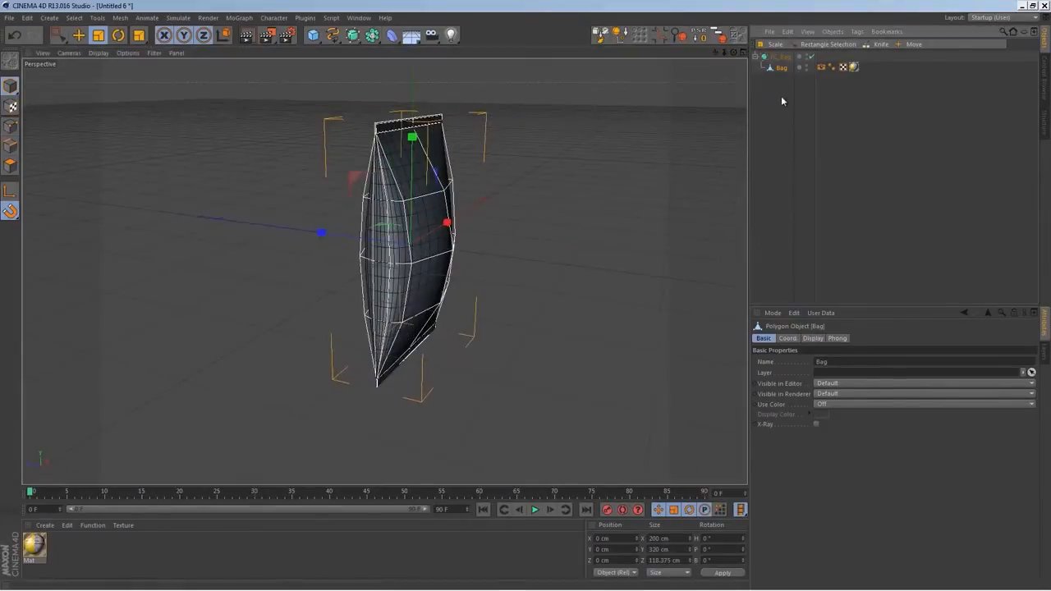
Add a Pose Morph tag to the Bag object with Points mixing, and add a second pose, Pose.1
{"action": "left_click", "coordinate": [781, 68]}
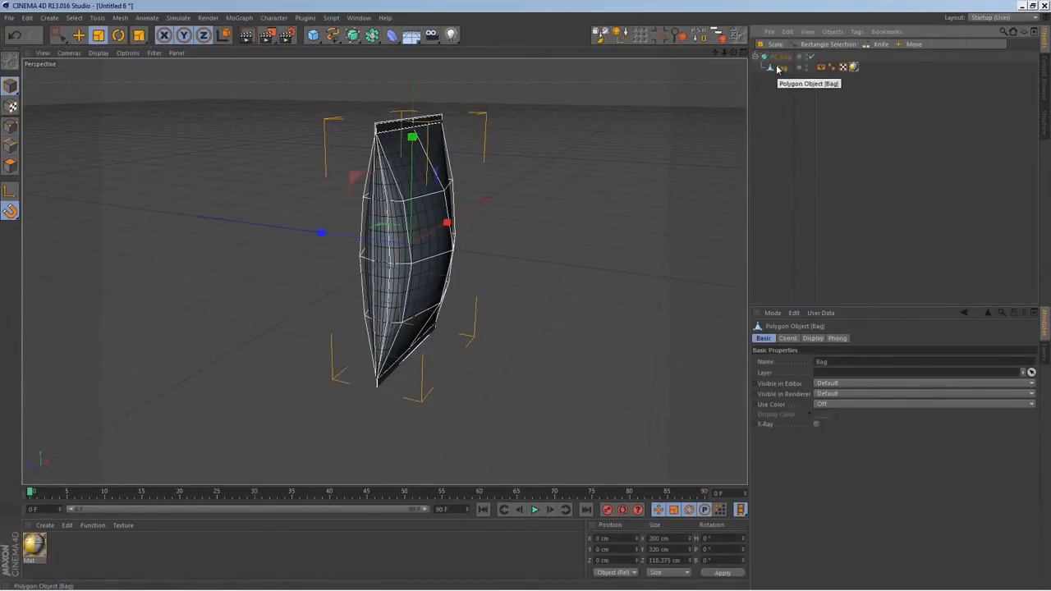
{"action": "right_click", "coordinate": [780, 72]}
{"action": "mouse_move", "coordinate": [808, 84]}
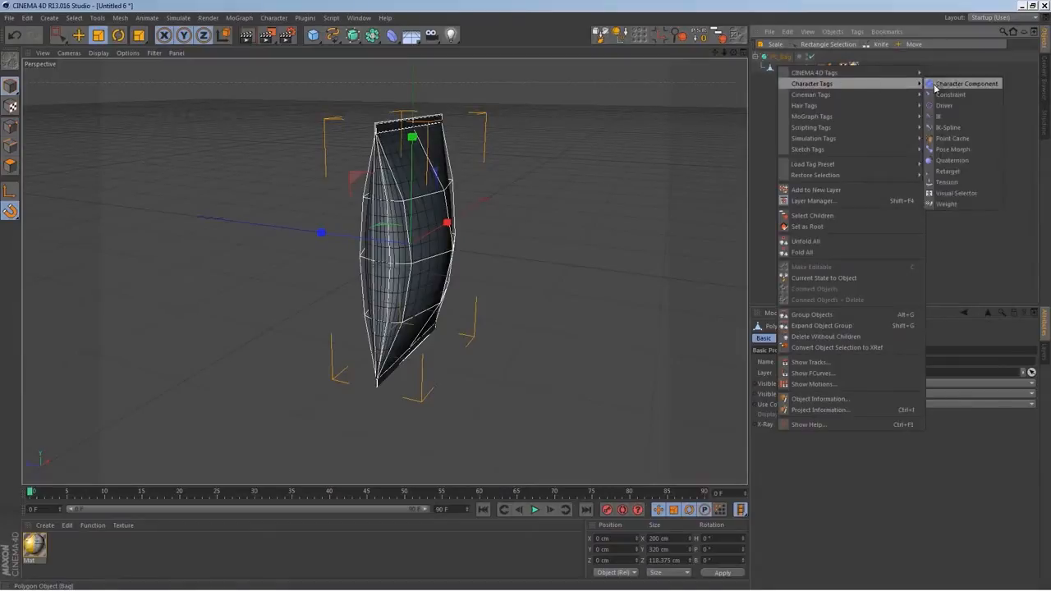
{"action": "left_click", "coordinate": [953, 148]}
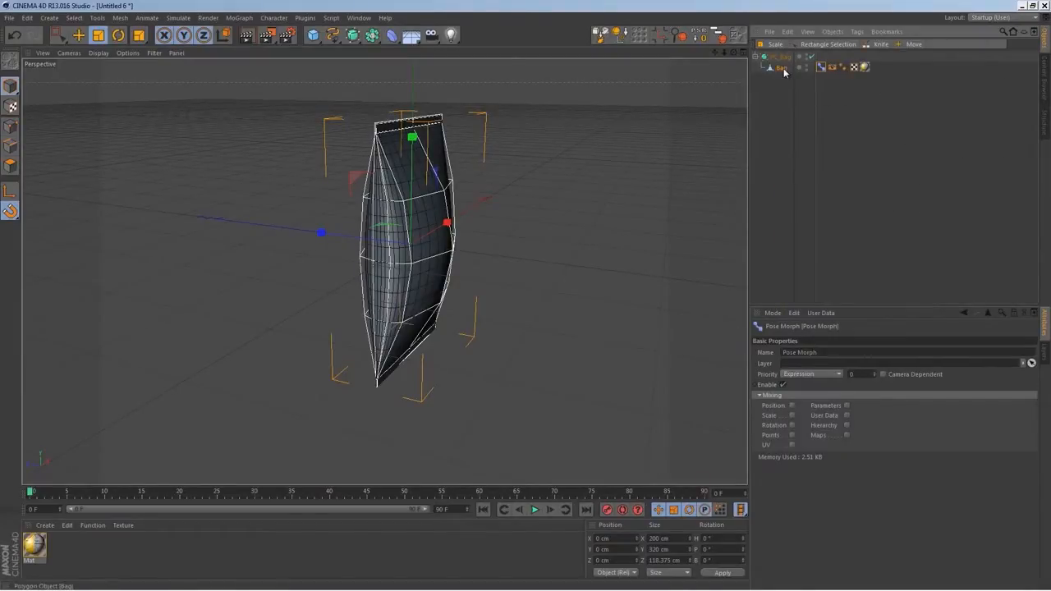
{"action": "left_click", "coordinate": [793, 435]}
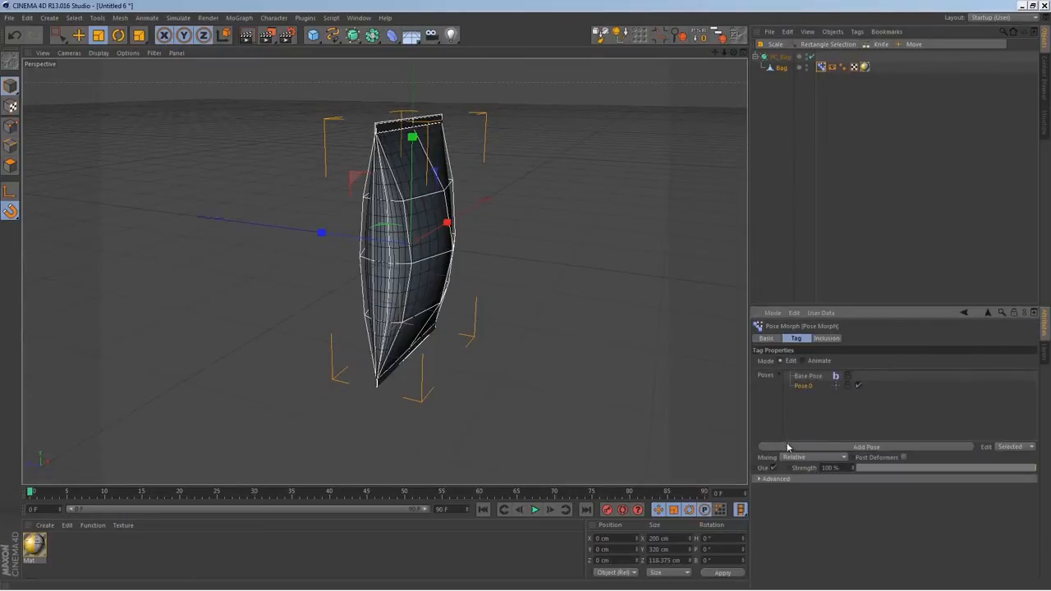
{"action": "left_click", "coordinate": [803, 386]}
{"action": "left_click_drag", "start_coordinate": [476, 321], "coordinate": [421, 320], "text": "alt"}
{"action": "left_click_drag", "start_coordinate": [446, 358], "coordinate": [367, 327], "text": "alt"}
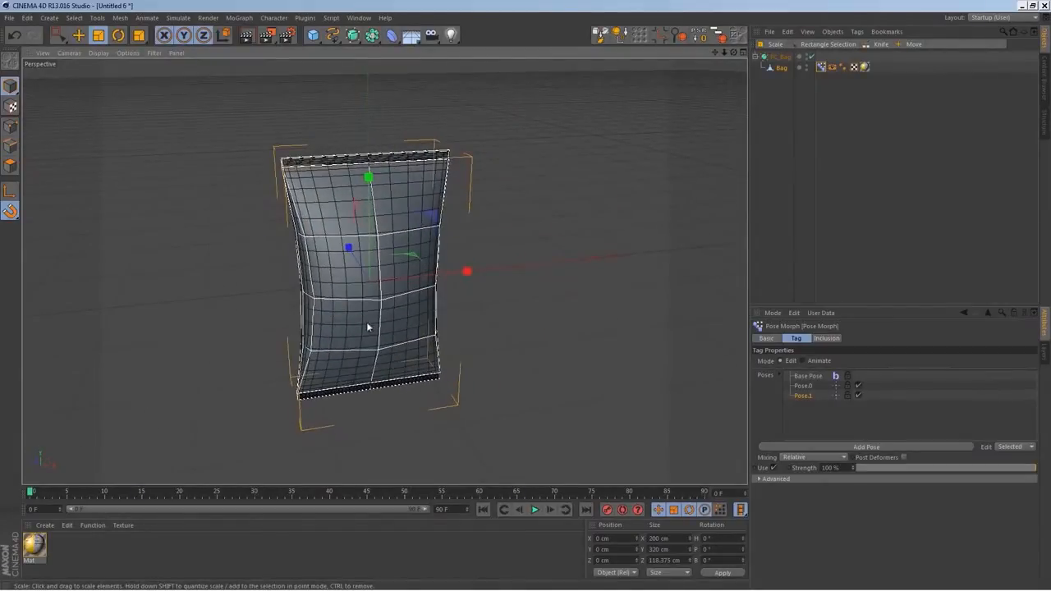
Turn smoothing off and select the Bag object, with its top seal in close-up
{"action": "right_click_drag", "start_coordinate": [341, 184], "coordinate": [388, 138], "text": "alt"}
{"action": "middle_click_drag", "start_coordinate": [388, 138], "coordinate": [395, 243], "text": "alt"}
{"action": "right_click_drag", "start_coordinate": [453, 199], "coordinate": [466, 257], "text": "alt"}
{"action": "left_click_drag", "start_coordinate": [466, 259], "coordinate": [575, 169], "text": "alt"}
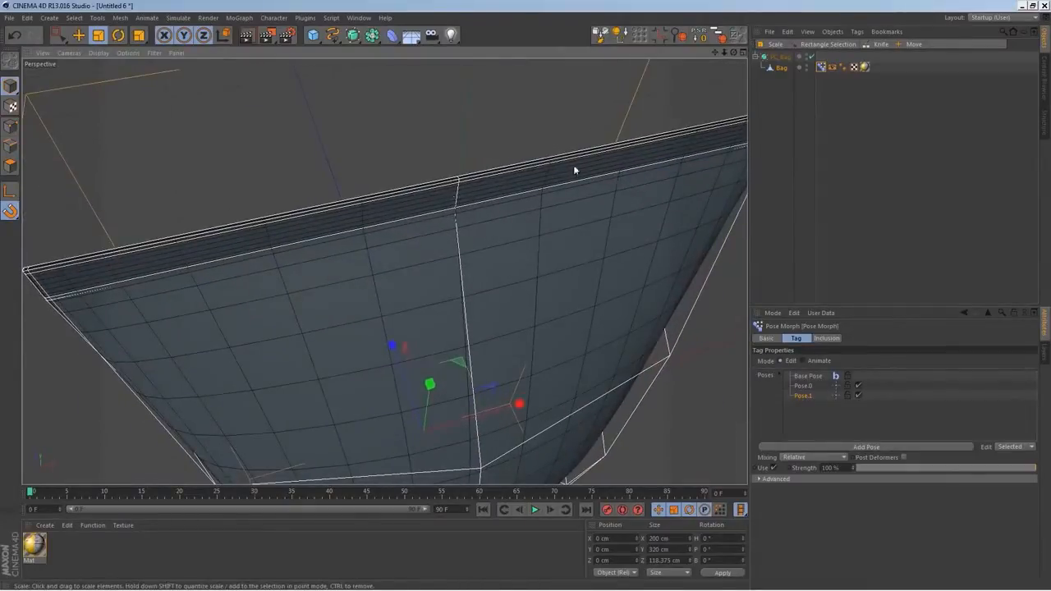
{"action": "left_click", "coordinate": [811, 57]}
{"action": "left_click", "coordinate": [781, 67]}
{"action": "left_click_drag", "start_coordinate": [275, 220], "coordinate": [188, 277], "text": "alt"}
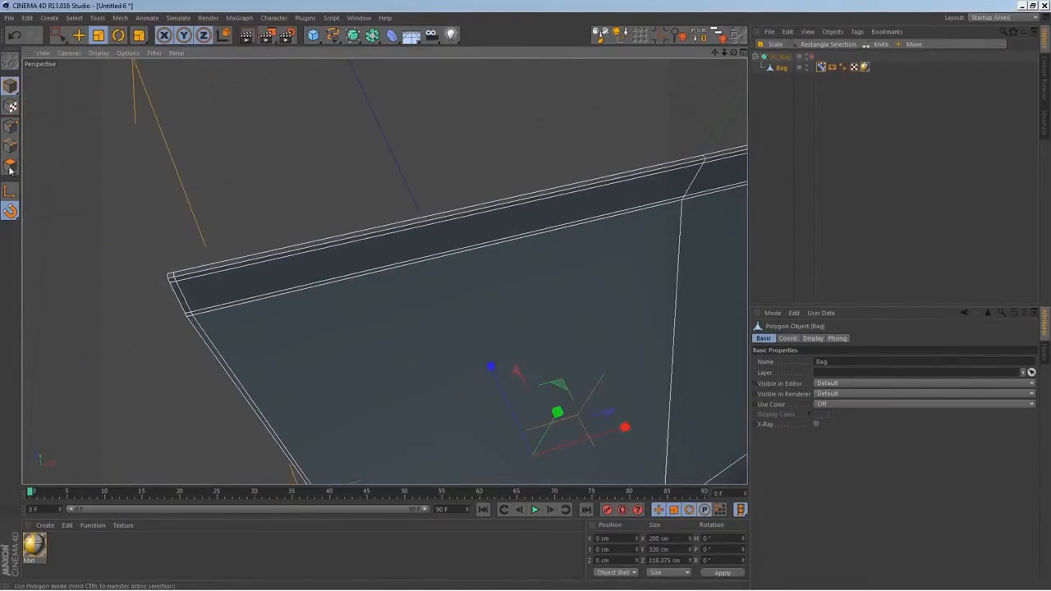
Select the thin polygons along the whole top edge of the bag and delete them to open it
{"action": "left_click", "coordinate": [10, 145]}
{"action": "left_click", "coordinate": [185, 272]}
{"action": "left_click", "coordinate": [220, 268], "text": "shift"}
{"action": "middle_click_drag", "start_coordinate": [538, 267], "coordinate": [152, 356], "text": "alt"}
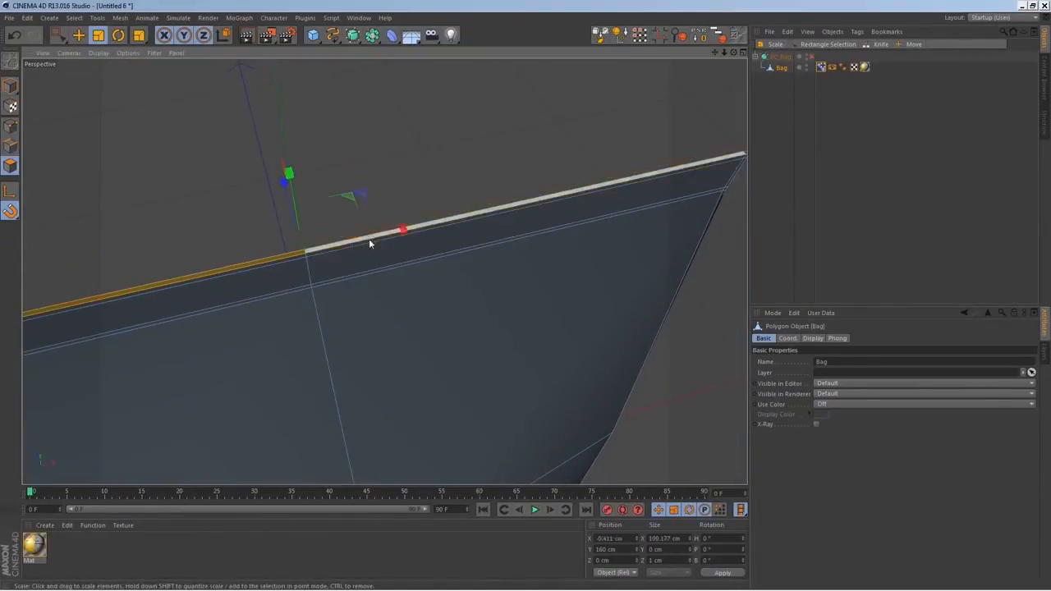
{"action": "left_click", "coordinate": [356, 241], "text": "shift"}
{"action": "middle_click_drag", "start_coordinate": [485, 262], "coordinate": [240, 358], "text": "alt"}
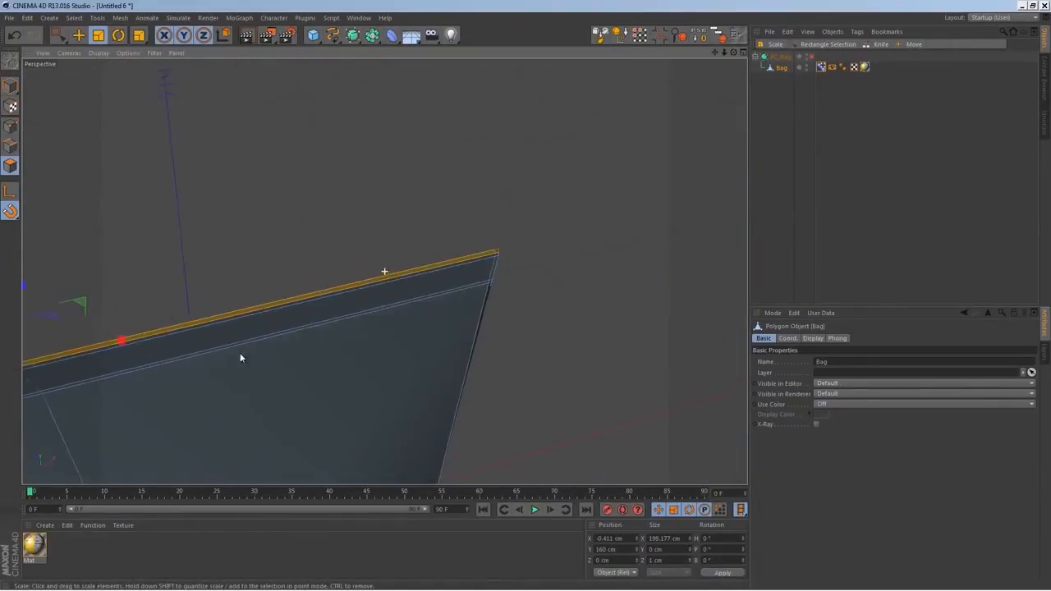
{"action": "left_click", "coordinate": [499, 284]}
{"action": "left_click_drag", "start_coordinate": [450, 306], "coordinate": [543, 265], "text": "alt"}
{"action": "right_click_drag", "start_coordinate": [498, 290], "coordinate": [500, 342], "text": "alt"}
{"action": "left_click_drag", "start_coordinate": [385, 270], "coordinate": [523, 225], "text": "alt"}
{"action": "middle_click_drag", "start_coordinate": [523, 378], "coordinate": [528, 227], "text": "alt"}
{"action": "right_click_drag", "start_coordinate": [528, 227], "coordinate": [557, 236], "text": "alt"}
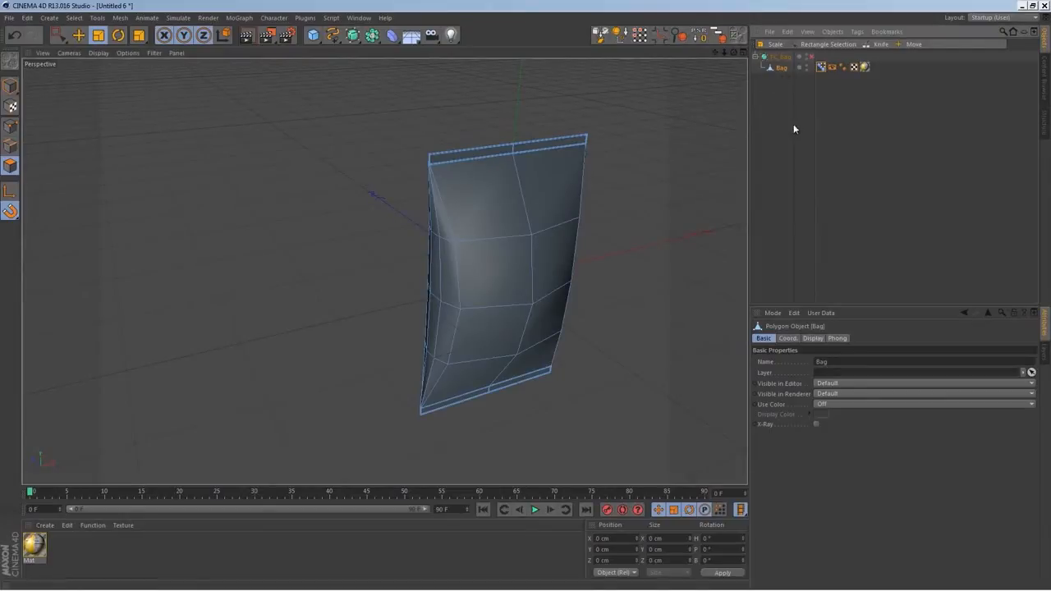
Make Pose.1 the pose to edit in the Pose Morph tag and put the Bag object in point mode
{"action": "left_click", "coordinate": [821, 67]}
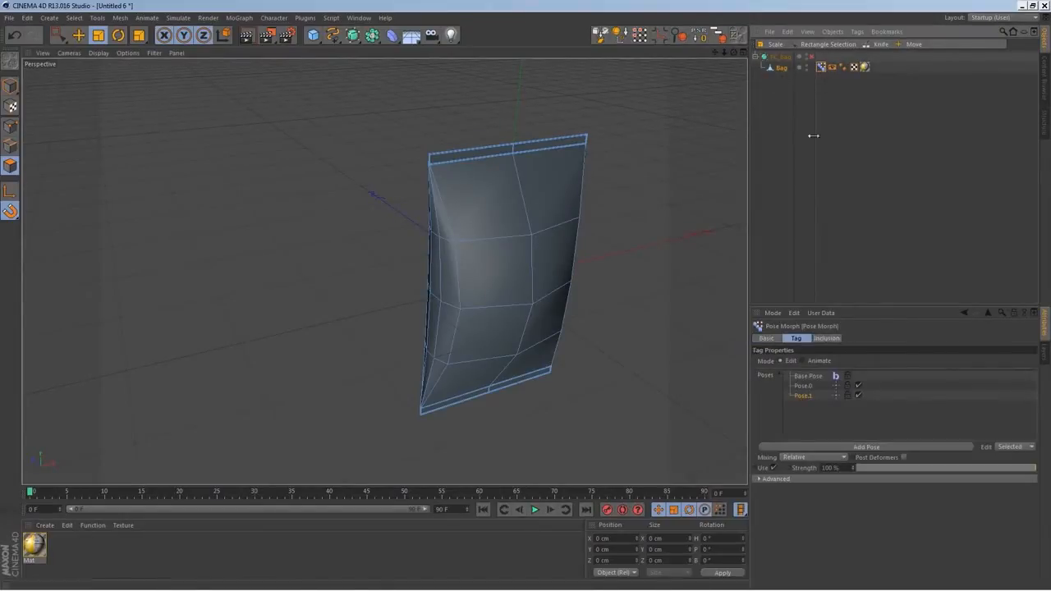
{"action": "left_click", "coordinate": [803, 387]}
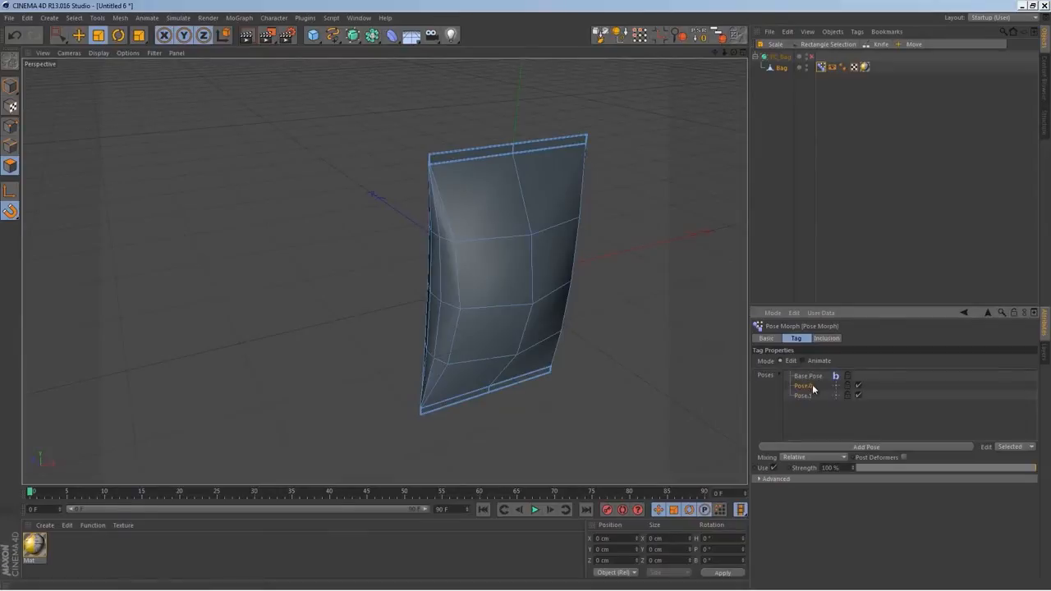
{"action": "left_click_drag", "start_coordinate": [594, 317], "coordinate": [532, 299], "text": "alt"}
{"action": "key", "text": "space"}
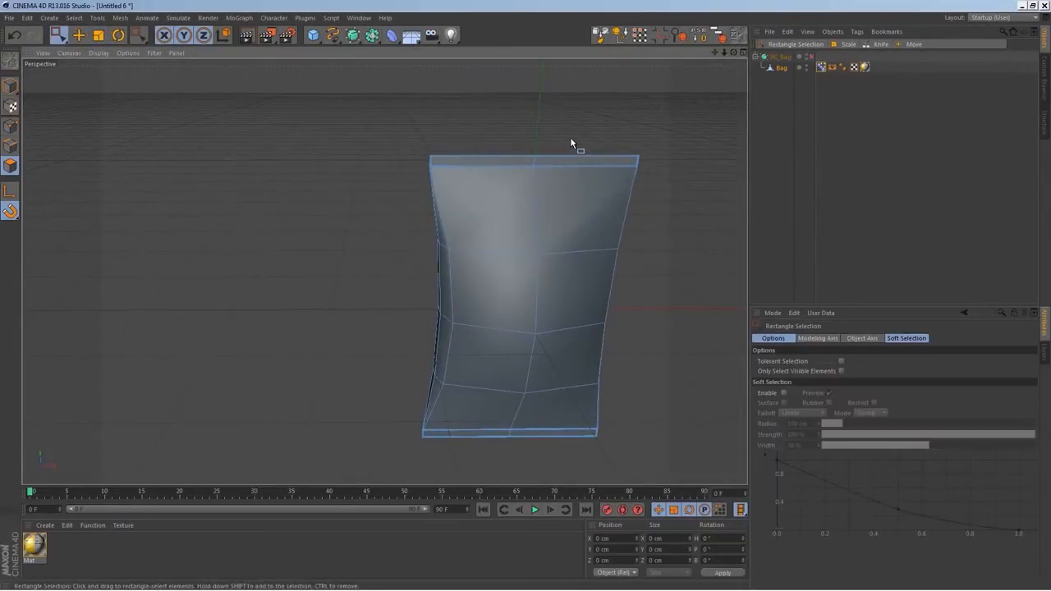
{"action": "left_click_drag", "start_coordinate": [516, 198], "coordinate": [515, 197]}
{"action": "left_click_drag", "start_coordinate": [495, 225], "coordinate": [516, 235], "text": "alt"}
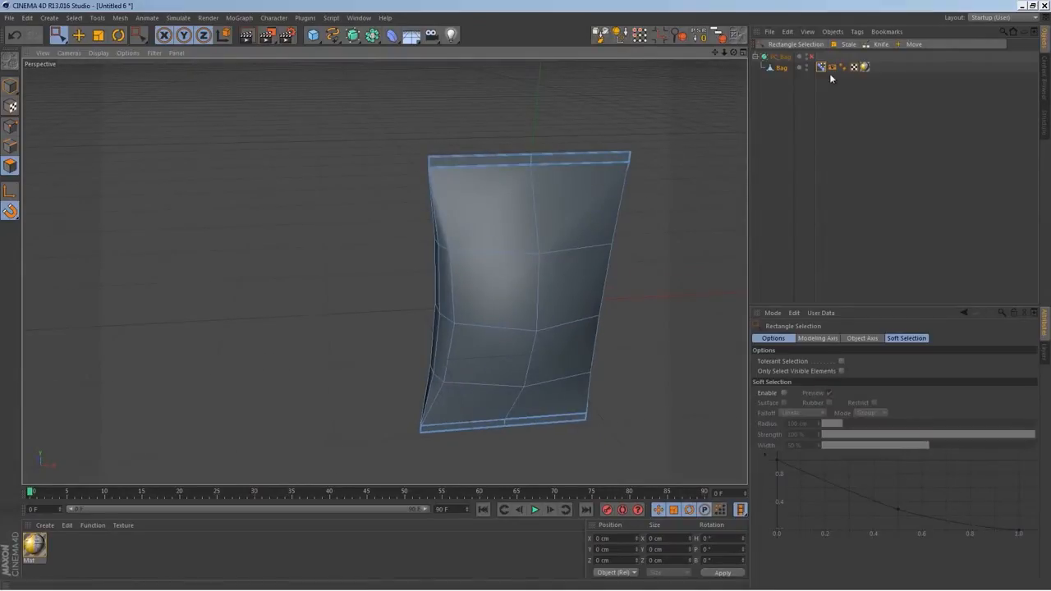
{"action": "left_click", "coordinate": [781, 69]}
{"action": "left_click", "coordinate": [11, 126]}
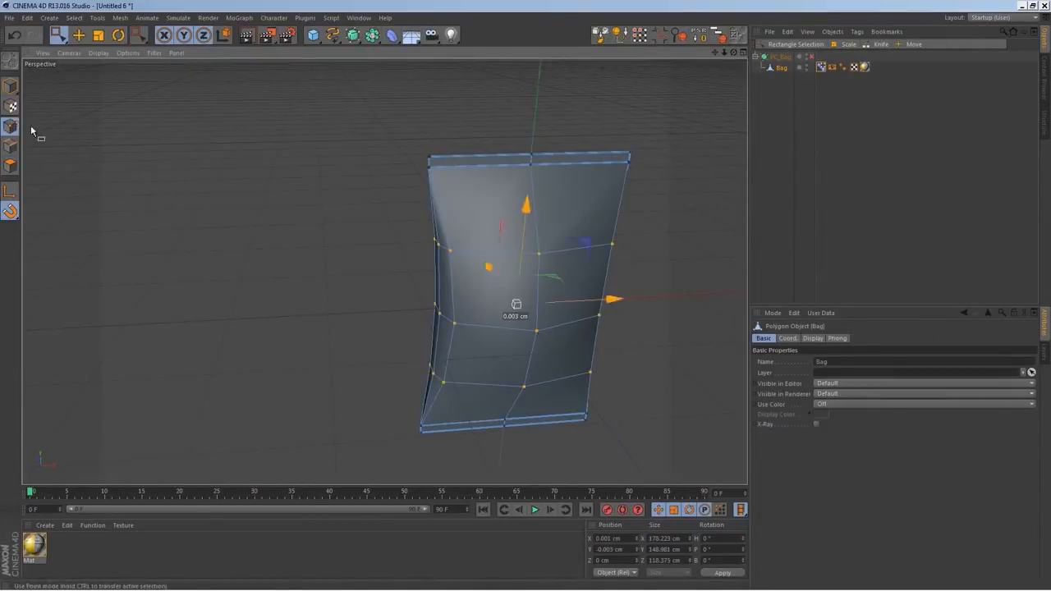
Select the center points of the bag's top rim and scale them apart along Z to about 119 cm
{"action": "left_click_drag", "start_coordinate": [545, 133], "coordinate": [520, 172]}
{"action": "left_click_drag", "start_coordinate": [566, 273], "coordinate": [518, 297], "text": "alt"}
{"action": "middle_click_drag", "start_coordinate": [507, 175], "coordinate": [507, 231], "text": "alt"}
{"action": "scroll", "coordinate": [485, 257], "scroll_direction": "up", "scroll_amount": 5}
{"action": "key", "text": "t"}
{"action": "left_click_drag", "start_coordinate": [535, 244], "coordinate": [74, 161]}
{"action": "left_click_drag", "start_coordinate": [381, 338], "coordinate": [464, 332], "text": "alt"}
{"action": "left_click_drag", "start_coordinate": [296, 176], "coordinate": [281, 178]}
{"action": "left_click_drag", "start_coordinate": [427, 261], "coordinate": [250, 240], "text": "alt"}
In the front view, select the inner corner points of the top rim and scale them inward along X
{"action": "middle_click", "coordinate": [624, 432]}
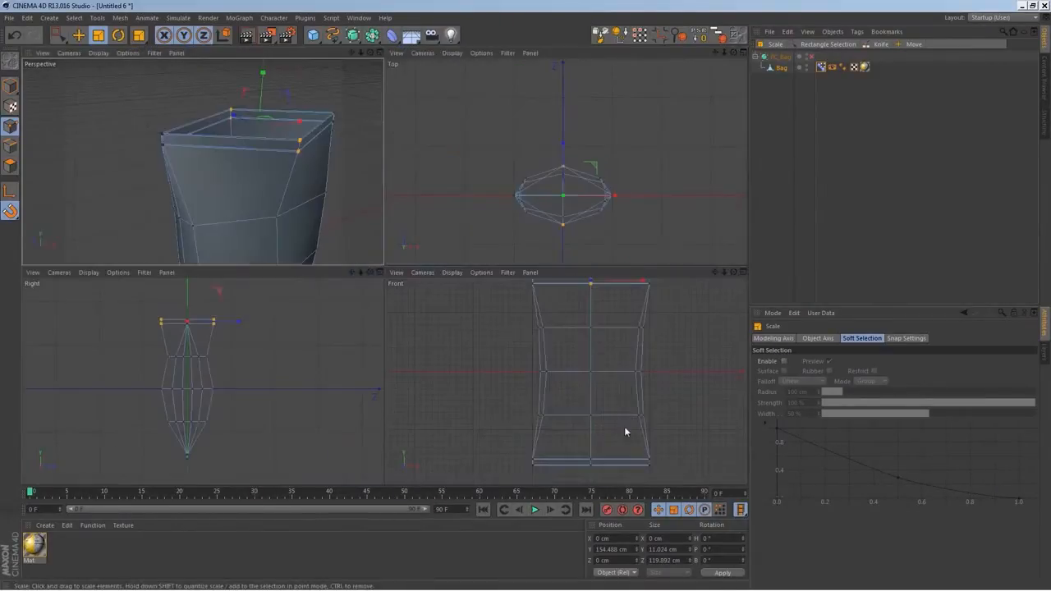
{"action": "middle_click", "coordinate": [624, 432]}
{"action": "scroll", "coordinate": [493, 246], "scroll_direction": "up", "scroll_amount": 6}
{"action": "key", "text": "0"}
{"action": "left_click_drag", "start_coordinate": [311, 258], "coordinate": [277, 287]}
{"action": "middle_click_drag", "start_coordinate": [629, 321], "coordinate": [443, 320], "text": "alt"}
{"action": "left_click_drag", "start_coordinate": [567, 231], "coordinate": [615, 296], "text": "shift"}
{"action": "middle_click", "coordinate": [567, 285]}
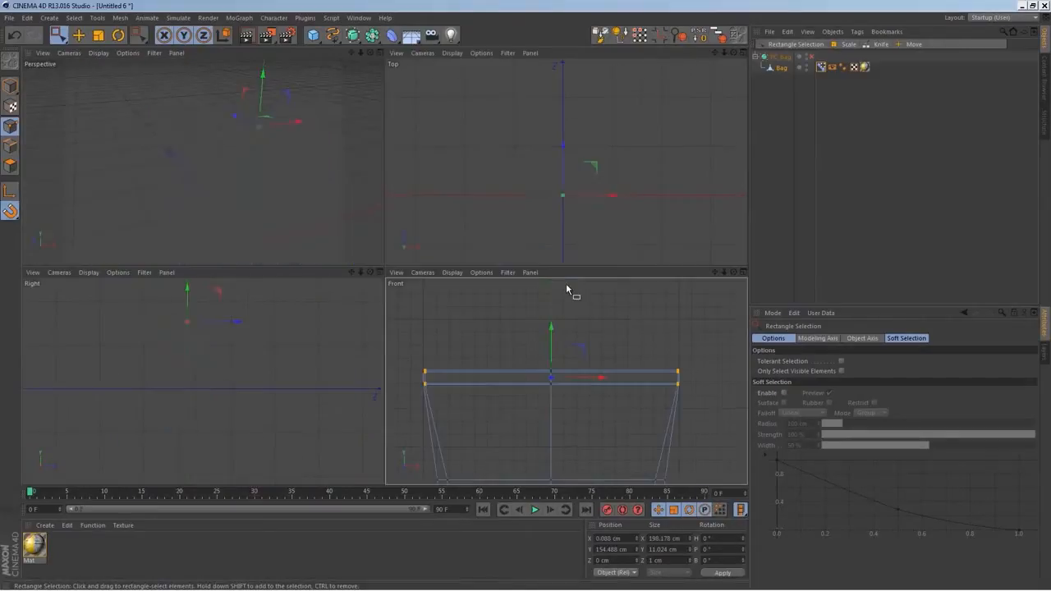
{"action": "middle_click", "coordinate": [597, 389]}
{"action": "key", "text": "t"}
{"action": "left_click_drag", "start_coordinate": [458, 264], "coordinate": [422, 265]}
{"action": "middle_click_drag", "start_coordinate": [445, 333], "coordinate": [494, 239], "text": "alt"}
{"action": "right_click_drag", "start_coordinate": [504, 257], "coordinate": [543, 300], "text": "alt"}
Select the inner side points of the upper body loop and scale them inward along X to about 132 cm
{"action": "middle_click_drag", "start_coordinate": [568, 311], "coordinate": [594, 343], "text": "alt"}
{"action": "key", "text": "space"}
{"action": "left_click_drag", "start_coordinate": [567, 378], "coordinate": [568, 376]}
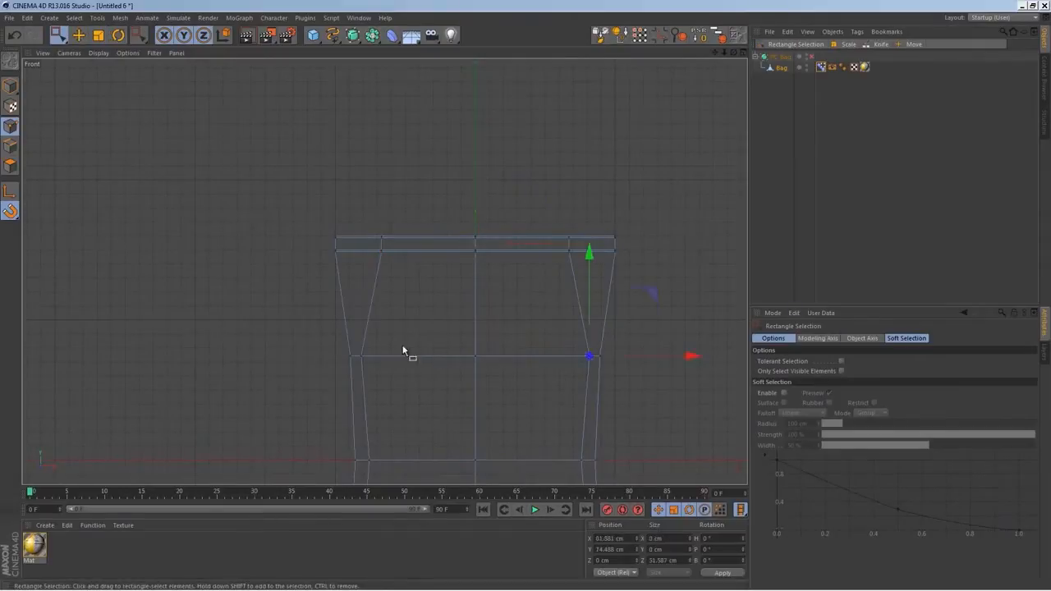
{"action": "left_click_drag", "start_coordinate": [359, 369], "coordinate": [359, 369], "text": "shift"}
{"action": "key", "text": "t"}
{"action": "left_click_drag", "start_coordinate": [579, 356], "coordinate": [560, 358]}
Select the inner side points of the middle body loop and scale them slightly inward along X
{"action": "middle_click_drag", "start_coordinate": [607, 453], "coordinate": [580, 368], "text": "alt"}
{"action": "key", "text": "space"}
{"action": "left_click_drag", "start_coordinate": [580, 369], "coordinate": [561, 389]}
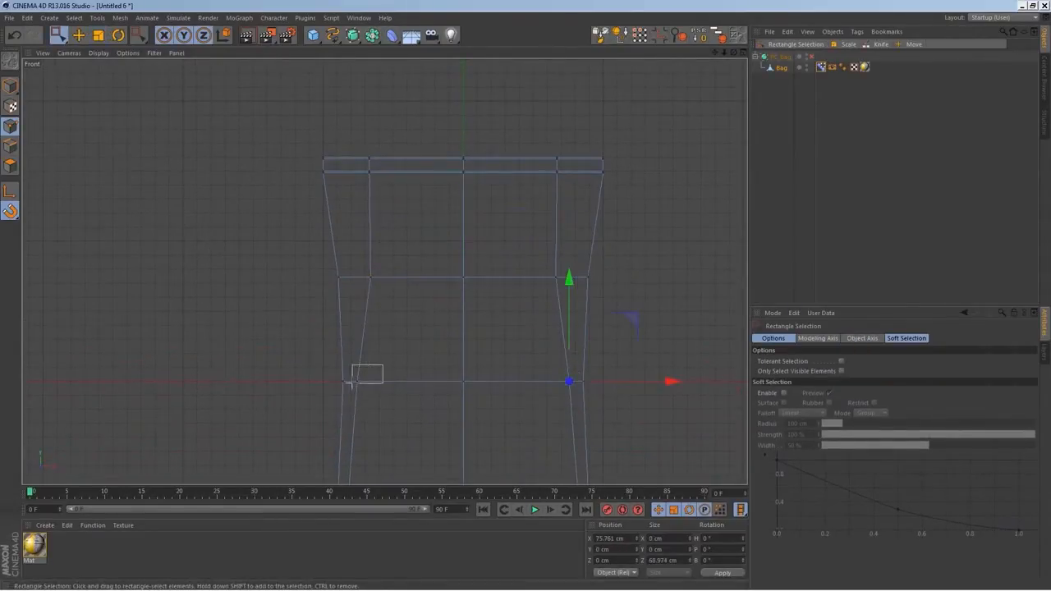
{"action": "left_click_drag", "start_coordinate": [351, 383], "coordinate": [369, 376], "text": "shift"}
{"action": "left_click_drag", "start_coordinate": [533, 289], "coordinate": [487, 292]}
Widen the inner side points along X to about 143 cm on the upper loop and about 148 cm on the top rim
{"action": "left_click_drag", "start_coordinate": [404, 265], "coordinate": [352, 299], "text": "shift"}
{"action": "key", "text": "t"}
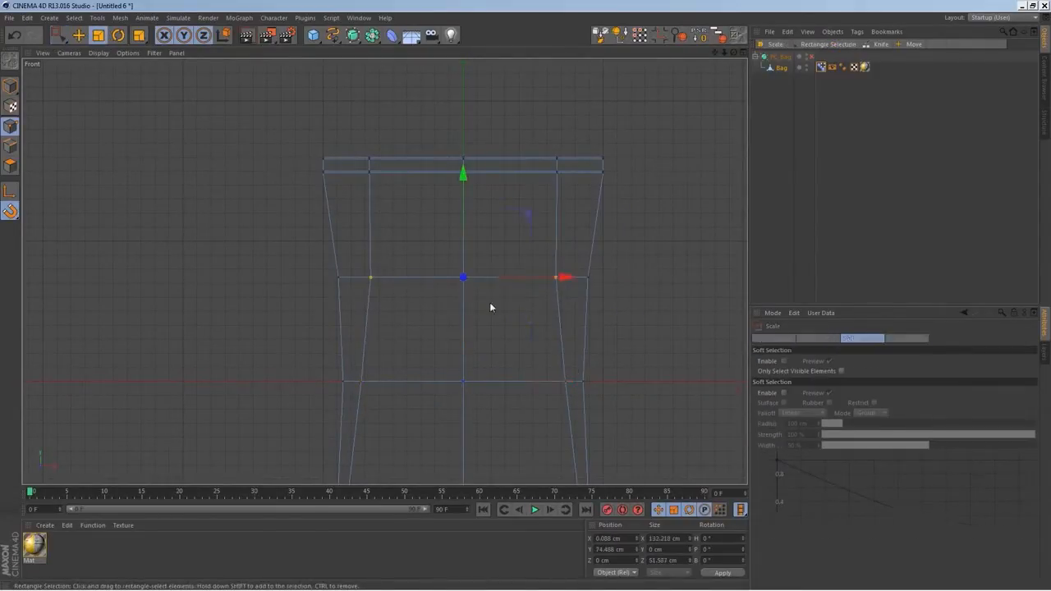
{"action": "left_click_drag", "start_coordinate": [568, 279], "coordinate": [578, 281]}
{"action": "key", "text": "space"}
{"action": "left_click_drag", "start_coordinate": [575, 187], "coordinate": [536, 138]}
{"action": "left_click_drag", "start_coordinate": [377, 189], "coordinate": [362, 143], "text": "shift"}
{"action": "key", "text": "space"}
{"action": "left_click_drag", "start_coordinate": [564, 162], "coordinate": [580, 169]}
Scale the selected inner top-rim points apart along Z, using the perspective and right views, to round out the opening
{"action": "middle_click", "coordinate": [490, 235]}
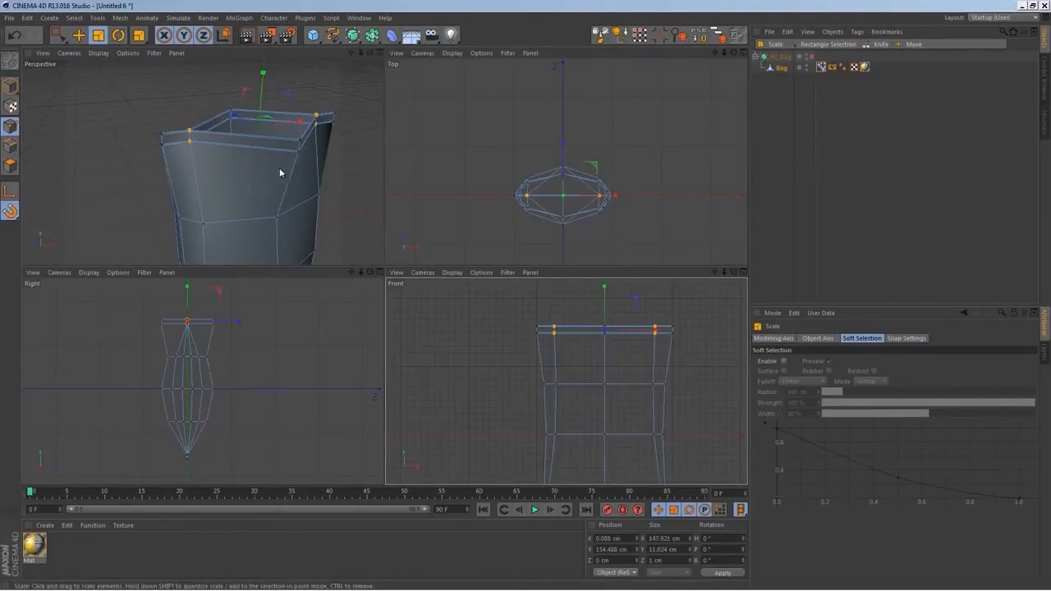
{"action": "middle_click", "coordinate": [281, 170]}
{"action": "left_click_drag", "start_coordinate": [617, 273], "coordinate": [611, 274], "text": "alt"}
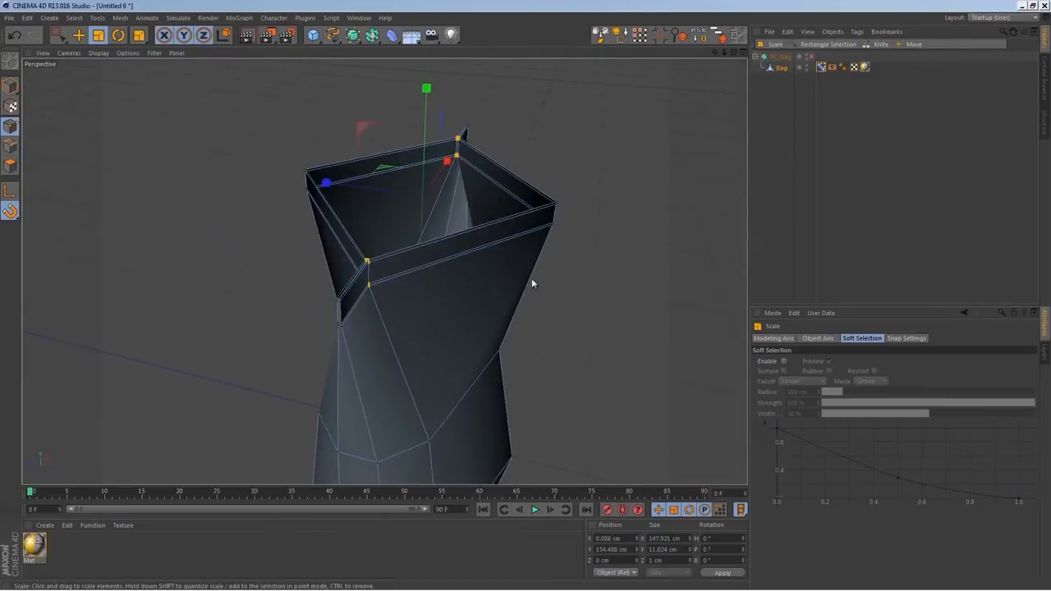
{"action": "left_click_drag", "start_coordinate": [326, 182], "coordinate": [197, 174]}
{"action": "left_click_drag", "start_coordinate": [338, 190], "coordinate": [276, 232]}
{"action": "middle_click", "coordinate": [276, 232]}
{"action": "middle_click", "coordinate": [264, 367]}
{"action": "middle_click", "coordinate": [328, 349]}
{"action": "middle_click", "coordinate": [550, 224]}
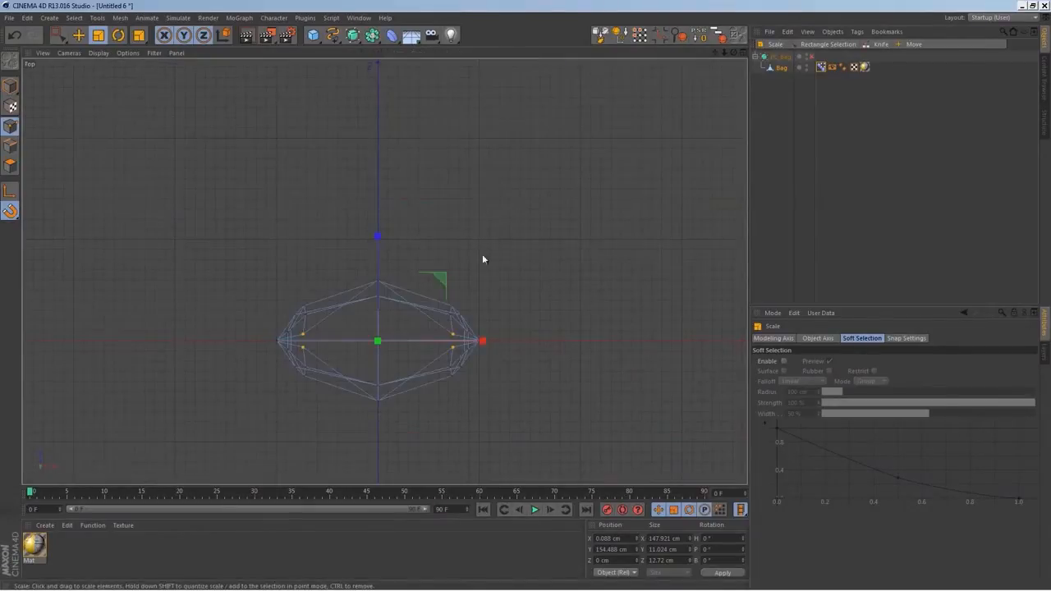
{"action": "middle_click", "coordinate": [379, 279]}
{"action": "middle_click", "coordinate": [251, 333]}
{"action": "left_click_drag", "start_coordinate": [409, 188], "coordinate": [855, 195]}
Select the front and back center points of the upper loop and scale them apart along Z to about 118 cm
{"action": "key", "text": "space"}
{"action": "left_click_drag", "start_coordinate": [386, 232], "coordinate": [402, 209]}
{"action": "left_click_drag", "start_coordinate": [291, 207], "coordinate": [322, 228], "text": "shift"}
{"action": "key", "text": "space"}
{"action": "left_click_drag", "start_coordinate": [460, 221], "coordinate": [500, 227]}
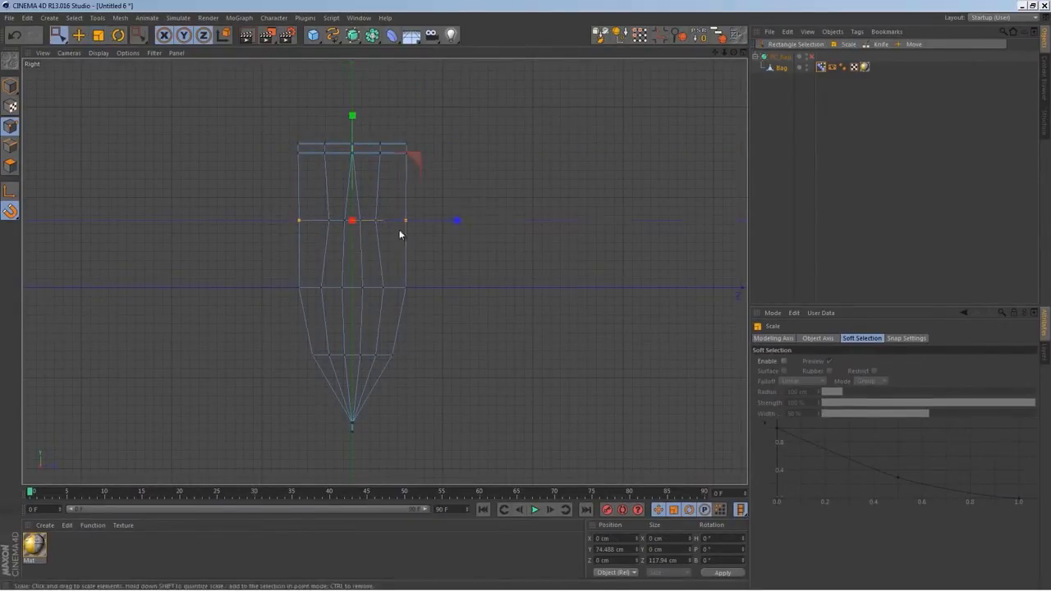
Select the inner side points of the upper loop and scale them apart along Z to about 69 cm
{"action": "key", "text": "space"}
{"action": "left_click", "coordinate": [375, 221]}
{"action": "left_click", "coordinate": [328, 220], "text": "shift"}
{"action": "key", "text": "space"}
{"action": "mouse_move", "coordinate": [458, 222]}
{"action": "left_mouse_down"}
{"action": "mouse_move", "coordinate": [499, 224]}
{"action": "mouse_move", "coordinate": [454, 242]}
{"action": "left_mouse_up"}
Select the outermost side points of the top rim and scale them apart along Z
{"action": "key", "text": "space"}
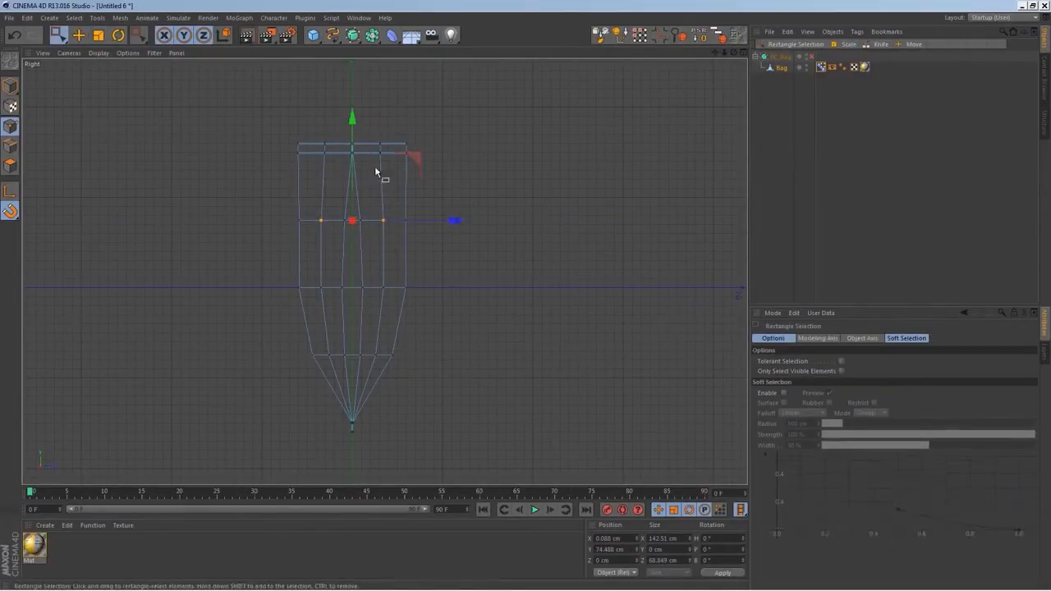
{"action": "left_click_drag", "start_coordinate": [340, 137], "coordinate": [340, 137]}
{"action": "scroll", "coordinate": [352, 172], "scroll_direction": "up", "scroll_amount": 3}
{"action": "middle_click_drag", "start_coordinate": [366, 154], "coordinate": [391, 194], "text": "alt"}
{"action": "key", "text": "space"}
{"action": "left_click_drag", "start_coordinate": [482, 170], "coordinate": [742, 180]}
Select the outermost side points of the upper loop and scale them apart along Z
{"action": "key", "text": "space"}
{"action": "left_click_drag", "start_coordinate": [409, 294], "coordinate": [349, 316]}
{"action": "key", "text": "space"}
{"action": "left_click_drag", "start_coordinate": [482, 304], "coordinate": [508, 320]}
Select the upper loop's center points and its inner side points in turn, scaling each set slightly inward along Z
{"action": "key", "text": "space"}
{"action": "left_click_drag", "start_coordinate": [303, 322], "coordinate": [258, 271], "text": "shift"}
{"action": "key", "text": "space"}
{"action": "left_click_drag", "start_coordinate": [481, 299], "coordinate": [470, 304]}
{"action": "key", "text": "space"}
{"action": "left_click_drag", "start_coordinate": [336, 336], "coordinate": [293, 289]}
{"action": "left_click_drag", "start_coordinate": [427, 289], "coordinate": [422, 283], "text": "shift"}
{"action": "key", "text": "space"}
{"action": "left_click_drag", "start_coordinate": [483, 302], "coordinate": [479, 304]}
Reselect the outermost side points of the top rim and widen them along Z to about 21 cm
{"action": "middle_click_drag", "start_coordinate": [456, 388], "coordinate": [455, 274], "text": "alt"}
{"action": "scroll", "coordinate": [463, 288], "scroll_direction": "down", "scroll_amount": 5}
{"action": "key", "text": "space"}
{"action": "left_click_drag", "start_coordinate": [406, 149], "coordinate": [439, 185]}
{"action": "key", "text": "space"}
{"action": "left_click_drag", "start_coordinate": [524, 171], "coordinate": [549, 174]}
{"action": "middle_click", "coordinate": [447, 245]}
{"action": "middle_click", "coordinate": [353, 244]}
{"action": "left_click_drag", "start_coordinate": [521, 369], "coordinate": [514, 389], "text": "alt"}
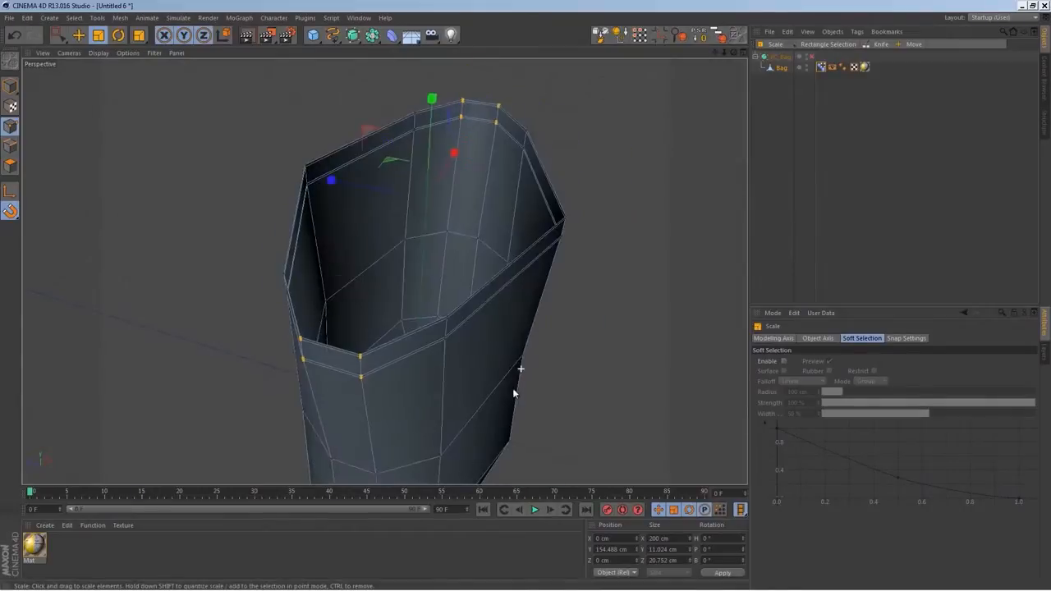
Turn smoothing back on and inspect the opened bag from several angles
{"action": "scroll", "coordinate": [509, 373], "scroll_direction": "down", "scroll_amount": 3}
{"action": "left_click", "coordinate": [812, 57]}
{"action": "left_click_drag", "start_coordinate": [384, 271], "coordinate": [523, 244], "text": "alt"}
{"action": "left_click", "coordinate": [772, 195]}
{"action": "left_click_drag", "start_coordinate": [536, 308], "coordinate": [436, 418], "text": "alt"}
Test the Pose.0 and Pose.1 sliders in the Pose Morph tag's Animate mode, reset them and return to editing Pose.1
{"action": "left_click", "coordinate": [822, 68]}
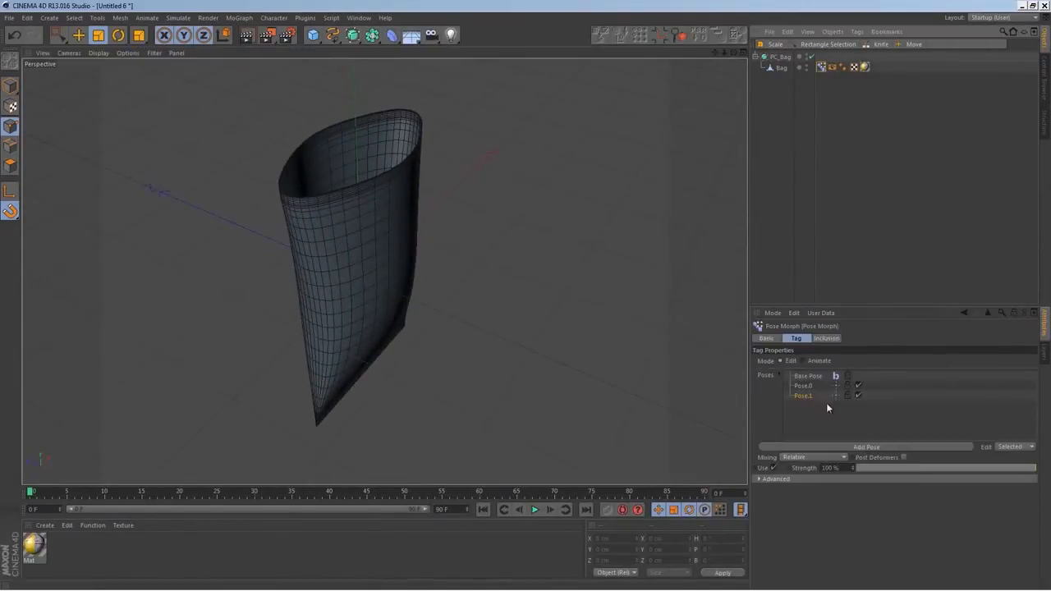
{"action": "left_click", "coordinate": [804, 361]}
{"action": "left_click", "coordinate": [884, 401]}
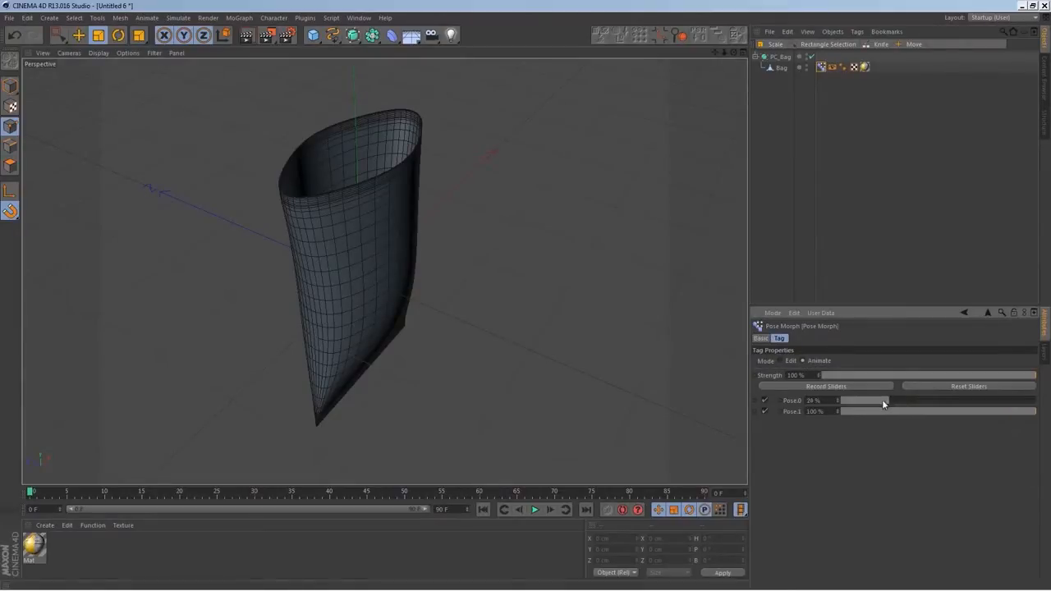
{"action": "left_click_drag", "start_coordinate": [949, 408], "coordinate": [776, 420]}
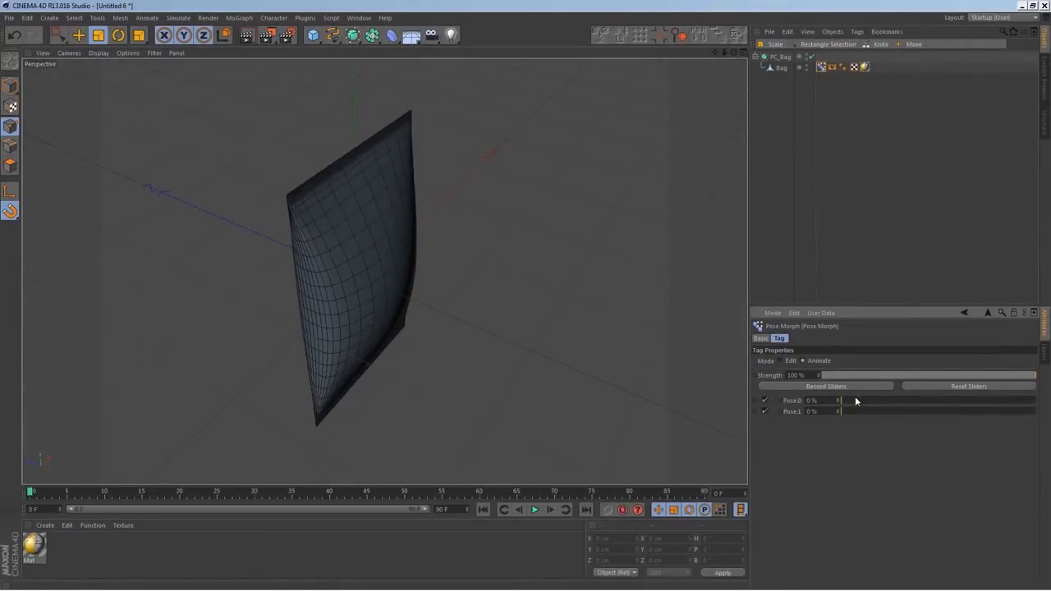
{"action": "left_click_drag", "start_coordinate": [856, 401], "coordinate": [1025, 391]}
{"action": "left_click_drag", "start_coordinate": [885, 416], "coordinate": [717, 419]}
{"action": "left_click_drag", "start_coordinate": [870, 402], "coordinate": [1036, 411]}
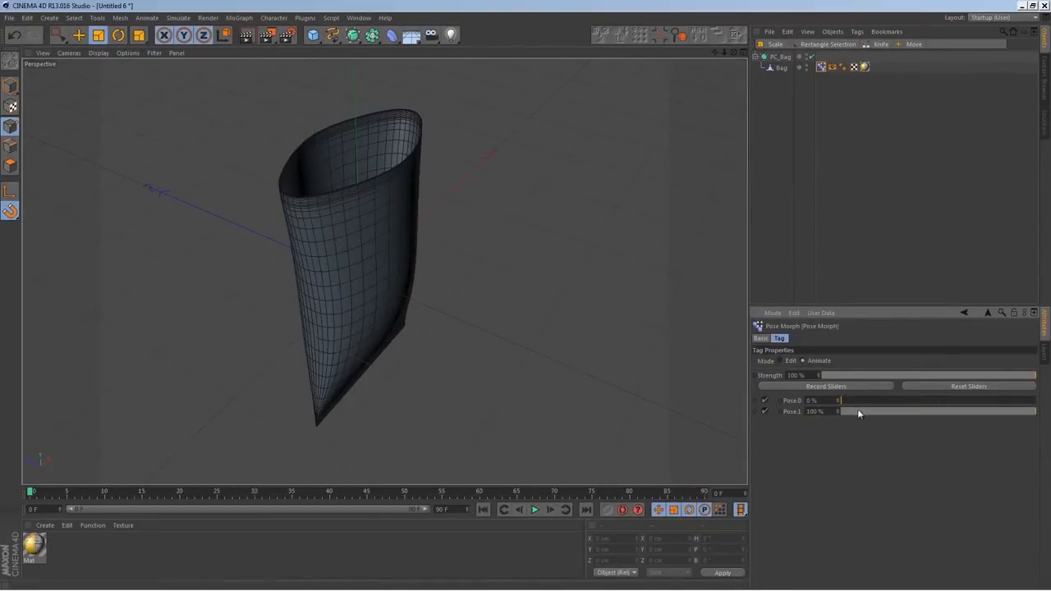
{"action": "left_click_drag", "start_coordinate": [857, 403], "coordinate": [942, 400]}
{"action": "left_click", "coordinate": [971, 386]}
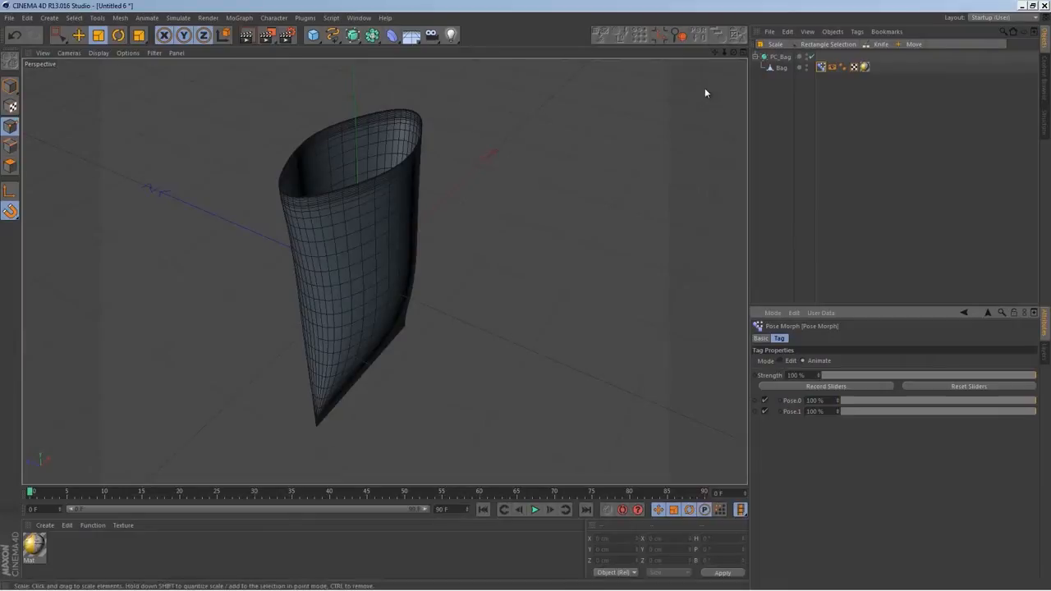
{"action": "left_click", "coordinate": [782, 360]}
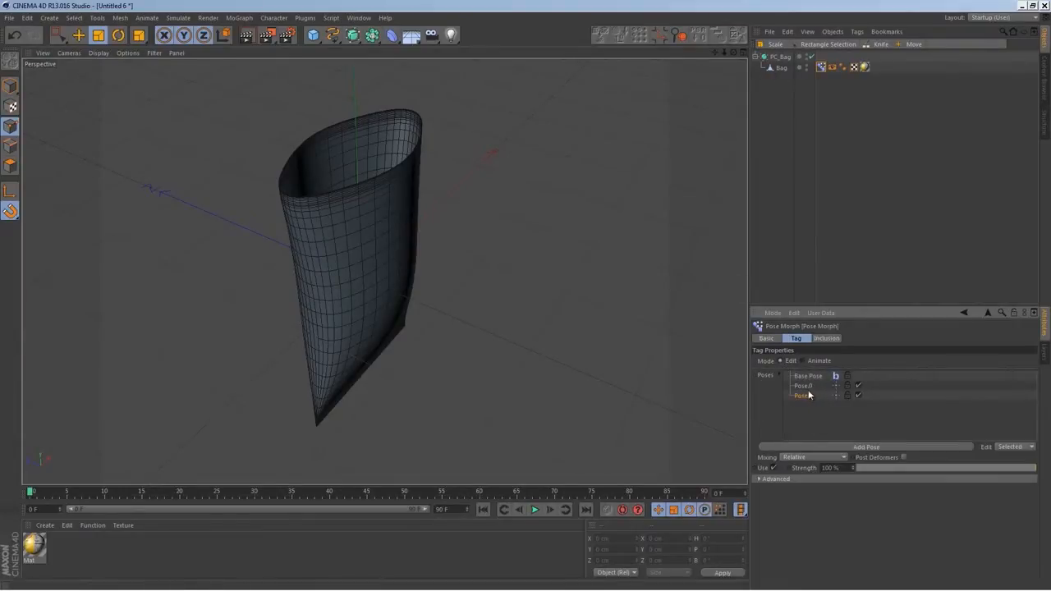
{"action": "left_click", "coordinate": [803, 395]}
Enable texture display for the bag in its Display tag and view the label on the opened bag
{"action": "left_click_drag", "start_coordinate": [277, 395], "coordinate": [652, 205], "text": "alt"}
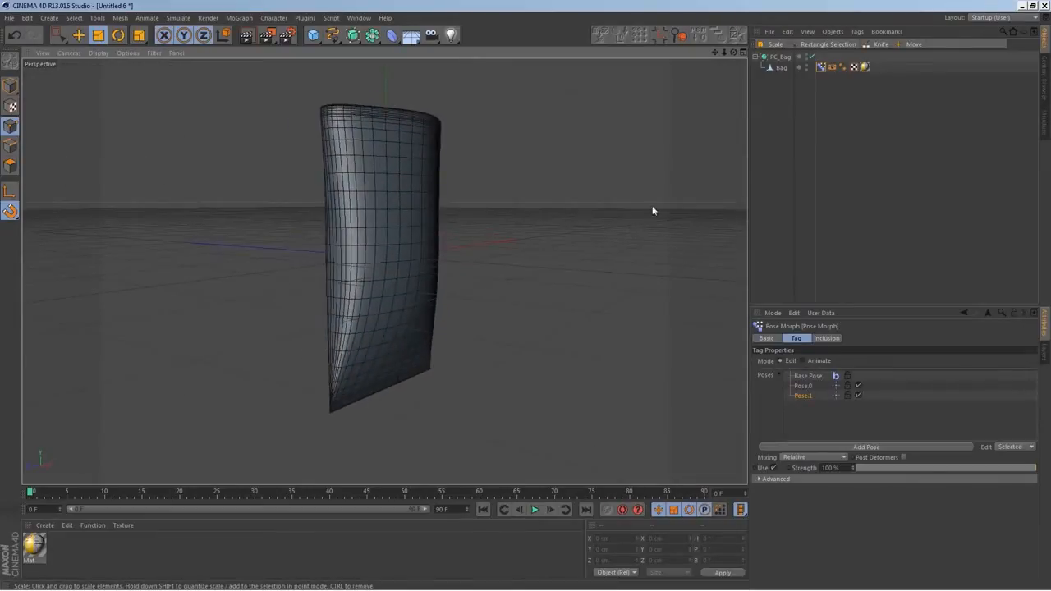
{"action": "left_click", "coordinate": [865, 67]}
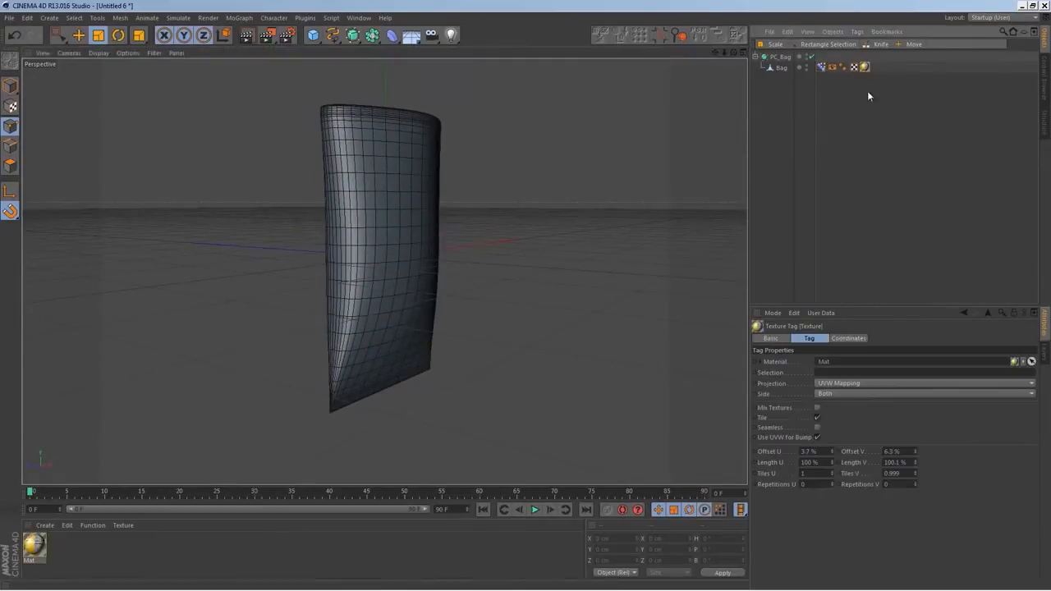
{"action": "left_click", "coordinate": [834, 66]}
{"action": "left_click", "coordinate": [843, 413]}
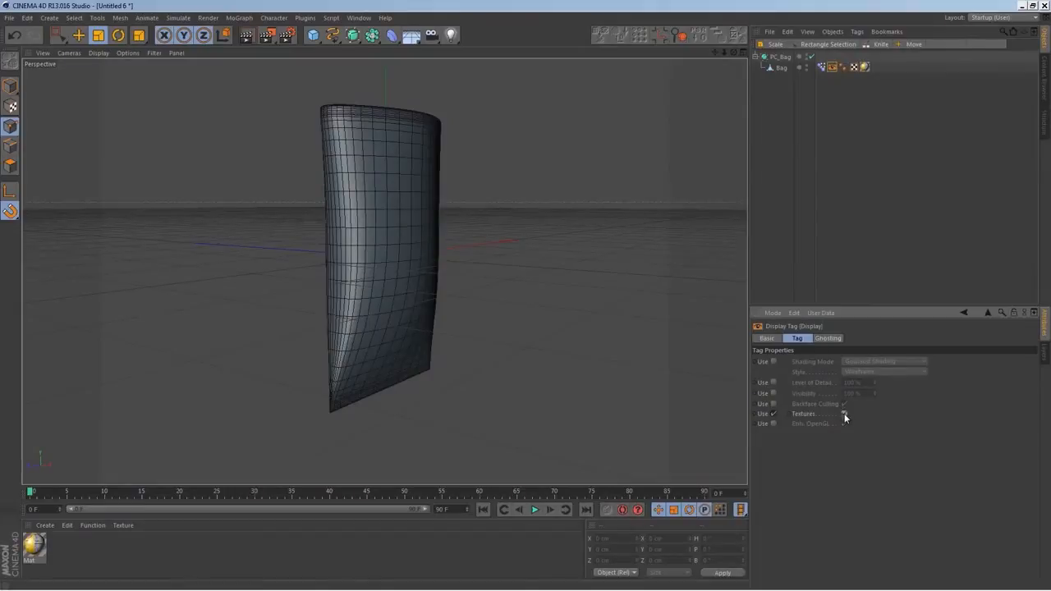
{"action": "left_click_drag", "start_coordinate": [727, 316], "coordinate": [509, 313], "text": "alt"}
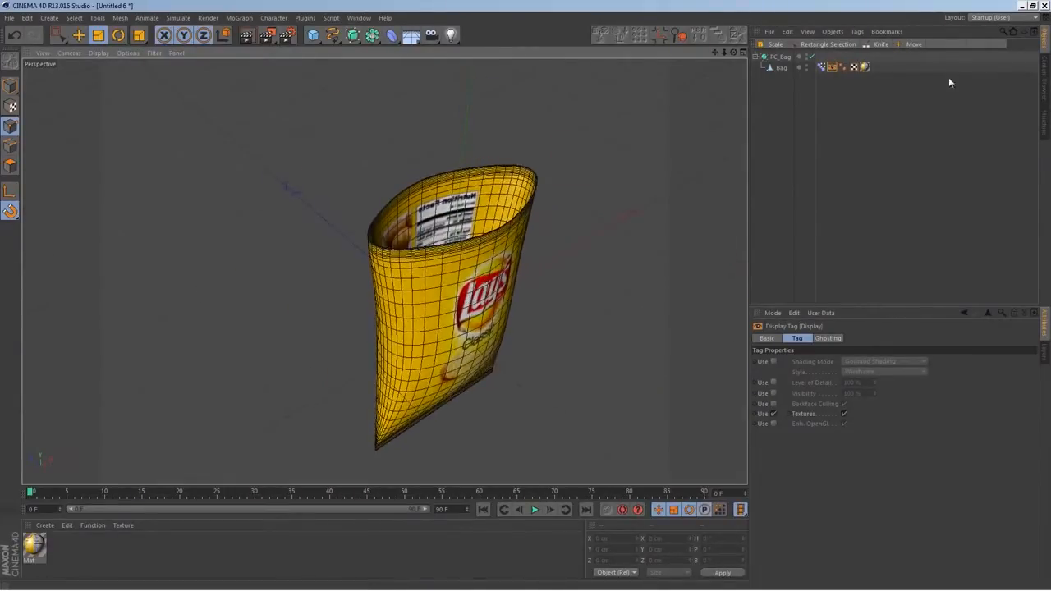
Set the Side option of the bag's Texture tag to Front so the label maps only to the outer faces
{"action": "left_click", "coordinate": [865, 66]}
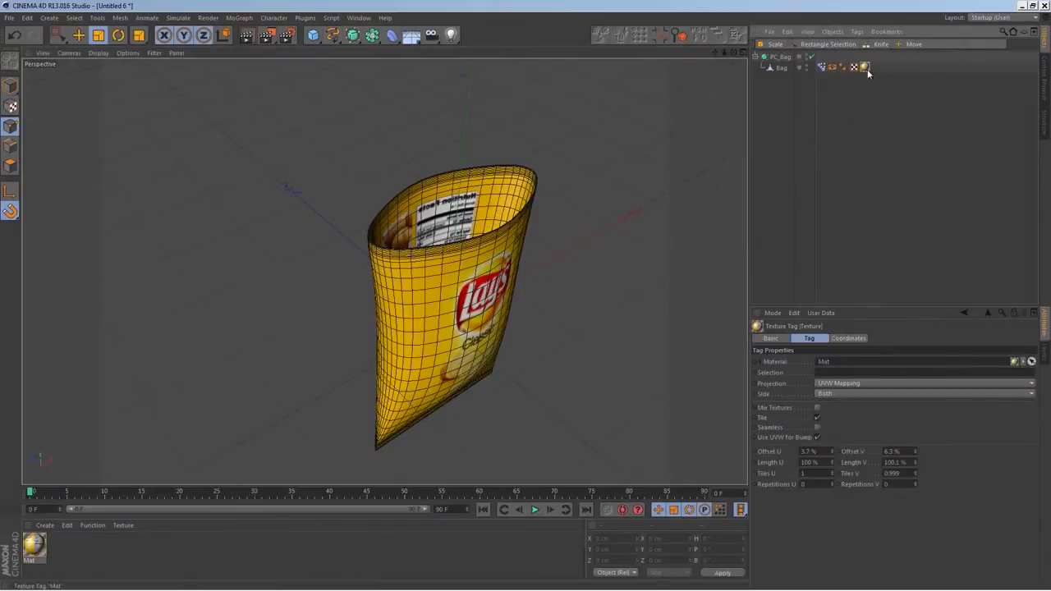
{"action": "left_click_drag", "start_coordinate": [638, 241], "coordinate": [448, 247], "text": "alt"}
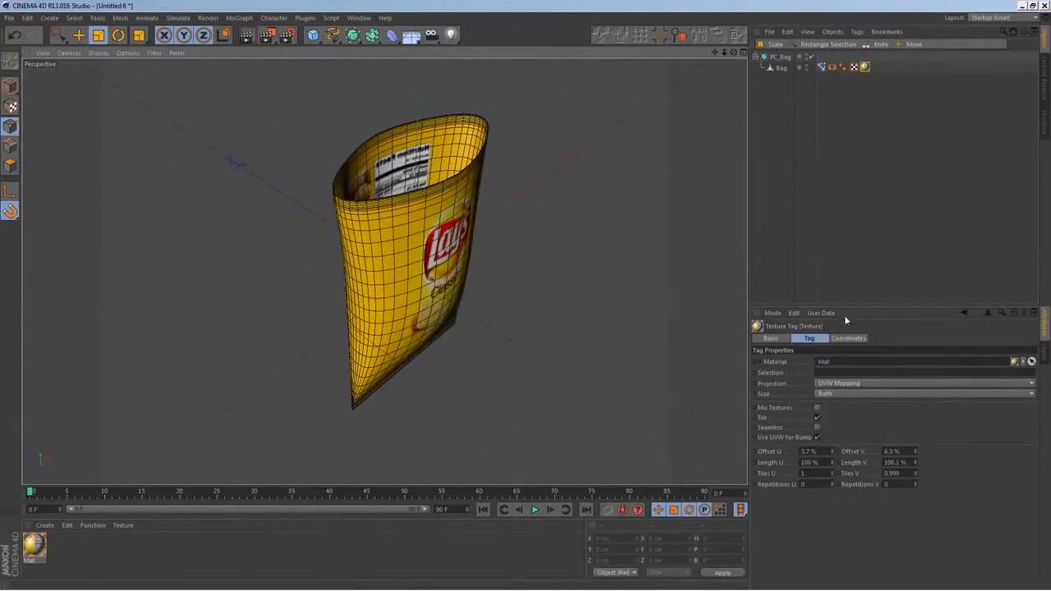
{"action": "left_click", "coordinate": [832, 393]}
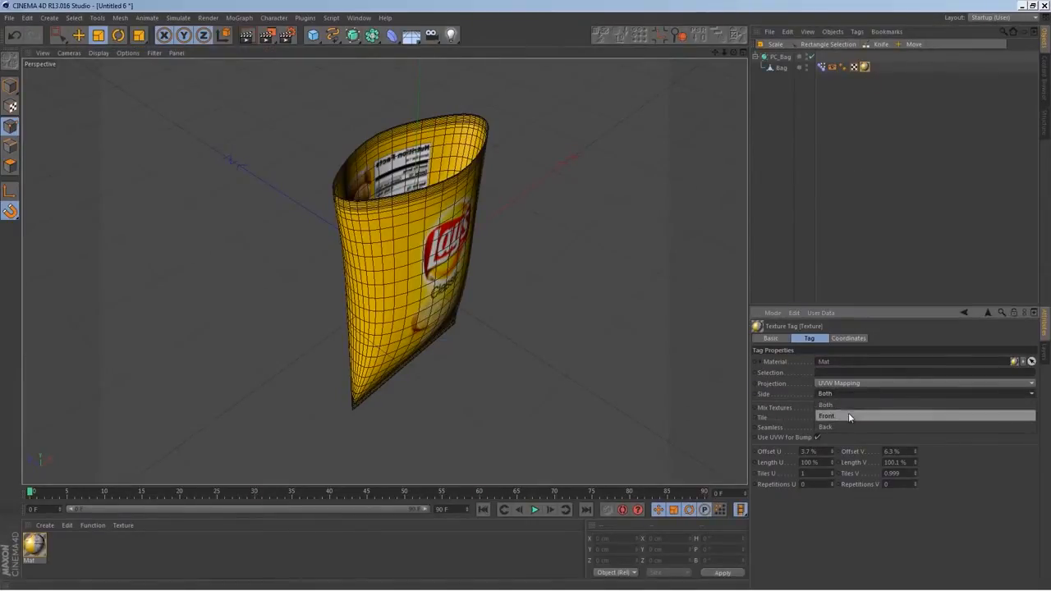
{"action": "left_click", "coordinate": [842, 415]}
{"action": "left_click_drag", "start_coordinate": [612, 364], "coordinate": [426, 288], "text": "alt"}
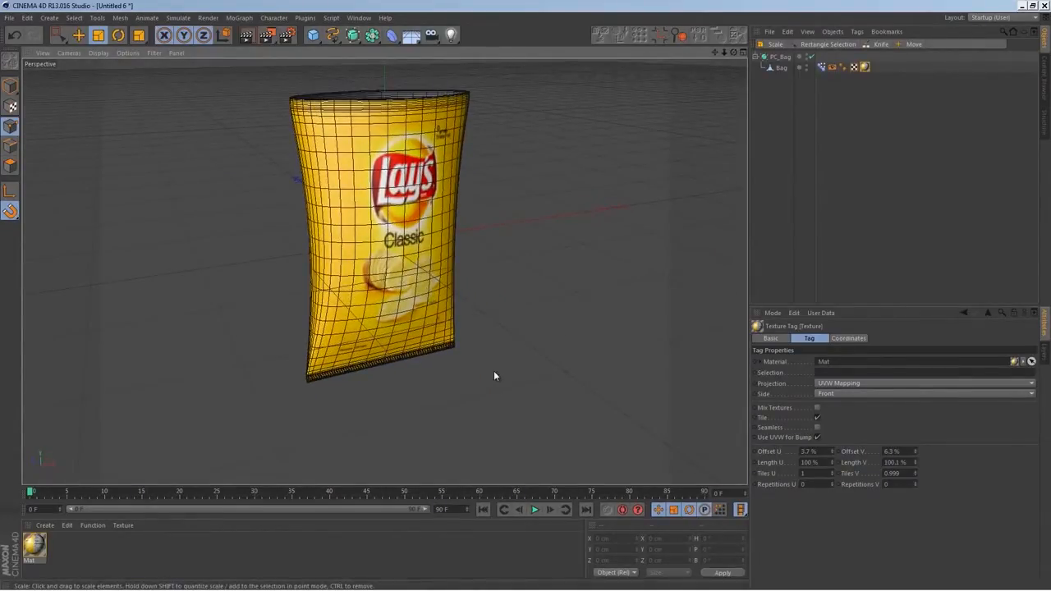
Raise the PC_Bag object along Y until the bag's bottom edge rests on the ground plane
{"action": "left_click", "coordinate": [780, 56]}
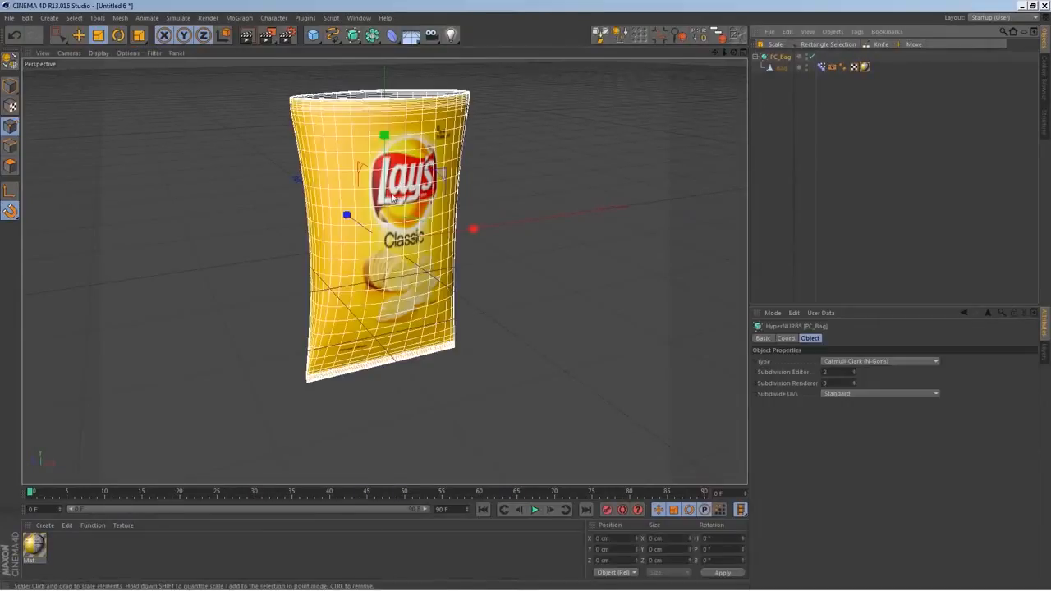
{"action": "left_click", "coordinate": [78, 34]}
{"action": "left_click_drag", "start_coordinate": [410, 287], "coordinate": [393, 263], "text": "alt"}
{"action": "left_click_drag", "start_coordinate": [375, 166], "coordinate": [383, 12]}
{"action": "left_click_drag", "start_coordinate": [310, 286], "coordinate": [424, 377], "text": "alt"}
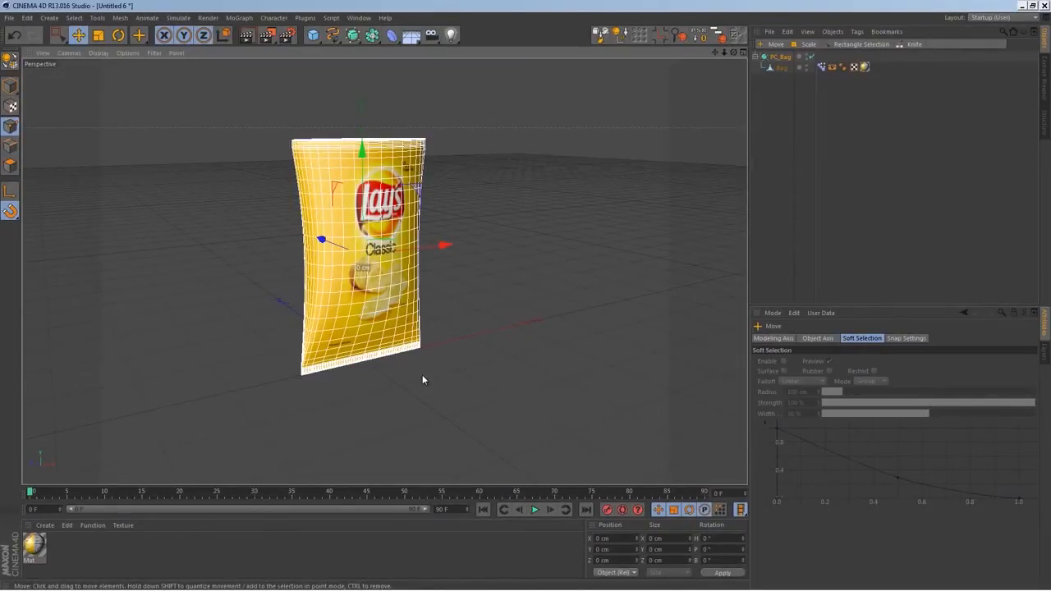
{"action": "left_click_drag", "start_coordinate": [460, 394], "coordinate": [412, 377], "text": "alt"}
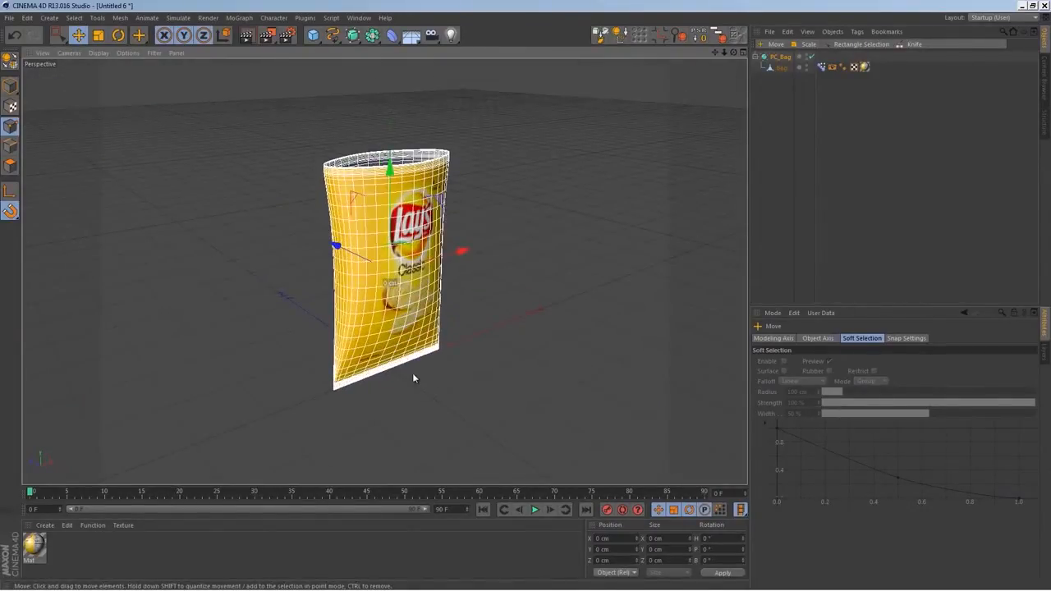
{"action": "left_click_drag", "start_coordinate": [415, 306], "coordinate": [416, 370], "text": "alt"}
Compare Pose.0 and Pose.1 in the Pose Morph tag and leave Pose.0 selected for editing
{"action": "left_click", "coordinate": [821, 66]}
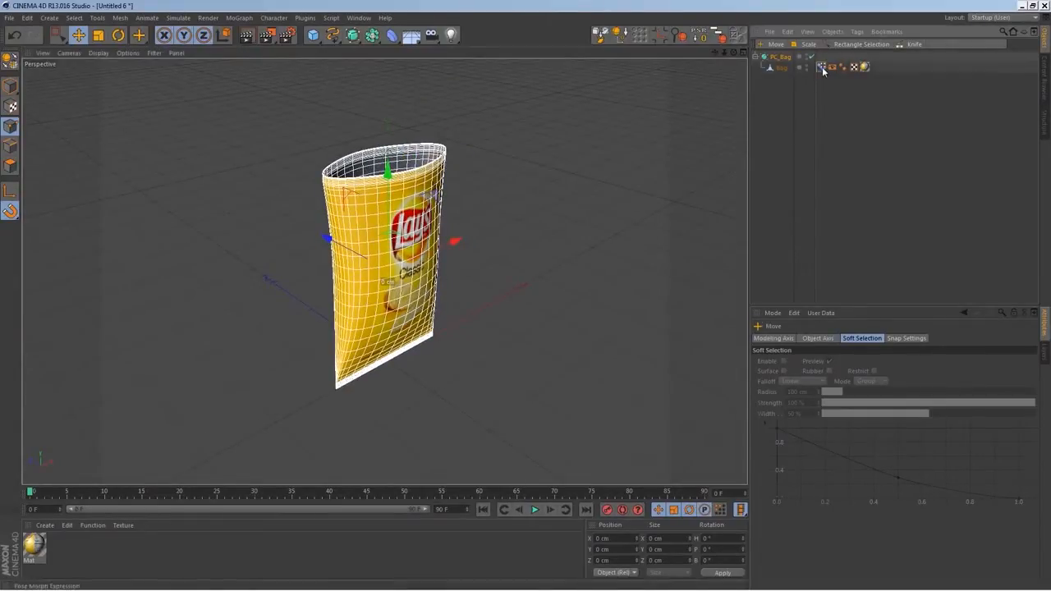
{"action": "left_click_drag", "start_coordinate": [548, 325], "coordinate": [550, 367], "text": "alt"}
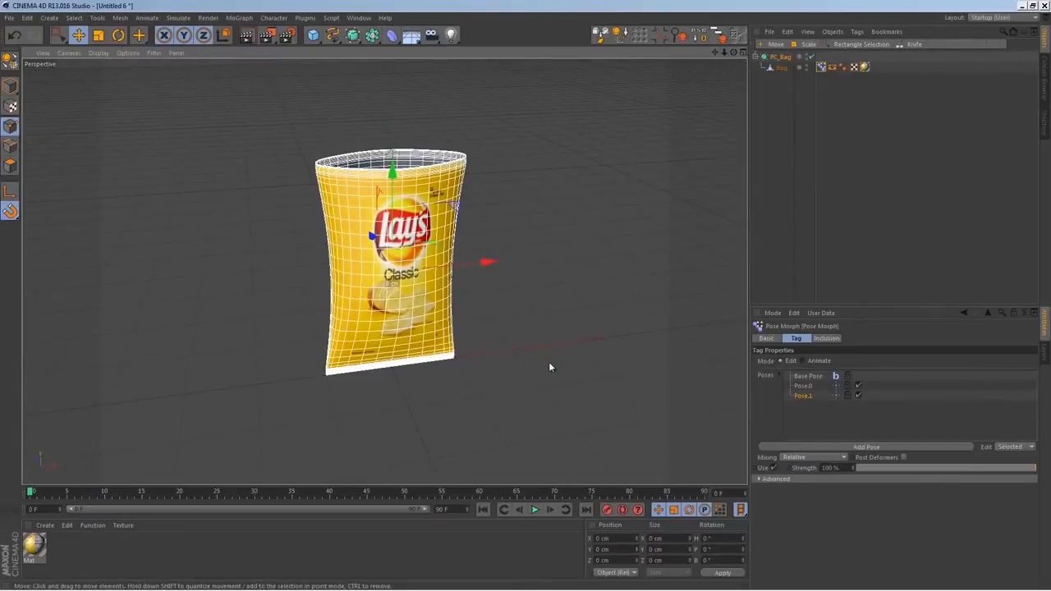
{"action": "left_click", "coordinate": [807, 387]}
{"action": "left_click", "coordinate": [807, 395]}
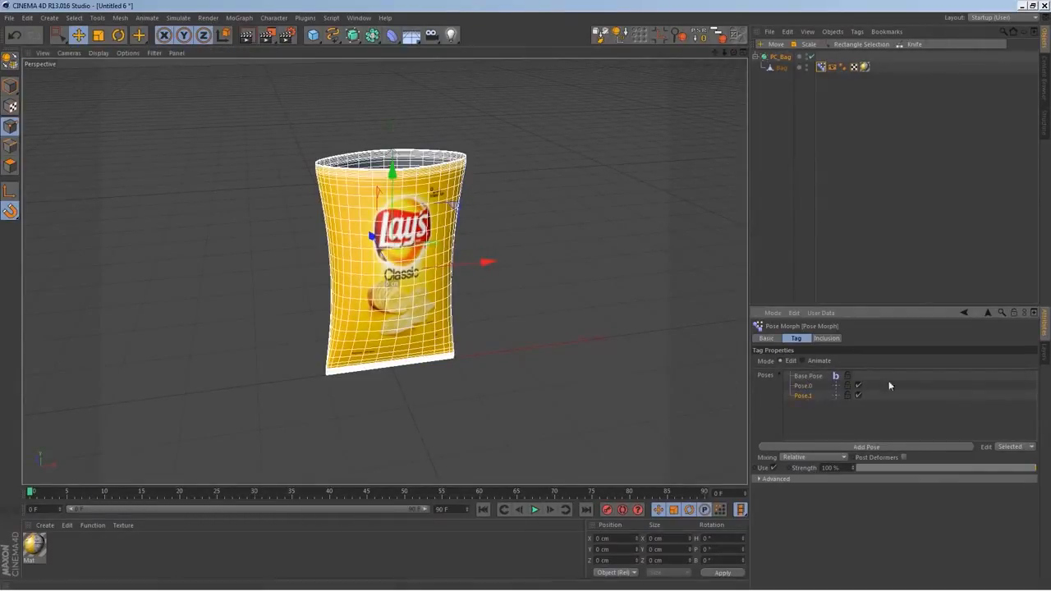
{"action": "left_click", "coordinate": [806, 386]}
{"action": "left_click", "coordinate": [805, 395]}
{"action": "left_click", "coordinate": [806, 386]}
{"action": "left_click_drag", "start_coordinate": [625, 374], "coordinate": [387, 352], "text": "alt"}
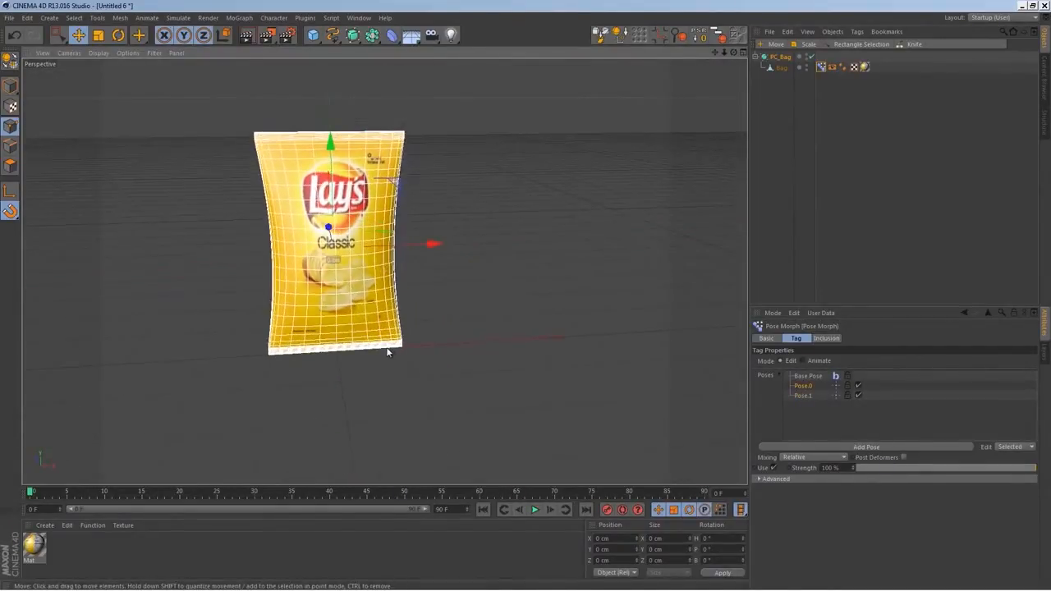
In the front view, select the side points of the bag's top seam and lower them slightly to about Y 146 cm
{"action": "middle_click", "coordinate": [462, 395]}
{"action": "middle_click", "coordinate": [462, 395]}
{"action": "middle_click_drag", "start_coordinate": [493, 209], "coordinate": [504, 352], "text": "alt"}
{"action": "scroll", "coordinate": [504, 352], "scroll_direction": "down", "scroll_amount": 3}
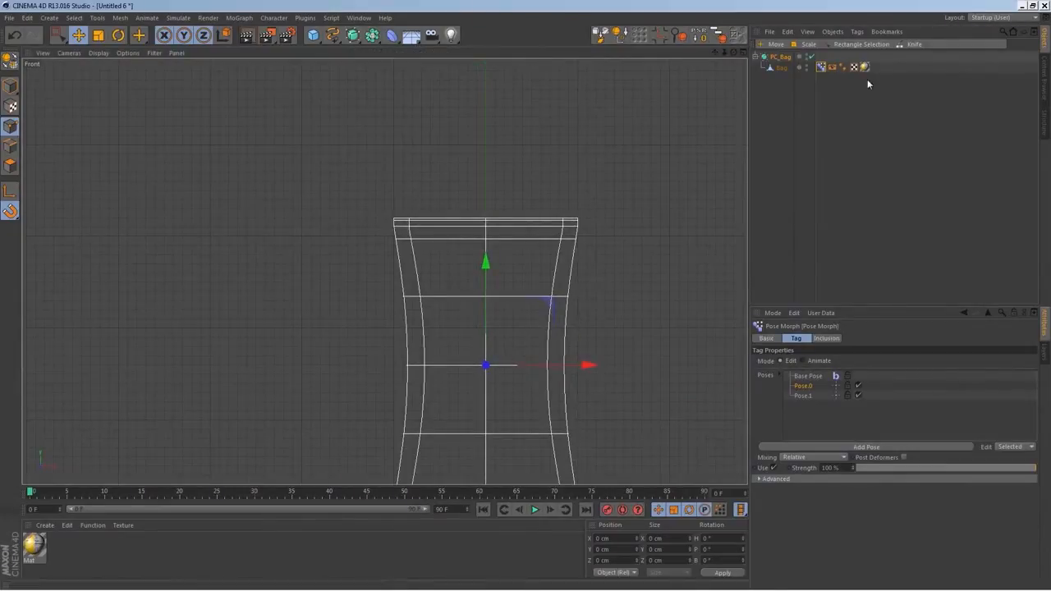
{"action": "left_click", "coordinate": [779, 68]}
{"action": "key", "text": "0"}
{"action": "left_click_drag", "start_coordinate": [376, 174], "coordinate": [435, 230]}
{"action": "left_click_drag", "start_coordinate": [602, 220], "coordinate": [595, 215], "text": "shift"}
{"action": "key", "text": "e"}
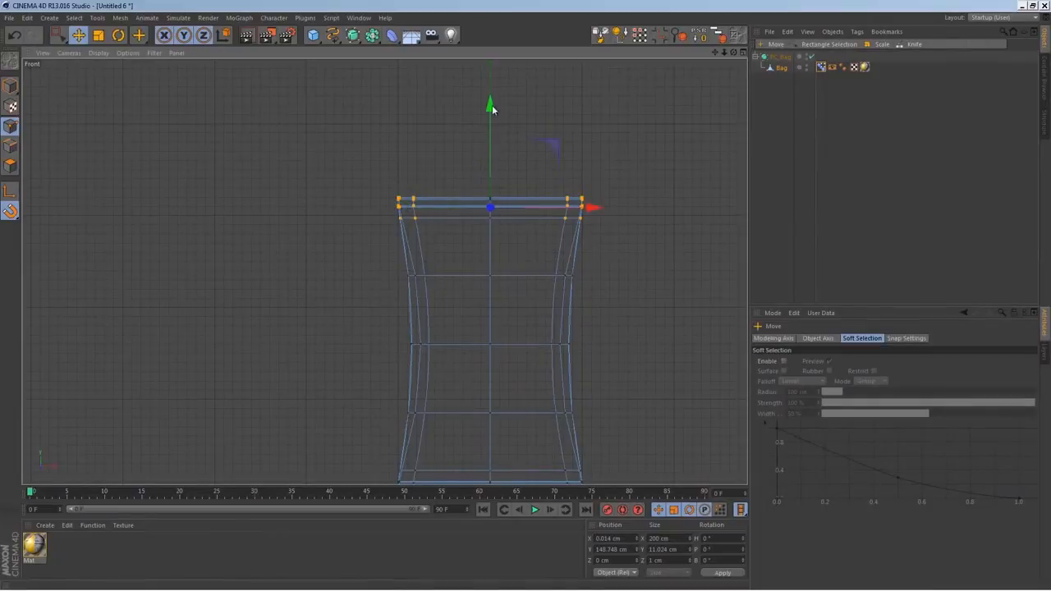
{"action": "left_click_drag", "start_coordinate": [493, 102], "coordinate": [492, 110]}
Scale the top seam's side points outward along X to about 206 cm
{"action": "key", "text": "0"}
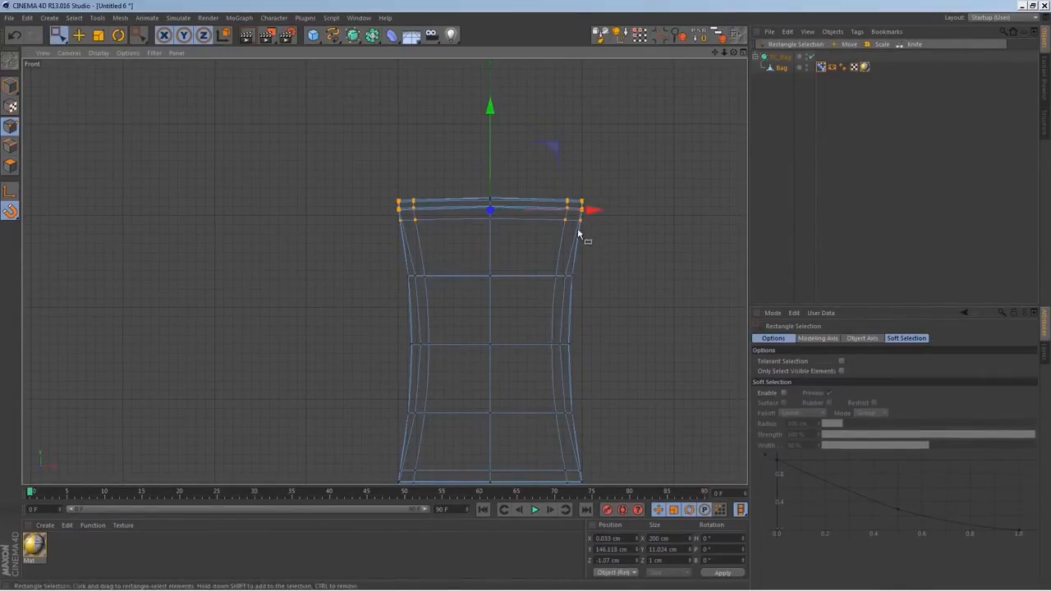
{"action": "left_click", "coordinate": [99, 37]}
{"action": "left_click_drag", "start_coordinate": [593, 211], "coordinate": [601, 208]}
Select the side points of the loop below the top seam and lower them along Y to about 72 cm
{"action": "middle_click_drag", "start_coordinate": [536, 371], "coordinate": [547, 293], "text": "alt"}
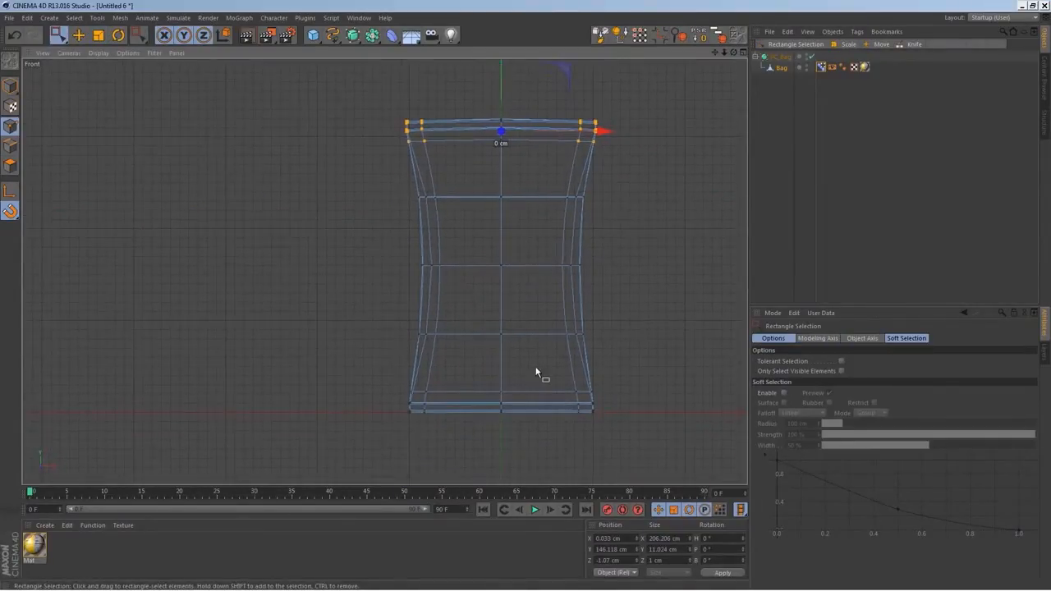
{"action": "left_click_drag", "start_coordinate": [403, 183], "coordinate": [451, 218]}
{"action": "left_click_drag", "start_coordinate": [559, 179], "coordinate": [598, 228], "text": "shift"}
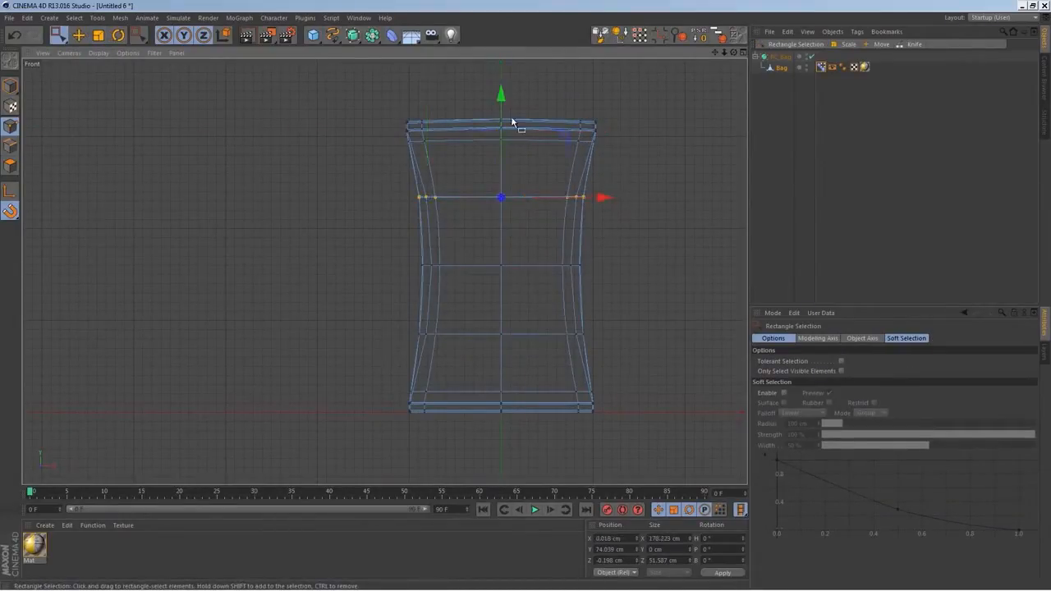
{"action": "left_click_drag", "start_coordinate": [504, 101], "coordinate": [506, 104]}
{"action": "left_click_drag", "start_coordinate": [10, 211], "coordinate": [73, 229]}
{"action": "left_click_drag", "start_coordinate": [502, 96], "coordinate": [503, 96]}
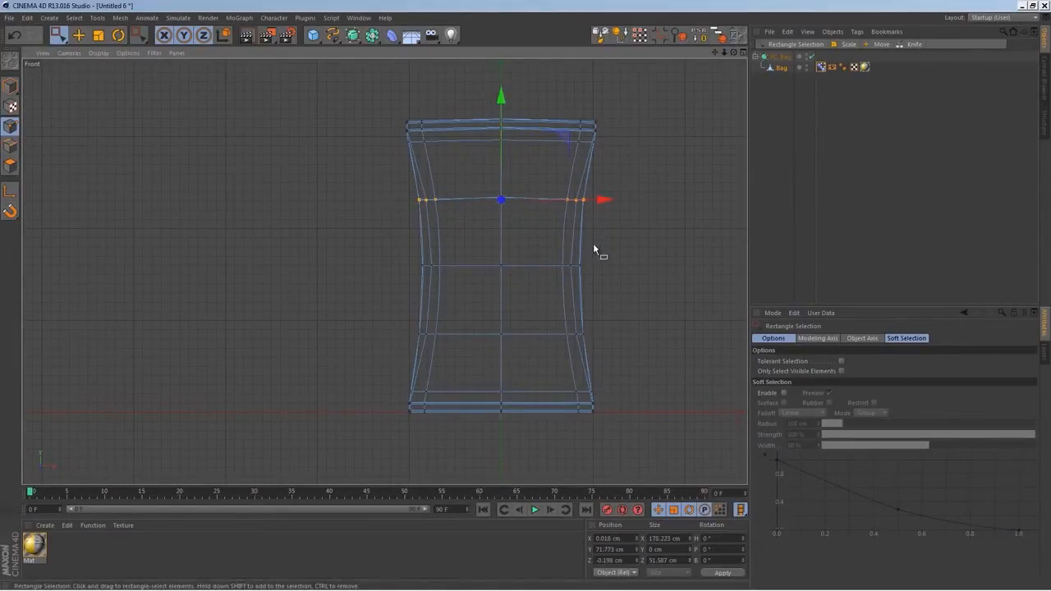
{"action": "middle_click", "coordinate": [570, 272]}
{"action": "key", "text": "F1"}
{"action": "left_click_drag", "start_coordinate": [483, 255], "coordinate": [407, 278], "text": "alt"}
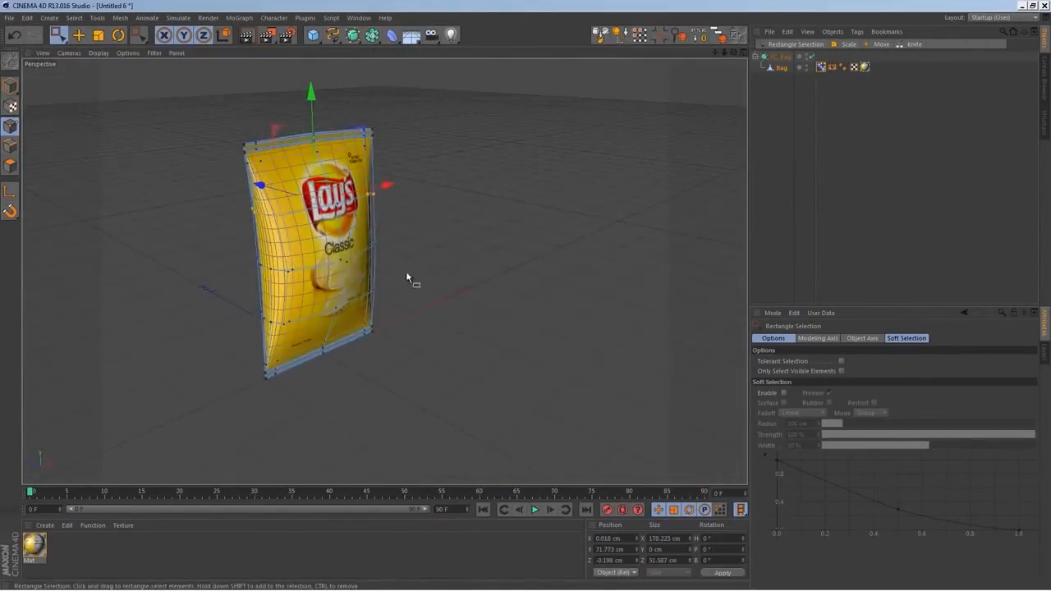
Select the center points of the loop just above the bottom seam and scale them apart along Z to about 39 cm
{"action": "middle_click", "coordinate": [346, 395]}
{"action": "middle_click", "coordinate": [585, 456]}
{"action": "scroll", "coordinate": [526, 394], "scroll_direction": "up", "scroll_amount": 5}
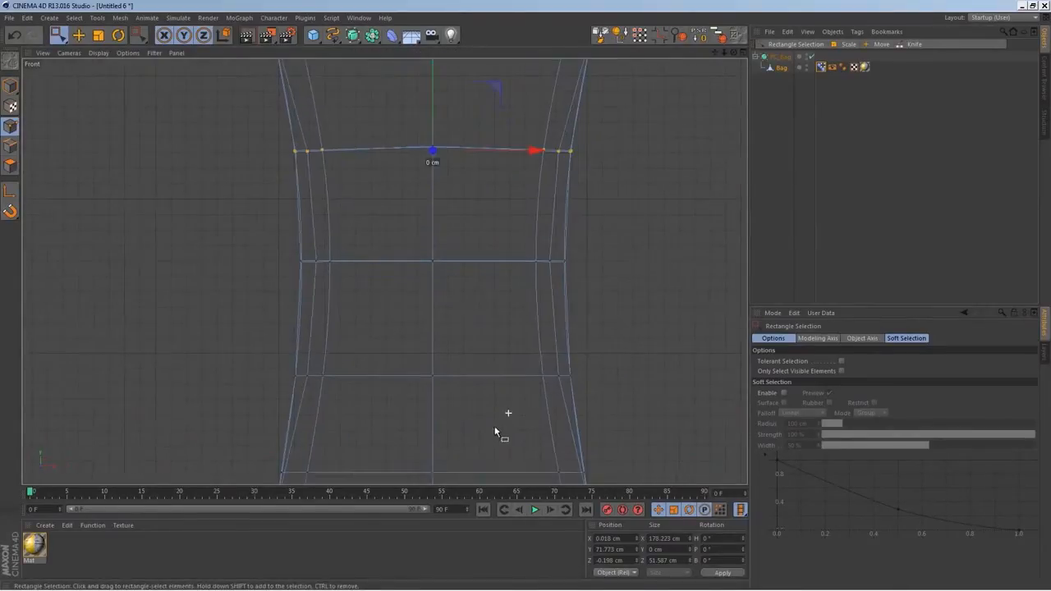
{"action": "key", "text": "t"}
{"action": "middle_click_drag", "start_coordinate": [466, 449], "coordinate": [520, 312], "text": "alt"}
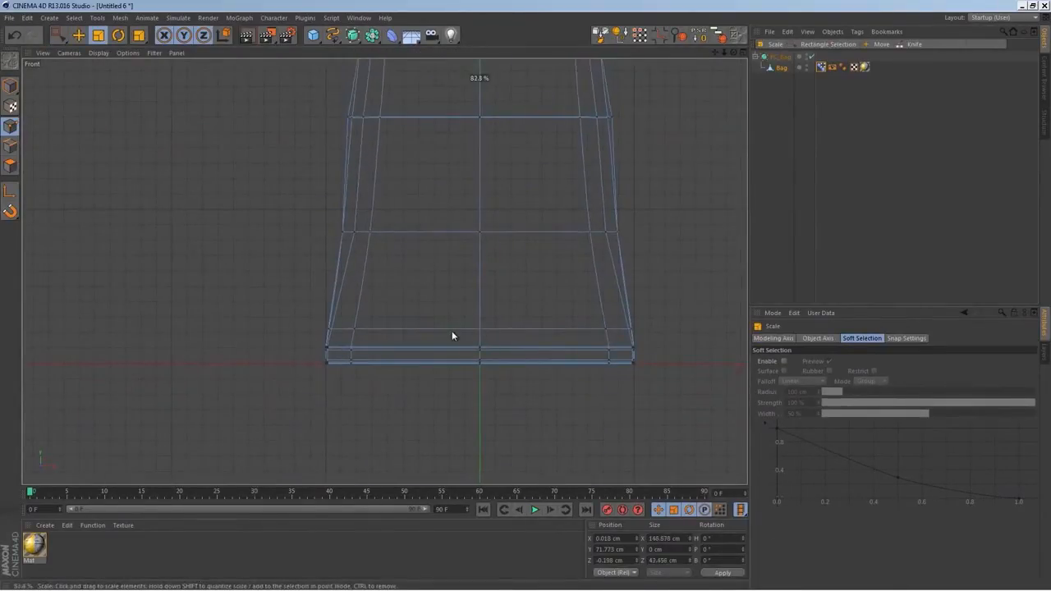
{"action": "key", "text": "0"}
{"action": "left_click_drag", "start_coordinate": [508, 318], "coordinate": [450, 339]}
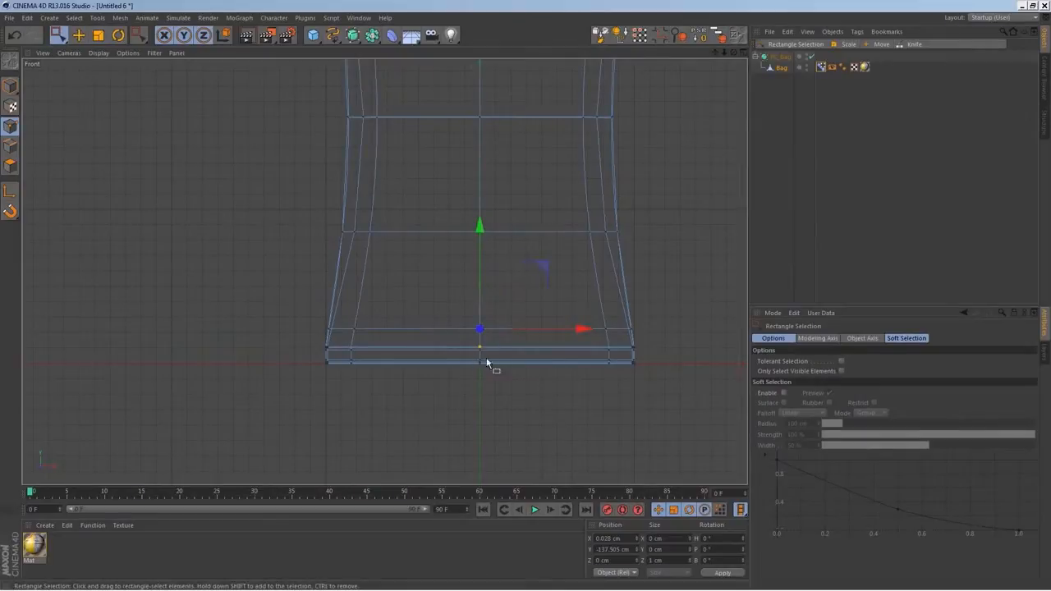
{"action": "middle_click", "coordinate": [481, 364]}
{"action": "middle_click", "coordinate": [265, 277]}
{"action": "key", "text": "t"}
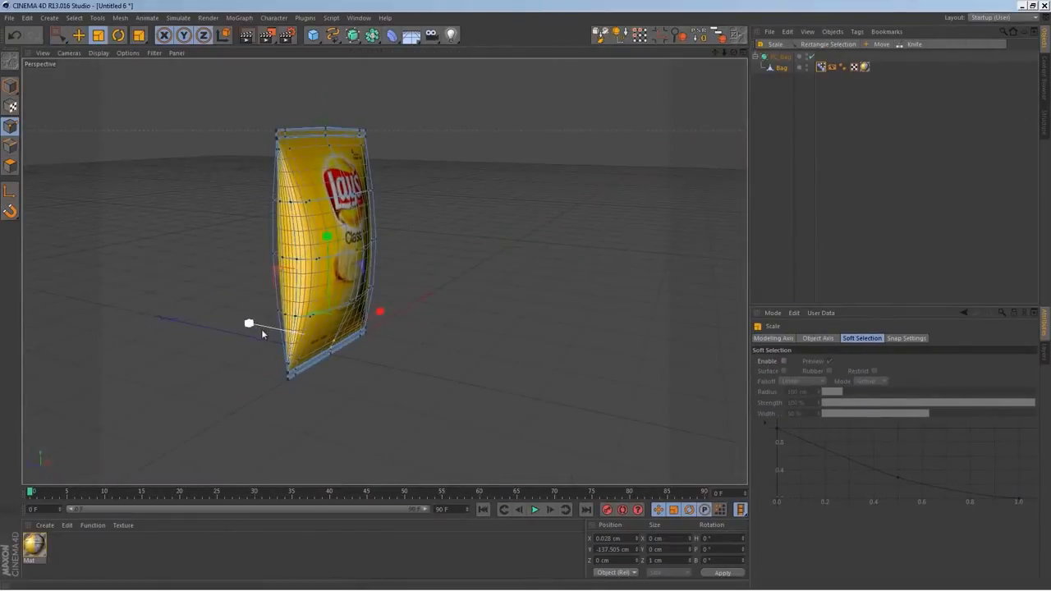
{"action": "left_click_drag", "start_coordinate": [22, 297], "coordinate": [21, 297]}
{"action": "left_click_drag", "start_coordinate": [252, 324], "coordinate": [8, 288]}
{"action": "right_click_drag", "start_coordinate": [388, 417], "coordinate": [283, 321], "text": "alt"}
{"action": "left_click_drag", "start_coordinate": [283, 321], "coordinate": [405, 318], "text": "alt"}
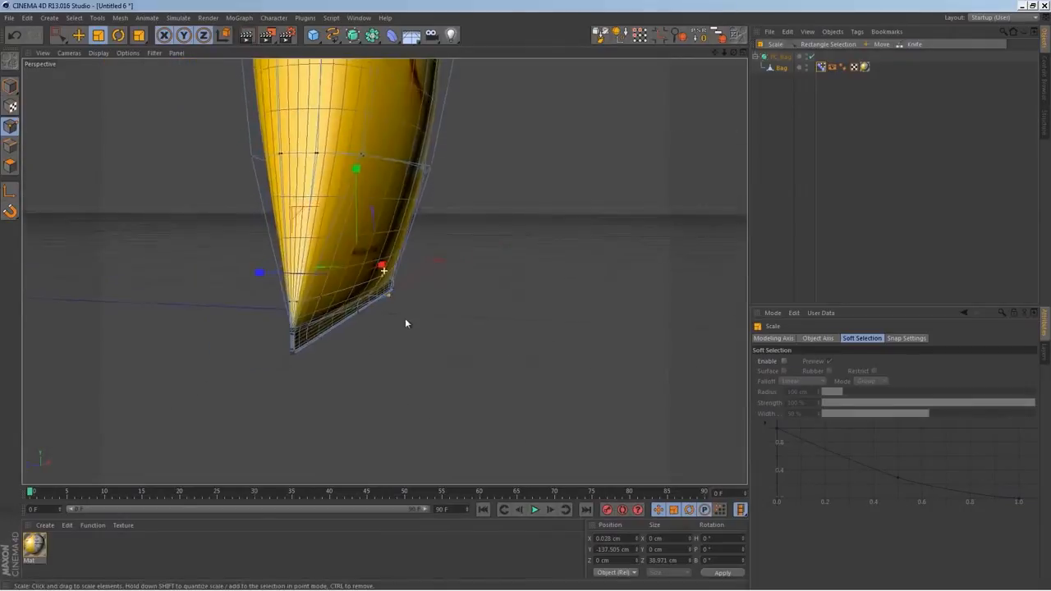
Refine the Z spread of the same center points above the bottom seam while checking the bag's lower end
{"action": "left_click_drag", "start_coordinate": [264, 274], "coordinate": [194, 277]}
{"action": "left_click_drag", "start_coordinate": [531, 413], "coordinate": [294, 321], "text": "alt"}
{"action": "left_click_drag", "start_coordinate": [288, 273], "coordinate": [454, 328]}
{"action": "left_click_drag", "start_coordinate": [289, 294], "coordinate": [306, 296]}
Select the center points of the next loop up and scale them apart along Z to about 115 cm
{"action": "middle_click", "coordinate": [565, 344]}
{"action": "key", "text": "space"}
{"action": "left_click_drag", "start_coordinate": [636, 348], "coordinate": [604, 375]}
{"action": "key", "text": "t"}
{"action": "left_click_drag", "start_coordinate": [157, 134], "coordinate": [143, 135]}
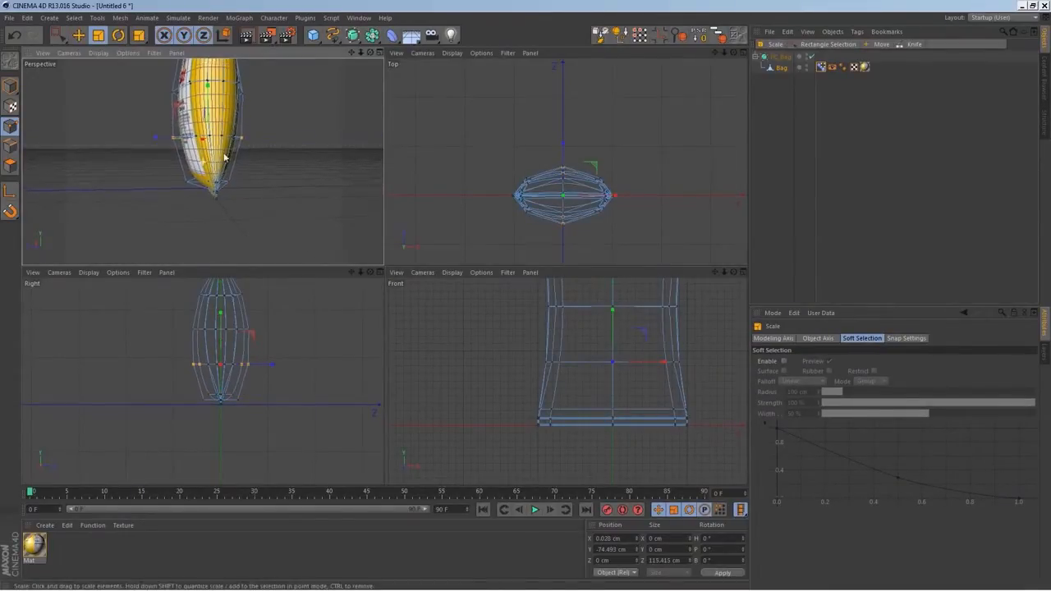
{"action": "middle_click_drag", "start_coordinate": [261, 103], "coordinate": [267, 167], "text": "alt"}
{"action": "left_click_drag", "start_coordinate": [267, 167], "coordinate": [258, 167], "text": "alt"}
Select the center points of the loop below the top seam and scale them closer along Z to about 67 cm
{"action": "key", "text": "space"}
{"action": "middle_click_drag", "start_coordinate": [634, 344], "coordinate": [622, 378], "text": "alt"}
{"action": "key", "text": "space"}
{"action": "left_click_drag", "start_coordinate": [621, 381], "coordinate": [581, 391]}
{"action": "key", "text": "space"}
{"action": "left_click_drag", "start_coordinate": [613, 345], "coordinate": [583, 375]}
{"action": "left_click_drag", "start_coordinate": [294, 191], "coordinate": [244, 179], "text": "alt"}
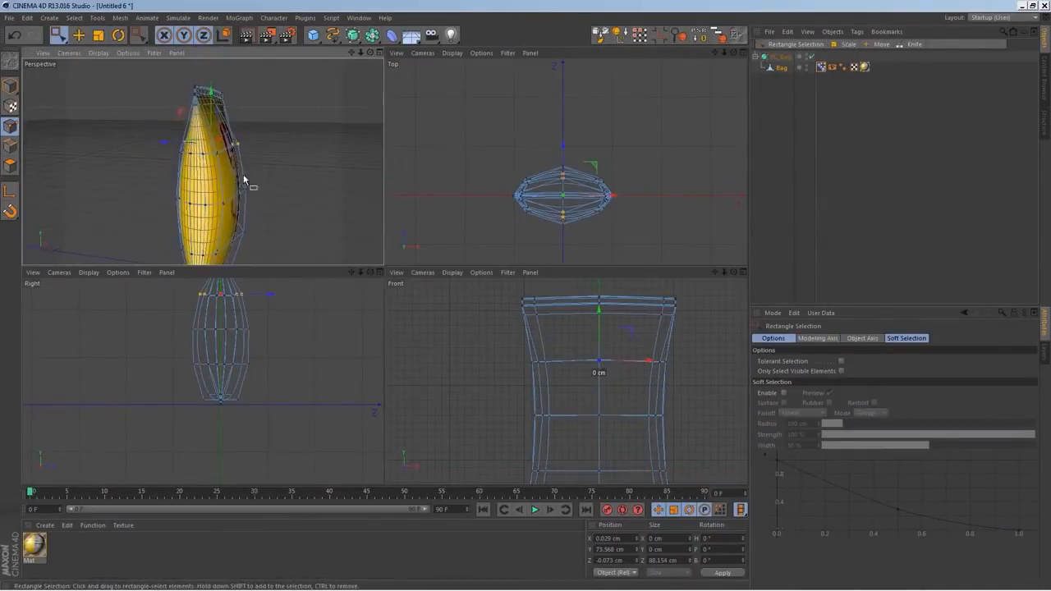
{"action": "key", "text": "space"}
{"action": "left_click_drag", "start_coordinate": [162, 139], "coordinate": [175, 138]}
{"action": "left_click_drag", "start_coordinate": [278, 164], "coordinate": [139, 160], "text": "alt"}
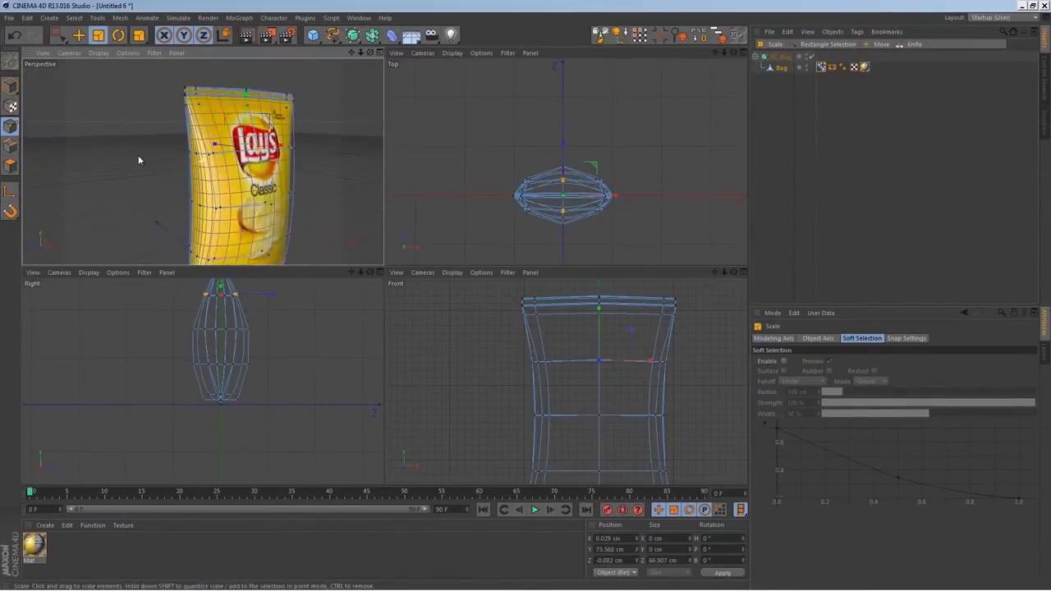
Activate Pose.1 for editing in the Bag's Pose Morph tag and enlarge the Front view
{"action": "middle_click_drag", "start_coordinate": [222, 171], "coordinate": [215, 140], "text": "alt"}
{"action": "scroll", "coordinate": [250, 169], "scroll_direction": "down", "scroll_amount": 4}
{"action": "mouse_move", "coordinate": [291, 170]}
{"action": "left_mouse_down", "text": "alt"}
{"action": "mouse_move", "coordinate": [204, 173]}
{"action": "mouse_move", "coordinate": [282, 184]}
{"action": "left_mouse_up", "text": "alt"}
{"action": "middle_click", "coordinate": [265, 192]}
{"action": "left_click_drag", "start_coordinate": [328, 216], "coordinate": [460, 265], "text": "alt"}
{"action": "left_click", "coordinate": [822, 67]}
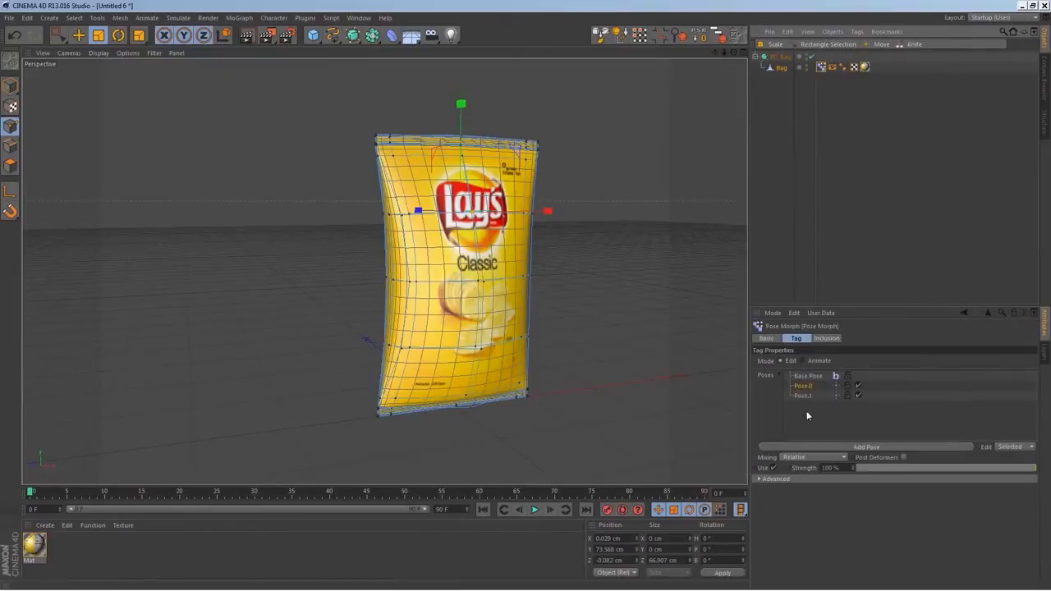
{"action": "middle_click", "coordinate": [540, 322]}
{"action": "middle_click", "coordinate": [577, 375]}
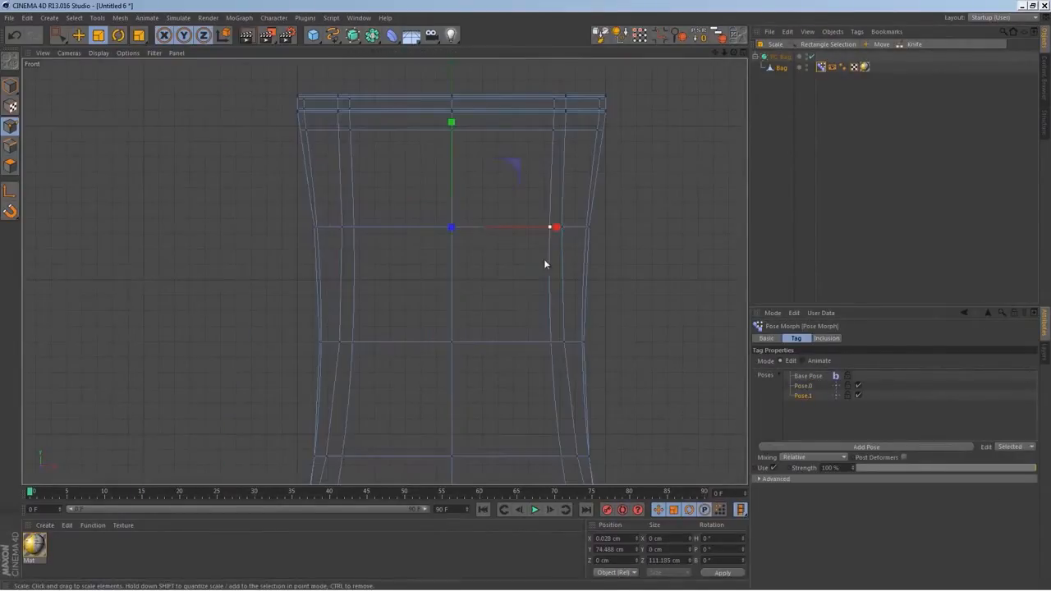
Select the inner side points along both sides of the top seam and lower them along Y to about 146.7 cm
{"action": "key", "text": "0"}
{"action": "left_click_drag", "start_coordinate": [541, 222], "coordinate": [542, 221]}
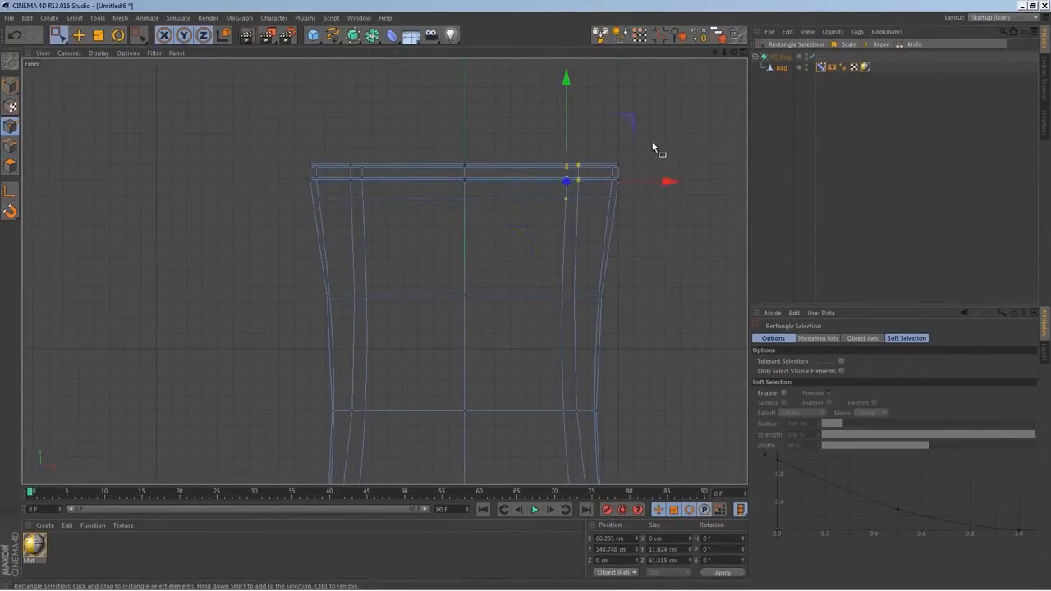
{"action": "left_click_drag", "start_coordinate": [342, 206], "coordinate": [342, 206], "text": "shift"}
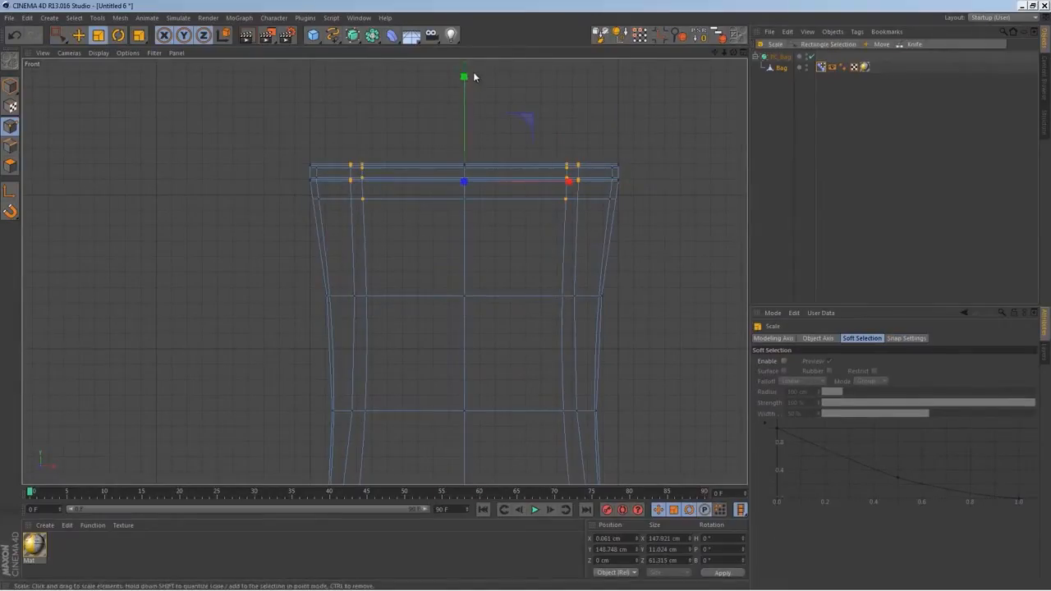
{"action": "mouse_move", "coordinate": [467, 83]}
{"action": "left_mouse_down"}
{"action": "mouse_move", "coordinate": [465, 97]}
{"action": "mouse_move", "coordinate": [465, 84]}
{"action": "left_mouse_up"}
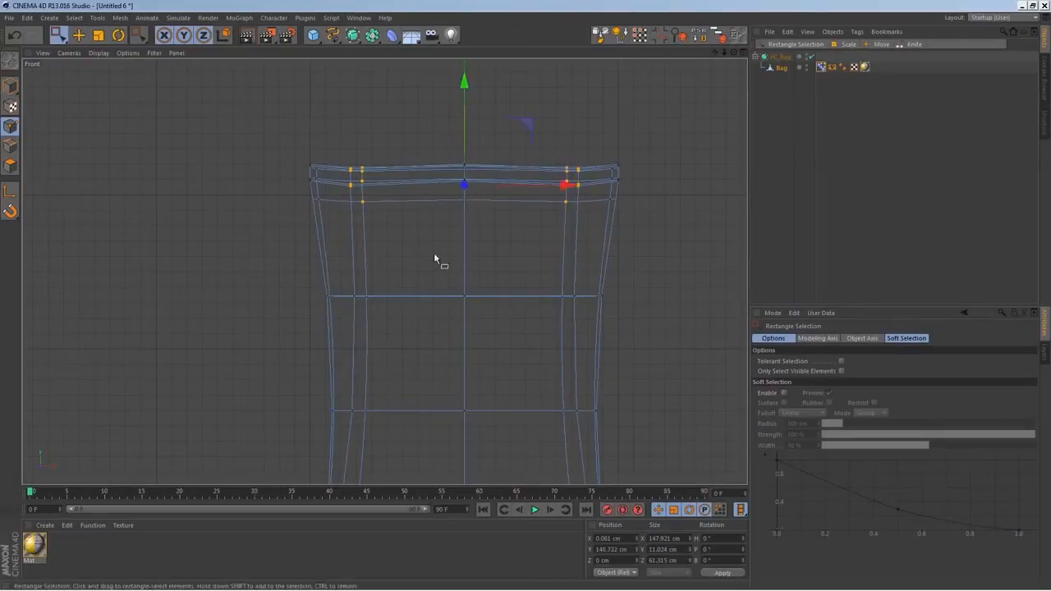
Try to shift the side points of the loop below the top seam along Y
{"action": "key", "text": "t"}
{"action": "left_click_drag", "start_coordinate": [399, 275], "coordinate": [340, 304]}
{"action": "key", "text": "ctrl+z"}
{"action": "key", "text": "0"}
{"action": "left_click_drag", "start_coordinate": [298, 315], "coordinate": [299, 315]}
{"action": "left_click_drag", "start_coordinate": [569, 286], "coordinate": [619, 312], "text": "shift"}
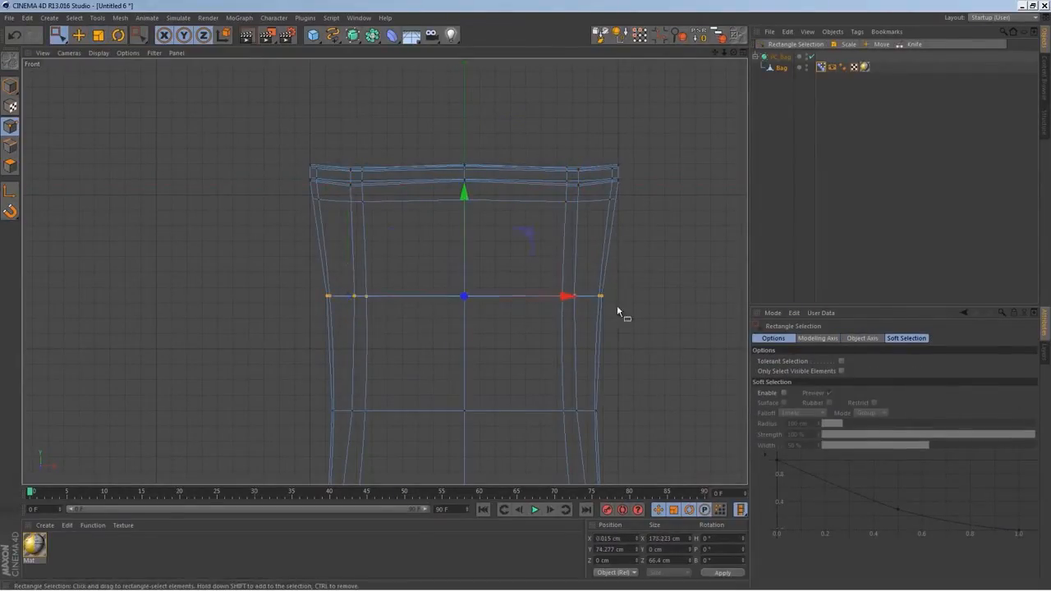
{"action": "left_click_drag", "start_coordinate": [466, 197], "coordinate": [465, 198]}
{"action": "key", "text": "ctrl+z"}
Select the center points of the loop below the top seam and raise them slightly along Y
{"action": "left_click", "coordinate": [412, 269]}
{"action": "left_click_drag", "start_coordinate": [492, 337], "coordinate": [444, 280]}
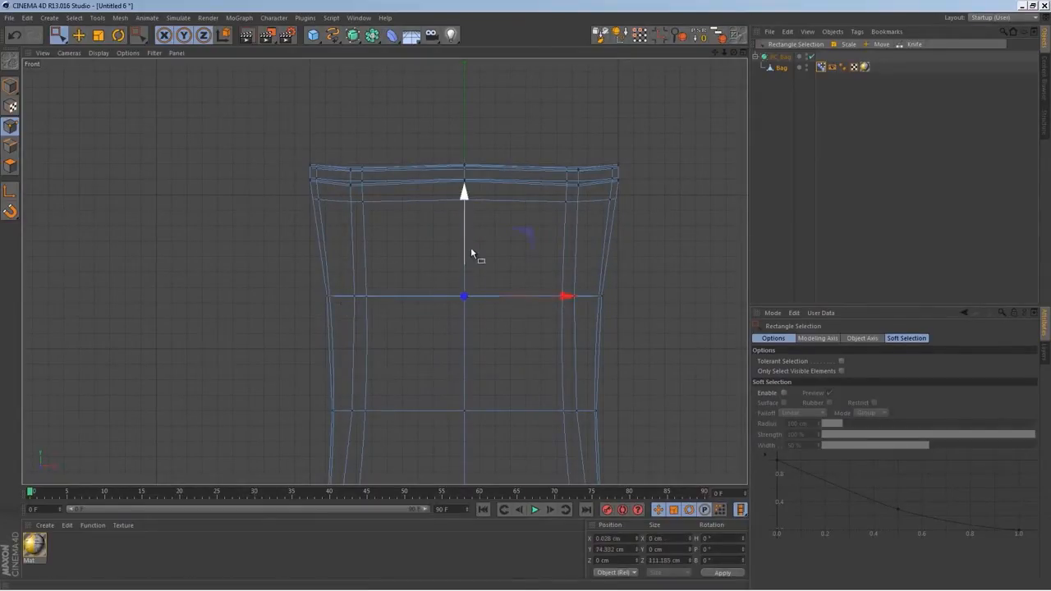
Select the center points just above the bottom seam and scale them apart along Z to about 66 cm
{"action": "middle_click_drag", "start_coordinate": [456, 369], "coordinate": [538, 151], "text": "alt"}
{"action": "key", "text": "t"}
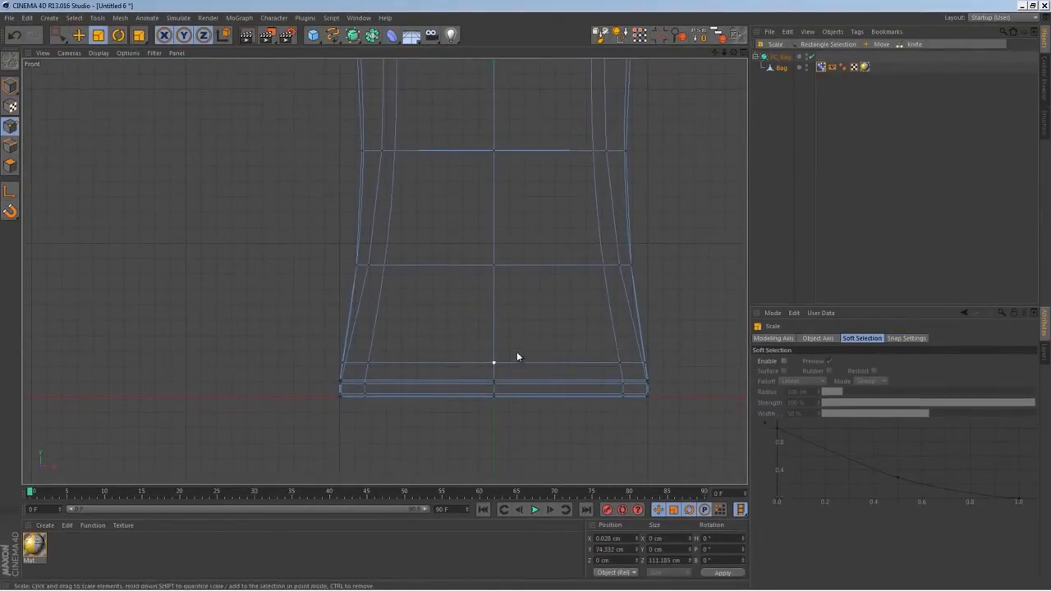
{"action": "left_click_drag", "start_coordinate": [526, 354], "coordinate": [472, 376]}
{"action": "key", "text": "space"}
{"action": "middle_click", "coordinate": [508, 370]}
{"action": "middle_click", "coordinate": [281, 197]}
{"action": "left_click_drag", "start_coordinate": [421, 336], "coordinate": [33, 287], "text": "alt"}
{"action": "key", "text": "t"}
{"action": "middle_click_drag", "start_coordinate": [336, 327], "coordinate": [385, 271], "text": "alt"}
{"action": "mouse_move", "coordinate": [335, 332]}
{"action": "left_mouse_down", "text": "alt"}
{"action": "mouse_move", "coordinate": [386, 271]}
{"action": "mouse_move", "coordinate": [453, 296]}
{"action": "mouse_move", "coordinate": [320, 325]}
{"action": "left_mouse_up", "text": "alt"}
{"action": "mouse_move", "coordinate": [456, 328]}
{"action": "left_mouse_down", "text": "alt"}
{"action": "mouse_move", "coordinate": [406, 309]}
{"action": "mouse_move", "coordinate": [361, 310]}
{"action": "mouse_move", "coordinate": [206, 276]}
{"action": "mouse_move", "coordinate": [417, 385]}
{"action": "mouse_move", "coordinate": [340, 400]}
{"action": "mouse_move", "coordinate": [255, 373]}
{"action": "mouse_move", "coordinate": [401, 368]}
{"action": "mouse_move", "coordinate": [474, 329]}
{"action": "left_mouse_up", "text": "alt"}
Deselect the bag and render the perspective view to check the front of the open pose
{"action": "left_click", "coordinate": [800, 247]}
{"action": "left_click_drag", "start_coordinate": [496, 236], "coordinate": [436, 236], "text": "alt"}
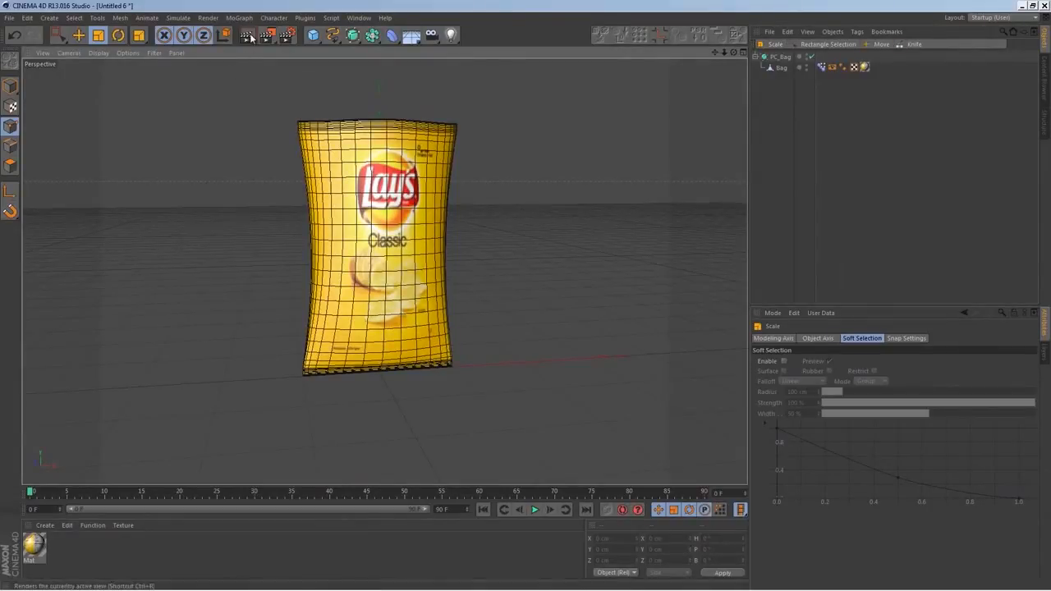
{"action": "key", "text": "ctrl+r"}
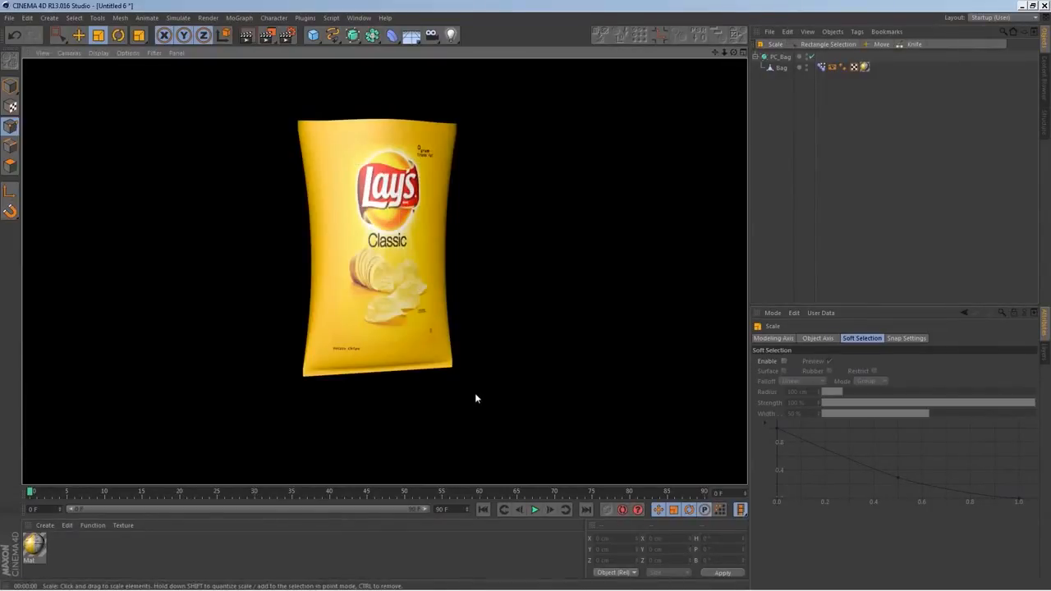
{"action": "mouse_move", "coordinate": [416, 339]}
{"action": "left_mouse_down", "text": "alt"}
{"action": "mouse_move", "coordinate": [441, 368]}
{"action": "mouse_move", "coordinate": [427, 356]}
{"action": "left_mouse_up", "text": "alt"}
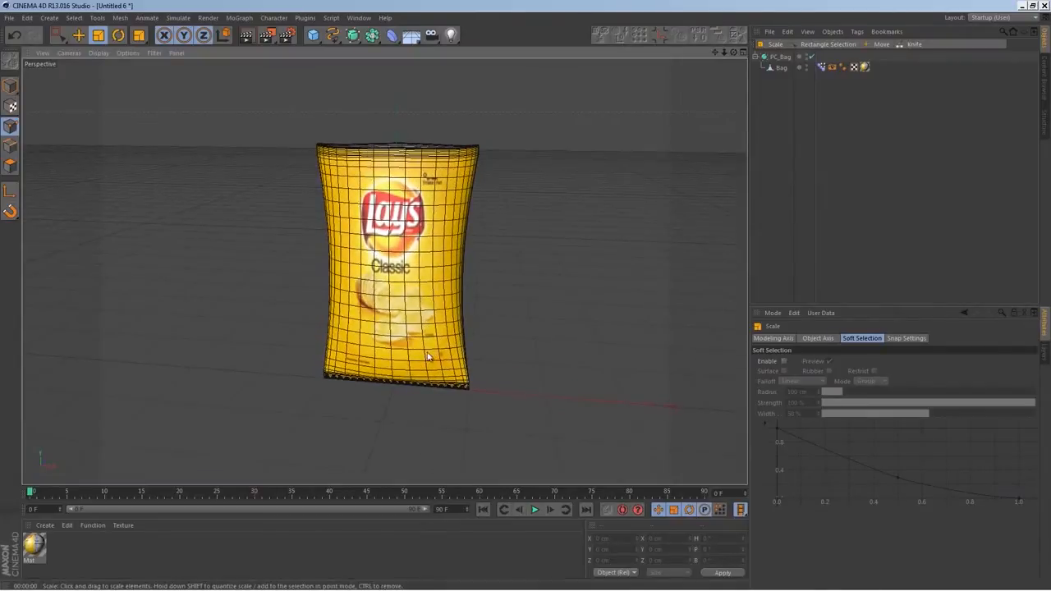
Select the Bag's center and inner side points on the loop below the top seam and scale them apart along X to about 156 cm
{"action": "middle_click", "coordinate": [427, 357]}
{"action": "middle_click", "coordinate": [525, 361]}
{"action": "scroll", "coordinate": [517, 332], "scroll_direction": "up", "scroll_amount": 2}
{"action": "middle_click", "coordinate": [533, 337]}
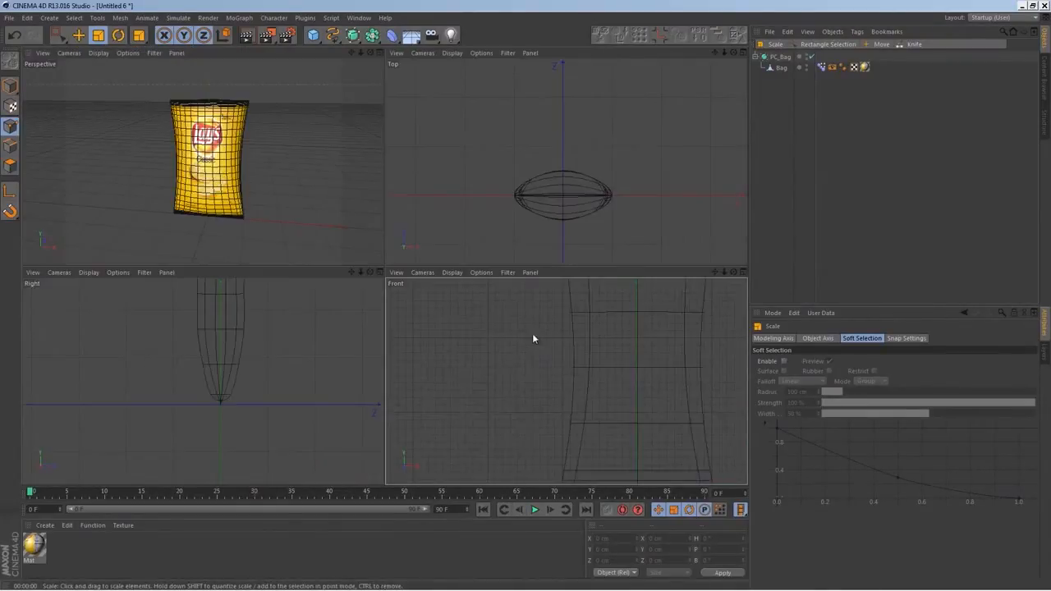
{"action": "left_click", "coordinate": [780, 68]}
{"action": "middle_click_drag", "start_coordinate": [566, 369], "coordinate": [519, 402], "text": "alt"}
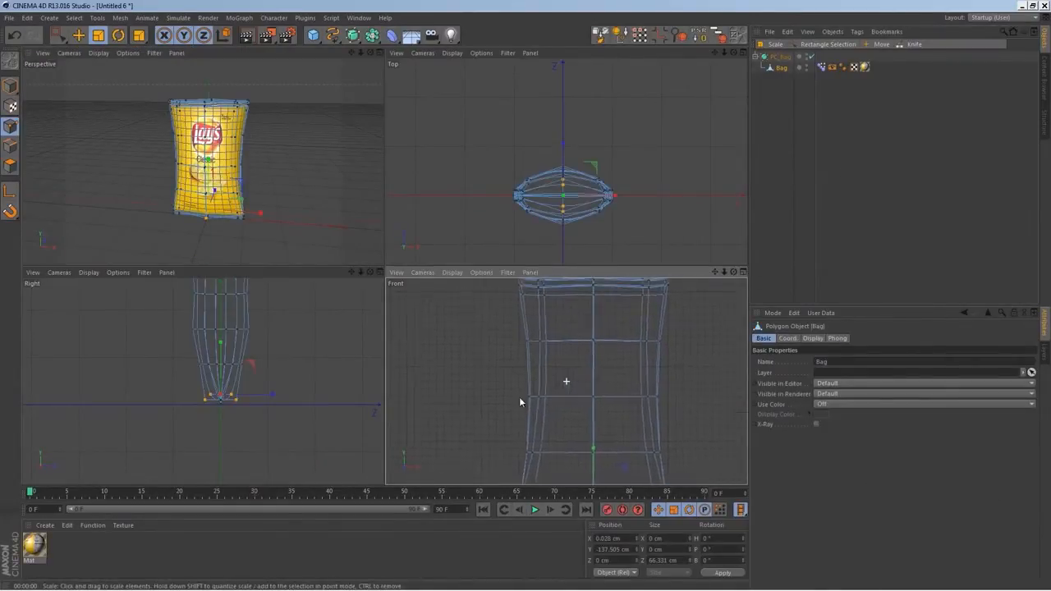
{"action": "key", "text": "0"}
{"action": "left_click_drag", "start_coordinate": [646, 335], "coordinate": [546, 372]}
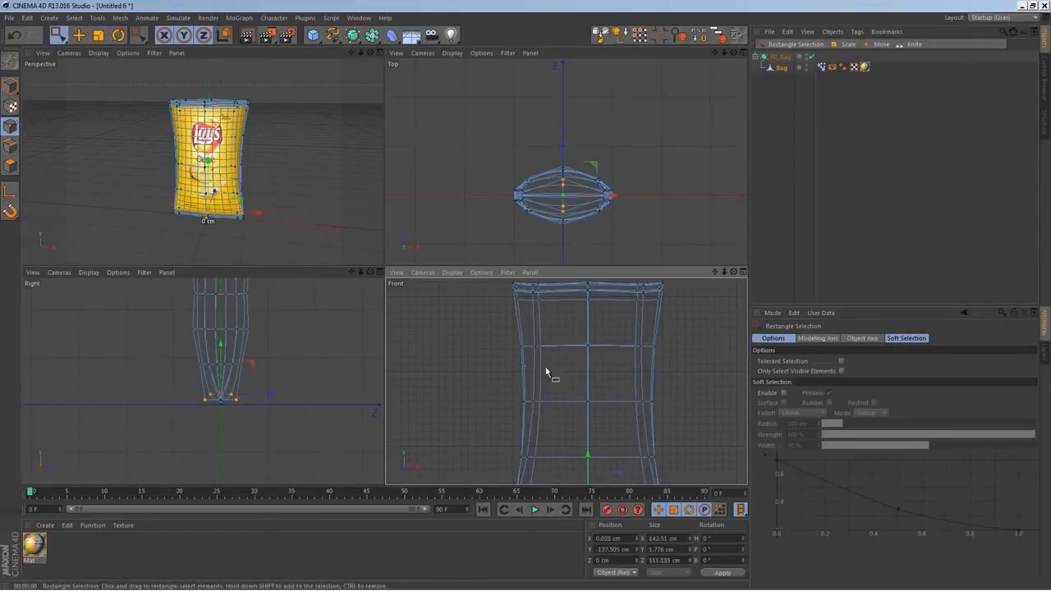
{"action": "key", "text": "t"}
{"action": "left_click_drag", "start_coordinate": [639, 351], "coordinate": [647, 351]}
Inspect the bag from an angle and render the perspective view to check its side and open top
{"action": "left_click_drag", "start_coordinate": [266, 201], "coordinate": [265, 173], "text": "alt"}
{"action": "left_click", "coordinate": [767, 114]}
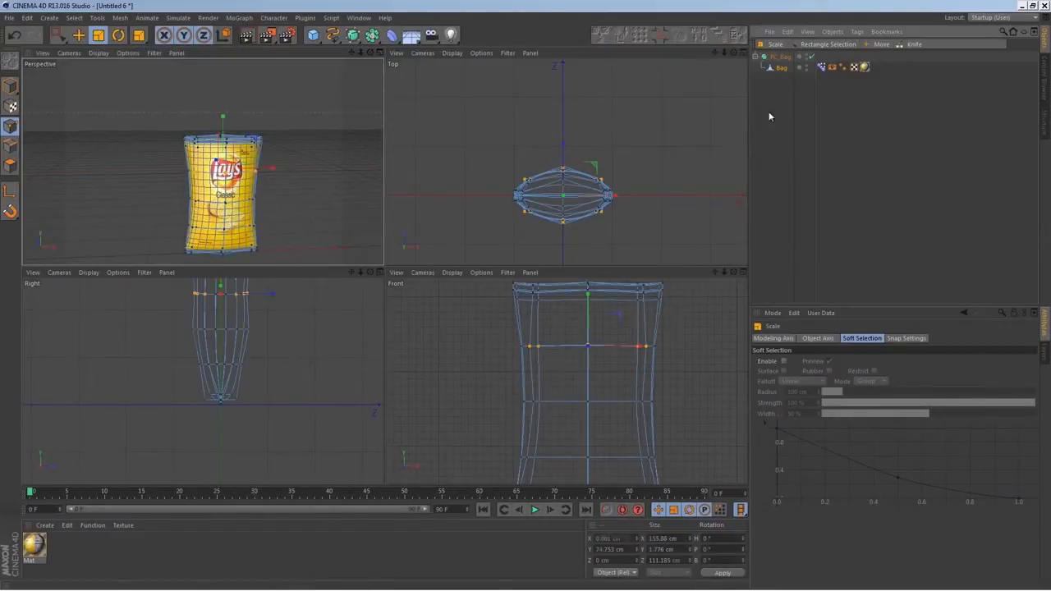
{"action": "left_click", "coordinate": [781, 67]}
{"action": "left_click_drag", "start_coordinate": [197, 212], "coordinate": [234, 187], "text": "alt"}
{"action": "middle_click", "coordinate": [234, 187]}
{"action": "mouse_move", "coordinate": [543, 347]}
{"action": "left_mouse_down", "text": "alt"}
{"action": "mouse_move", "coordinate": [486, 343]}
{"action": "mouse_move", "coordinate": [517, 326]}
{"action": "mouse_move", "coordinate": [547, 351]}
{"action": "left_mouse_up", "text": "alt"}
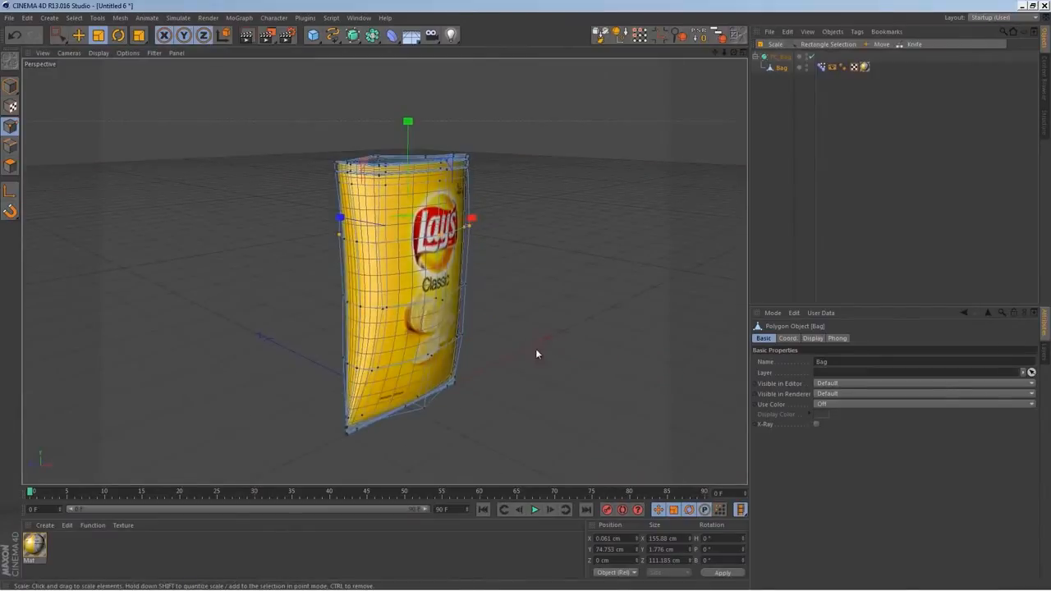
{"action": "left_click", "coordinate": [811, 163]}
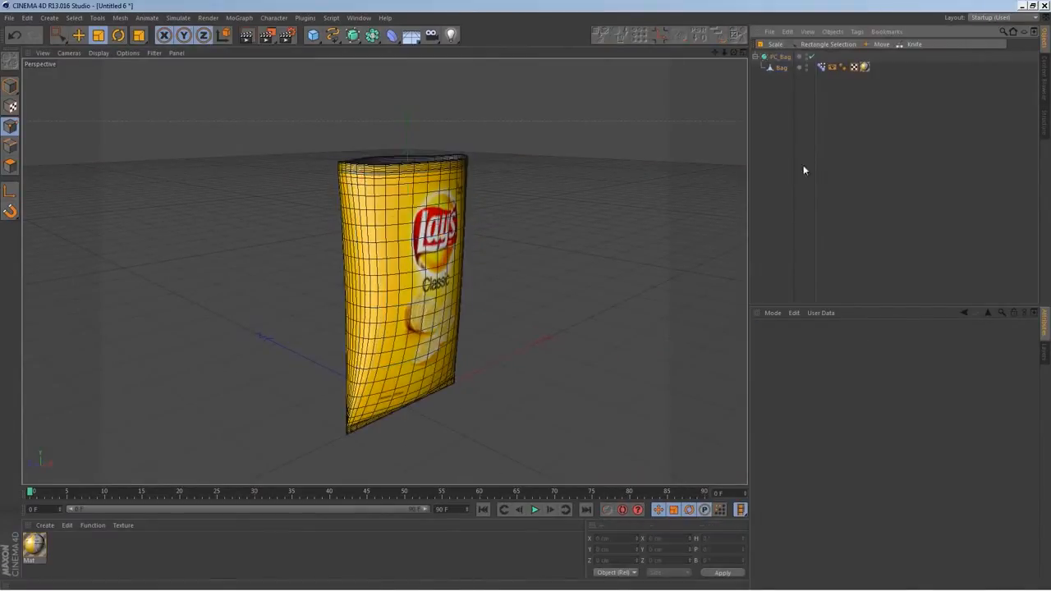
{"action": "left_click_drag", "start_coordinate": [451, 283], "coordinate": [450, 302], "text": "alt"}
{"action": "left_click", "coordinate": [248, 37]}
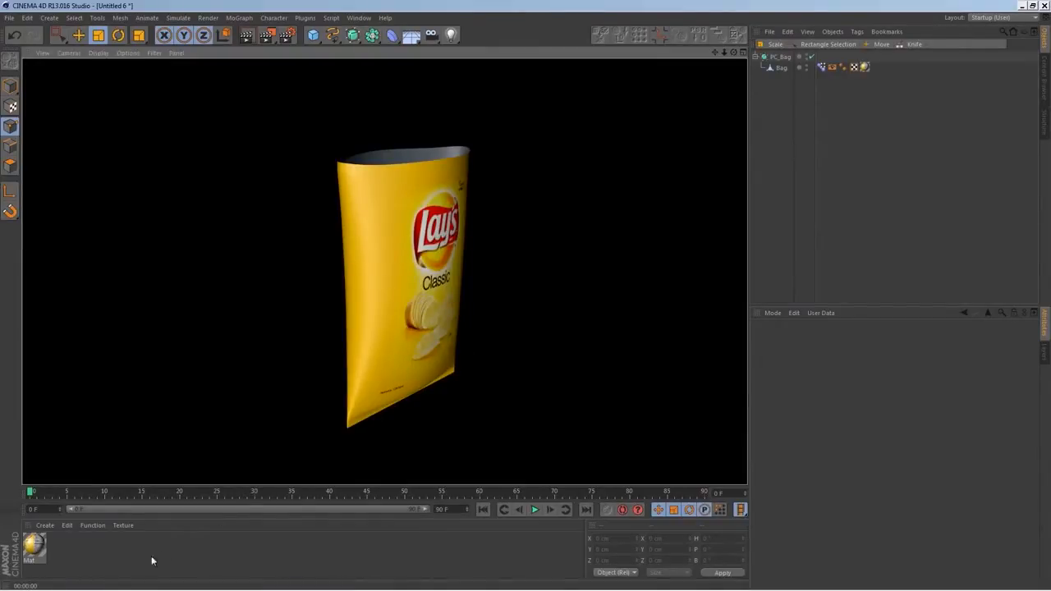
Enable the Bump channel of the bag material and load a Noise shader as its texture
{"action": "left_click", "coordinate": [34, 550]}
{"action": "double_click", "coordinate": [34, 549]}
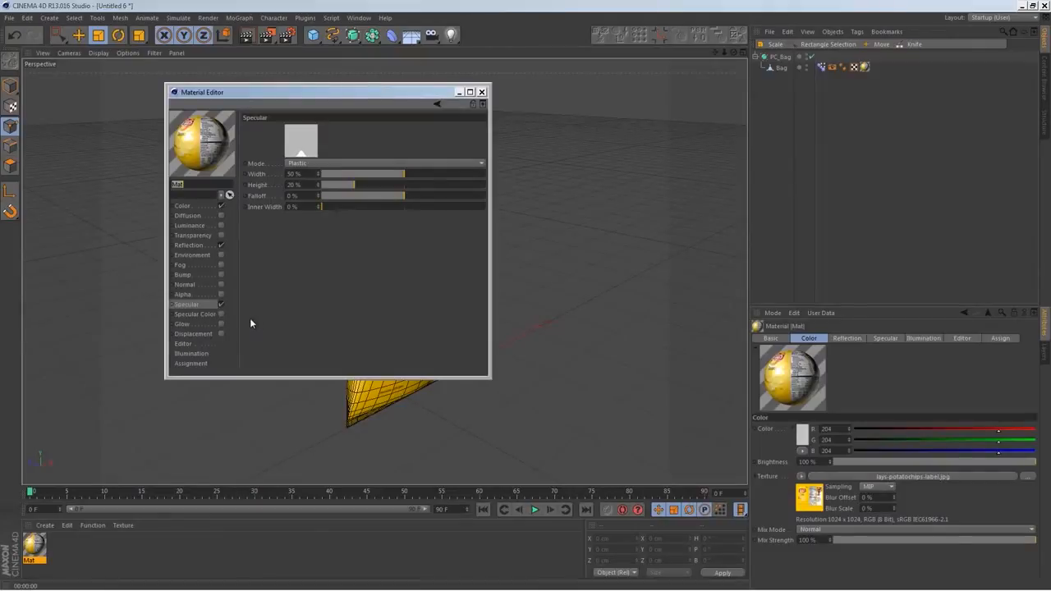
{"action": "left_click", "coordinate": [195, 275]}
{"action": "left_click", "coordinate": [220, 274]}
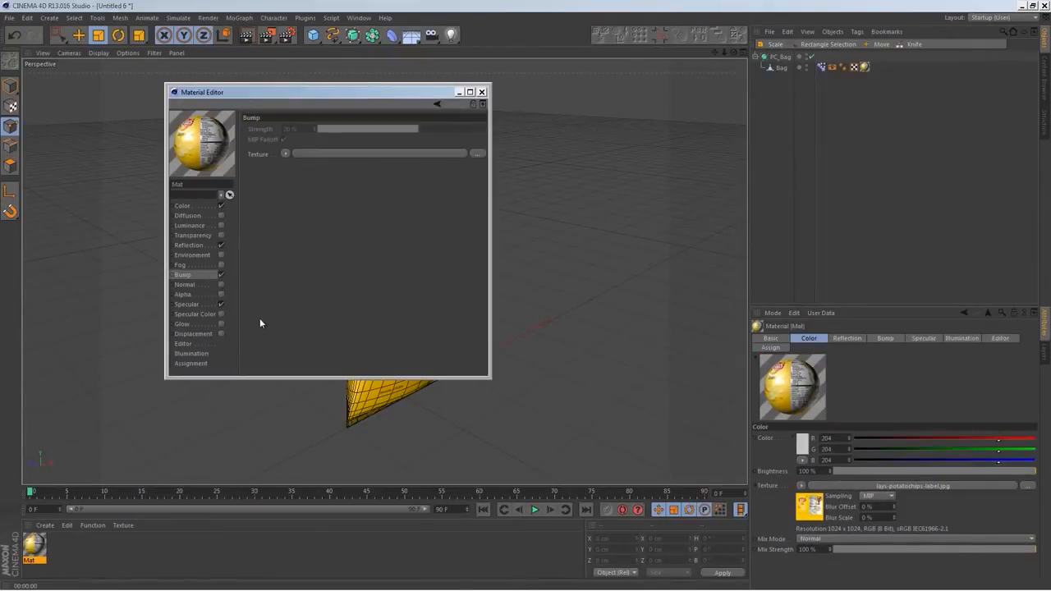
{"action": "left_click", "coordinate": [285, 154]}
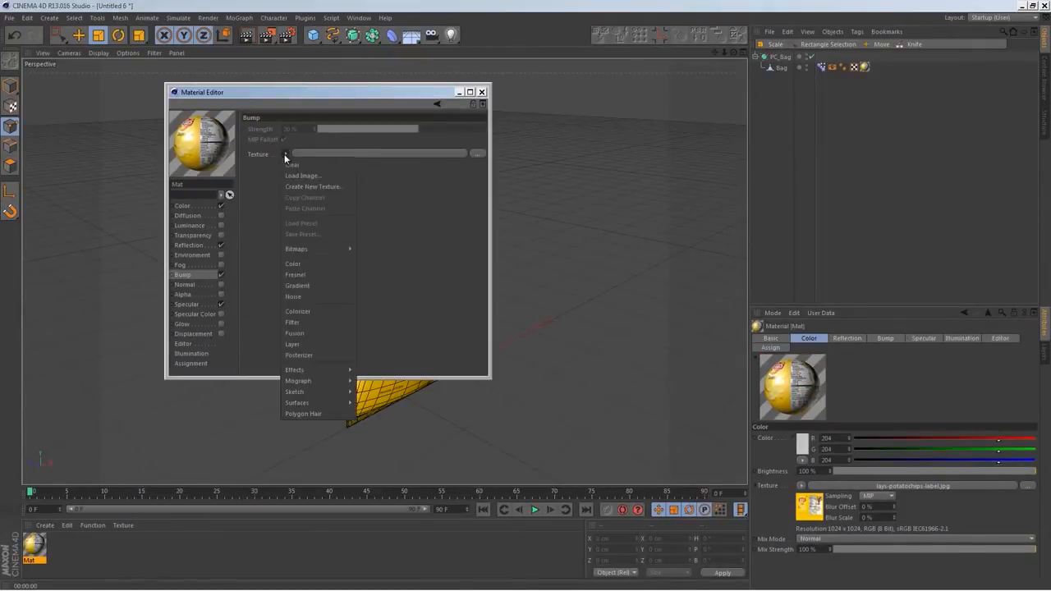
{"action": "left_click", "coordinate": [325, 297]}
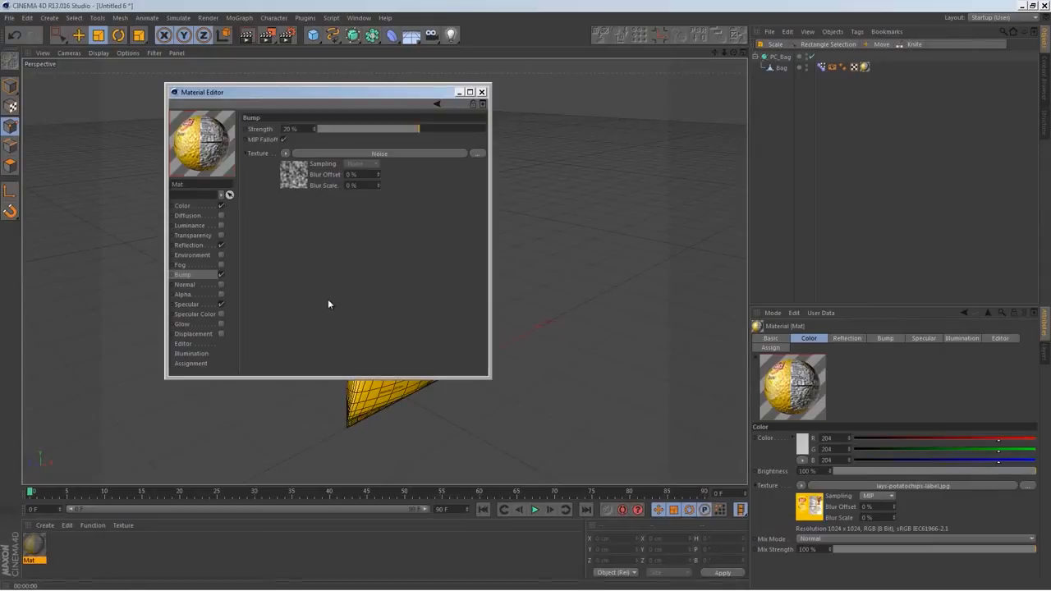
Set the bump noise's Relative Scale to 500% on all three axes
{"action": "left_click", "coordinate": [375, 154]}
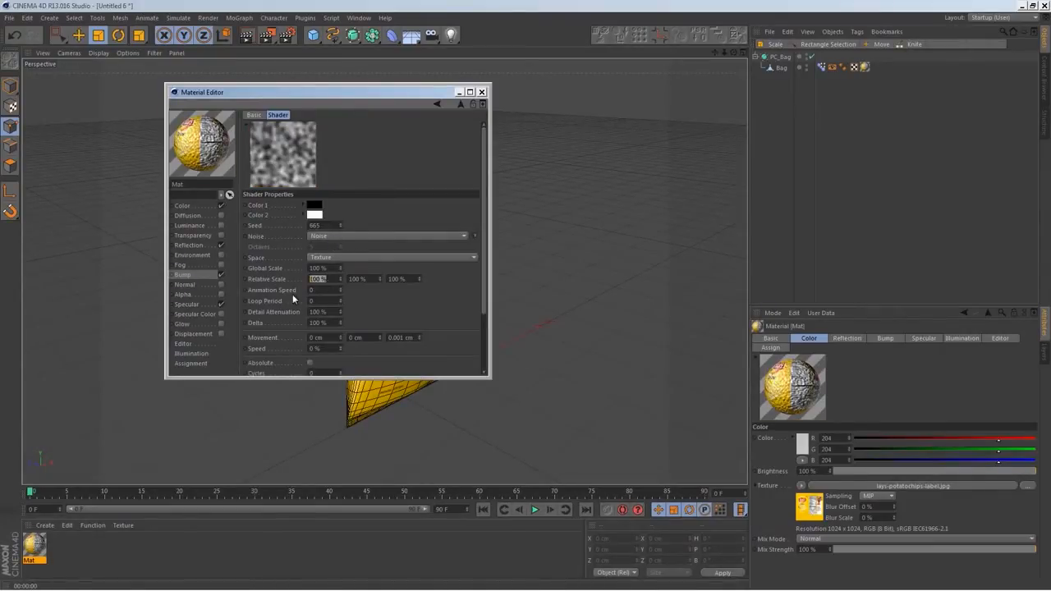
{"action": "key", "text": "Tab"}
{"action": "type", "text": "500"}
{"action": "key", "text": "Tab"}
{"action": "type", "text": "500"}
{"action": "key", "text": "Return"}
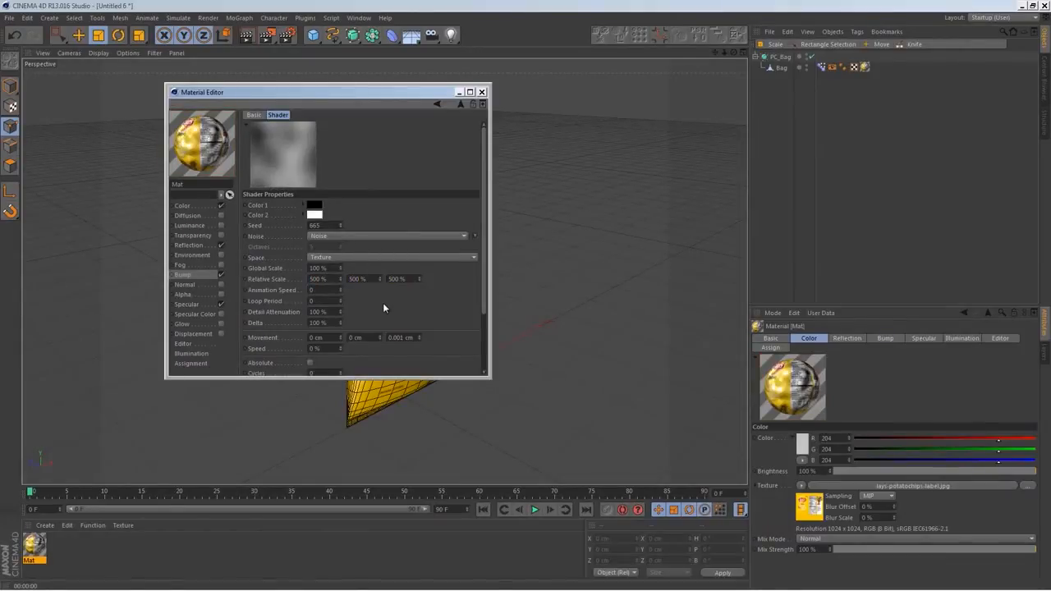
Set the bump noise's Color 1 to gray RGB 171 and render the view to check the wrinkles
{"action": "left_click", "coordinate": [314, 208]}
{"action": "left_click_drag", "start_coordinate": [258, 208], "coordinate": [248, 191]}
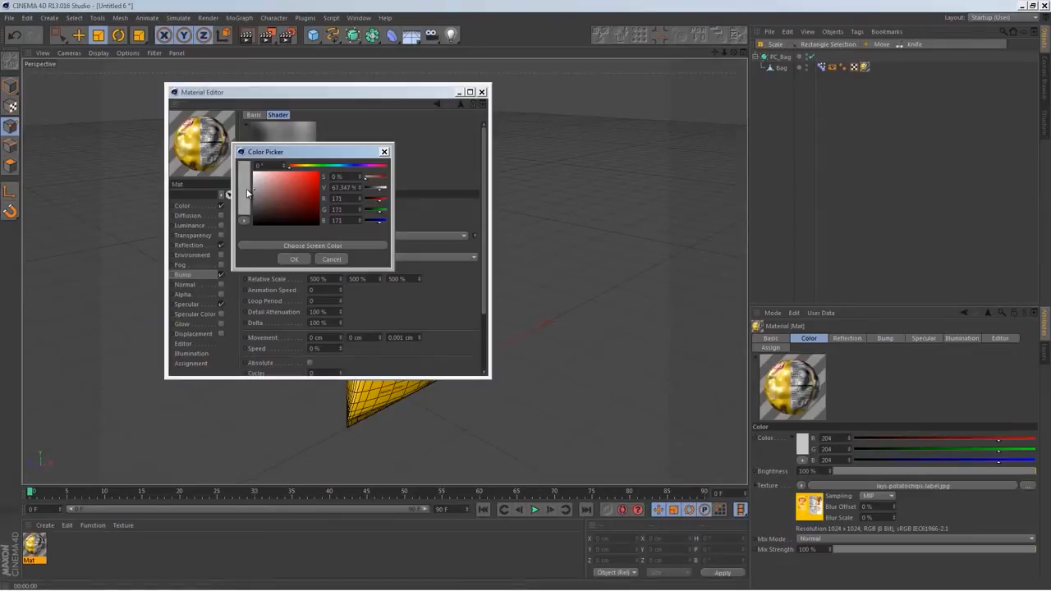
{"action": "left_click", "coordinate": [293, 259]}
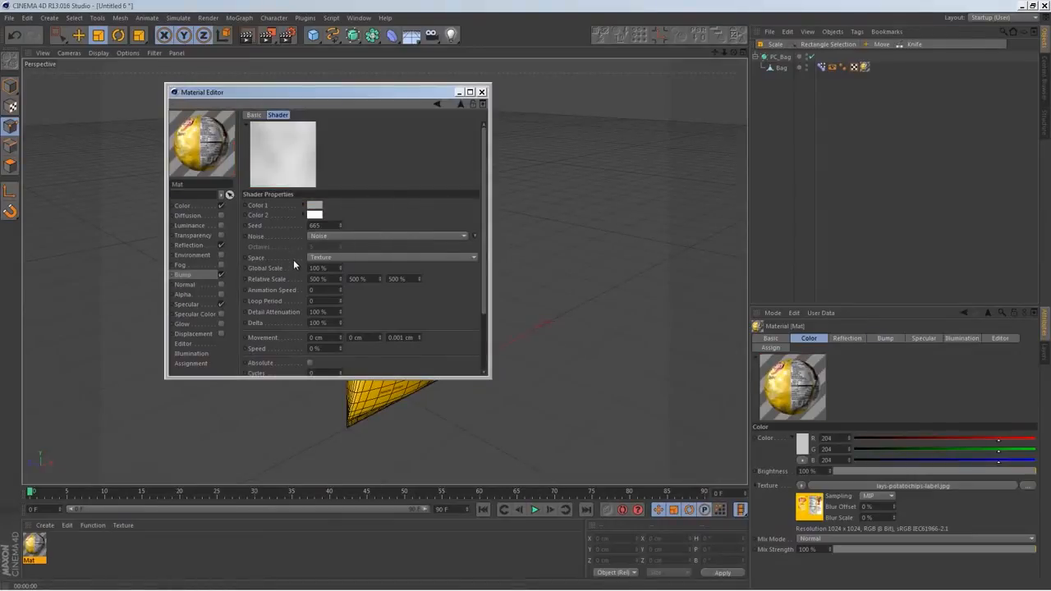
{"action": "left_click", "coordinate": [482, 92]}
{"action": "left_click", "coordinate": [246, 35]}
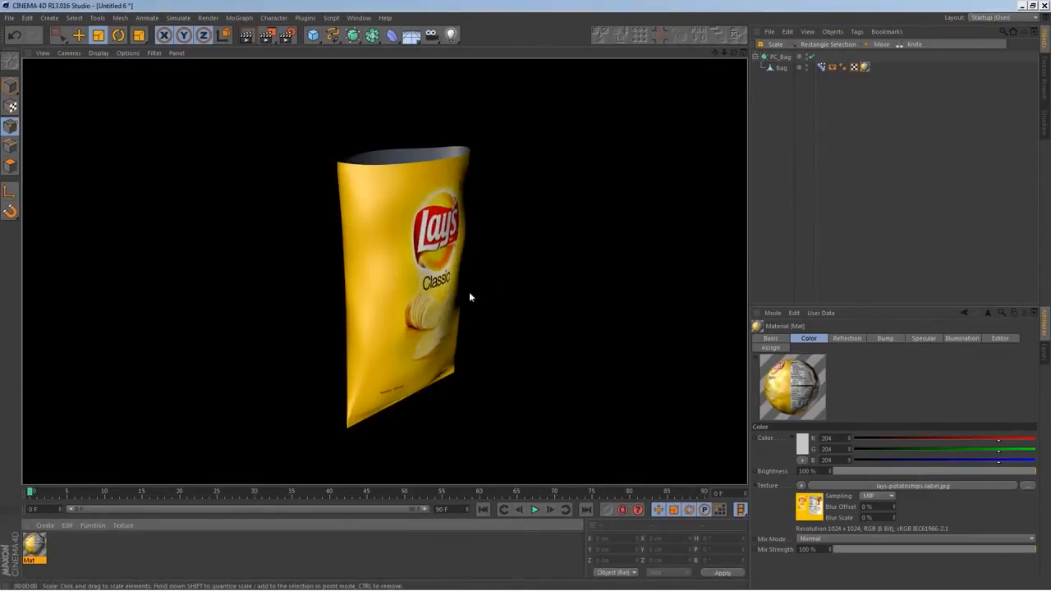
{"action": "left_click_drag", "start_coordinate": [473, 345], "coordinate": [421, 310], "text": "alt"}
Lighten the bump noise's Color 1 to about RGB 189 gray and render the bag again
{"action": "double_click", "coordinate": [35, 544]}
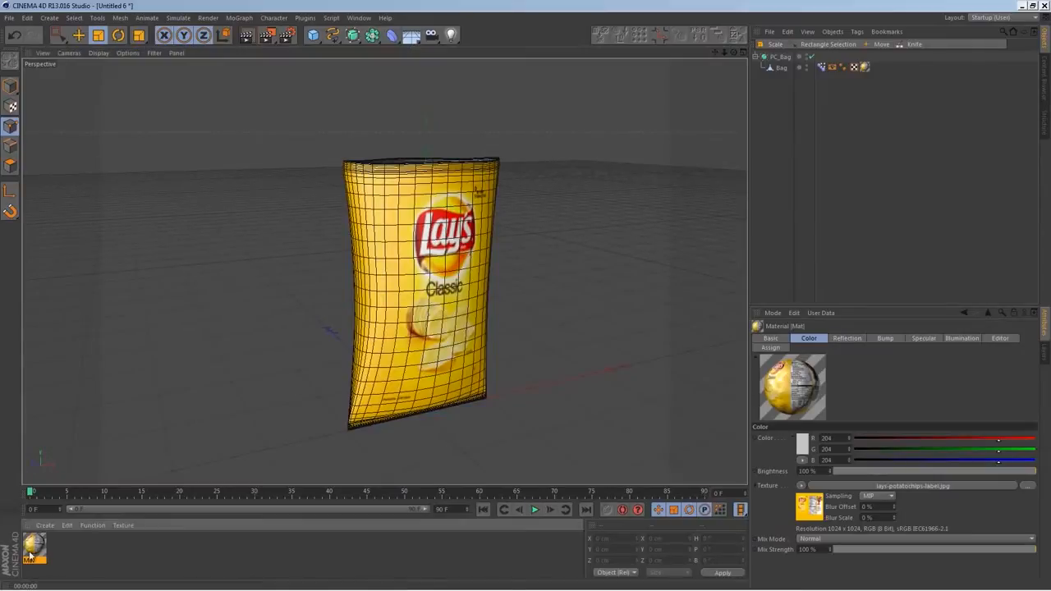
{"action": "left_click", "coordinate": [290, 164]}
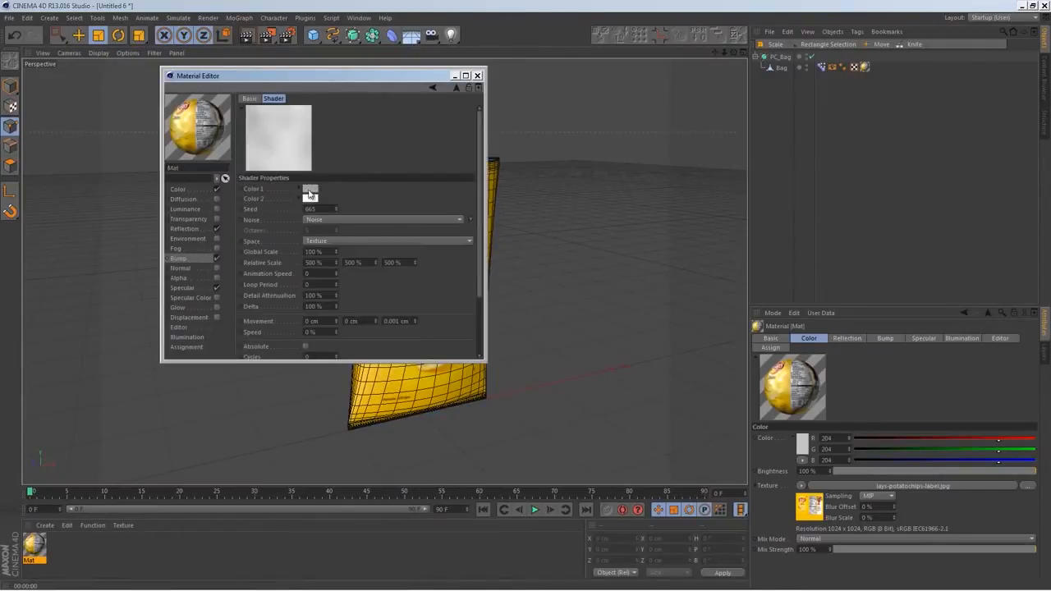
{"action": "left_click", "coordinate": [310, 192]}
{"action": "left_click", "coordinate": [239, 171]}
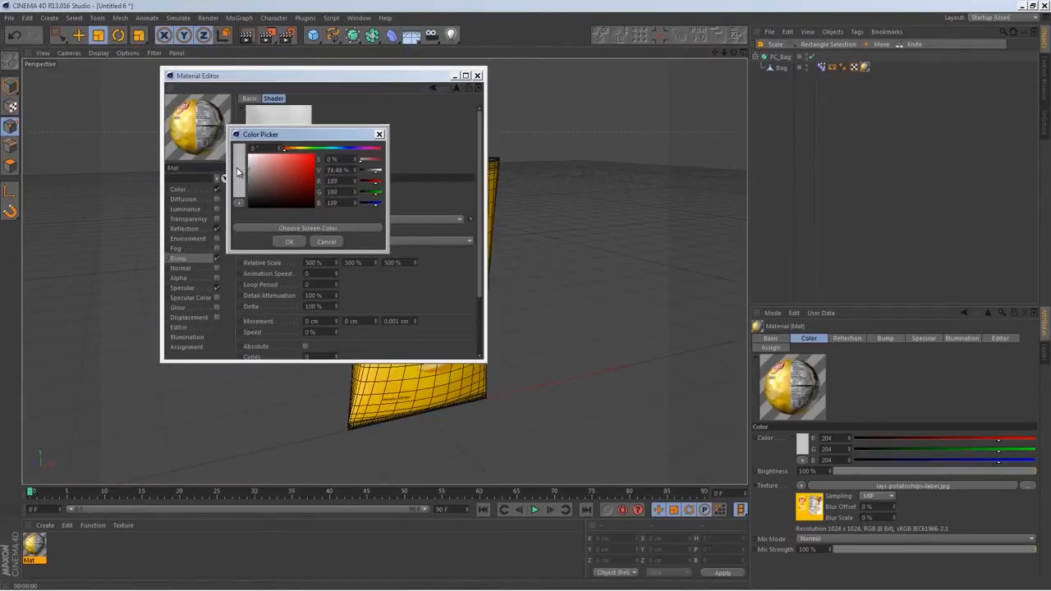
{"action": "left_click", "coordinate": [289, 242]}
{"action": "left_click", "coordinate": [477, 74]}
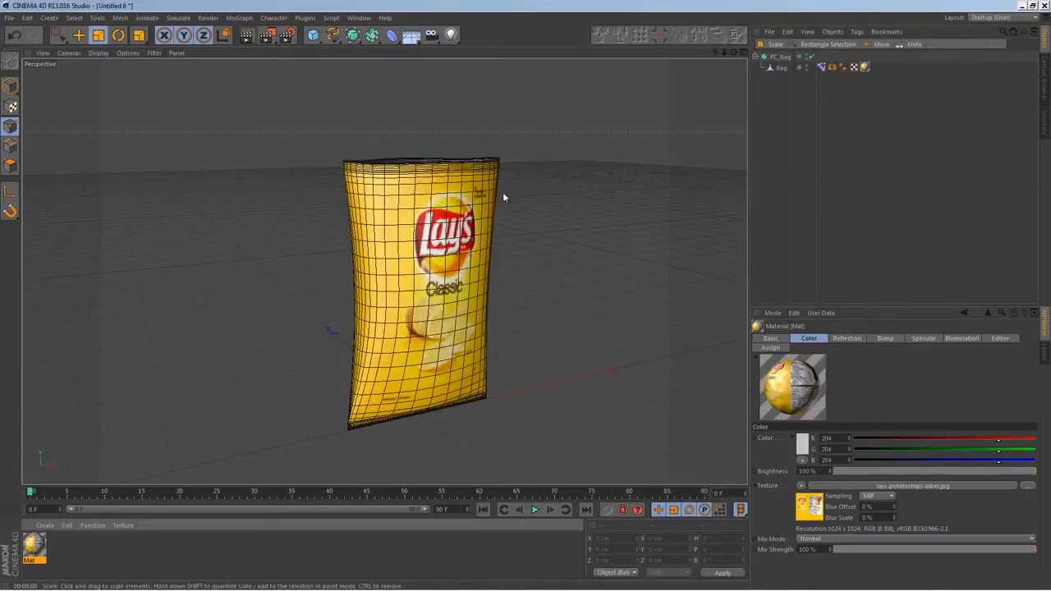
{"action": "left_click", "coordinate": [247, 36]}
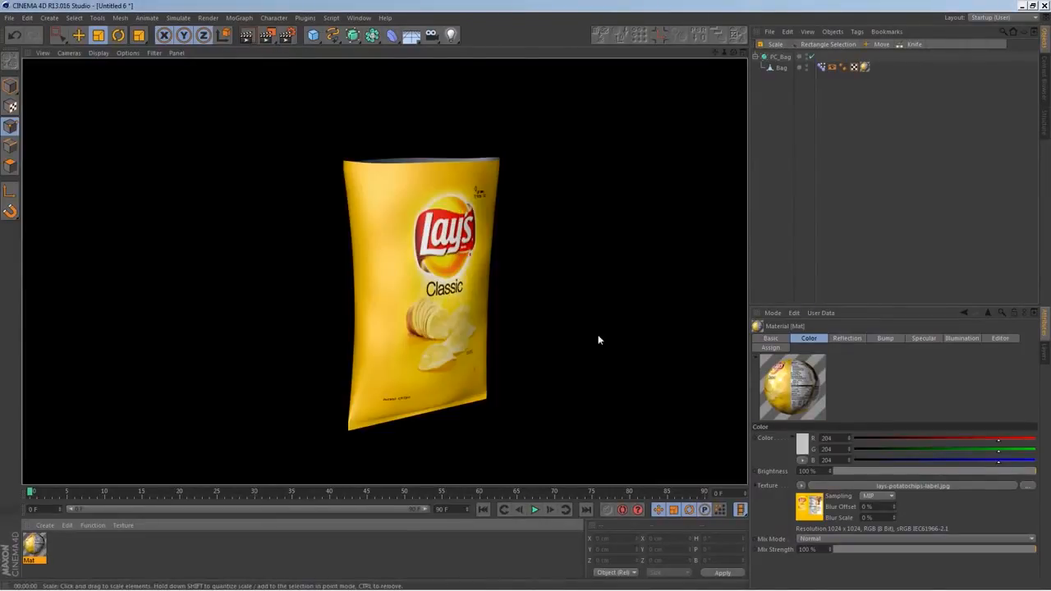
{"action": "left_click_drag", "start_coordinate": [493, 403], "coordinate": [334, 382], "text": "alt"}
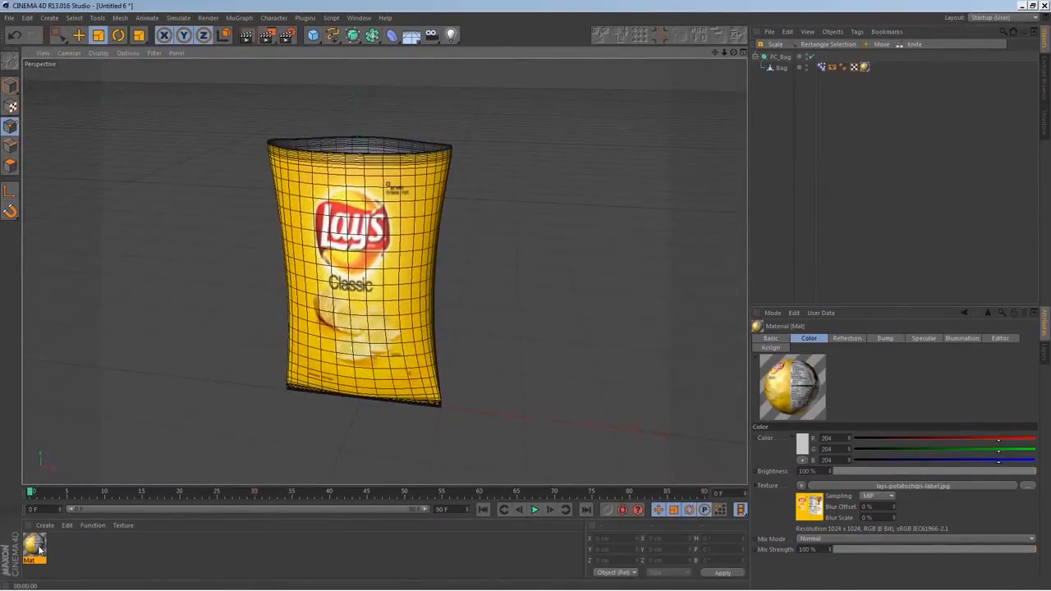
Lighten the bag material's bump noise Color 1 to about RGB 205 gray and render the view to check the wrinkles
{"action": "double_click", "coordinate": [37, 547]}
{"action": "left_click", "coordinate": [292, 158]}
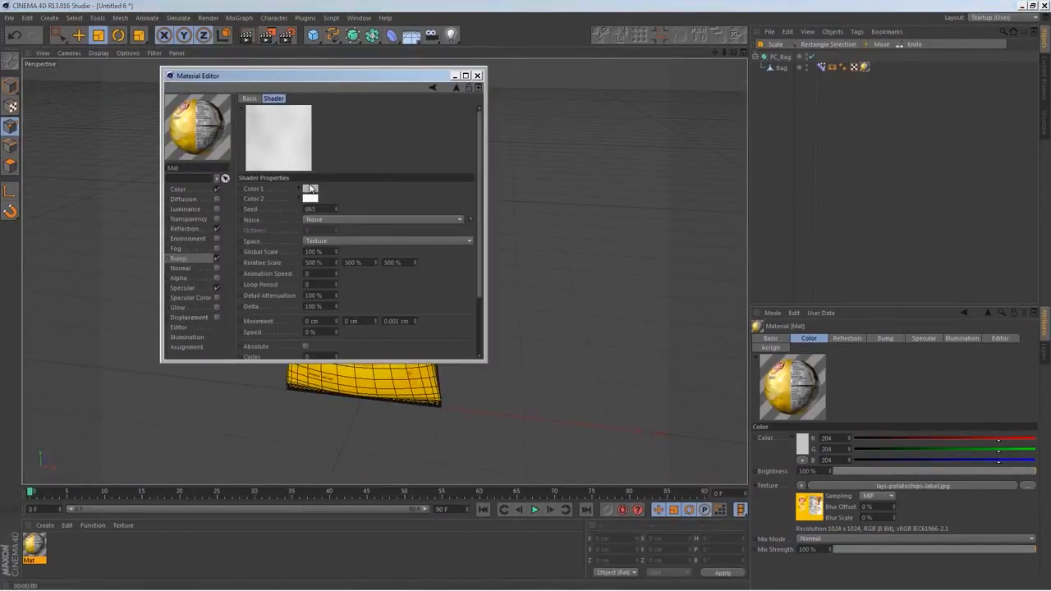
{"action": "left_click", "coordinate": [301, 166]}
{"action": "left_click_drag", "start_coordinate": [251, 158], "coordinate": [249, 158]}
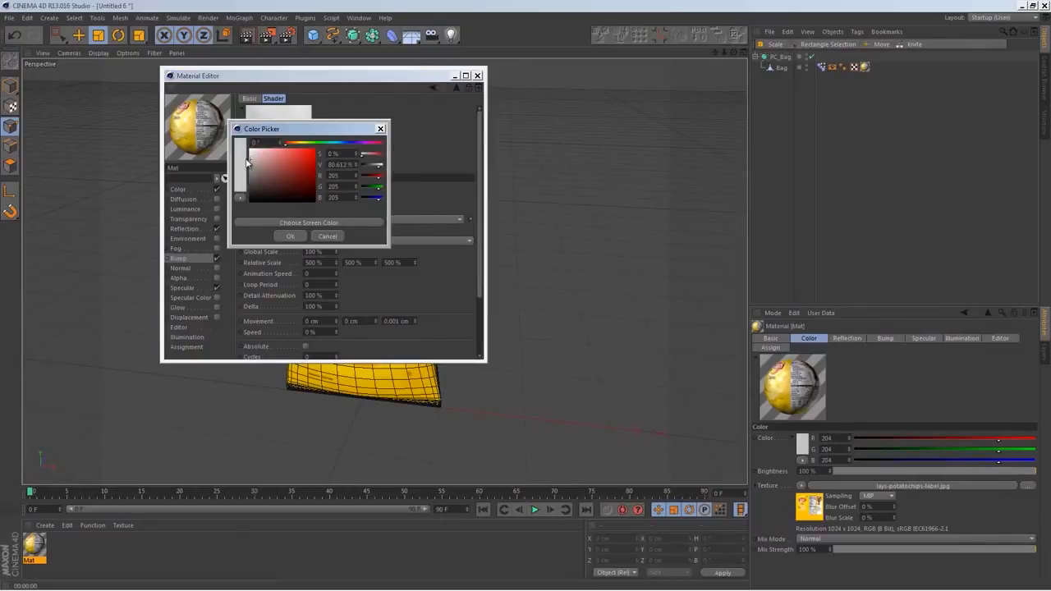
{"action": "left_click", "coordinate": [290, 236]}
{"action": "left_click", "coordinate": [478, 76]}
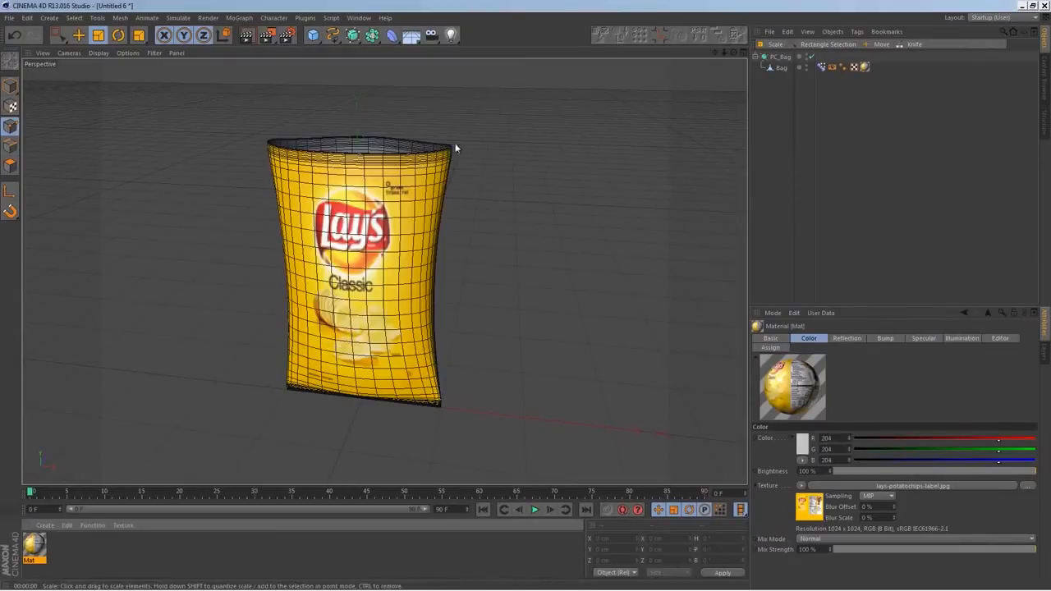
{"action": "left_click_drag", "start_coordinate": [388, 230], "coordinate": [451, 256], "text": "alt"}
{"action": "left_click", "coordinate": [247, 36]}
{"action": "left_click_drag", "start_coordinate": [493, 251], "coordinate": [449, 291], "text": "alt"}
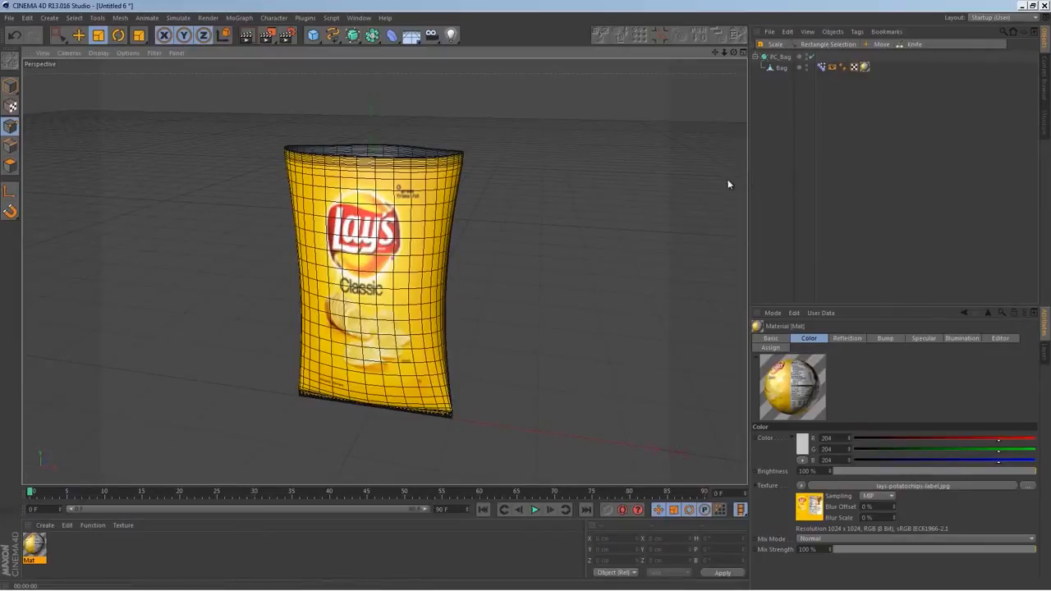
{"action": "left_click_drag", "start_coordinate": [441, 309], "coordinate": [386, 362], "text": "alt"}
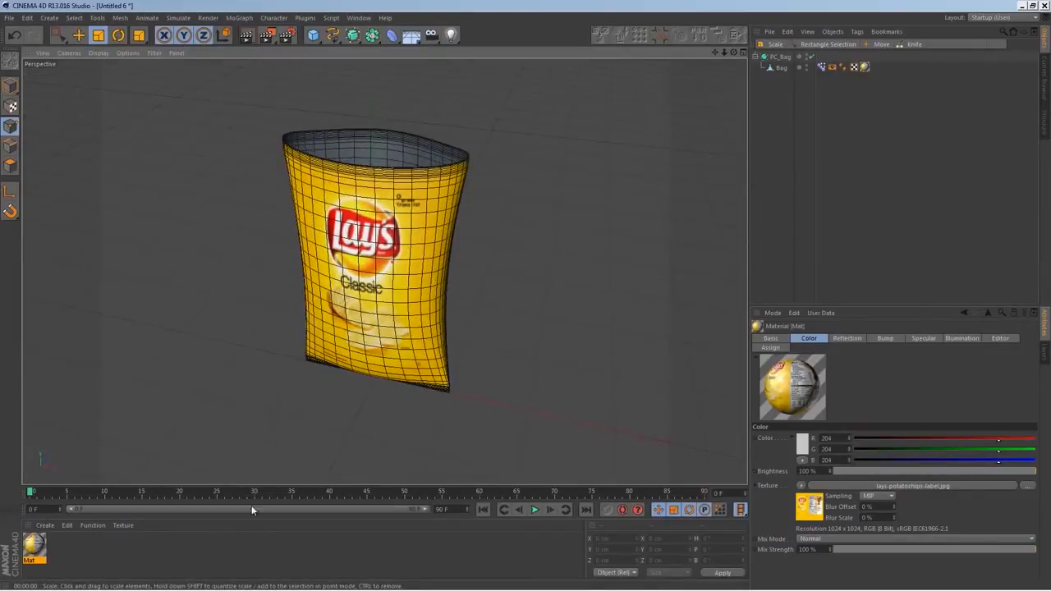
Create a second material for the bag's inside and load a Fresnel shader as its Color texture
{"action": "double_click", "coordinate": [137, 542]}
{"action": "double_click", "coordinate": [34, 543]}
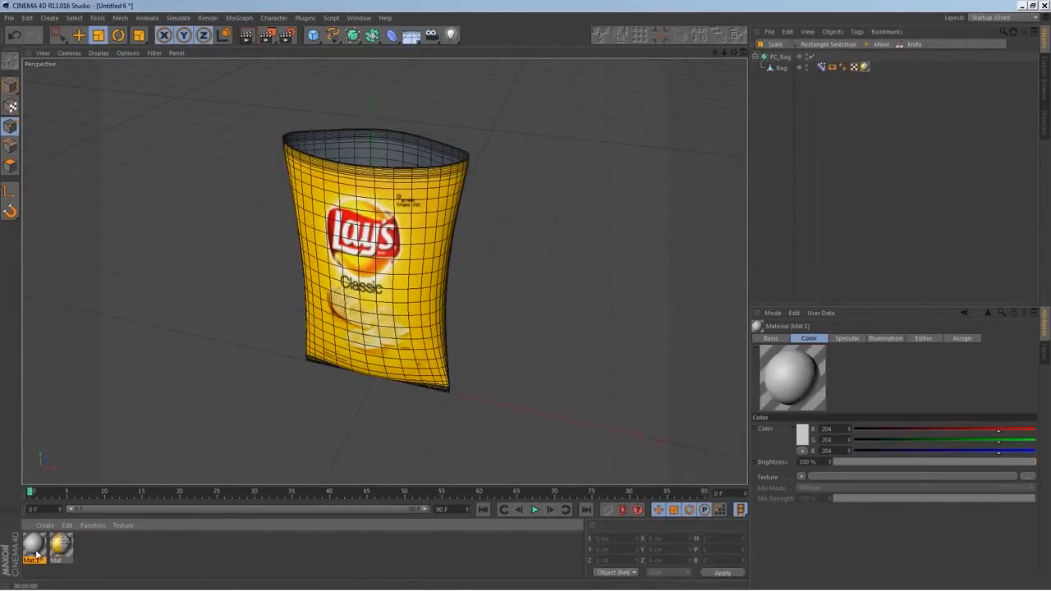
{"action": "left_click", "coordinate": [184, 192]}
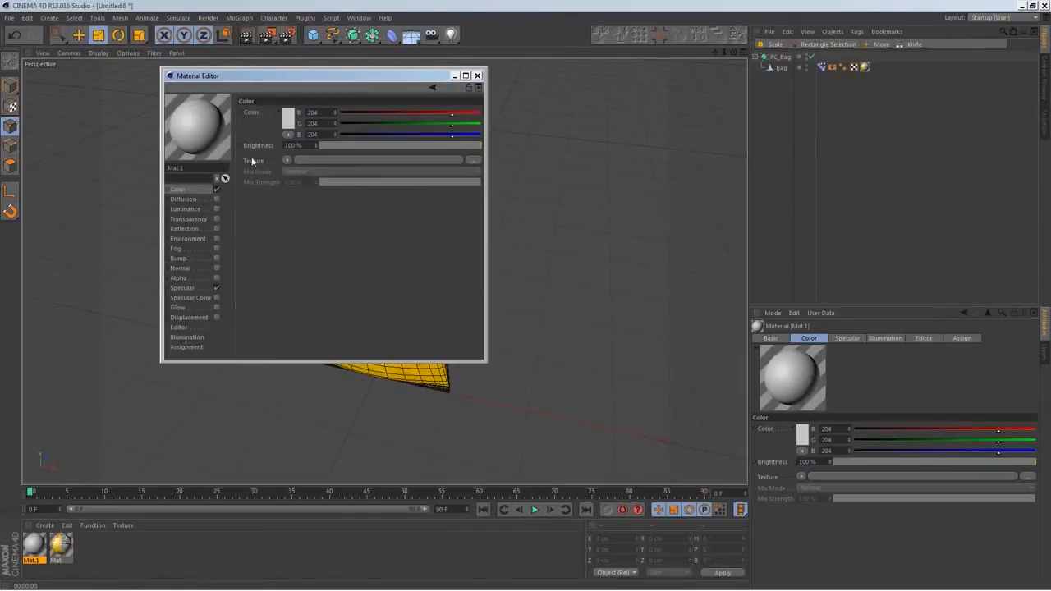
{"action": "left_click", "coordinate": [286, 159]}
{"action": "left_click", "coordinate": [324, 271]}
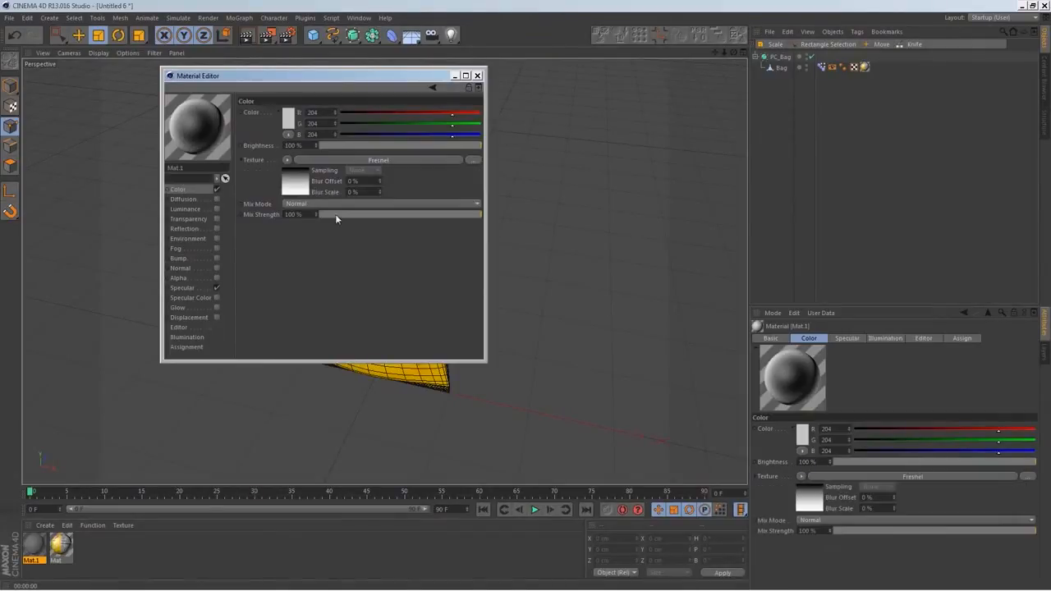
Change the black end of the Color channel's Fresnel gradient to a light gray
{"action": "left_click", "coordinate": [296, 188]}
{"action": "double_click", "coordinate": [283, 213]}
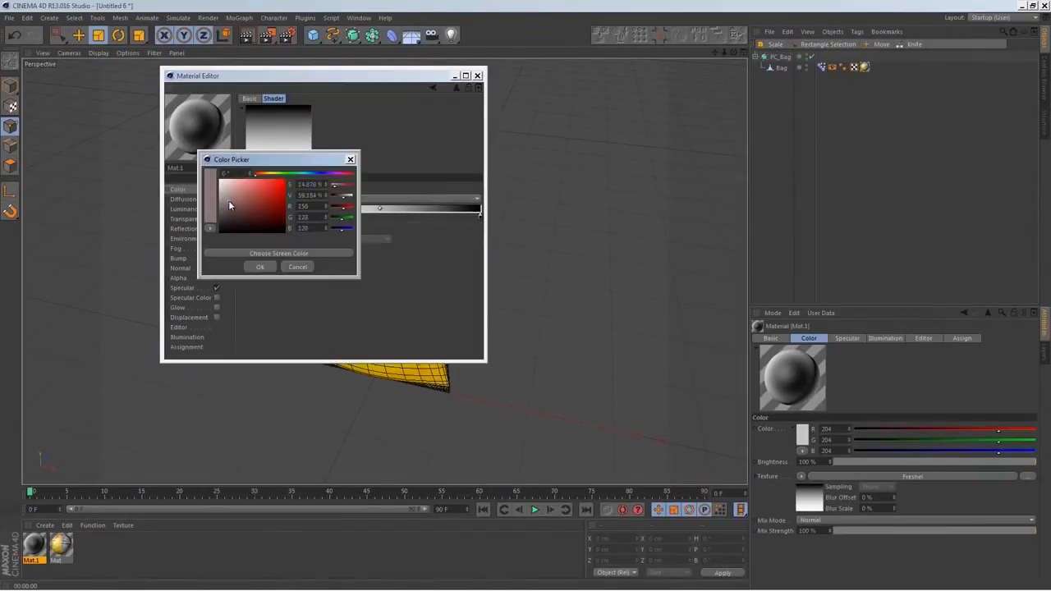
{"action": "left_click", "coordinate": [261, 268]}
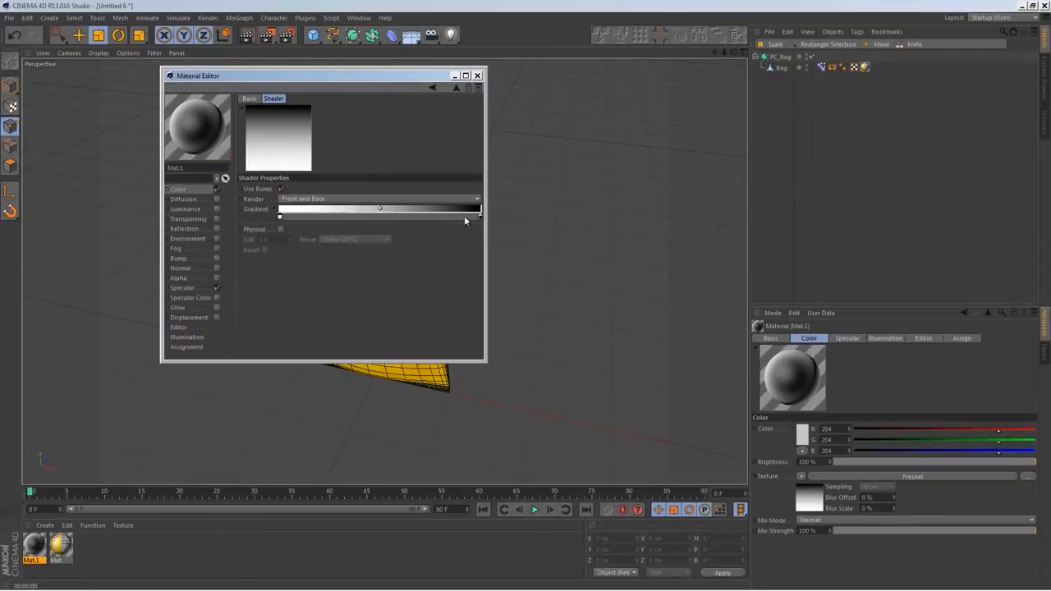
{"action": "double_click", "coordinate": [482, 218]}
{"action": "left_click_drag", "start_coordinate": [436, 193], "coordinate": [412, 189]}
{"action": "left_click", "coordinate": [462, 267]}
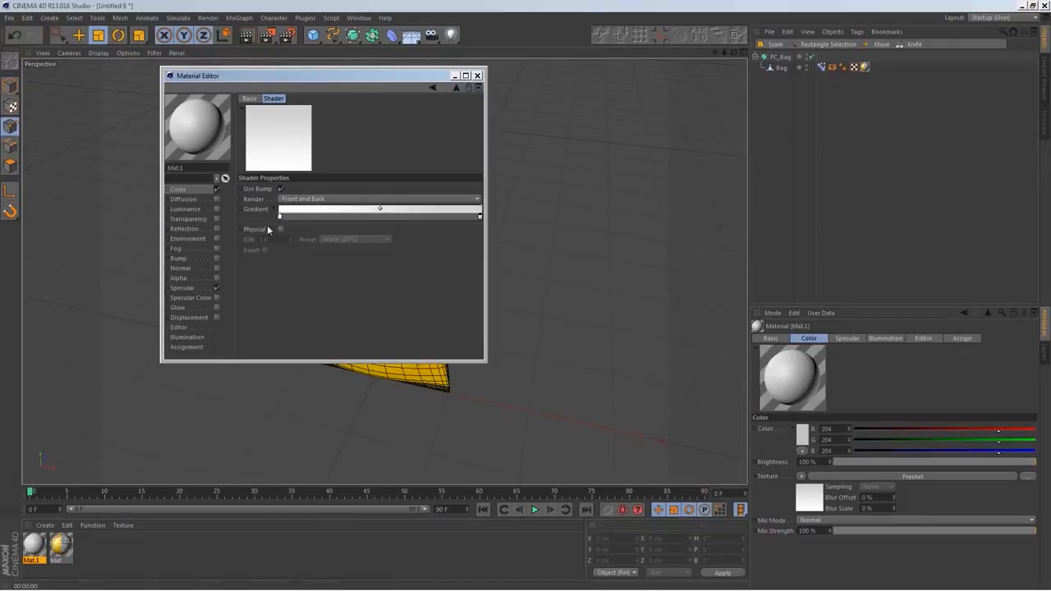
Enable the new material's Reflection channel and set its Blurriness to 5%
{"action": "left_click", "coordinate": [216, 229]}
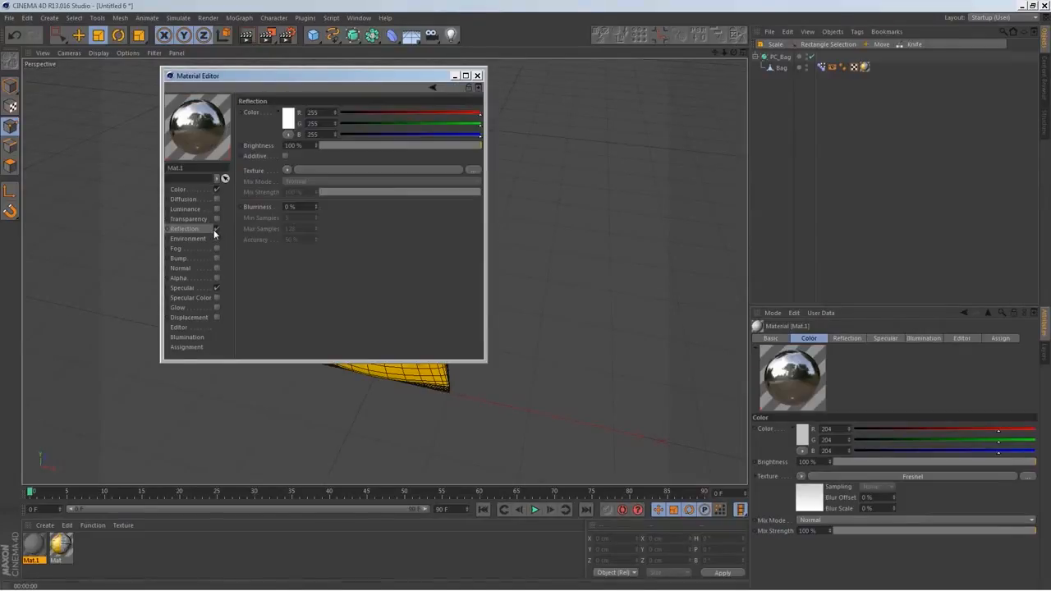
{"action": "left_click_drag", "start_coordinate": [295, 205], "coordinate": [267, 212]}
{"action": "type", "text": "5"}
{"action": "key", "text": "Return"}
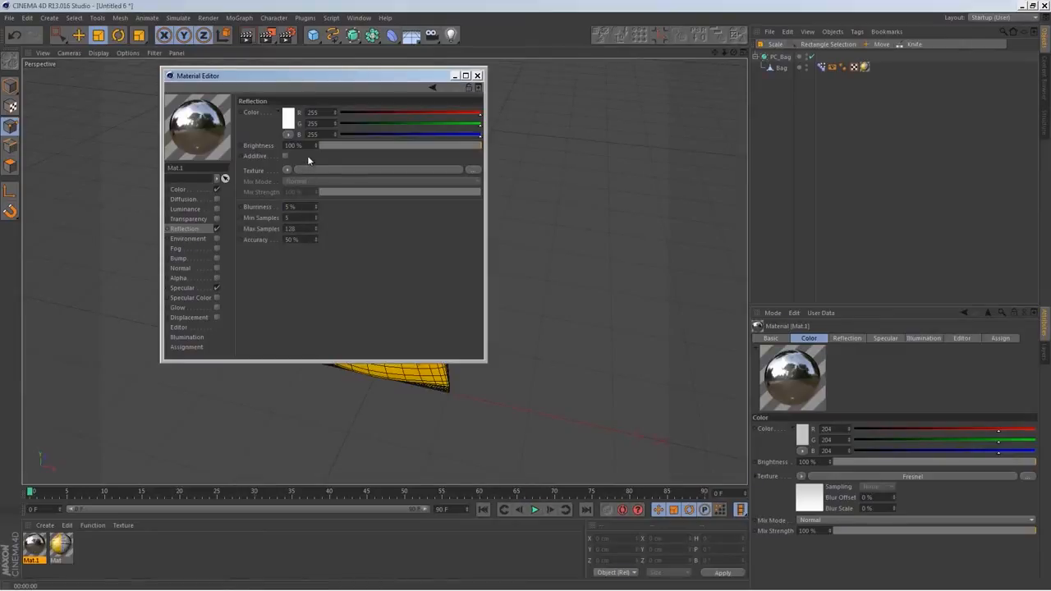
Load a Fresnel shader as the Reflection texture and set both Brightness and Mix Strength to 40%
{"action": "left_click", "coordinate": [286, 170]}
{"action": "left_click", "coordinate": [320, 289]}
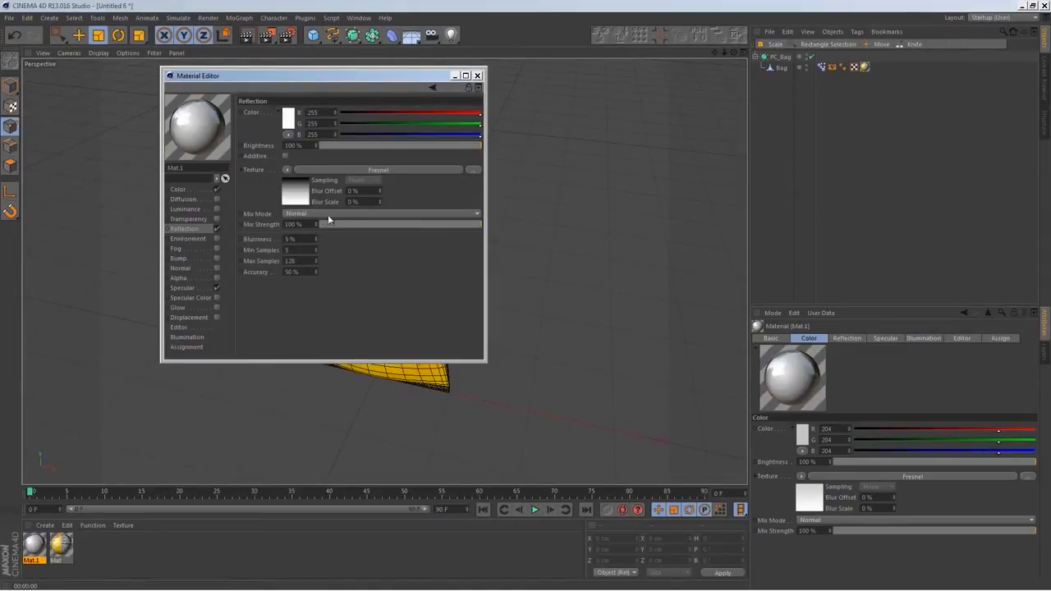
{"action": "left_click_drag", "start_coordinate": [304, 145], "coordinate": [244, 158]}
{"action": "type", "text": "40"}
{"action": "key", "text": "Return"}
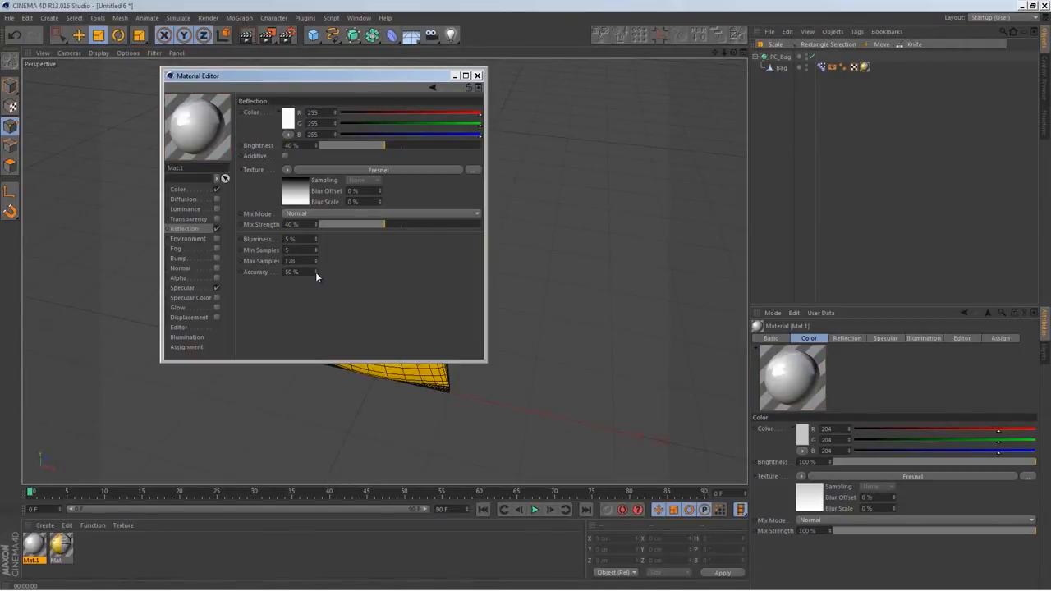
{"action": "left_click", "coordinate": [215, 288]}
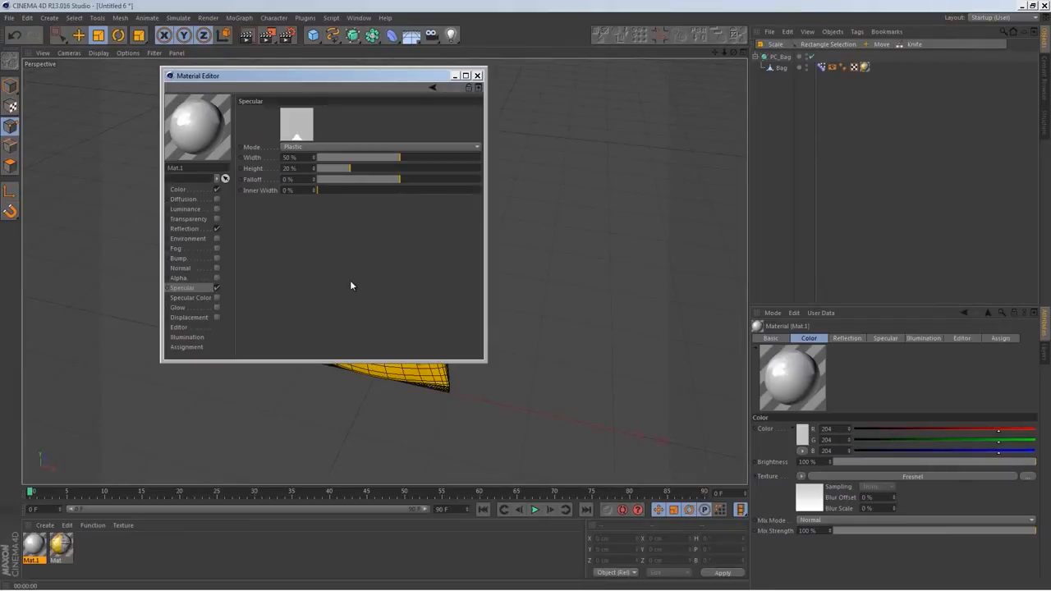
{"action": "left_click", "coordinate": [478, 76]}
Apply the new gray material to the bag, set its texture tag's Side to Back, and render the view
{"action": "left_click_drag", "start_coordinate": [35, 545], "coordinate": [448, 178]}
{"action": "left_click_drag", "start_coordinate": [821, 56], "coordinate": [875, 67]}
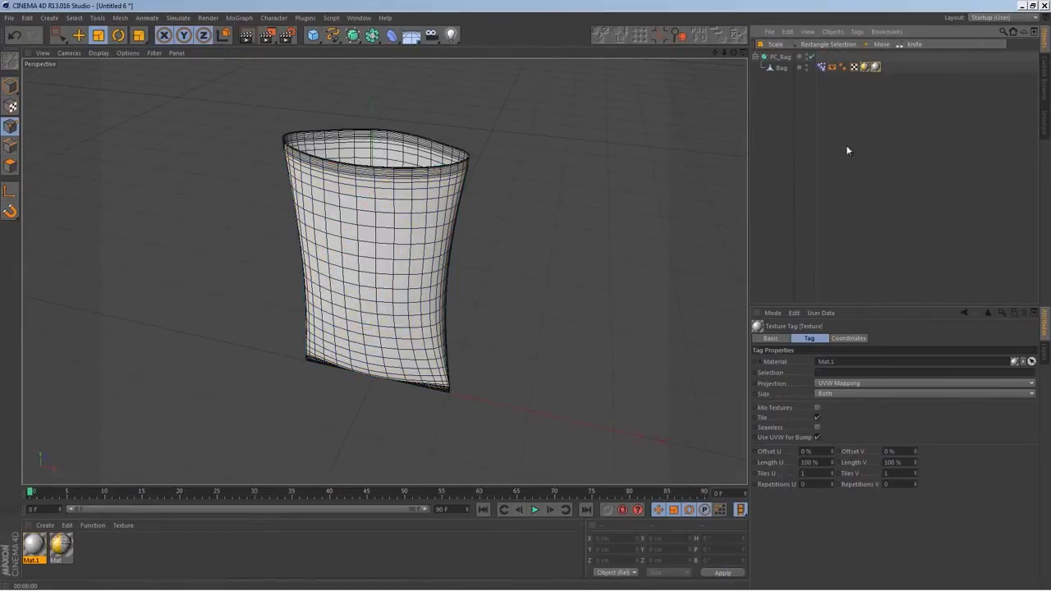
{"action": "left_click", "coordinate": [836, 396]}
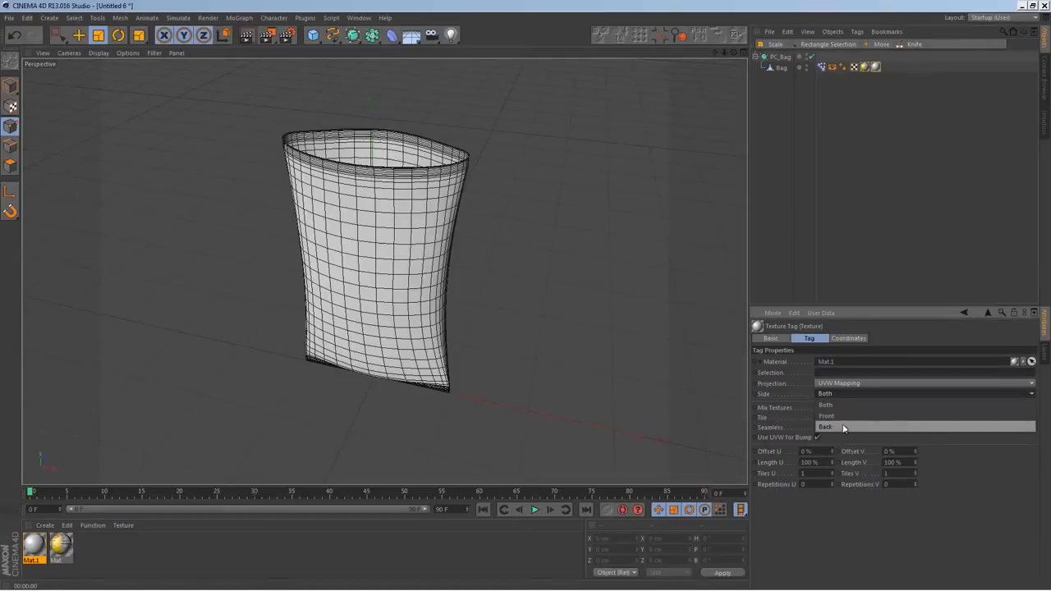
{"action": "left_click", "coordinate": [846, 427]}
{"action": "left_click", "coordinate": [792, 251]}
{"action": "left_click_drag", "start_coordinate": [692, 293], "coordinate": [446, 305], "text": "alt"}
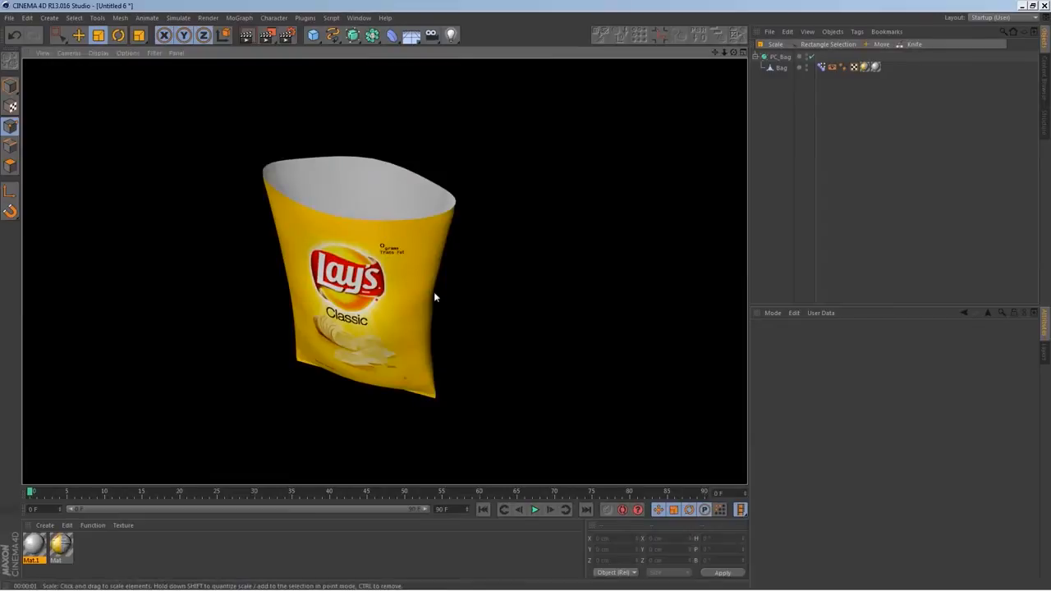
{"action": "left_click_drag", "start_coordinate": [434, 297], "coordinate": [580, 253], "text": "alt"}
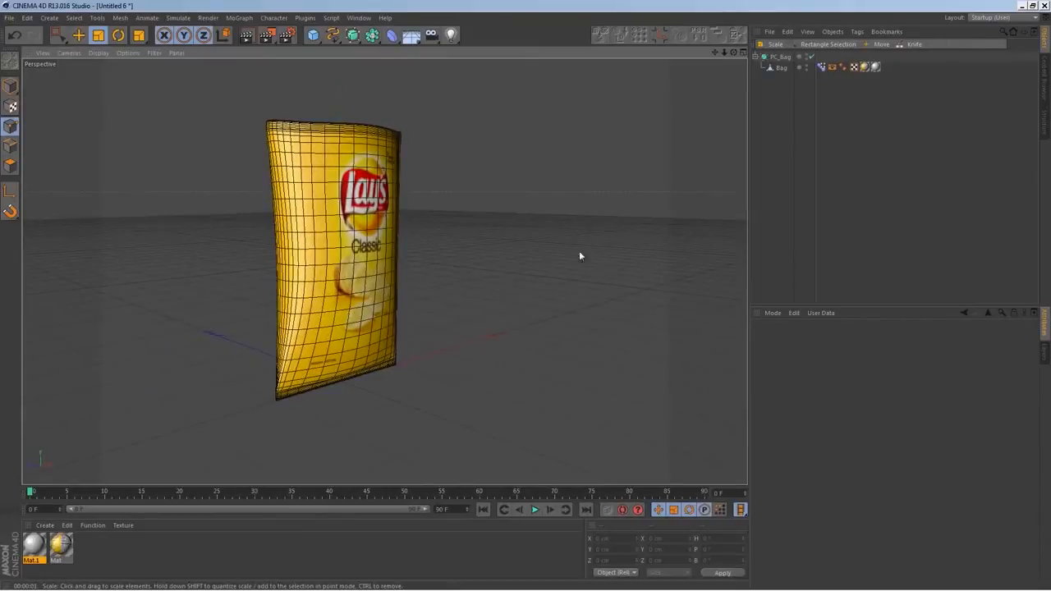
Try moving a point on the front of the Bag mesh and undo the move
{"action": "left_click", "coordinate": [781, 69]}
{"action": "left_click", "coordinate": [366, 265]}
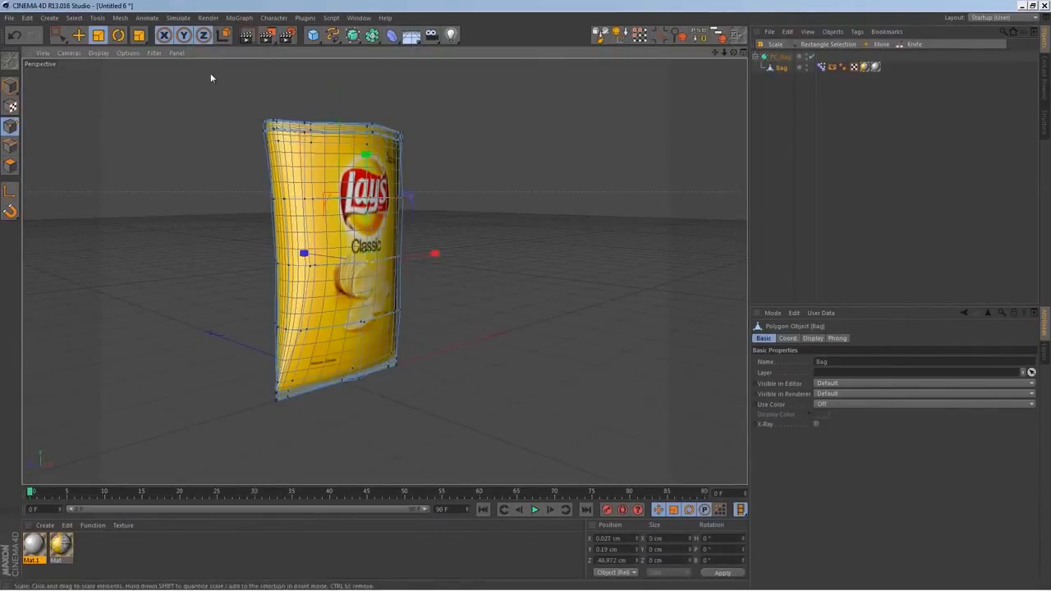
{"action": "left_click", "coordinate": [79, 35]}
{"action": "left_click_drag", "start_coordinate": [325, 255], "coordinate": [333, 257]}
{"action": "key", "text": "ctrl+z"}
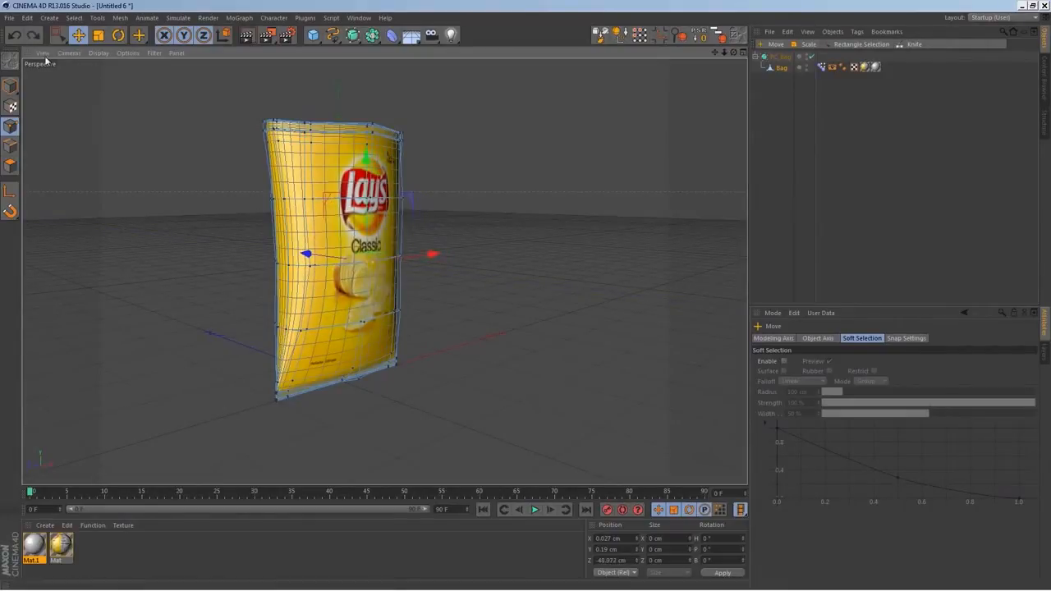
Switch from point editing to Model mode and deselect the bag
{"action": "left_click", "coordinate": [9, 86]}
{"action": "left_click_drag", "start_coordinate": [550, 189], "coordinate": [468, 329], "text": "alt"}
{"action": "left_click", "coordinate": [771, 103]}
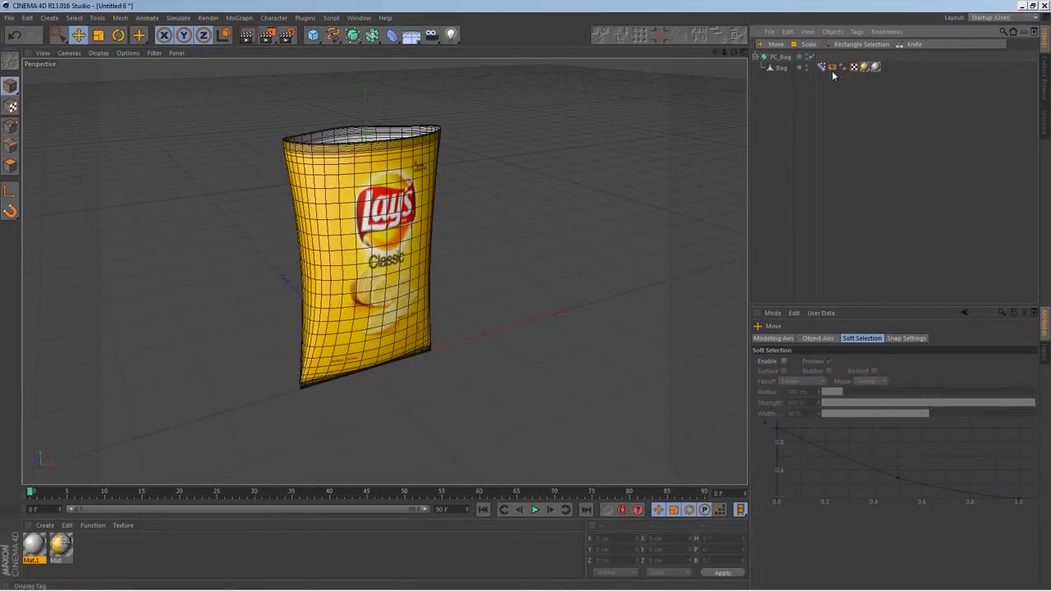
Turn off texture display for the bag and add an n-Side spline lying in the XZ plane
{"action": "left_click", "coordinate": [832, 66]}
{"action": "left_click", "coordinate": [844, 414]}
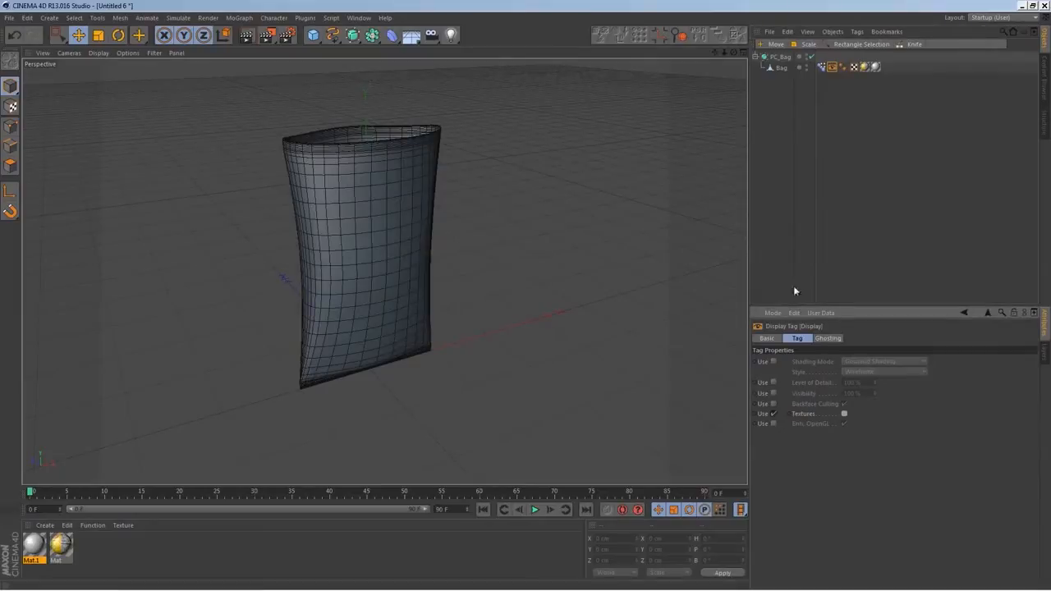
{"action": "left_click", "coordinate": [331, 35]}
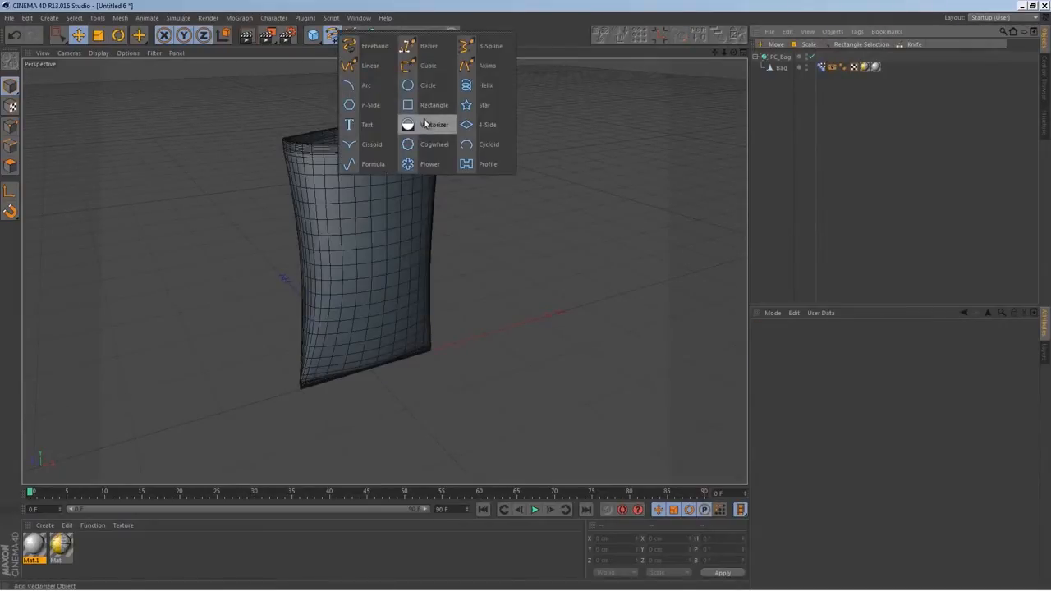
{"action": "left_click", "coordinate": [375, 111]}
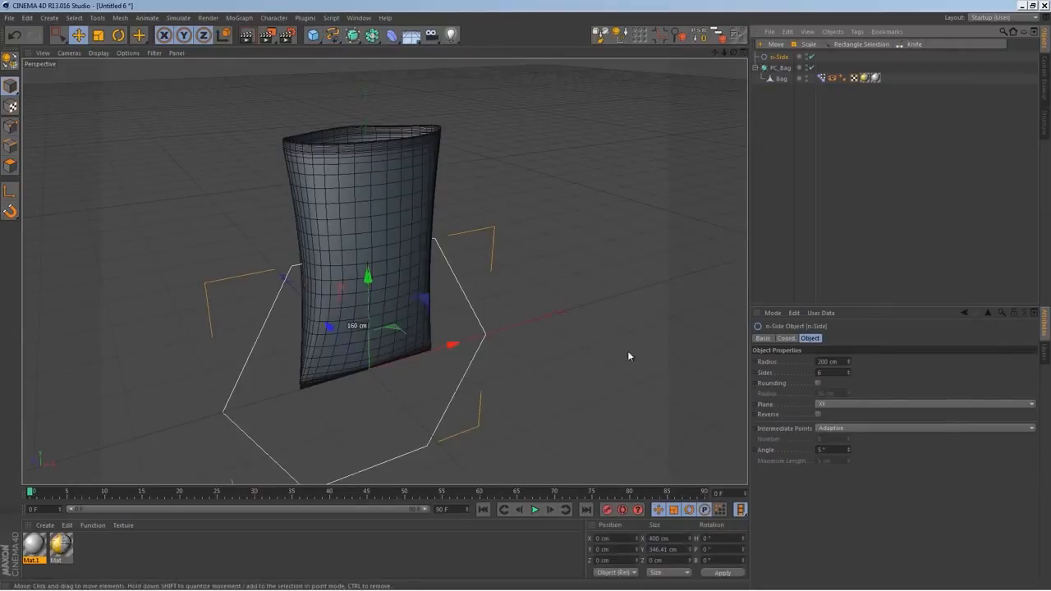
{"action": "left_click", "coordinate": [844, 403]}
{"action": "left_click", "coordinate": [848, 432]}
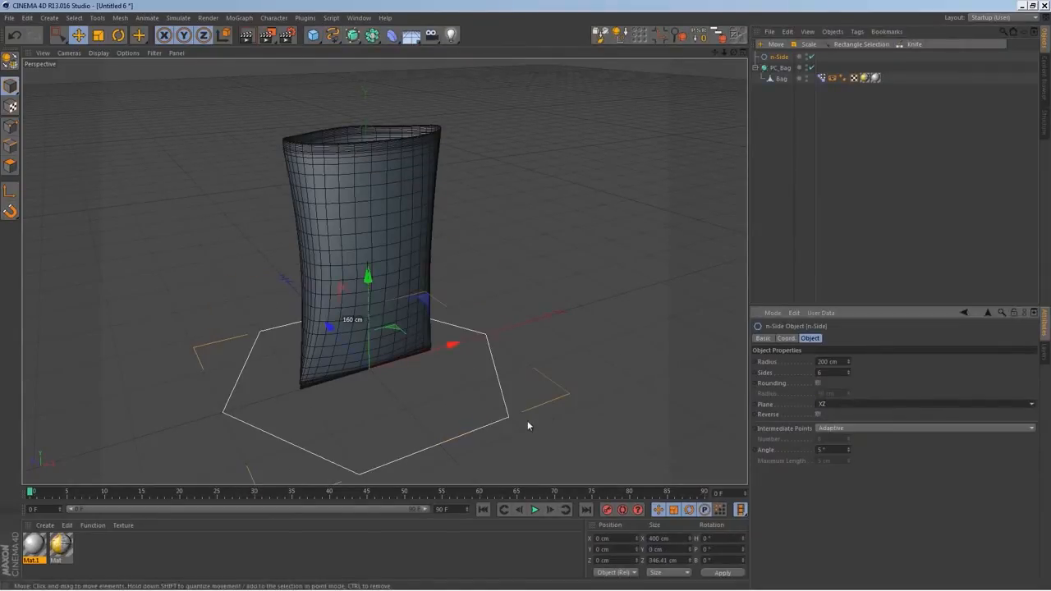
Rotate the n-Side spline's heading to 90° around the bag
{"action": "left_click", "coordinate": [119, 34]}
{"action": "left_click", "coordinate": [375, 407]}
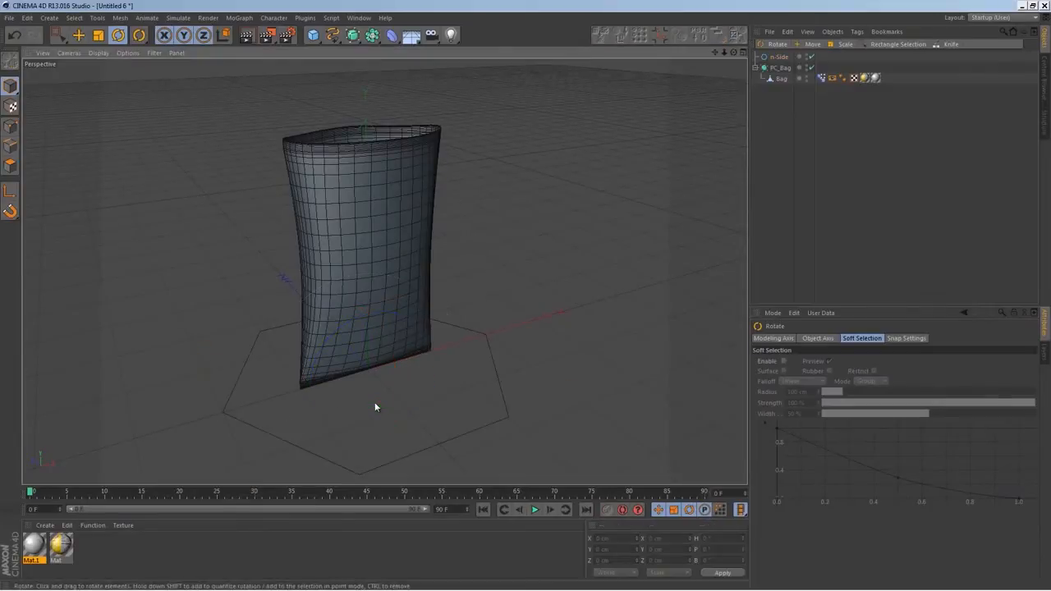
{"action": "left_click", "coordinate": [494, 362]}
{"action": "left_click_drag", "start_coordinate": [382, 405], "coordinate": [459, 363]}
{"action": "middle_click_drag", "start_coordinate": [351, 406], "coordinate": [469, 350], "text": "alt"}
{"action": "left_click_drag", "start_coordinate": [468, 350], "coordinate": [572, 365], "text": "alt"}
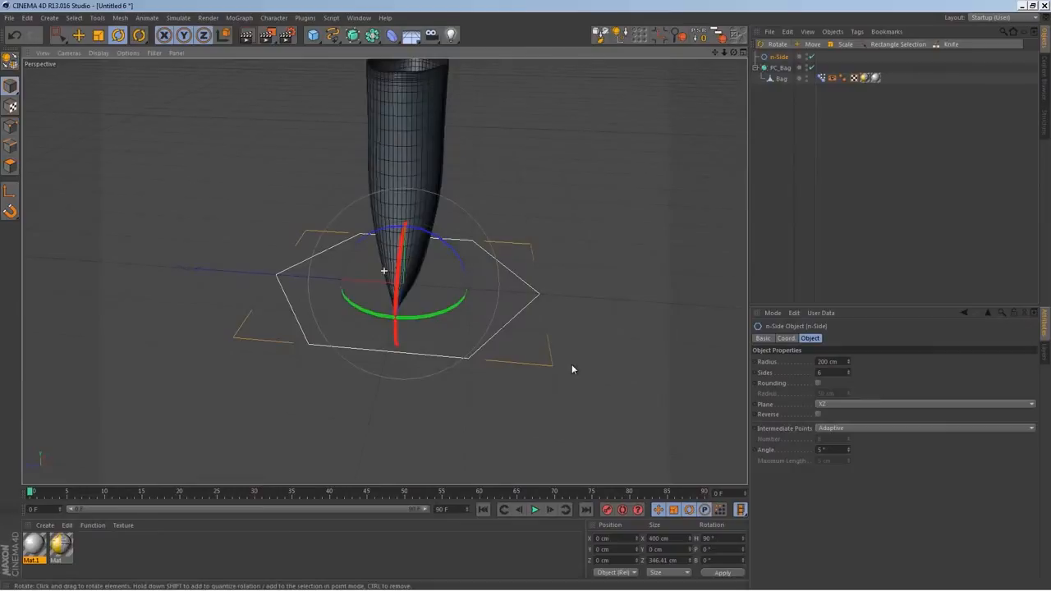
Make the n-Side spline editable and delete its corner point behind the bag in point mode
{"action": "key", "text": "c"}
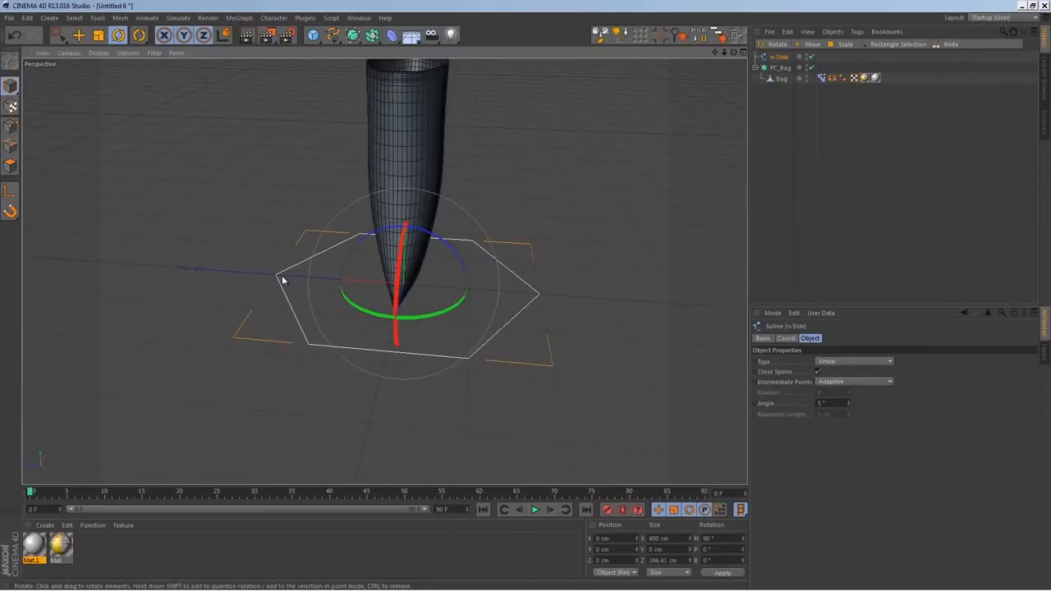
{"action": "left_click", "coordinate": [288, 286]}
{"action": "left_click", "coordinate": [287, 297]}
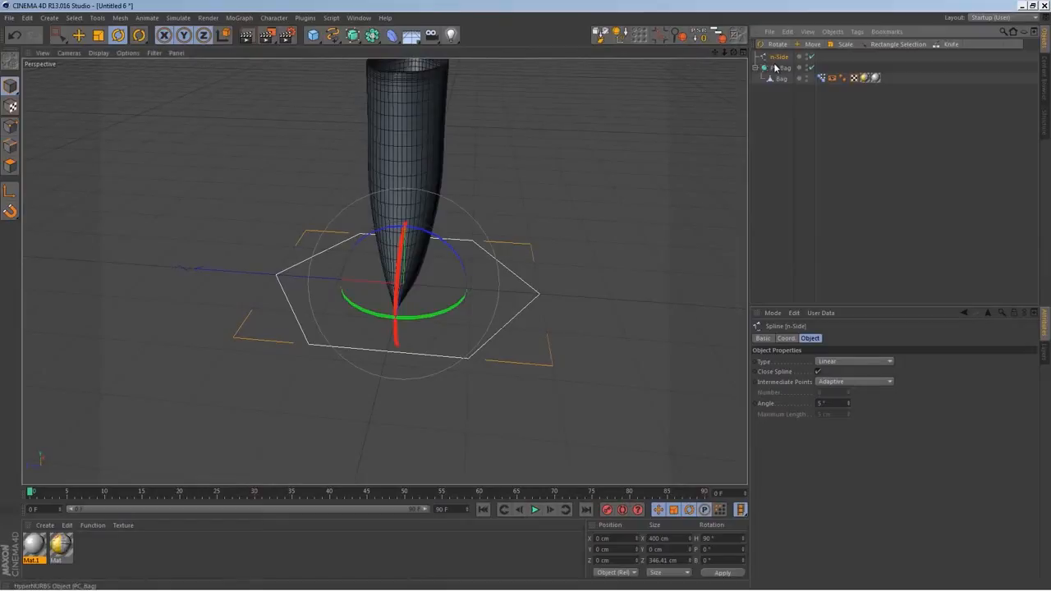
{"action": "left_click", "coordinate": [78, 34]}
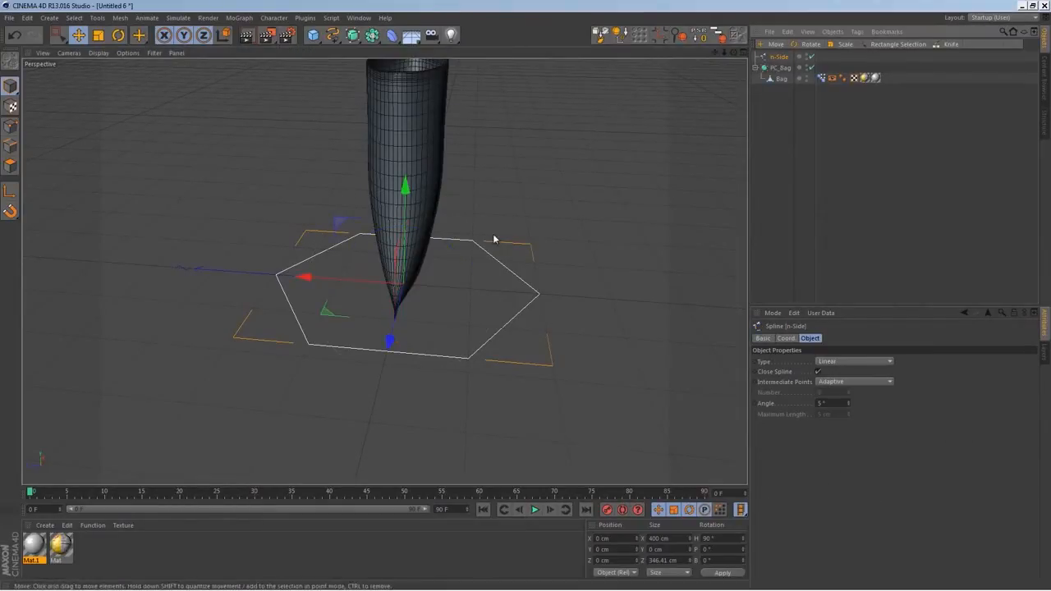
{"action": "left_click", "coordinate": [11, 125]}
{"action": "left_click", "coordinate": [283, 280]}
{"action": "key", "text": "Delete"}
{"action": "left_click", "coordinate": [538, 297]}
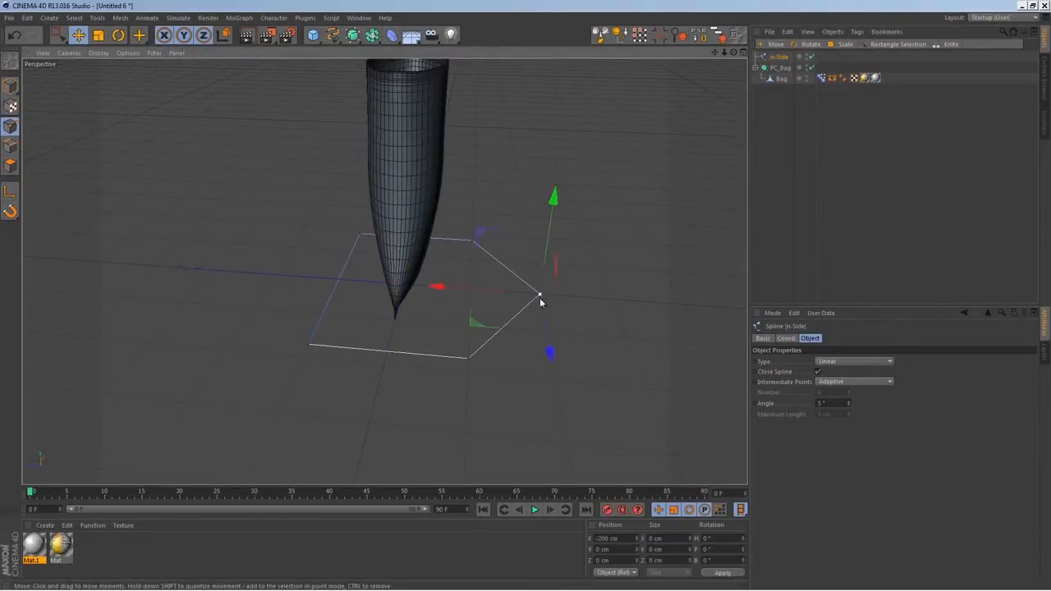
Select all points of the spline and place their axis on the bag's center in the Top view
{"action": "key", "text": "ctrl+a"}
{"action": "middle_click", "coordinate": [528, 334]}
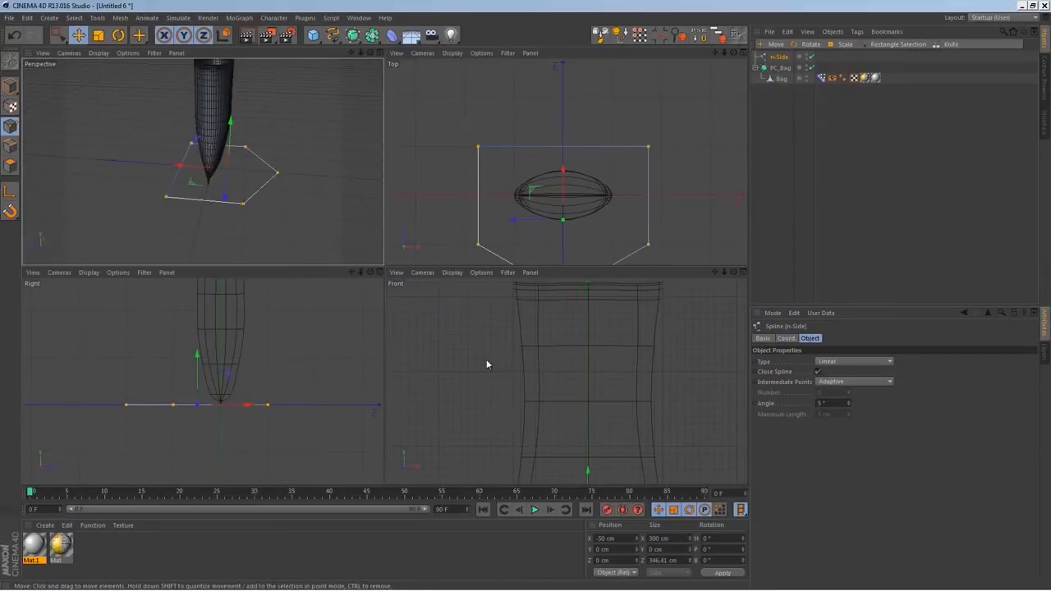
{"action": "middle_click", "coordinate": [546, 250]}
{"action": "left_click_drag", "start_coordinate": [378, 287], "coordinate": [382, 243]}
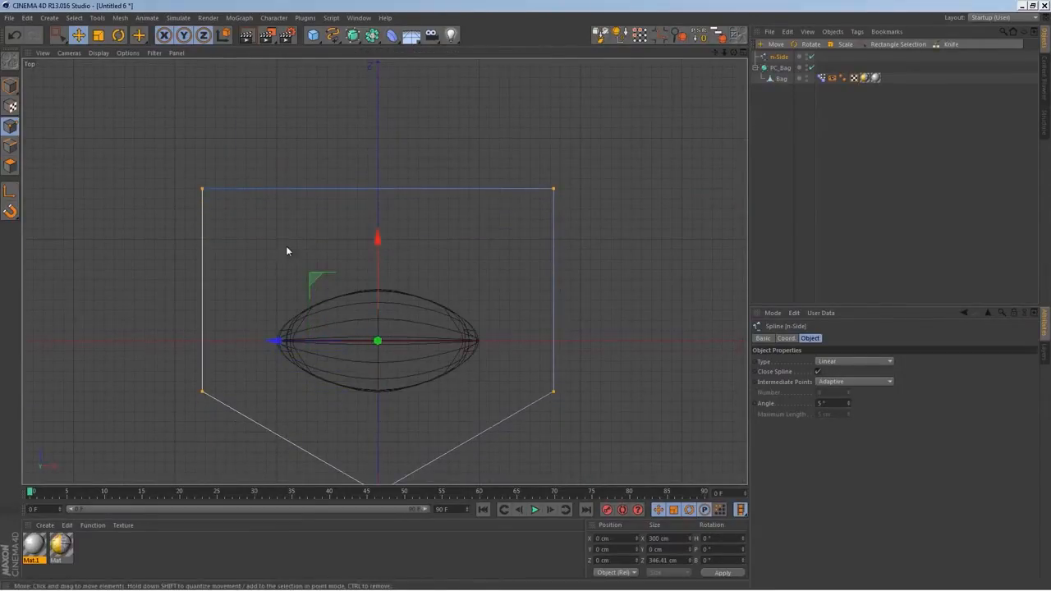
{"action": "key", "text": "ctrl+z"}
{"action": "key", "text": "l"}
{"action": "left_click_drag", "start_coordinate": [378, 287], "coordinate": [388, 243]}
{"action": "middle_click_drag", "start_coordinate": [382, 355], "coordinate": [423, 247], "text": "alt"}
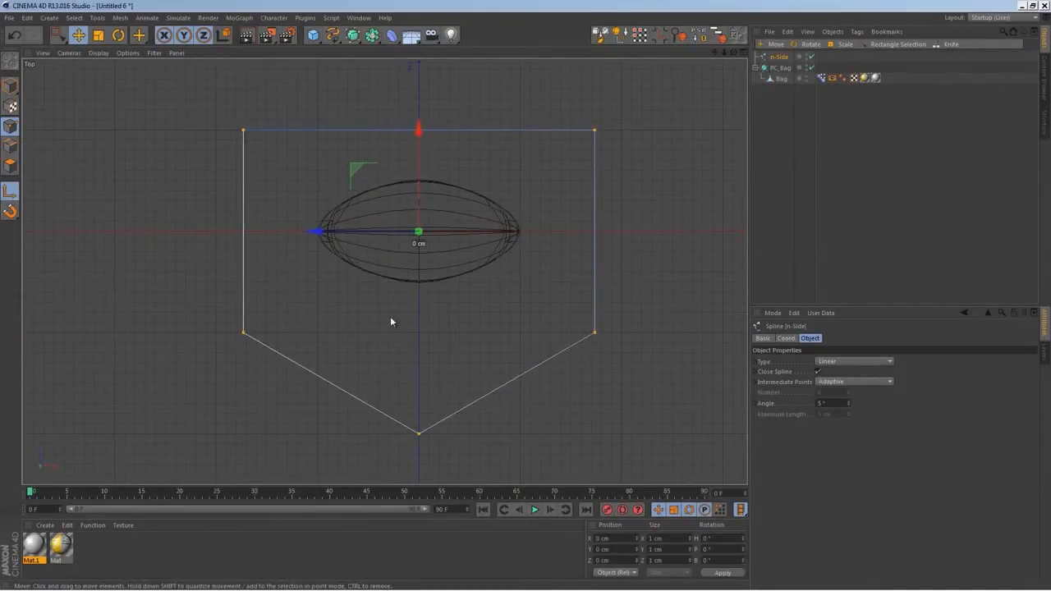
Scale the spline's points down around the bag to about 209 by 241 cm
{"action": "key", "text": "s"}
{"action": "key", "text": "t"}
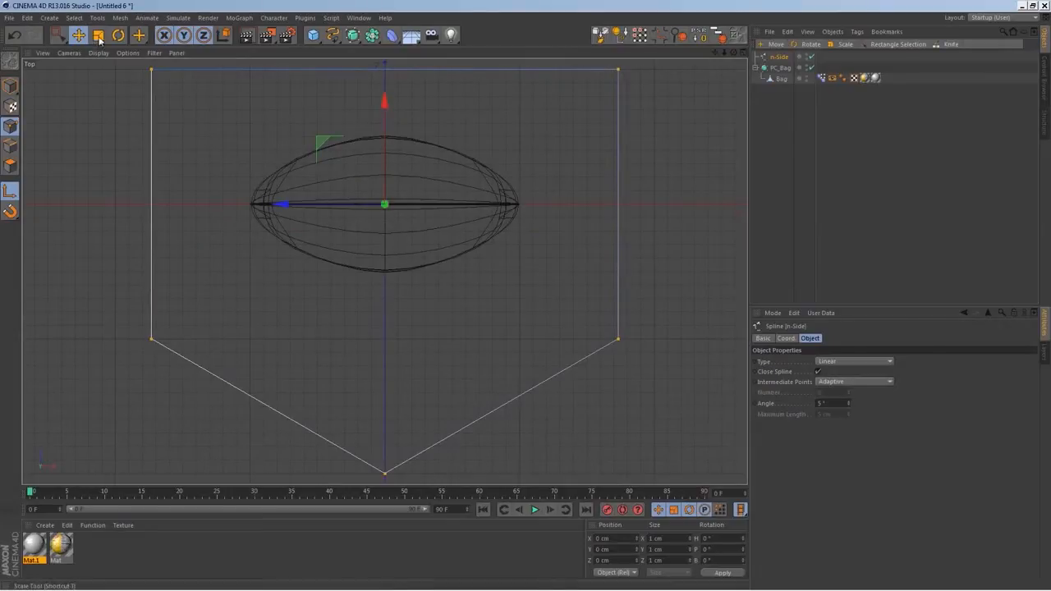
{"action": "left_click", "coordinate": [10, 191]}
{"action": "left_click_drag", "start_coordinate": [468, 260], "coordinate": [353, 289]}
{"action": "middle_click", "coordinate": [444, 309]}
{"action": "middle_click", "coordinate": [335, 251]}
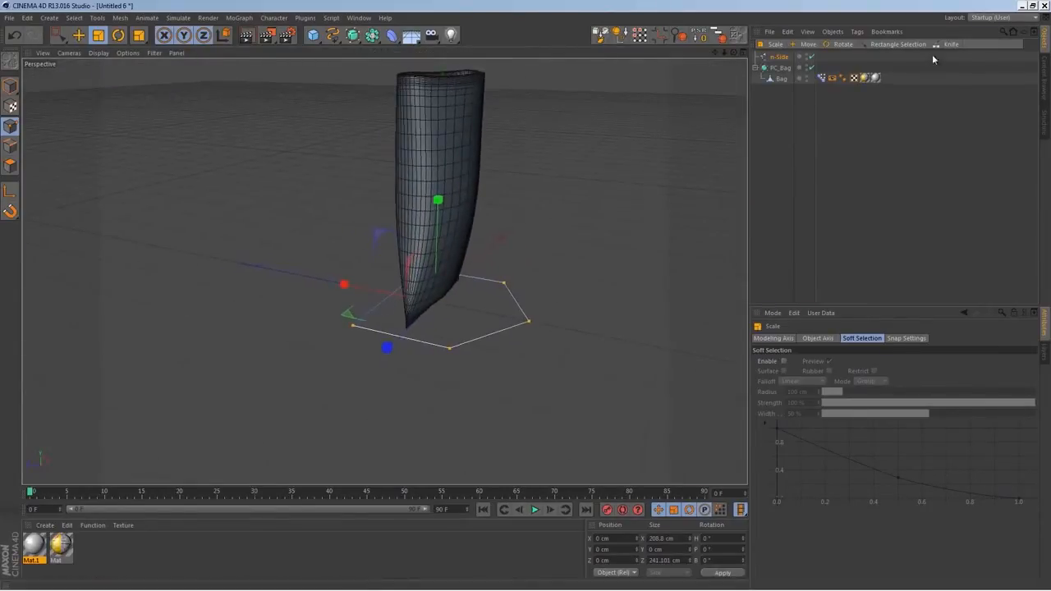
Turn texture display back on in the bag's Display tag
{"action": "left_click", "coordinate": [832, 77]}
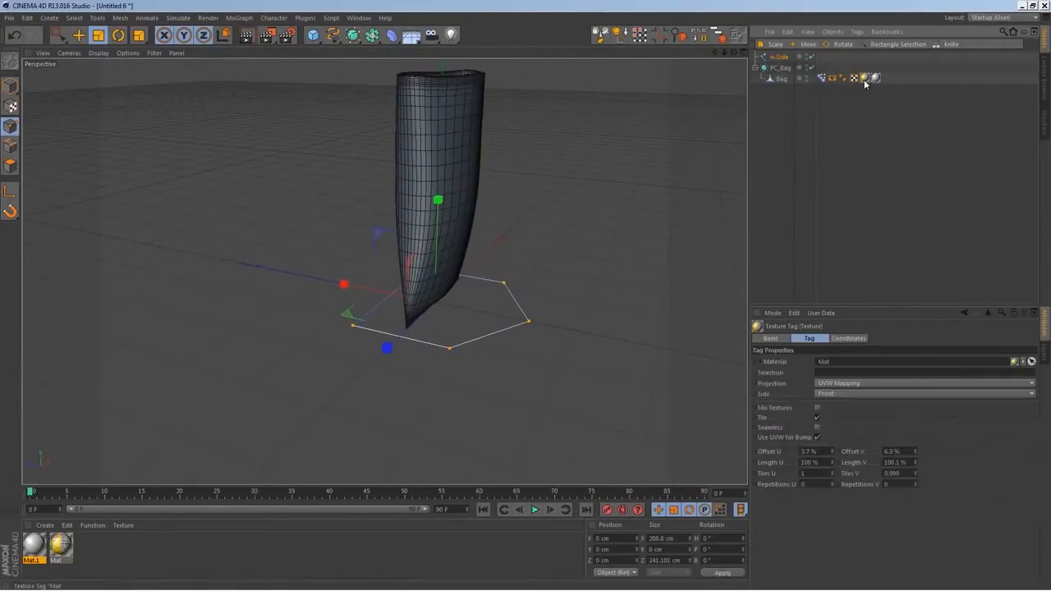
{"action": "left_click", "coordinate": [797, 338]}
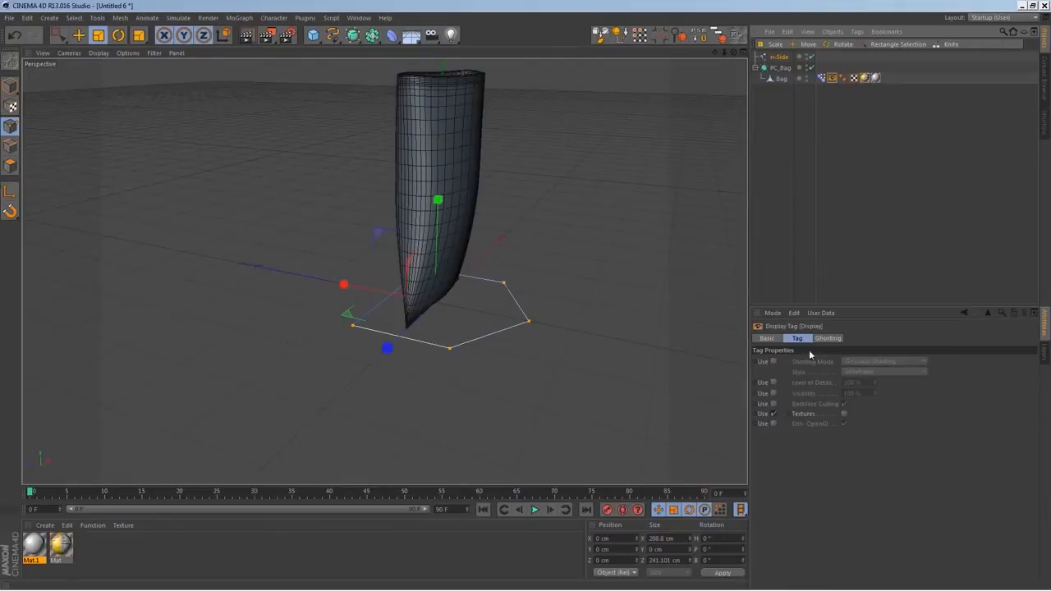
{"action": "left_click", "coordinate": [844, 414]}
{"action": "left_click_drag", "start_coordinate": [468, 284], "coordinate": [464, 312], "text": "alt"}
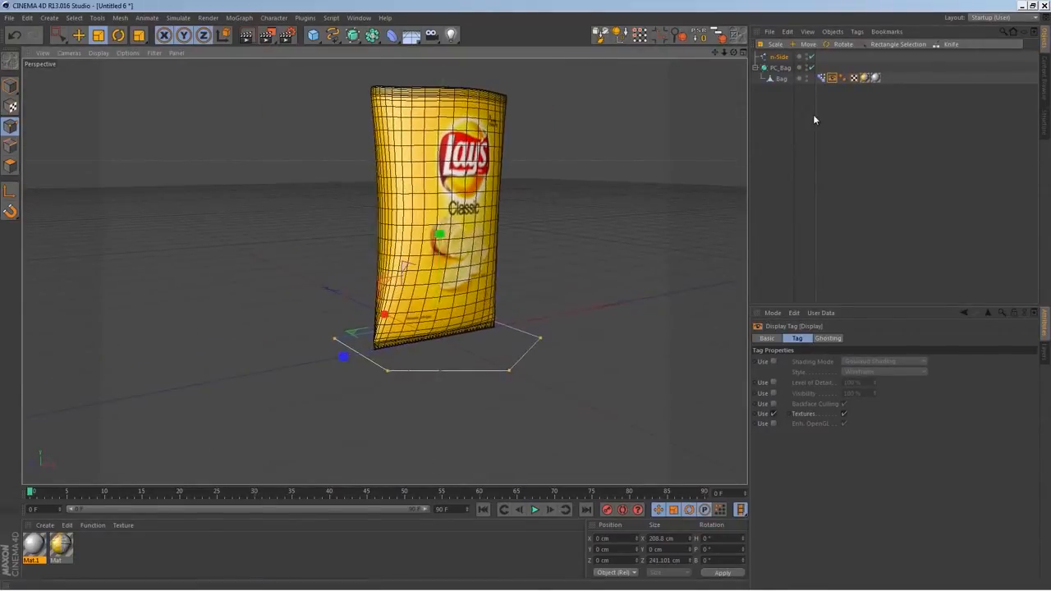
{"action": "left_click", "coordinate": [809, 117]}
Rename the n-Side spline to Bag_CTRL
{"action": "double_click", "coordinate": [781, 57]}
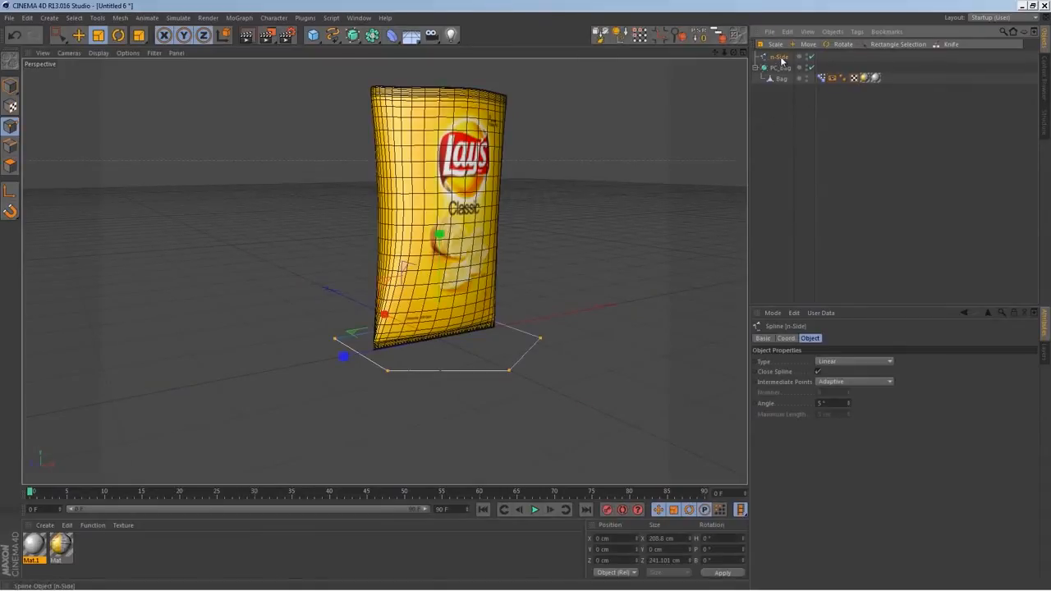
{"action": "type", "text": "Ed"}
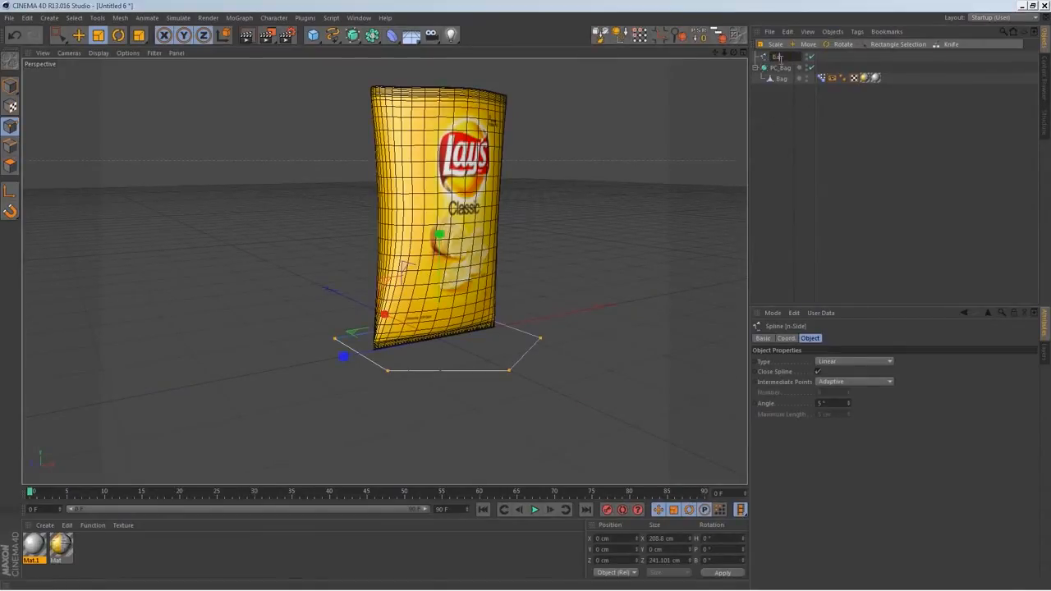
{"action": "type", "text": "g_CTRL"}
{"action": "key", "text": "Return"}
Make PC_Bag a child of the Bag_CTRL spline
{"action": "left_click", "coordinate": [755, 107]}
{"action": "left_click", "coordinate": [779, 58]}
{"action": "left_click_drag", "start_coordinate": [779, 69], "coordinate": [779, 57]}
{"action": "left_click", "coordinate": [776, 116]}
{"action": "left_click", "coordinate": [782, 58]}
{"action": "left_click", "coordinate": [777, 235]}
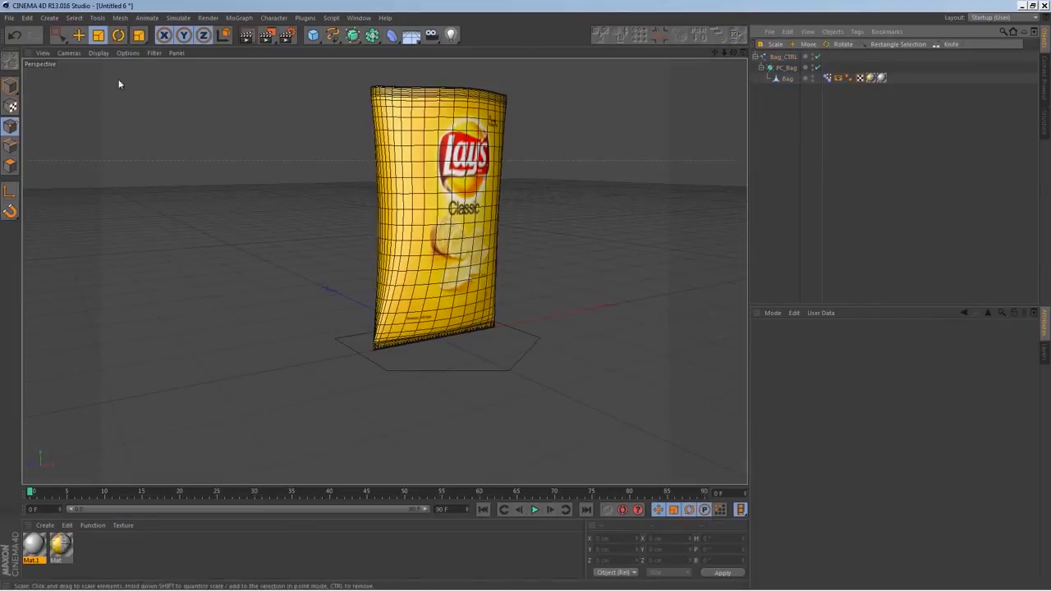
In Model mode, enable Use Color for the Bag_CTRL spline and set its display color to bright blue (R 0, G 178, B 255)
{"action": "left_click", "coordinate": [10, 85]}
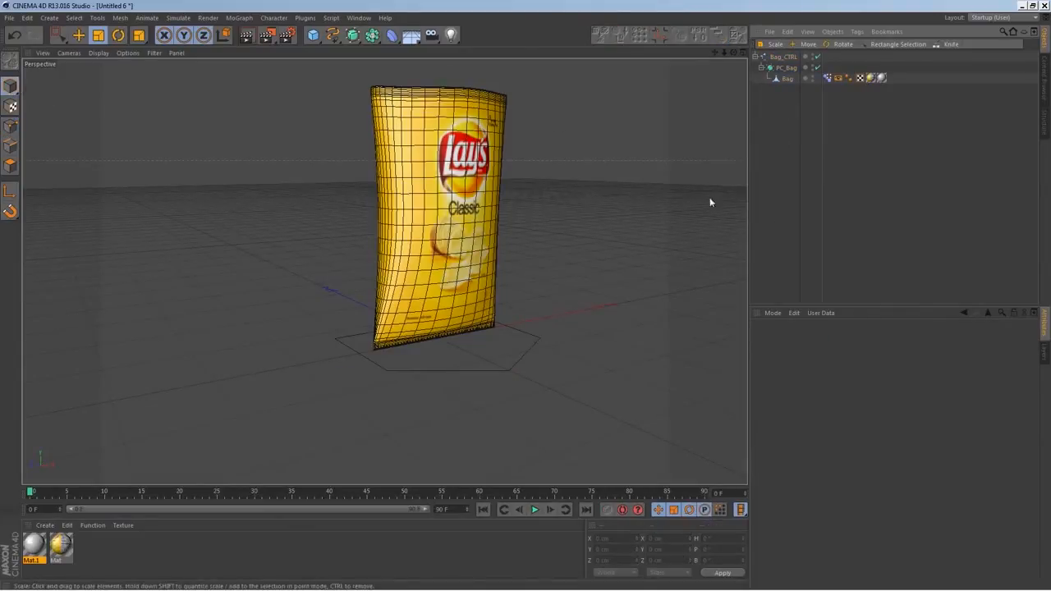
{"action": "left_click", "coordinate": [782, 57]}
{"action": "left_click", "coordinate": [786, 337]}
{"action": "left_click", "coordinate": [763, 338]}
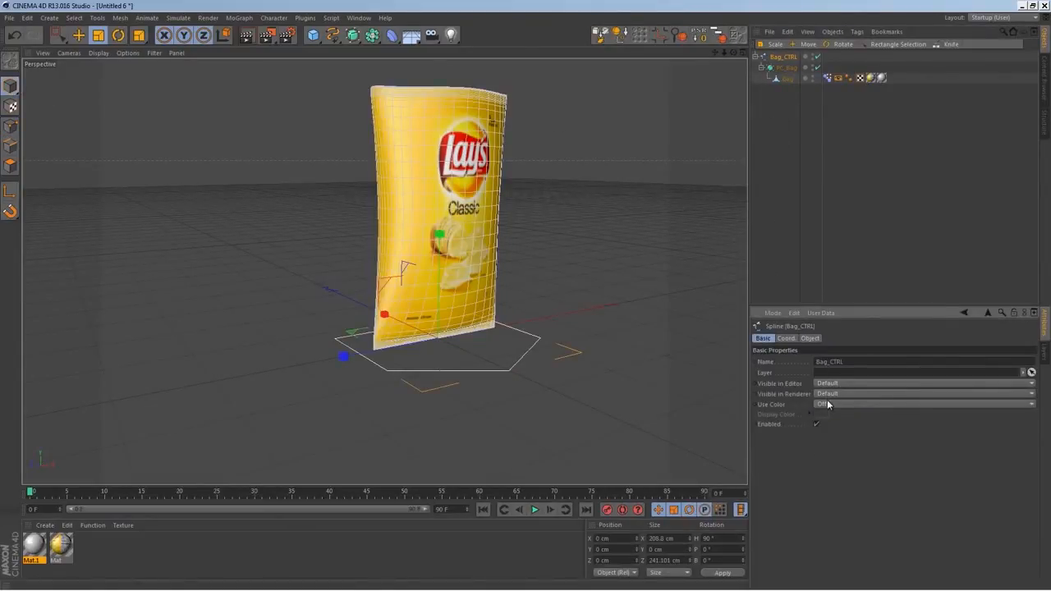
{"action": "left_click", "coordinate": [828, 404]}
{"action": "left_click", "coordinate": [829, 436]}
{"action": "left_click", "coordinate": [823, 415]}
{"action": "left_click_drag", "start_coordinate": [833, 378], "coordinate": [853, 378]}
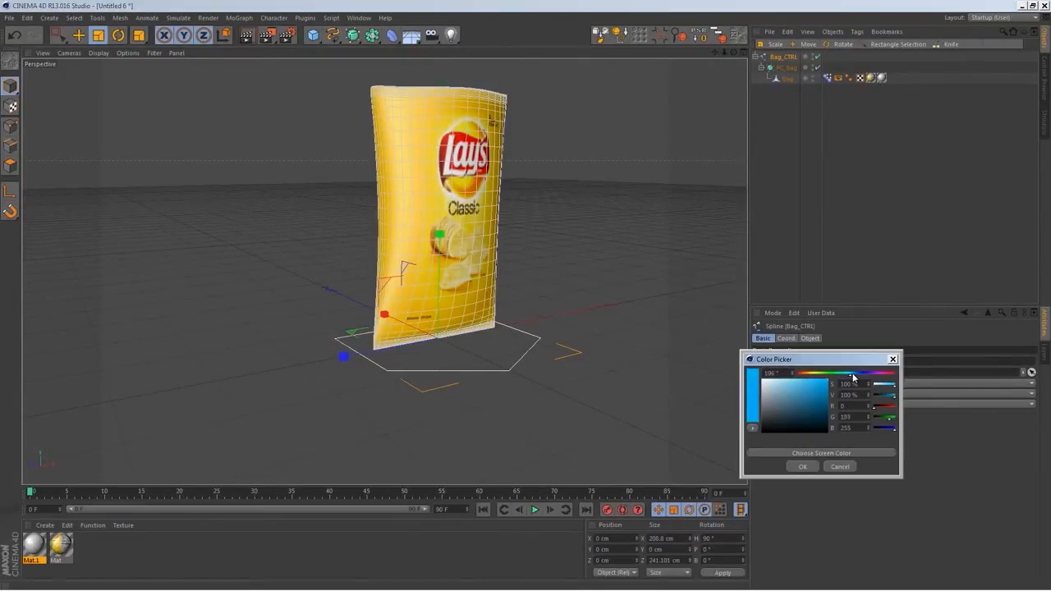
{"action": "left_click", "coordinate": [803, 466]}
{"action": "left_click", "coordinate": [500, 432]}
Check how the bag and its Bag_CTRL spline can be selected separately in the scene
{"action": "left_click_drag", "start_coordinate": [530, 364], "coordinate": [426, 355], "text": "alt"}
{"action": "left_click", "coordinate": [378, 252]}
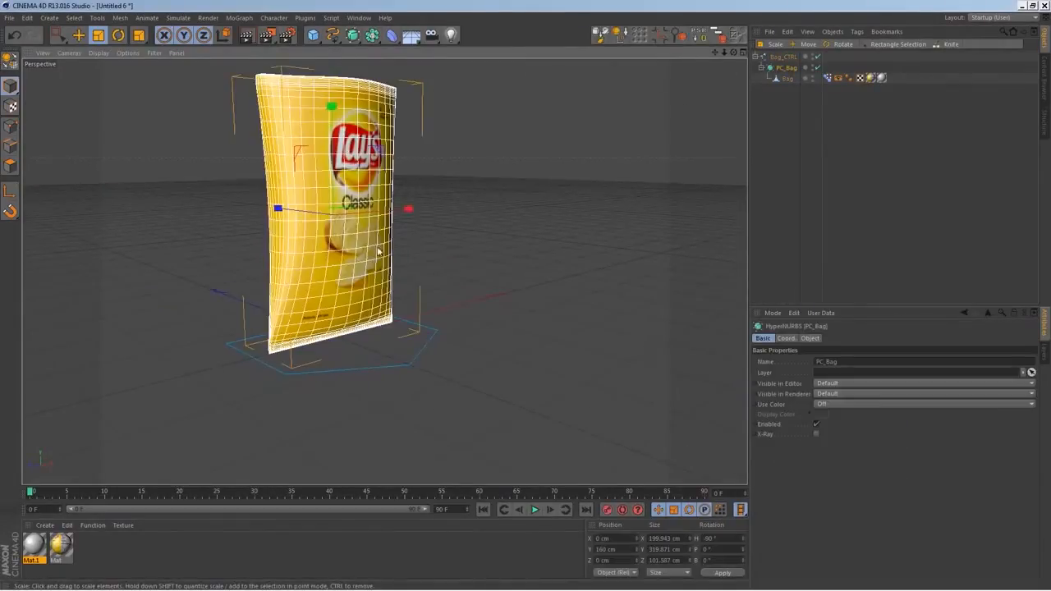
{"action": "left_click", "coordinate": [428, 345]}
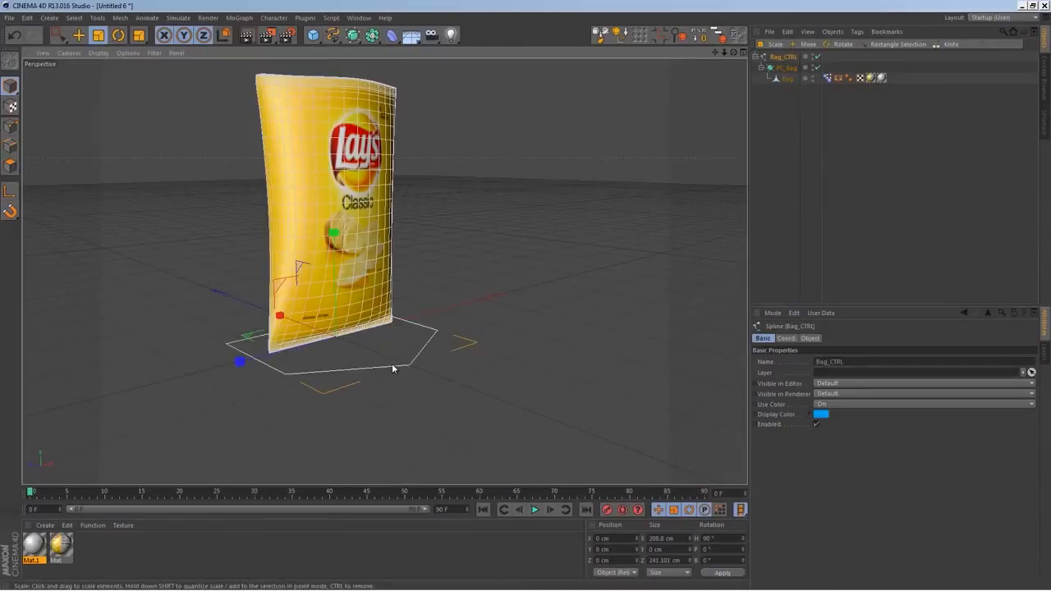
{"action": "left_click_drag", "start_coordinate": [624, 345], "coordinate": [531, 387], "text": "alt"}
{"action": "left_click_drag", "start_coordinate": [453, 315], "coordinate": [510, 374], "text": "alt"}
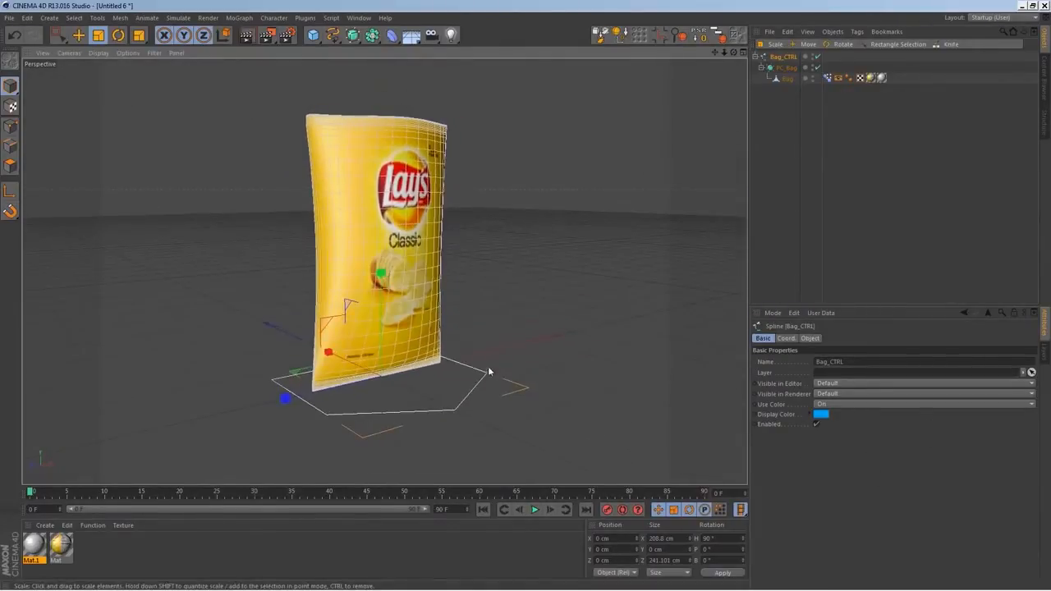
{"action": "left_click", "coordinate": [528, 389]}
{"action": "left_click", "coordinate": [455, 409]}
{"action": "left_click", "coordinate": [798, 92]}
{"action": "left_click", "coordinate": [783, 57]}
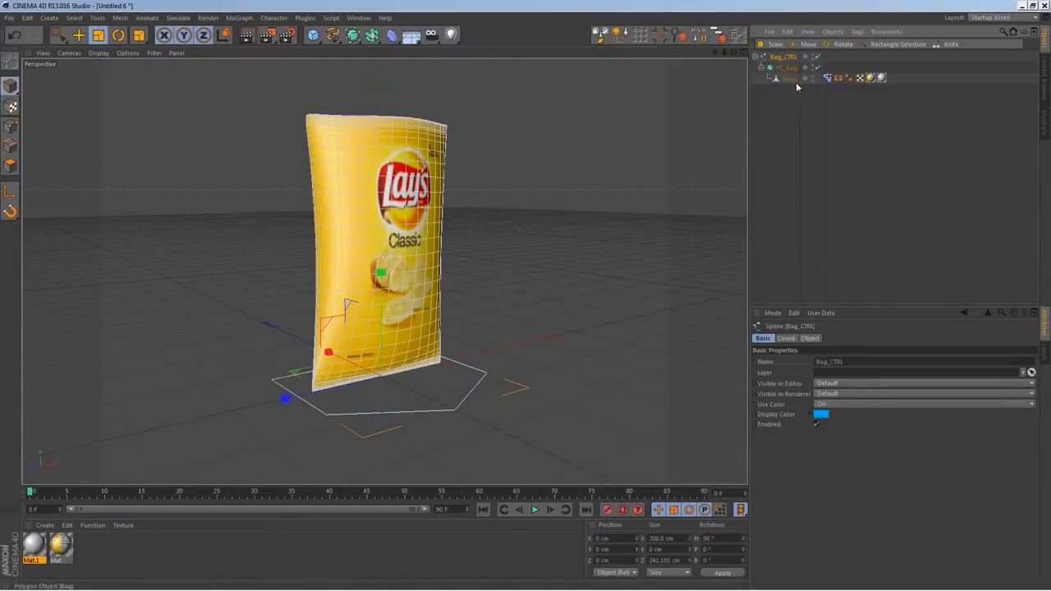
Switch the bag's Pose Morph tag to Animate mode, try its sliders, and set Pose.0 and Pose.1 to 100%
{"action": "left_click", "coordinate": [827, 78]}
{"action": "left_click", "coordinate": [809, 397]}
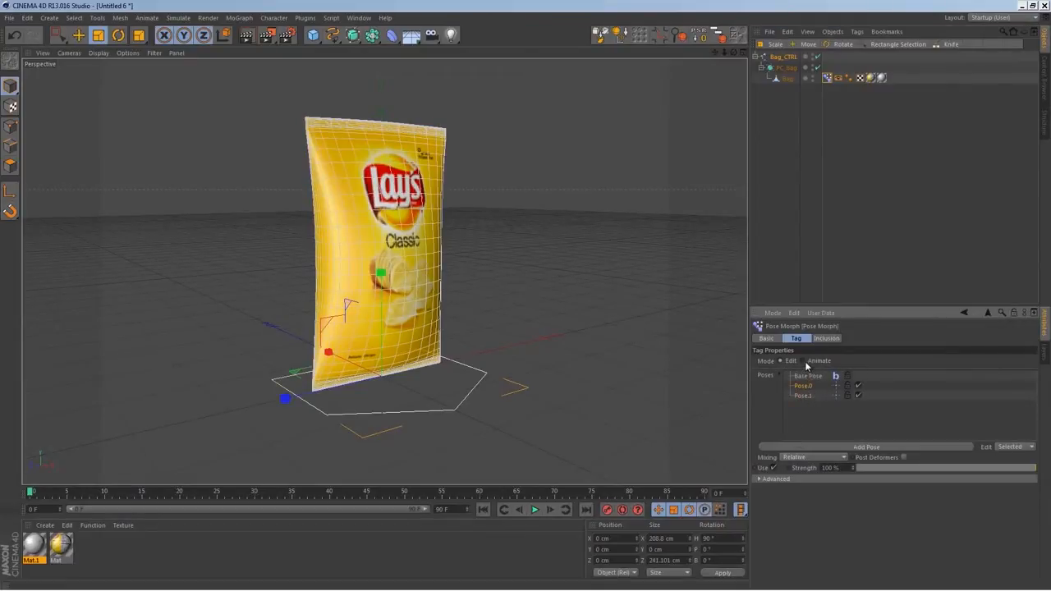
{"action": "left_click", "coordinate": [809, 361]}
{"action": "left_click", "coordinate": [837, 402]}
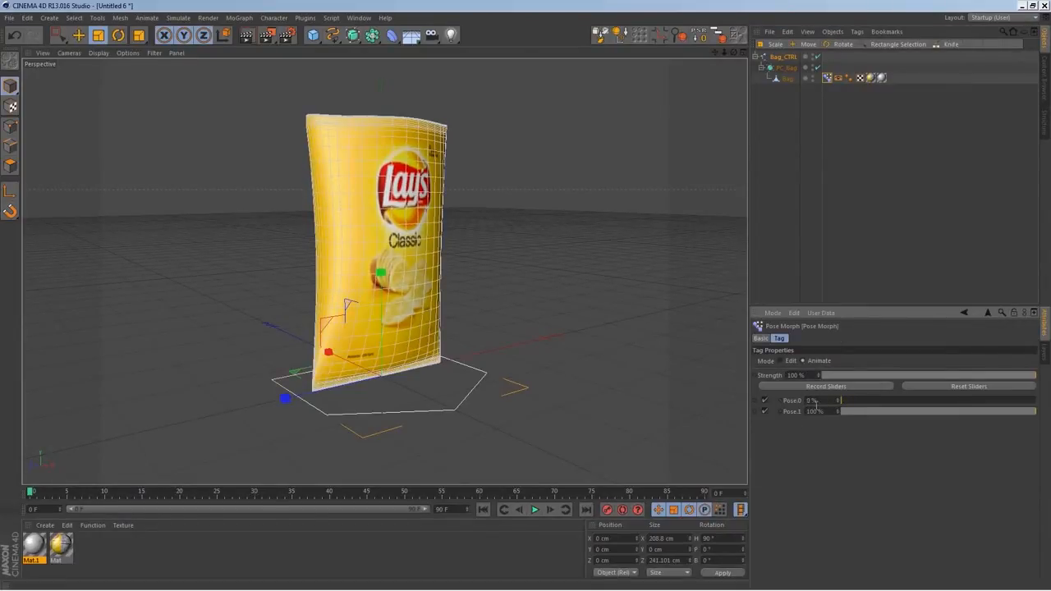
{"action": "left_click_drag", "start_coordinate": [851, 403], "coordinate": [749, 406]}
{"action": "left_click_drag", "start_coordinate": [846, 412], "coordinate": [791, 403]}
{"action": "left_click_drag", "start_coordinate": [514, 349], "coordinate": [524, 403], "text": "alt"}
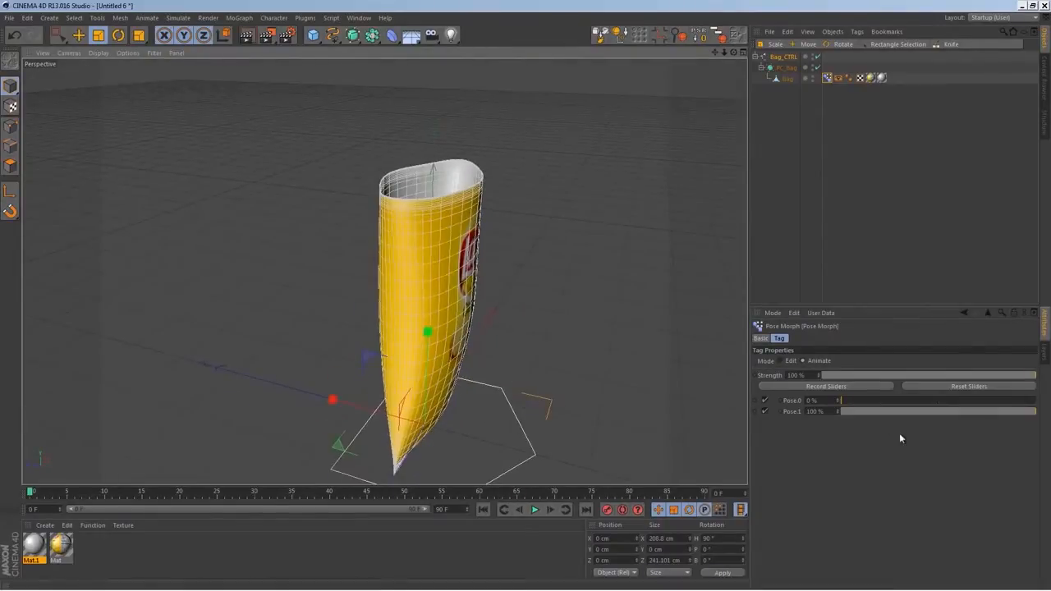
{"action": "left_click_drag", "start_coordinate": [865, 402], "coordinate": [1038, 403]}
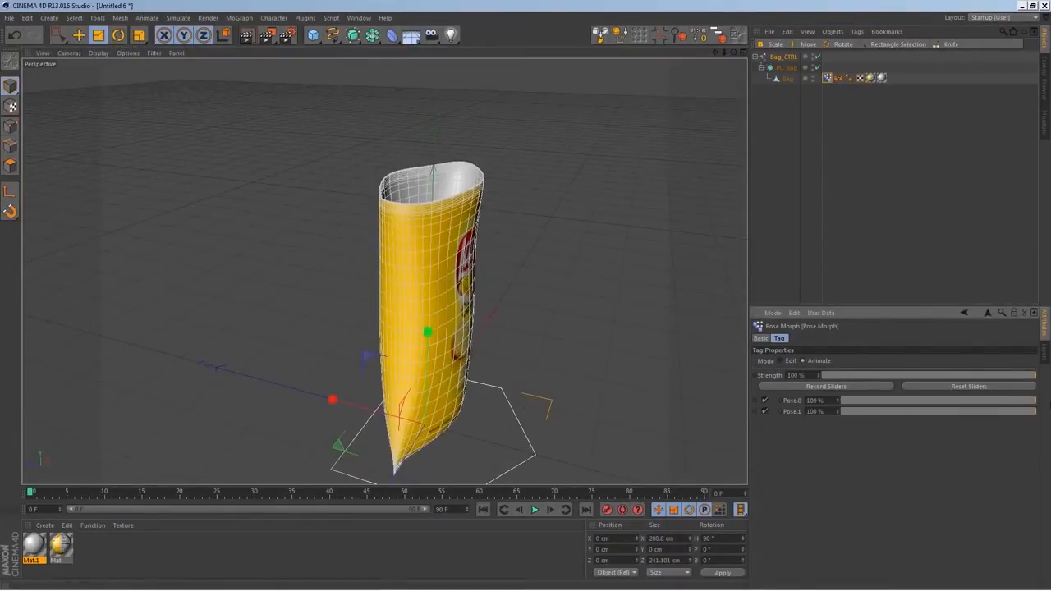
Add an XPresso tag to Bag_CTRL and place Bag_CTRL as a node in its XPresso Editor
{"action": "right_click", "coordinate": [780, 59]}
{"action": "mouse_move", "coordinate": [821, 65]}
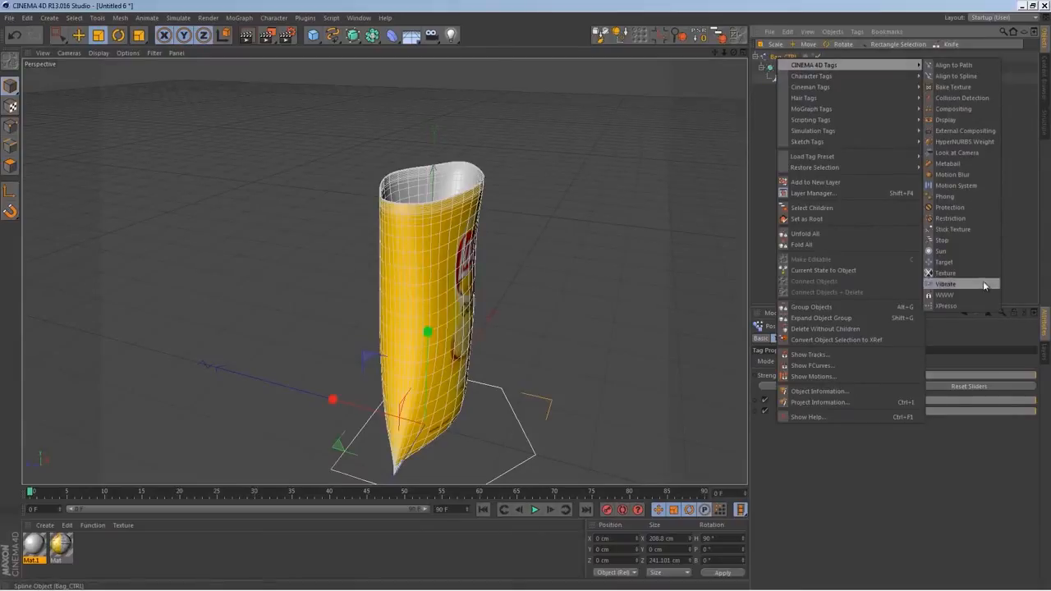
{"action": "left_click", "coordinate": [946, 305]}
{"action": "left_click_drag", "start_coordinate": [367, 79], "coordinate": [368, 138]}
{"action": "middle_click_drag", "start_coordinate": [539, 187], "coordinate": [601, 192], "text": "alt"}
{"action": "left_click_drag", "start_coordinate": [600, 193], "coordinate": [556, 225], "text": "alt"}
{"action": "middle_click_drag", "start_coordinate": [555, 224], "coordinate": [615, 214], "text": "alt"}
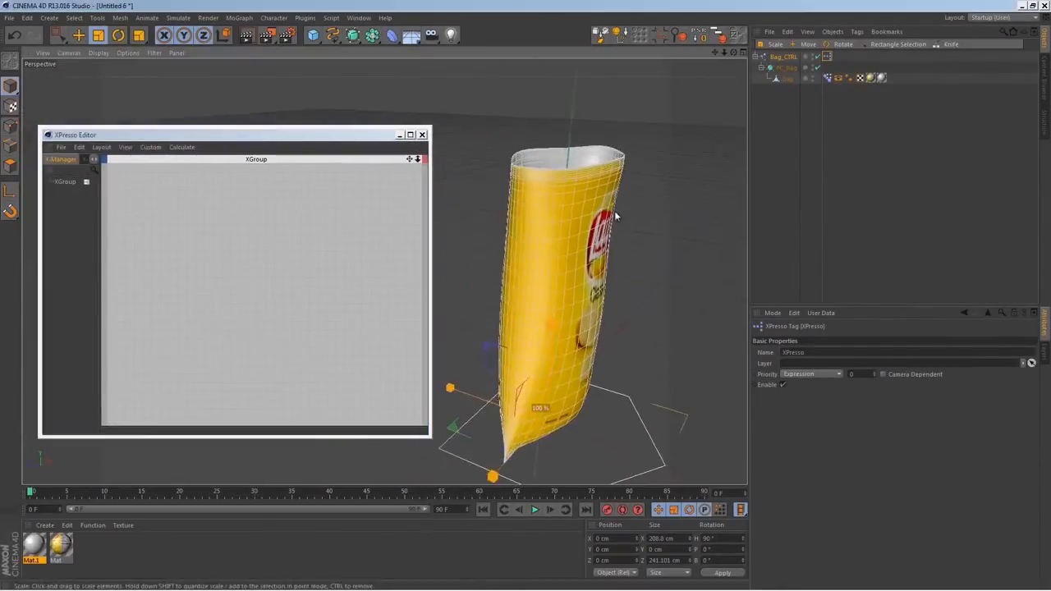
{"action": "left_click_drag", "start_coordinate": [615, 215], "coordinate": [565, 222], "text": "alt"}
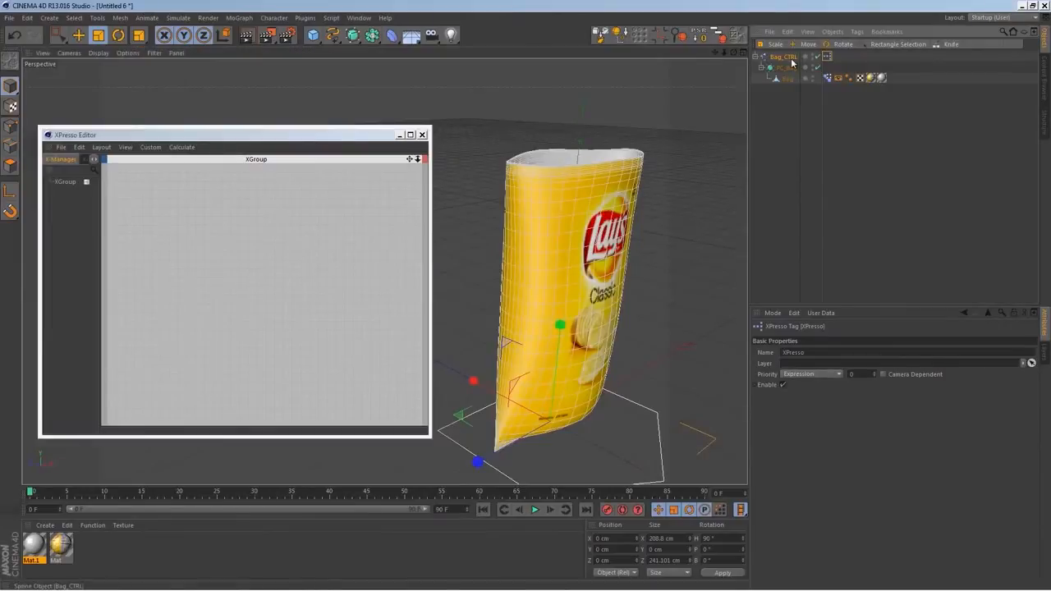
{"action": "left_click_drag", "start_coordinate": [792, 61], "coordinate": [157, 219]}
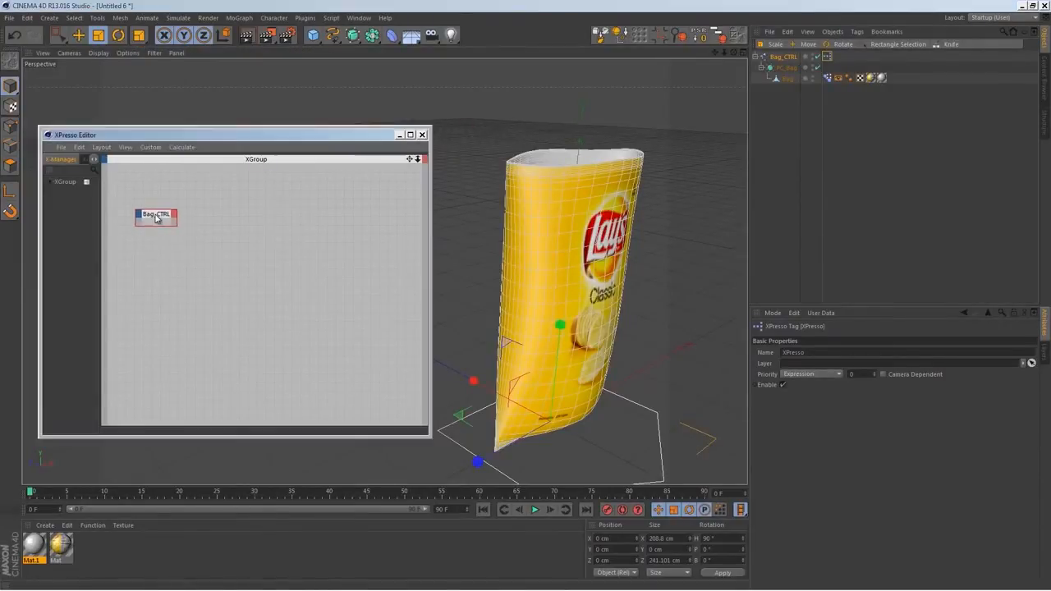
Add a user data entry named Open/Close to the Bag_CTRL spline
{"action": "left_click", "coordinate": [174, 214]}
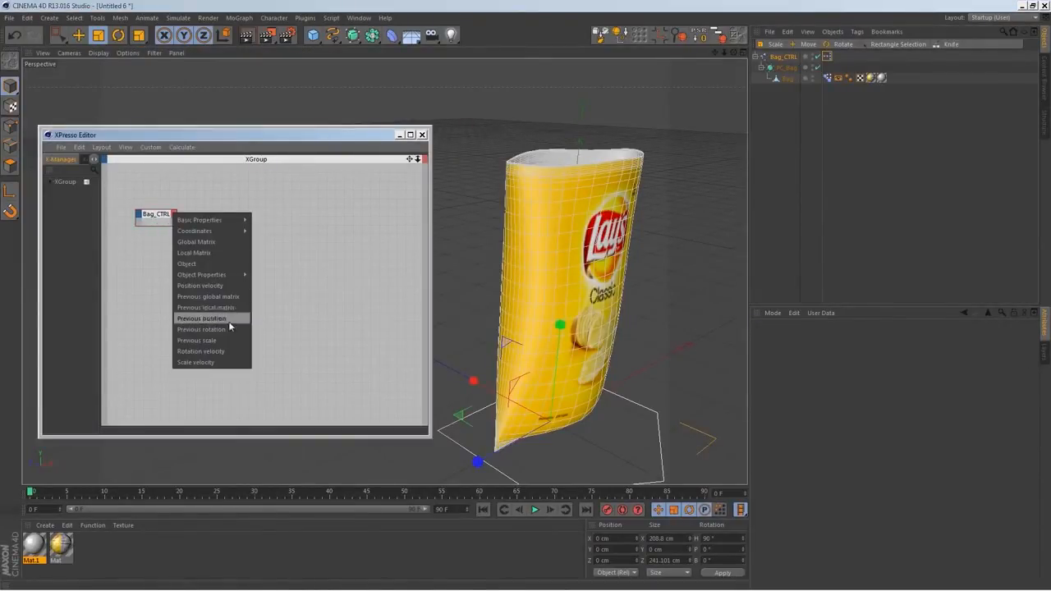
{"action": "left_click", "coordinate": [794, 64]}
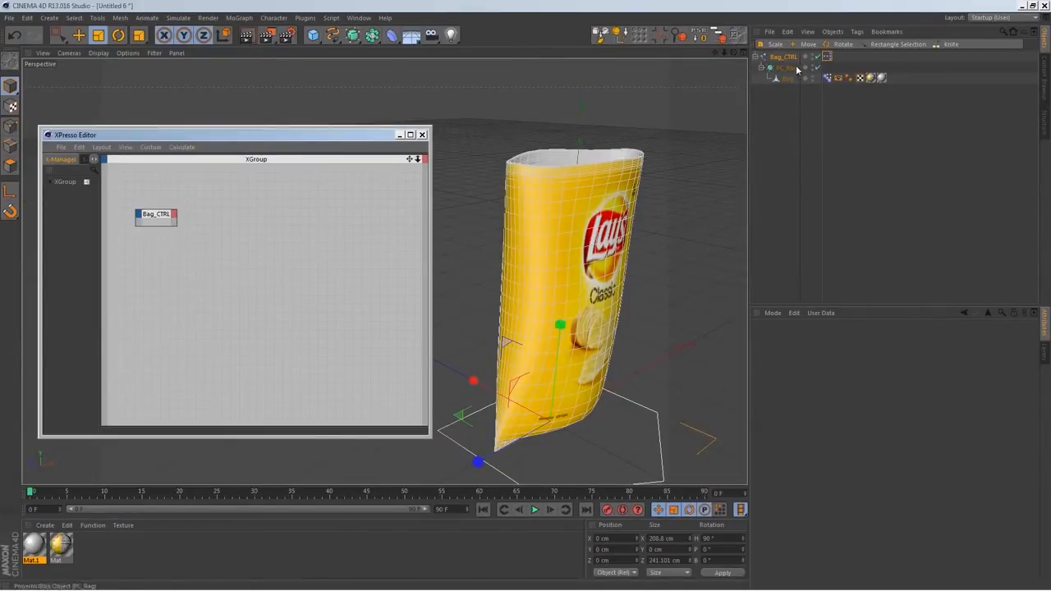
{"action": "left_click", "coordinate": [786, 57]}
{"action": "left_click", "coordinate": [810, 339]}
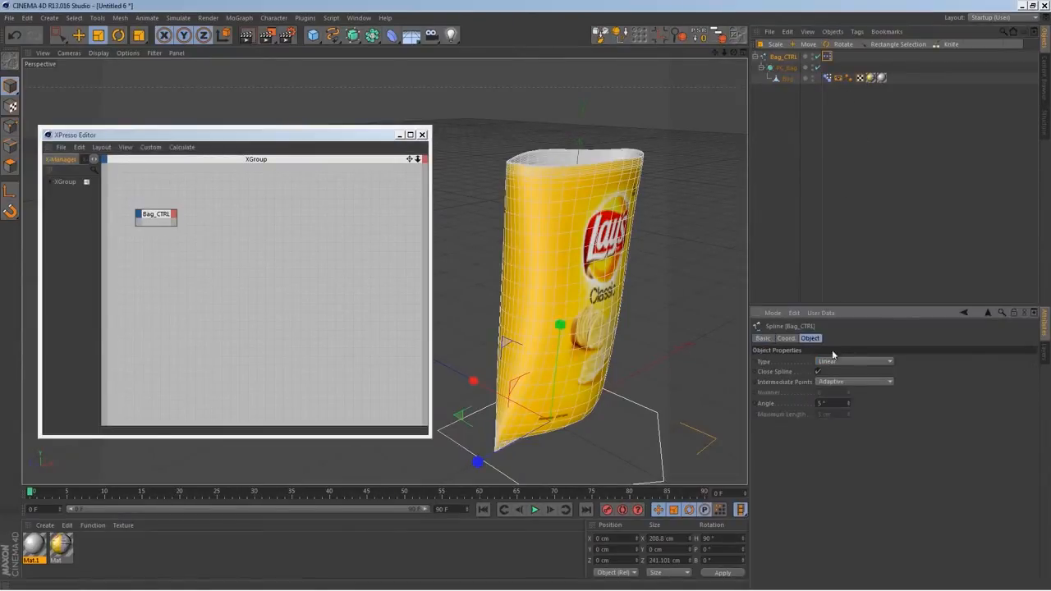
{"action": "left_click", "coordinate": [822, 313]}
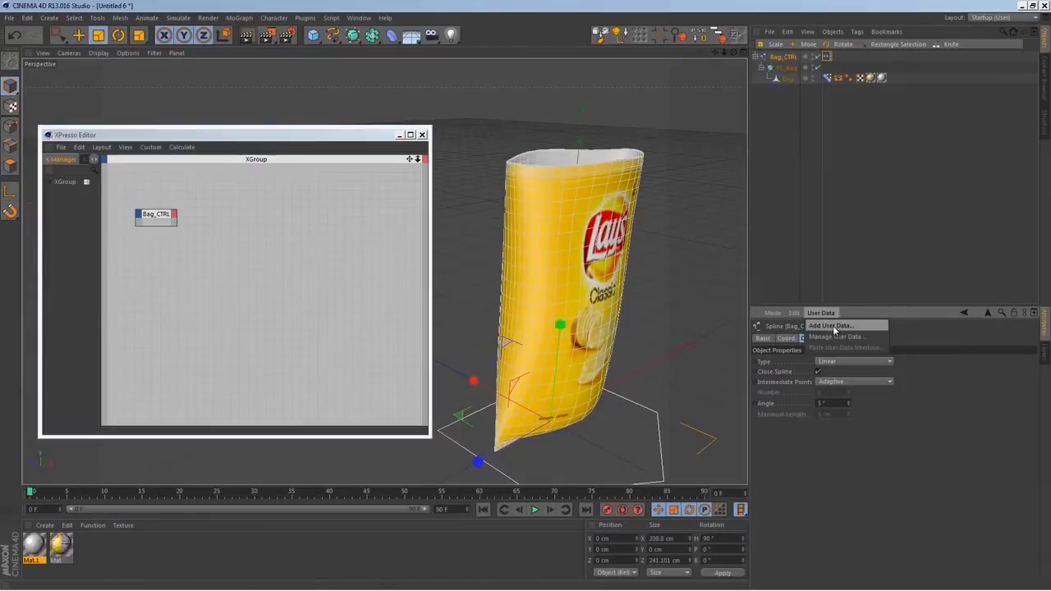
{"action": "left_click", "coordinate": [833, 326]}
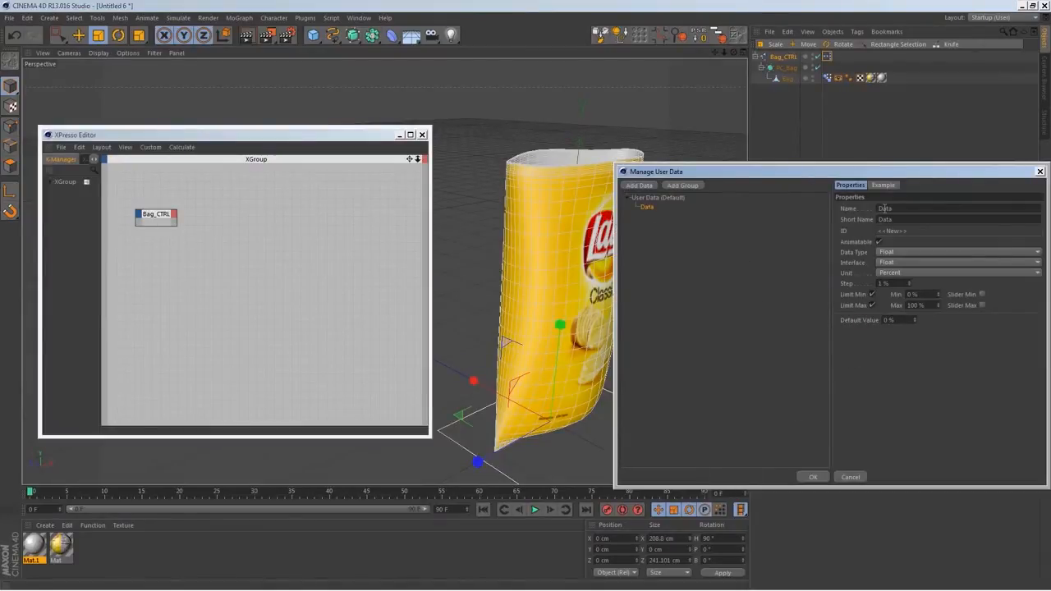
{"action": "type", "text": "Open/Close"}
{"action": "left_click", "coordinate": [958, 343]}
Set up the Open/Close user data in Percent, limited to a minimum of 0% and maximum of 100%, and show it on Bag_CTRL
{"action": "left_click", "coordinate": [872, 295]}
{"action": "left_click", "coordinate": [872, 305]}
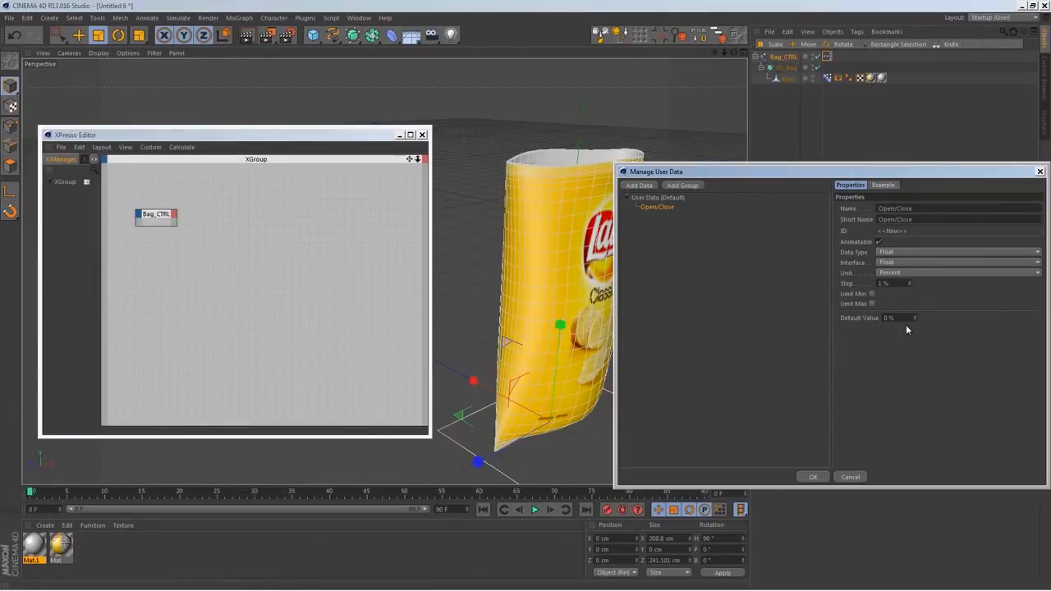
{"action": "left_click", "coordinate": [872, 294]}
{"action": "left_click", "coordinate": [872, 305]}
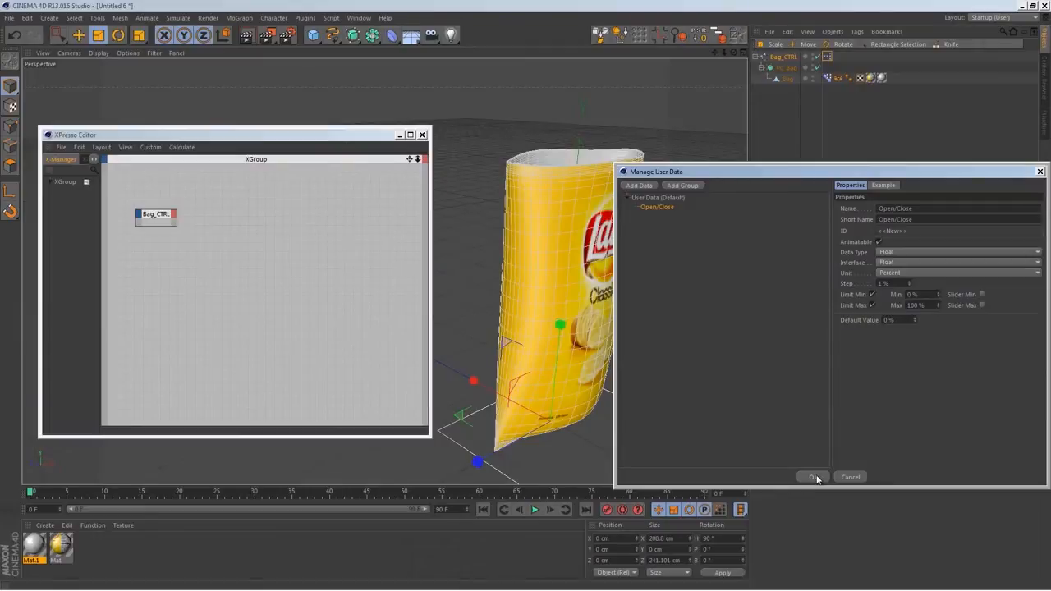
{"action": "left_click", "coordinate": [896, 272]}
{"action": "left_click", "coordinate": [912, 296]}
{"action": "left_click", "coordinate": [815, 478]}
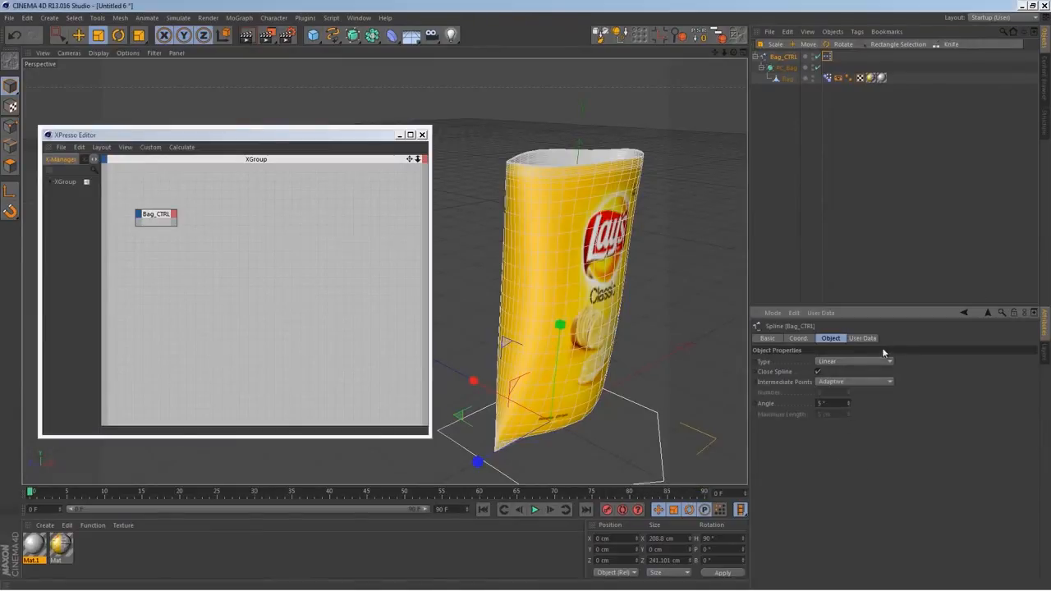
{"action": "left_click", "coordinate": [862, 338]}
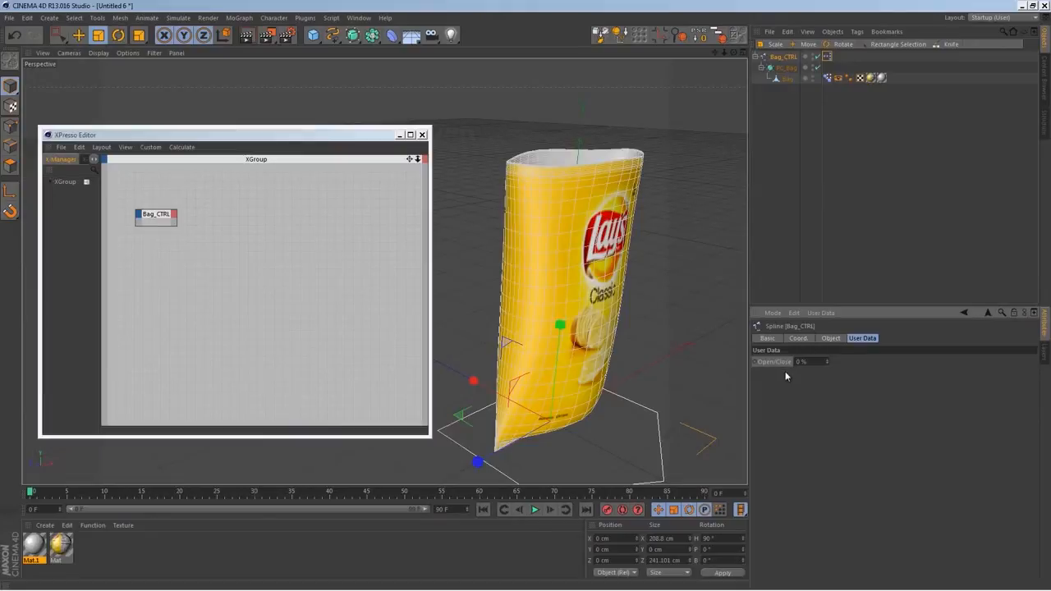
Add the bag's Pose Morph tag as a node beside Bag_CTRL in the XPresso Editor
{"action": "left_click", "coordinate": [828, 79]}
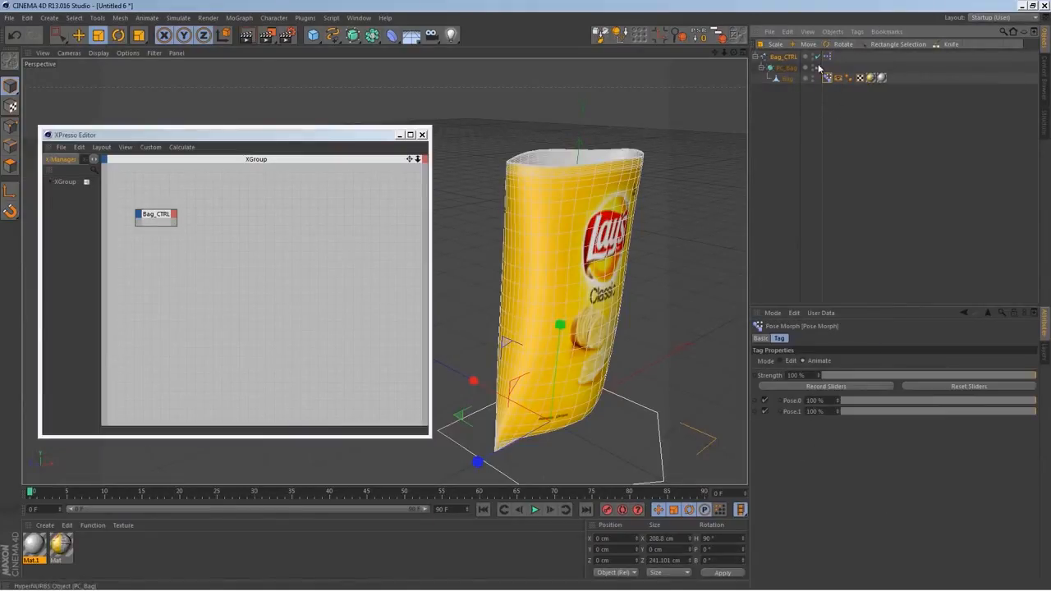
{"action": "left_click", "coordinate": [784, 57]}
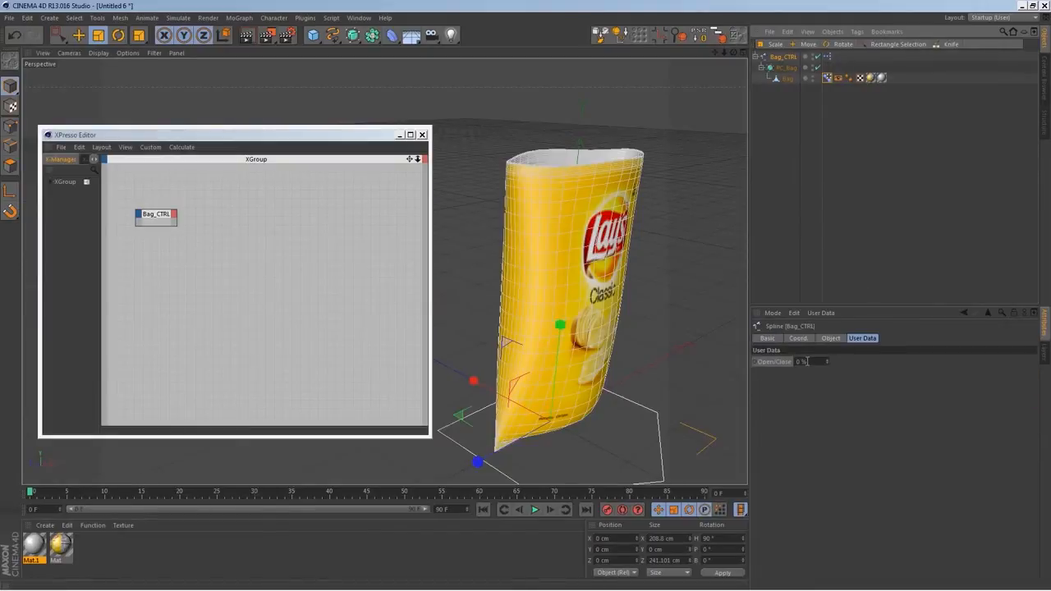
{"action": "left_click_drag", "start_coordinate": [829, 79], "coordinate": [245, 227]}
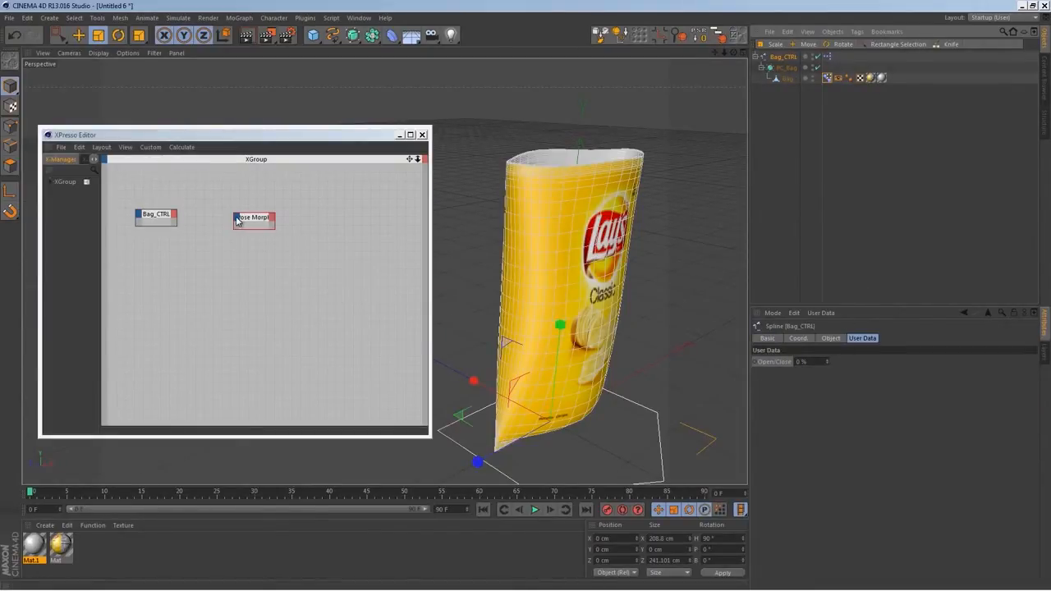
{"action": "double_click", "coordinate": [251, 223]}
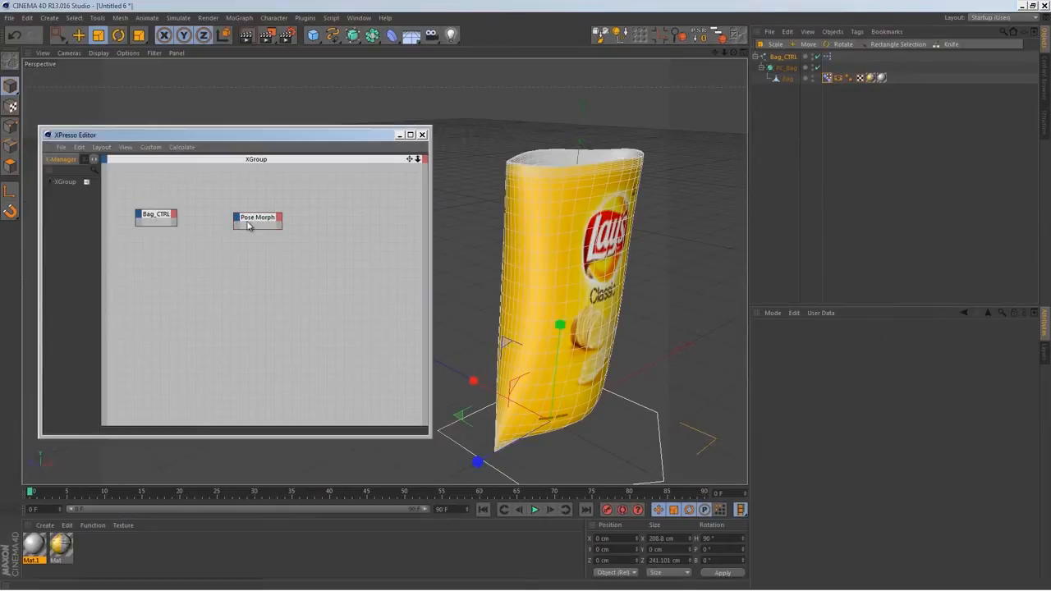
Add Pose.0 Strength and Pose.1 Strength input ports to the Pose Morph node and space it away from Bag_CTRL
{"action": "left_click", "coordinate": [236, 218]}
{"action": "mouse_move", "coordinate": [271, 268]}
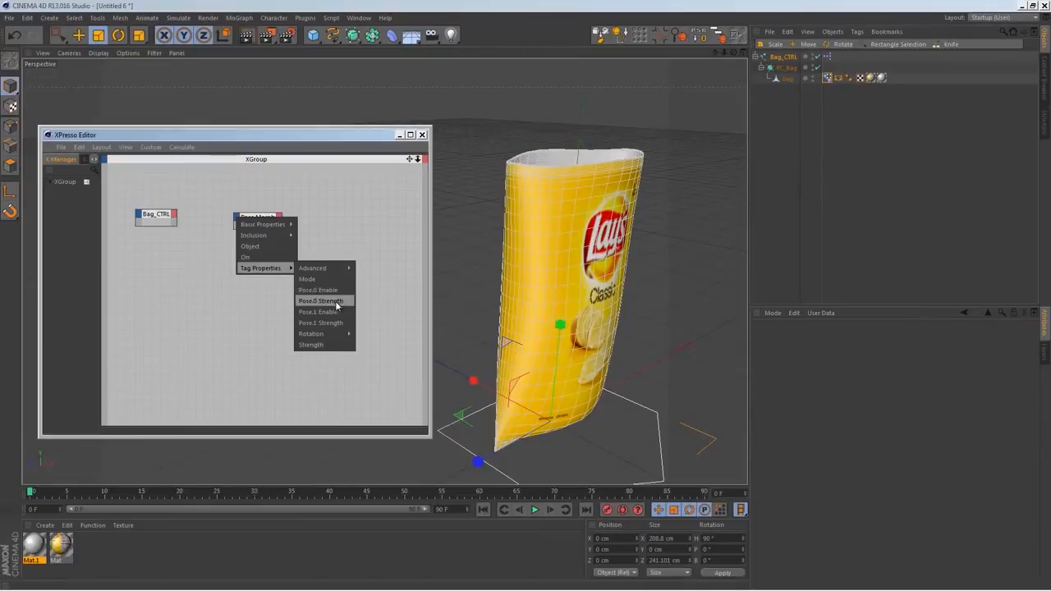
{"action": "left_click", "coordinate": [337, 301]}
{"action": "left_click", "coordinate": [236, 219]}
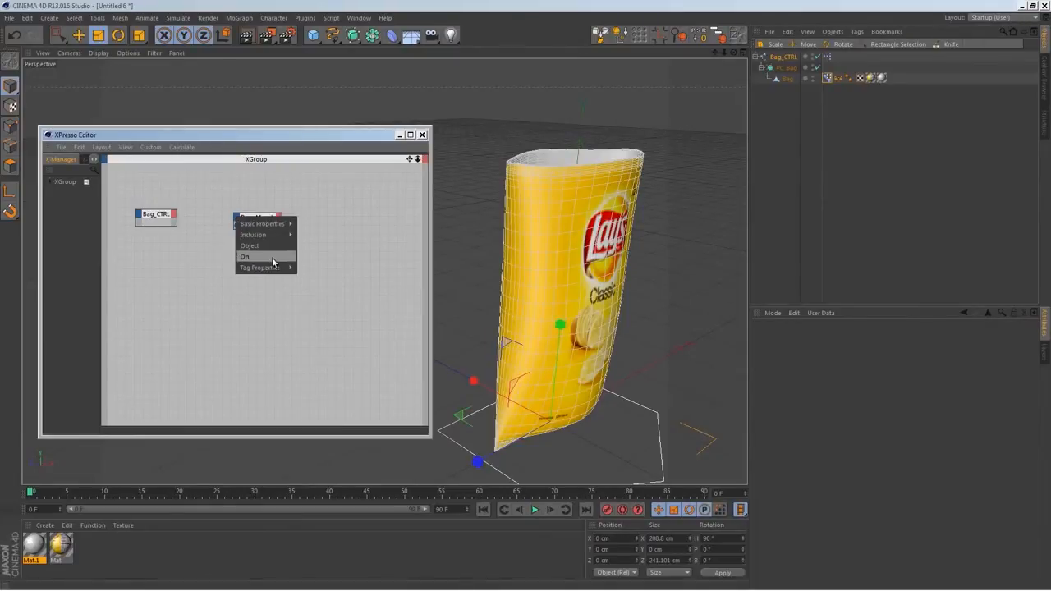
{"action": "mouse_move", "coordinate": [280, 268]}
{"action": "left_click", "coordinate": [325, 321]}
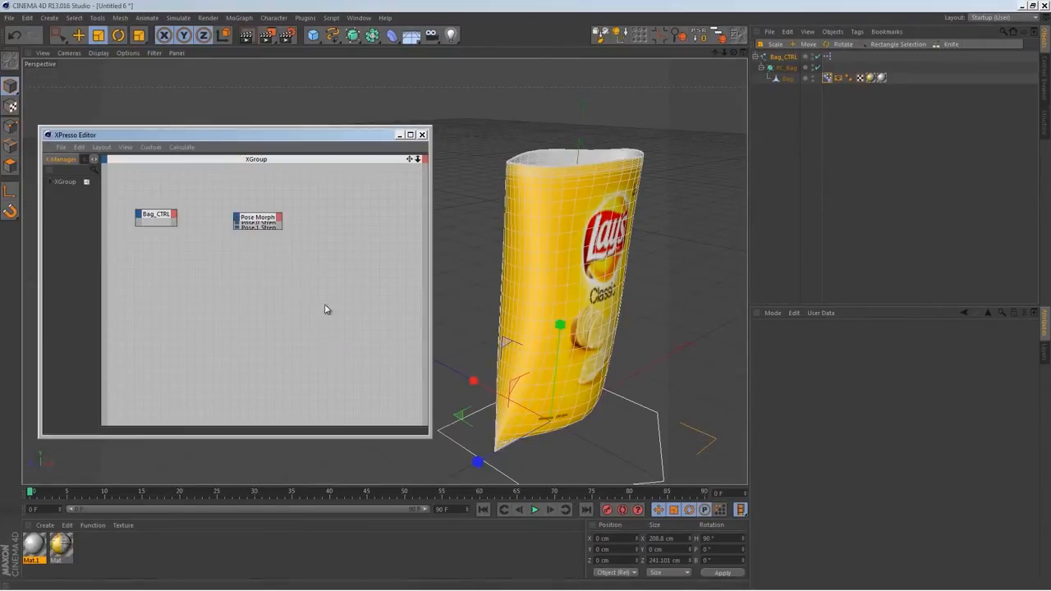
{"action": "left_click_drag", "start_coordinate": [265, 219], "coordinate": [312, 215]}
Search the X-Pool for "range" and place a Range Mapper node between the Bag_CTRL and Pose Morph nodes
{"action": "left_click", "coordinate": [93, 160]}
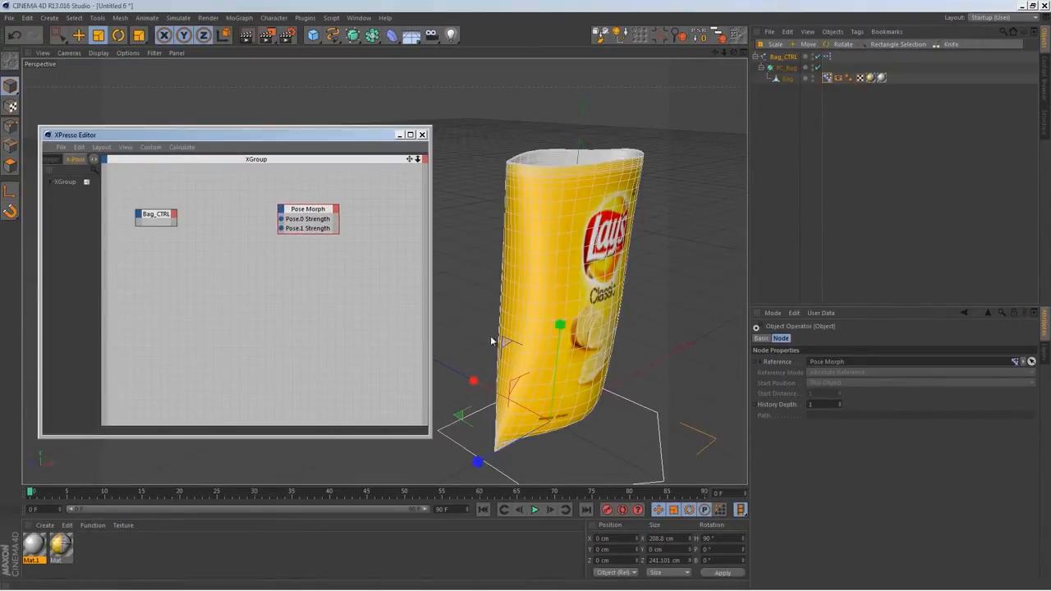
{"action": "left_click_drag", "start_coordinate": [98, 300], "coordinate": [149, 301]}
{"action": "left_click", "coordinate": [143, 171]}
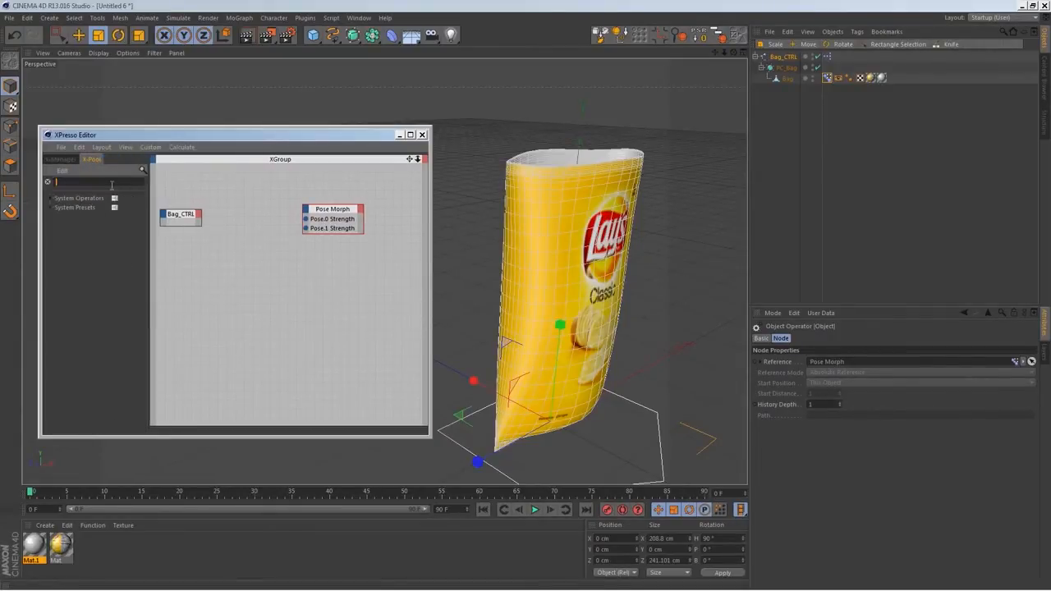
{"action": "type", "text": "range"}
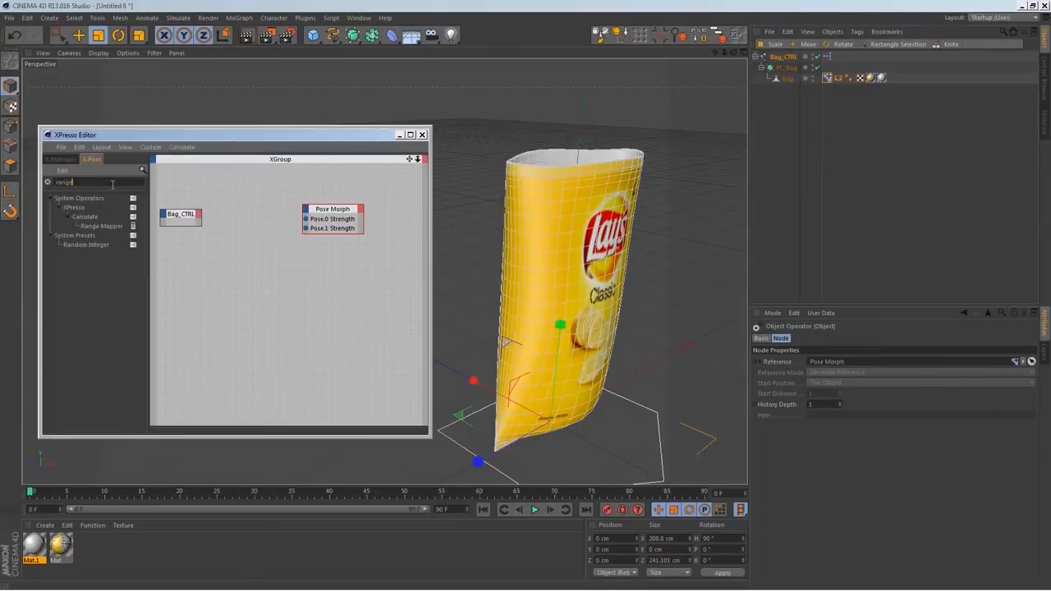
{"action": "left_click_drag", "start_coordinate": [125, 231], "coordinate": [247, 218]}
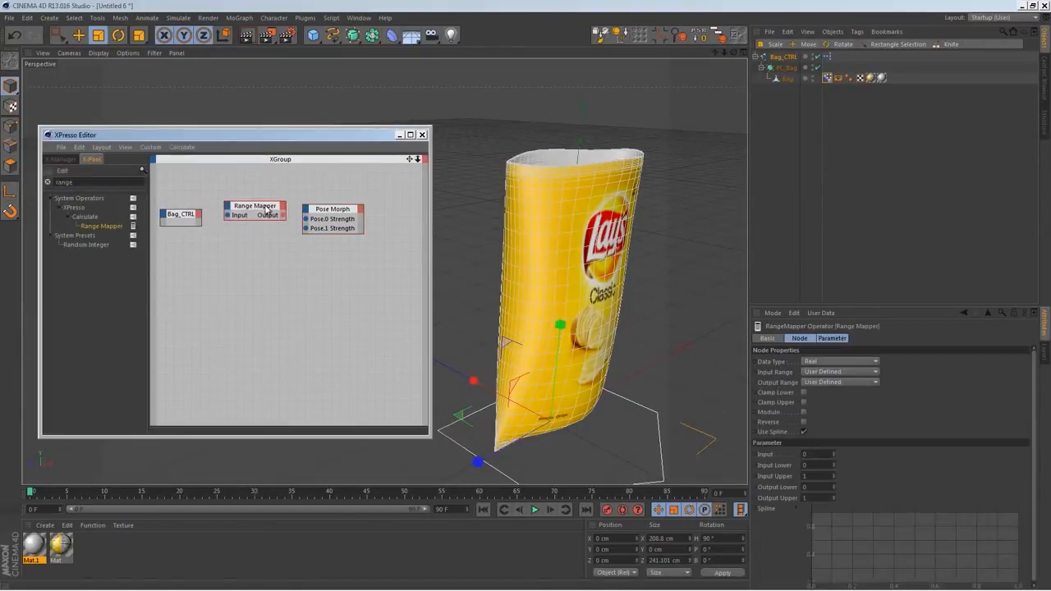
{"action": "left_click_drag", "start_coordinate": [321, 207], "coordinate": [327, 209]}
{"action": "left_click_drag", "start_coordinate": [247, 216], "coordinate": [258, 215]}
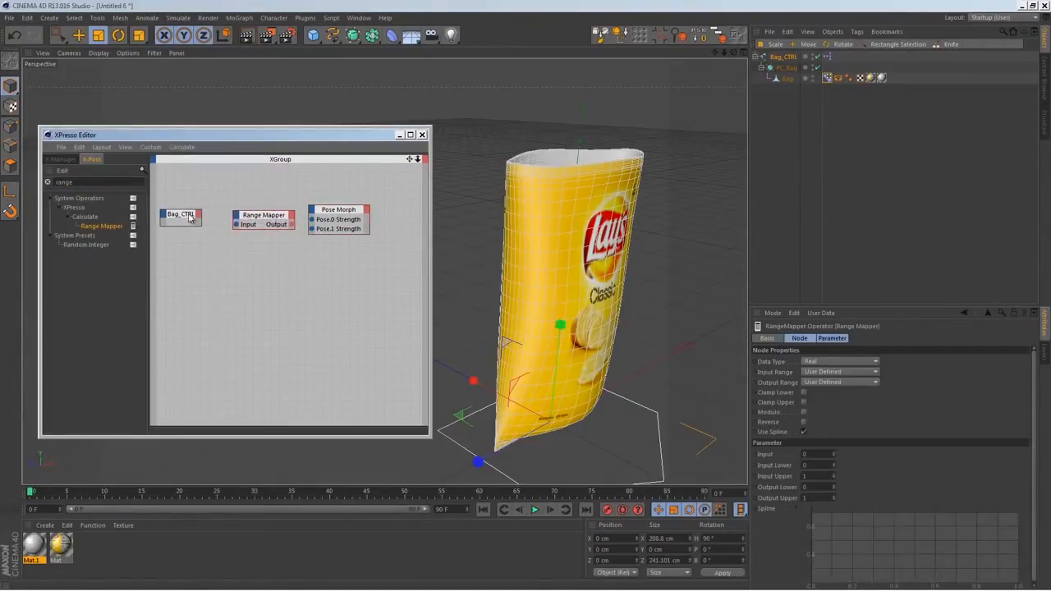
Add the Open/Close output port to the Bag_CTRL node and rearrange the three nodes so their ports are readable
{"action": "left_click", "coordinate": [197, 216]}
{"action": "mouse_move", "coordinate": [265, 374]}
{"action": "left_click", "coordinate": [297, 376]}
{"action": "left_click_drag", "start_coordinate": [329, 219], "coordinate": [341, 224]}
{"action": "left_click", "coordinate": [275, 223]}
{"action": "left_click_drag", "start_coordinate": [260, 221], "coordinate": [256, 218]}
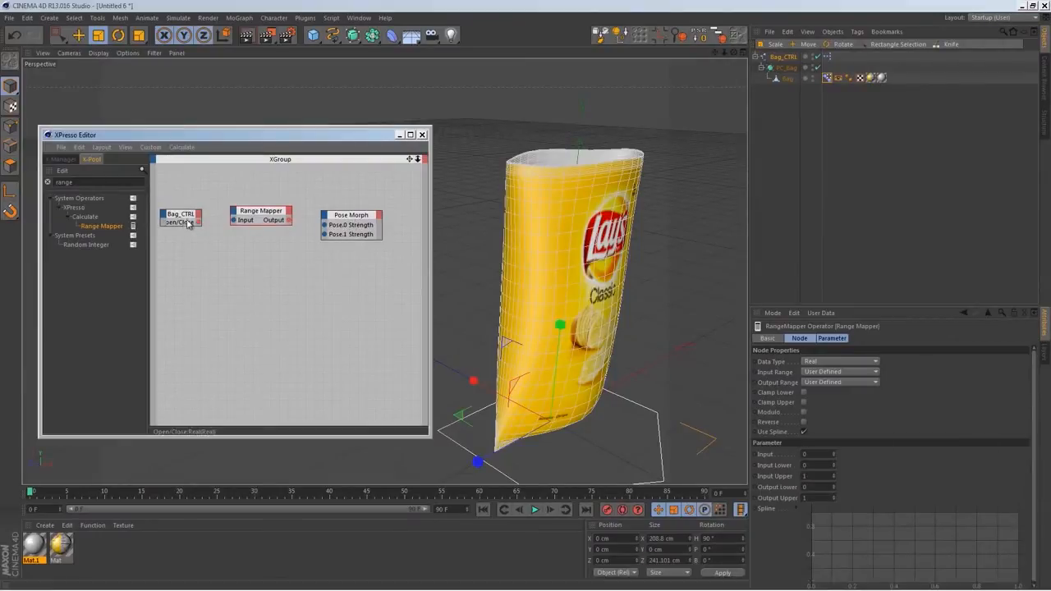
{"action": "double_click", "coordinate": [196, 222]}
{"action": "mouse_move", "coordinate": [193, 215]}
{"action": "left_mouse_down"}
{"action": "mouse_move", "coordinate": [199, 209]}
{"action": "mouse_move", "coordinate": [193, 218]}
{"action": "left_mouse_up"}
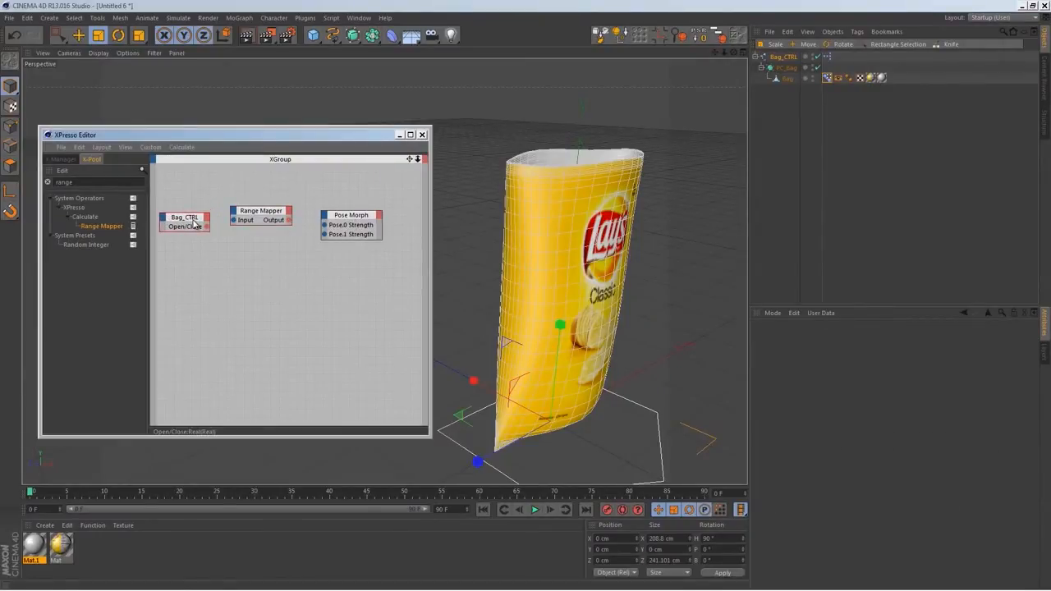
{"action": "left_click_drag", "start_coordinate": [337, 220], "coordinate": [352, 220]}
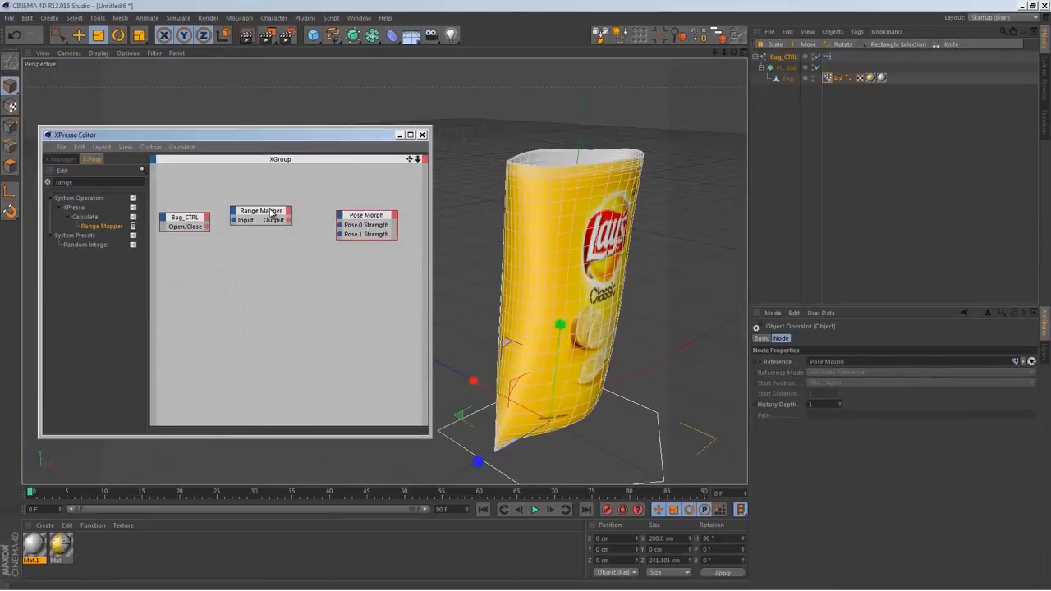
{"action": "left_click_drag", "start_coordinate": [272, 214], "coordinate": [281, 215]}
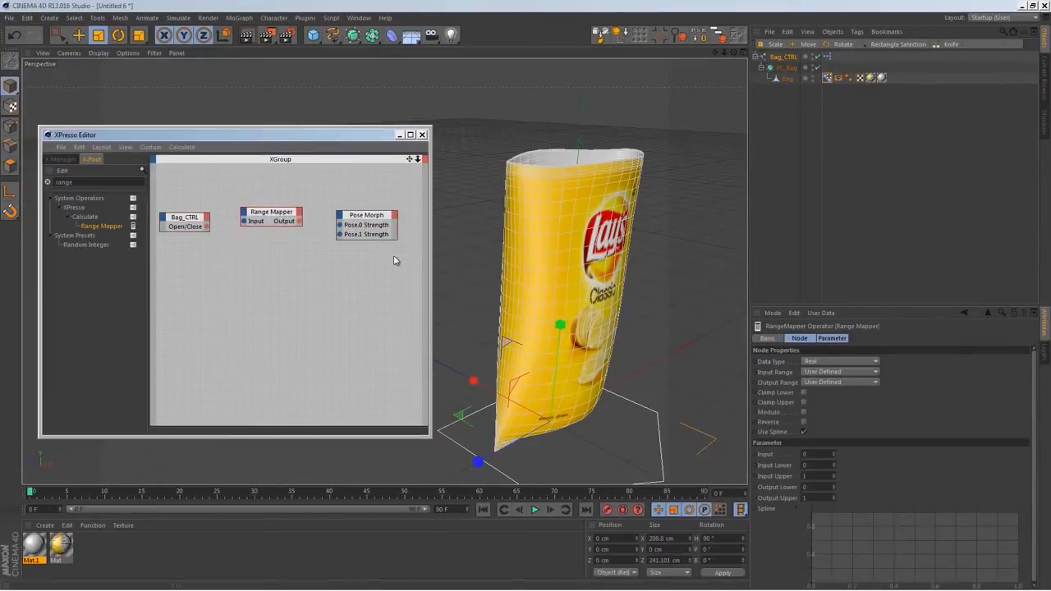
Set the Range Mapper's input and output ranges to Percent and connect it between Open/Close and Pose.0 Strength
{"action": "left_click", "coordinate": [821, 372]}
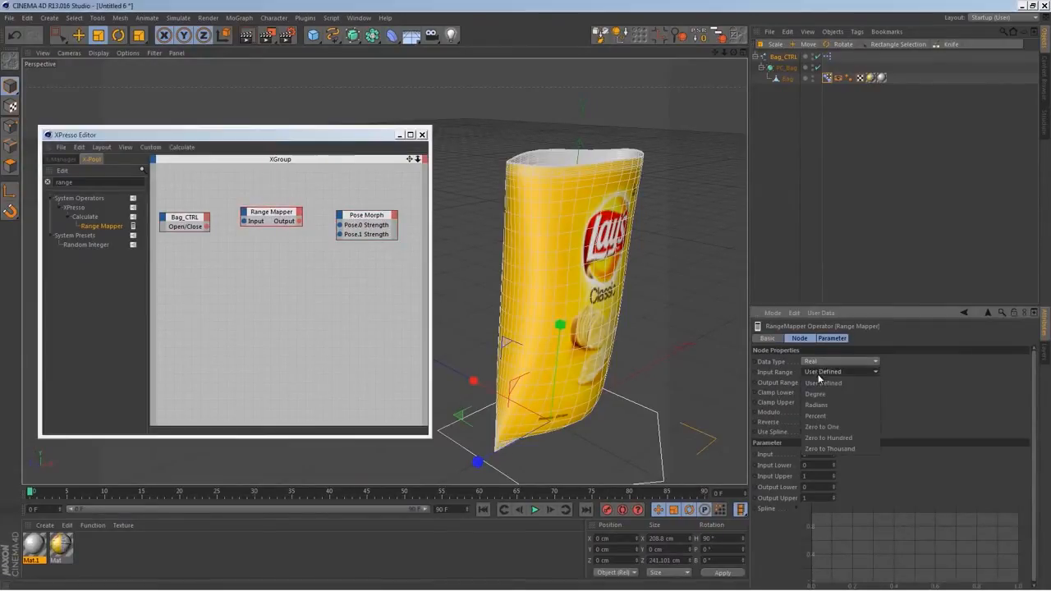
{"action": "left_click", "coordinate": [827, 413]}
{"action": "left_click", "coordinate": [832, 382]}
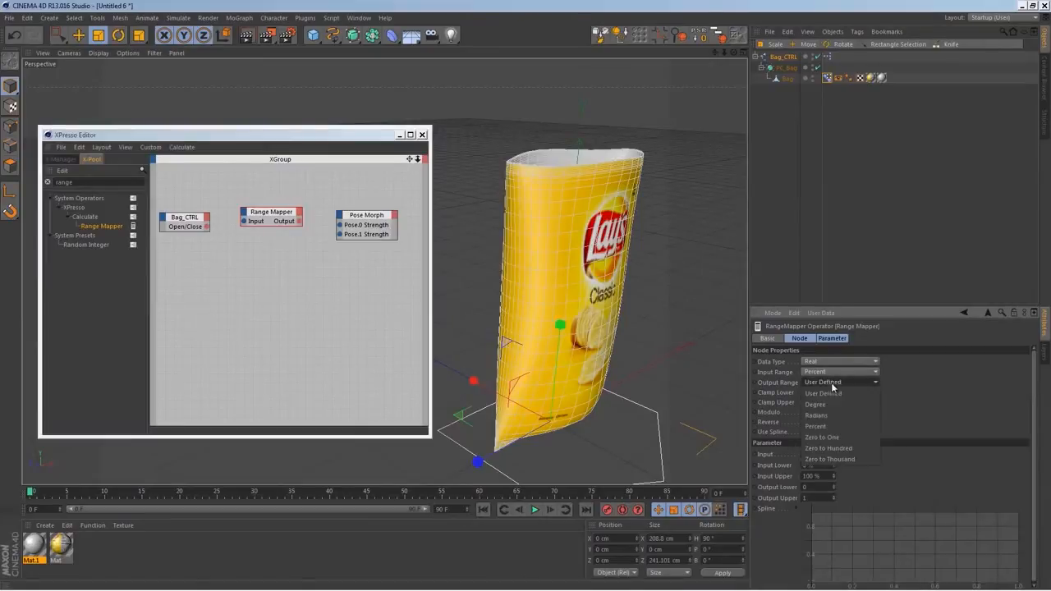
{"action": "left_click", "coordinate": [831, 427]}
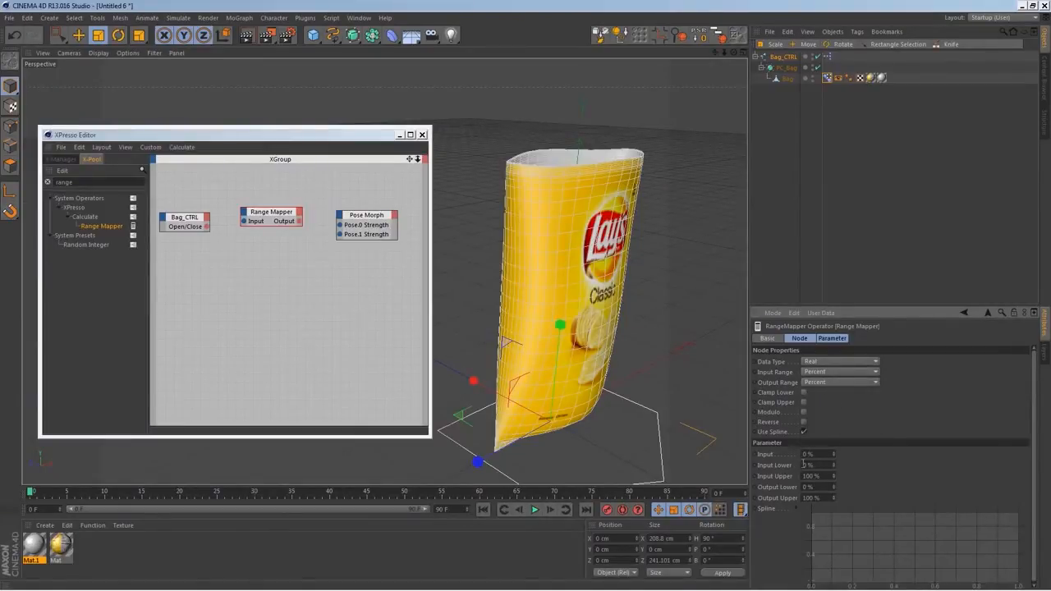
{"action": "double_click", "coordinate": [808, 465]}
{"action": "double_click", "coordinate": [822, 476]}
{"action": "left_click_drag", "start_coordinate": [206, 227], "coordinate": [341, 225]}
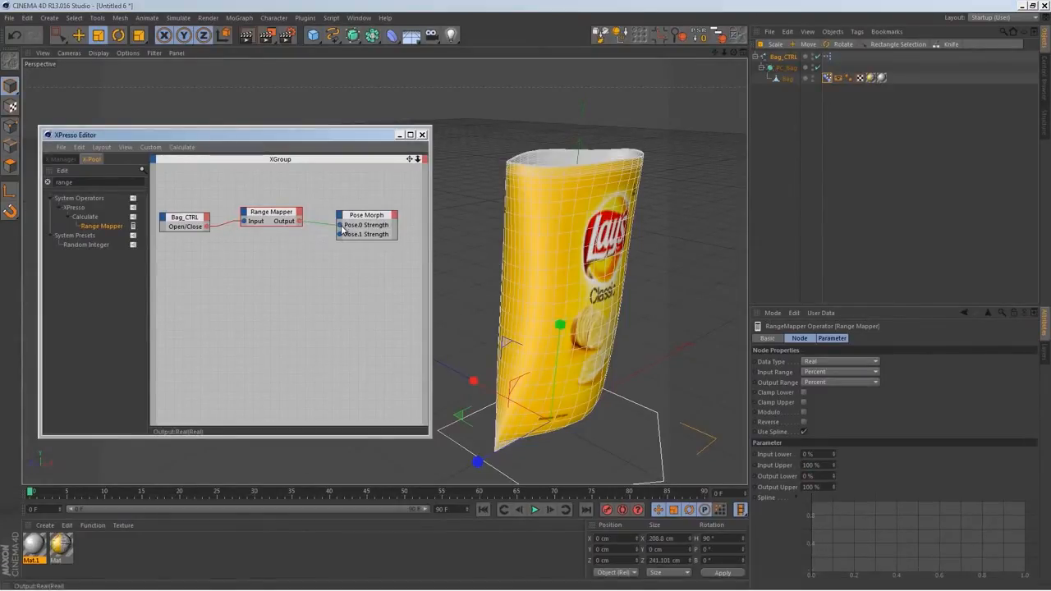
Duplicate the Range Mapper with Output Lower 100% and Output Upper 0%, and connect it between Open/Close and Pose.1 Strength
{"action": "left_click_drag", "start_coordinate": [283, 220], "coordinate": [283, 248], "text": "ctrl"}
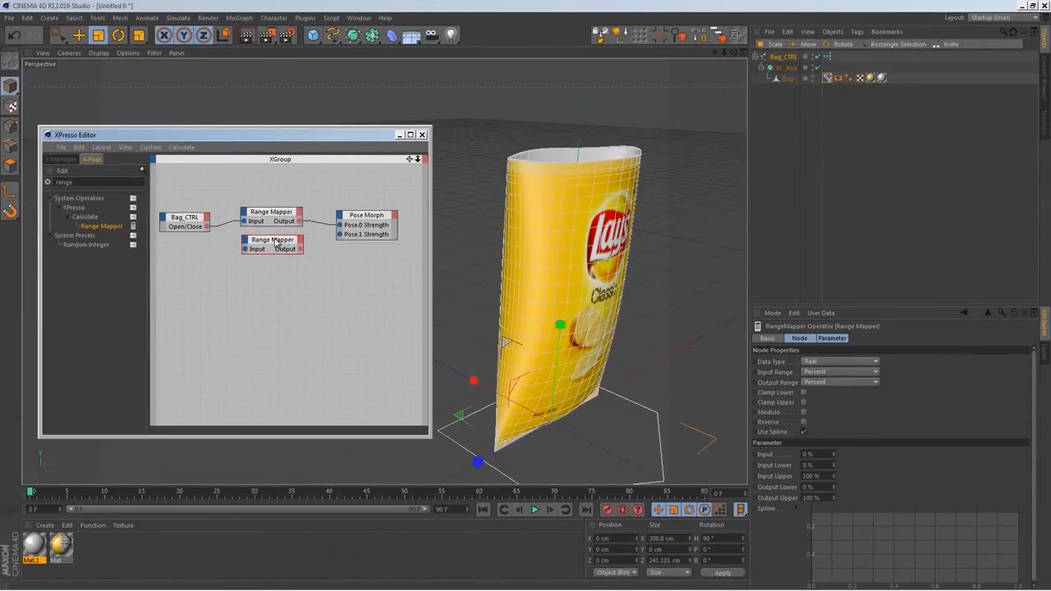
{"action": "double_click", "coordinate": [819, 487]}
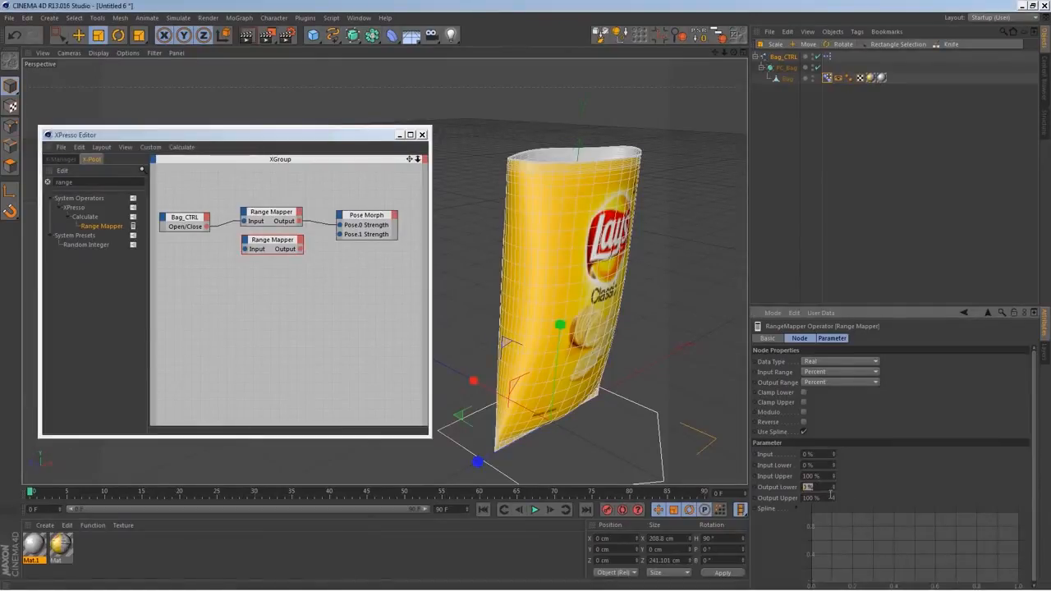
{"action": "key", "text": "Tab"}
{"action": "type", "text": "0"}
{"action": "key", "text": "Return"}
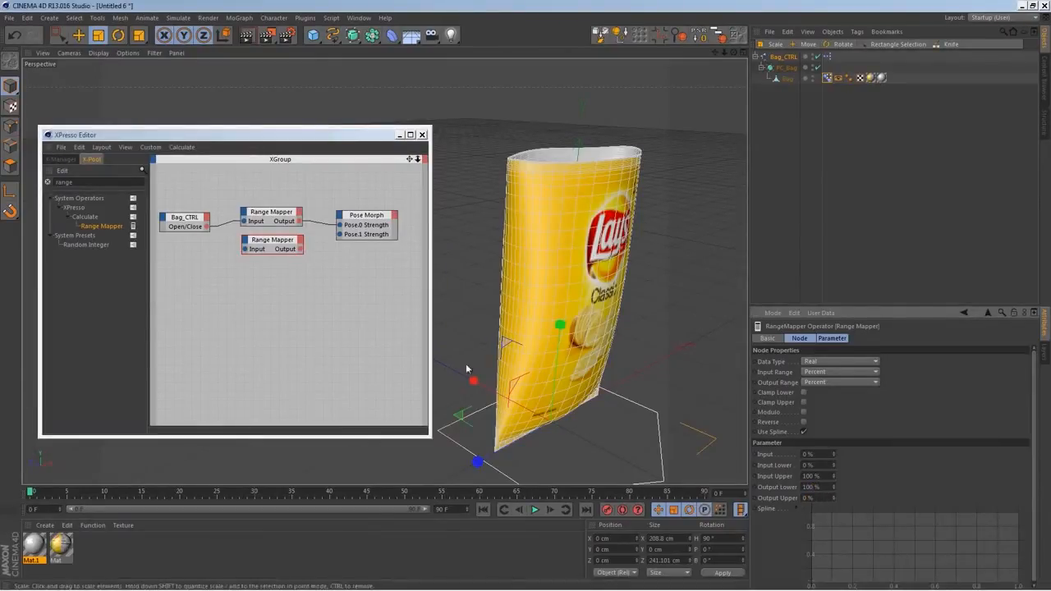
{"action": "left_click_drag", "start_coordinate": [205, 231], "coordinate": [244, 248]}
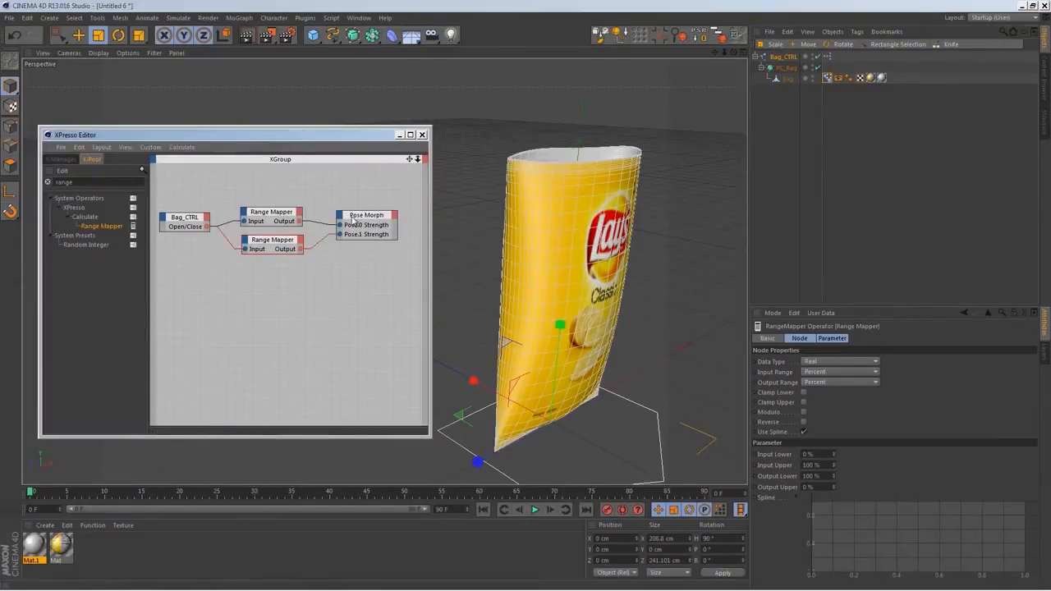
Test the rig by varying the Open/Close value in Bag_CTRL's user data
{"action": "left_click", "coordinate": [183, 223]}
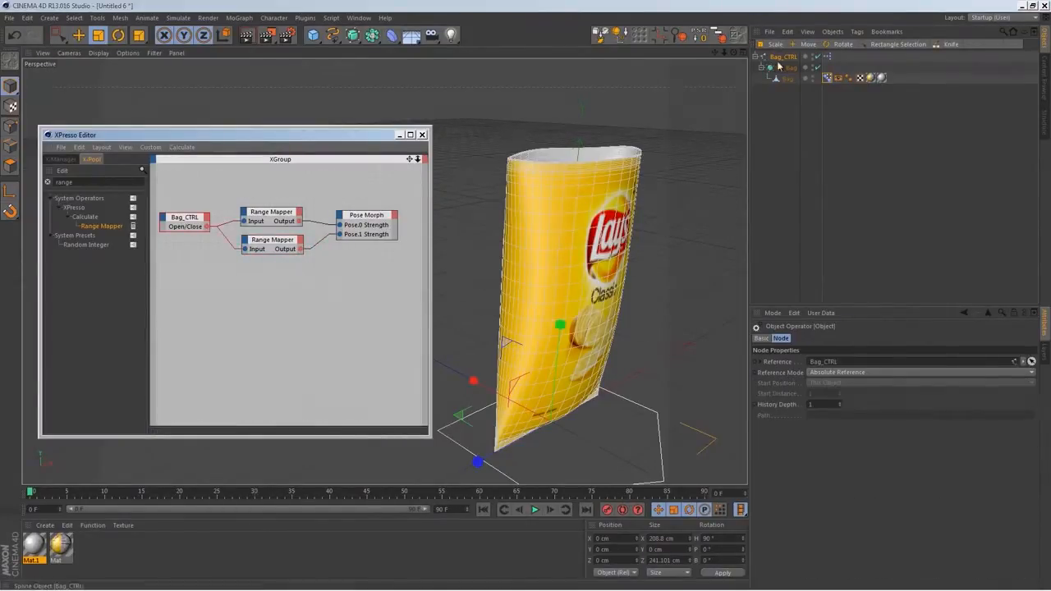
{"action": "left_click", "coordinate": [862, 338]}
{"action": "left_click_drag", "start_coordinate": [828, 362], "coordinate": [859, 442]}
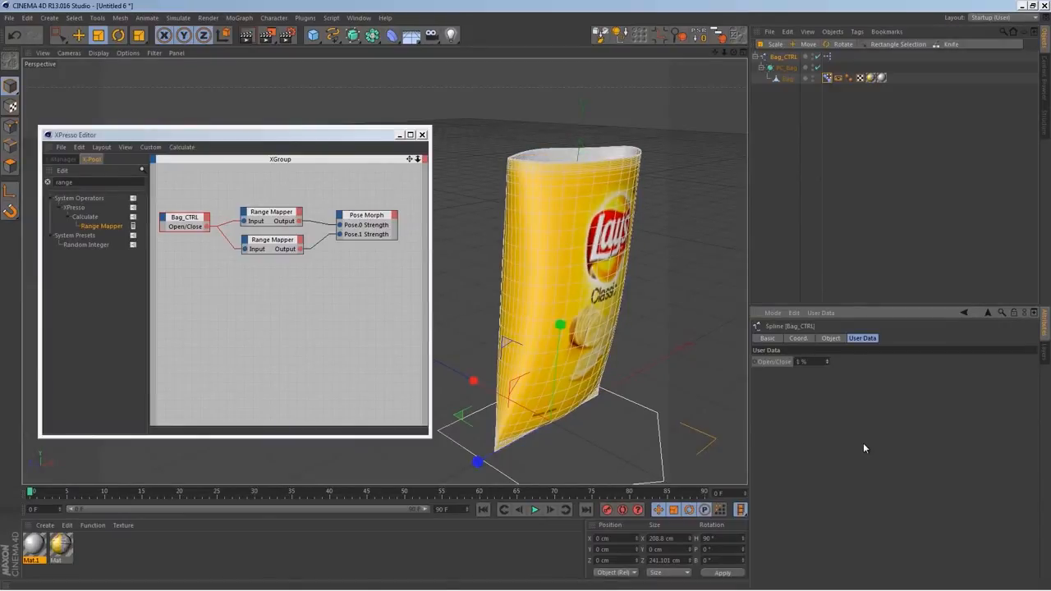
Set the Pose.0 Range Mapper's Output Lower to 100% and Output Upper to 0%
{"action": "left_click", "coordinate": [279, 212]}
{"action": "left_click_drag", "start_coordinate": [824, 475], "coordinate": [786, 473]}
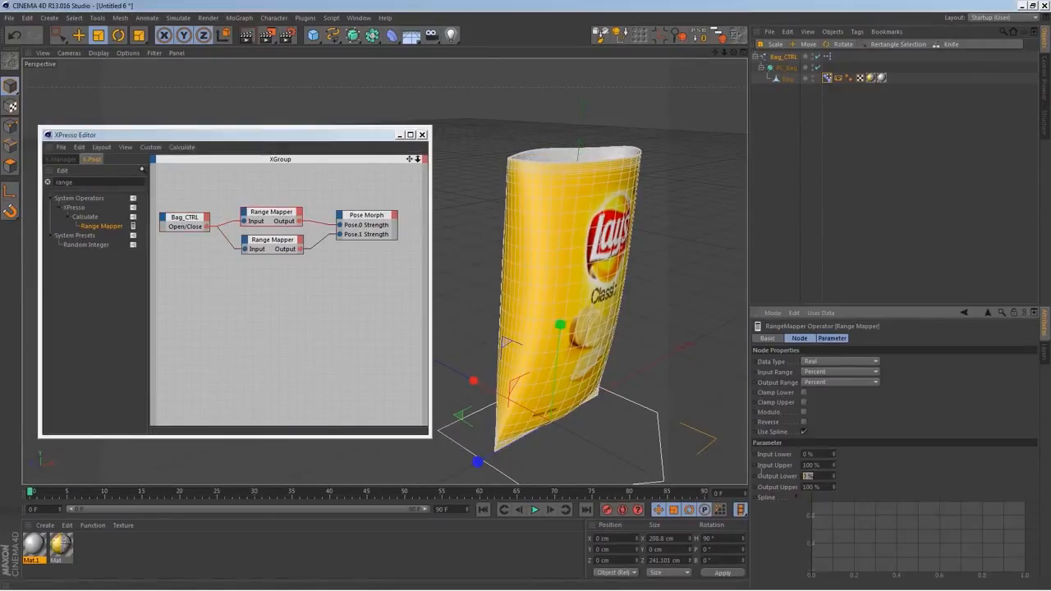
{"action": "type", "text": "100"}
{"action": "key", "text": "Tab"}
{"action": "type", "text": "0"}
{"action": "key", "text": "Return"}
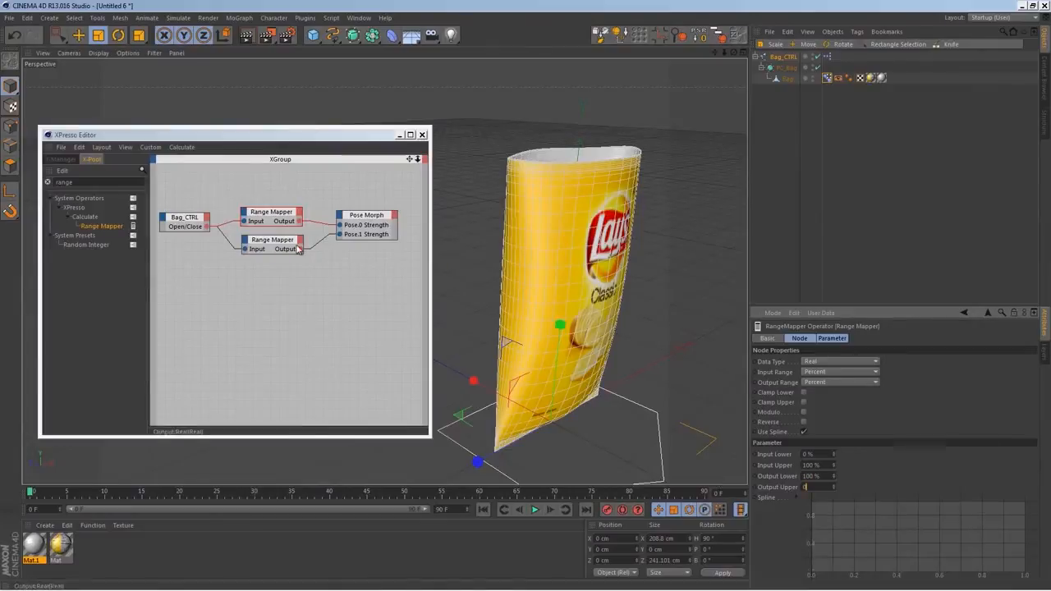
Set the Pose.1 Range Mapper's Output Lower to 0% and Output Upper to 100%, and test Bag_CTRL's Open/Close value
{"action": "left_click", "coordinate": [356, 267]}
{"action": "left_click_drag", "start_coordinate": [825, 476], "coordinate": [753, 474]}
{"action": "type", "text": "100"}
{"action": "key", "text": "Return"}
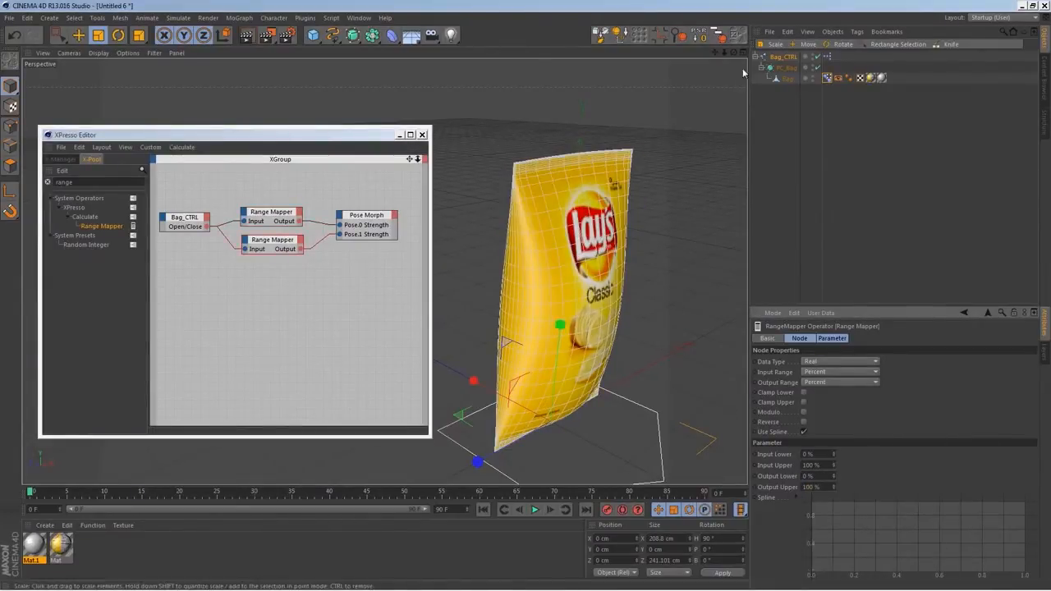
{"action": "left_click", "coordinate": [782, 57]}
{"action": "left_click_drag", "start_coordinate": [827, 363], "coordinate": [802, 50]}
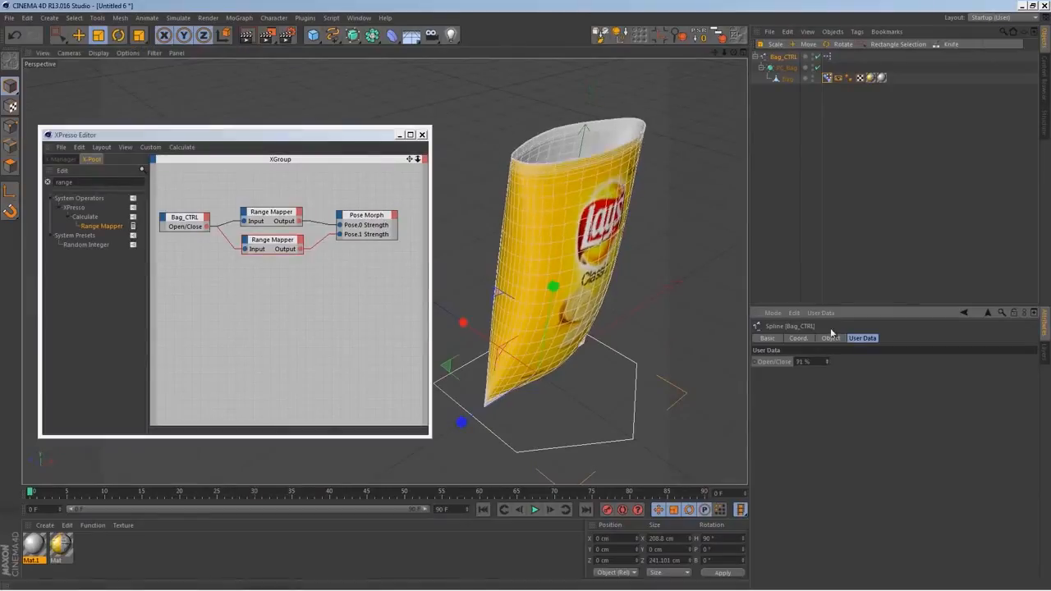
Switch the Pose Morph tag to Edit mode, choose Pose.1, and put the Bag mesh in Point mode for rectangle selection
{"action": "left_click", "coordinate": [828, 78]}
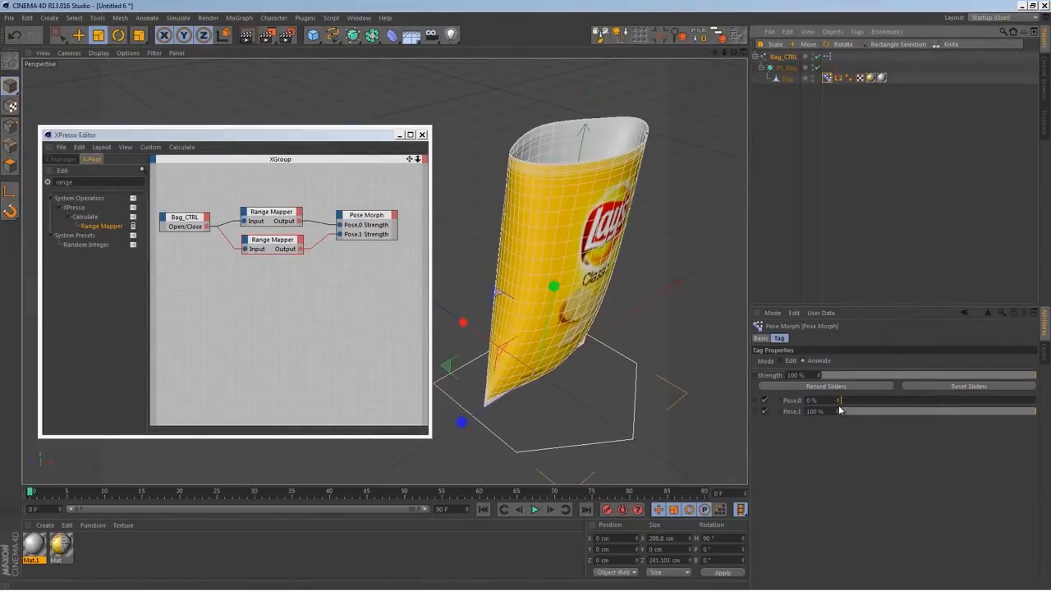
{"action": "left_click", "coordinate": [783, 361]}
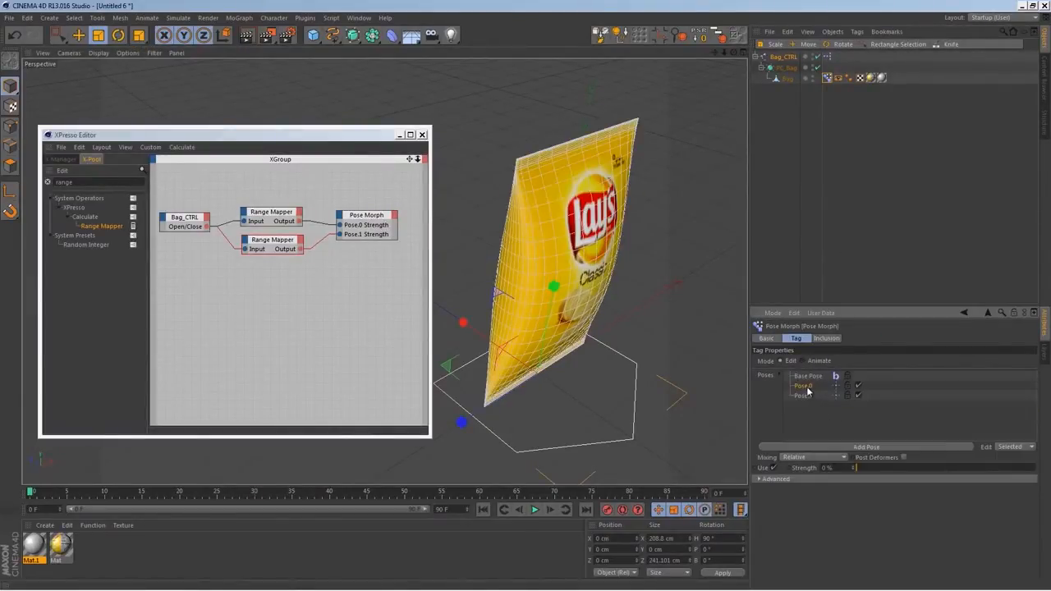
{"action": "left_click", "coordinate": [805, 398]}
{"action": "left_click_drag", "start_coordinate": [628, 254], "coordinate": [581, 332], "text": "alt"}
{"action": "left_click", "coordinate": [788, 78]}
{"action": "left_click_drag", "start_coordinate": [634, 272], "coordinate": [612, 238], "text": "alt"}
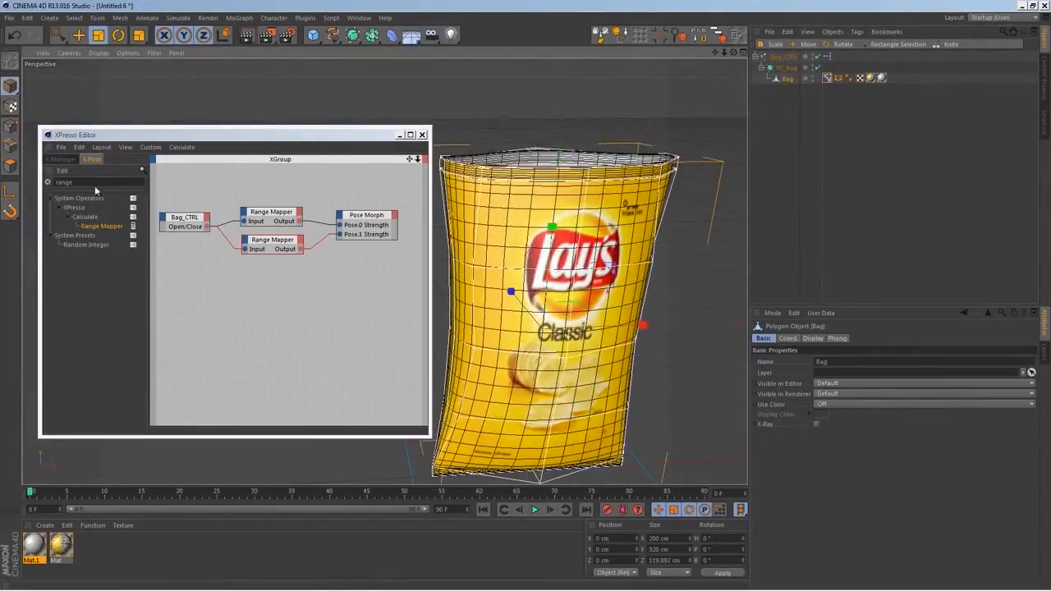
{"action": "left_click", "coordinate": [10, 126]}
{"action": "key", "text": "0"}
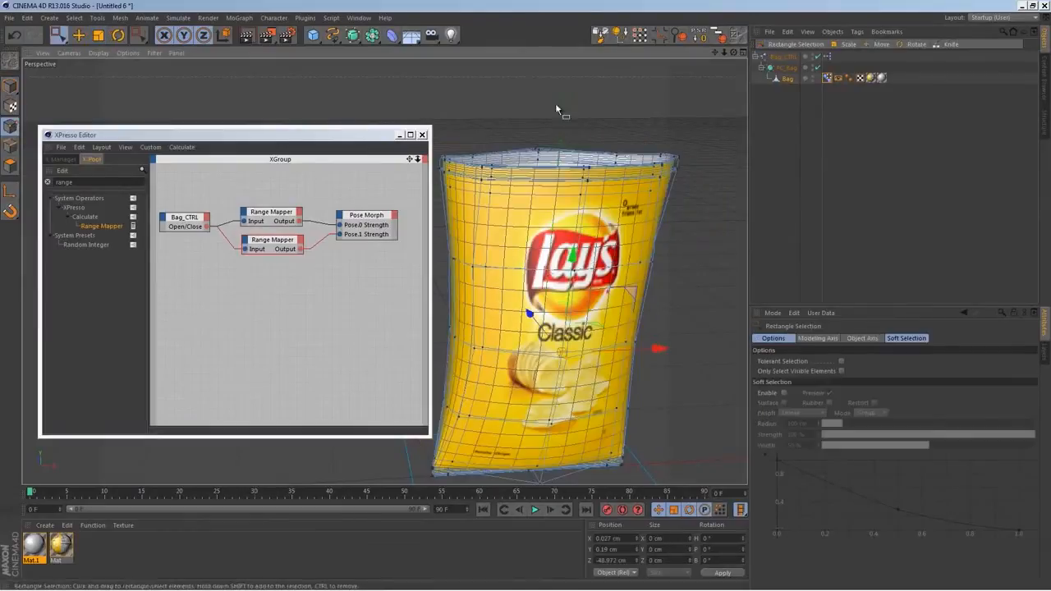
Turn off Textures in the bag's Display tag and disable the PC_Bag HyperNURBS
{"action": "left_click", "coordinate": [828, 78]}
{"action": "left_click", "coordinate": [844, 413]}
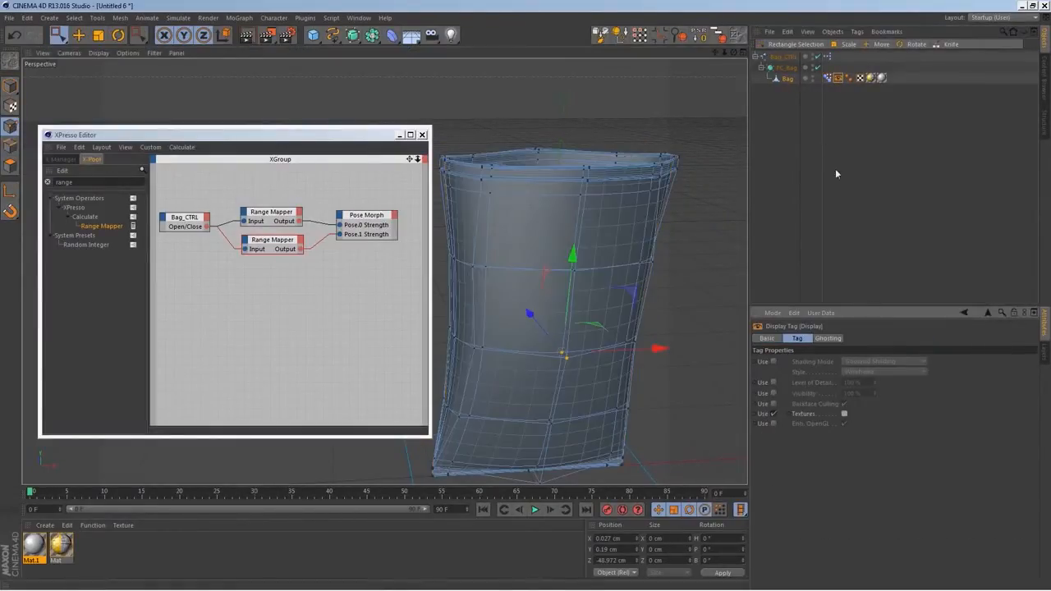
{"action": "left_click", "coordinate": [818, 68]}
Close the XPresso Editor and scale the centre front and back points of the bag's opening in depth
{"action": "left_click_drag", "start_coordinate": [579, 246], "coordinate": [562, 189], "text": "alt"}
{"action": "key", "text": "space"}
{"action": "key", "text": "space"}
{"action": "left_click_drag", "start_coordinate": [566, 194], "coordinate": [455, 146], "text": "alt"}
{"action": "left_click", "coordinate": [99, 35]}
{"action": "middle_click", "coordinate": [610, 317]}
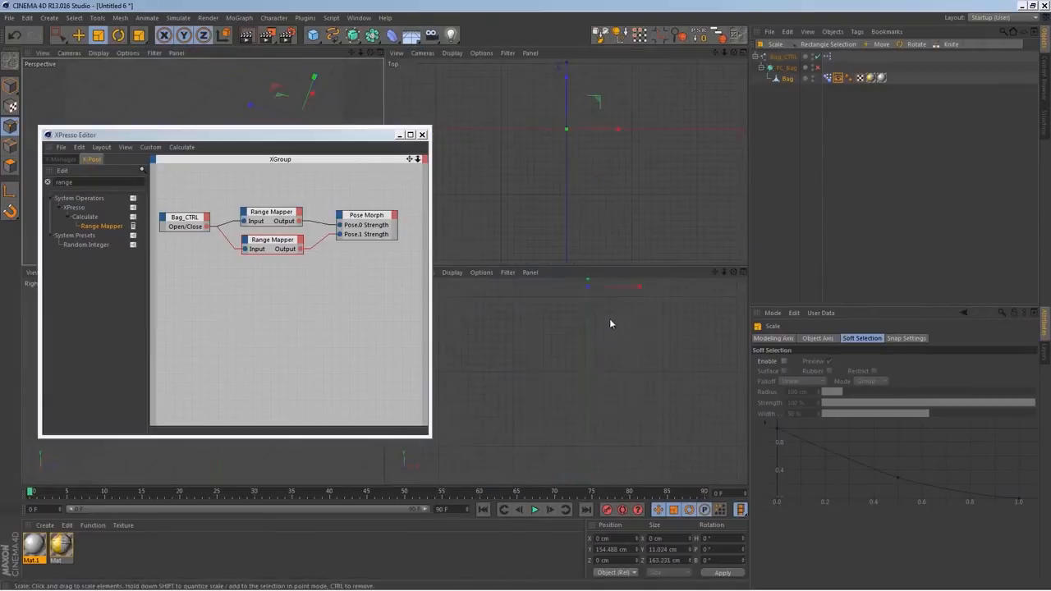
{"action": "left_click", "coordinate": [421, 135]}
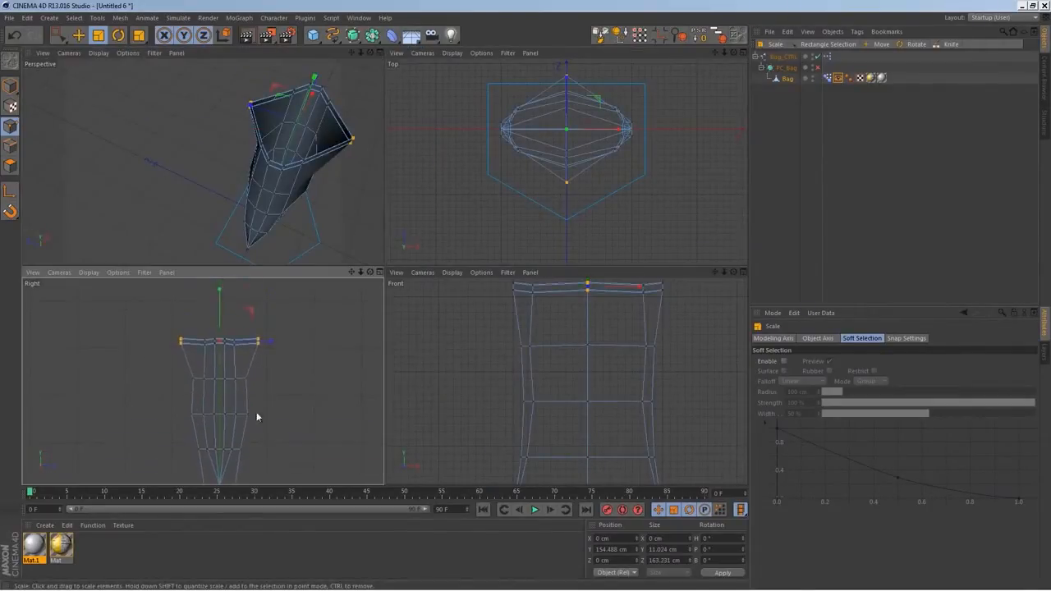
{"action": "left_click_drag", "start_coordinate": [292, 341], "coordinate": [189, 388]}
{"action": "key", "text": "space"}
Round the bag's opening by scaling the remaining rim points in depth, with the outermost side points about 27 cm apart
{"action": "key", "text": "space"}
{"action": "left_click_drag", "start_coordinate": [294, 375], "coordinate": [302, 378]}
{"action": "key", "text": "space"}
{"action": "left_click_drag", "start_coordinate": [259, 344], "coordinate": [308, 341]}
{"action": "key", "text": "space"}
{"action": "key", "text": "space"}
{"action": "left_click_drag", "start_coordinate": [232, 328], "coordinate": [305, 341]}
{"action": "key", "text": "space"}
{"action": "middle_click_drag", "start_coordinate": [274, 384], "coordinate": [292, 356], "text": "alt"}
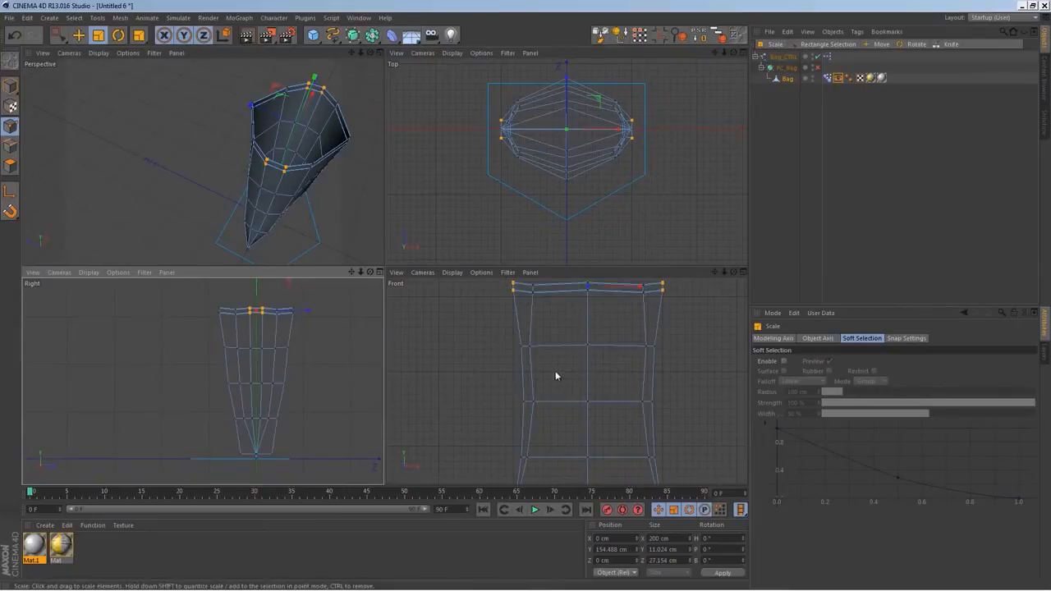
Scale the inner-column points of the row below the rim to about 80 cm in depth
{"action": "key", "text": "space"}
{"action": "left_click_drag", "start_coordinate": [527, 359], "coordinate": [524, 362]}
{"action": "left_click_drag", "start_coordinate": [610, 332], "coordinate": [635, 346], "text": "shift"}
{"action": "key", "text": "space"}
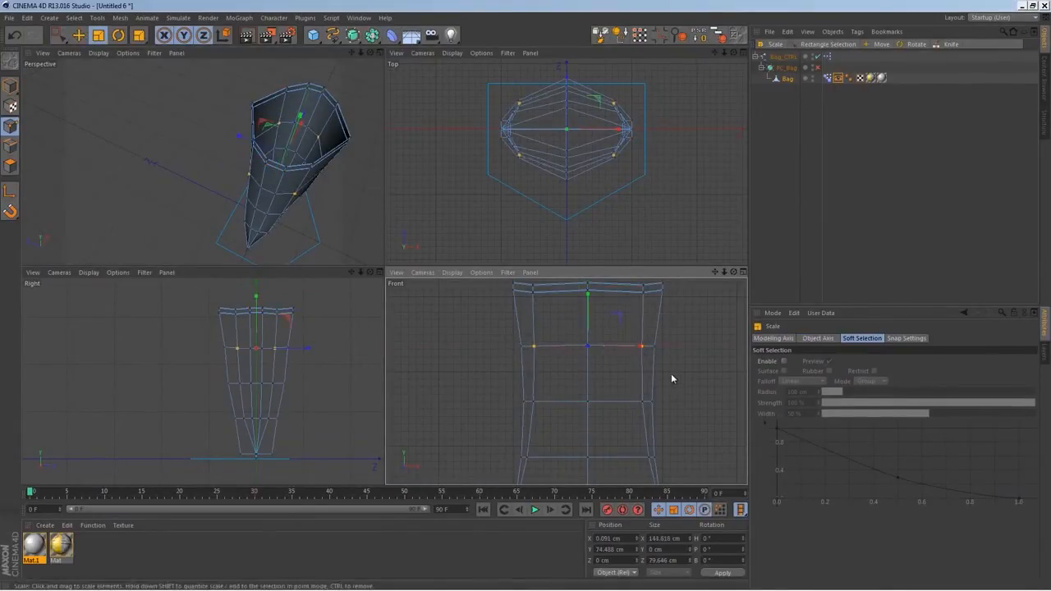
Re-enable the PC_Bag HyperNURBS and check the smoothed opening in the Perspective view
{"action": "middle_click", "coordinate": [272, 170]}
{"action": "mouse_move", "coordinate": [502, 246]}
{"action": "left_mouse_down", "text": "alt"}
{"action": "mouse_move", "coordinate": [548, 286]}
{"action": "mouse_move", "coordinate": [425, 337]}
{"action": "mouse_move", "coordinate": [430, 299]}
{"action": "mouse_move", "coordinate": [497, 228]}
{"action": "left_mouse_up", "text": "alt"}
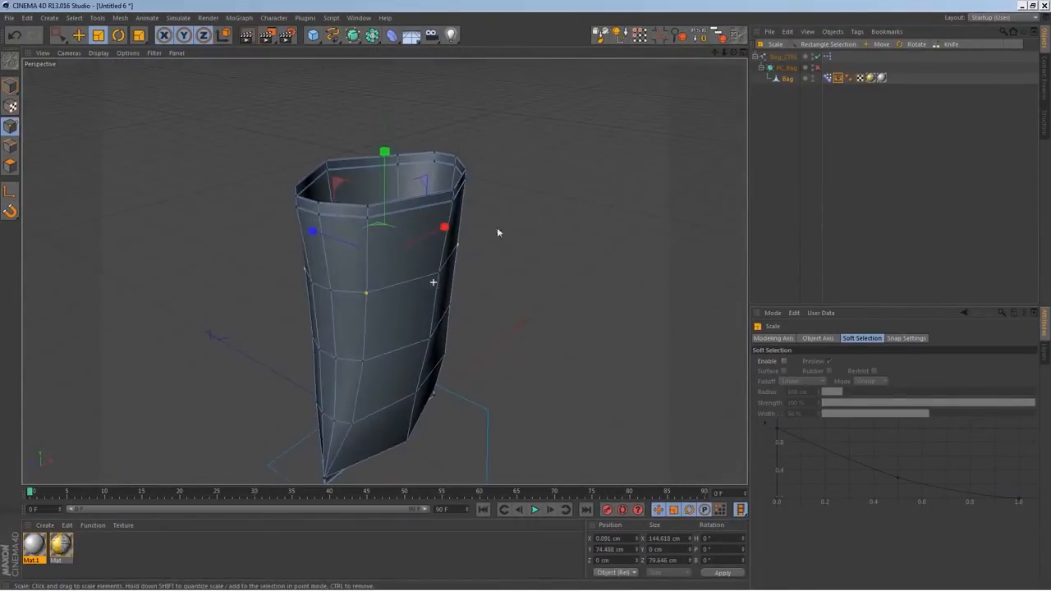
{"action": "left_click", "coordinate": [817, 68]}
{"action": "left_click_drag", "start_coordinate": [572, 287], "coordinate": [448, 268], "text": "alt"}
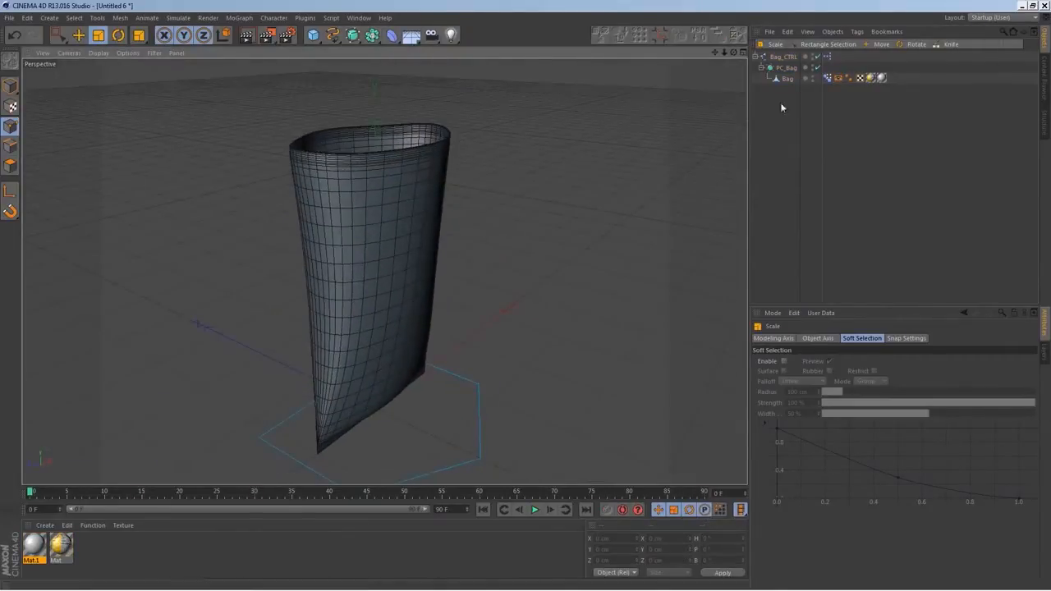
Check the bag's HyperNURBS and texture tag settings, and try varying Bag_CTRL's Open/Close value
{"action": "left_click", "coordinate": [787, 69]}
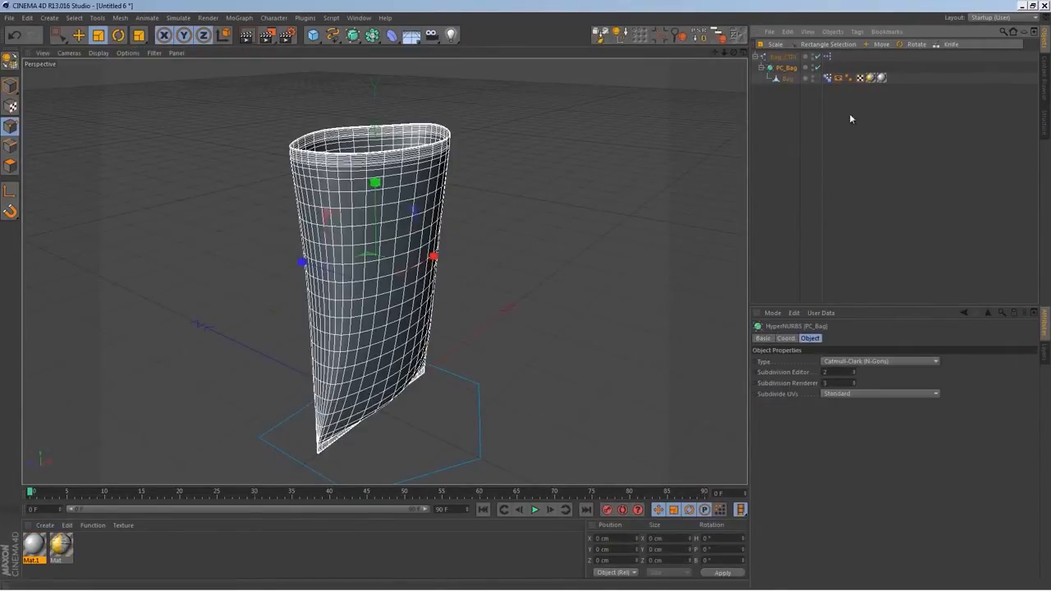
{"action": "left_click", "coordinate": [871, 77]}
{"action": "left_click_drag", "start_coordinate": [527, 321], "coordinate": [566, 316], "text": "alt"}
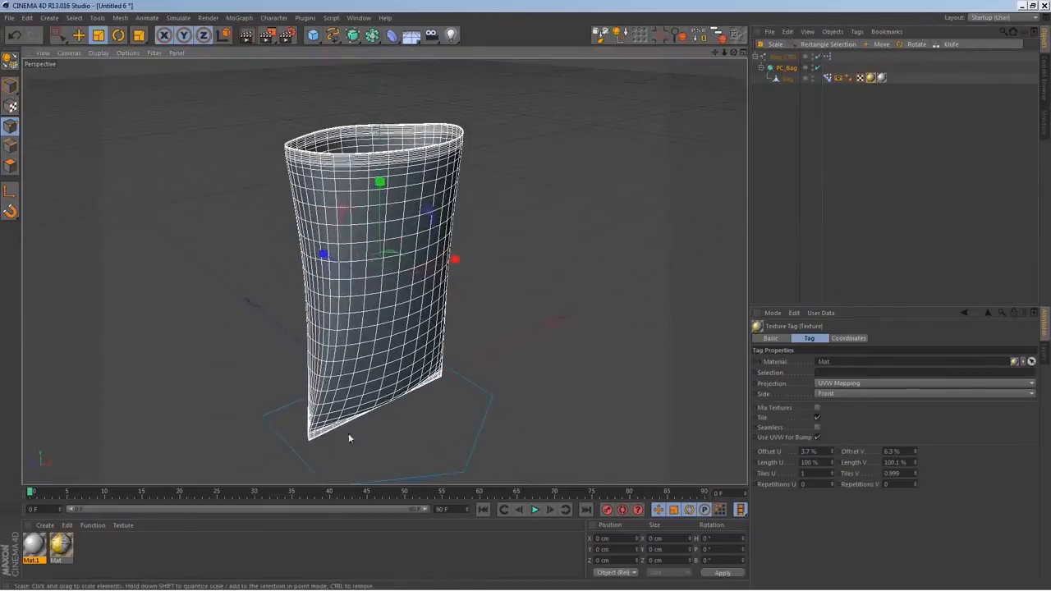
{"action": "left_click", "coordinate": [782, 56]}
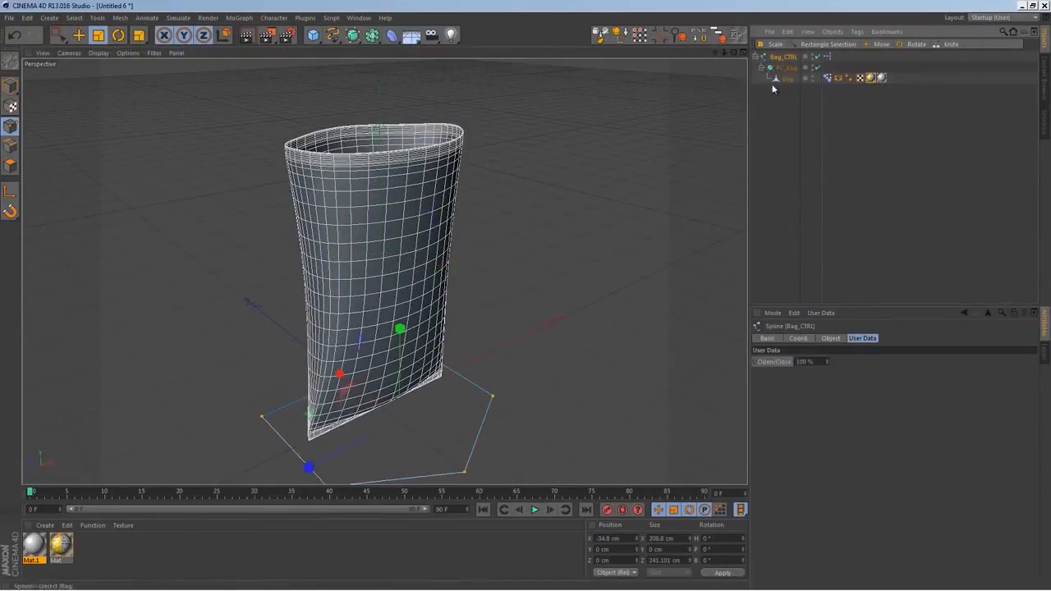
{"action": "left_click", "coordinate": [758, 57]}
{"action": "left_click", "coordinate": [828, 198]}
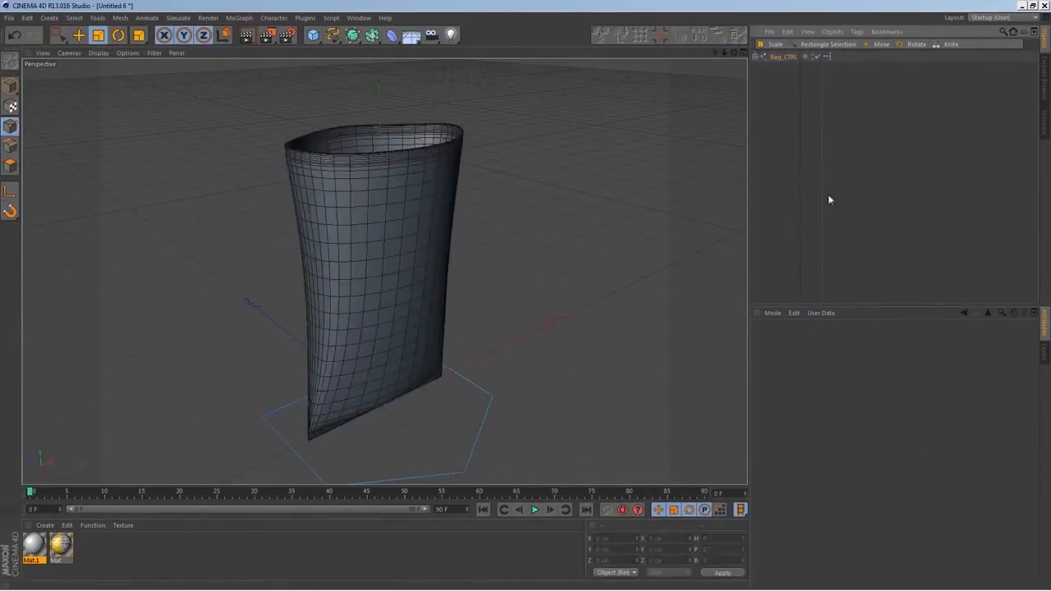
{"action": "left_click", "coordinate": [784, 55]}
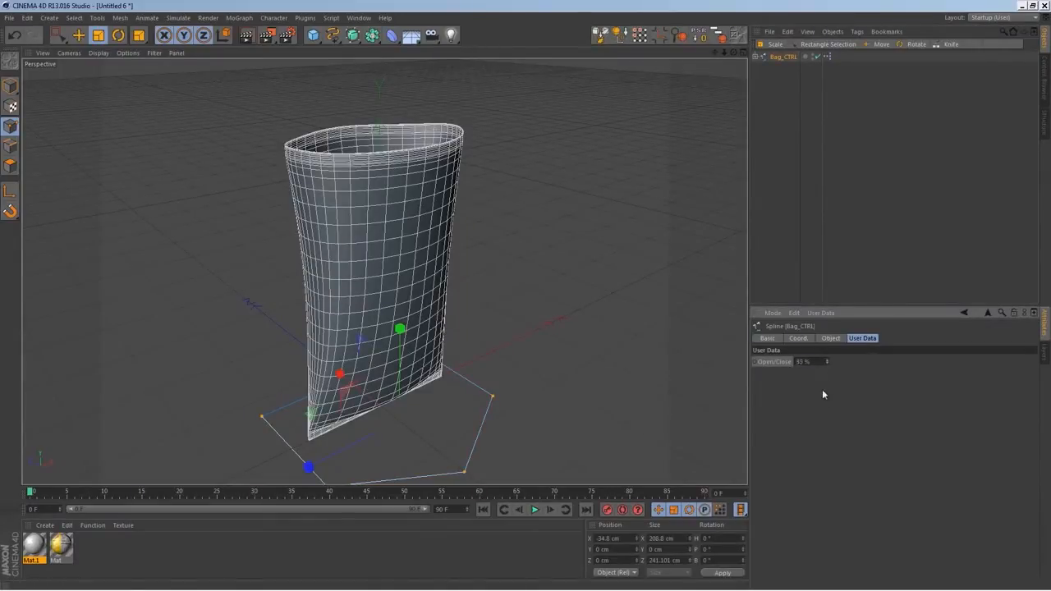
{"action": "left_click", "coordinate": [791, 200]}
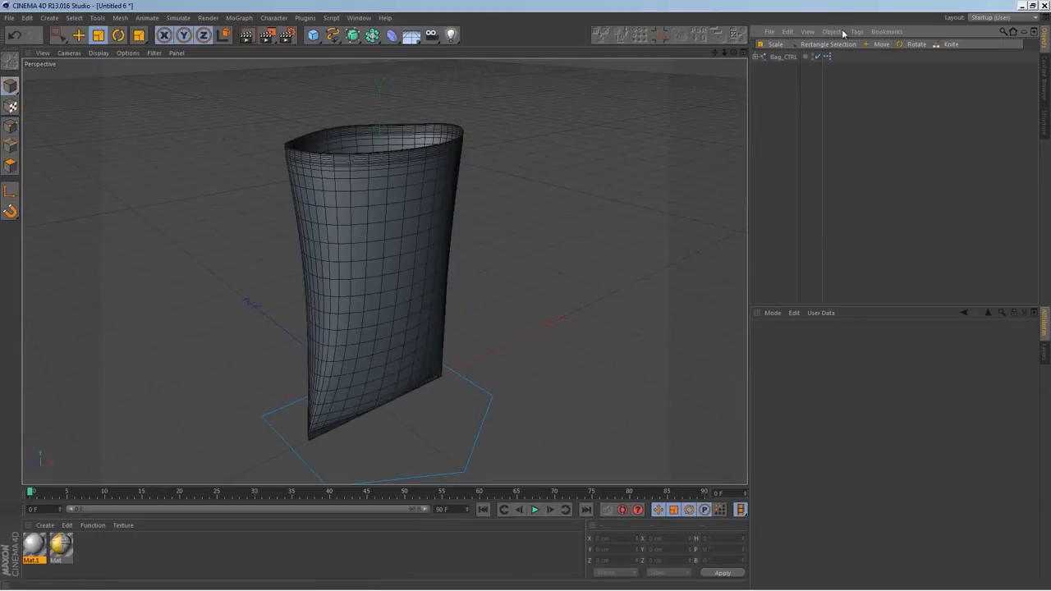
{"action": "left_click", "coordinate": [780, 56]}
{"action": "left_click_drag", "start_coordinate": [827, 362], "coordinate": [821, 398]}
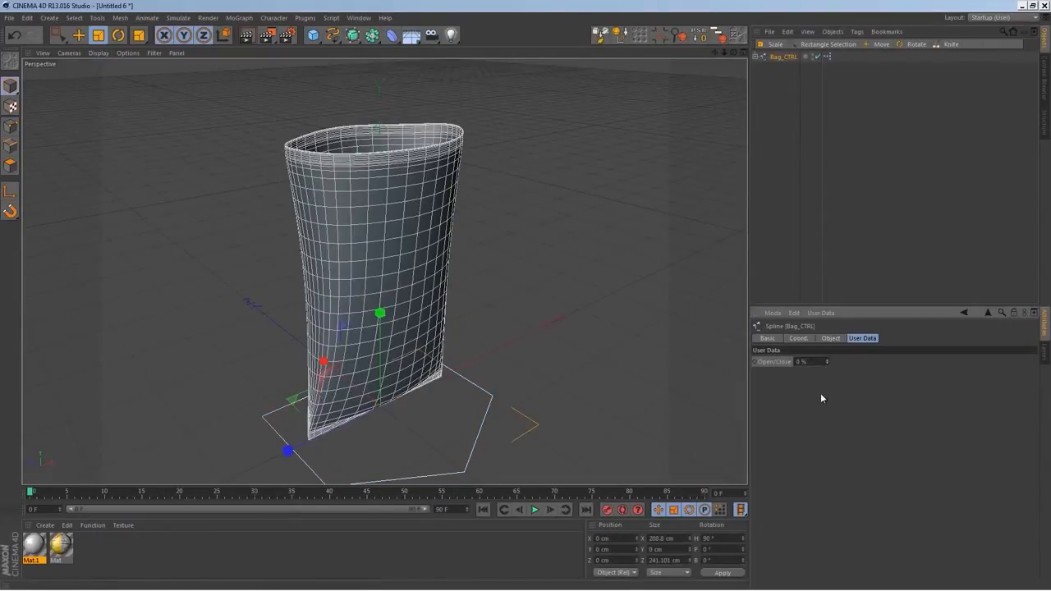
Expand the Bag_CTRL hierarchy and switch the Bag's Pose Morph tag back to Animate mode
{"action": "left_click", "coordinate": [755, 57]}
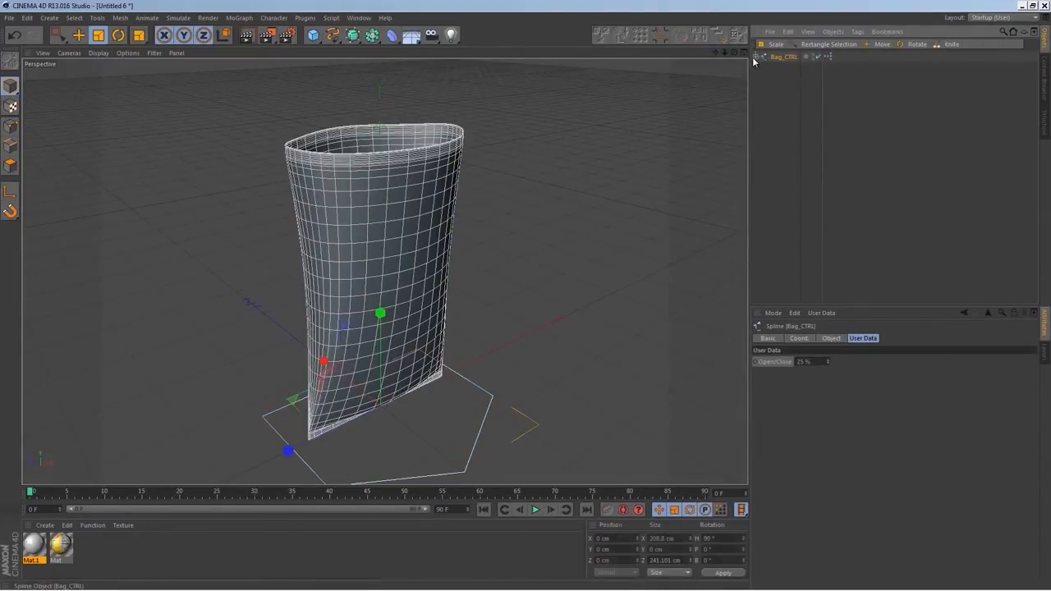
{"action": "left_click", "coordinate": [763, 88]}
{"action": "left_click", "coordinate": [829, 77]}
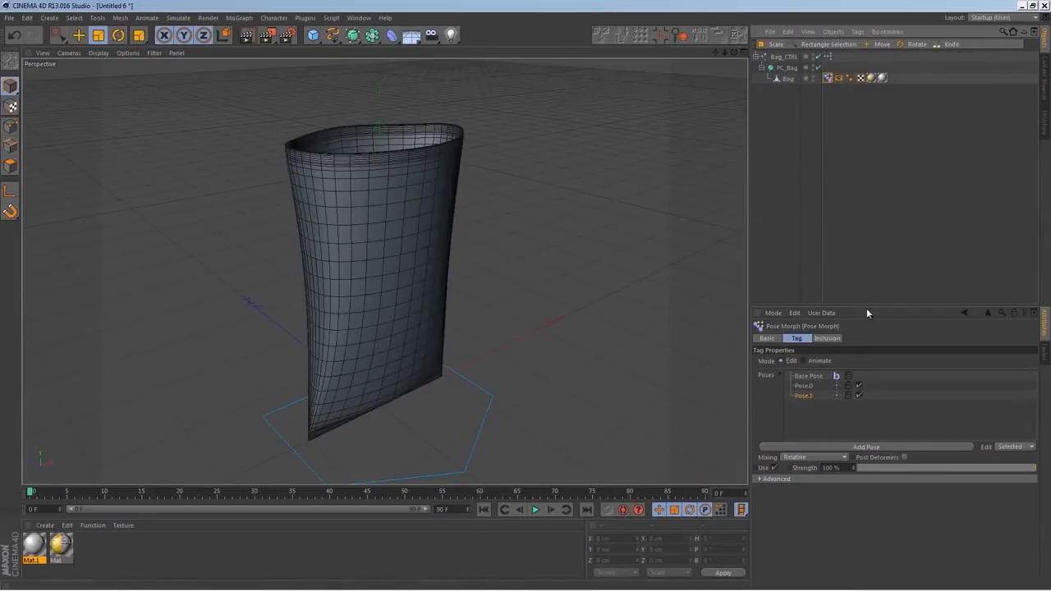
{"action": "left_click", "coordinate": [805, 362]}
{"action": "left_click", "coordinate": [801, 88]}
Test the reshaped opening by varying Bag_CTRL's Open/Close value and viewing the bag from different angles
{"action": "left_click", "coordinate": [783, 58]}
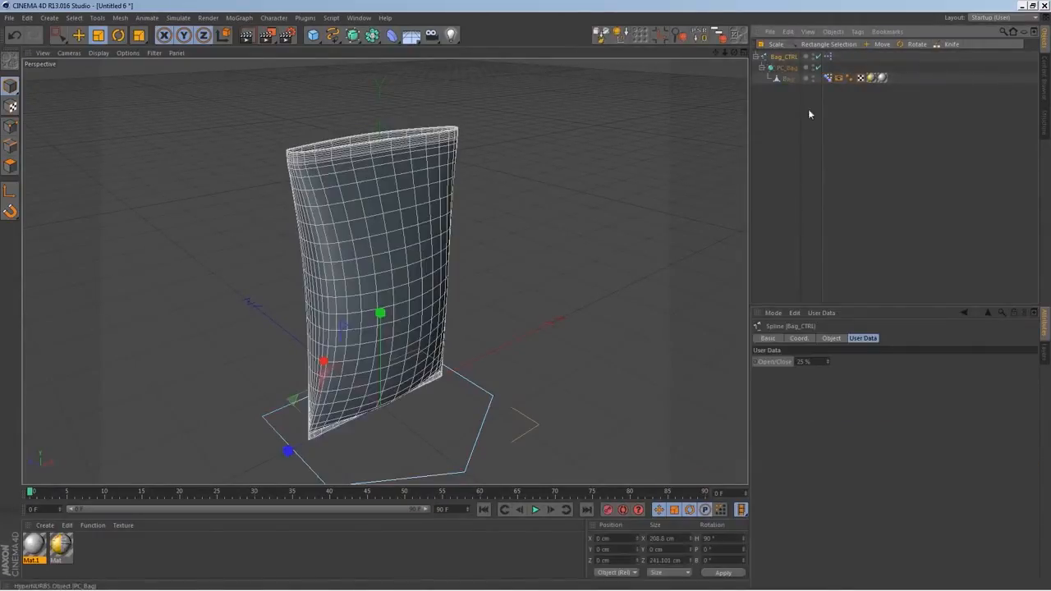
{"action": "left_click_drag", "start_coordinate": [828, 362], "coordinate": [970, 261]}
{"action": "left_click_drag", "start_coordinate": [631, 246], "coordinate": [425, 328], "text": "alt"}
{"action": "mouse_move", "coordinate": [475, 271]}
{"action": "left_mouse_down", "text": "alt"}
{"action": "mouse_move", "coordinate": [544, 307]}
{"action": "mouse_move", "coordinate": [489, 275]}
{"action": "left_mouse_up", "text": "alt"}
Turn Textures back on in the bag's Display tag and show the whole bag in a maximized Front view
{"action": "left_click", "coordinate": [837, 78]}
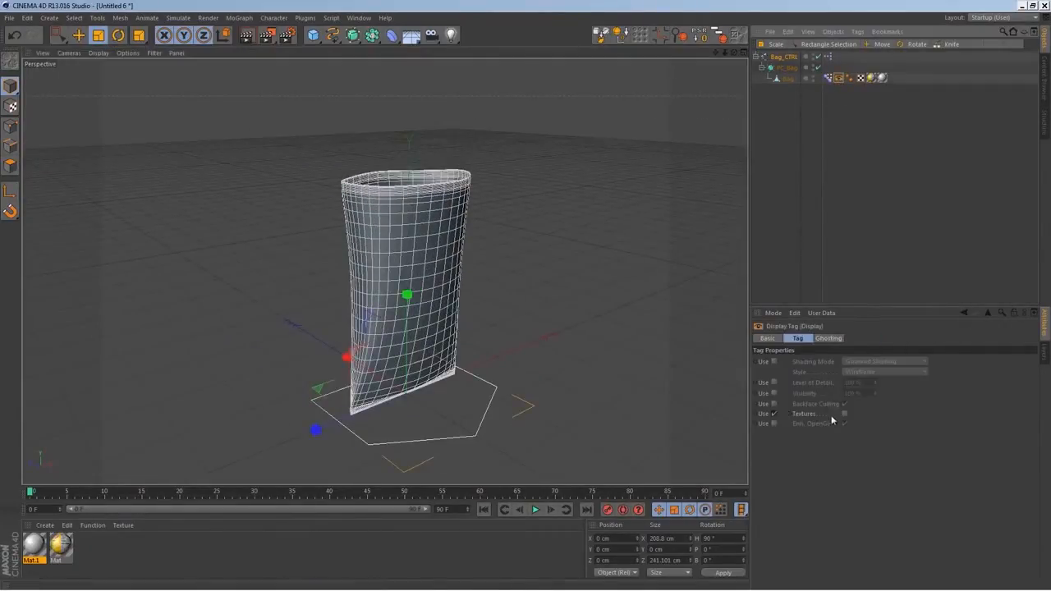
{"action": "left_click", "coordinate": [846, 415]}
{"action": "left_click_drag", "start_coordinate": [457, 286], "coordinate": [409, 263], "text": "alt"}
{"action": "middle_click", "coordinate": [410, 264]}
{"action": "middle_click", "coordinate": [555, 371]}
{"action": "middle_click", "coordinate": [555, 370]}
{"action": "middle_click", "coordinate": [479, 357]}
{"action": "scroll", "coordinate": [490, 378], "scroll_direction": "down", "scroll_amount": 4}
{"action": "middle_click_drag", "start_coordinate": [490, 377], "coordinate": [428, 284], "text": "alt"}
{"action": "scroll", "coordinate": [429, 345], "scroll_direction": "up", "scroll_amount": 3}
{"action": "middle_click_drag", "start_coordinate": [441, 363], "coordinate": [430, 410], "text": "alt"}
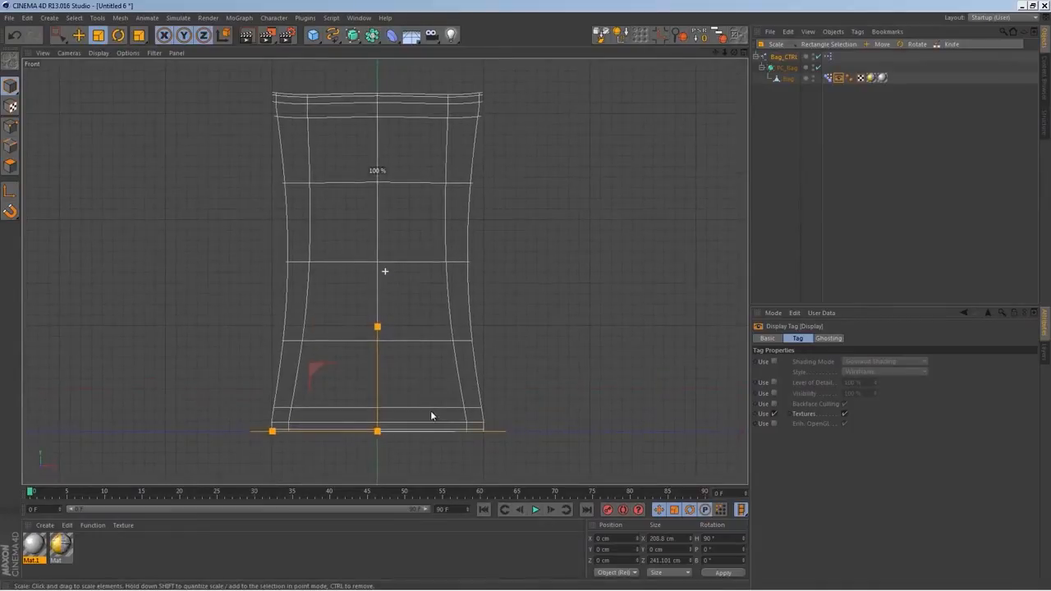
Enable 3D snapping with Grid and Gridline Snapping on and Point and Midpoint Snapping off, keeping the snap options in a floating palette
{"action": "left_click", "coordinate": [10, 211]}
{"action": "left_click", "coordinate": [72, 222]}
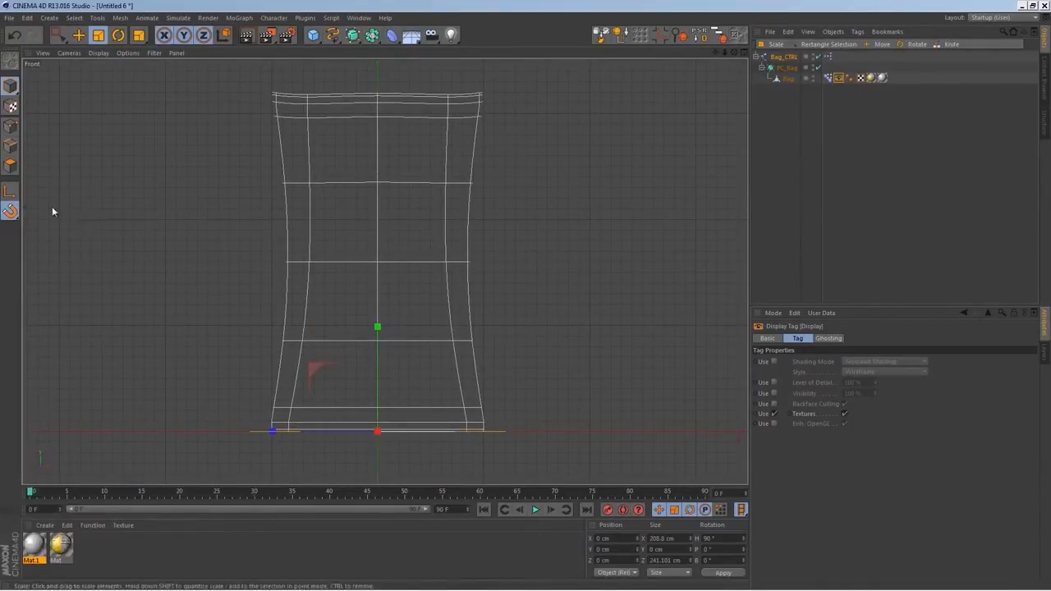
{"action": "left_click", "coordinate": [10, 211]}
{"action": "left_click", "coordinate": [61, 208]}
{"action": "left_click_drag", "start_coordinate": [71, 197], "coordinate": [165, 151]}
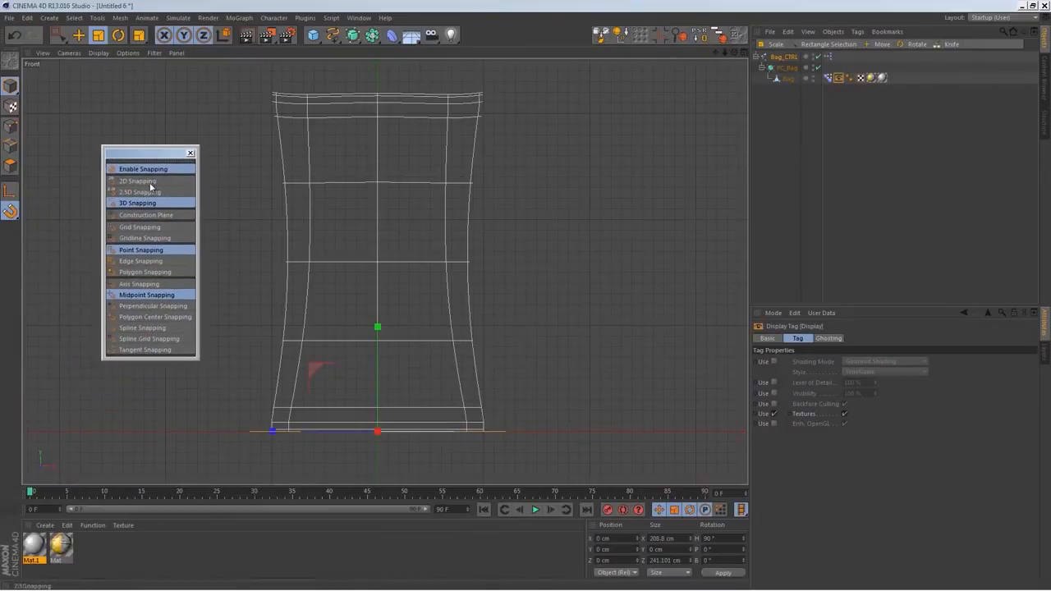
{"action": "left_click", "coordinate": [151, 238]}
{"action": "left_click", "coordinate": [168, 296]}
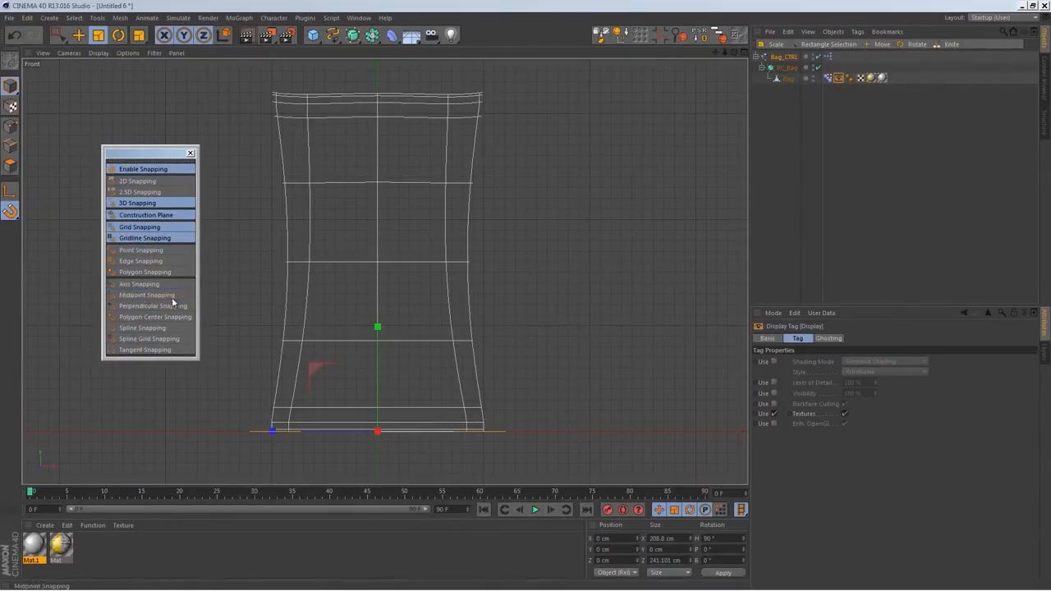
{"action": "left_click_drag", "start_coordinate": [190, 154], "coordinate": [148, 157]}
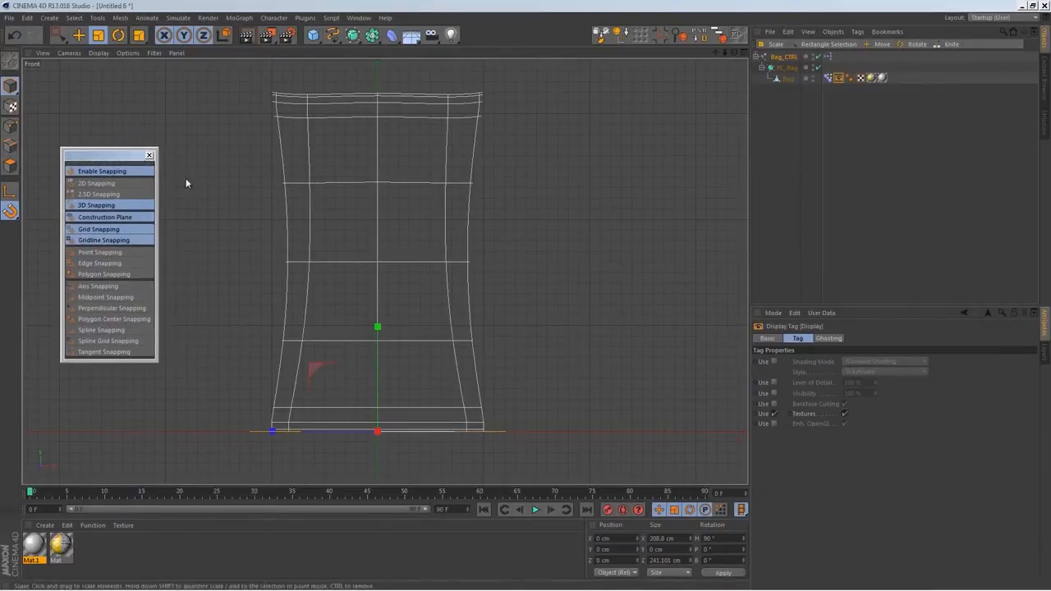
With the Joint Tool, draw a vertical chain of eight joints 50 cm apart from the bag's base centre to above its top edge
{"action": "left_click", "coordinate": [273, 18]}
{"action": "mouse_move", "coordinate": [294, 47]}
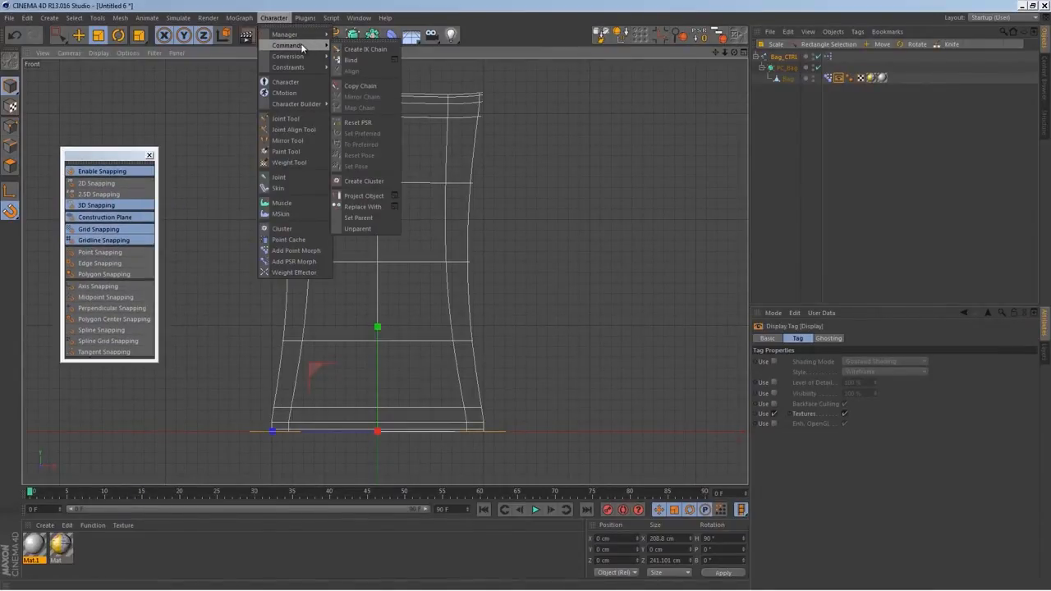
{"action": "left_click", "coordinate": [298, 118]}
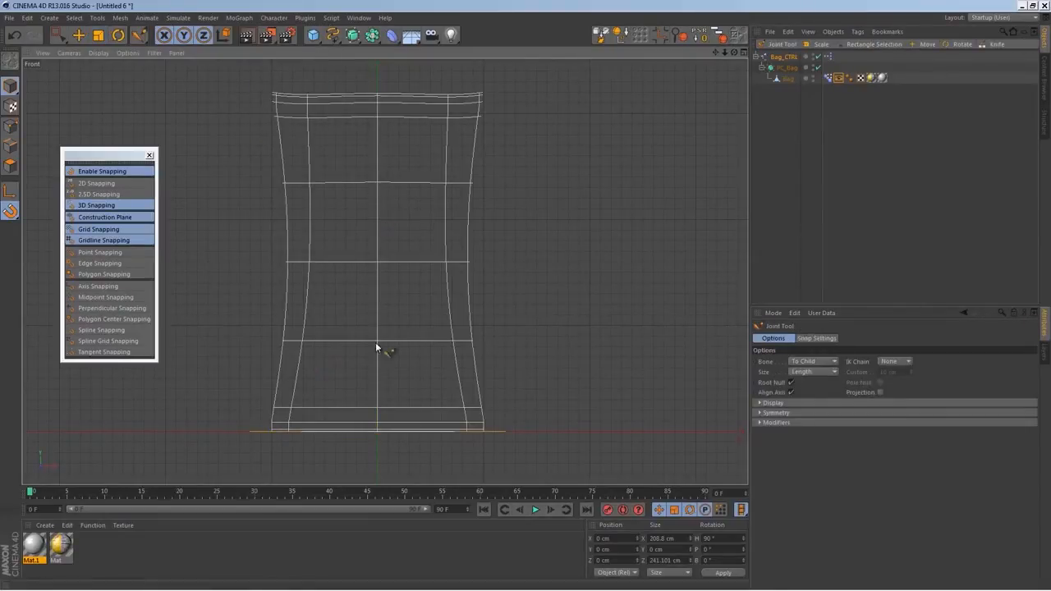
{"action": "left_click_drag", "start_coordinate": [388, 437], "coordinate": [377, 434], "text": "ctrl"}
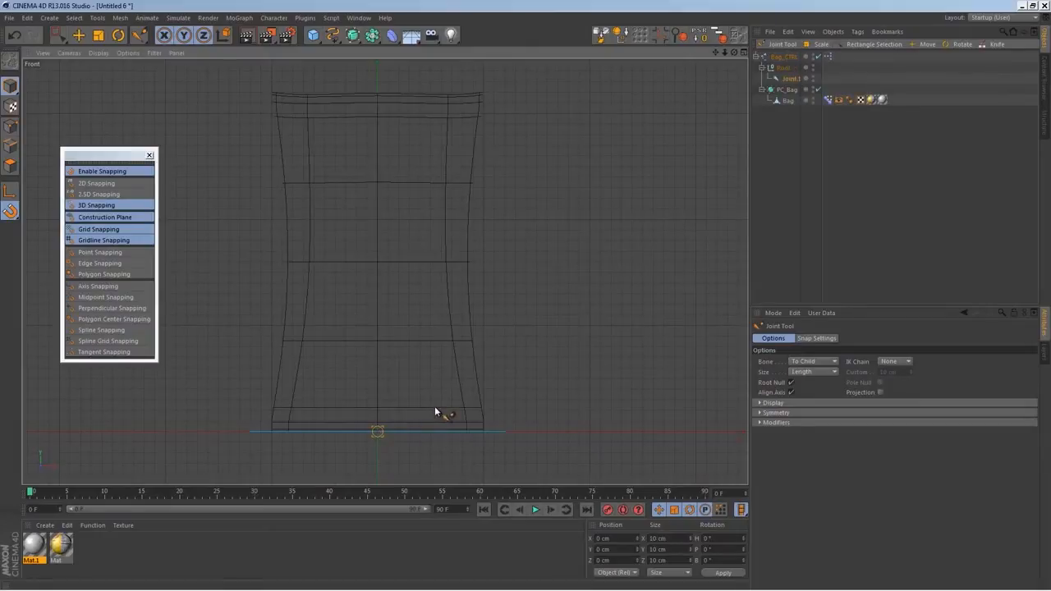
{"action": "left_click_drag", "start_coordinate": [432, 402], "coordinate": [377, 220], "text": "ctrl"}
{"action": "left_click_drag", "start_coordinate": [448, 261], "coordinate": [379, 62], "text": "ctrl"}
{"action": "key", "text": "ctrl+z"}
{"action": "middle_click_drag", "start_coordinate": [473, 218], "coordinate": [502, 260], "text": "alt"}
{"action": "middle_click_drag", "start_coordinate": [481, 302], "coordinate": [485, 264], "text": "alt"}
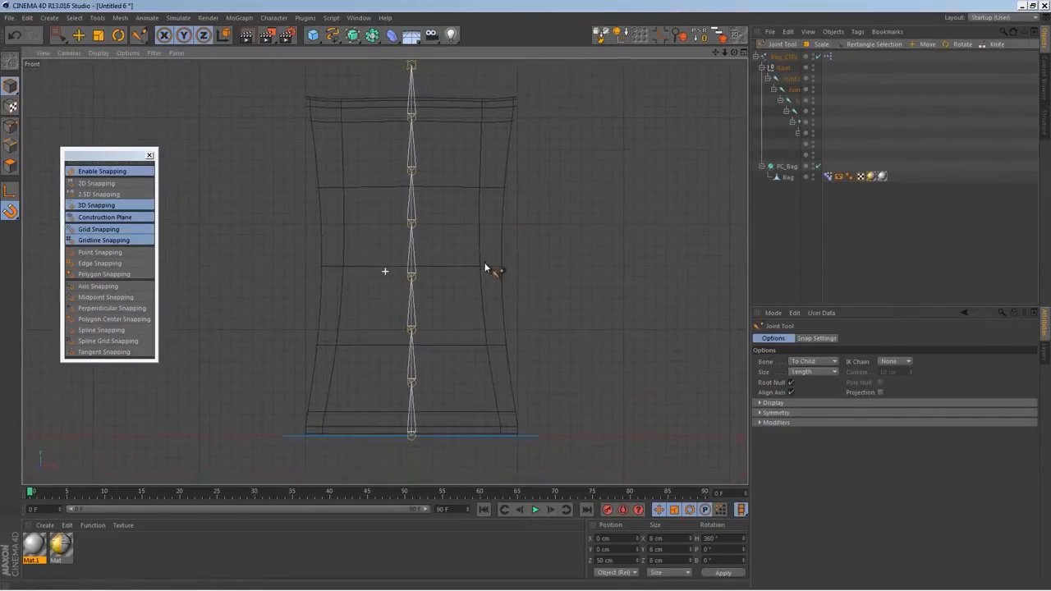
{"action": "scroll", "coordinate": [484, 263], "scroll_direction": "down", "scroll_amount": 1}
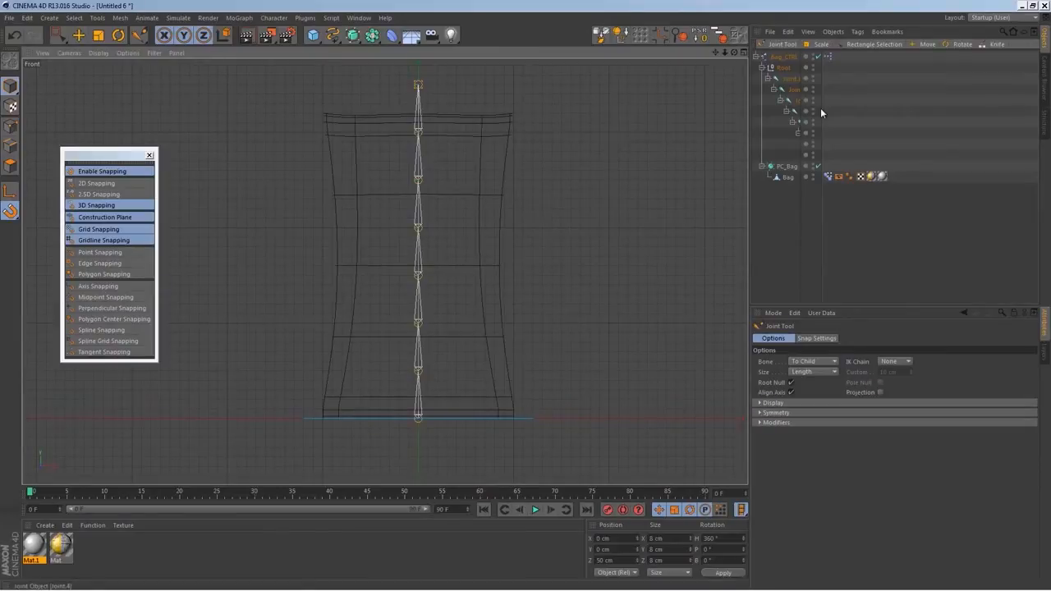
Scale the Root joint chain down uniformly until its topmost joint sits just above the bag's top edge
{"action": "left_click_drag", "start_coordinate": [822, 109], "coordinate": [863, 108]}
{"action": "left_click", "coordinate": [785, 68]}
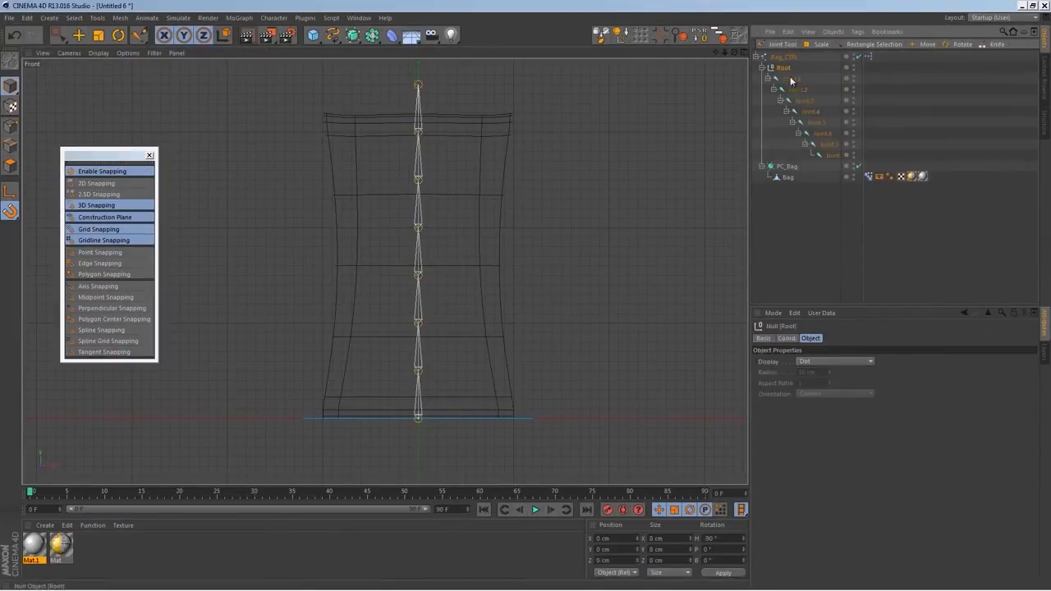
{"action": "key", "text": "t"}
{"action": "left_click_drag", "start_coordinate": [471, 216], "coordinate": [456, 234]}
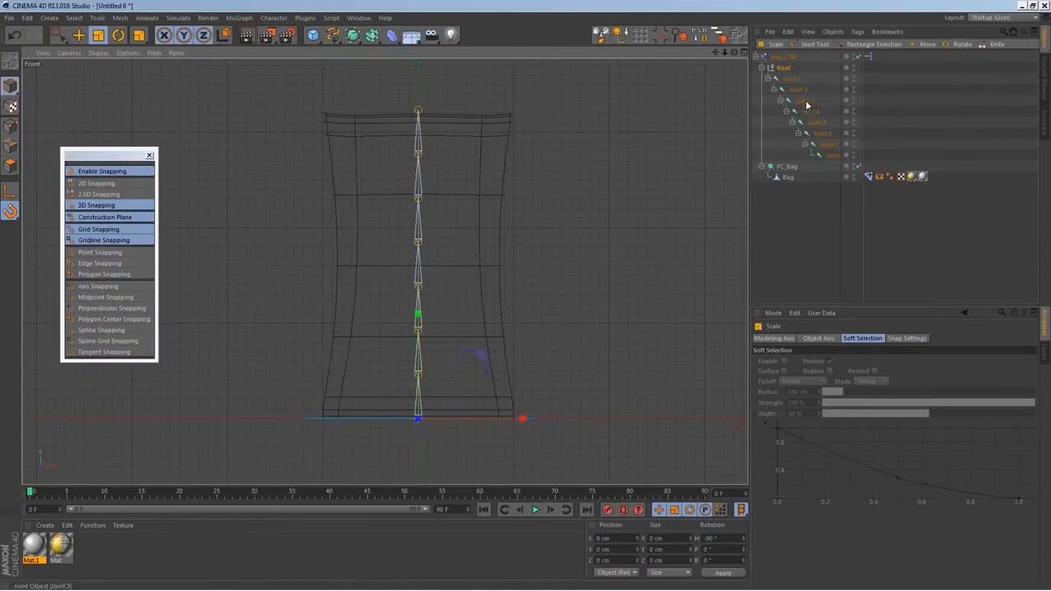
Freeze all coordinates of the Root null and every joint from Joint.1 to Joint.8
{"action": "left_click", "coordinate": [794, 80]}
{"action": "left_click", "coordinate": [784, 69]}
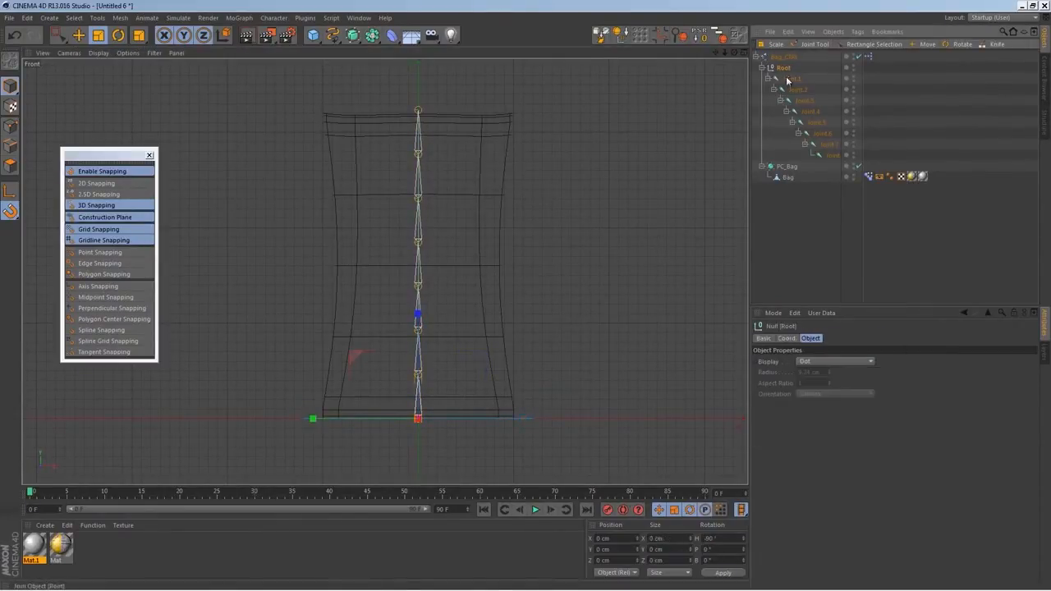
{"action": "left_click", "coordinate": [833, 156], "text": "shift"}
{"action": "left_click", "coordinate": [788, 340]}
{"action": "left_click", "coordinate": [761, 405]}
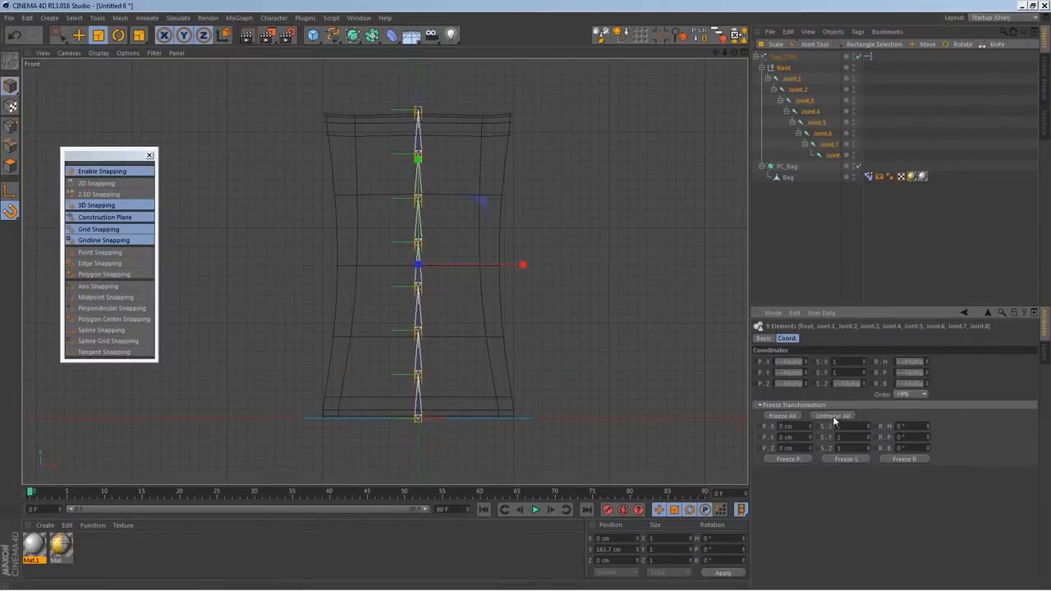
{"action": "left_click", "coordinate": [789, 416]}
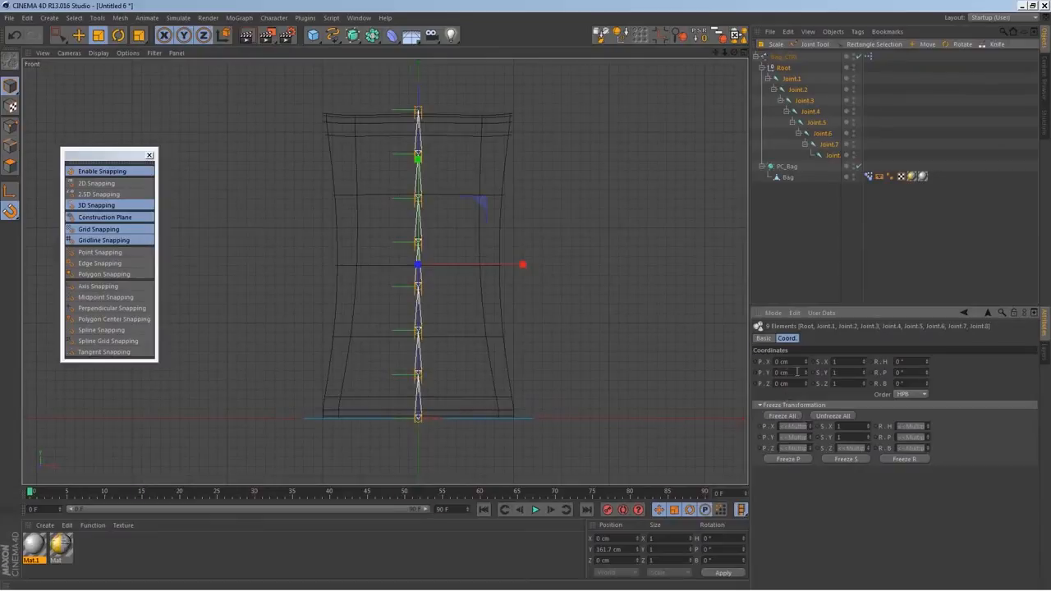
{"action": "left_click", "coordinate": [821, 231]}
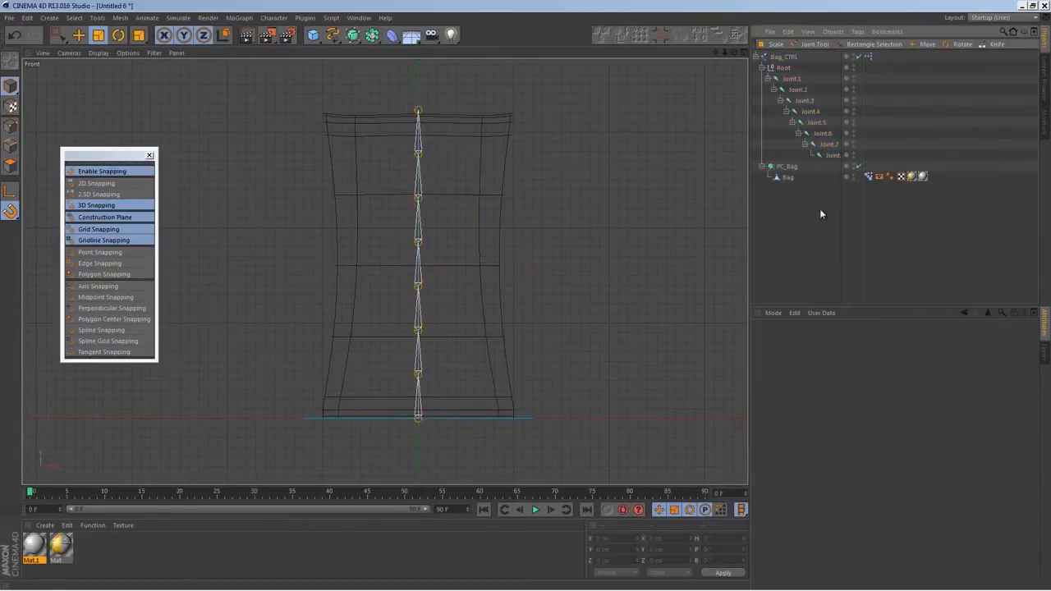
In the Perspective view, try rotating Joint.2 through Joint.8 together, then undo the trial rotations
{"action": "middle_click", "coordinate": [568, 244]}
{"action": "middle_click", "coordinate": [308, 168]}
{"action": "left_click_drag", "start_coordinate": [490, 301], "coordinate": [484, 345], "text": "alt"}
{"action": "left_click", "coordinate": [797, 90]}
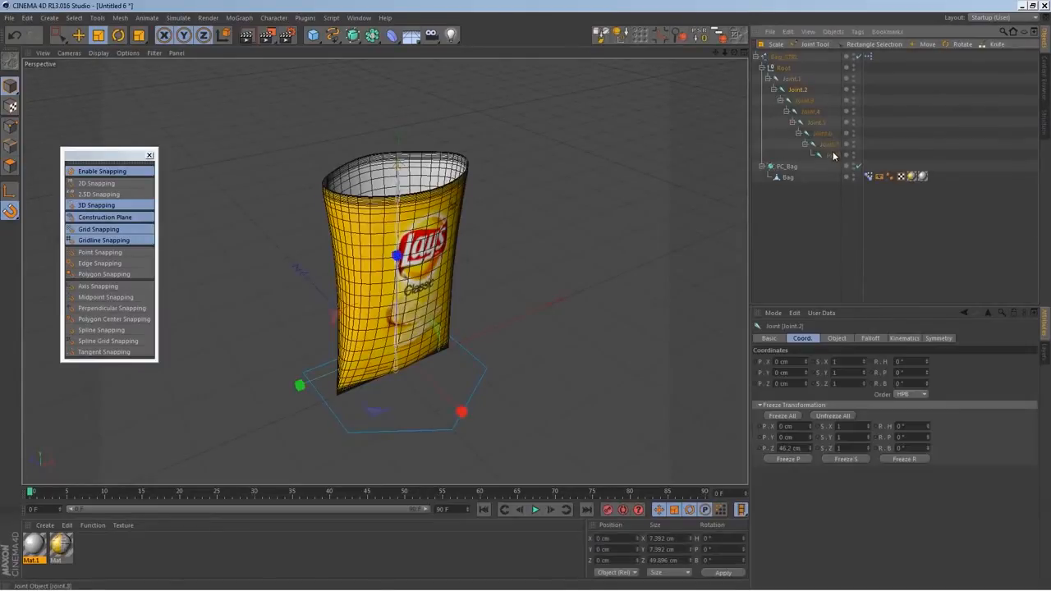
{"action": "left_click", "coordinate": [801, 92]}
{"action": "left_click", "coordinate": [831, 155], "text": "shift"}
{"action": "mouse_move", "coordinate": [928, 372]}
{"action": "left_mouse_down"}
{"action": "mouse_move", "coordinate": [934, 348]}
{"action": "mouse_move", "coordinate": [930, 393]}
{"action": "mouse_move", "coordinate": [928, 349]}
{"action": "mouse_move", "coordinate": [931, 368]}
{"action": "left_mouse_up"}
{"action": "key", "text": "ctrl+z"}
{"action": "key", "text": "ctrl+z"}
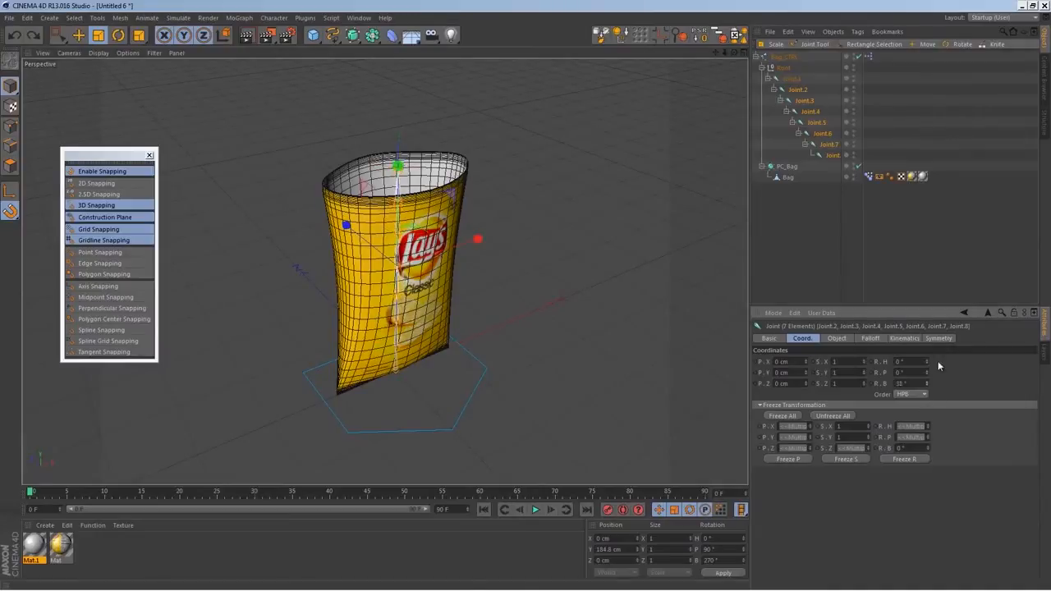
Try changing the R.H rotation of Joint.1 through Joint.8 together, then undo it
{"action": "left_click", "coordinate": [794, 79]}
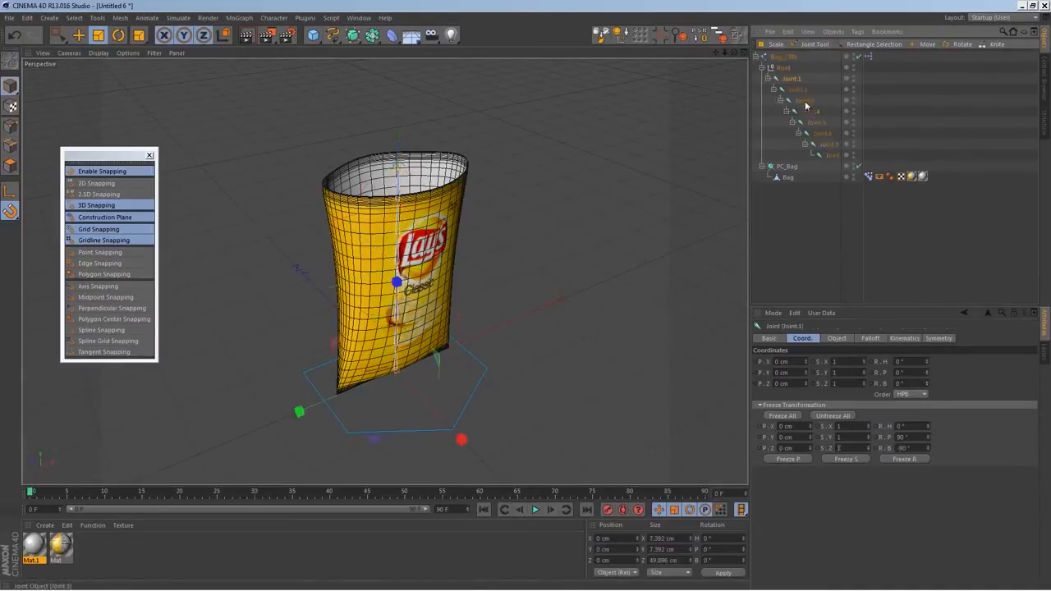
{"action": "left_click", "coordinate": [824, 155], "text": "shift"}
{"action": "mouse_move", "coordinate": [927, 362]}
{"action": "left_mouse_down"}
{"action": "mouse_move", "coordinate": [926, 375]}
{"action": "mouse_move", "coordinate": [926, 345]}
{"action": "mouse_move", "coordinate": [929, 370]}
{"action": "mouse_move", "coordinate": [930, 358]}
{"action": "left_mouse_up"}
{"action": "key", "text": "ctrl+z"}
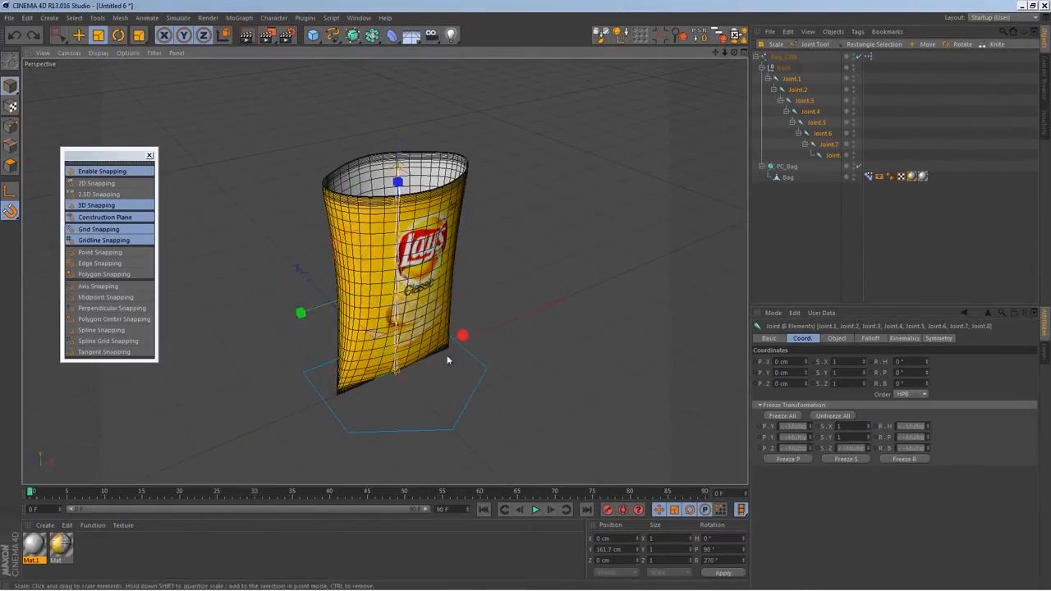
{"action": "left_click", "coordinate": [829, 164]}
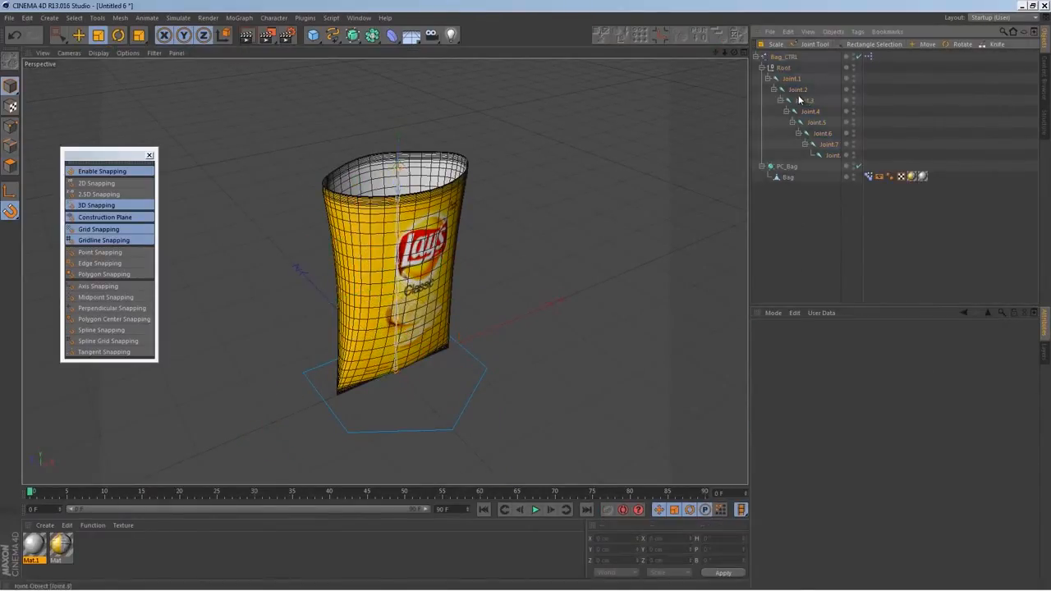
{"action": "left_click", "coordinate": [800, 97]}
{"action": "left_click", "coordinate": [802, 92]}
{"action": "left_click", "coordinate": [832, 157], "text": "shift"}
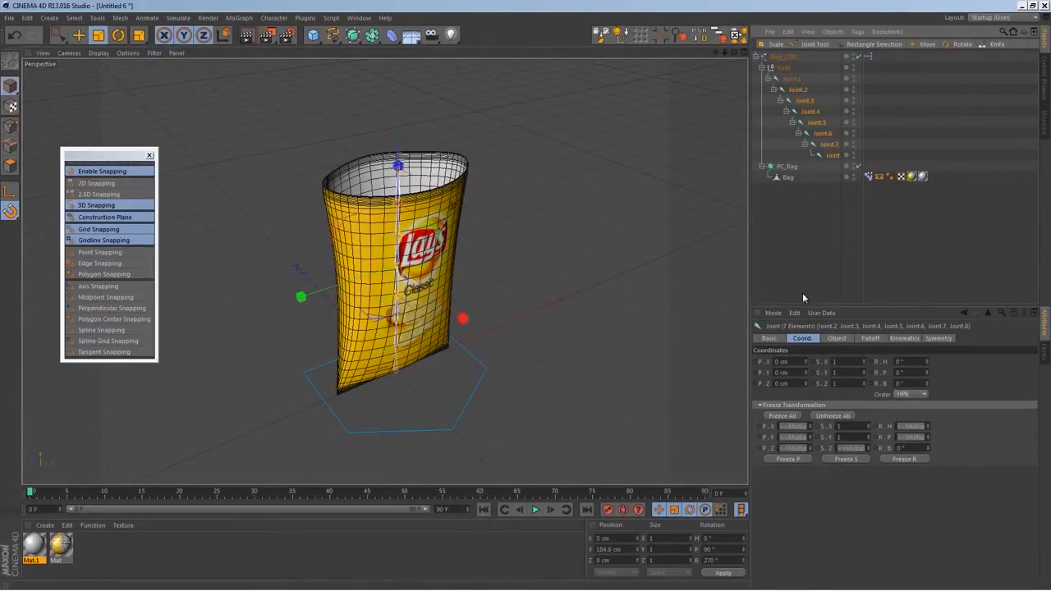
{"action": "left_click", "coordinate": [803, 241]}
{"action": "left_click_drag", "start_coordinate": [676, 263], "coordinate": [482, 355], "text": "alt"}
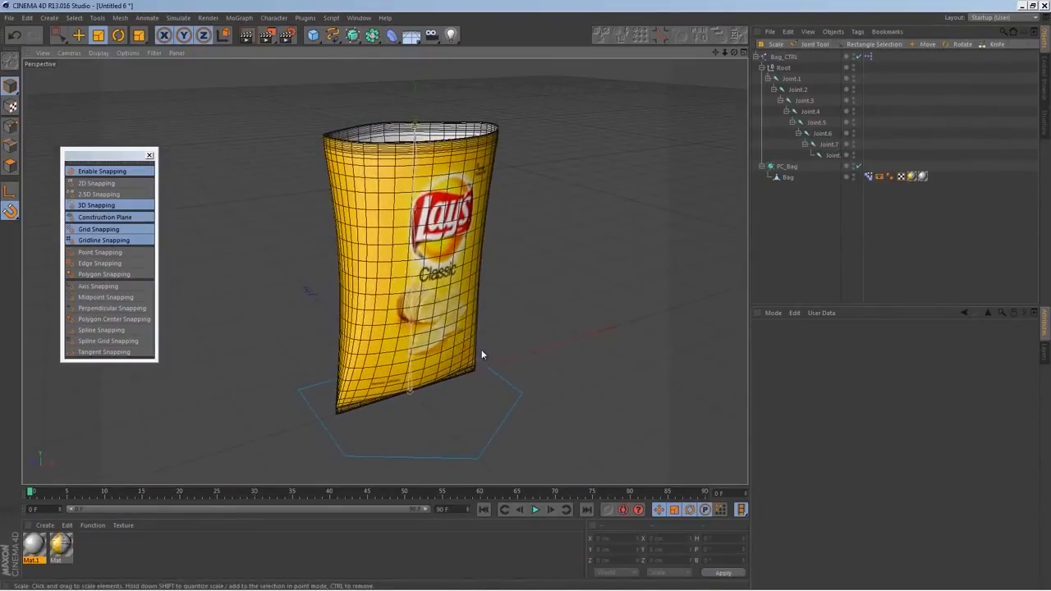
Add a user data entry named Side2Side to Bag_CTRL, with Degree as its unit and no minimum or maximum limit
{"action": "middle_click", "coordinate": [619, 331]}
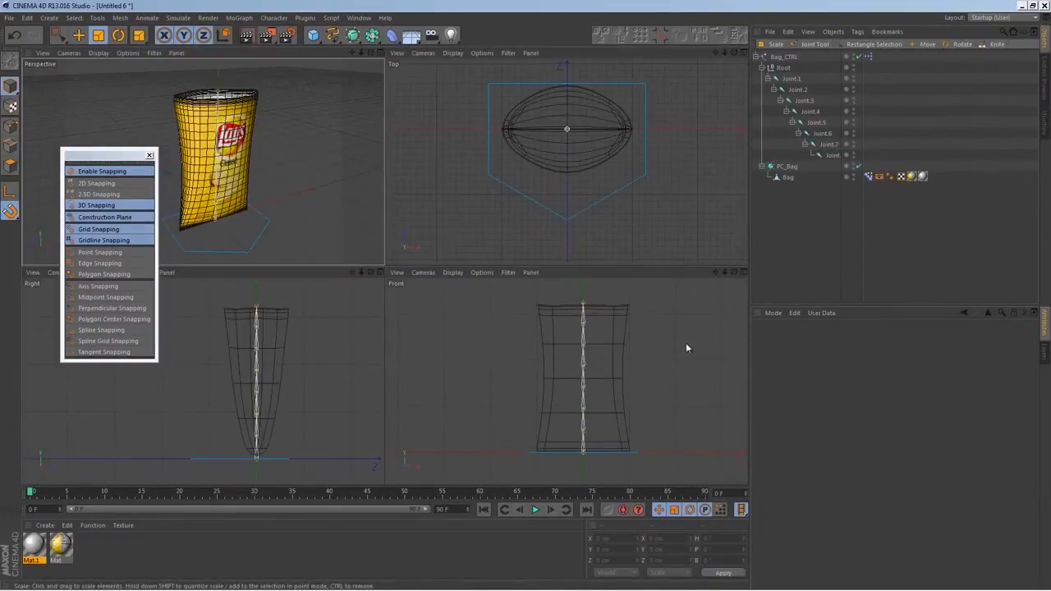
{"action": "left_click", "coordinate": [785, 57]}
{"action": "left_click", "coordinate": [863, 338]}
{"action": "left_click", "coordinate": [821, 313]}
{"action": "left_click", "coordinate": [841, 337]}
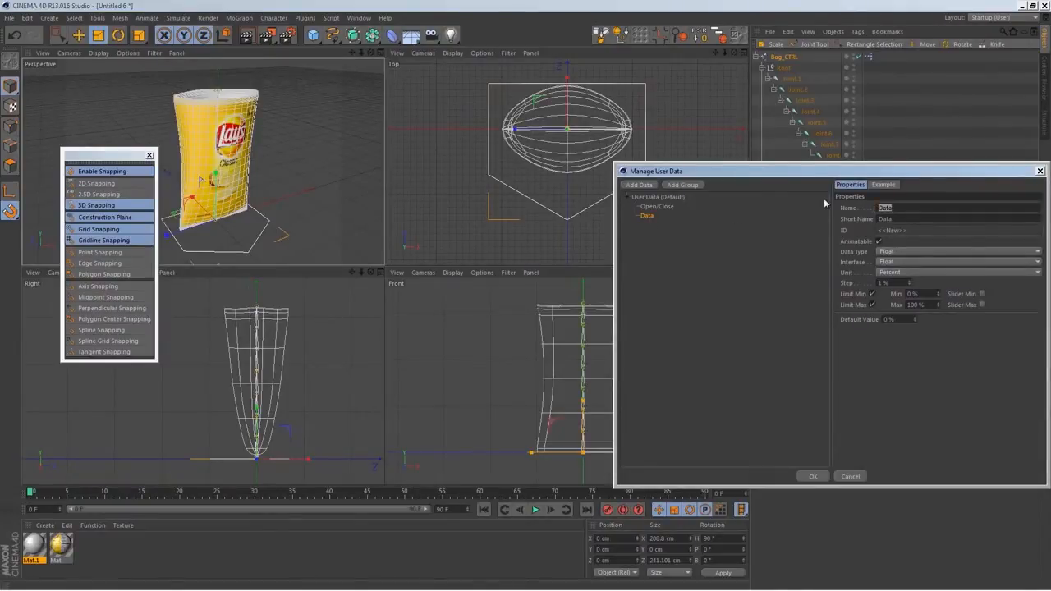
{"action": "type", "text": "Slide2Side"}
{"action": "left_click", "coordinate": [887, 272]}
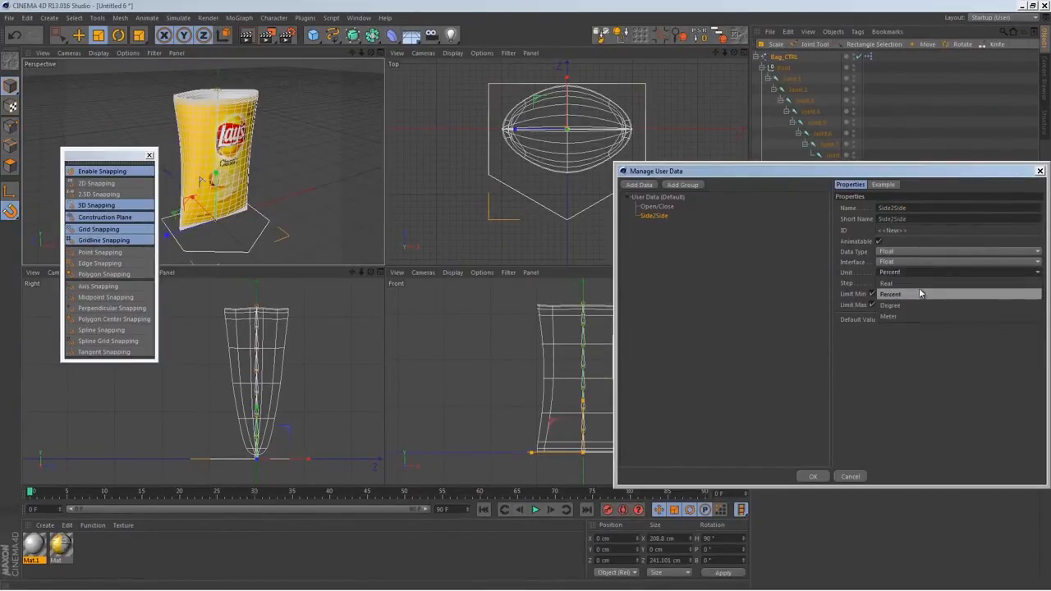
{"action": "left_click", "coordinate": [913, 307]}
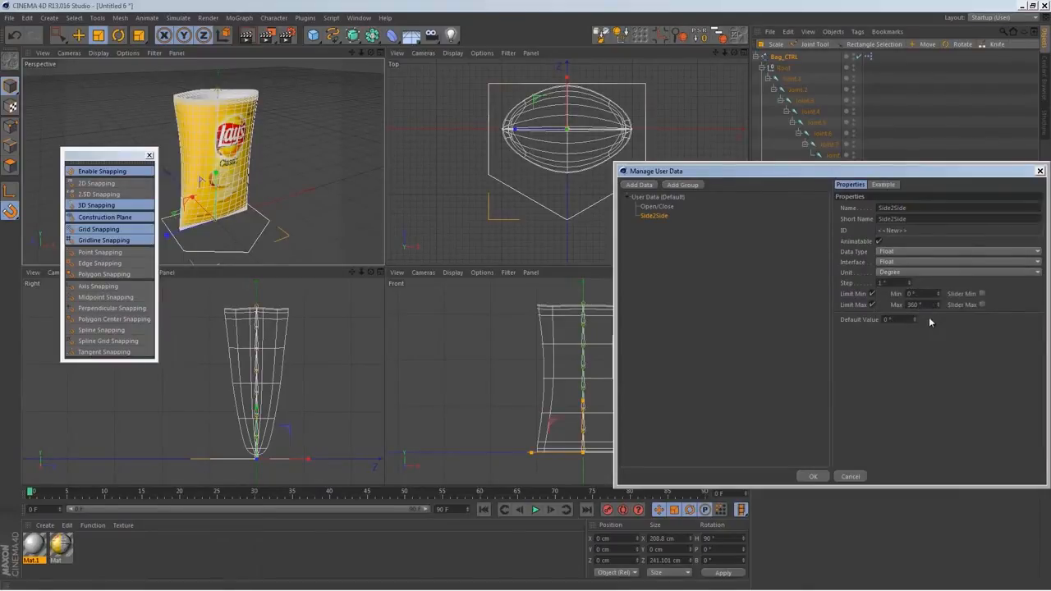
{"action": "left_click", "coordinate": [872, 293]}
{"action": "left_click", "coordinate": [872, 304]}
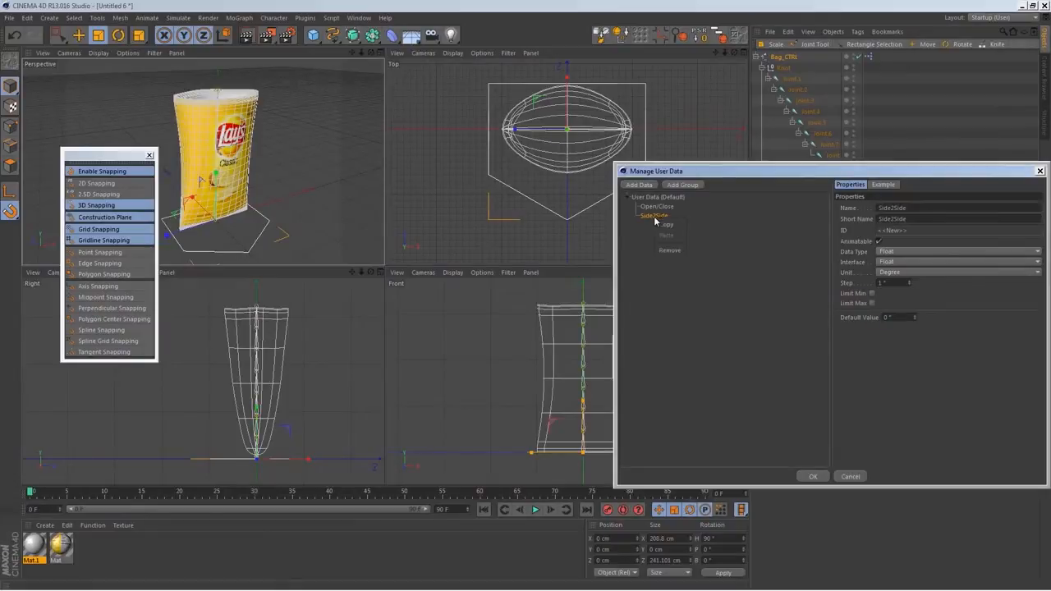
Duplicate the Side2Side user data entry and name the copy Front2Back
{"action": "left_click", "coordinate": [667, 225]}
{"action": "right_click", "coordinate": [661, 218]}
{"action": "left_click", "coordinate": [673, 235]}
{"action": "type", "text": "Front2Back"}
Duplicate the Front2Back entry, name the copy Twist, and accept the user data changes
{"action": "right_click", "coordinate": [654, 225]}
{"action": "left_click", "coordinate": [664, 233]}
{"action": "right_click", "coordinate": [657, 225]}
{"action": "left_click", "coordinate": [667, 244]}
{"action": "double_click", "coordinate": [918, 208]}
{"action": "type", "text": "Twist"}
{"action": "key", "text": "Return"}
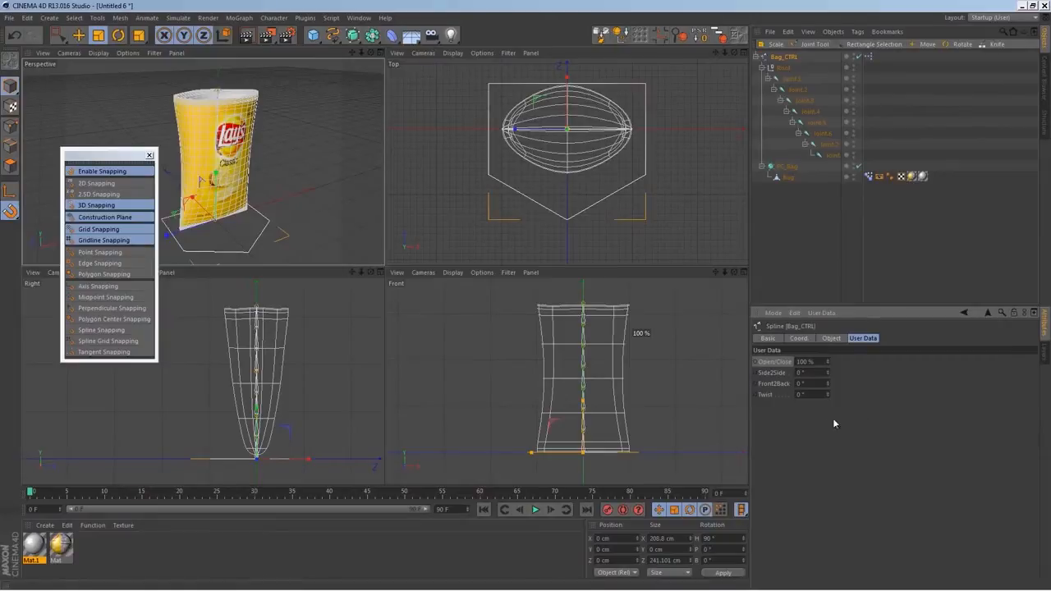
Try varying the rotation of Joint.2 through Joint.8 together to check how the chain bends
{"action": "left_click", "coordinate": [774, 394]}
{"action": "left_click", "coordinate": [779, 384]}
{"action": "left_click", "coordinate": [779, 375]}
{"action": "left_click", "coordinate": [781, 384]}
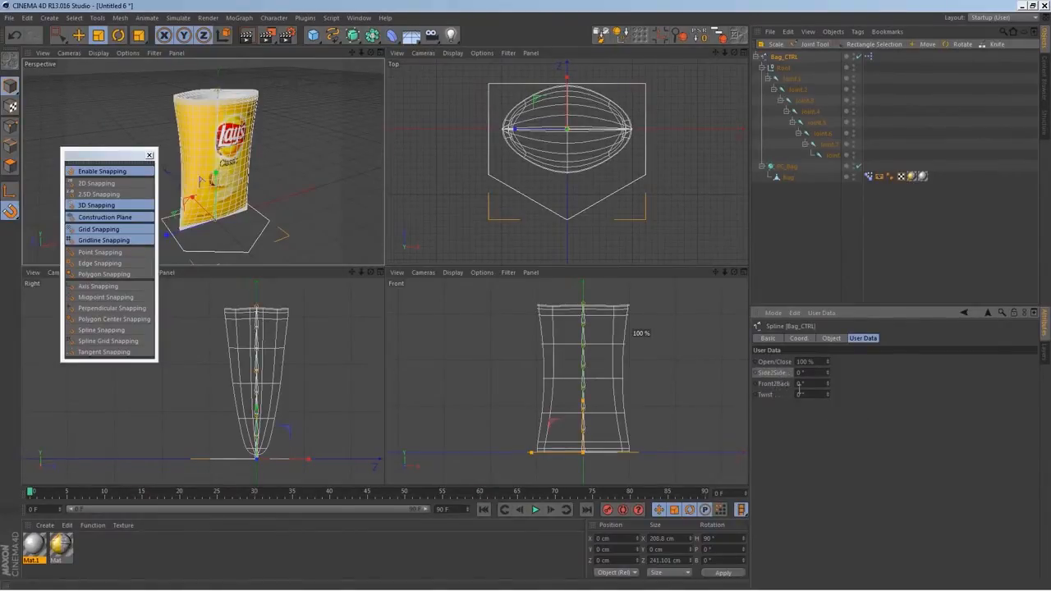
{"action": "left_click", "coordinate": [799, 89]}
{"action": "left_click", "coordinate": [830, 156], "text": "shift"}
{"action": "left_click", "coordinate": [802, 339]}
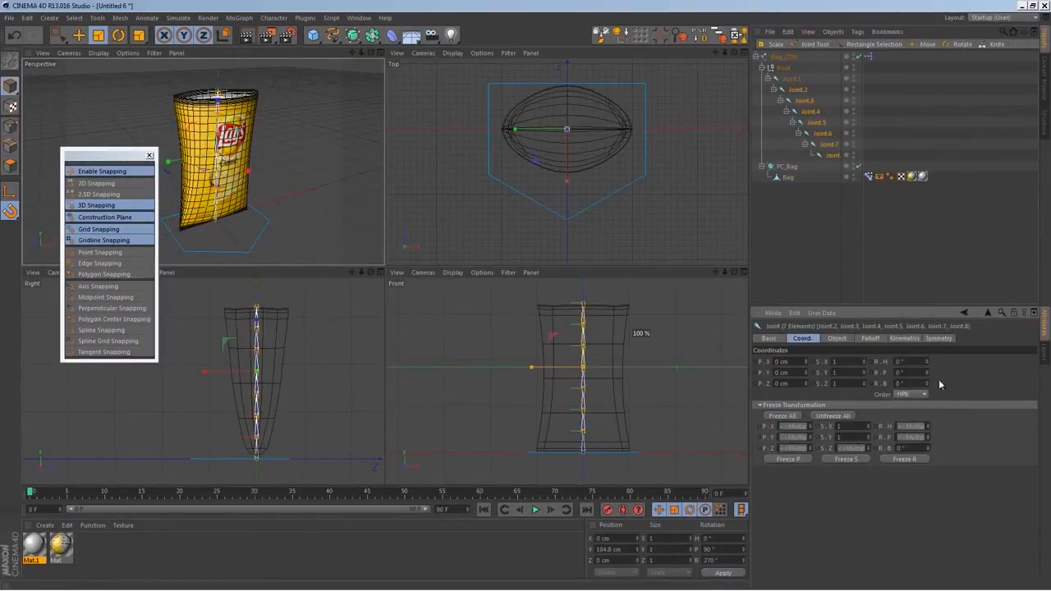
{"action": "mouse_move", "coordinate": [926, 368]}
{"action": "left_mouse_down"}
{"action": "mouse_move", "coordinate": [935, 352]}
{"action": "mouse_move", "coordinate": [934, 394]}
{"action": "mouse_move", "coordinate": [935, 355]}
{"action": "left_mouse_up"}
Set Bag_CTRL's Front2Back user data parameter as the driver
{"action": "left_click", "coordinate": [784, 57]}
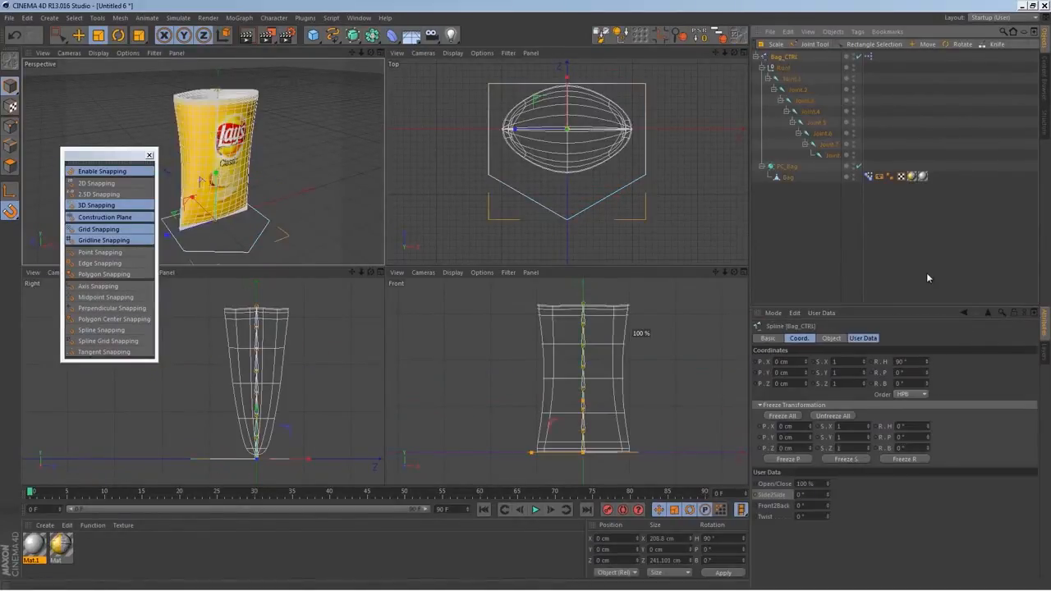
{"action": "left_click", "coordinate": [865, 341]}
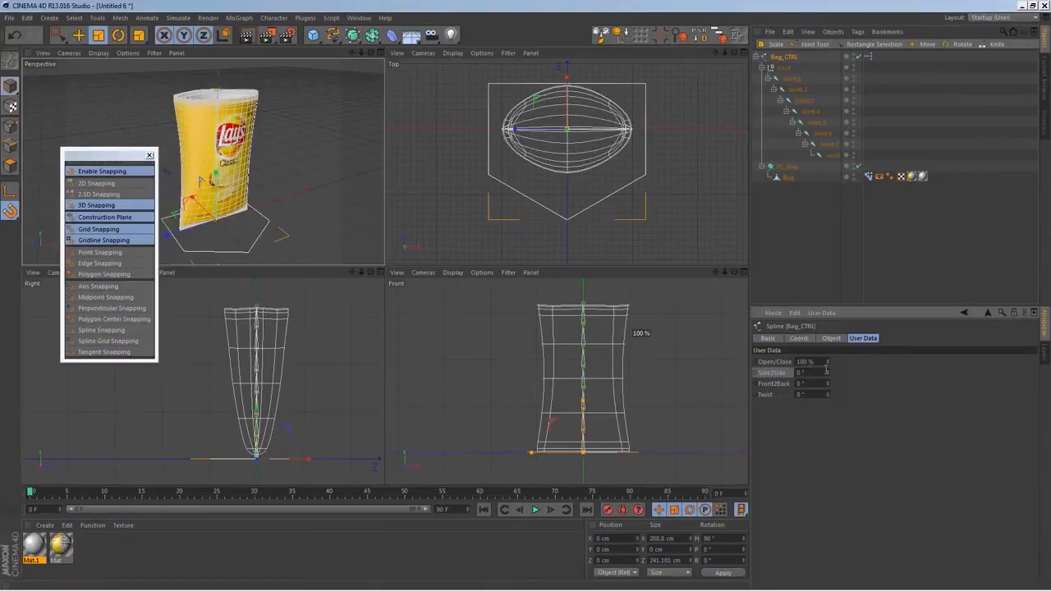
{"action": "right_click", "coordinate": [781, 385]}
{"action": "left_click", "coordinate": [769, 386]}
{"action": "right_click", "coordinate": [781, 385]}
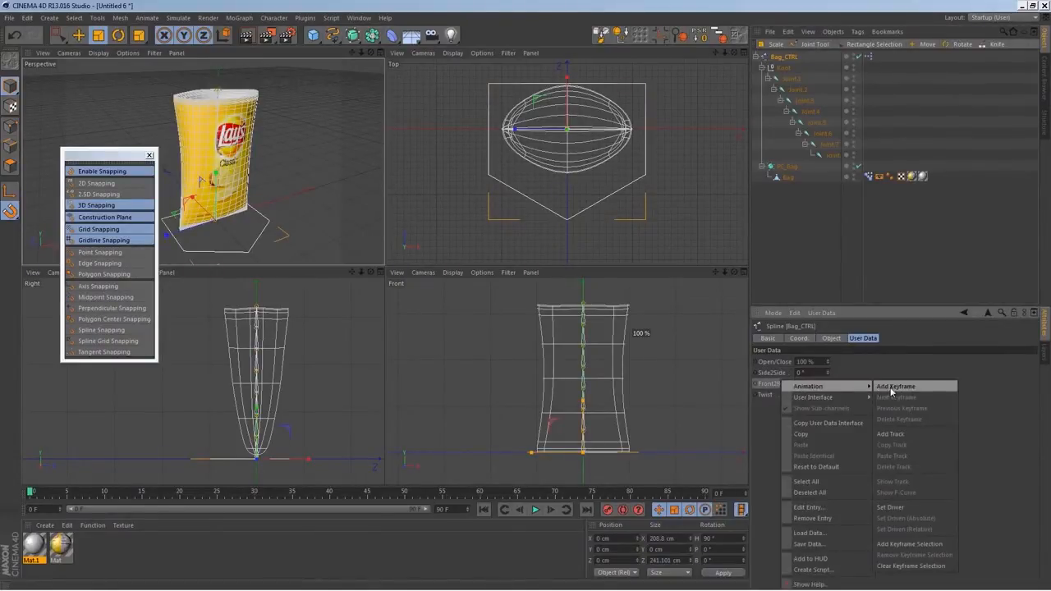
{"action": "left_click", "coordinate": [892, 509]}
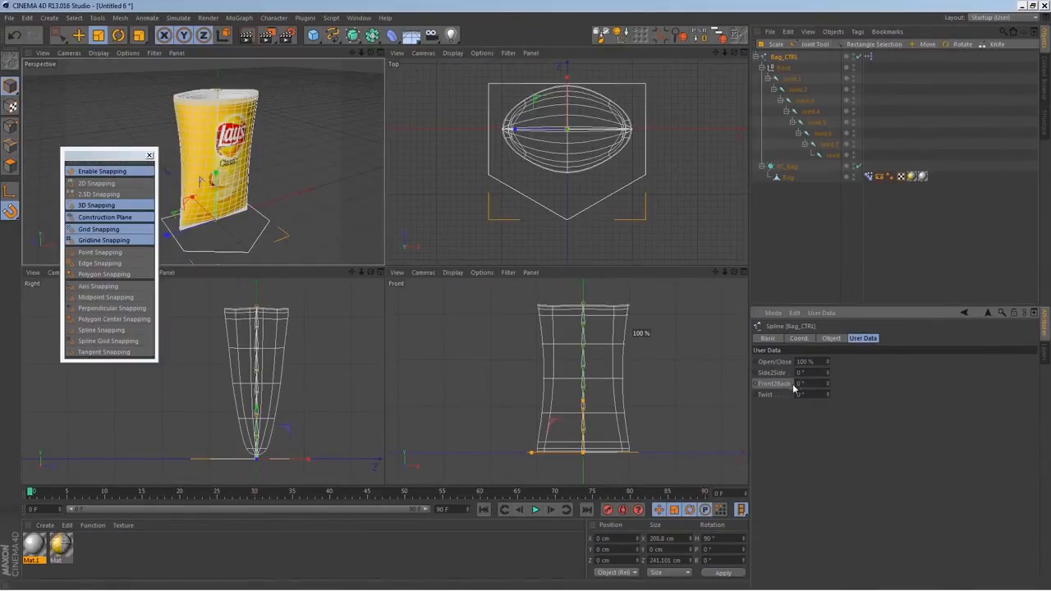
Make the R.H rotation of Joint.2 through Joint.8 absolutely driven by Front2Back, after testing and undoing a trial rotation
{"action": "left_click", "coordinate": [797, 88]}
{"action": "left_click", "coordinate": [831, 156], "text": "shift"}
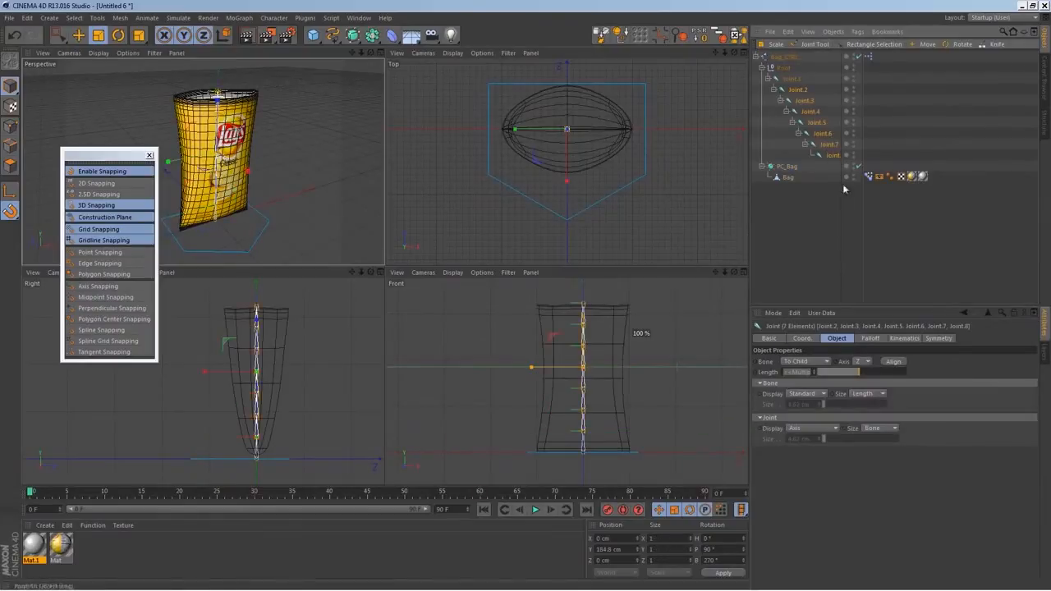
{"action": "left_click", "coordinate": [807, 341]}
{"action": "mouse_move", "coordinate": [928, 365]}
{"action": "left_mouse_down"}
{"action": "mouse_move", "coordinate": [932, 345]}
{"action": "mouse_move", "coordinate": [929, 381]}
{"action": "left_mouse_up"}
{"action": "key", "text": "ctrl+z"}
{"action": "right_click", "coordinate": [890, 371]}
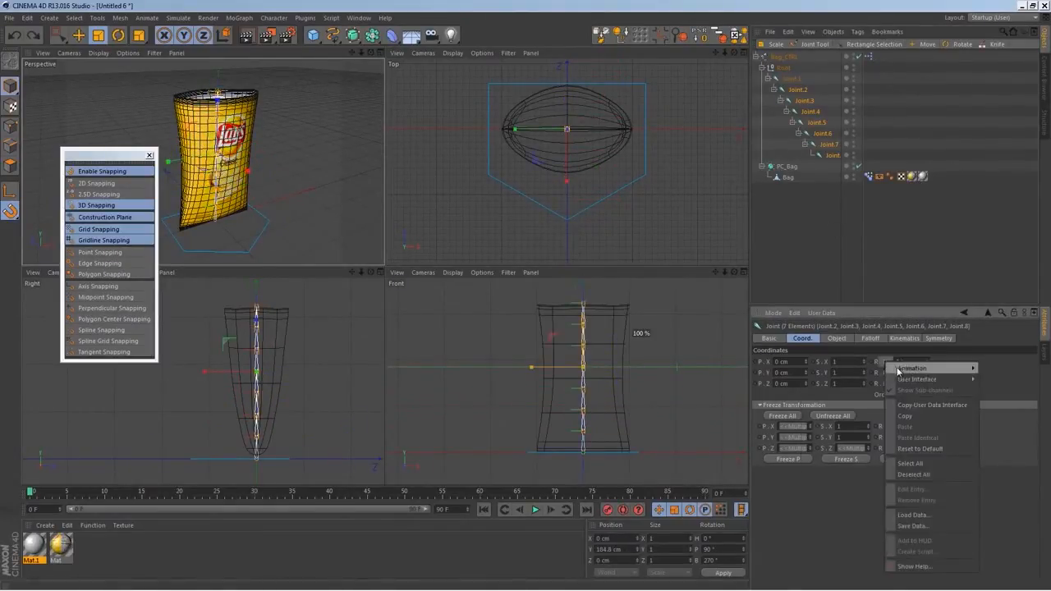
{"action": "mouse_move", "coordinate": [933, 374]}
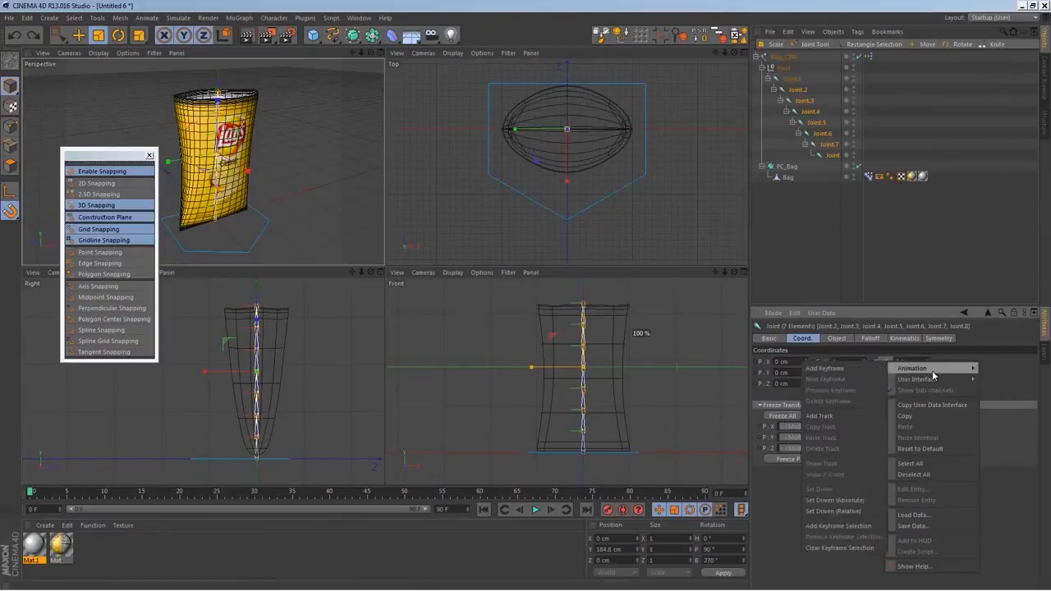
{"action": "left_click", "coordinate": [864, 502]}
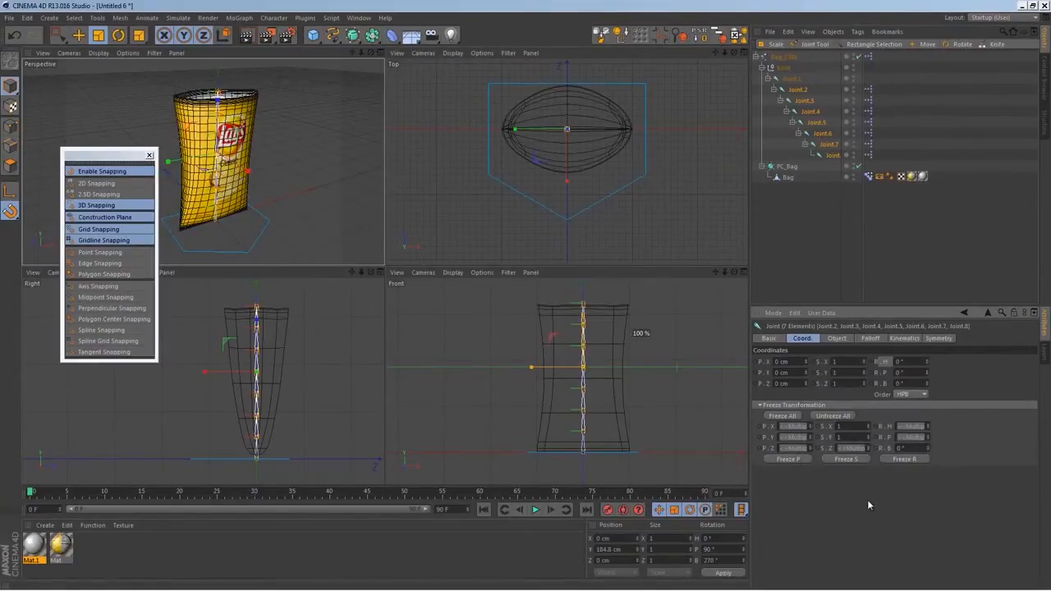
Test how Bag_CTRL's Front2Back value bends the joint chain
{"action": "left_click", "coordinate": [783, 57]}
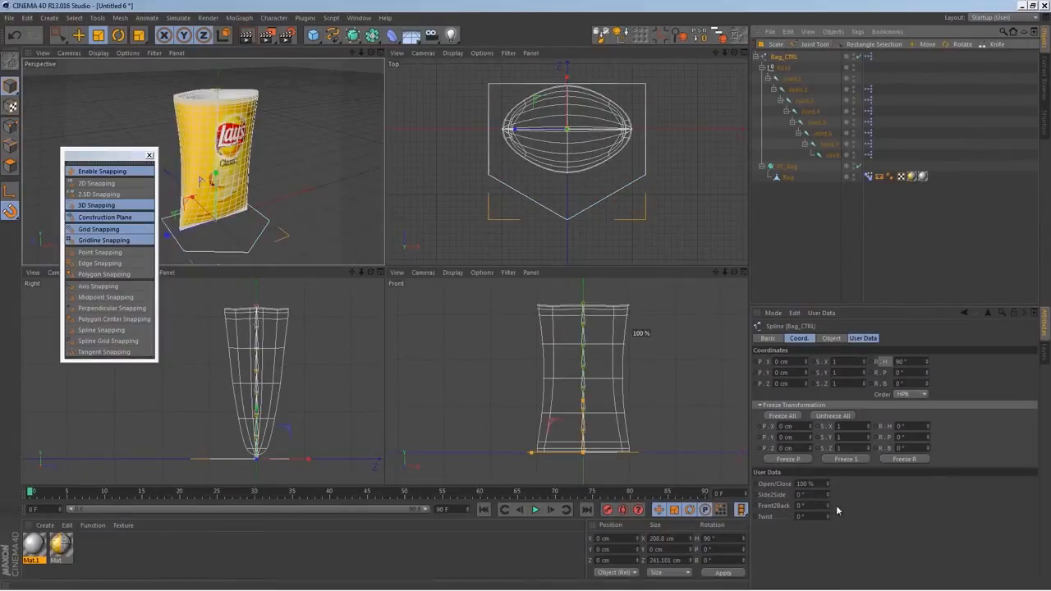
{"action": "left_click", "coordinate": [874, 338]}
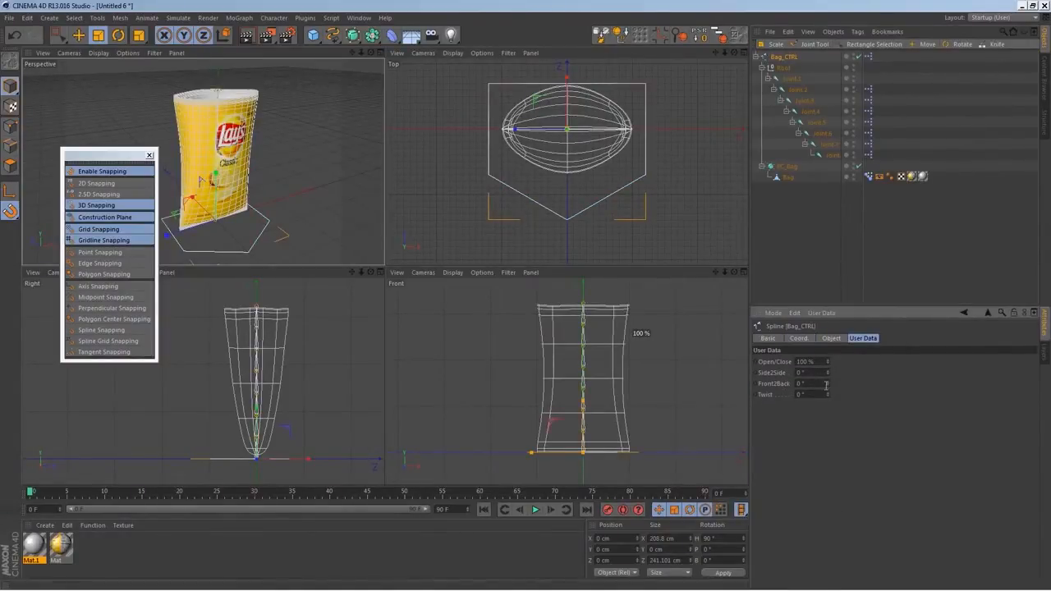
{"action": "left_click_drag", "start_coordinate": [829, 386], "coordinate": [799, 386]}
Bind the Bag mesh to Joint.1 through Joint.8 with the character Bind command
{"action": "left_click", "coordinate": [793, 80]}
{"action": "left_click", "coordinate": [831, 155], "text": "shift"}
{"action": "left_click", "coordinate": [788, 179], "text": "ctrl"}
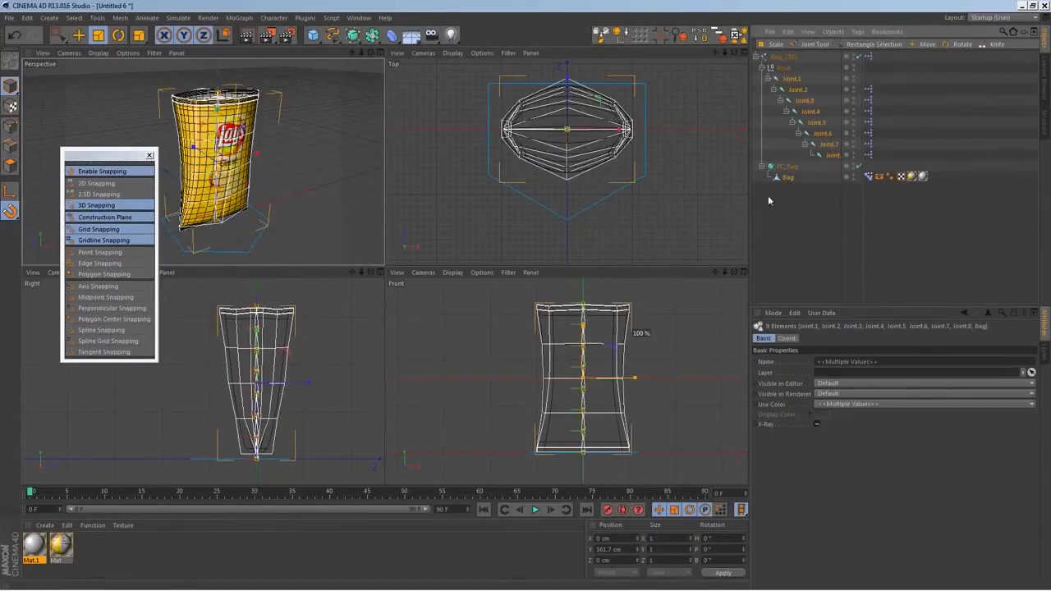
{"action": "middle_click", "coordinate": [277, 183]}
{"action": "left_click_drag", "start_coordinate": [485, 274], "coordinate": [489, 282], "text": "alt"}
{"action": "middle_click_drag", "start_coordinate": [489, 282], "coordinate": [556, 313], "text": "alt"}
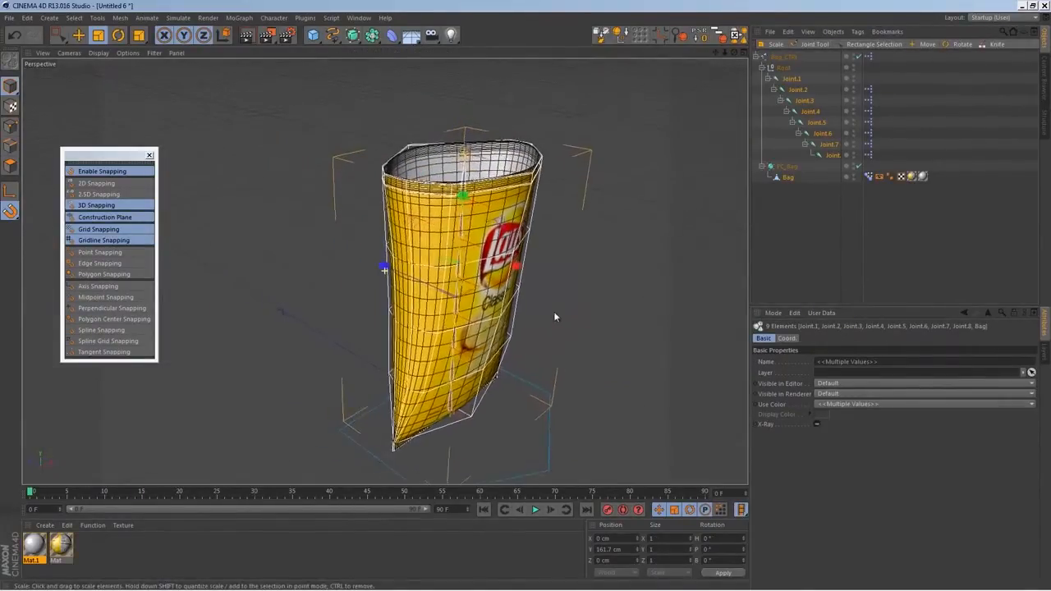
{"action": "left_click", "coordinate": [273, 18]}
{"action": "mouse_move", "coordinate": [306, 46]}
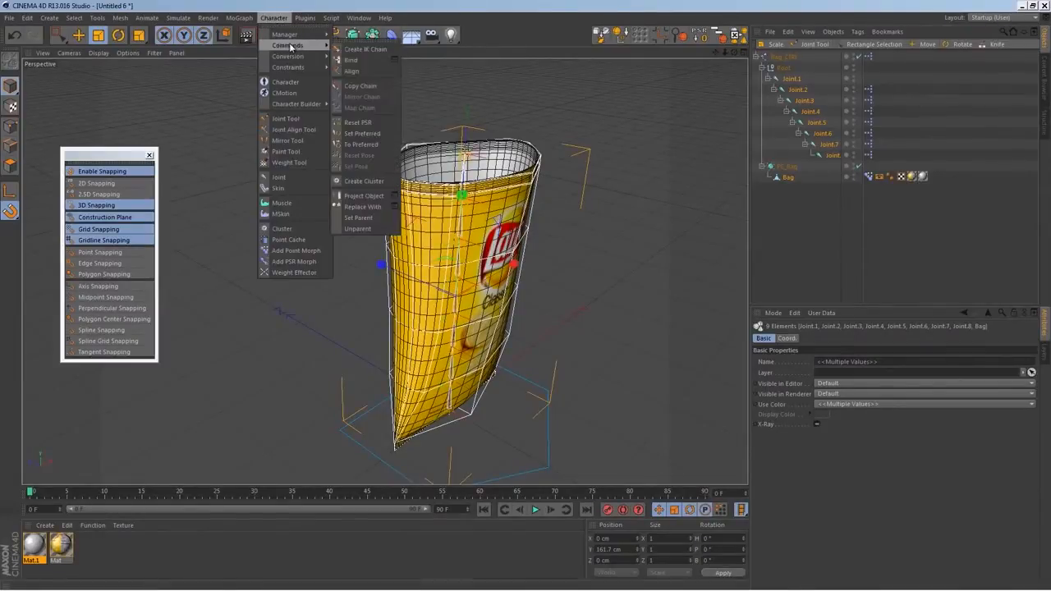
{"action": "left_click", "coordinate": [353, 60]}
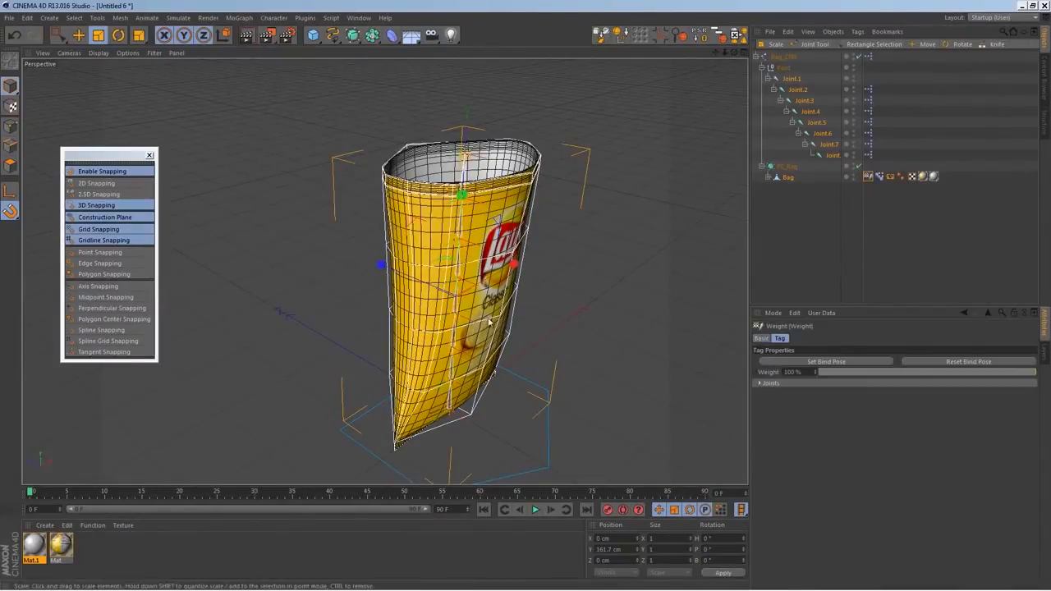
Test how Bag_CTRL's Front2Back value bends the bound bag mesh
{"action": "left_click", "coordinate": [791, 78]}
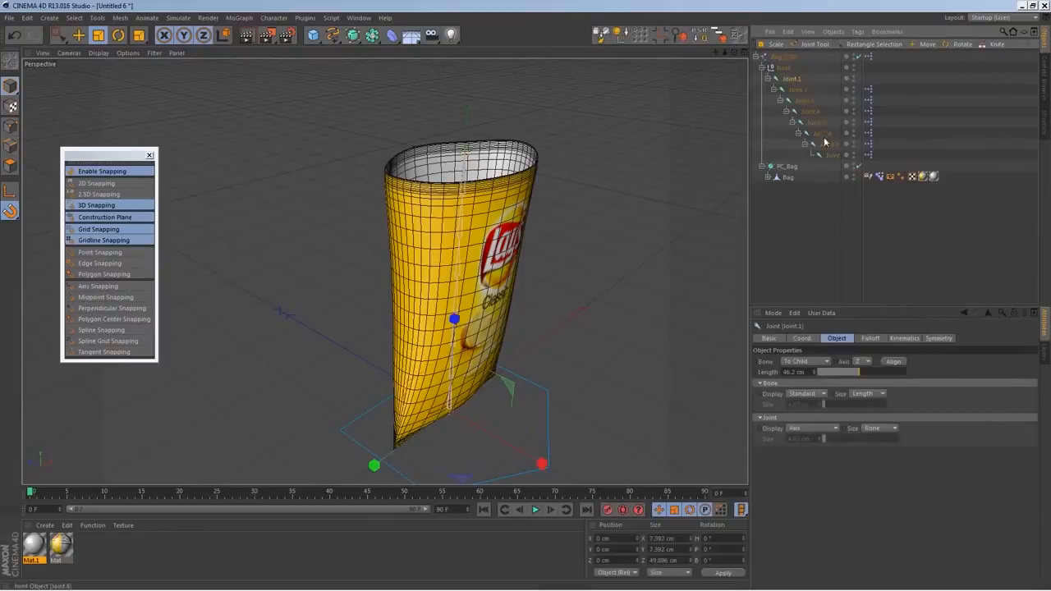
{"action": "left_click", "coordinate": [785, 57]}
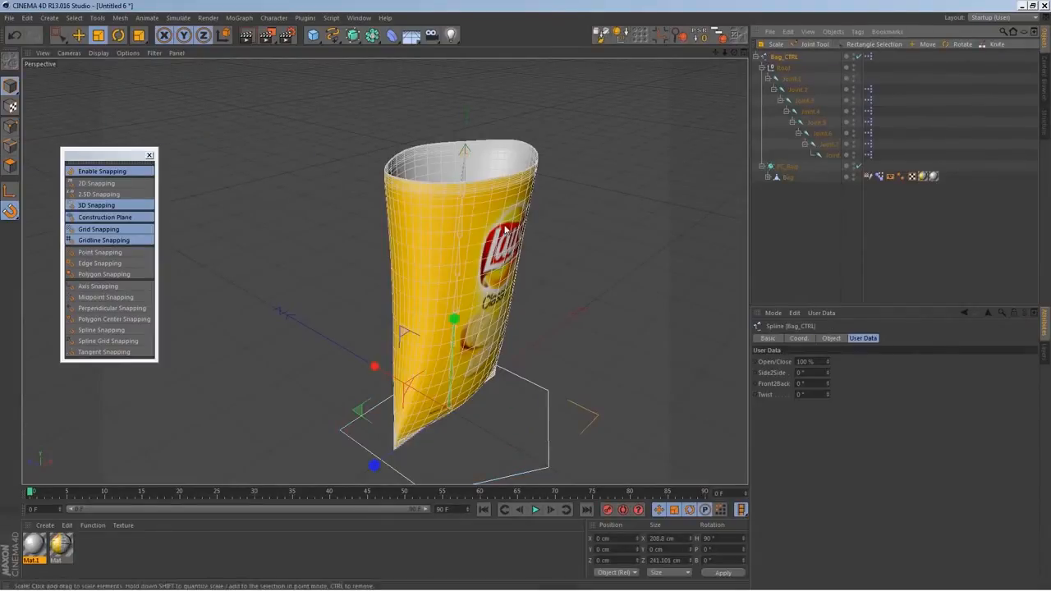
{"action": "mouse_move", "coordinate": [831, 387]}
{"action": "left_mouse_down"}
{"action": "mouse_move", "coordinate": [828, 378]}
{"action": "mouse_move", "coordinate": [837, 395]}
{"action": "mouse_move", "coordinate": [833, 367]}
{"action": "mouse_move", "coordinate": [830, 386]}
{"action": "left_mouse_up"}
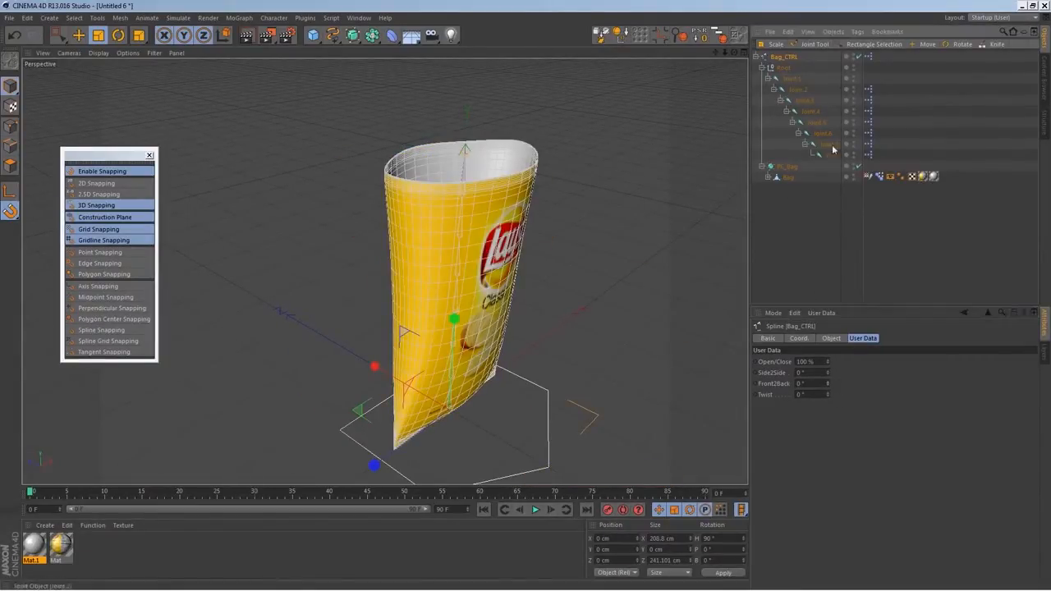
Set Bag_CTRL's Side2Side user data parameter as the driver
{"action": "right_click", "coordinate": [777, 376]}
{"action": "mouse_move", "coordinate": [798, 383]}
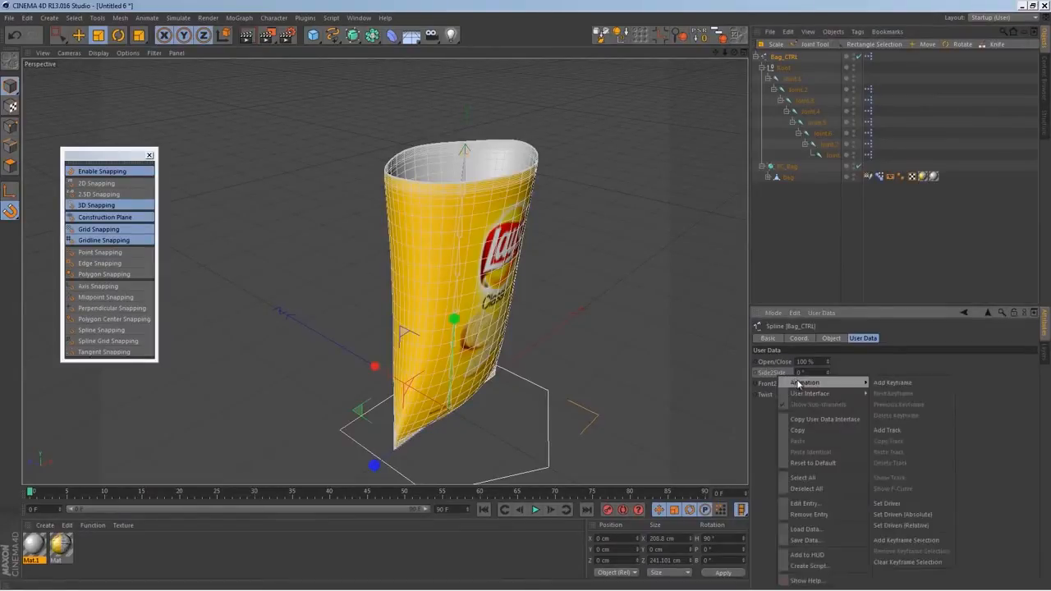
{"action": "left_click", "coordinate": [887, 504]}
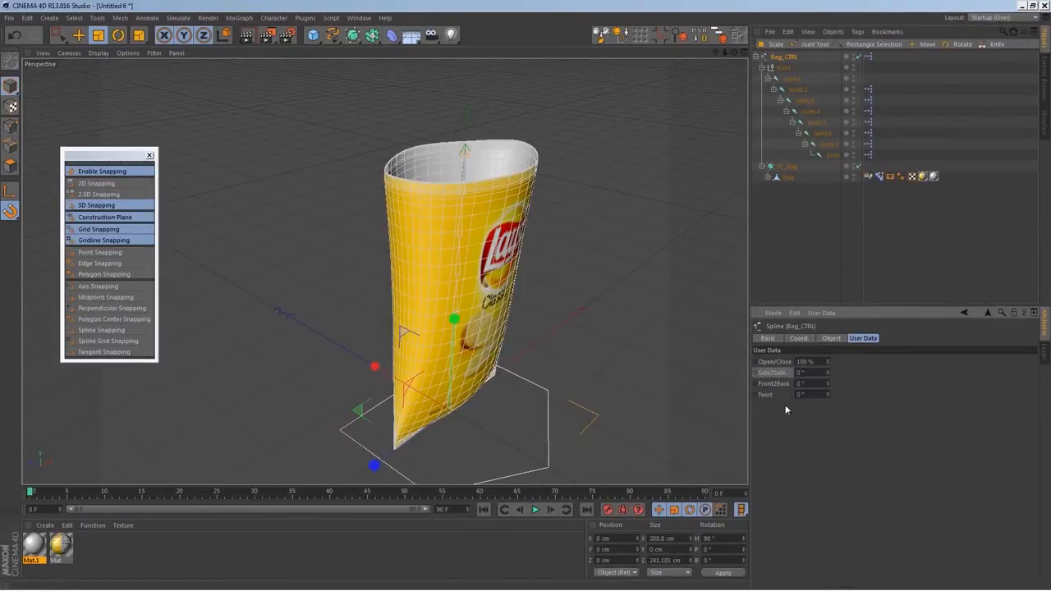
Make the R.P rotation of Joint.2 through Joint.8 absolutely driven by Side2Side, after testing a trial rotation
{"action": "left_click", "coordinate": [799, 91]}
{"action": "left_click", "coordinate": [830, 154], "text": "shift"}
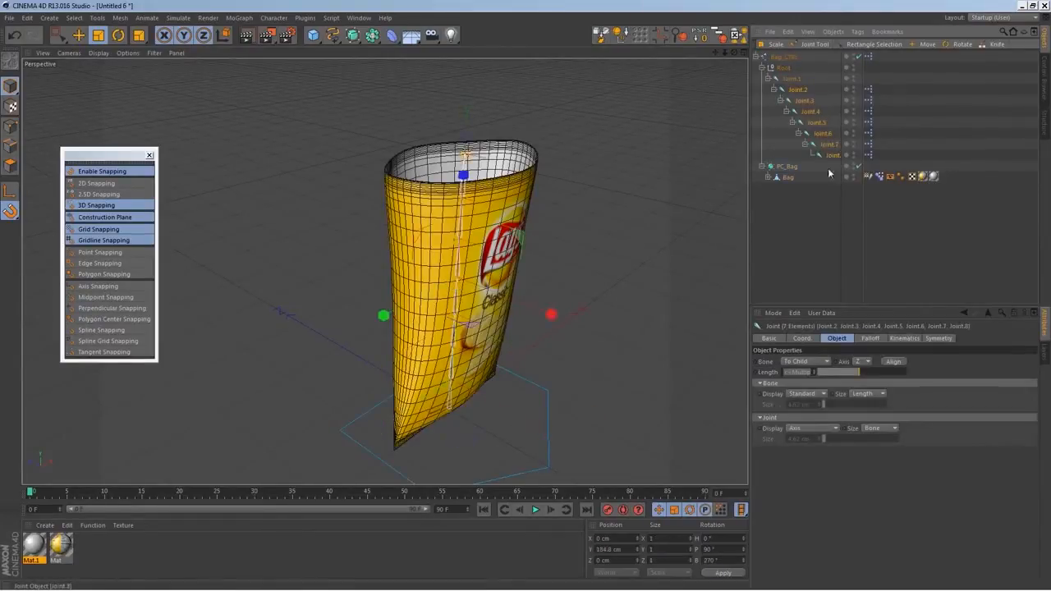
{"action": "left_click", "coordinate": [801, 338]}
{"action": "left_click_drag", "start_coordinate": [928, 374], "coordinate": [880, 376]}
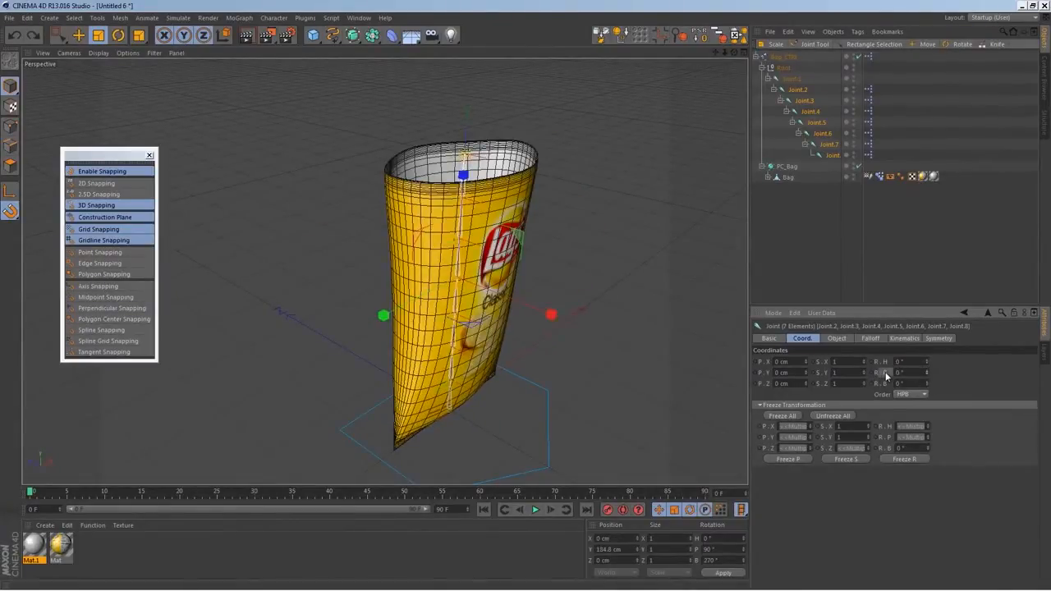
{"action": "right_click", "coordinate": [885, 375]}
{"action": "mouse_move", "coordinate": [898, 381]}
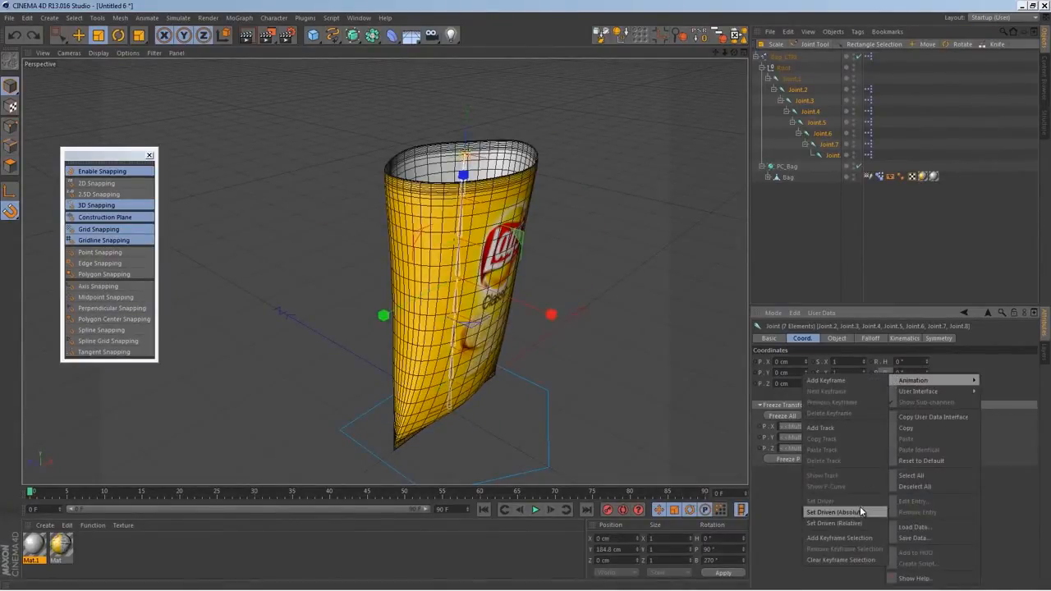
{"action": "left_click", "coordinate": [836, 513]}
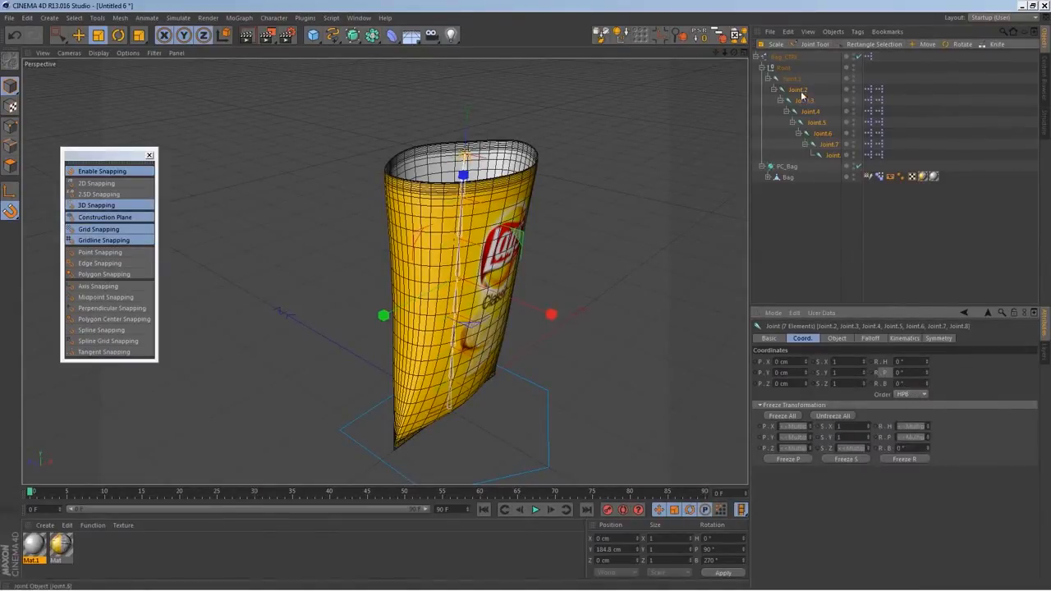
Test how Bag_CTRL's Side2Side value bends the bag sideways, returning it to 0°
{"action": "left_click", "coordinate": [788, 69]}
{"action": "left_click", "coordinate": [785, 58]}
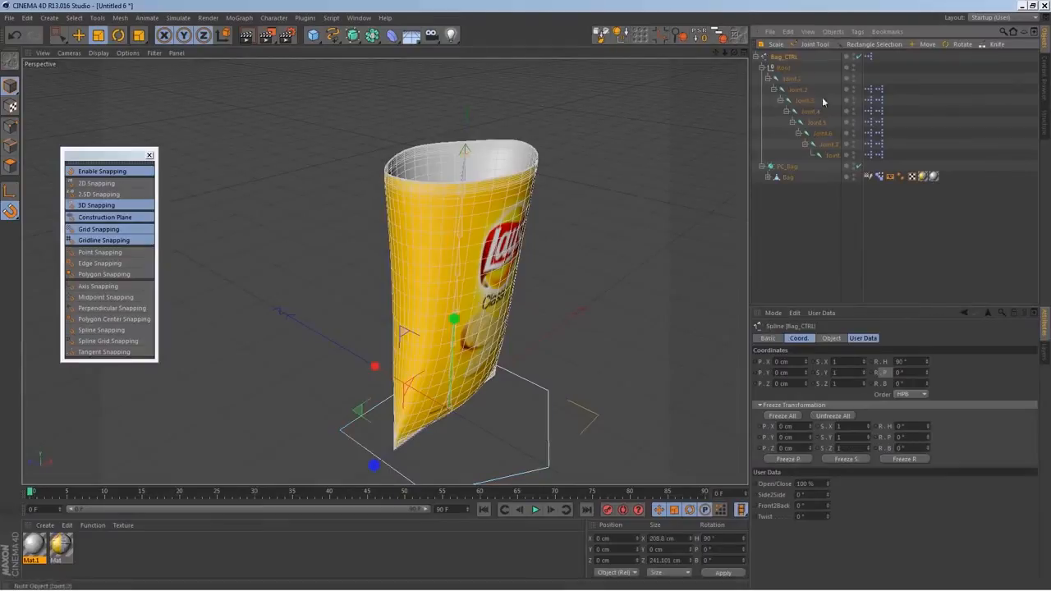
{"action": "left_click_drag", "start_coordinate": [826, 496], "coordinate": [819, 516]}
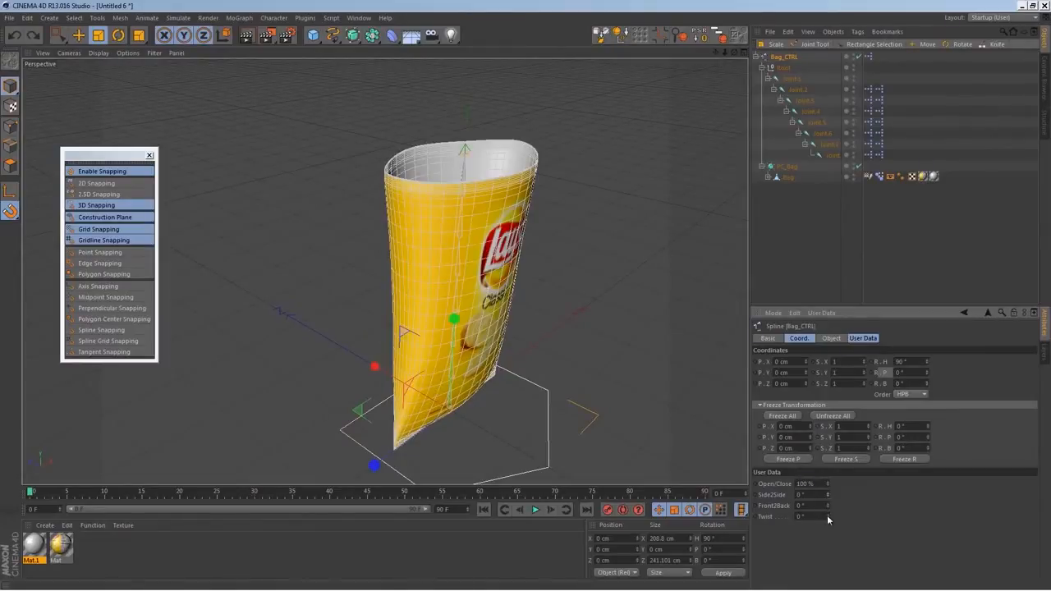
Set Bag_CTRL's Twist user data parameter as the driver
{"action": "right_click", "coordinate": [771, 517]}
{"action": "mouse_move", "coordinate": [795, 389]}
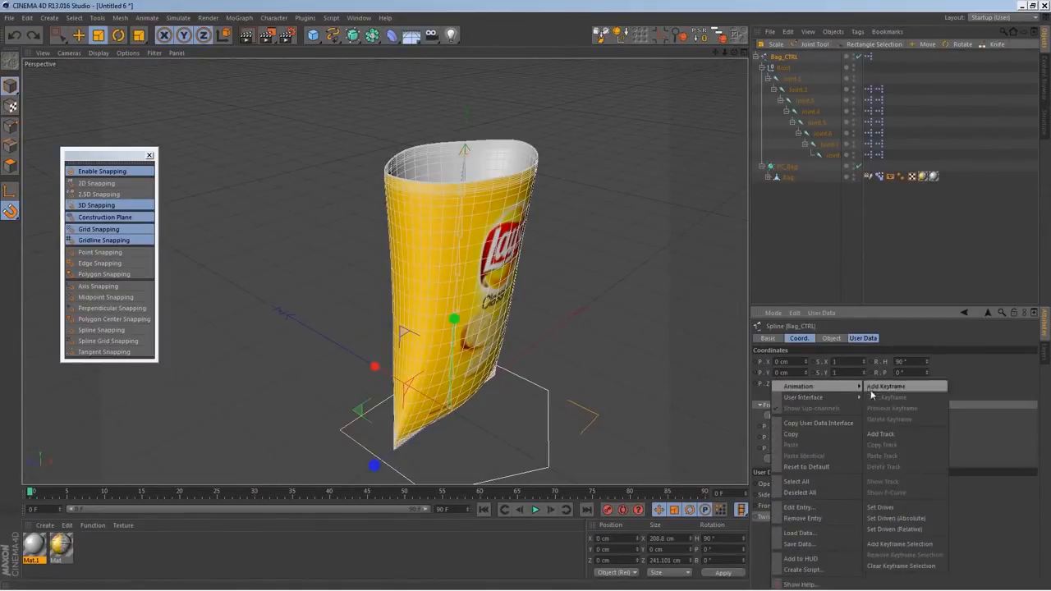
{"action": "left_click", "coordinate": [920, 512]}
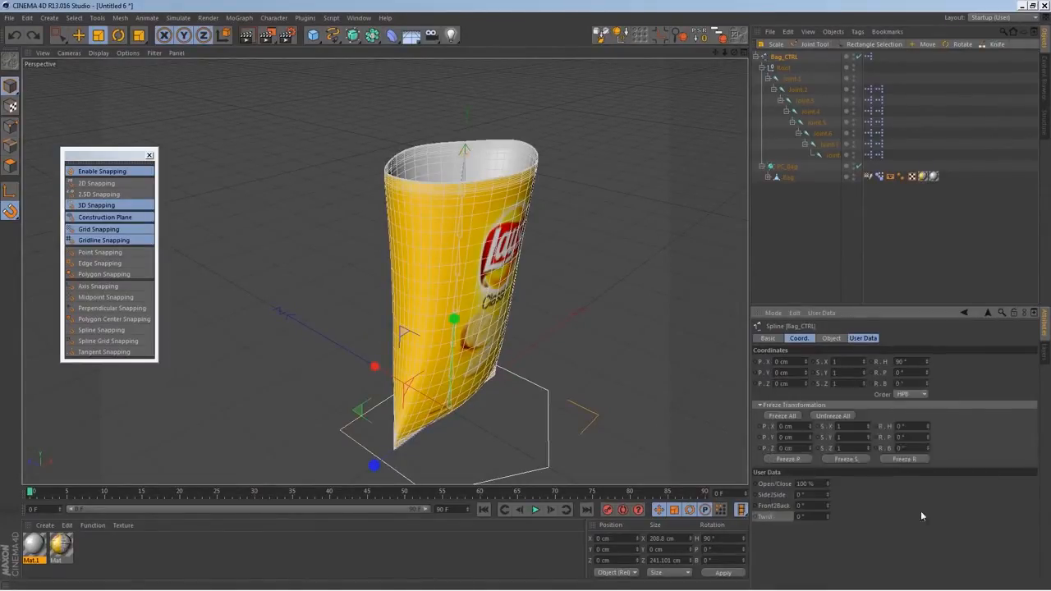
Make the R.B rotation of Joint.2 through Joint.8 absolutely driven by Twist, after testing a trial rotation
{"action": "left_click", "coordinate": [797, 89]}
{"action": "left_click", "coordinate": [832, 154], "text": "shift"}
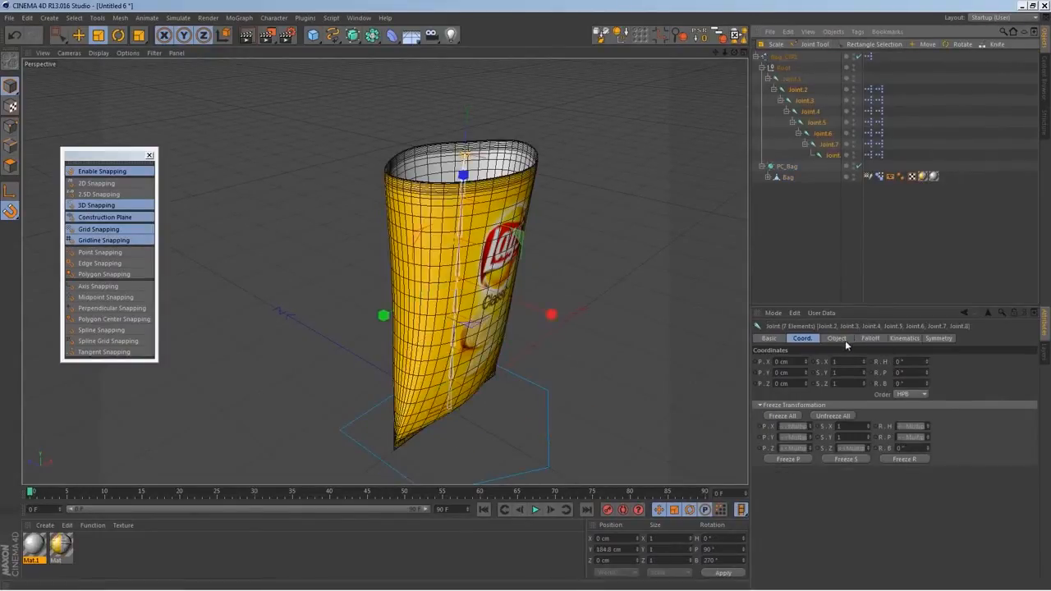
{"action": "left_click_drag", "start_coordinate": [928, 385], "coordinate": [929, 376]}
{"action": "right_click", "coordinate": [884, 382]}
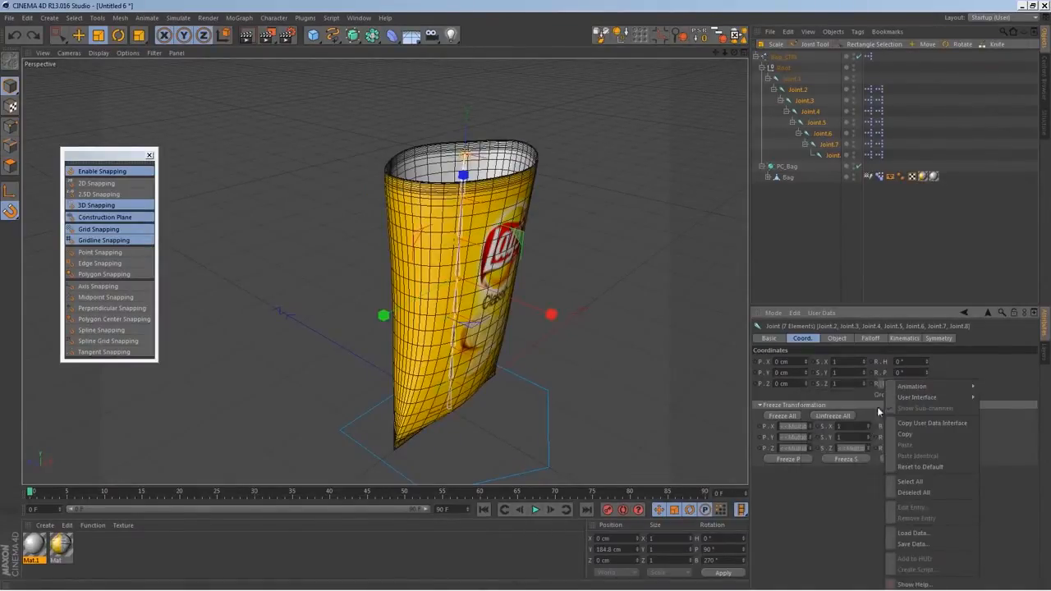
{"action": "mouse_move", "coordinate": [904, 390]}
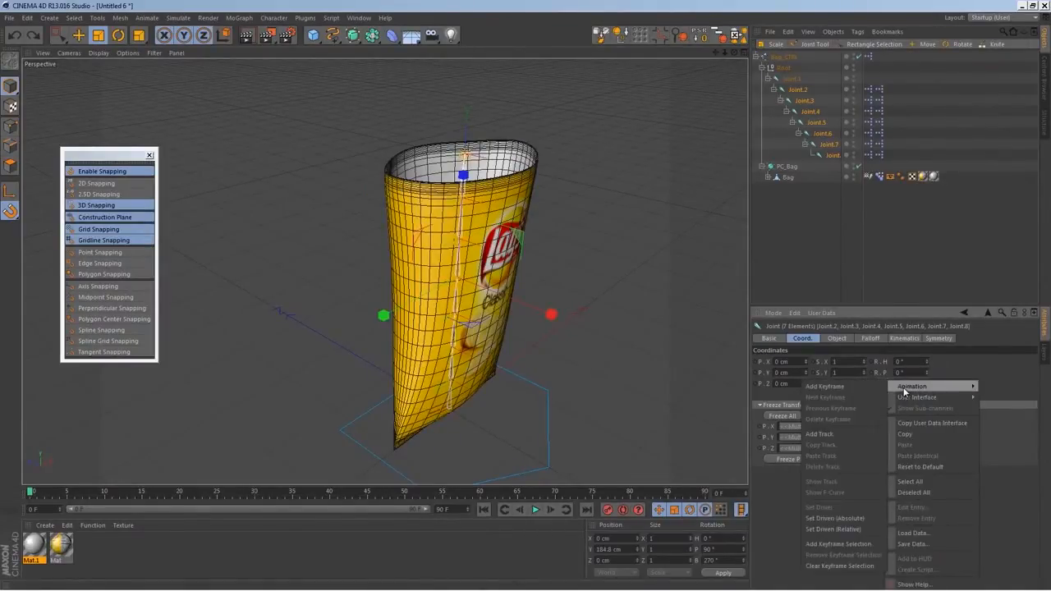
{"action": "left_click", "coordinate": [861, 518]}
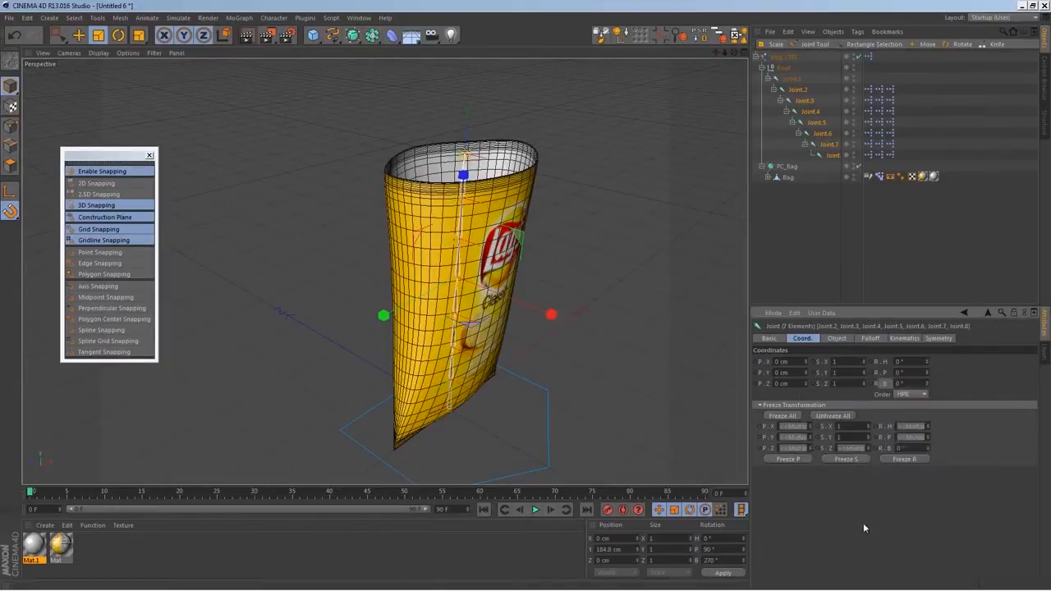
Collapse the Bag_CTRL hierarchy and set its Open/Close user data value to 0 %
{"action": "left_click", "coordinate": [828, 202]}
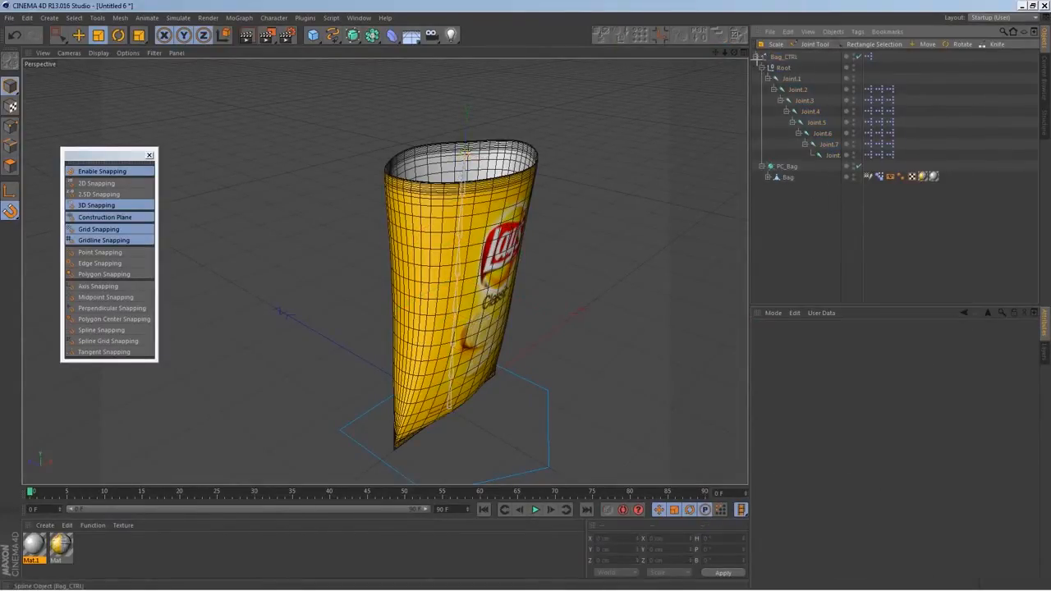
{"action": "left_click", "coordinate": [756, 58]}
{"action": "left_click", "coordinate": [784, 58]}
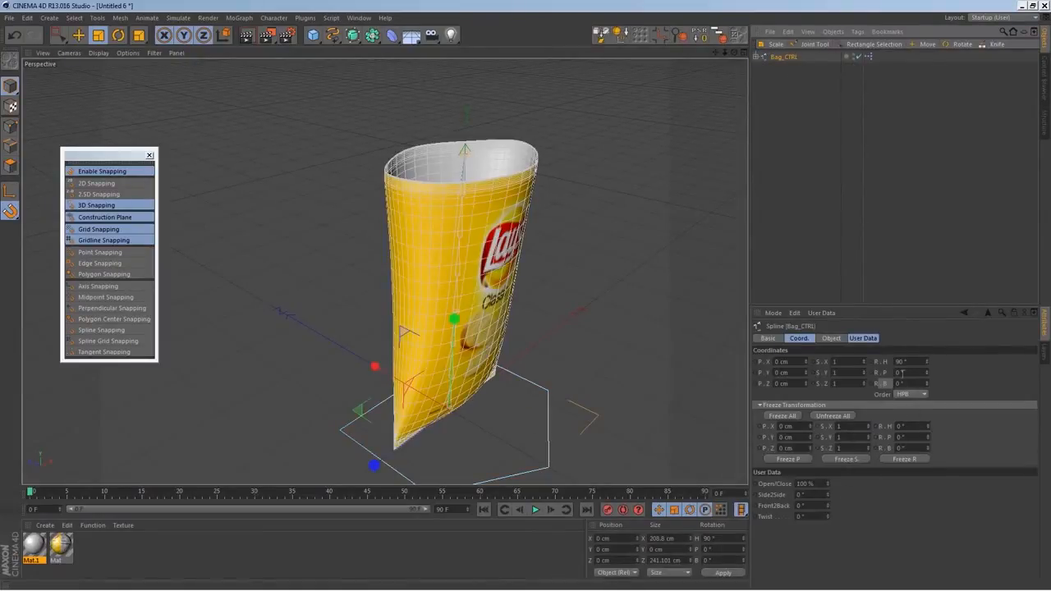
{"action": "left_click", "coordinate": [870, 338]}
{"action": "left_click_drag", "start_coordinate": [827, 366], "coordinate": [825, 447]}
Test the Side2Side, Front2Back and Twist controls on the closed bag, returning each to 0°
{"action": "mouse_move", "coordinate": [829, 372]}
{"action": "left_mouse_down"}
{"action": "mouse_move", "coordinate": [830, 359]}
{"action": "mouse_move", "coordinate": [828, 389]}
{"action": "mouse_move", "coordinate": [825, 375]}
{"action": "left_mouse_up"}
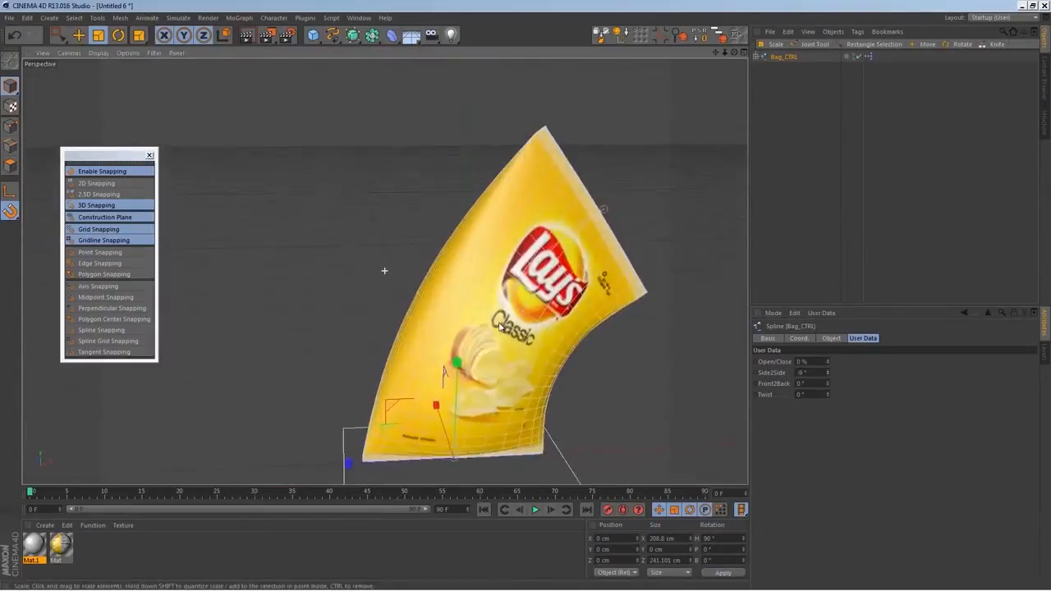
{"action": "left_click_drag", "start_coordinate": [499, 326], "coordinate": [566, 371], "text": "alt"}
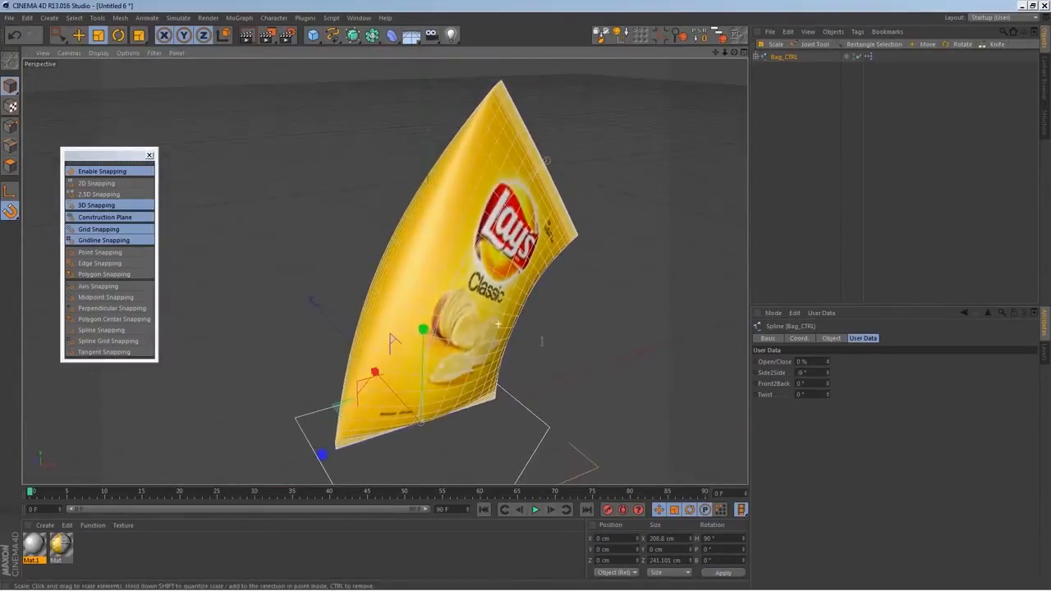
{"action": "left_click", "coordinate": [817, 373]}
{"action": "mouse_move", "coordinate": [828, 384]}
{"action": "left_mouse_down"}
{"action": "mouse_move", "coordinate": [832, 367]}
{"action": "mouse_move", "coordinate": [834, 398]}
{"action": "mouse_move", "coordinate": [826, 387]}
{"action": "mouse_move", "coordinate": [824, 396]}
{"action": "left_mouse_up"}
{"action": "key", "text": "ctrl+z"}
{"action": "left_click", "coordinate": [824, 395]}
{"action": "key", "text": "ctrl+z"}
{"action": "left_click_drag", "start_coordinate": [516, 330], "coordinate": [491, 335], "text": "alt"}
{"action": "middle_click_drag", "start_coordinate": [491, 335], "coordinate": [489, 314], "text": "alt"}
{"action": "right_click_drag", "start_coordinate": [490, 314], "coordinate": [467, 359], "text": "alt"}
{"action": "left_click_drag", "start_coordinate": [467, 359], "coordinate": [509, 371], "text": "alt"}
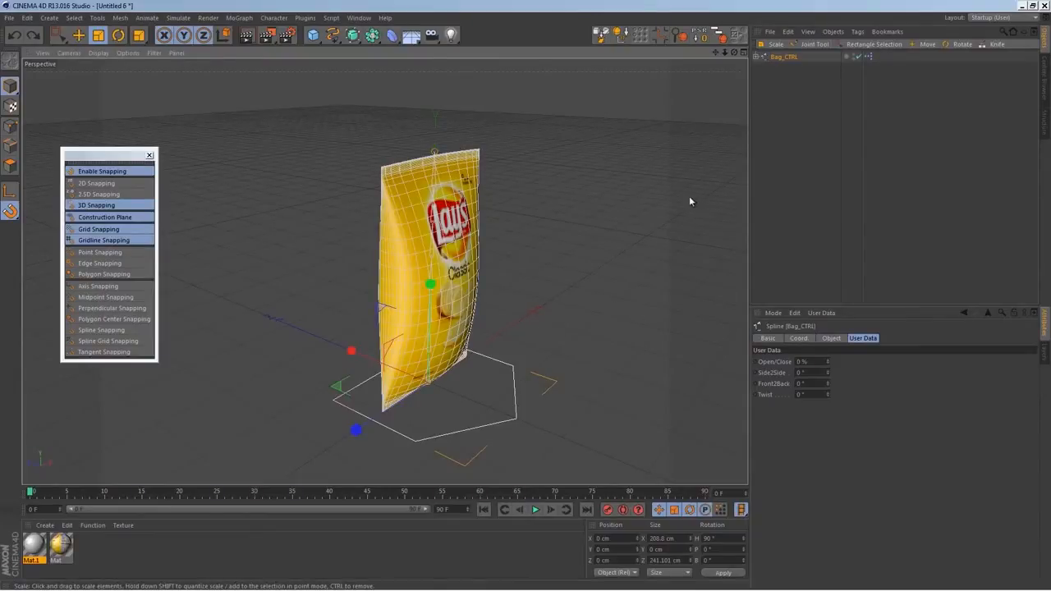
Add a Squash & Stretch deformer and make it a child of the Bag mesh, above Skin
{"action": "left_click", "coordinate": [392, 35]}
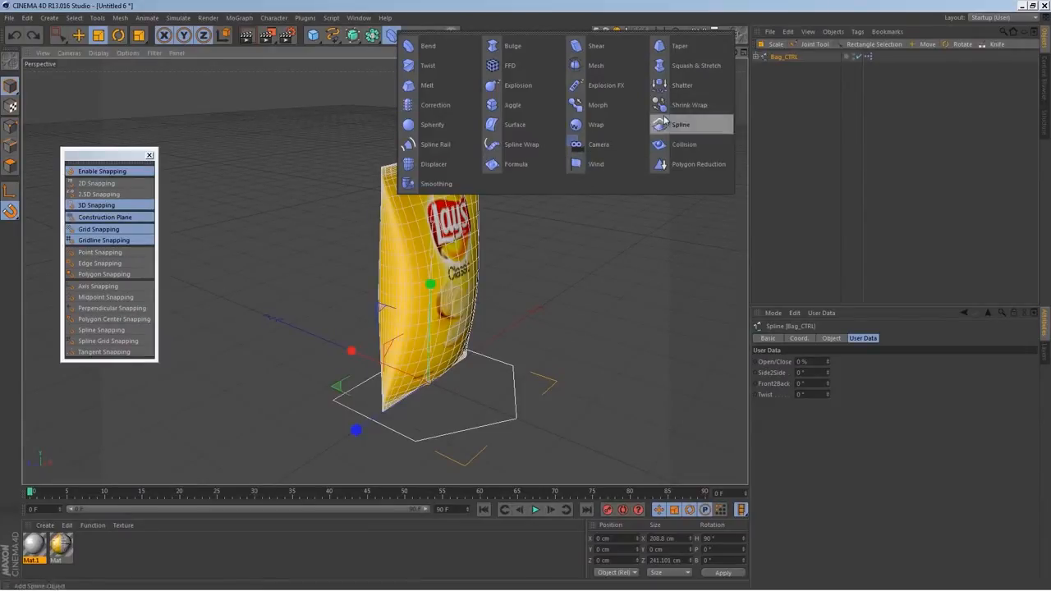
{"action": "left_click", "coordinate": [692, 67]}
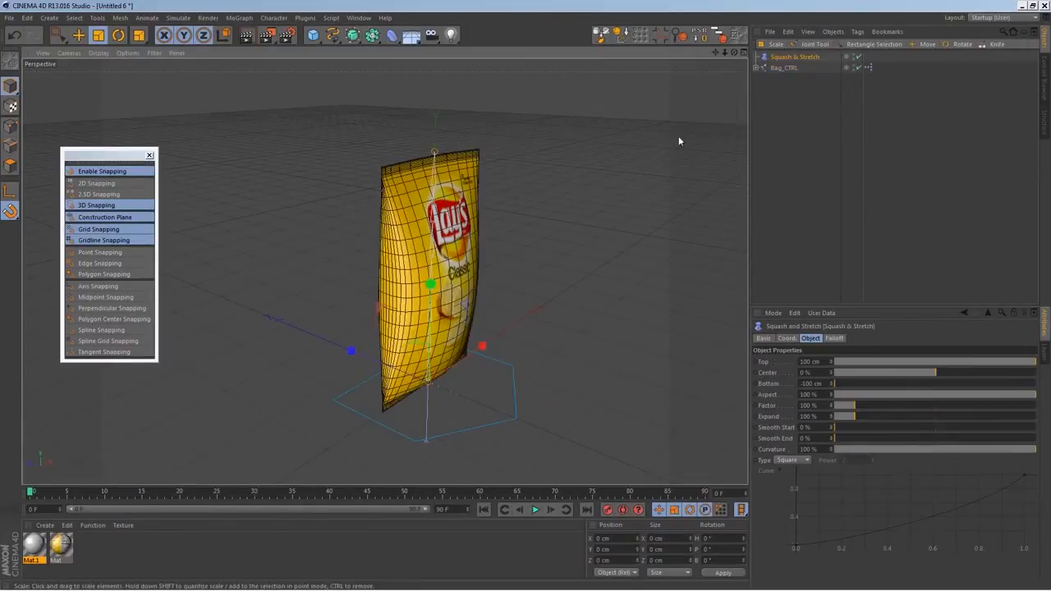
{"action": "left_click", "coordinate": [757, 67]}
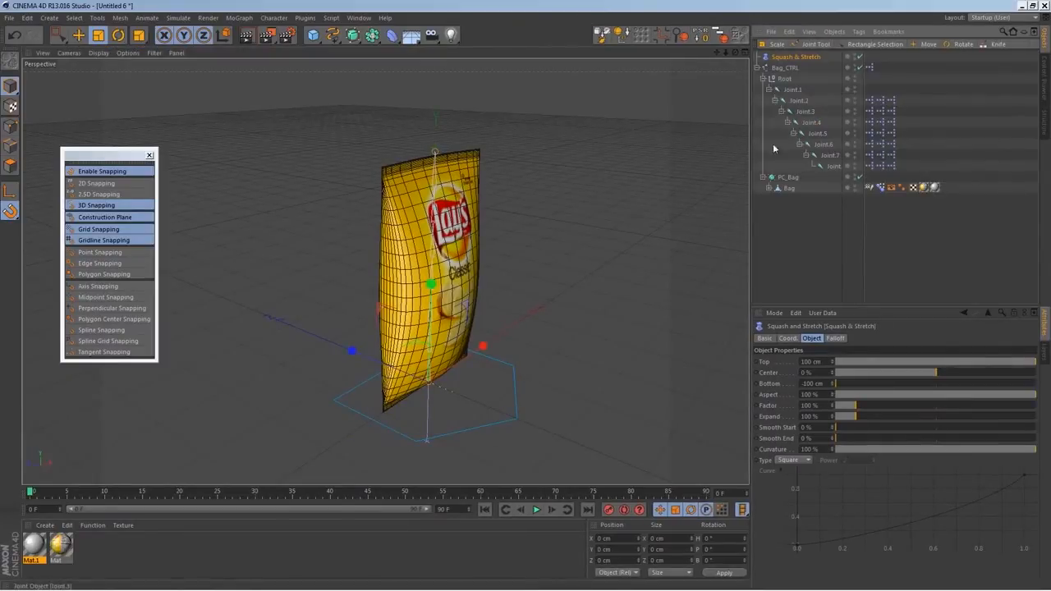
{"action": "left_click_drag", "start_coordinate": [796, 60], "coordinate": [785, 189]}
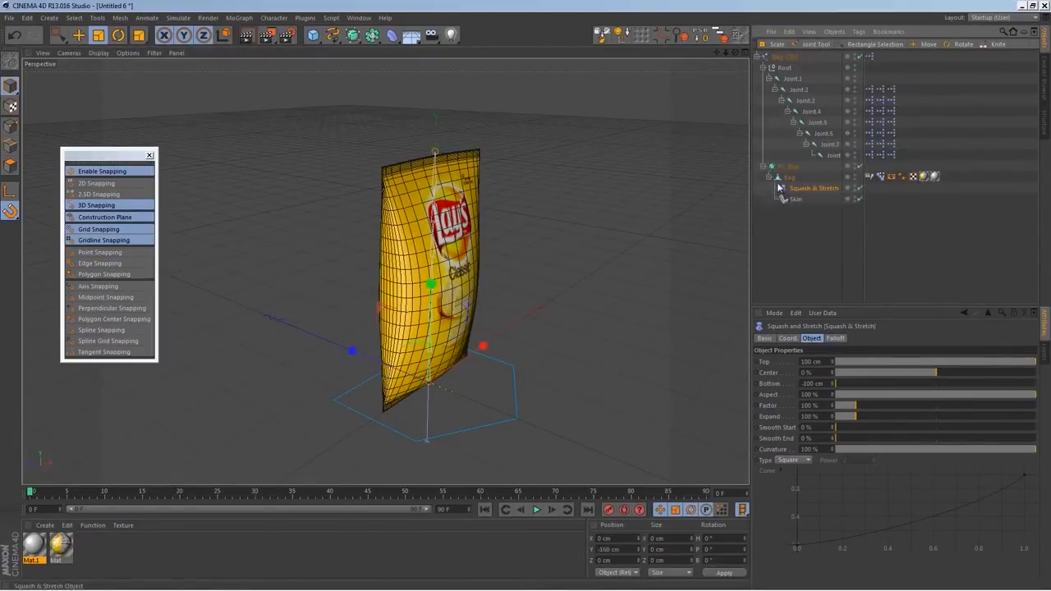
In the front view, set the Squash & Stretch deformer's Top to 319 cm and Bottom to 0 cm
{"action": "middle_click", "coordinate": [501, 278]}
{"action": "middle_click", "coordinate": [539, 358]}
{"action": "right_click_drag", "start_coordinate": [513, 344], "coordinate": [489, 342], "text": "alt"}
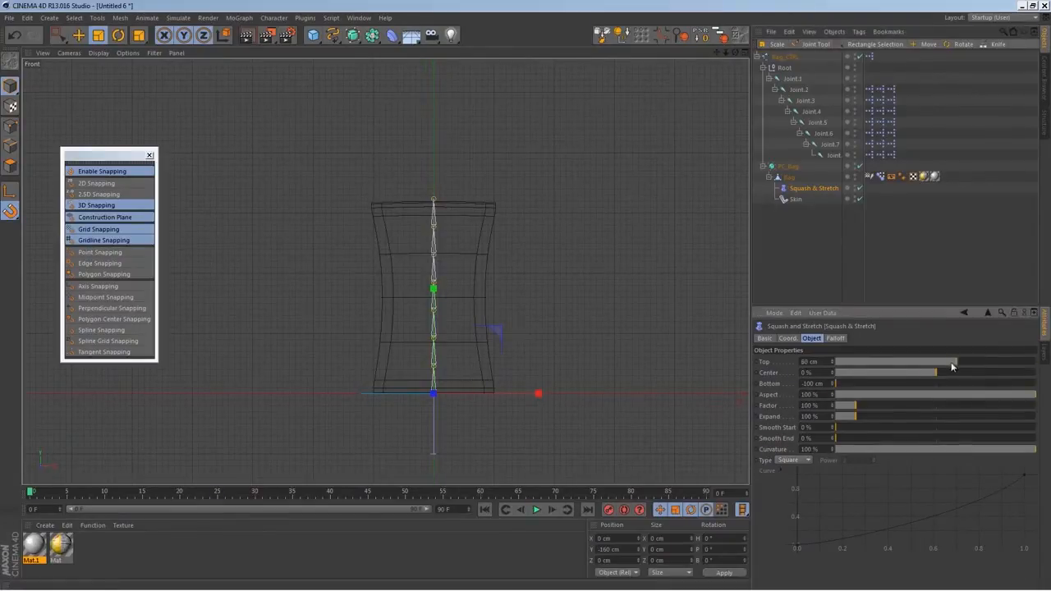
{"action": "left_click_drag", "start_coordinate": [832, 364], "coordinate": [842, 182]}
{"action": "left_click_drag", "start_coordinate": [432, 202], "coordinate": [433, 201]}
{"action": "left_click_drag", "start_coordinate": [832, 362], "coordinate": [832, 372]}
{"action": "left_click_drag", "start_coordinate": [832, 385], "coordinate": [827, 323]}
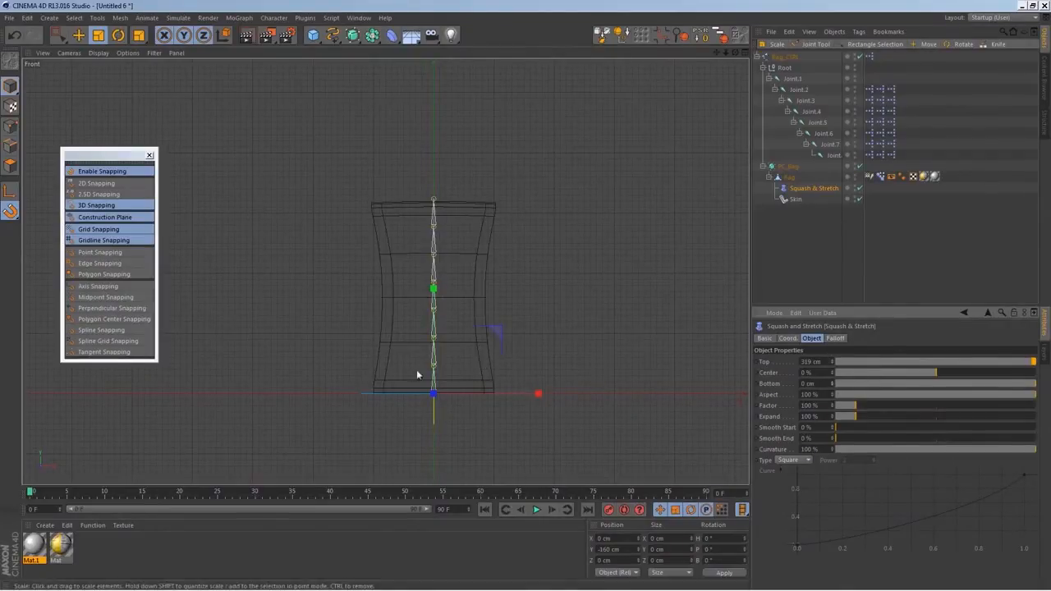
Test the deformer's Factor and Expand values on the bag in perspective, and reset both to 100 %
{"action": "middle_click", "coordinate": [448, 339]}
{"action": "middle_click", "coordinate": [336, 195]}
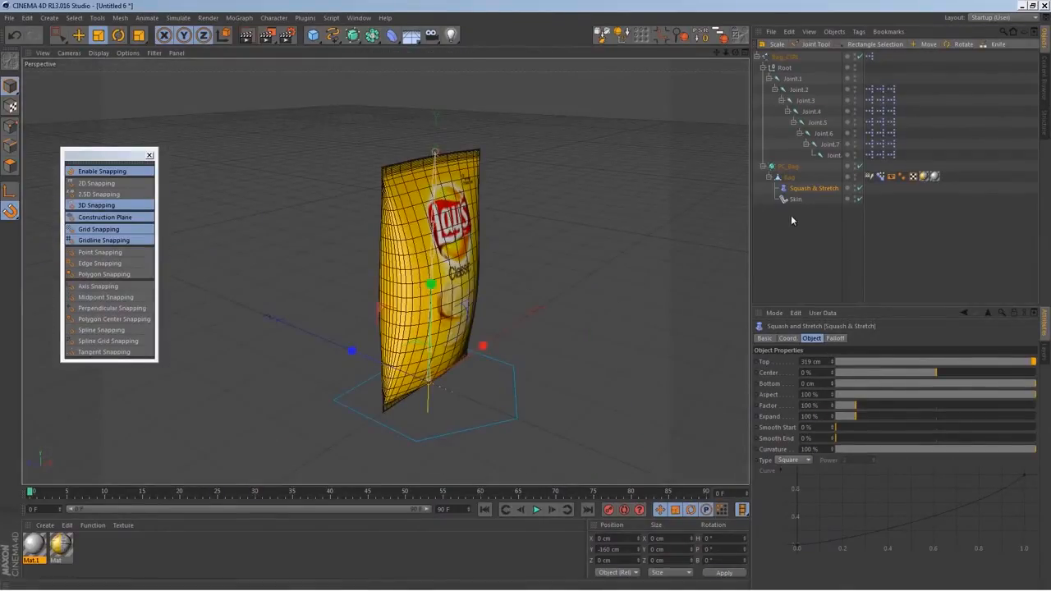
{"action": "mouse_move", "coordinate": [866, 404]}
{"action": "left_mouse_down"}
{"action": "mouse_move", "coordinate": [913, 404]}
{"action": "mouse_move", "coordinate": [850, 408]}
{"action": "mouse_move", "coordinate": [862, 404]}
{"action": "mouse_move", "coordinate": [856, 398]}
{"action": "mouse_move", "coordinate": [855, 418]}
{"action": "mouse_move", "coordinate": [878, 401]}
{"action": "mouse_move", "coordinate": [850, 402]}
{"action": "mouse_move", "coordinate": [851, 417]}
{"action": "mouse_move", "coordinate": [879, 418]}
{"action": "left_mouse_up"}
{"action": "right_click", "coordinate": [833, 417]}
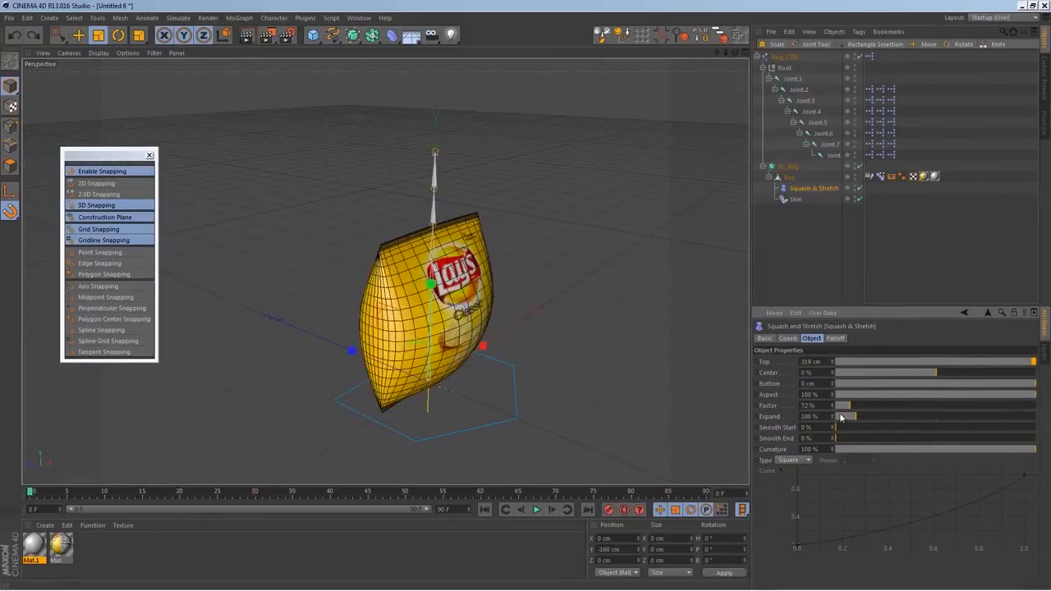
{"action": "right_click", "coordinate": [832, 405]}
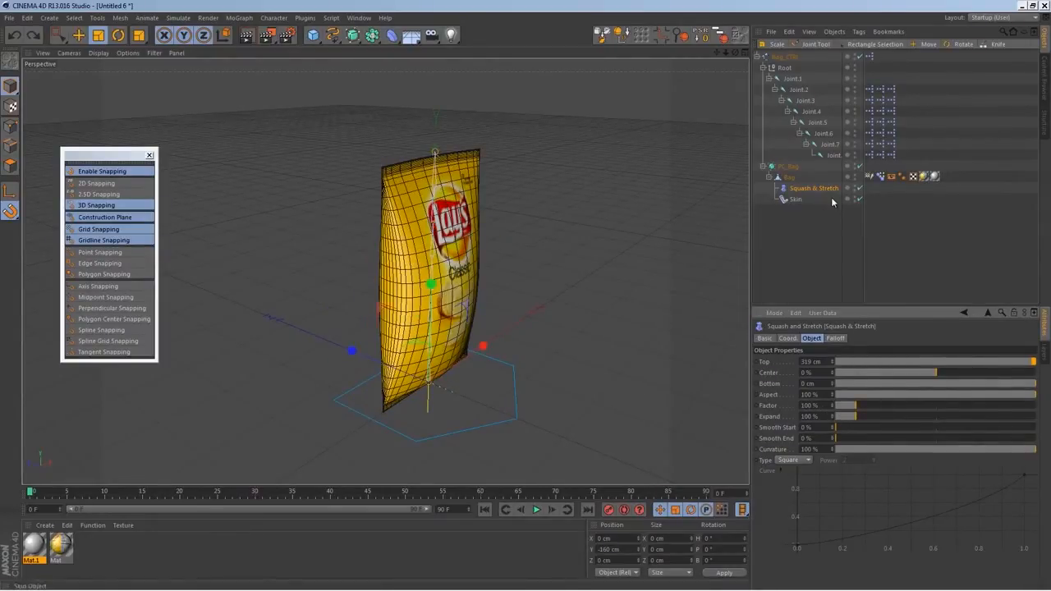
{"action": "left_click", "coordinate": [805, 56]}
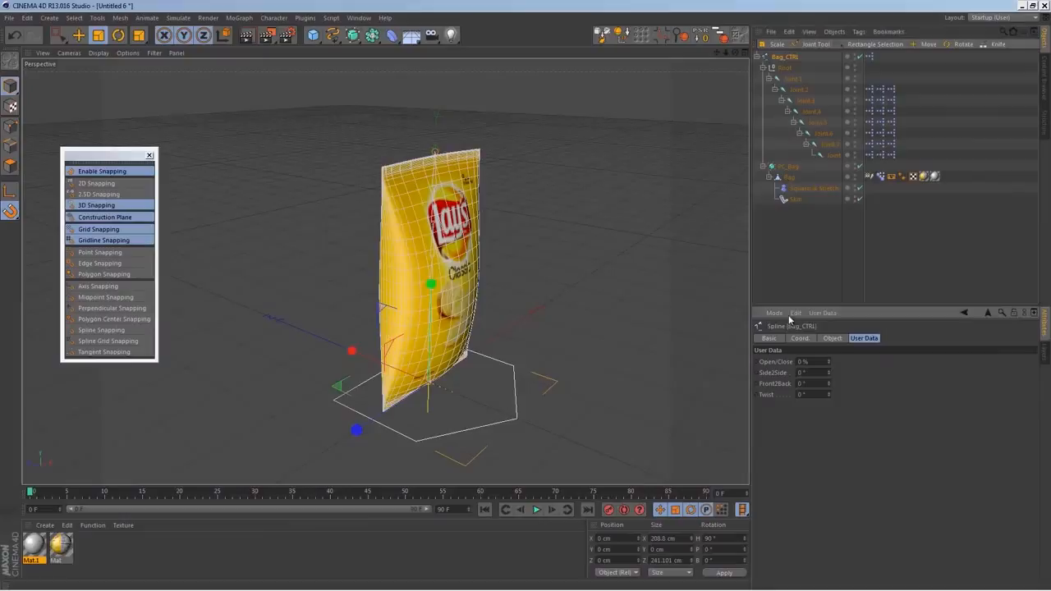
{"action": "left_click", "coordinate": [823, 312]}
{"action": "left_click", "coordinate": [834, 336]}
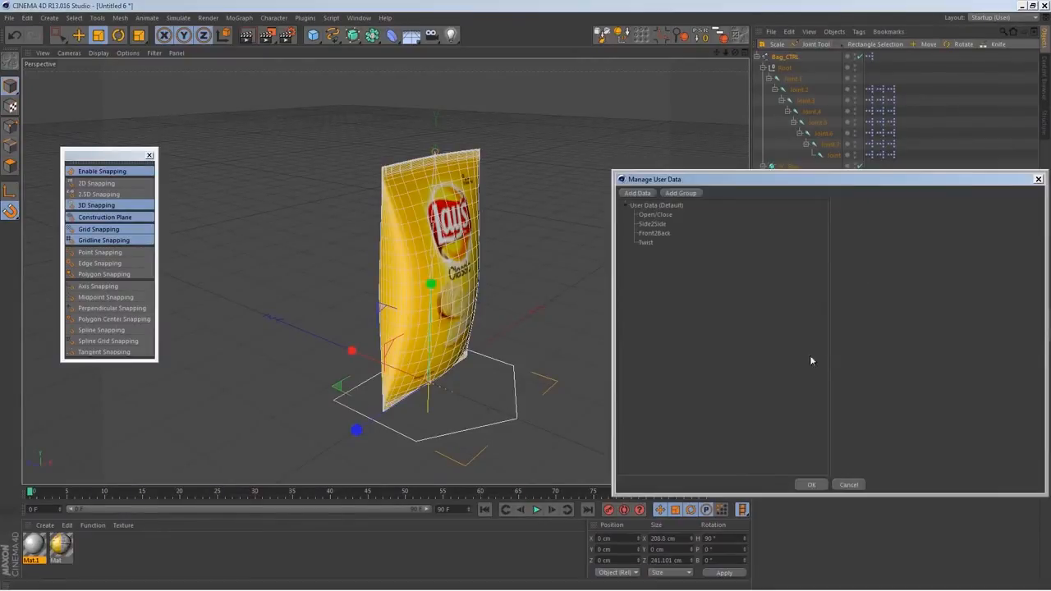
{"action": "left_click_drag", "start_coordinate": [725, 180], "coordinate": [319, 257]}
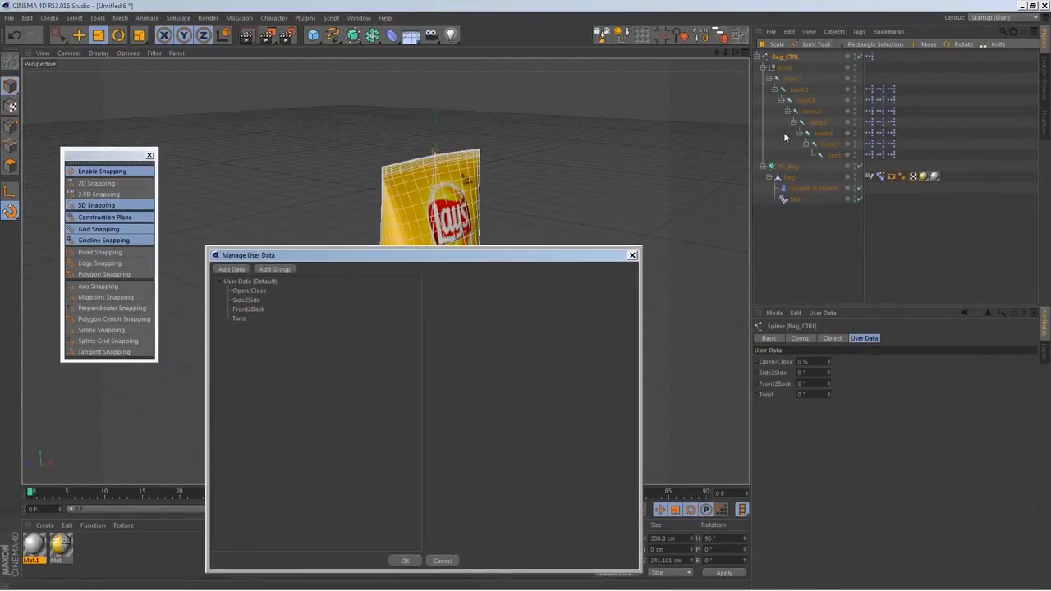
{"action": "left_click", "coordinate": [632, 256]}
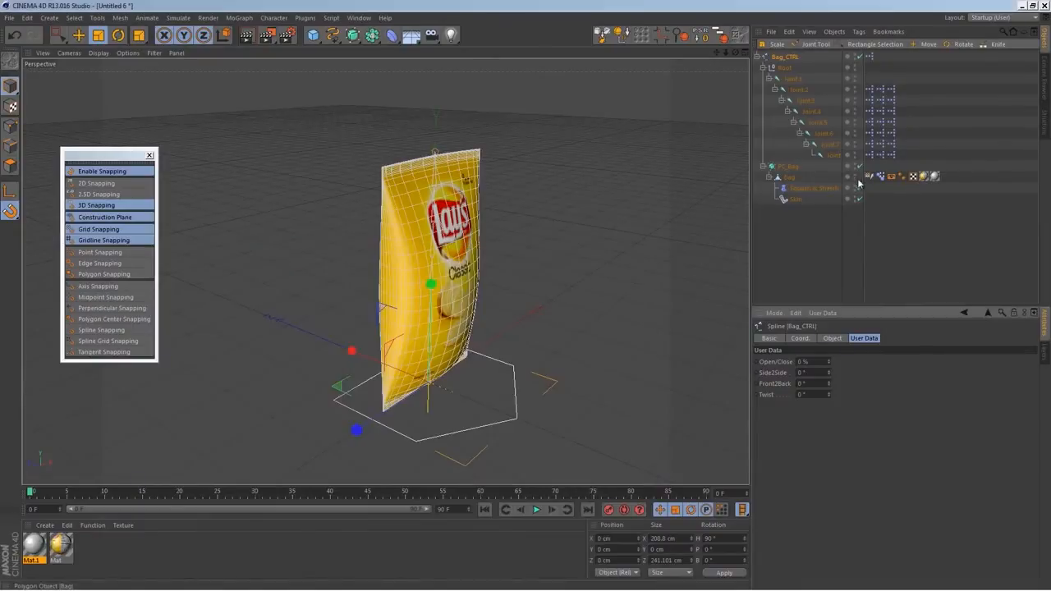
Open the Squash & Stretch deformer's attributes in a separate floating window beside the bag
{"action": "left_click", "coordinate": [813, 188]}
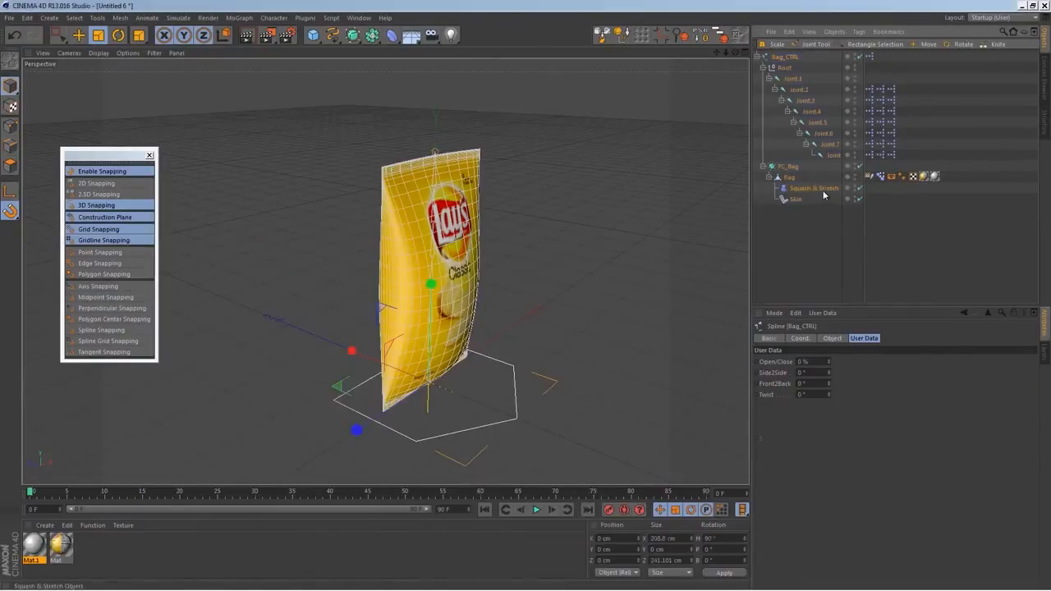
{"action": "left_click", "coordinate": [1035, 312]}
{"action": "left_click_drag", "start_coordinate": [920, 217], "coordinate": [598, 268]}
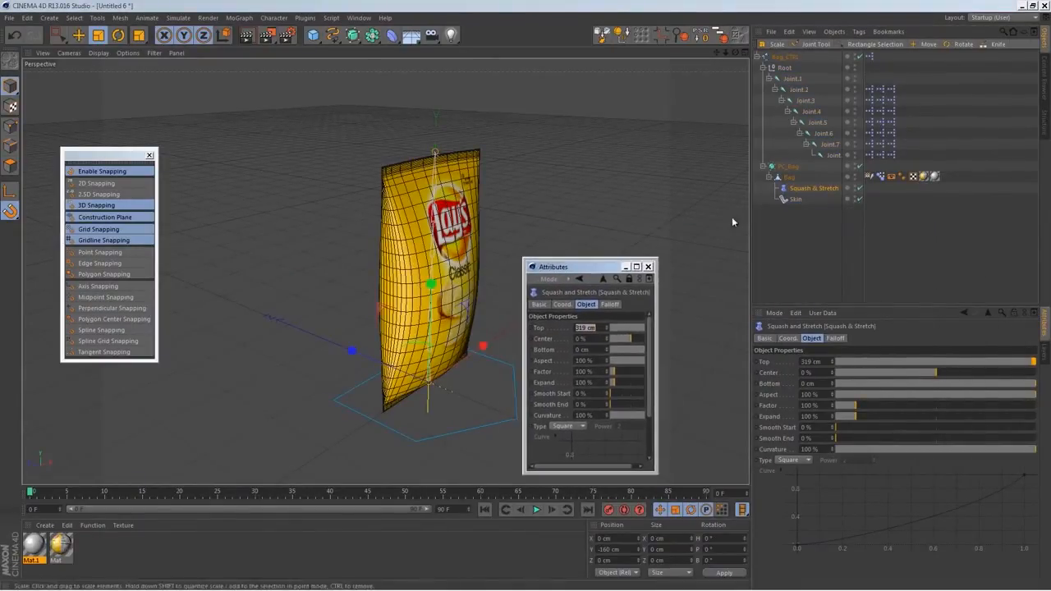
Add a percent user data entry named S&S_Factor to Bag_CTRL, with minimum and maximum limits disabled
{"action": "left_click", "coordinate": [785, 57]}
{"action": "left_click", "coordinate": [823, 313]}
{"action": "left_click", "coordinate": [842, 328]}
{"action": "left_click_drag", "start_coordinate": [690, 175], "coordinate": [145, 175]}
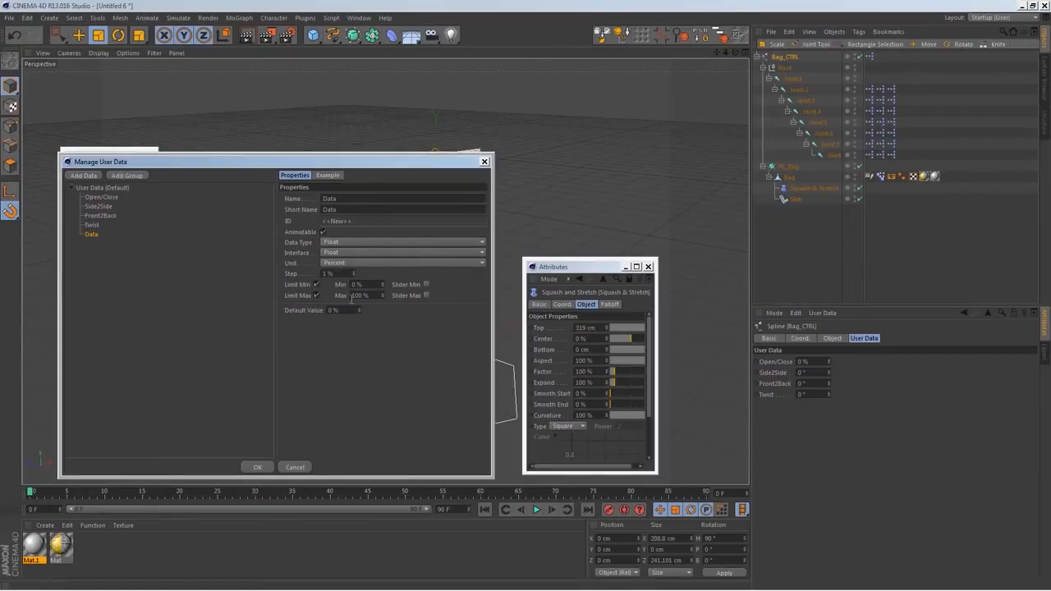
{"action": "left_click", "coordinate": [317, 295]}
{"action": "left_click", "coordinate": [316, 284]}
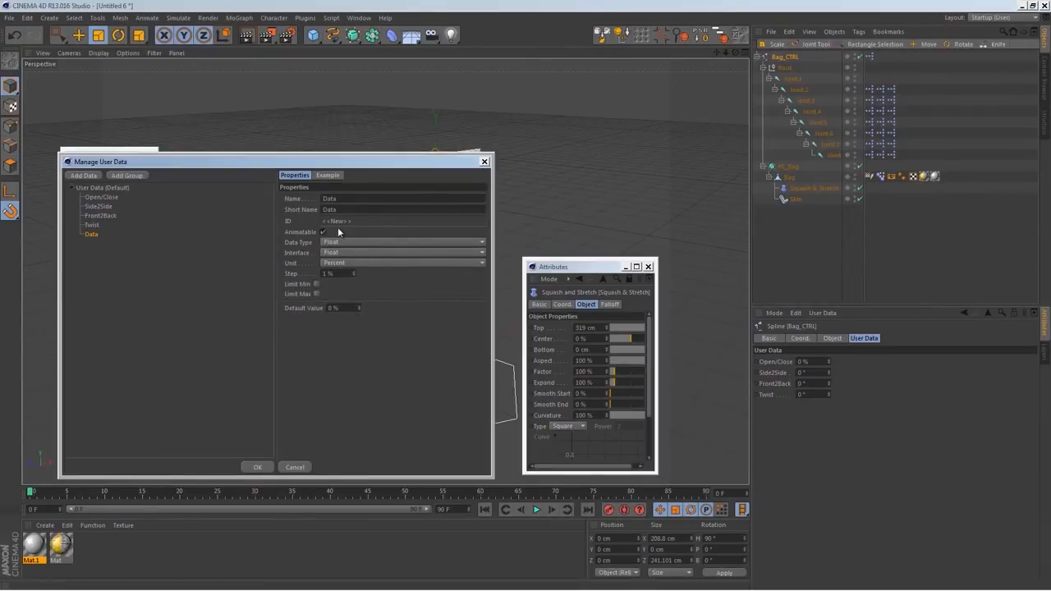
{"action": "double_click", "coordinate": [340, 199]}
{"action": "type", "text": "S&S_"}
{"action": "type", "text": "Factor"}
{"action": "key", "text": "Return"}
Duplicate the S&S_Factor entry as S&S_Expand and apply both user data entries at 100 %
{"action": "right_click", "coordinate": [100, 236]}
{"action": "left_click", "coordinate": [116, 251]}
{"action": "left_click_drag", "start_coordinate": [349, 202], "coordinate": [339, 203]}
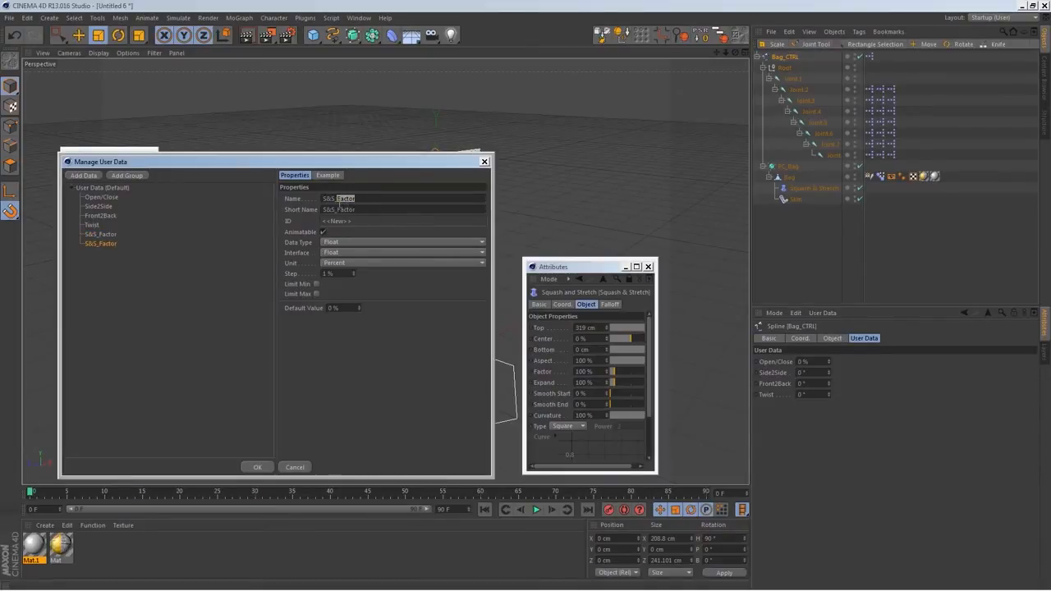
{"action": "type", "text": "B"}
{"action": "left_click", "coordinate": [103, 234]}
{"action": "left_click", "coordinate": [260, 467]}
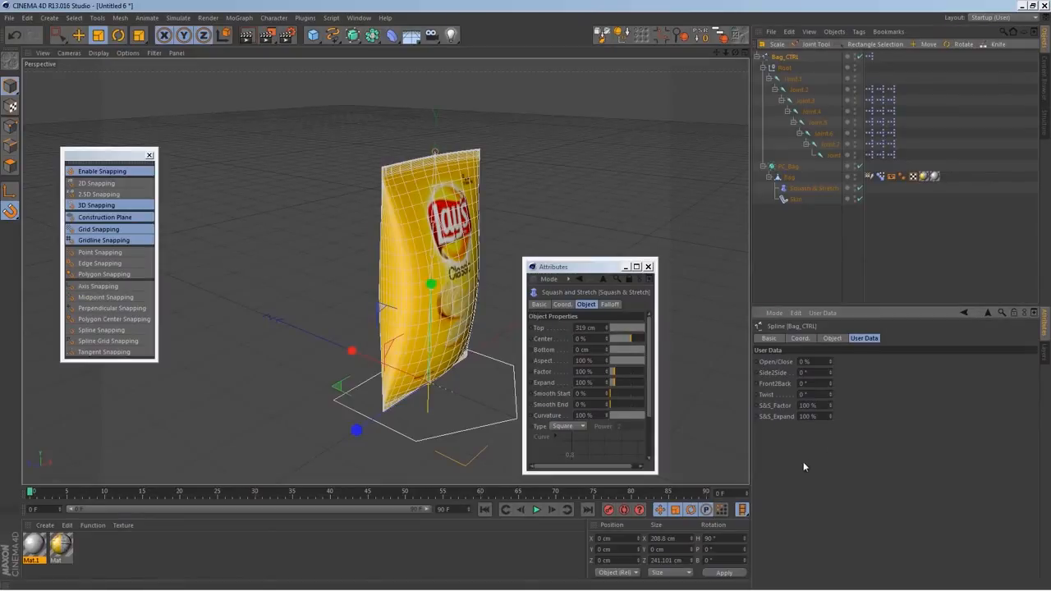
Set Bag_CTRL's S&S_Factor as driver and make the Squash & Stretch deformer's Factor driven by it in absolute mode
{"action": "left_click", "coordinate": [785, 407]}
{"action": "right_click", "coordinate": [785, 407]}
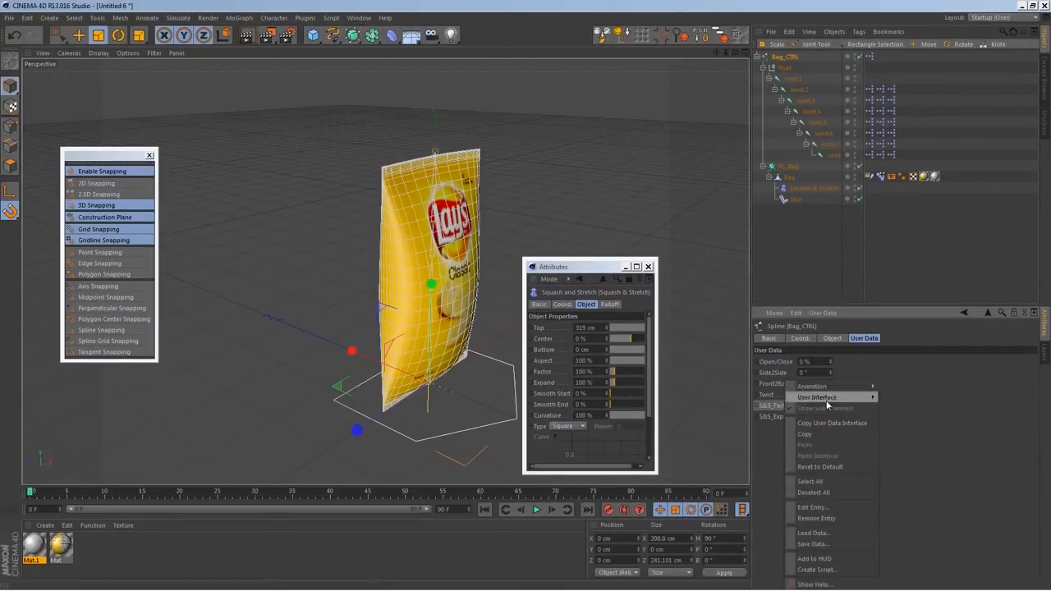
{"action": "mouse_move", "coordinate": [834, 387]}
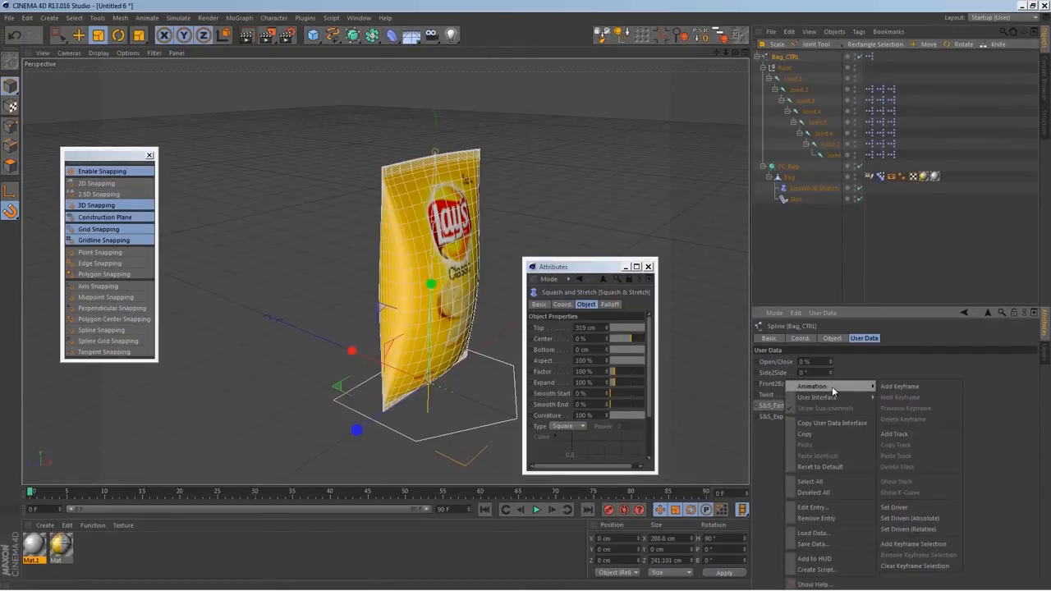
{"action": "left_click", "coordinate": [906, 507]}
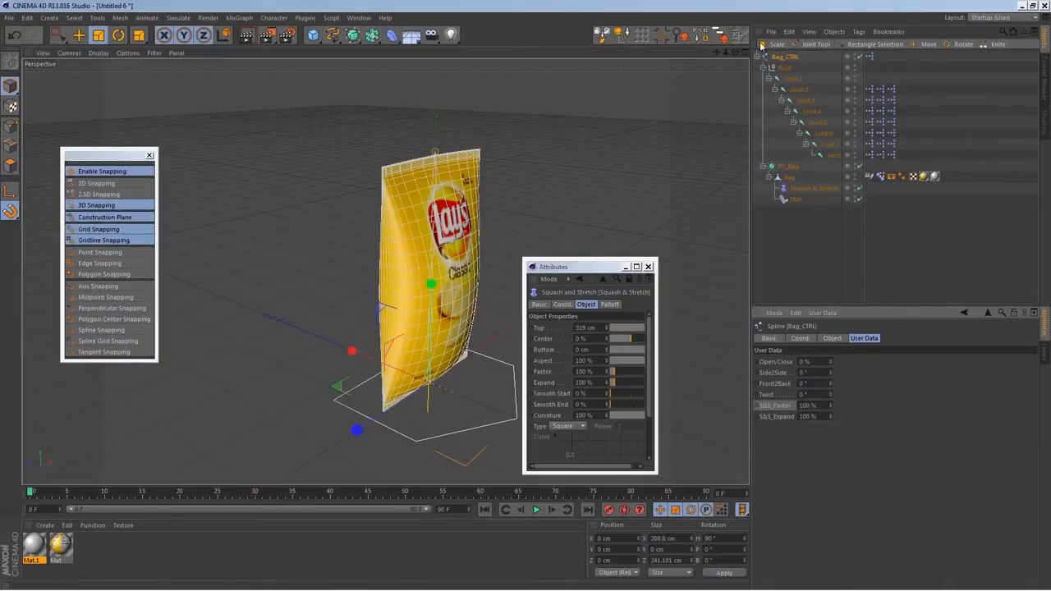
{"action": "left_click", "coordinate": [813, 188]}
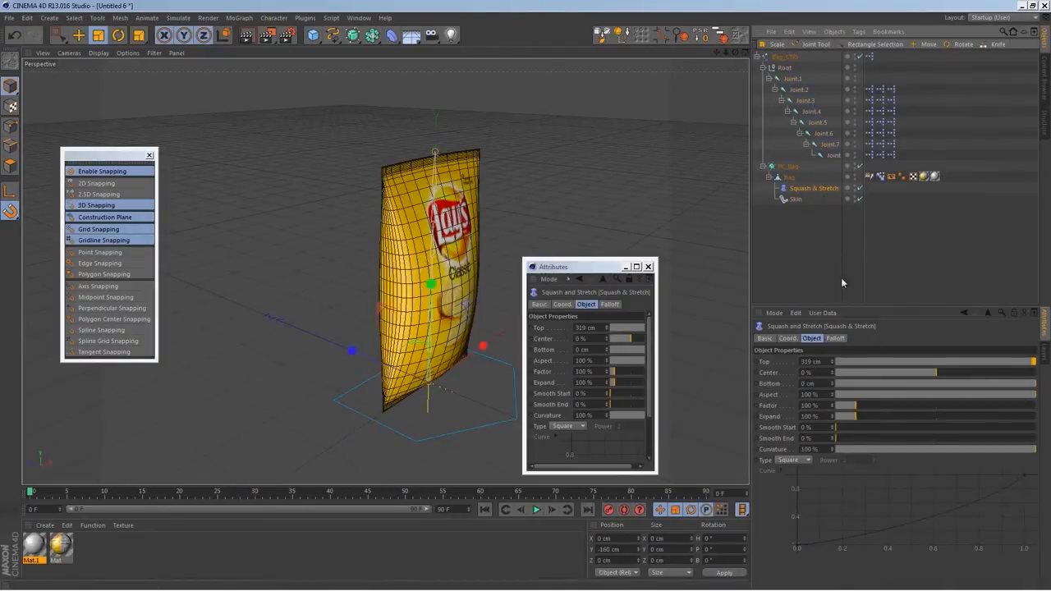
{"action": "right_click", "coordinate": [772, 411]}
{"action": "mouse_move", "coordinate": [804, 388]}
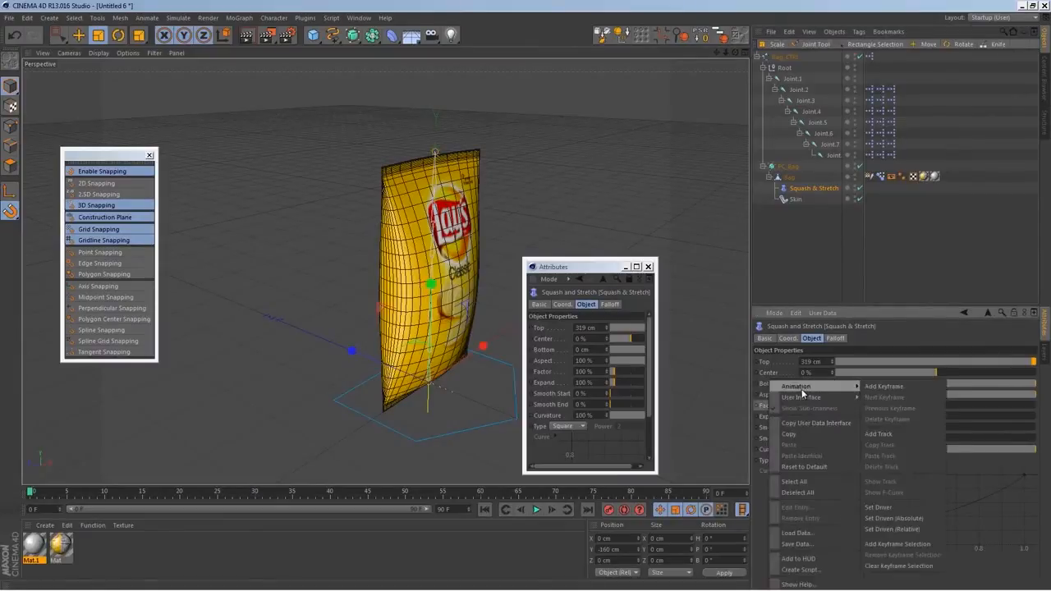
{"action": "left_click", "coordinate": [917, 519]}
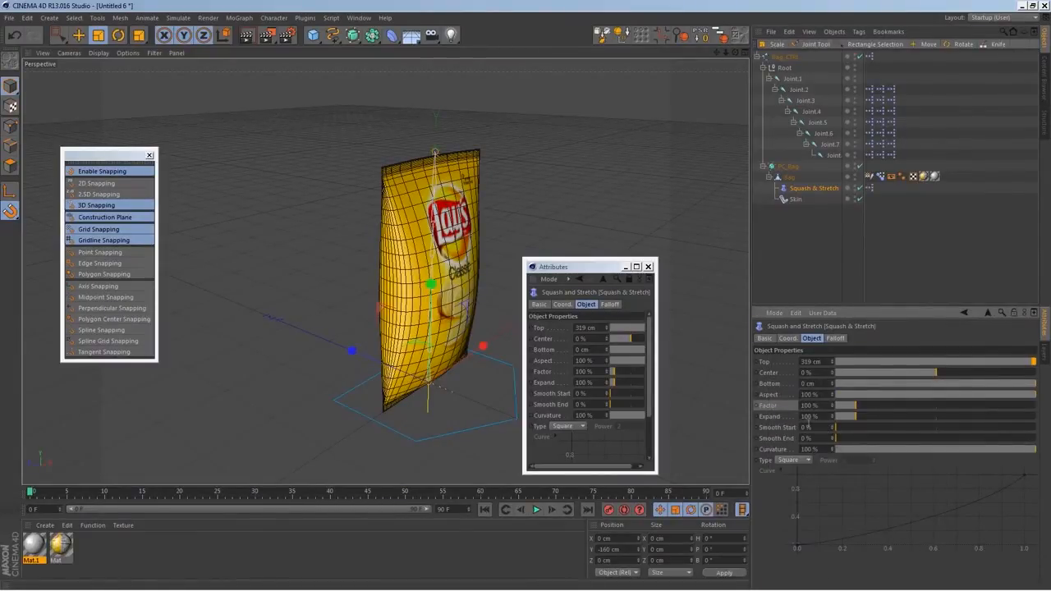
Drive the deformer's Expand absolutely from Bag_CTRL's S&S_Expand, and close the floating attributes window
{"action": "left_click", "coordinate": [784, 57]}
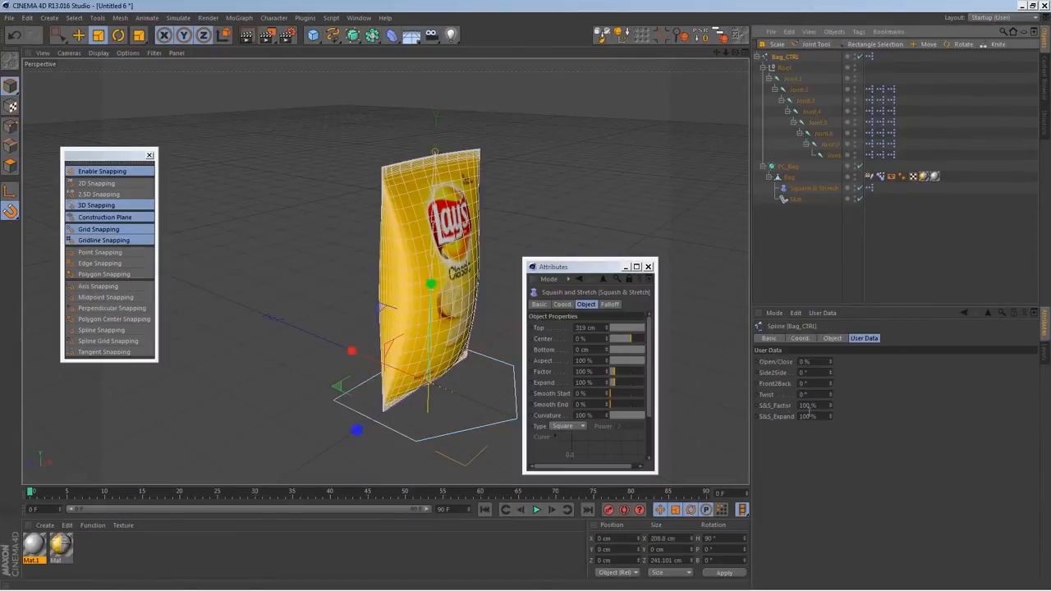
{"action": "right_click", "coordinate": [786, 418]}
{"action": "mouse_move", "coordinate": [830, 386]}
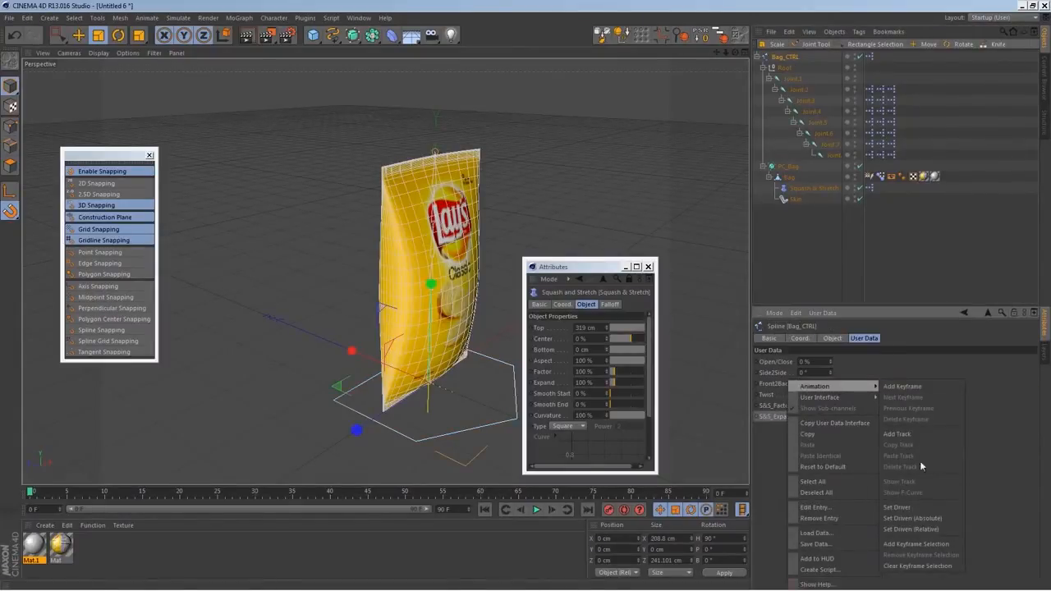
{"action": "left_click", "coordinate": [917, 508]}
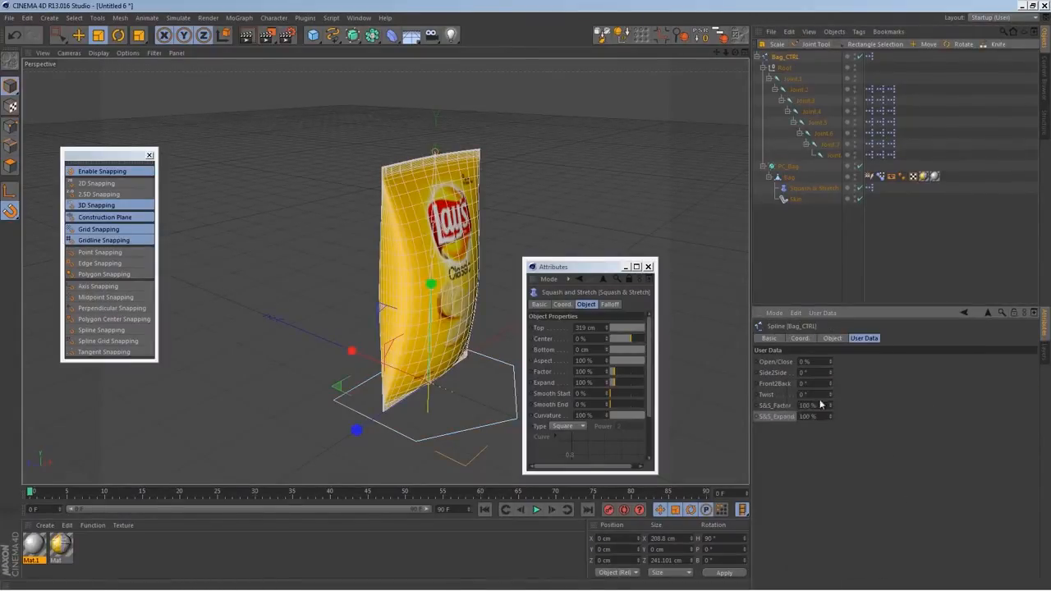
{"action": "left_click", "coordinate": [799, 188]}
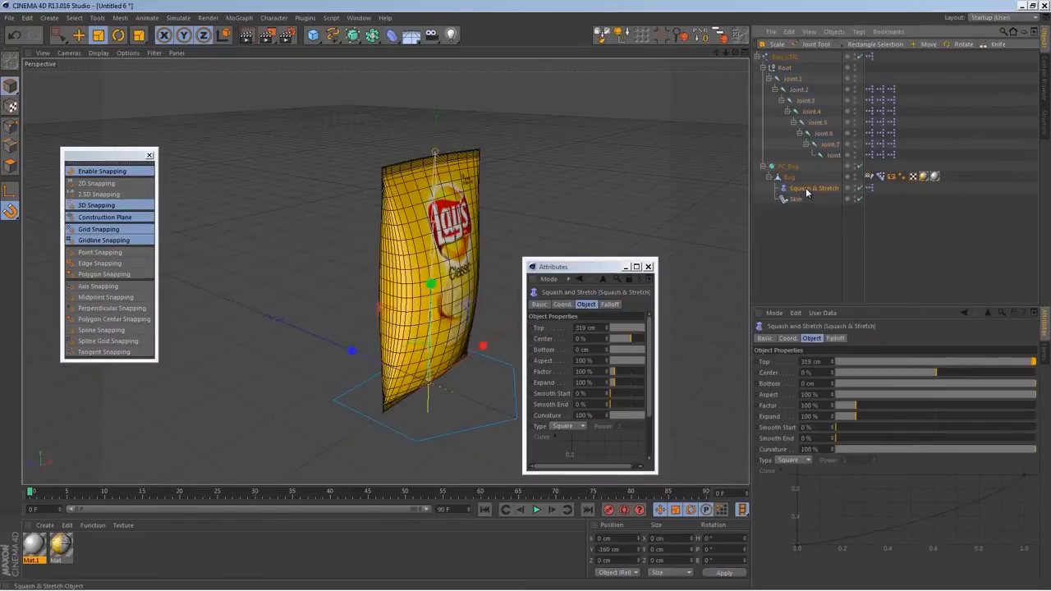
{"action": "right_click", "coordinate": [780, 419]}
{"action": "mouse_move", "coordinate": [834, 389]}
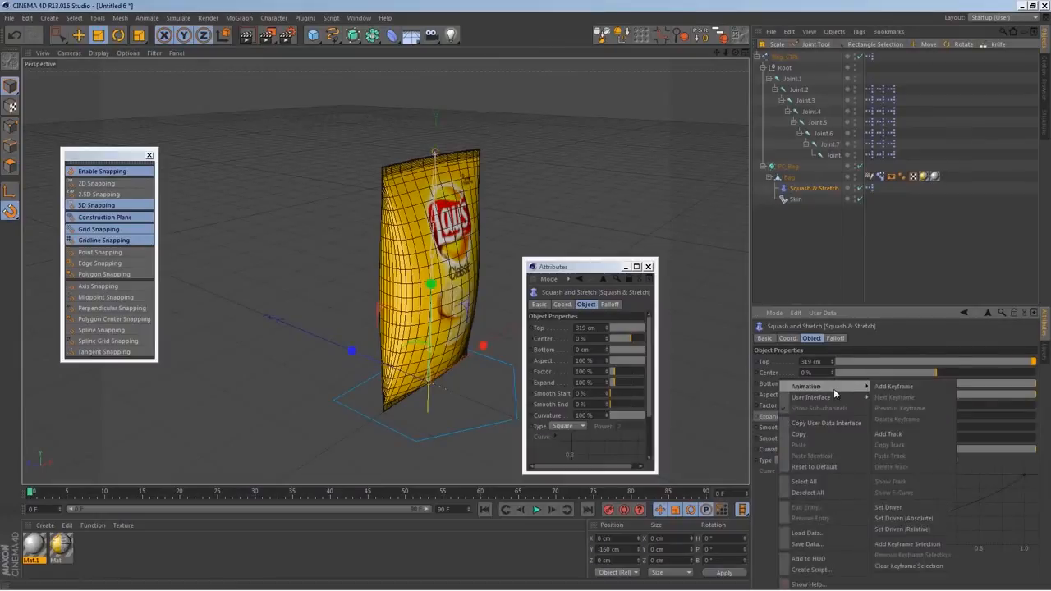
{"action": "left_click", "coordinate": [911, 518]}
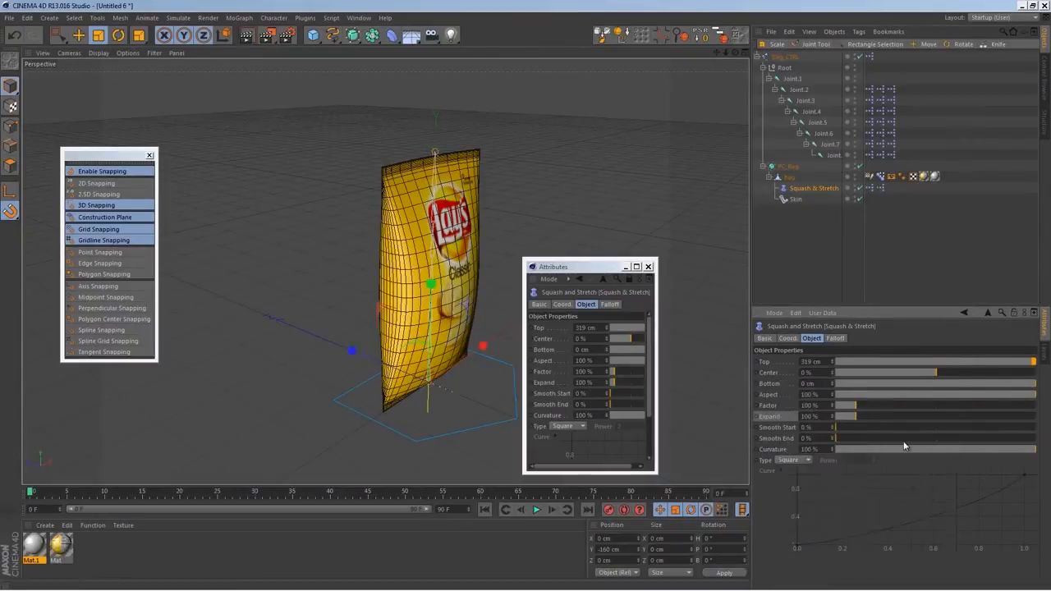
{"action": "left_click", "coordinate": [648, 266]}
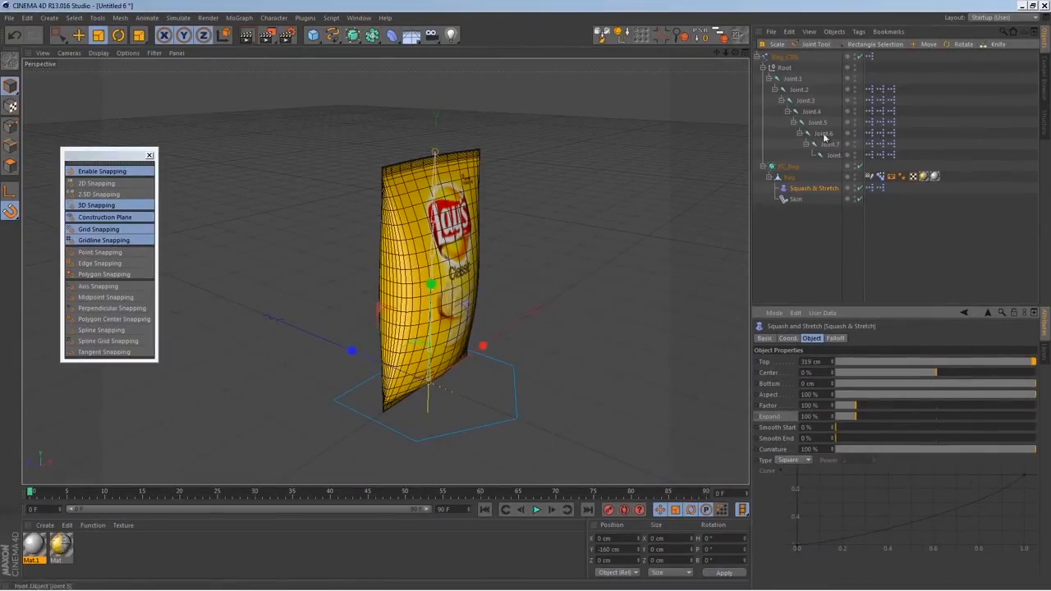
Test the S&S_Factor and S&S_Expand controls on Bag_CTRL, returning both to 100 %
{"action": "left_click", "coordinate": [786, 60]}
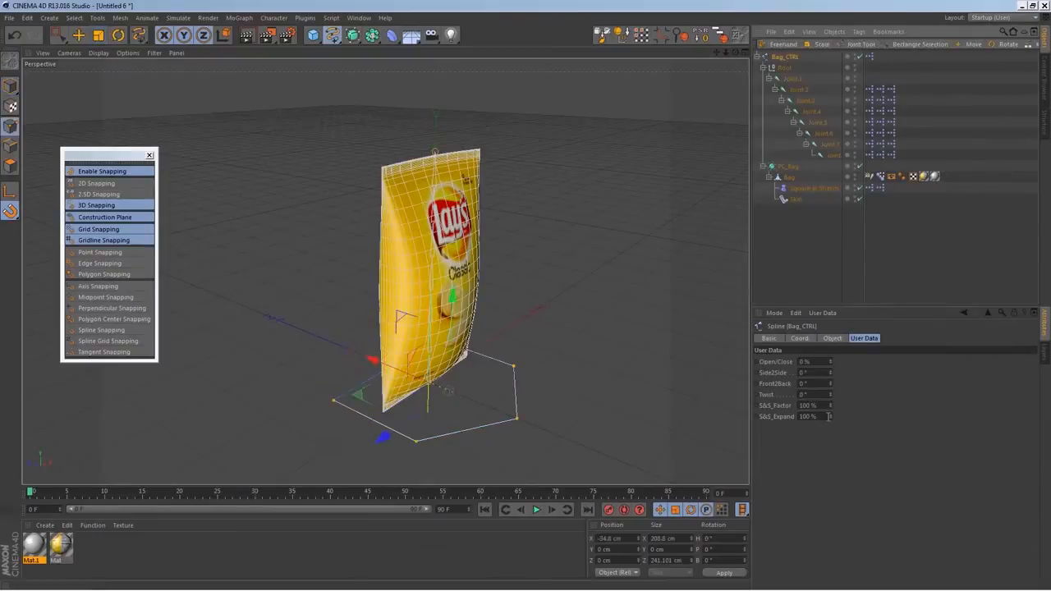
{"action": "mouse_move", "coordinate": [829, 405]}
{"action": "left_mouse_down"}
{"action": "mouse_move", "coordinate": [827, 431]}
{"action": "mouse_move", "coordinate": [837, 374]}
{"action": "mouse_move", "coordinate": [835, 438]}
{"action": "mouse_move", "coordinate": [834, 375]}
{"action": "mouse_move", "coordinate": [833, 415]}
{"action": "left_mouse_up"}
{"action": "type", "text": "100"}
{"action": "key", "text": "Tab"}
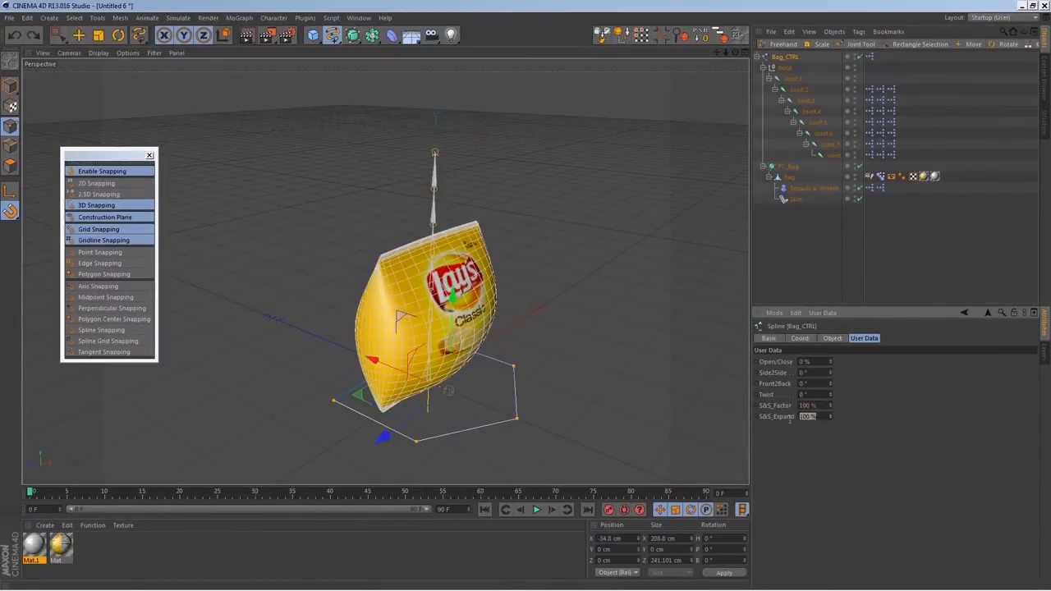
{"action": "left_click_drag", "start_coordinate": [822, 416], "coordinate": [764, 418]}
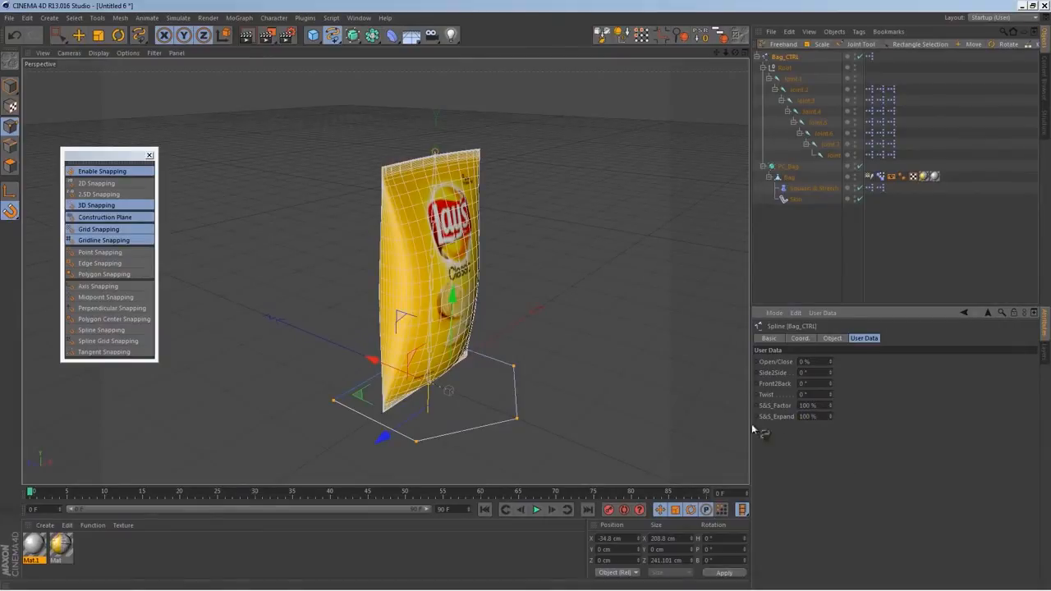
Add a spot light at the base of the bag and rotate it to point straight up
{"action": "left_click_drag", "start_coordinate": [519, 349], "coordinate": [570, 373], "text": "alt"}
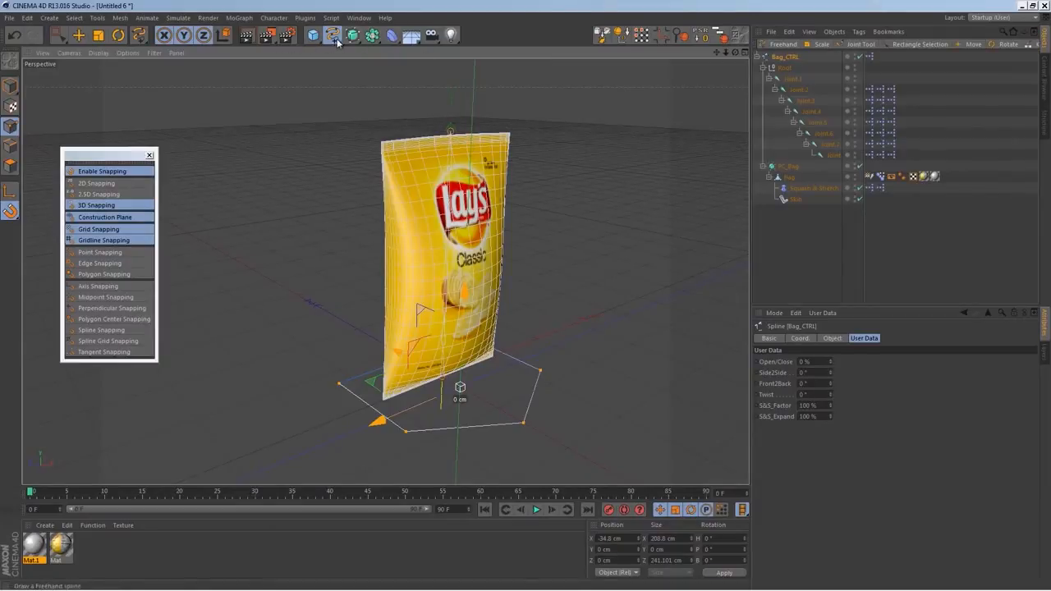
{"action": "left_click", "coordinate": [450, 34]}
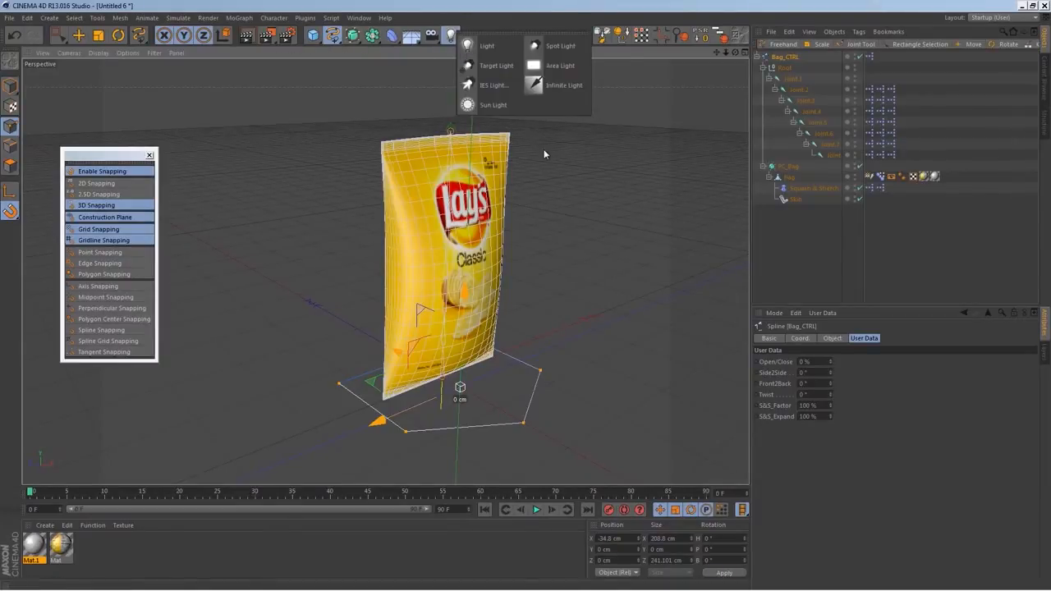
{"action": "left_click", "coordinate": [557, 48]}
{"action": "left_click", "coordinate": [119, 35]}
{"action": "left_click_drag", "start_coordinate": [453, 321], "coordinate": [500, 451]}
Disable snapping and raise the spot light along the bag's vertical axis to about mid-height inside the bag
{"action": "scroll", "coordinate": [520, 334], "scroll_direction": "down", "scroll_amount": 5}
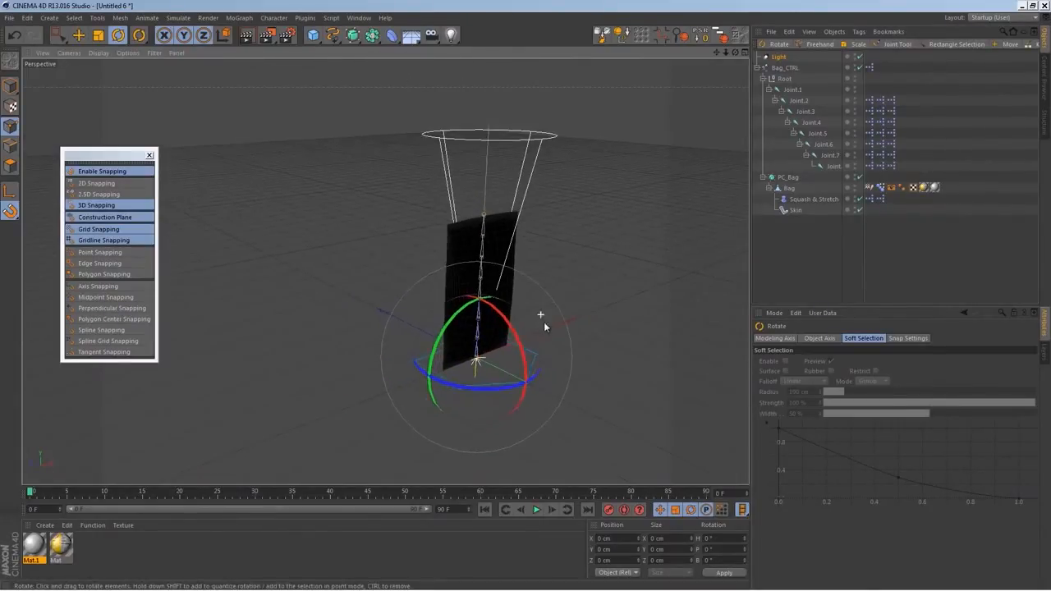
{"action": "middle_click_drag", "start_coordinate": [543, 321], "coordinate": [471, 320], "text": "alt"}
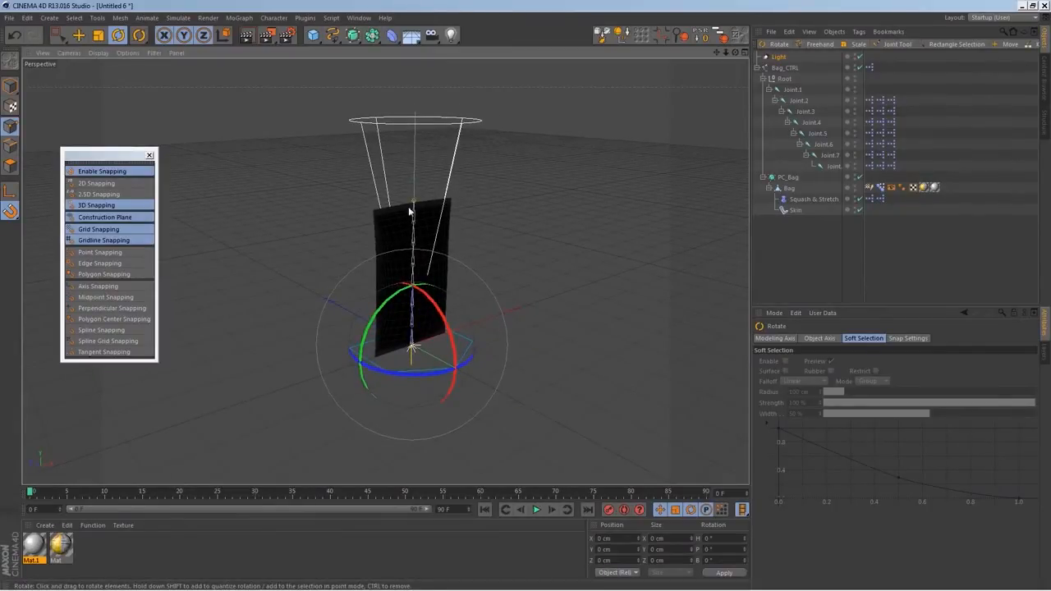
{"action": "left_click_drag", "start_coordinate": [386, 287], "coordinate": [464, 280], "text": "alt"}
{"action": "left_click", "coordinate": [79, 35]}
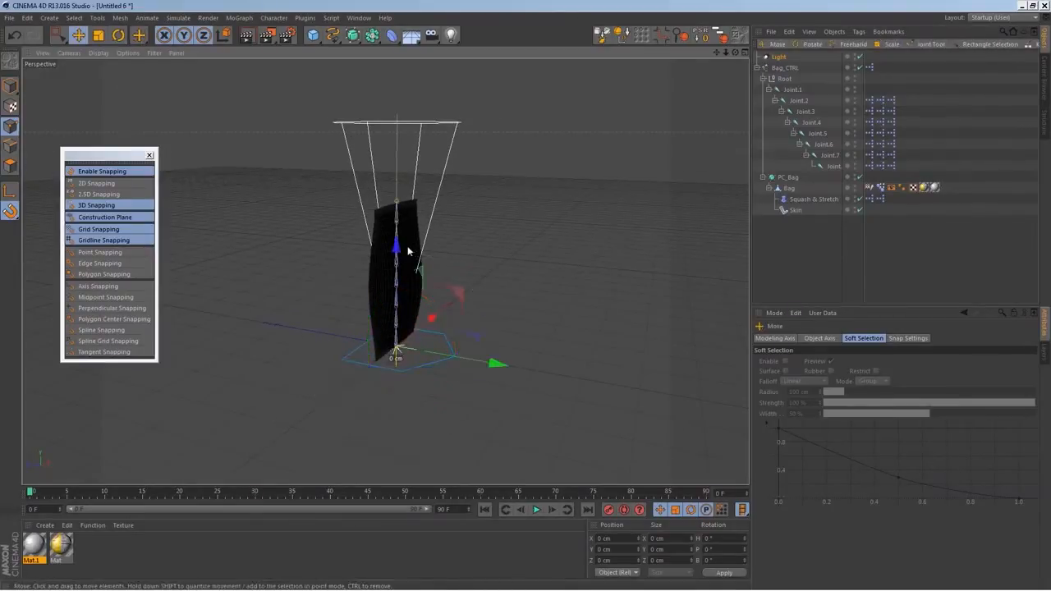
{"action": "left_click", "coordinate": [10, 211]}
{"action": "left_click", "coordinate": [70, 220]}
{"action": "left_click_drag", "start_coordinate": [393, 259], "coordinate": [406, 187]}
Set the spot light's Visible Light type to Volumetric
{"action": "left_click_drag", "start_coordinate": [498, 295], "coordinate": [513, 320]}
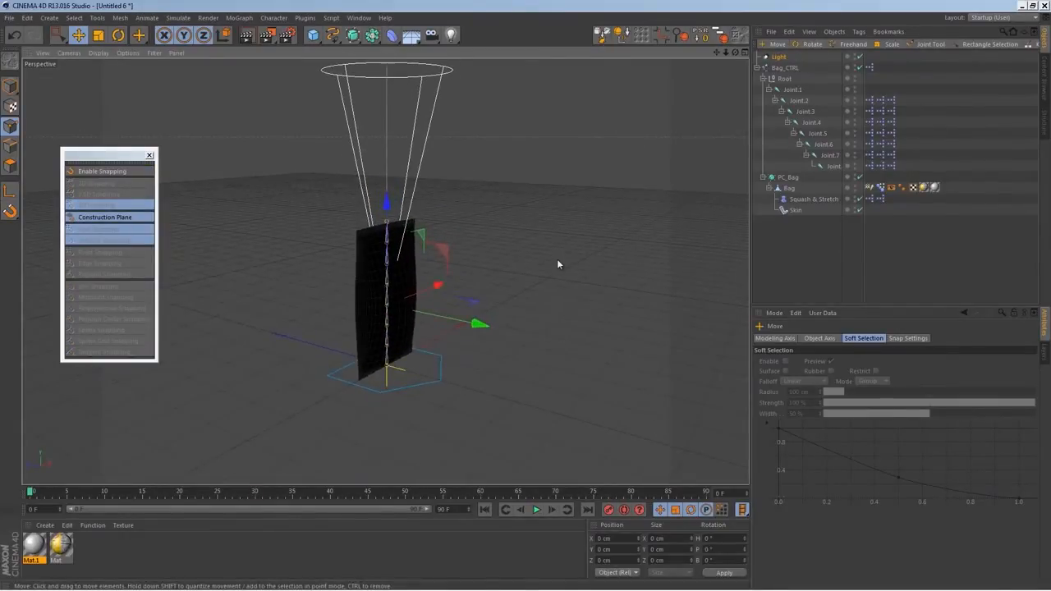
{"action": "left_click", "coordinate": [780, 58]}
{"action": "left_click", "coordinate": [819, 436]}
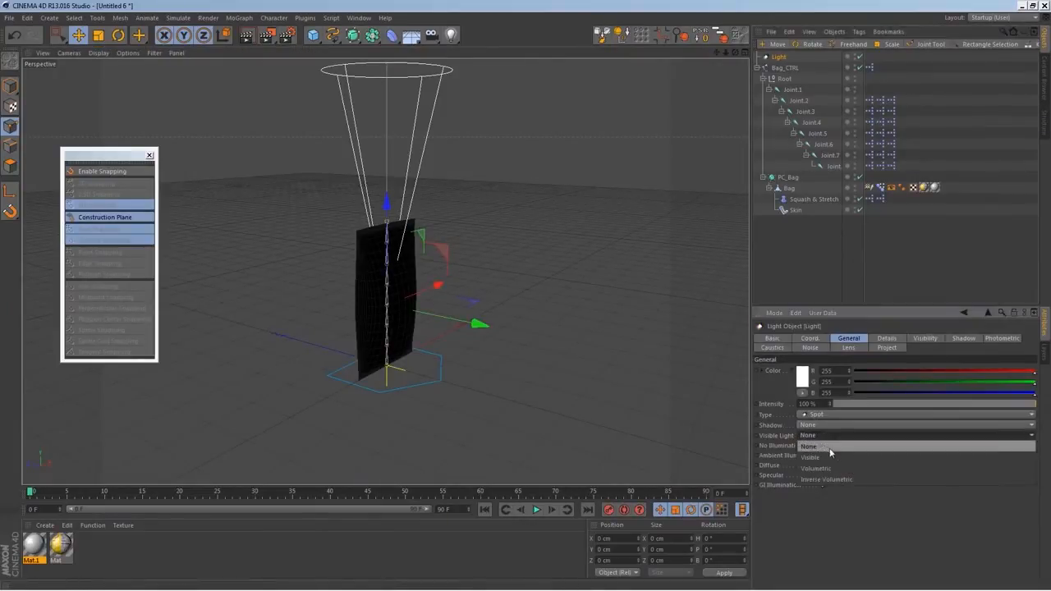
{"action": "left_click", "coordinate": [846, 466]}
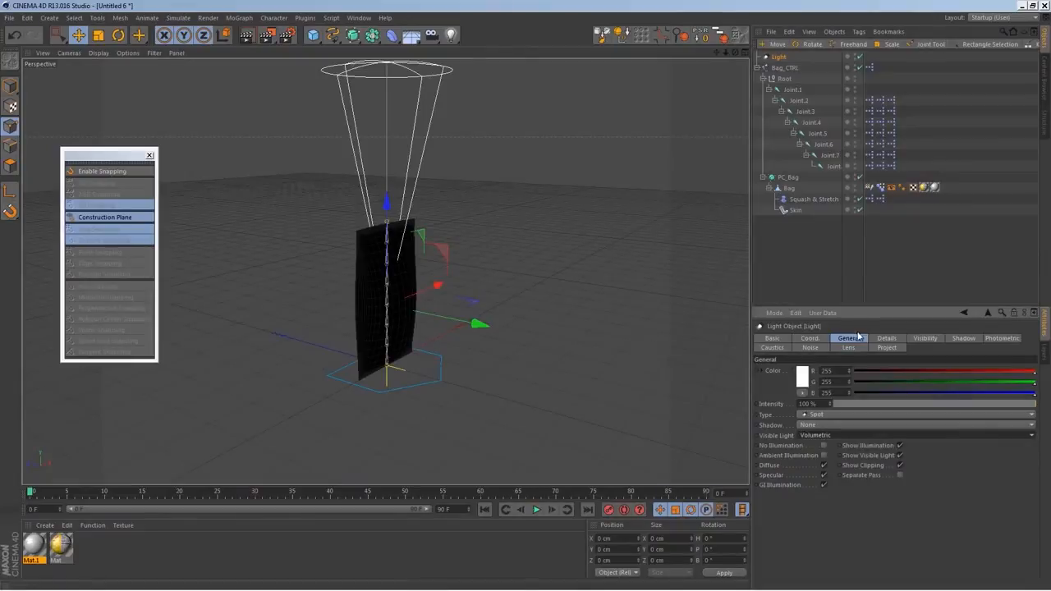
Set Bag_CTRL's Open/Close to 100 % and render the view to check the light beam
{"action": "left_click", "coordinate": [785, 67]}
{"action": "left_click_drag", "start_coordinate": [830, 361], "coordinate": [860, 267]}
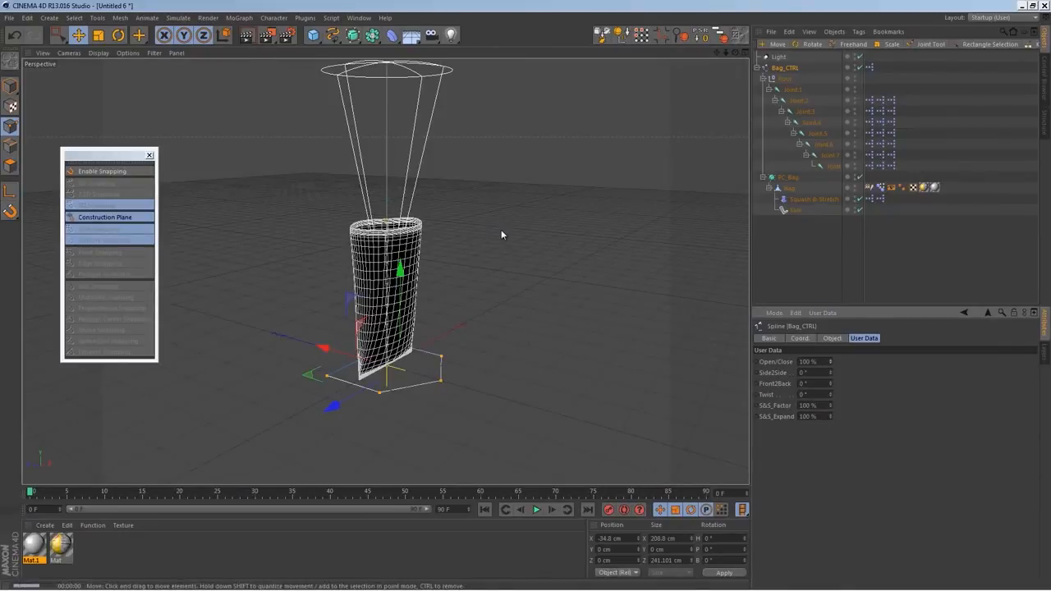
{"action": "key", "text": "ctrl+r"}
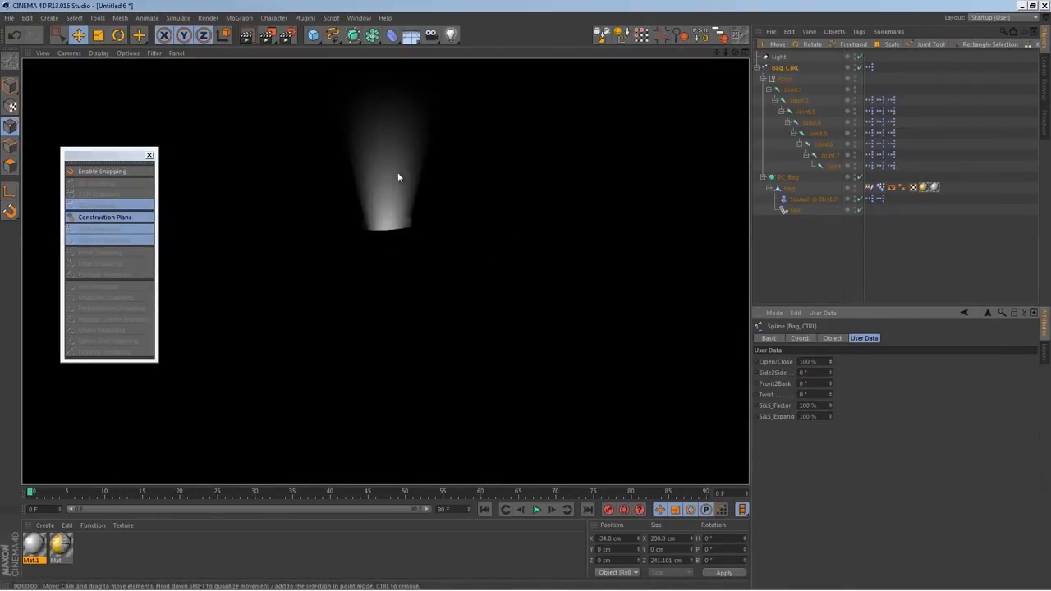
Widen the spot light's Outer Angle to 65° and render the view again to check the beam
{"action": "left_click", "coordinate": [779, 57]}
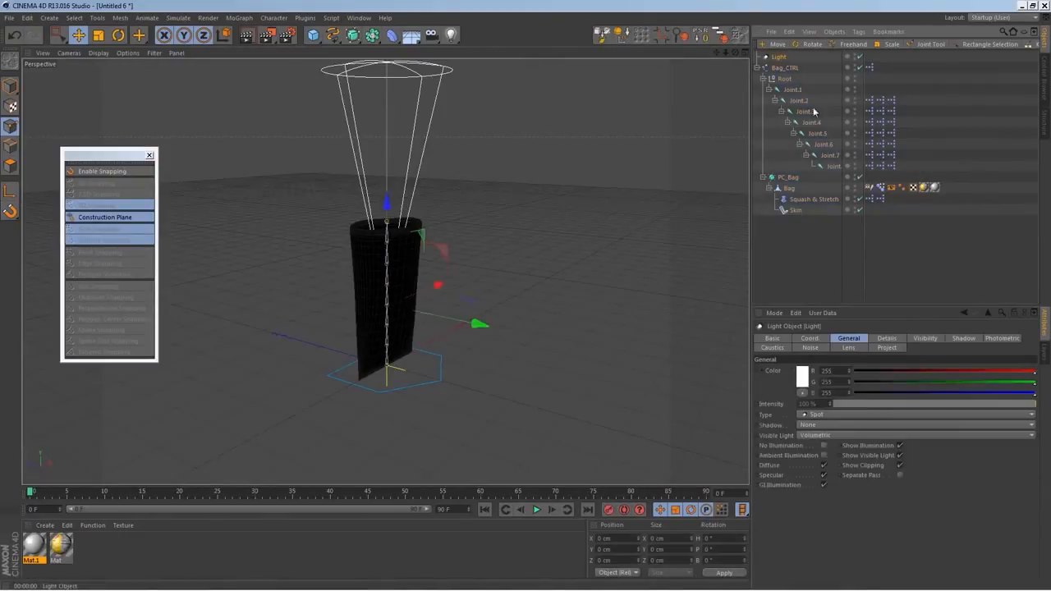
{"action": "left_click", "coordinate": [887, 339]}
{"action": "left_click_drag", "start_coordinate": [837, 392], "coordinate": [849, 368]}
{"action": "left_click_drag", "start_coordinate": [849, 370], "coordinate": [846, 371]}
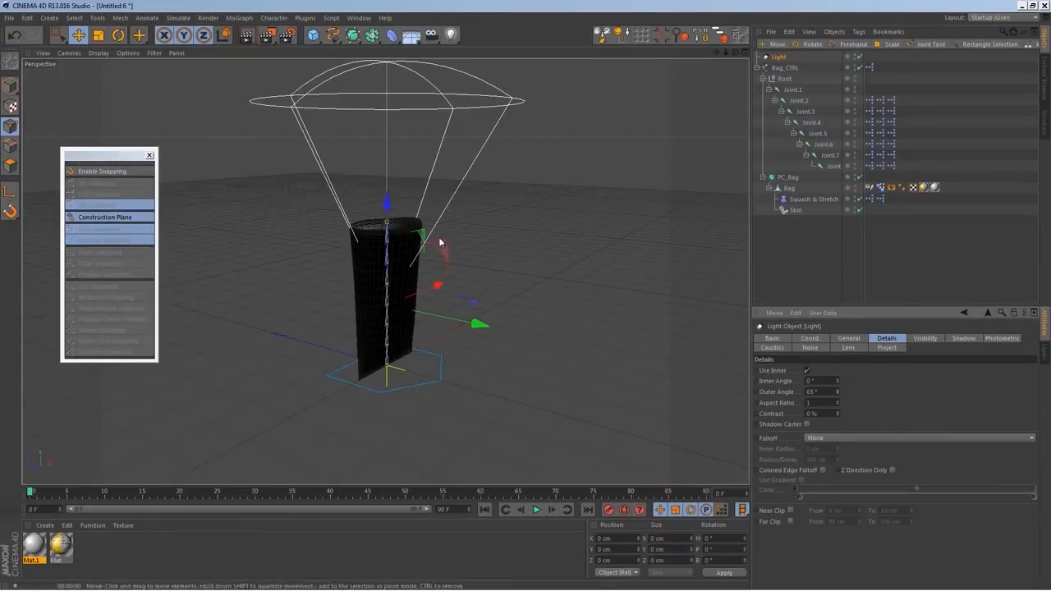
{"action": "key", "text": "ctrl+r"}
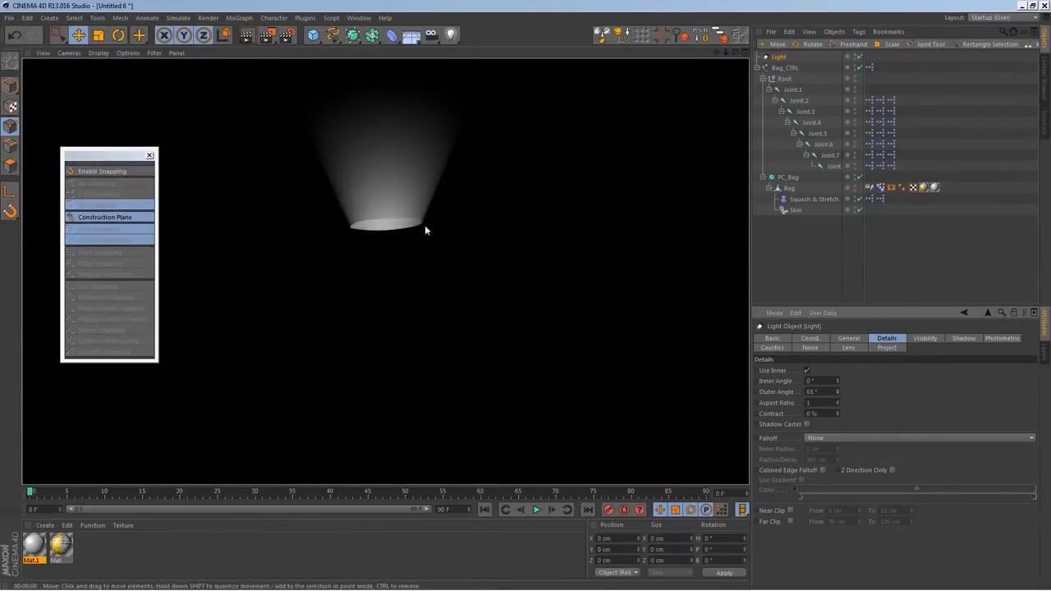
{"action": "middle_click", "coordinate": [415, 239]}
{"action": "middle_click", "coordinate": [240, 185]}
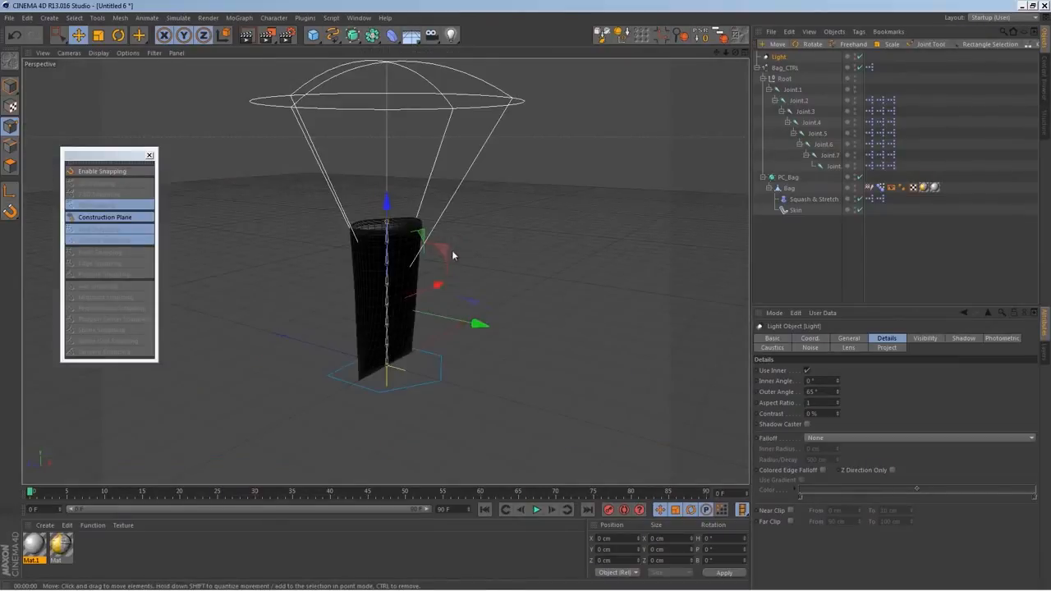
Make the spot light a child of the Bag mesh, above Squash & Stretch, and select it
{"action": "left_click_drag", "start_coordinate": [455, 255], "coordinate": [436, 301], "text": "alt"}
{"action": "right_click_drag", "start_coordinate": [437, 301], "coordinate": [446, 331], "text": "alt"}
{"action": "mouse_move", "coordinate": [446, 331]}
{"action": "left_mouse_down", "text": "alt"}
{"action": "mouse_move", "coordinate": [547, 323]}
{"action": "mouse_move", "coordinate": [459, 329]}
{"action": "left_mouse_up", "text": "alt"}
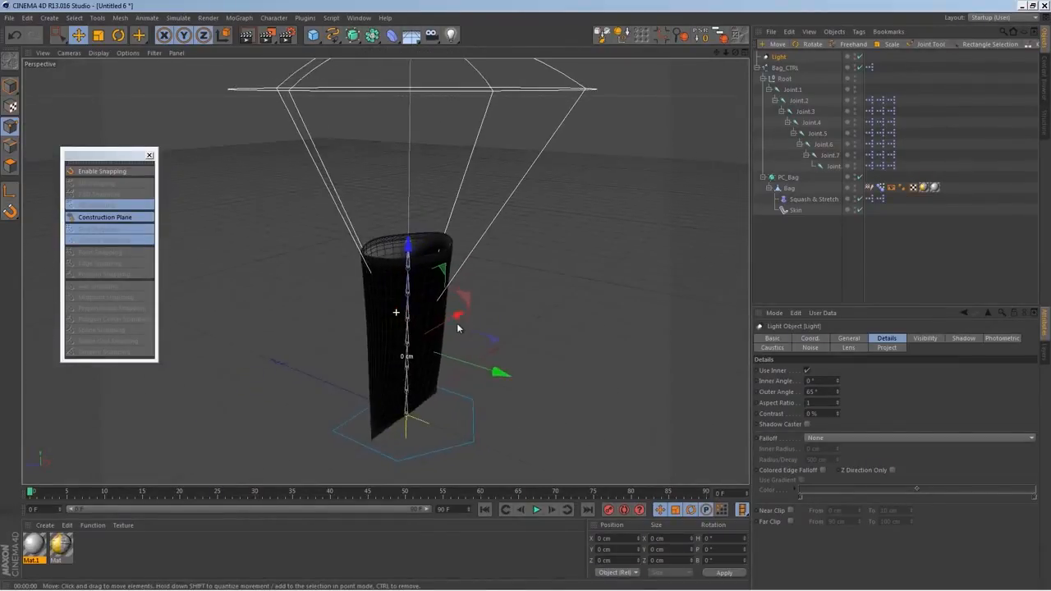
{"action": "left_click_drag", "start_coordinate": [794, 95], "coordinate": [794, 191]}
{"action": "left_click", "coordinate": [821, 236]}
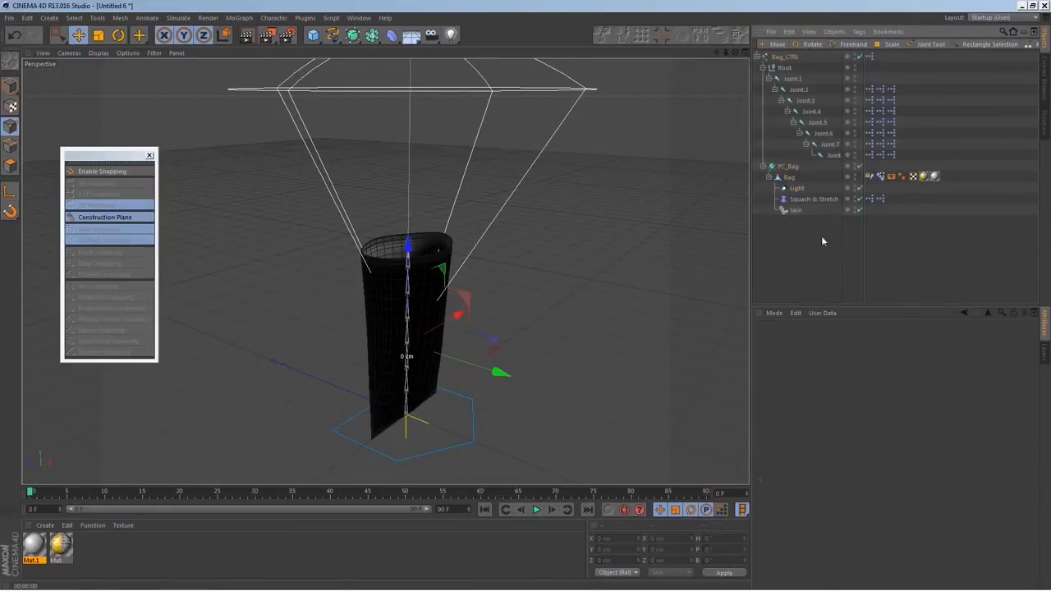
{"action": "left_click", "coordinate": [793, 178]}
{"action": "left_click", "coordinate": [797, 189]}
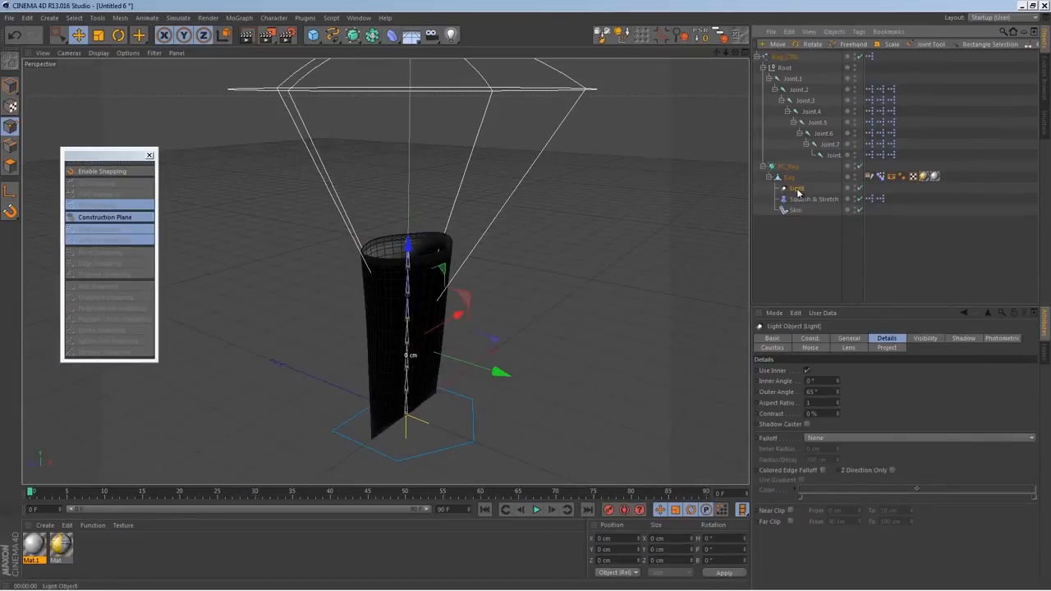
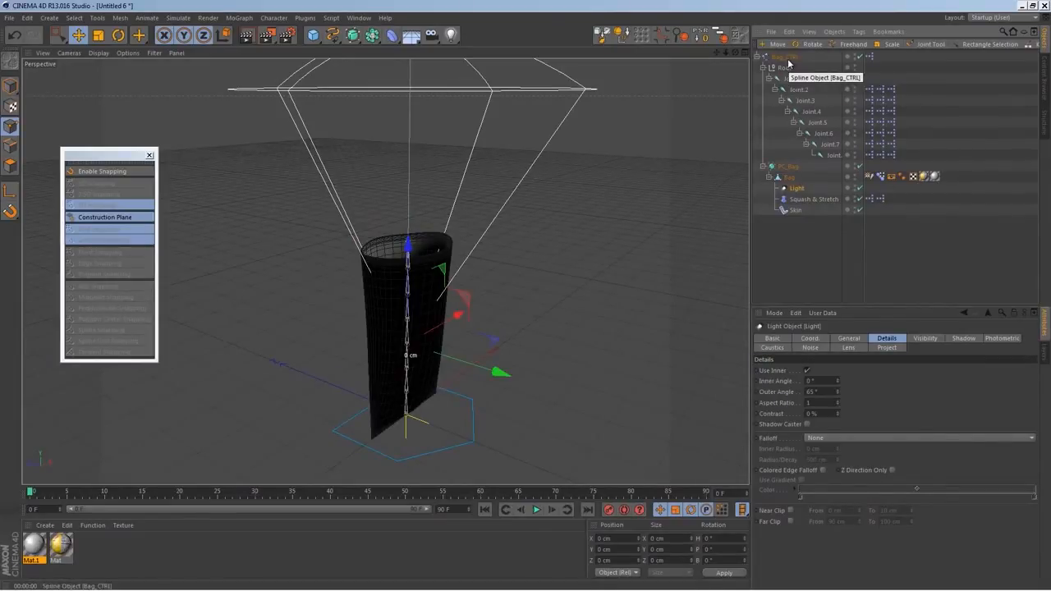
Add the spot light as a node in Bag_CTRL's XPresso graph
{"action": "left_click", "coordinate": [813, 340]}
{"action": "left_click", "coordinate": [849, 338]}
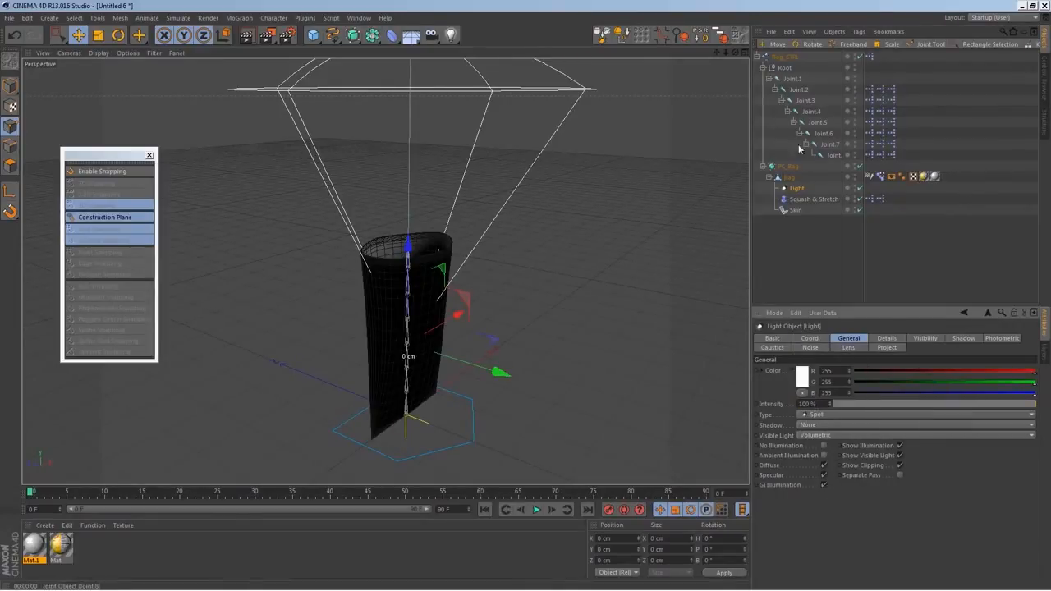
{"action": "double_click", "coordinate": [870, 57]}
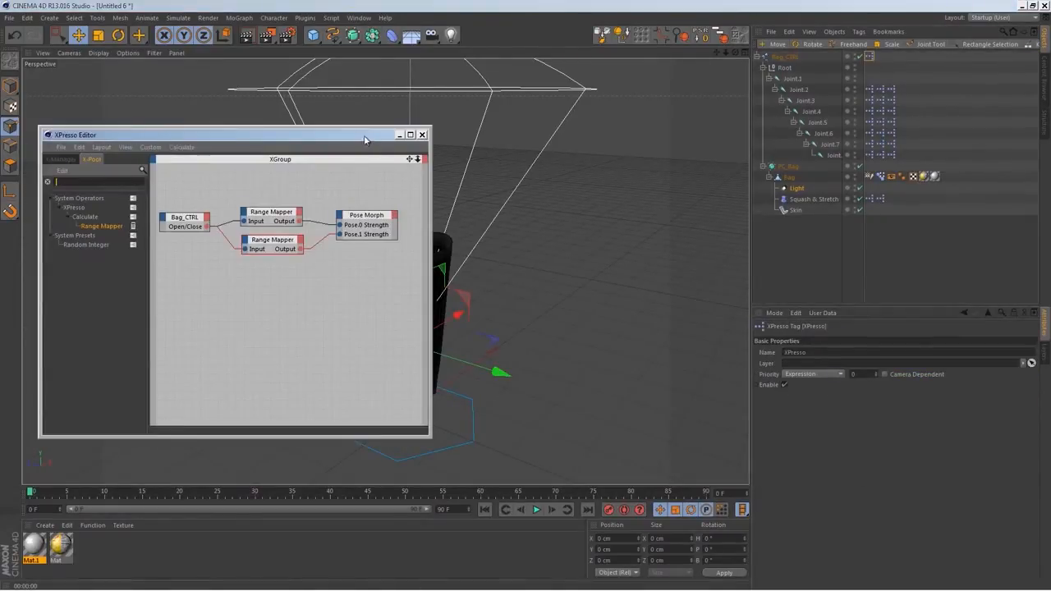
{"action": "left_click_drag", "start_coordinate": [795, 188], "coordinate": [353, 415]}
Rename the spot light Bag_Light and place its node below the two Range Mapper nodes
{"action": "left_click", "coordinate": [799, 188]}
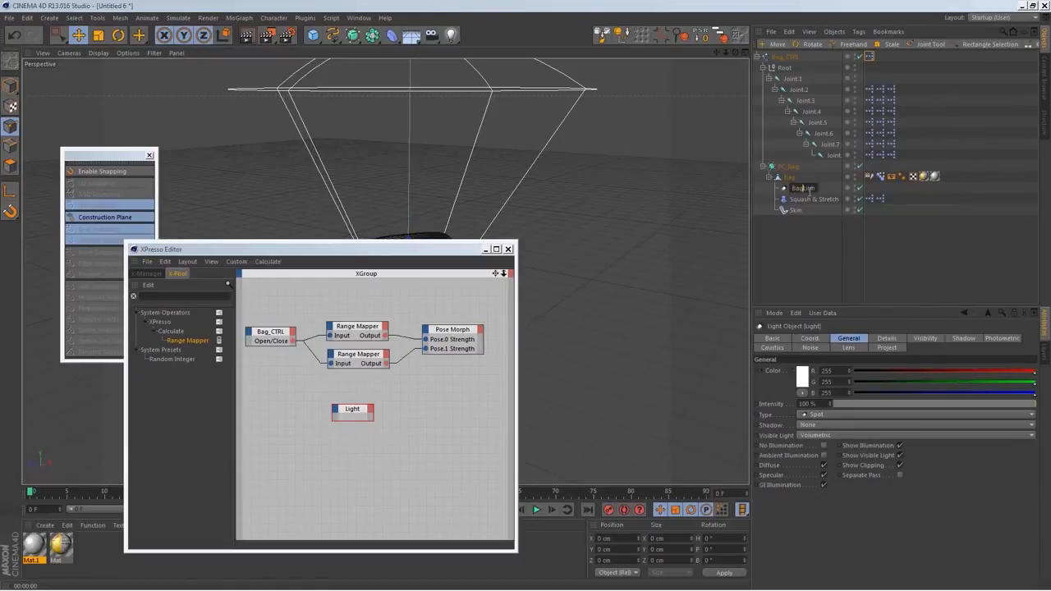
{"action": "type", "text": "ht"}
{"action": "key", "text": "Return"}
{"action": "left_click_drag", "start_coordinate": [356, 403], "coordinate": [360, 387]}
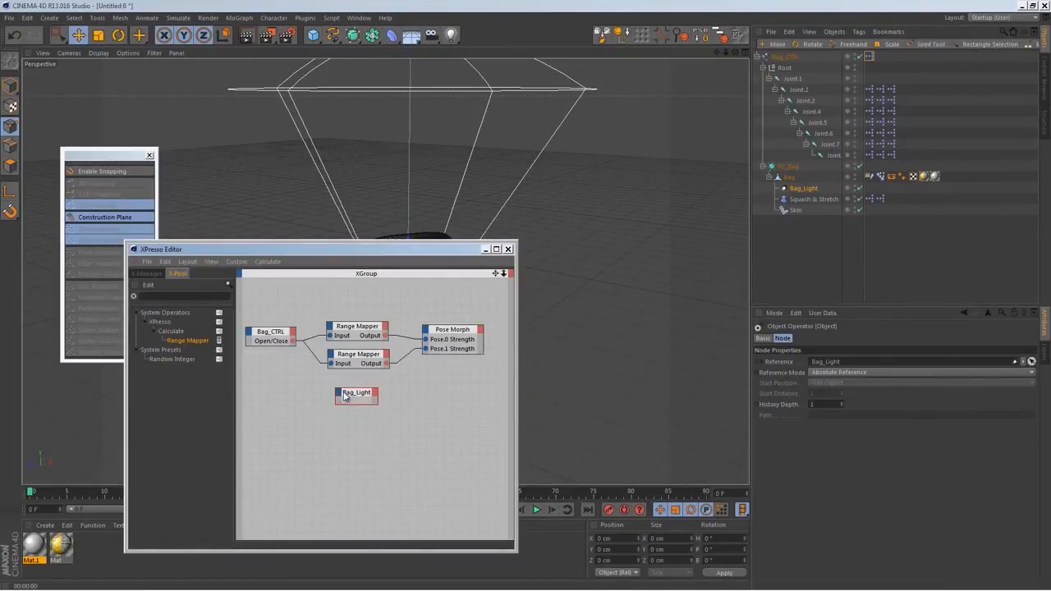
{"action": "left_click_drag", "start_coordinate": [361, 396], "coordinate": [375, 398]}
Add the general Intensity parameter as an input port on the Bag_Light node
{"action": "left_click", "coordinate": [399, 393]}
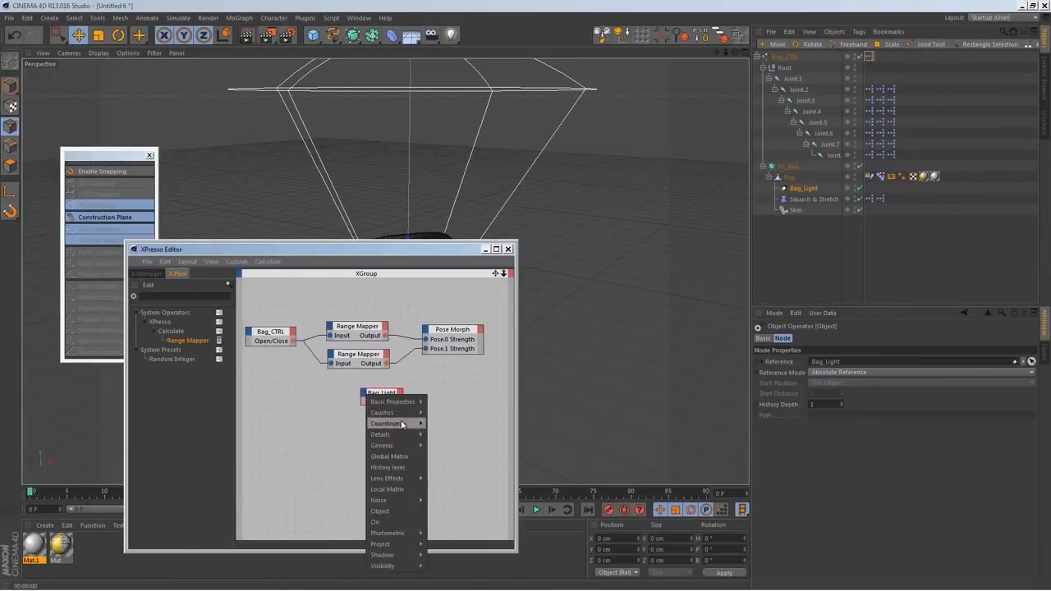
{"action": "mouse_move", "coordinate": [412, 446]}
{"action": "mouse_move", "coordinate": [418, 414]}
{"action": "mouse_move", "coordinate": [410, 537]}
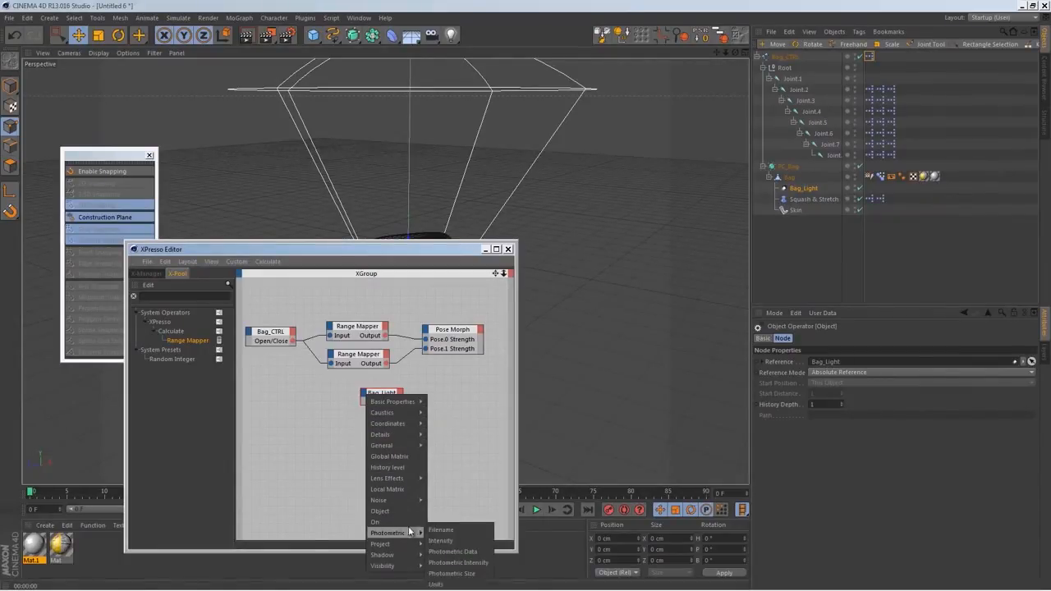
{"action": "left_click", "coordinate": [923, 286]}
{"action": "left_click", "coordinate": [806, 189]}
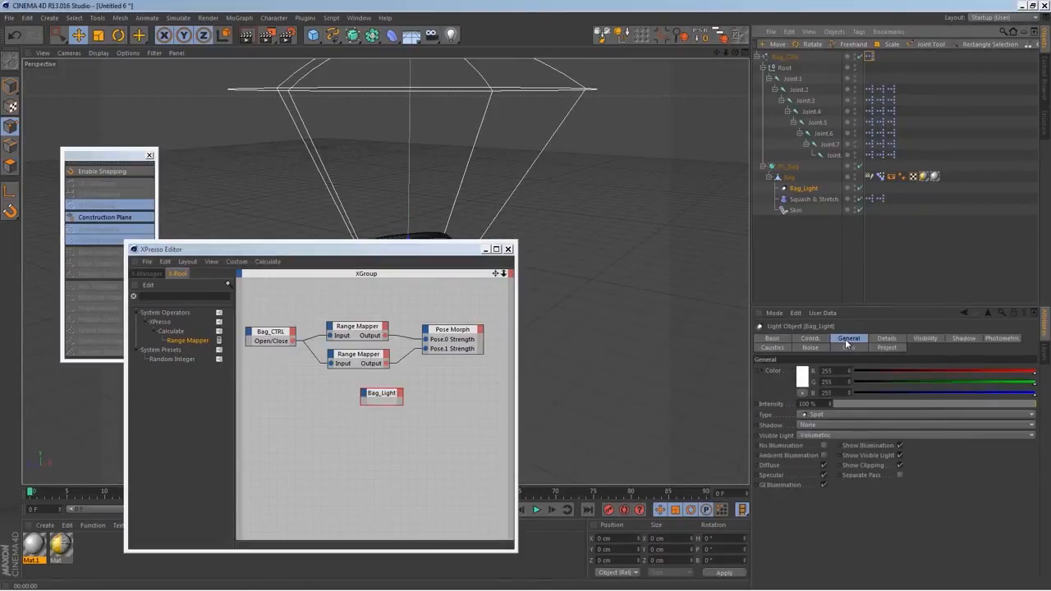
{"action": "left_click", "coordinate": [365, 395]}
{"action": "mouse_move", "coordinate": [416, 475]}
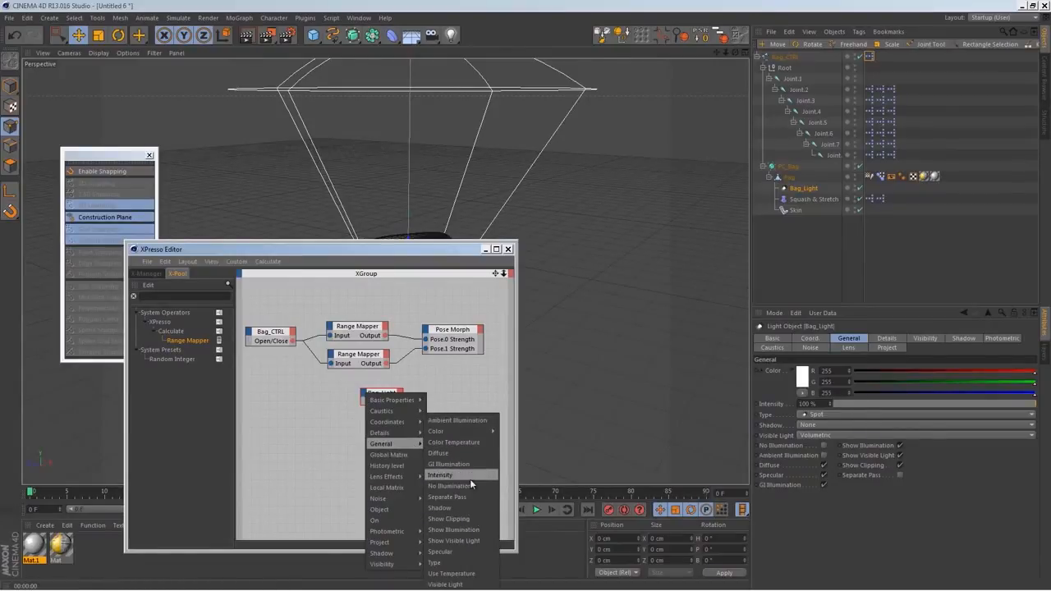
{"action": "left_click", "coordinate": [447, 474]}
Connect Bag_CTRL's Open/Close output to Bag_Light's Intensity input
{"action": "left_click_drag", "start_coordinate": [383, 397], "coordinate": [359, 393]}
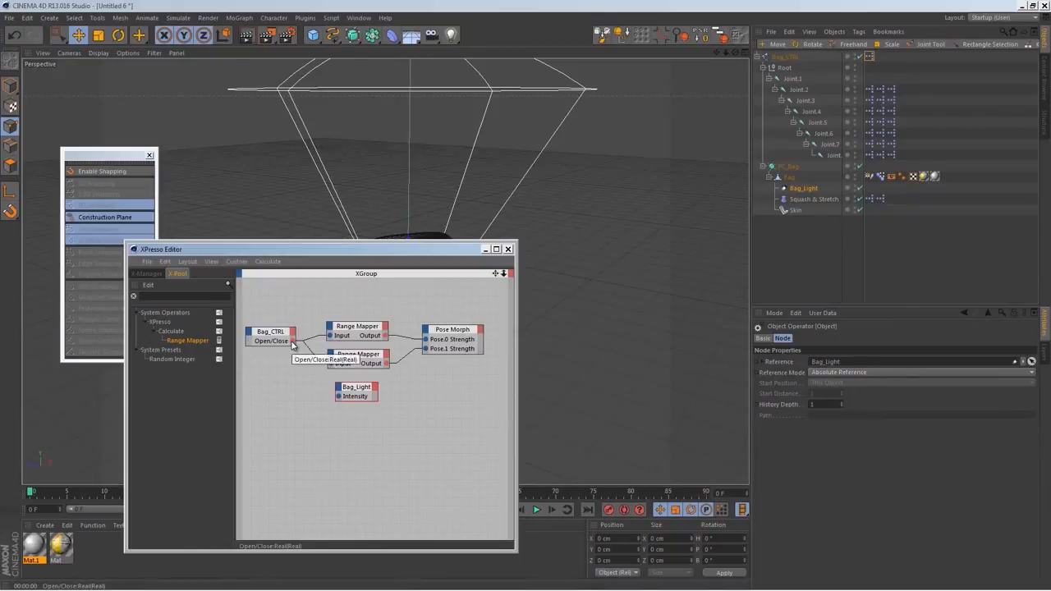
{"action": "left_click_drag", "start_coordinate": [335, 409], "coordinate": [338, 396]}
{"action": "left_click", "coordinate": [283, 340]}
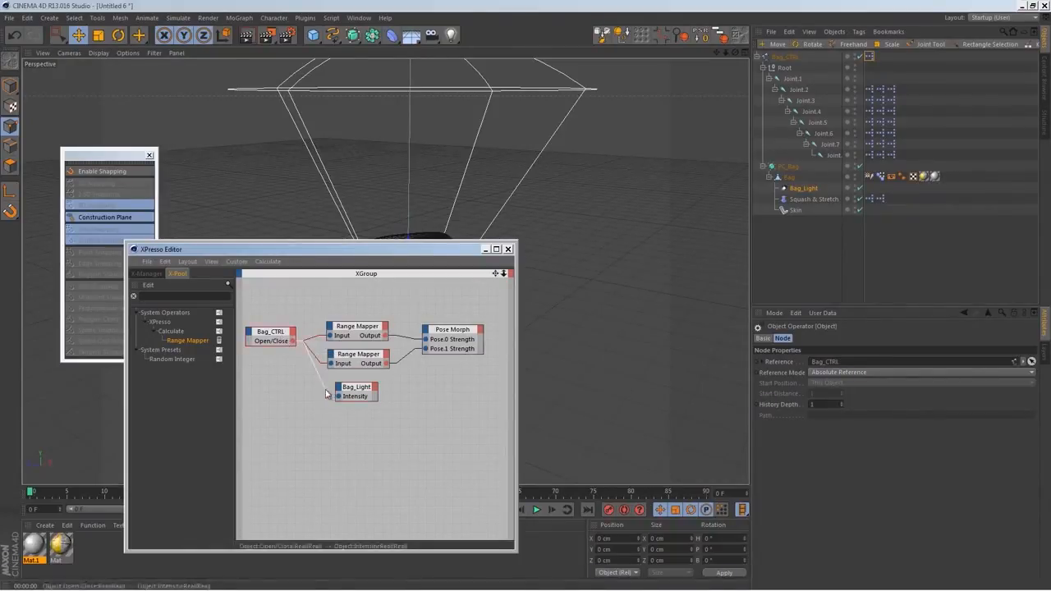
{"action": "left_click_drag", "start_coordinate": [347, 394], "coordinate": [346, 400]}
Test the light link by rendering the view with Bag_CTRL's Open/Close at 24 % and again at 100 %
{"action": "left_click_drag", "start_coordinate": [427, 255], "coordinate": [382, 418]}
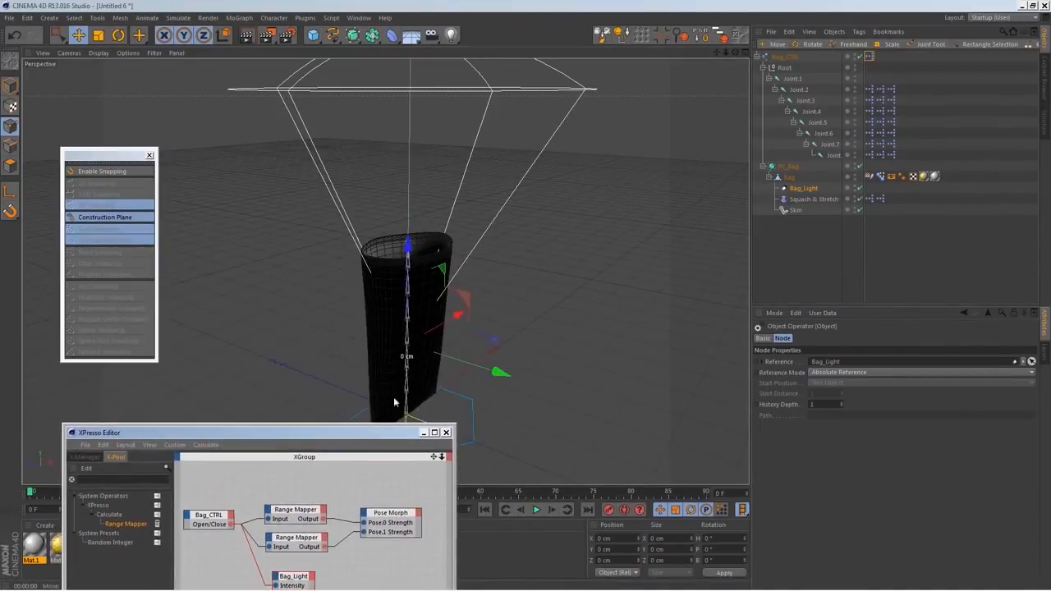
{"action": "left_click", "coordinate": [784, 58]}
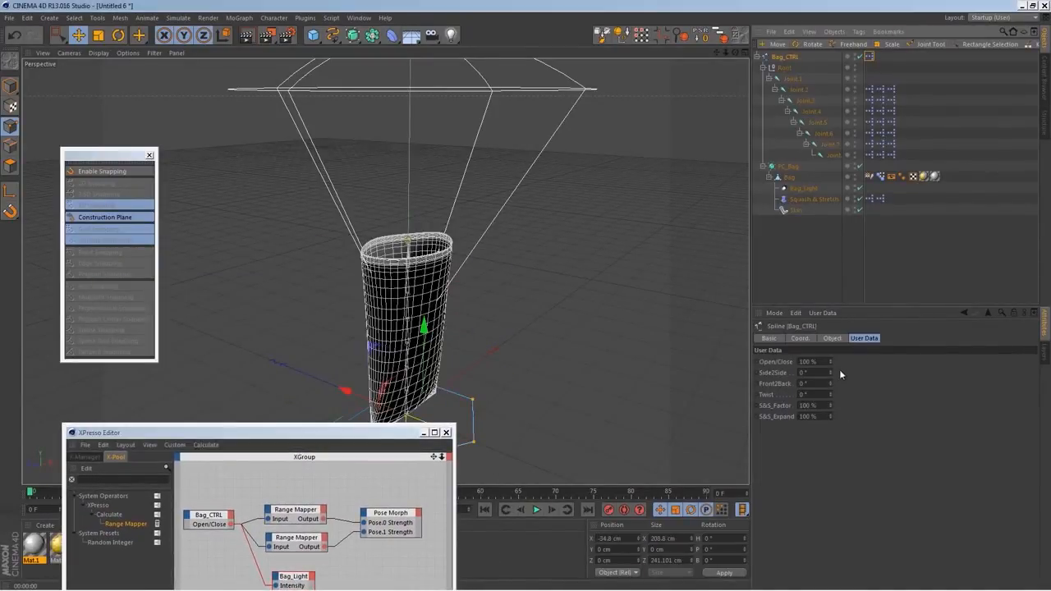
{"action": "left_click_drag", "start_coordinate": [831, 355], "coordinate": [832, 378]}
{"action": "left_click", "coordinate": [246, 35]}
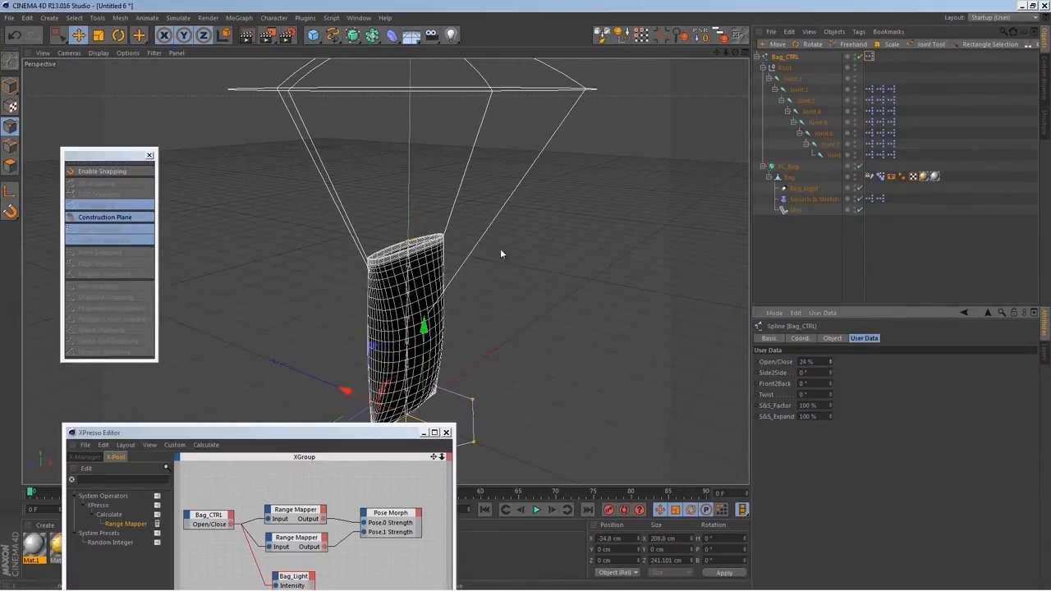
{"action": "left_click_drag", "start_coordinate": [833, 363], "coordinate": [833, 324]}
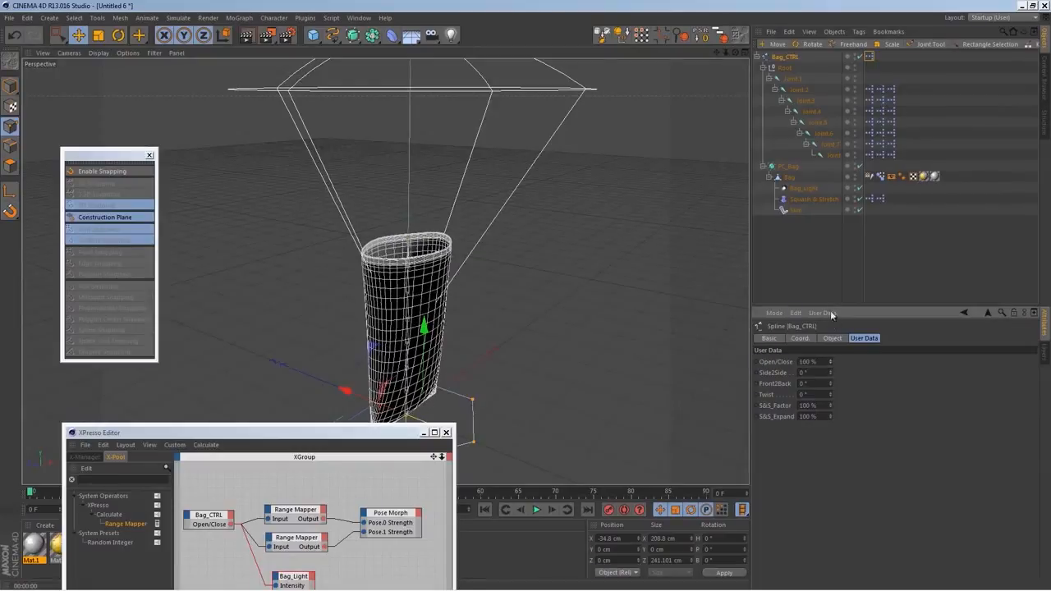
{"action": "key", "text": "ctrl+r"}
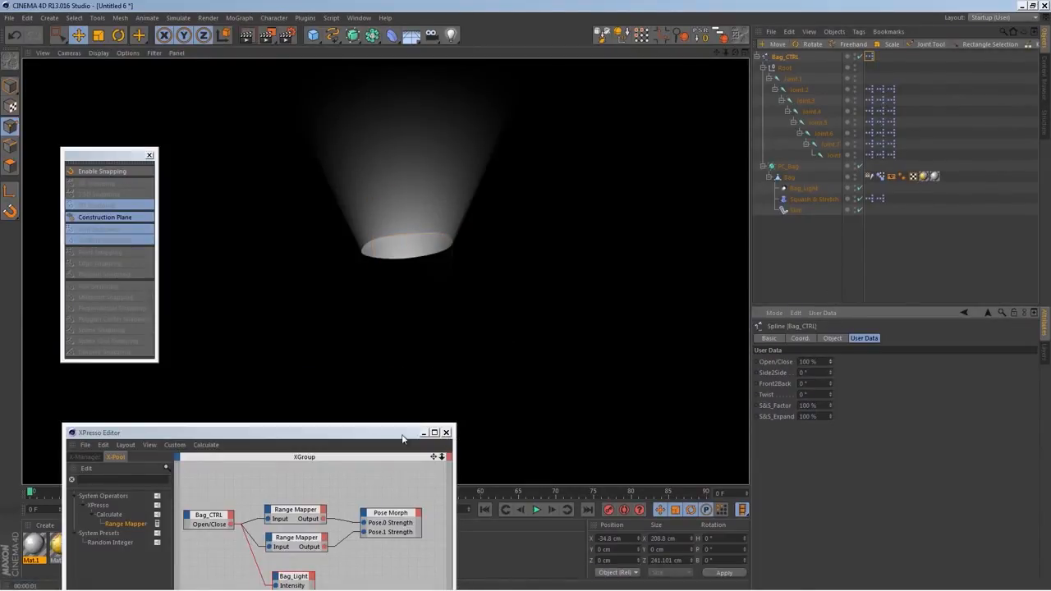
Align the Bag_Light node with the two Range Mapper nodes in one column and close the XPresso Editor
{"action": "left_click_drag", "start_coordinate": [402, 433], "coordinate": [518, 330]}
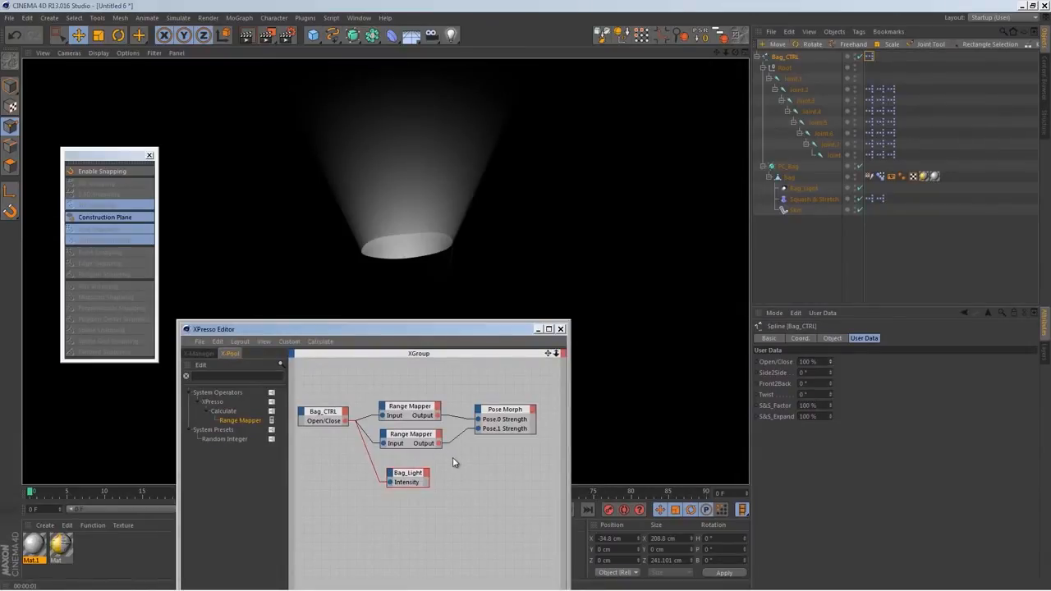
{"action": "left_click_drag", "start_coordinate": [409, 475], "coordinate": [393, 456]}
{"action": "left_click_drag", "start_coordinate": [403, 523], "coordinate": [388, 403]}
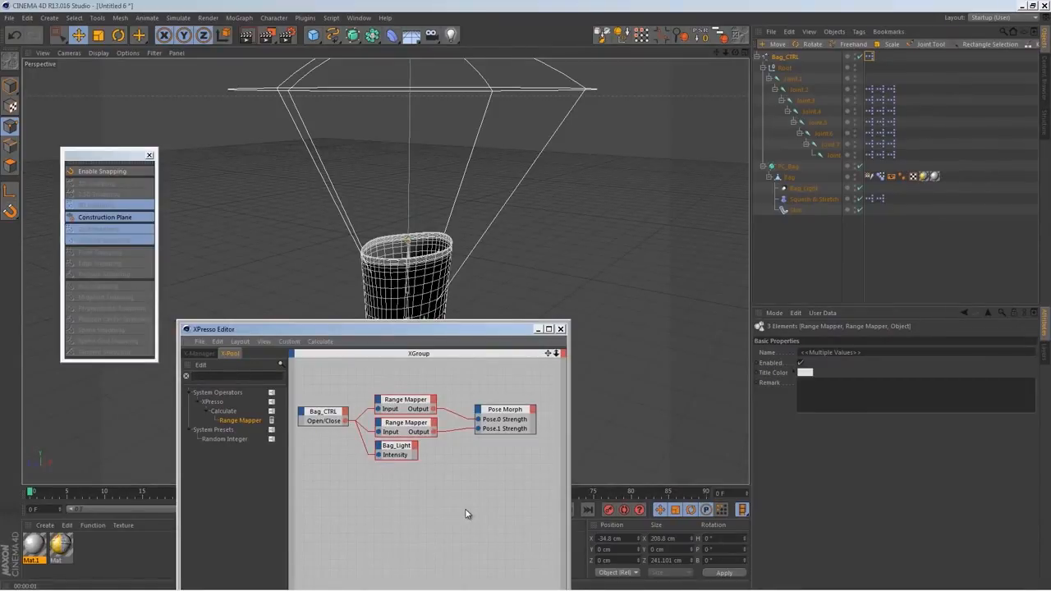
{"action": "left_click", "coordinate": [561, 329]}
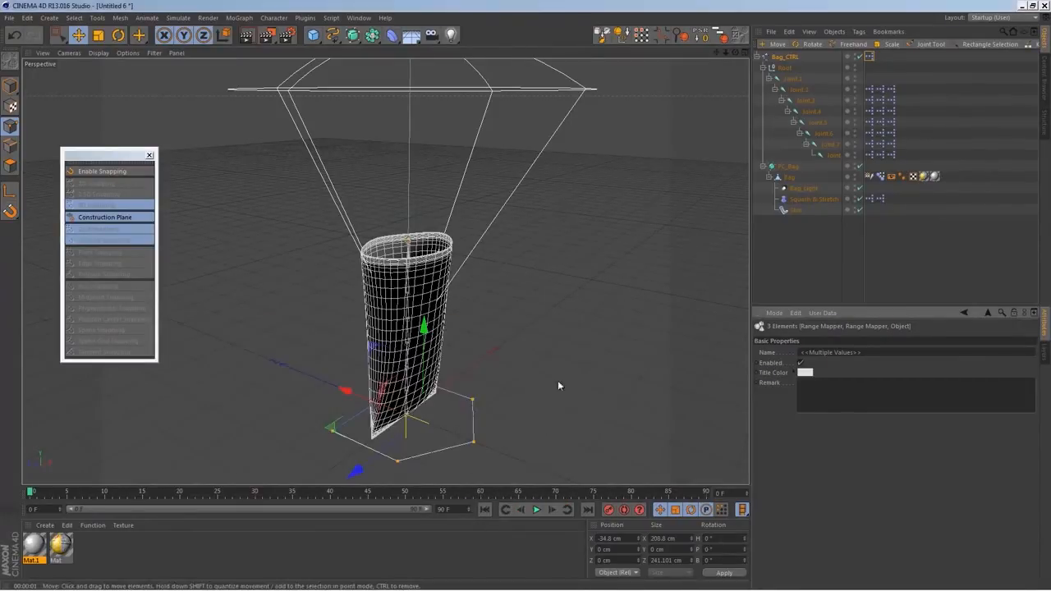
Render the view from a slightly different angle to check the bag's light beam
{"action": "left_click_drag", "start_coordinate": [498, 329], "coordinate": [534, 307], "text": "alt"}
{"action": "left_click", "coordinate": [246, 34]}
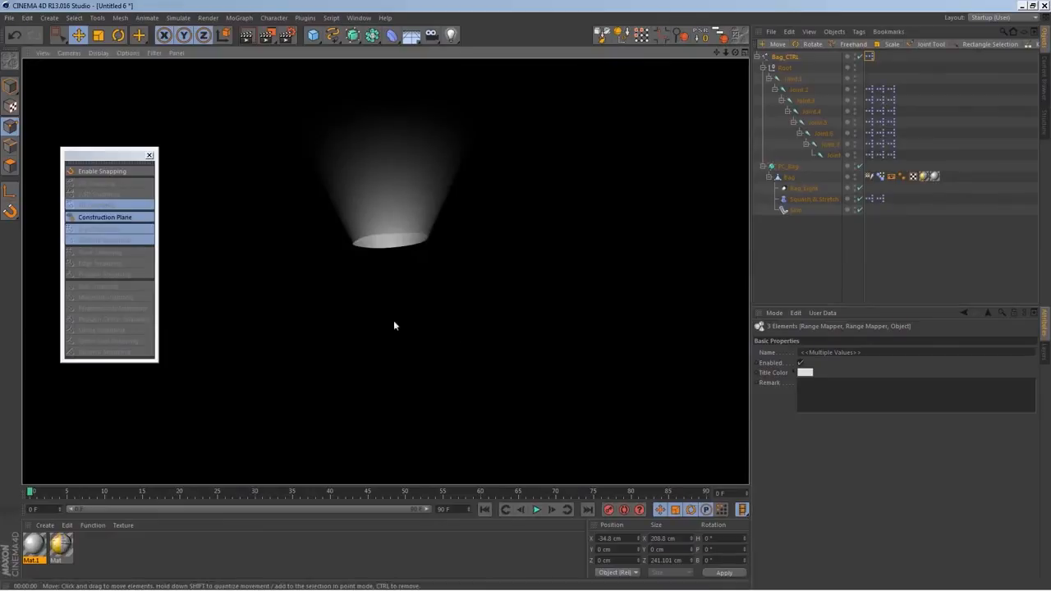
{"action": "left_click", "coordinate": [810, 226]}
{"action": "left_click_drag", "start_coordinate": [381, 330], "coordinate": [421, 341], "text": "alt"}
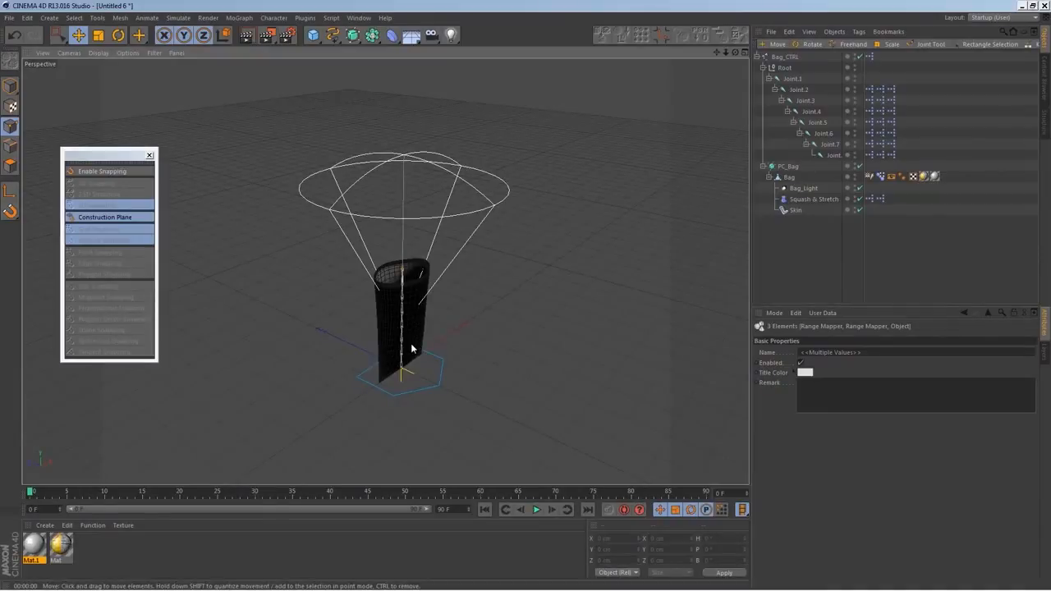
{"action": "left_click_drag", "start_coordinate": [468, 345], "coordinate": [400, 339], "text": "alt"}
{"action": "right_click_drag", "start_coordinate": [400, 339], "coordinate": [426, 348], "text": "alt"}
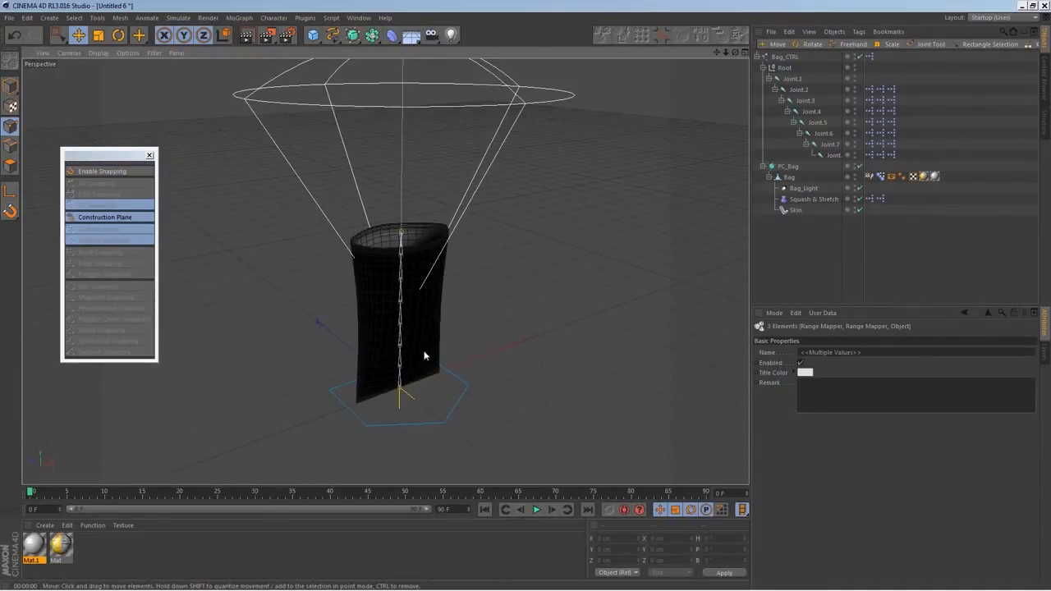
{"action": "key", "text": "ctrl+s"}
{"action": "key", "text": "Escape"}
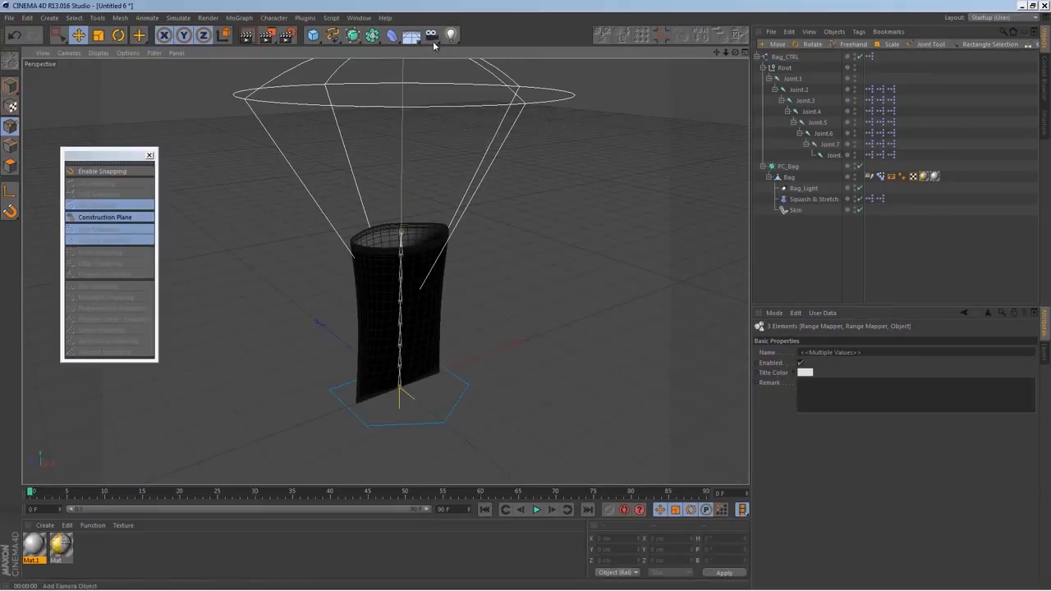
Create an Omni light and an Array object, and make the light a child of the Array
{"action": "left_click_drag", "start_coordinate": [450, 36], "coordinate": [502, 50]}
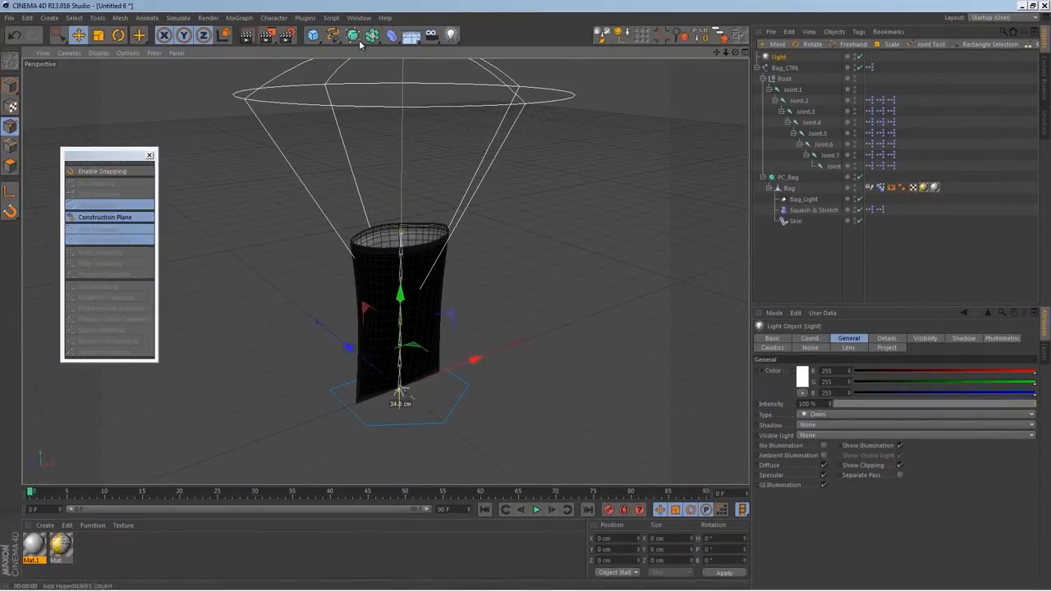
{"action": "left_click_drag", "start_coordinate": [372, 36], "coordinate": [384, 51]}
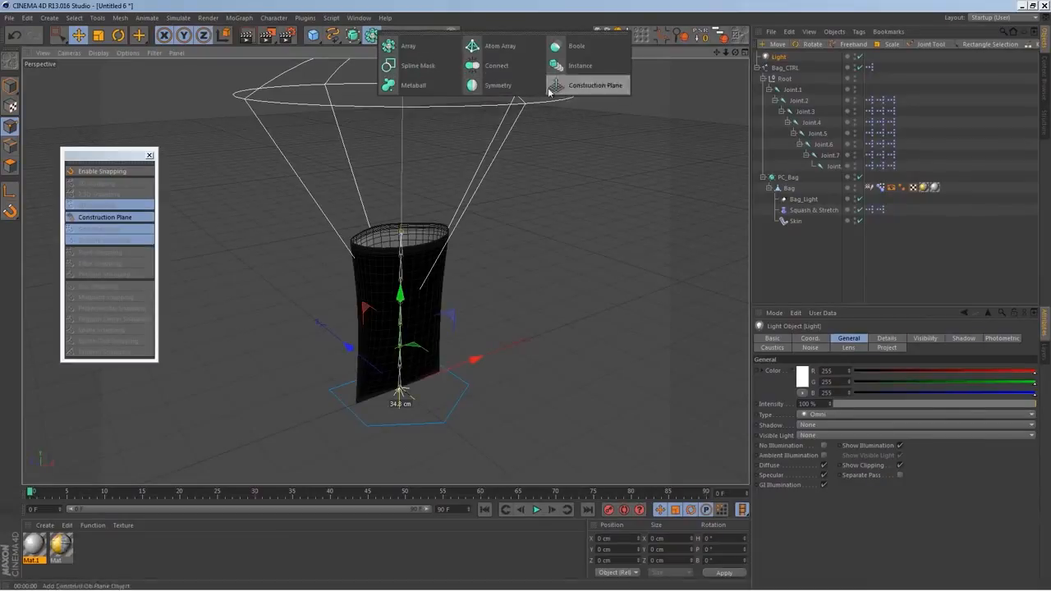
{"action": "left_click", "coordinate": [404, 46]}
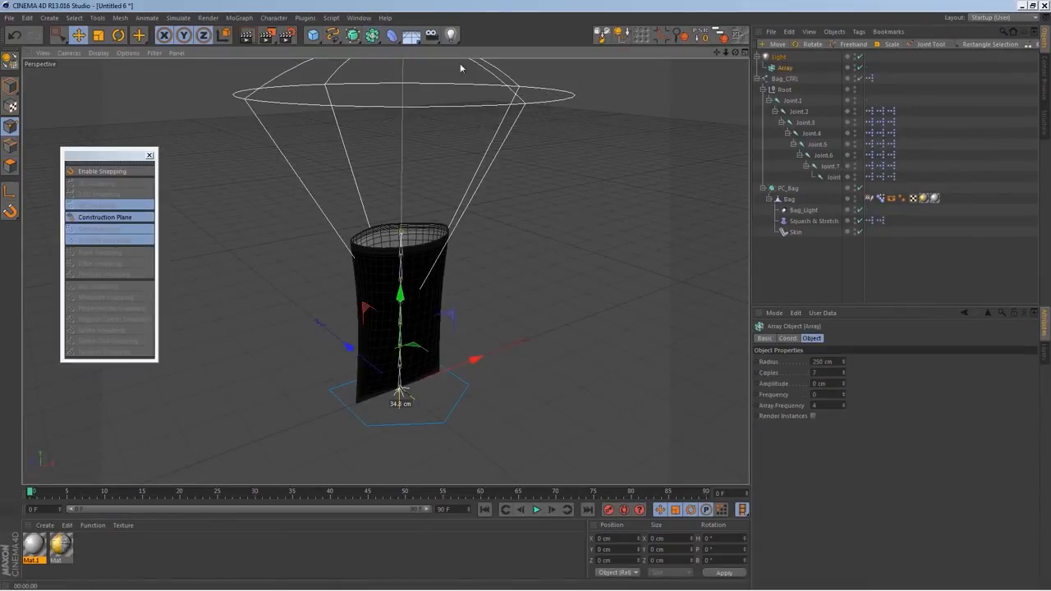
{"action": "left_click", "coordinate": [788, 70]}
{"action": "mouse_move", "coordinate": [788, 70]}
{"action": "left_mouse_down"}
{"action": "mouse_move", "coordinate": [785, 50]}
{"action": "mouse_move", "coordinate": [793, 74]}
{"action": "mouse_move", "coordinate": [786, 69]}
{"action": "left_mouse_up"}
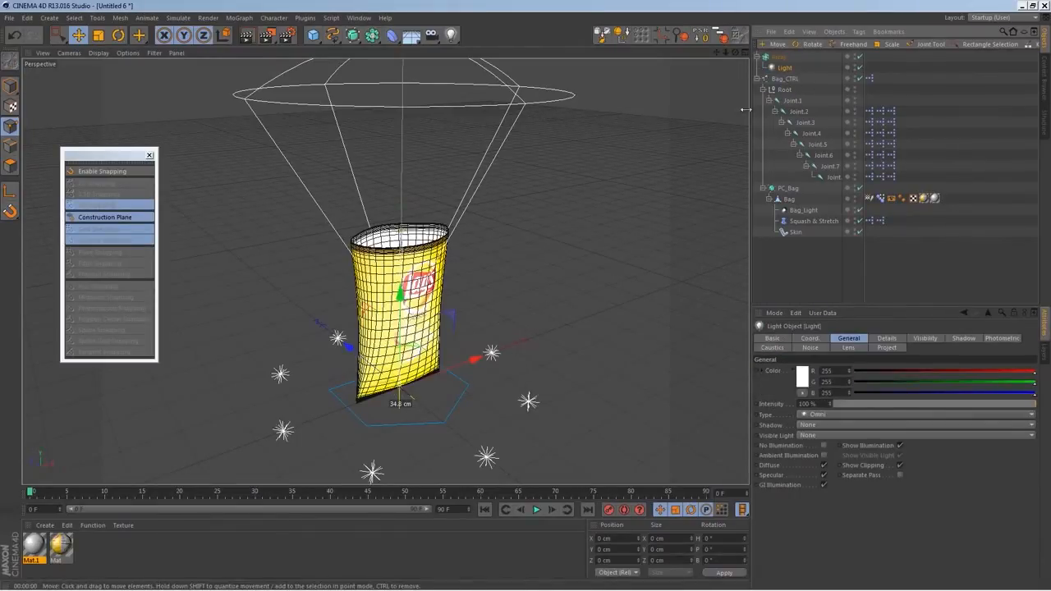
Widen the light Array's Radius to 897 cm and raise it high above the bag
{"action": "left_click", "coordinate": [778, 57]}
{"action": "left_click", "coordinate": [786, 69]}
{"action": "left_click", "coordinate": [779, 57]}
{"action": "left_click_drag", "start_coordinate": [844, 362], "coordinate": [956, 168]}
{"action": "scroll", "coordinate": [461, 421], "scroll_direction": "down", "scroll_amount": 4}
{"action": "scroll", "coordinate": [462, 421], "scroll_direction": "down", "scroll_amount": 3}
{"action": "middle_click_drag", "start_coordinate": [490, 410], "coordinate": [510, 310], "text": "alt"}
{"action": "left_click_drag", "start_coordinate": [845, 362], "coordinate": [857, 330]}
{"action": "left_click_drag", "start_coordinate": [458, 202], "coordinate": [504, 2]}
{"action": "scroll", "coordinate": [555, 246], "scroll_direction": "down", "scroll_amount": 3}
{"action": "middle_click_drag", "start_coordinate": [559, 254], "coordinate": [559, 302], "text": "alt"}
{"action": "left_click_drag", "start_coordinate": [473, 115], "coordinate": [475, 79]}
{"action": "middle_click_drag", "start_coordinate": [538, 239], "coordinate": [521, 207], "text": "alt"}
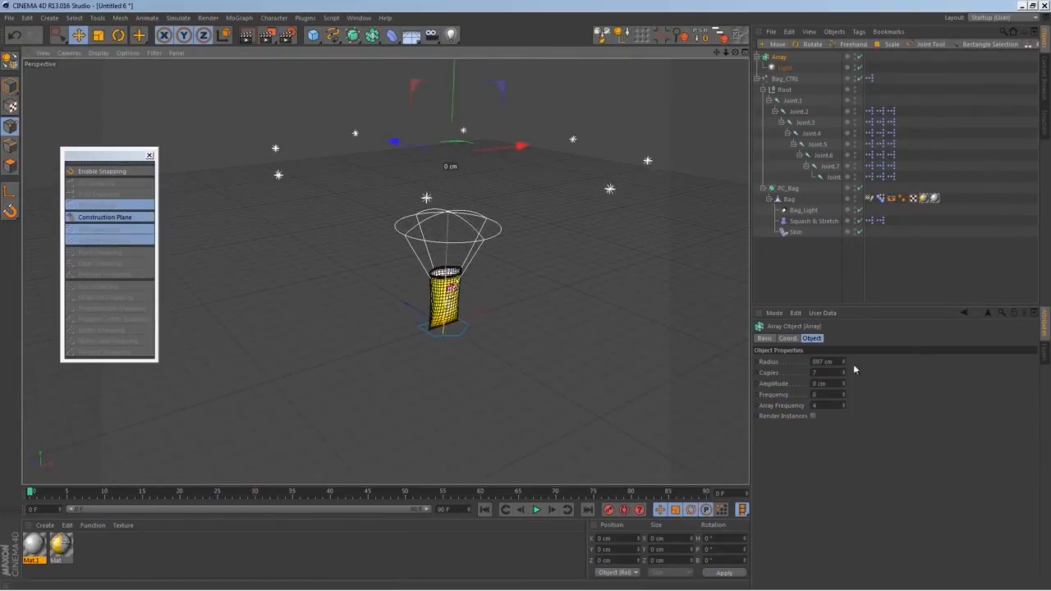
Set the Array's Radius to 1477 cm and render the view to check the lighting
{"action": "left_click_drag", "start_coordinate": [845, 360], "coordinate": [975, 148]}
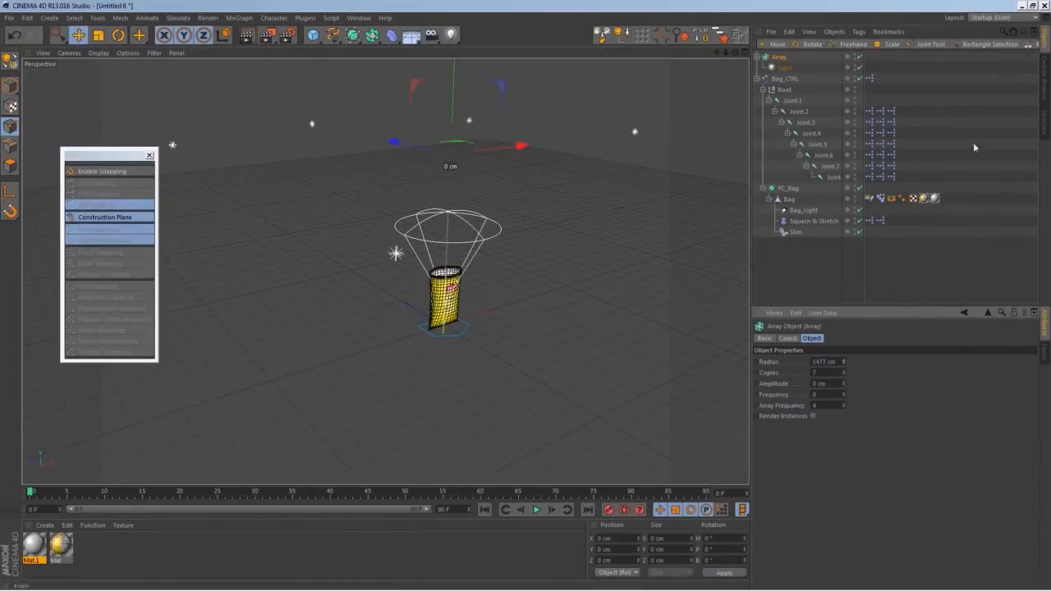
{"action": "scroll", "coordinate": [468, 252], "scroll_direction": "up", "scroll_amount": 5}
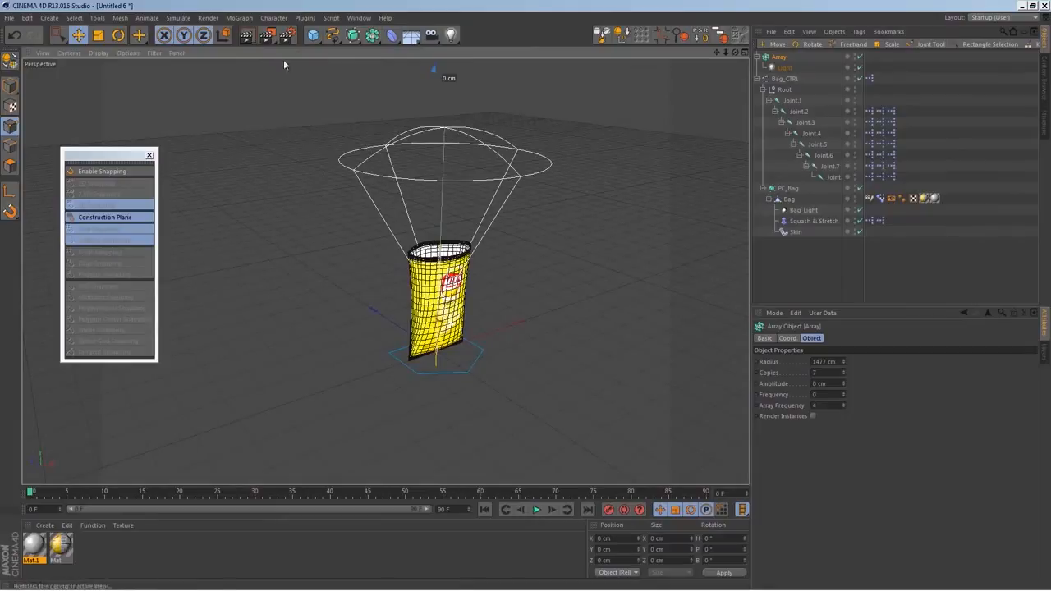
{"action": "key", "text": "ctrl+r"}
{"action": "left_click", "coordinate": [811, 281]}
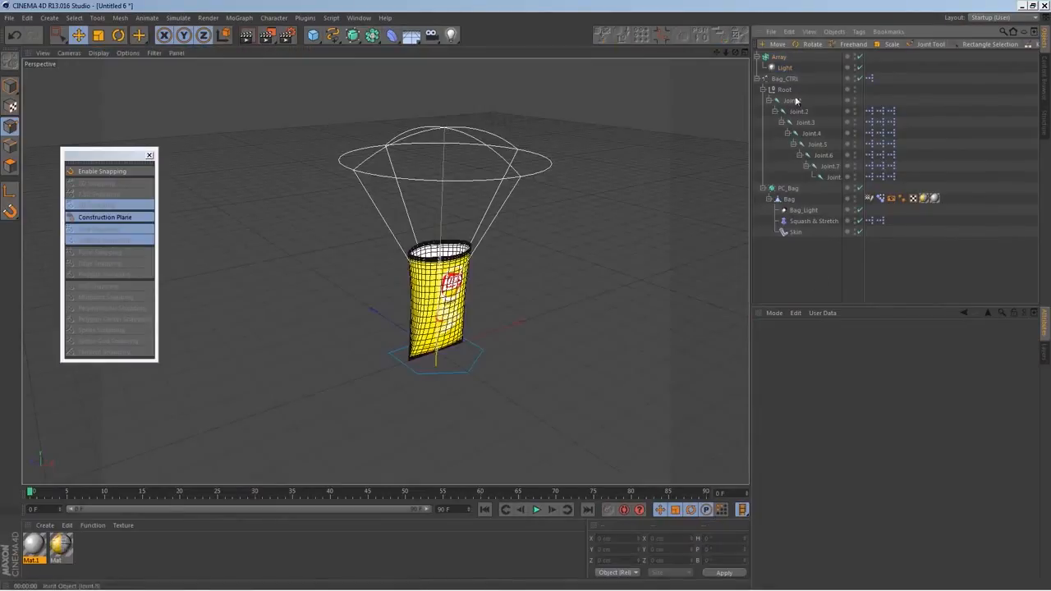
Set the arrayed Omni light's Intensity to 50 % and render the view to check the bag
{"action": "left_click", "coordinate": [785, 68]}
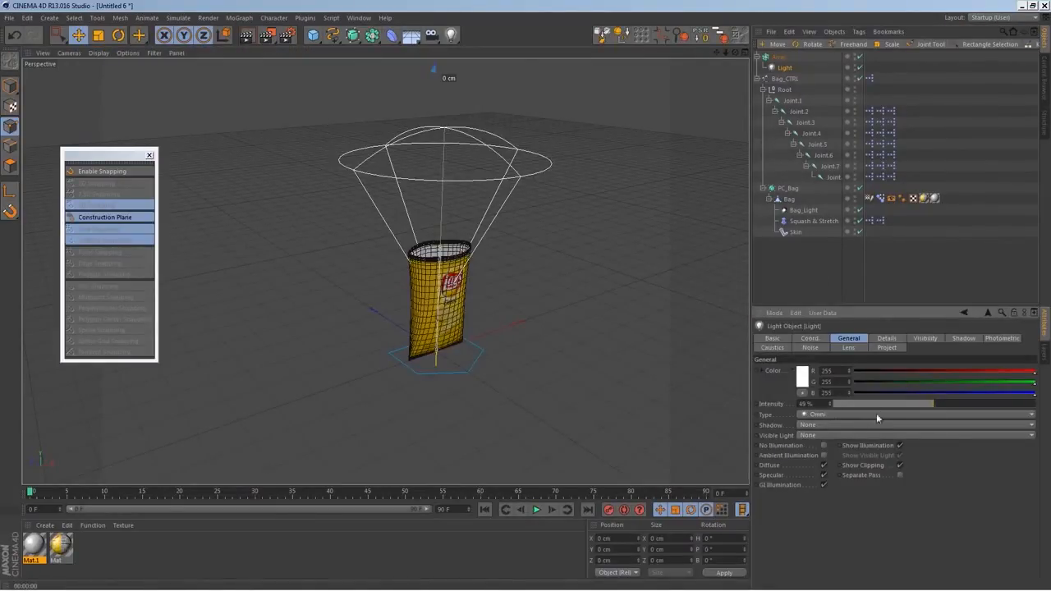
{"action": "left_click_drag", "start_coordinate": [824, 404], "coordinate": [725, 395]}
{"action": "type", "text": "50"}
{"action": "key", "text": "Return"}
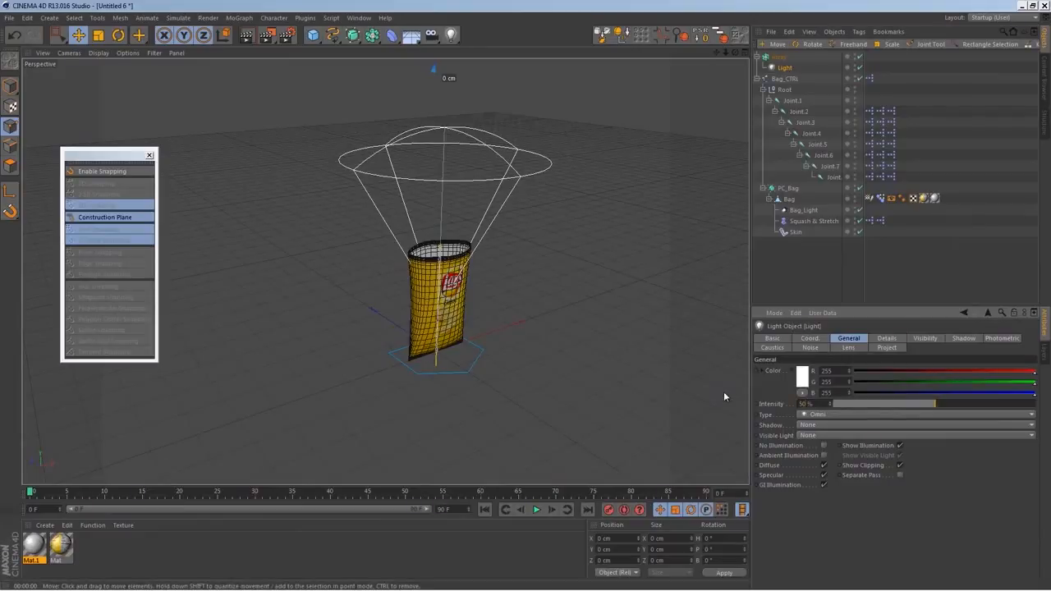
{"action": "left_click", "coordinate": [247, 35]}
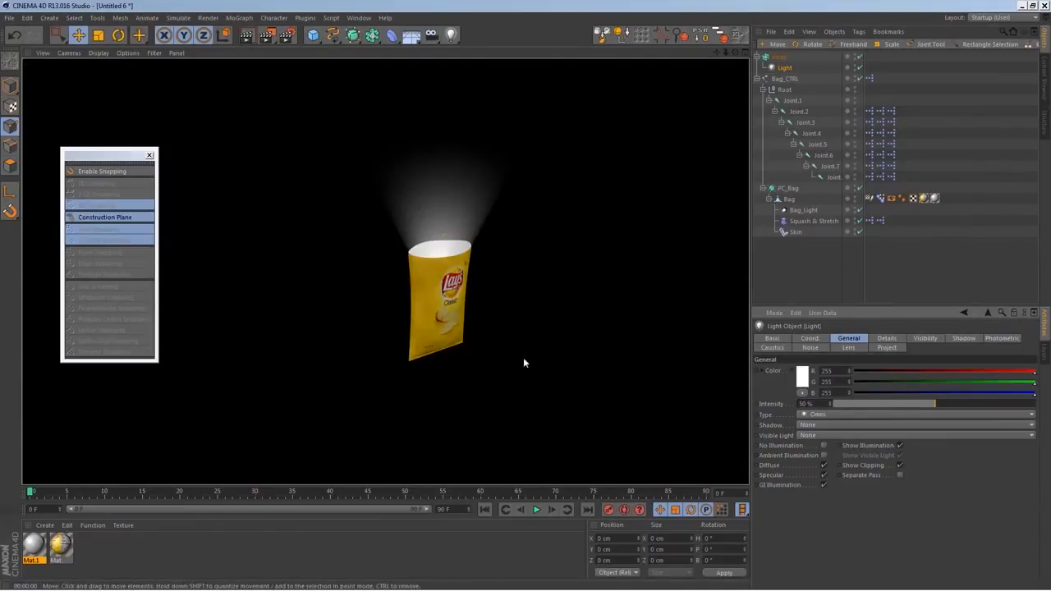
Add a target spot light and place it above and to one side of the bag, aimed at the bag
{"action": "mouse_move", "coordinate": [544, 354]}
{"action": "right_mouse_down", "text": "alt"}
{"action": "mouse_move", "coordinate": [564, 345]}
{"action": "mouse_move", "coordinate": [511, 332]}
{"action": "right_mouse_up", "text": "alt"}
{"action": "middle_click_drag", "start_coordinate": [510, 332], "coordinate": [473, 330], "text": "alt"}
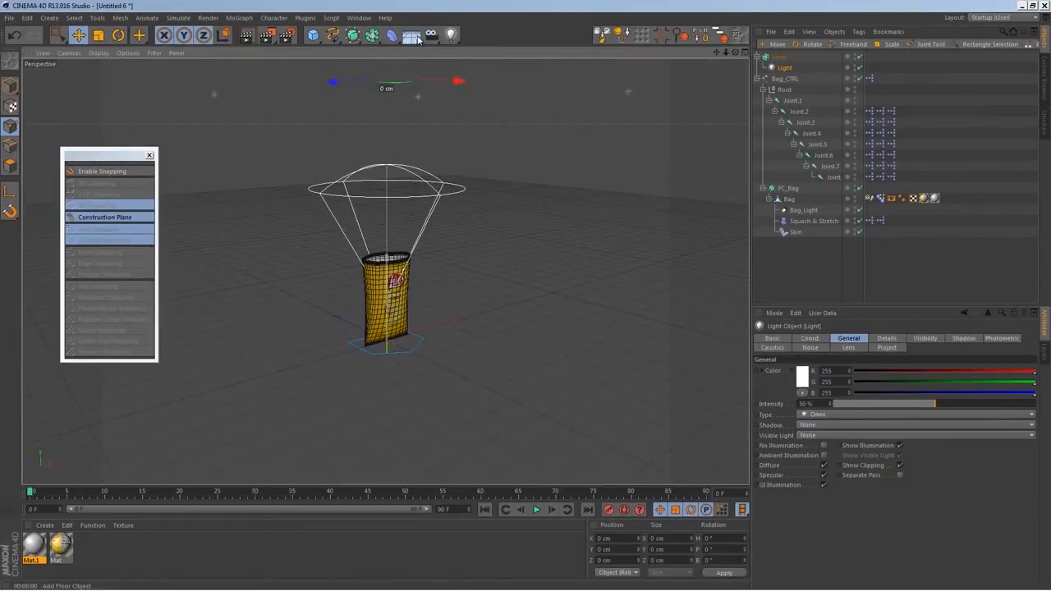
{"action": "left_click_drag", "start_coordinate": [451, 36], "coordinate": [553, 46]}
{"action": "key", "text": "ctrl+z"}
{"action": "left_click_drag", "start_coordinate": [451, 36], "coordinate": [495, 66]}
{"action": "left_click_drag", "start_coordinate": [450, 252], "coordinate": [751, 268]}
{"action": "left_click_drag", "start_coordinate": [645, 170], "coordinate": [645, 62]}
{"action": "right_click_drag", "start_coordinate": [616, 292], "coordinate": [481, 346], "text": "alt"}
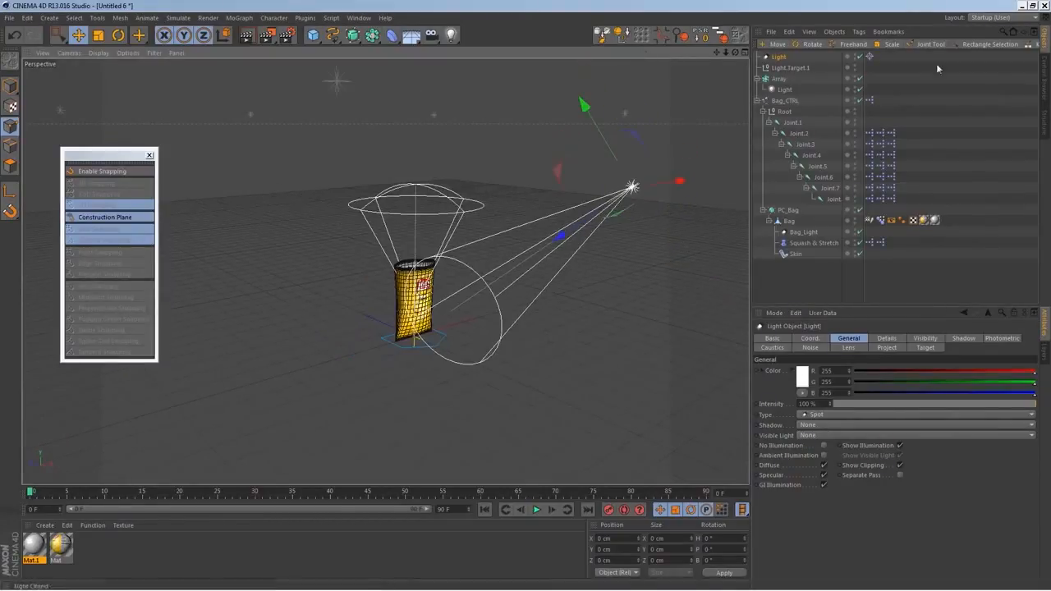
Switch to world-axis coordinates and reposition the target spot light lower and farther to the side of the bag
{"action": "left_click", "coordinate": [788, 69]}
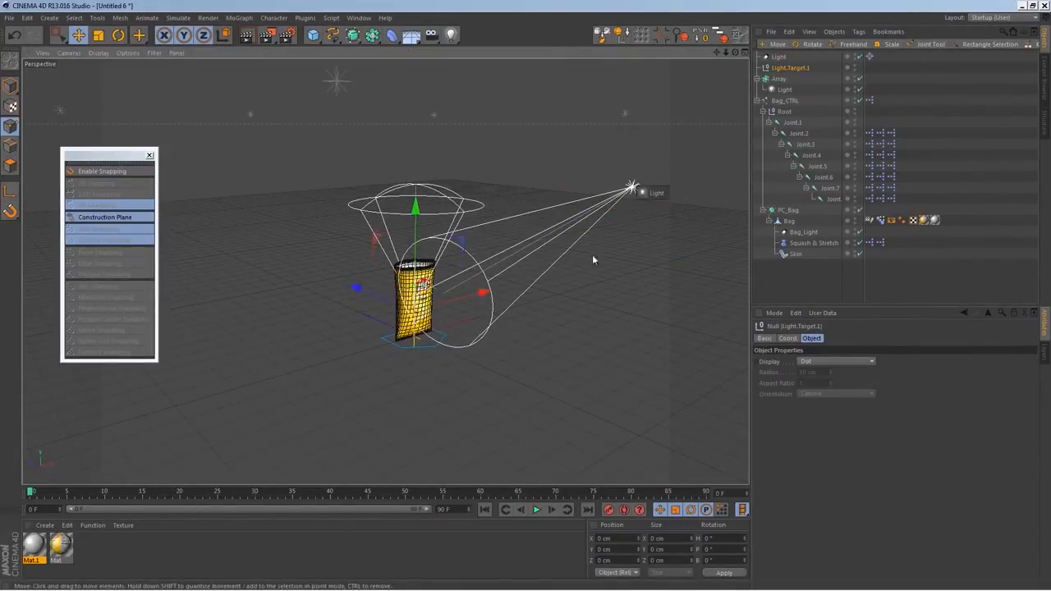
{"action": "left_click_drag", "start_coordinate": [634, 227], "coordinate": [650, 216], "text": "alt"}
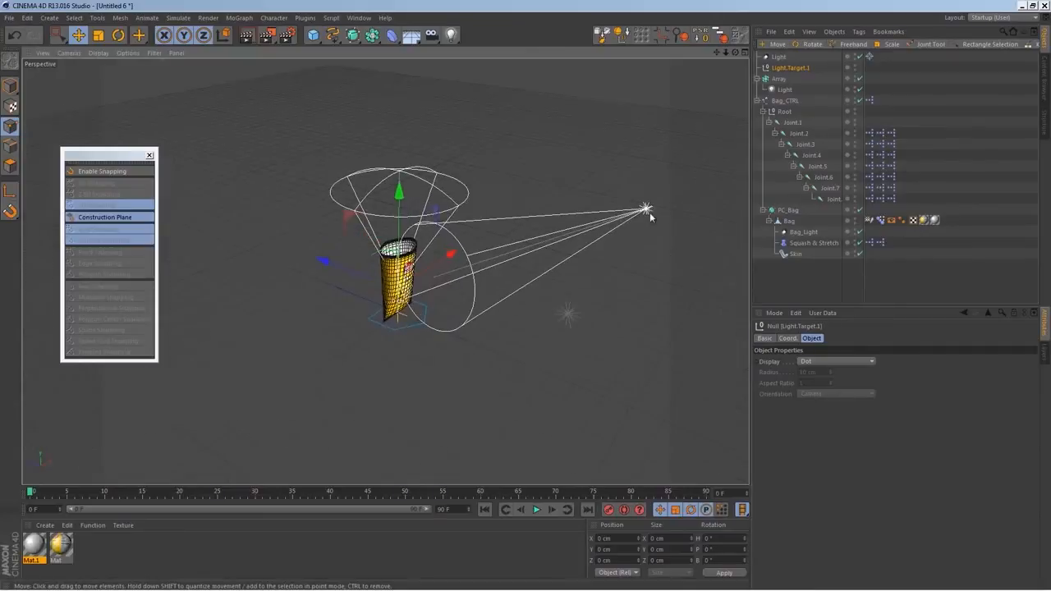
{"action": "left_click", "coordinate": [779, 56]}
{"action": "left_click_drag", "start_coordinate": [585, 233], "coordinate": [596, 230]}
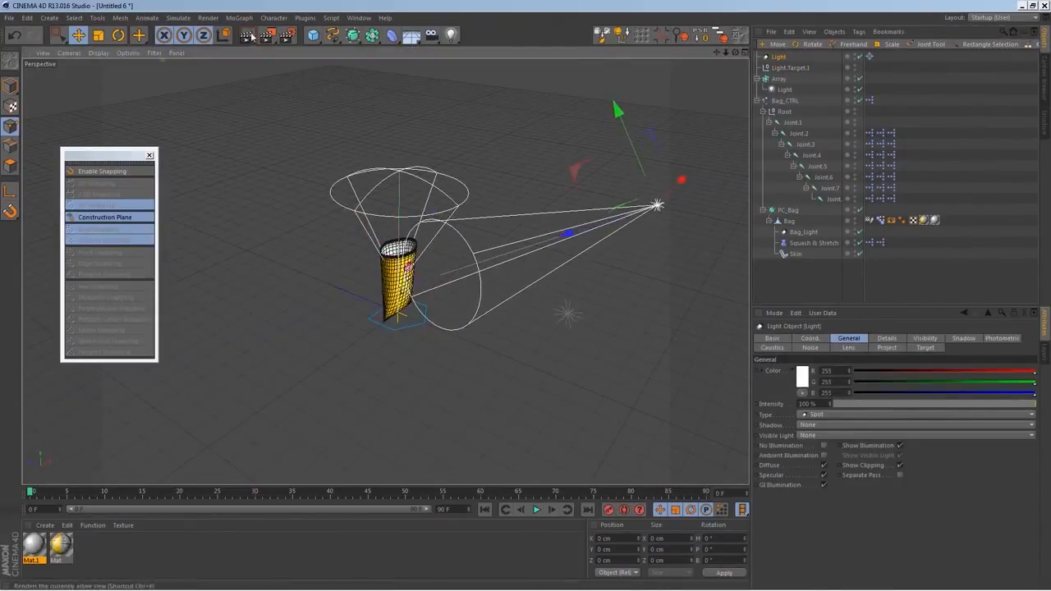
{"action": "left_click", "coordinate": [223, 36]}
{"action": "left_click_drag", "start_coordinate": [689, 114], "coordinate": [681, 145]}
{"action": "left_click_drag", "start_coordinate": [629, 272], "coordinate": [598, 244], "text": "alt"}
{"action": "left_click_drag", "start_coordinate": [619, 193], "coordinate": [623, 150]}
{"action": "left_click_drag", "start_coordinate": [675, 177], "coordinate": [732, 173]}
{"action": "left_click_drag", "start_coordinate": [701, 78], "coordinate": [709, 137]}
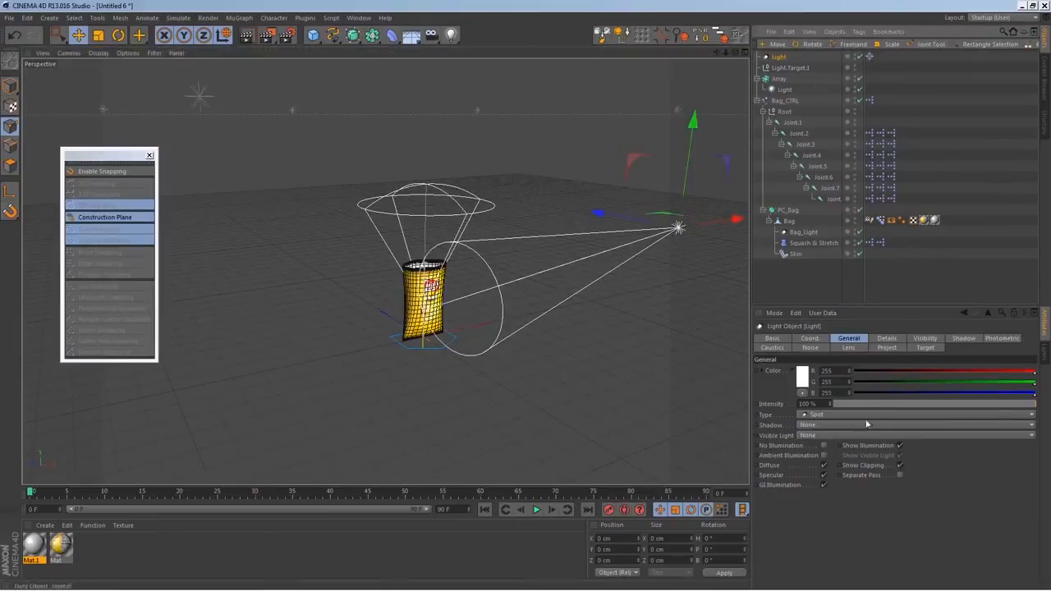
Widen the spot light's Outer Angle to 80° and render a close front view of the bag
{"action": "left_click", "coordinate": [888, 339]}
{"action": "left_click_drag", "start_coordinate": [838, 390], "coordinate": [855, 366]}
{"action": "left_click_drag", "start_coordinate": [450, 370], "coordinate": [386, 341], "text": "alt"}
{"action": "right_click_drag", "start_coordinate": [386, 340], "coordinate": [433, 322], "text": "alt"}
{"action": "middle_click_drag", "start_coordinate": [433, 322], "coordinate": [435, 266], "text": "alt"}
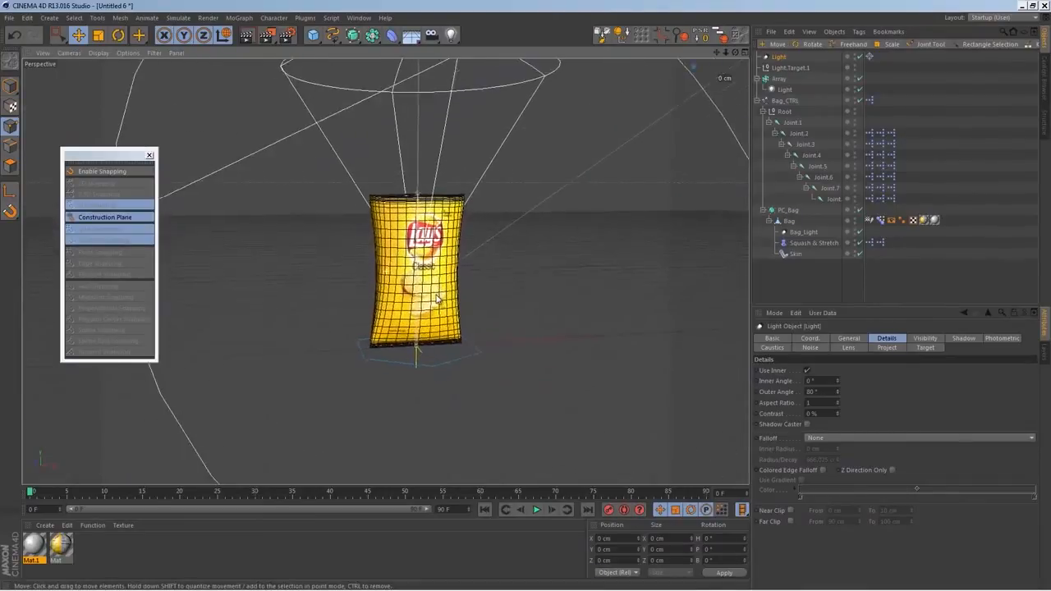
{"action": "right_click_drag", "start_coordinate": [390, 316], "coordinate": [443, 325], "text": "alt"}
{"action": "left_click_drag", "start_coordinate": [423, 324], "coordinate": [419, 343], "text": "alt"}
{"action": "middle_click_drag", "start_coordinate": [461, 306], "coordinate": [455, 341], "text": "alt"}
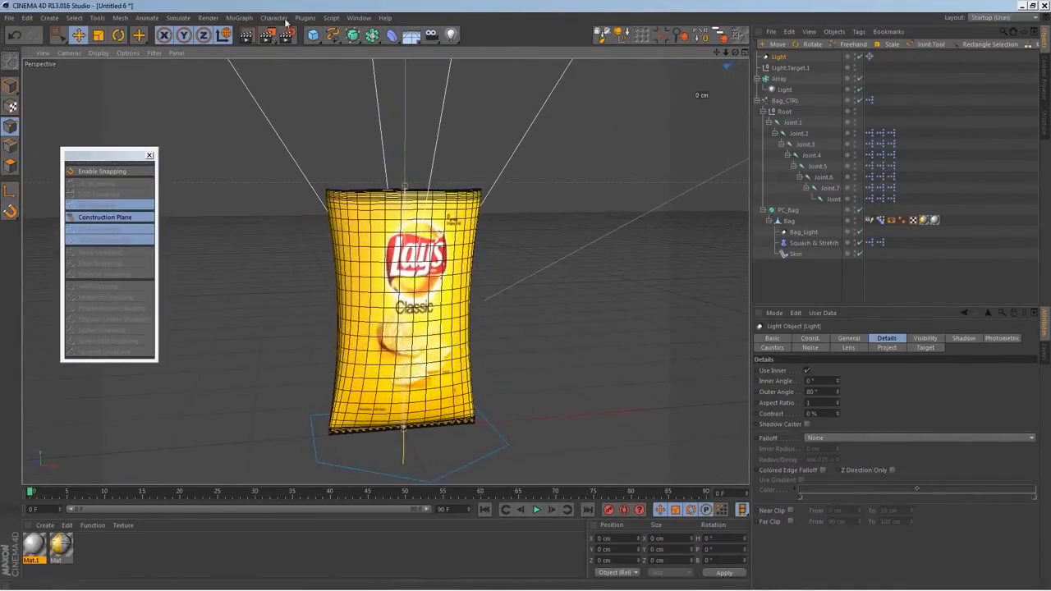
{"action": "left_click", "coordinate": [247, 37]}
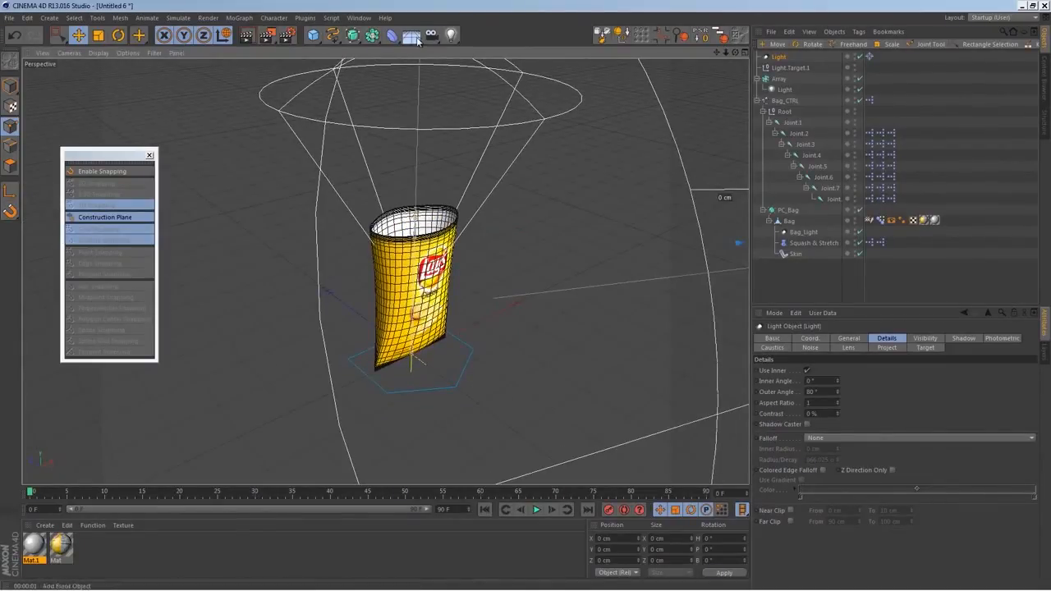
Add a Sky object to the scene
{"action": "left_click", "coordinate": [411, 36]}
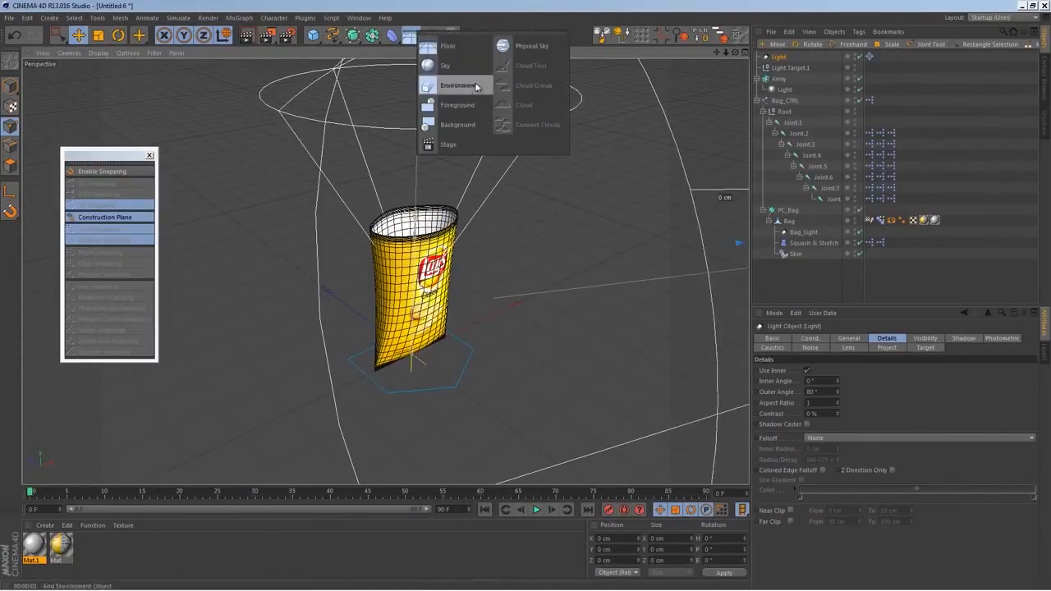
{"action": "left_click", "coordinate": [478, 69]}
{"action": "mouse_move", "coordinate": [491, 336]}
{"action": "left_mouse_down", "text": "alt"}
{"action": "mouse_move", "coordinate": [505, 359]}
{"action": "mouse_move", "coordinate": [484, 350]}
{"action": "left_mouse_up", "text": "alt"}
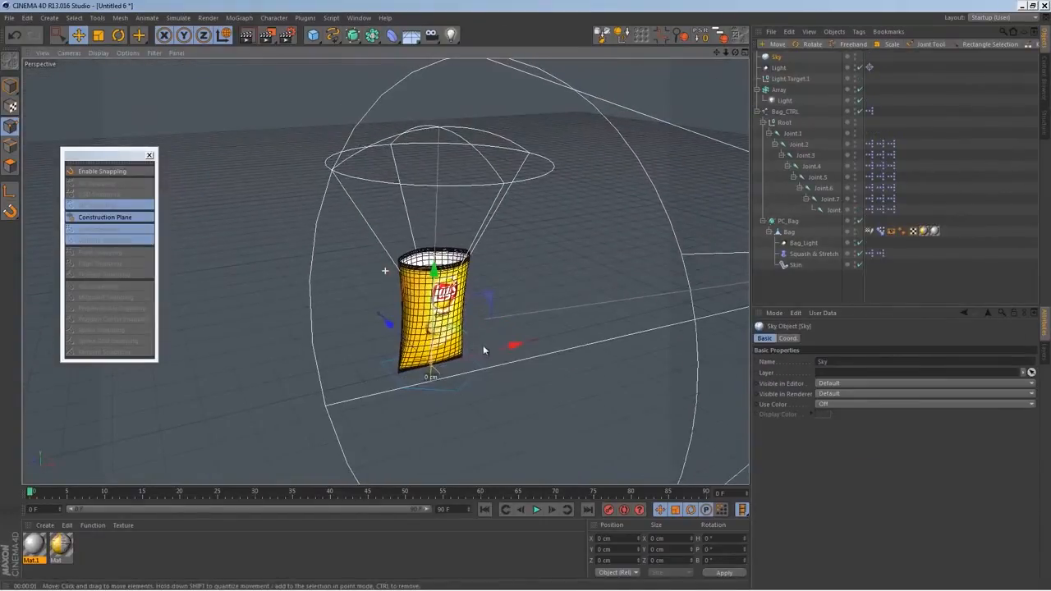
Load the HDRI 011 material from the Prime presets in the Content Browser and apply it to the Sky
{"action": "left_click", "coordinate": [1045, 72]}
{"action": "double_click", "coordinate": [795, 120]}
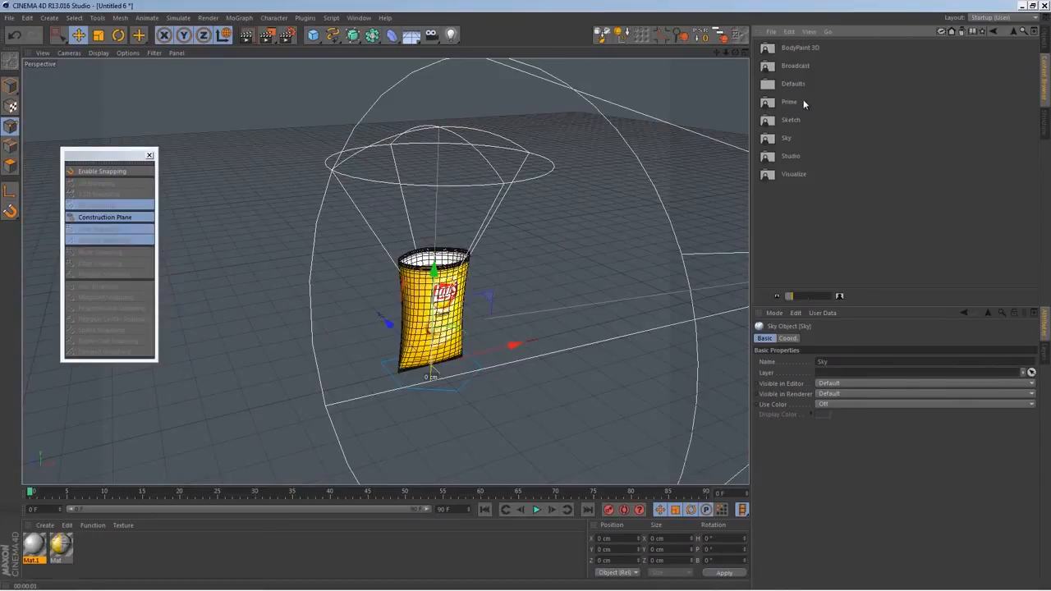
{"action": "double_click", "coordinate": [804, 103]}
{"action": "double_click", "coordinate": [796, 86]}
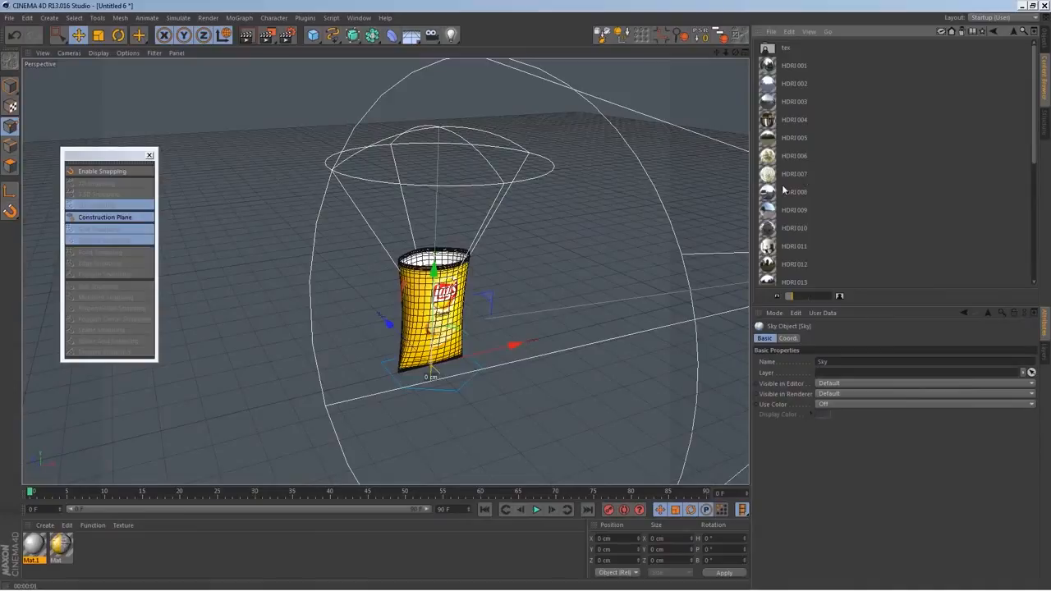
{"action": "scroll", "coordinate": [793, 207], "scroll_direction": "down", "scroll_amount": 3}
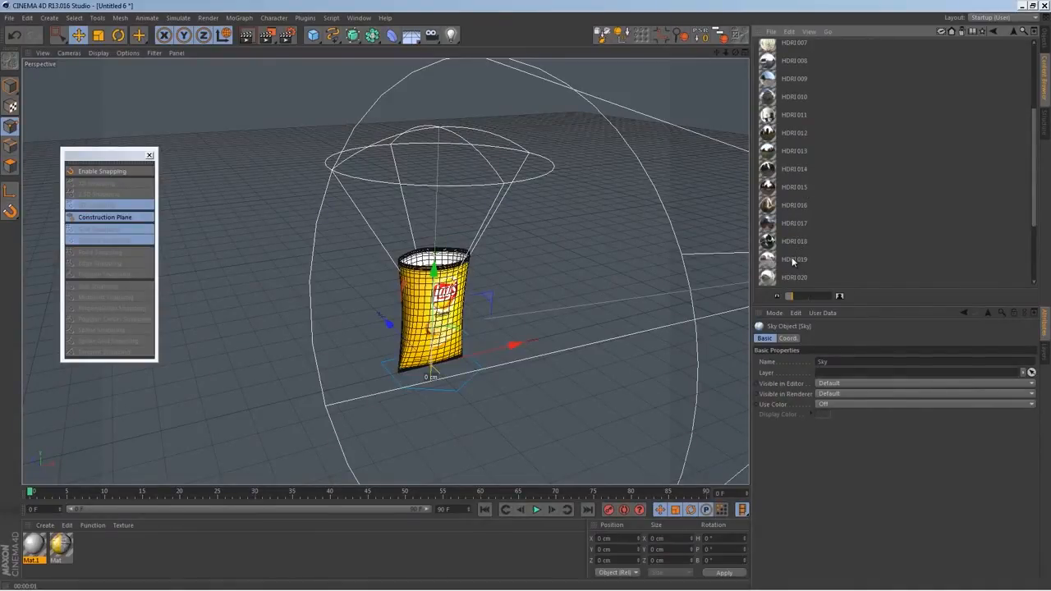
{"action": "left_click", "coordinate": [782, 119]}
{"action": "double_click", "coordinate": [775, 120]}
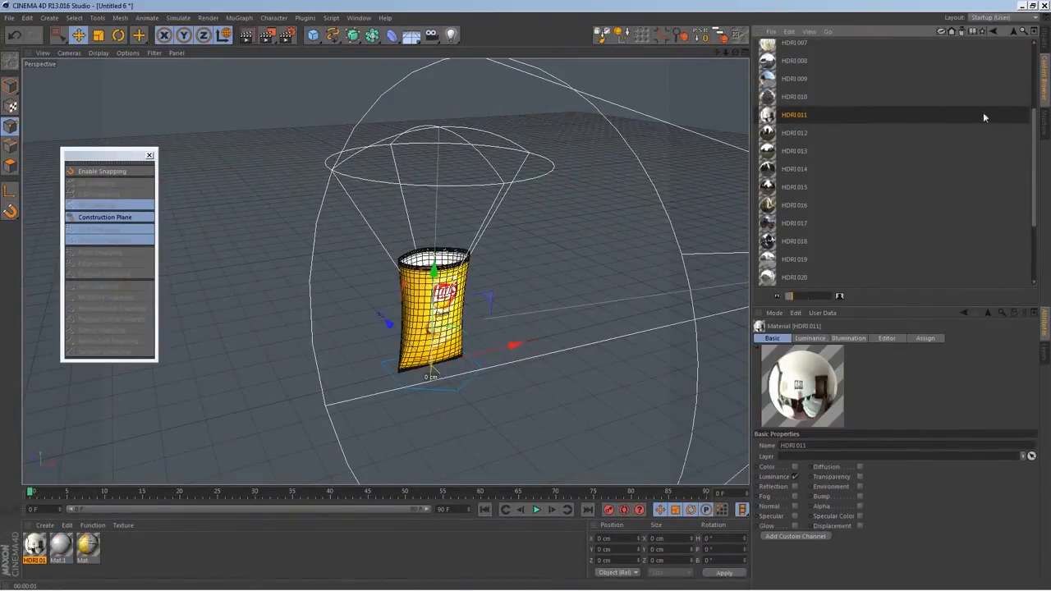
{"action": "left_click", "coordinate": [1046, 50]}
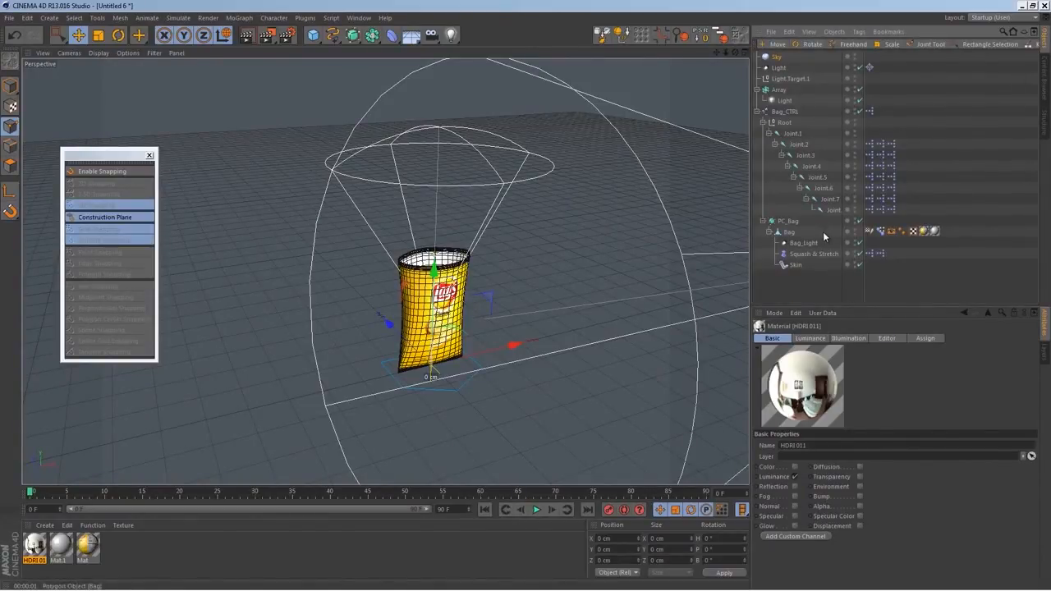
{"action": "left_click_drag", "start_coordinate": [36, 546], "coordinate": [776, 60]}
Add a Compositing tag to the Sky and disable Seen by Camera, Cast Shadows and Receive Shadows
{"action": "right_click", "coordinate": [776, 60]}
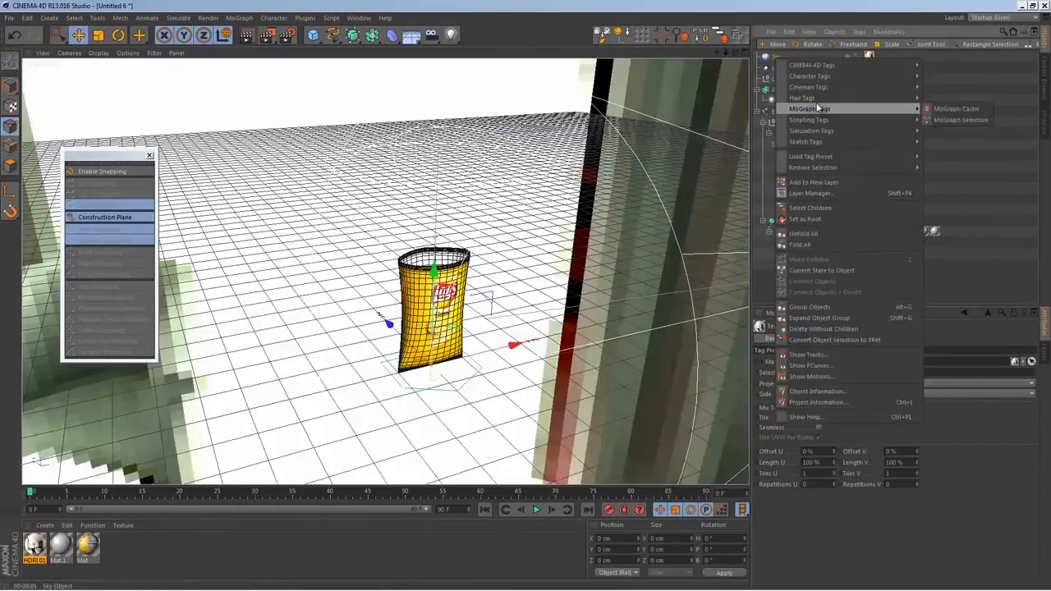
{"action": "mouse_move", "coordinate": [828, 77]}
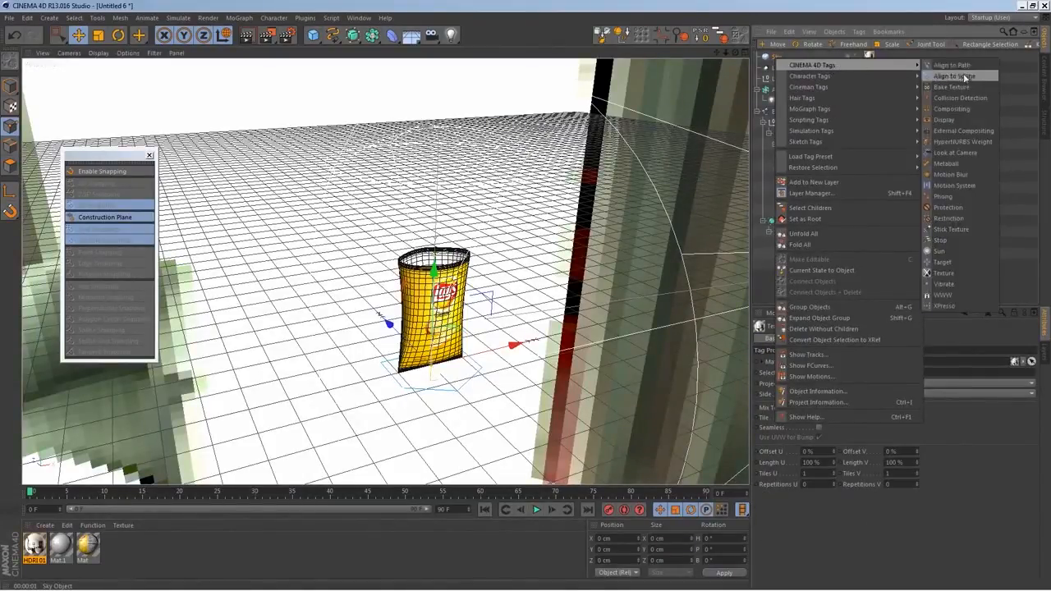
{"action": "left_click", "coordinate": [960, 109]}
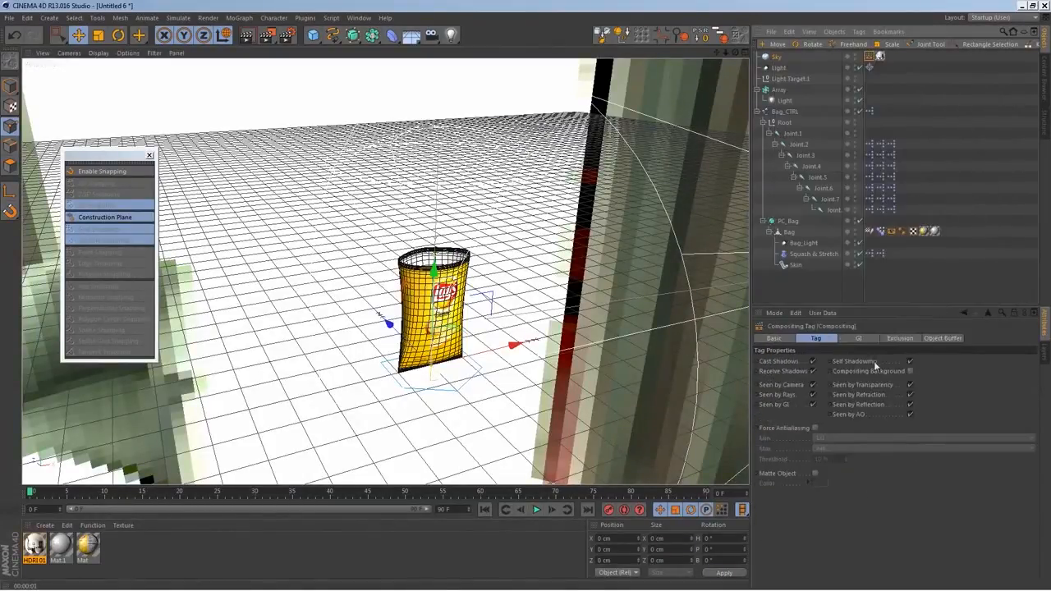
{"action": "left_click", "coordinate": [813, 385]}
{"action": "left_click_drag", "start_coordinate": [528, 351], "coordinate": [470, 325], "text": "alt"}
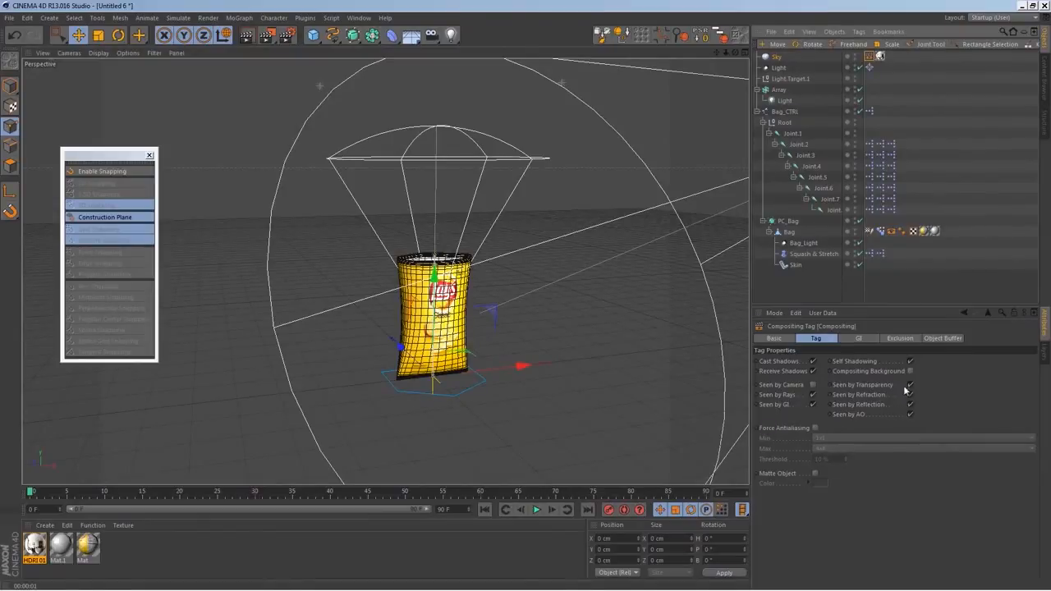
{"action": "left_click", "coordinate": [814, 361]}
{"action": "left_click", "coordinate": [813, 372]}
{"action": "left_click", "coordinate": [813, 385]}
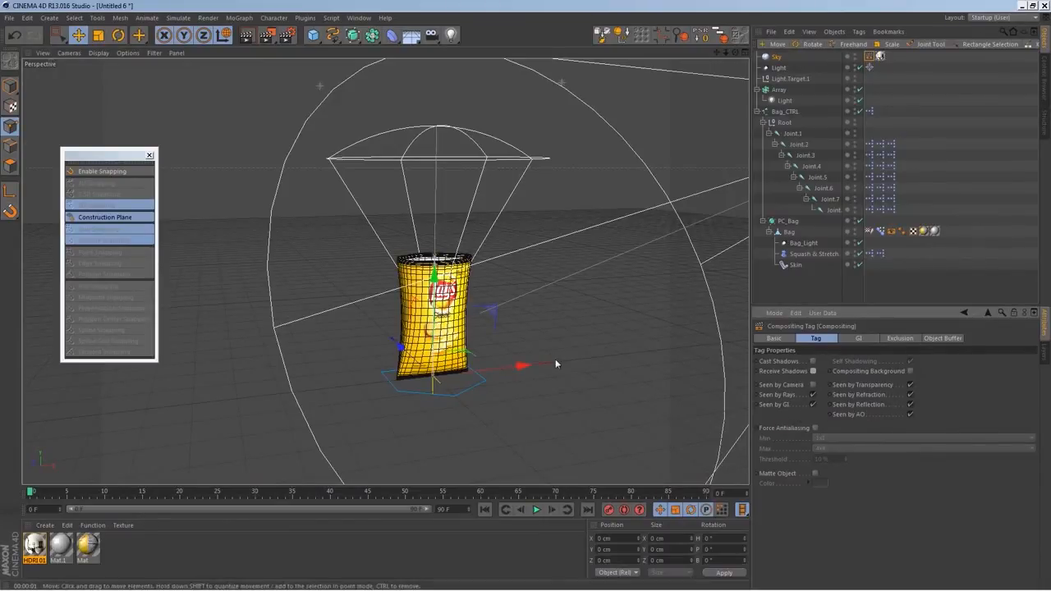
Render a close view of the bag to check how the HDRI sky reflects on it
{"action": "scroll", "coordinate": [470, 315], "scroll_direction": "up", "scroll_amount": 6}
{"action": "left_click_drag", "start_coordinate": [436, 309], "coordinate": [426, 302], "text": "alt"}
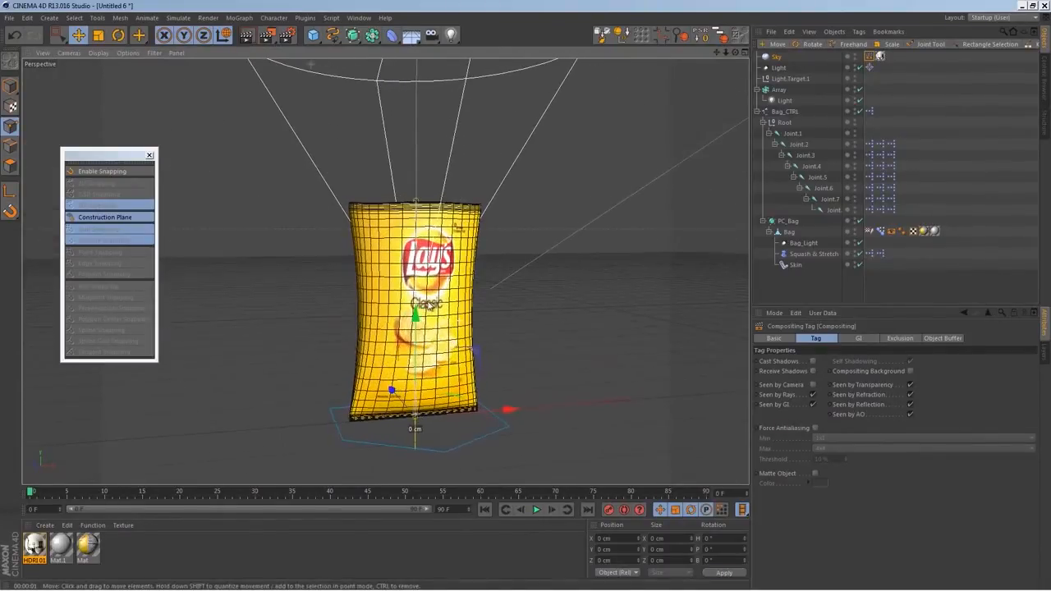
{"action": "left_click", "coordinate": [248, 35]}
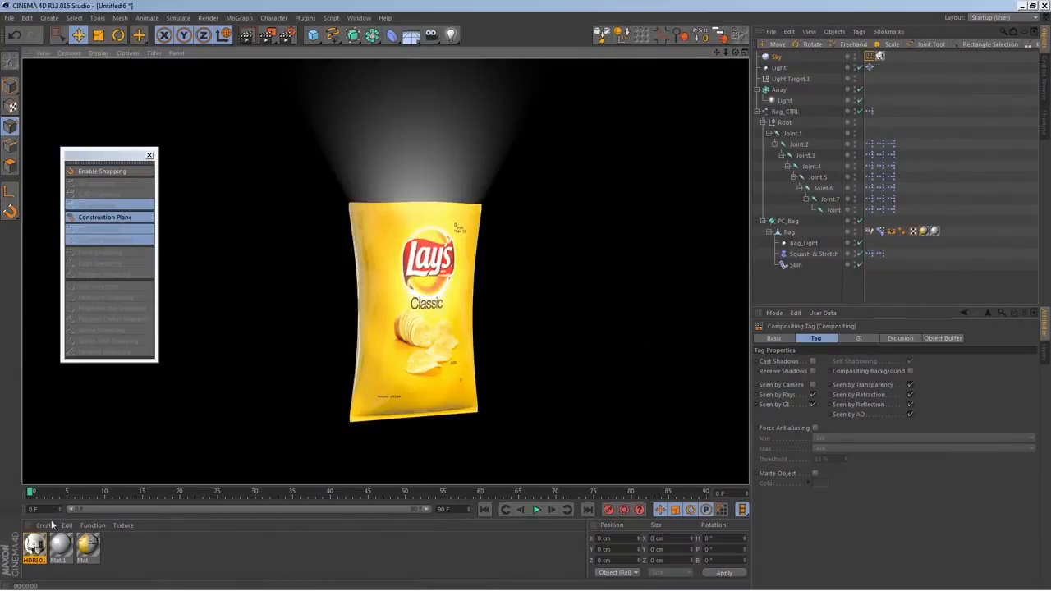
Set the bag label material's Reflection to 30 % Mix Strength, 30 % Brightness and 8 % Blurriness
{"action": "double_click", "coordinate": [90, 547]}
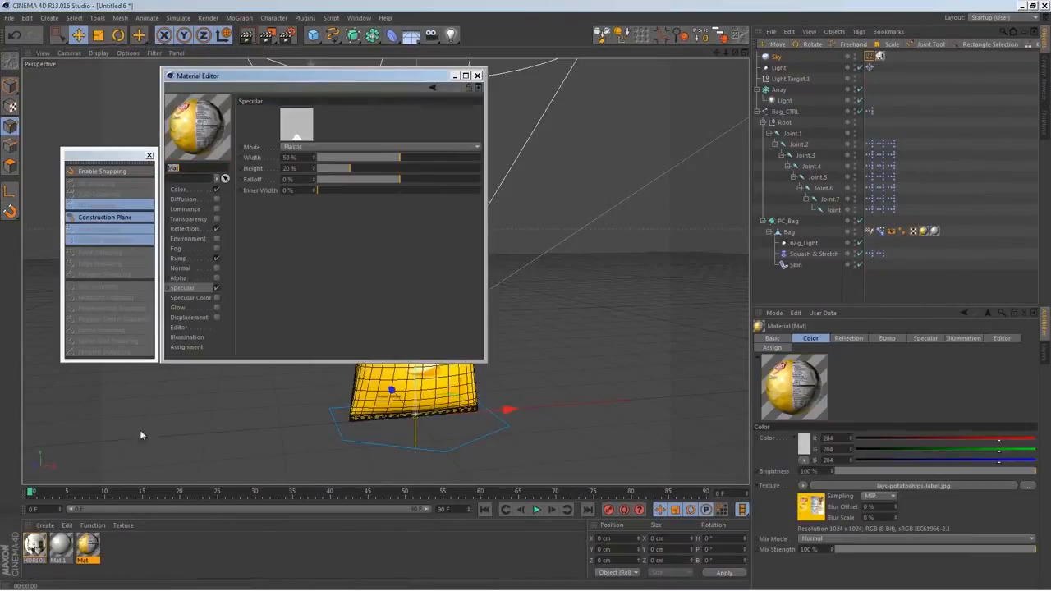
{"action": "left_click", "coordinate": [187, 230]}
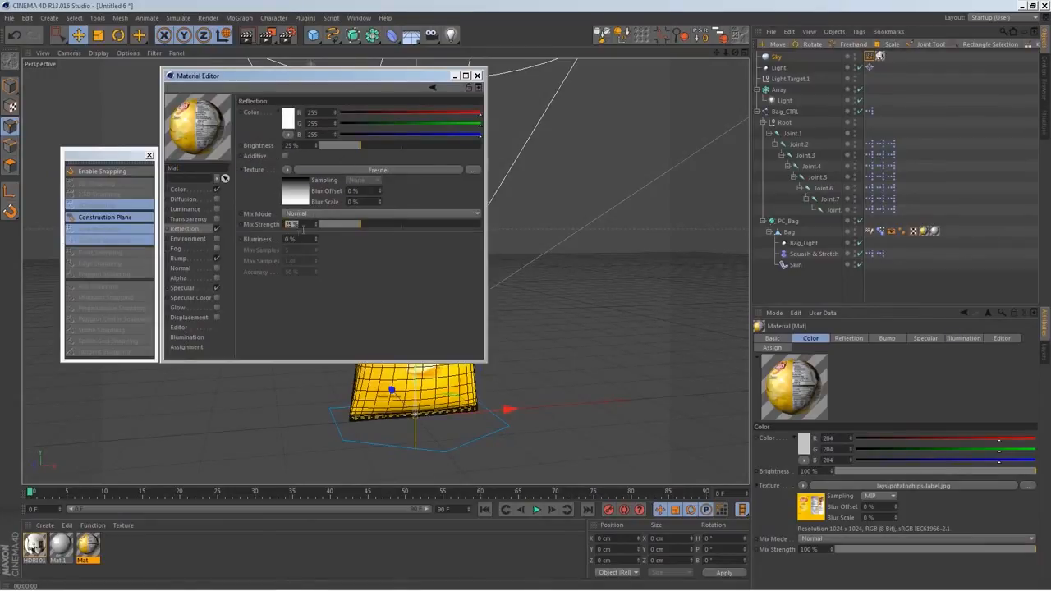
{"action": "type", "text": "30"}
{"action": "double_click", "coordinate": [303, 145]}
{"action": "type", "text": "30"}
{"action": "double_click", "coordinate": [301, 240]}
{"action": "type", "text": "8"}
{"action": "key", "text": "Return"}
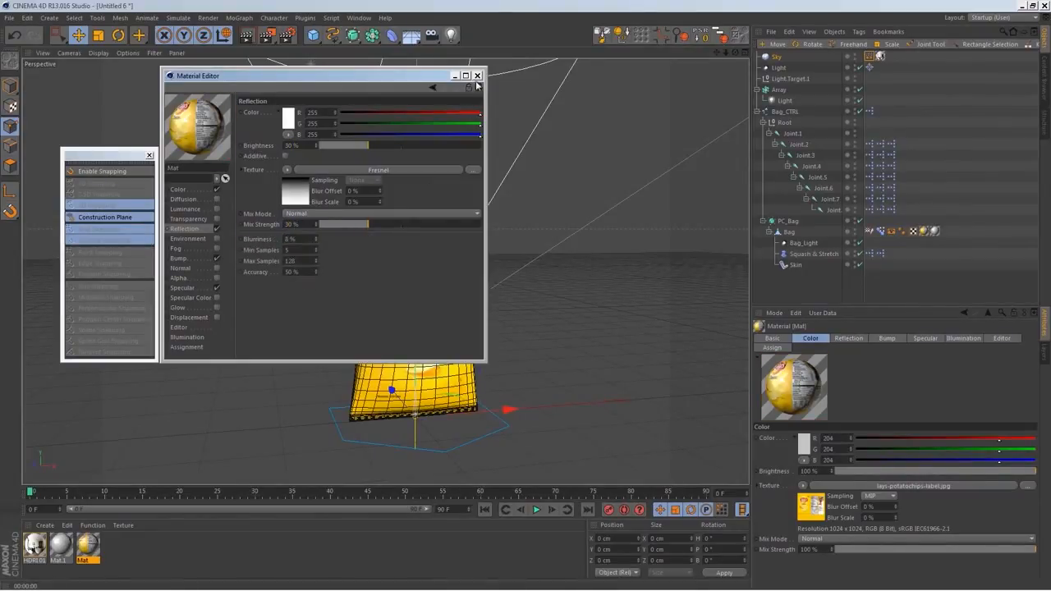
{"action": "left_click", "coordinate": [477, 75]}
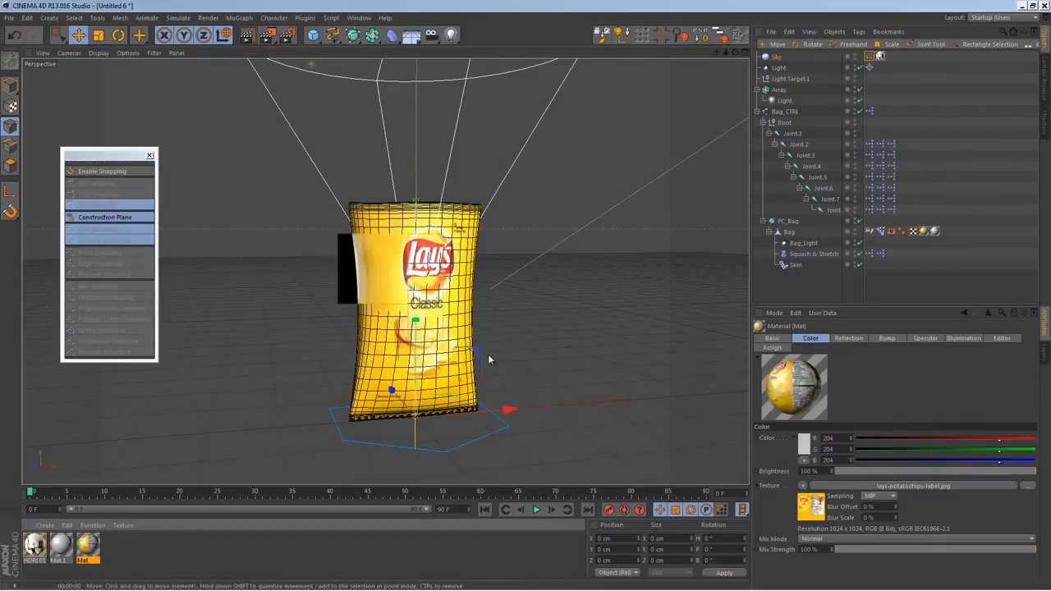
Render the bag from two angles to check its blurred reflections
{"action": "key", "text": "ctrl+r"}
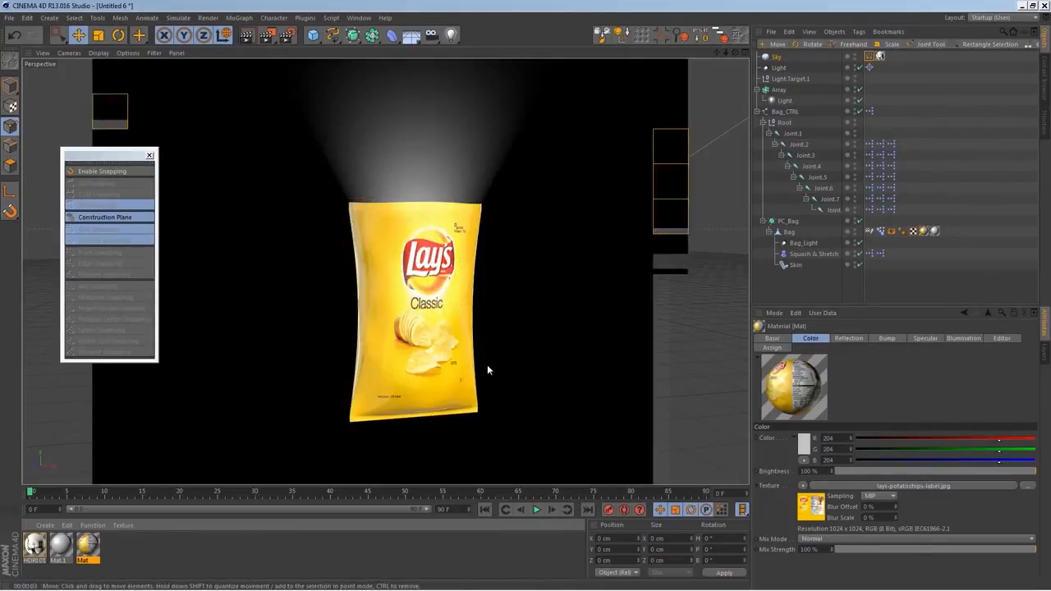
{"action": "mouse_move", "coordinate": [470, 370]}
{"action": "left_mouse_down", "text": "alt"}
{"action": "mouse_move", "coordinate": [455, 344]}
{"action": "mouse_move", "coordinate": [509, 225]}
{"action": "left_mouse_up", "text": "alt"}
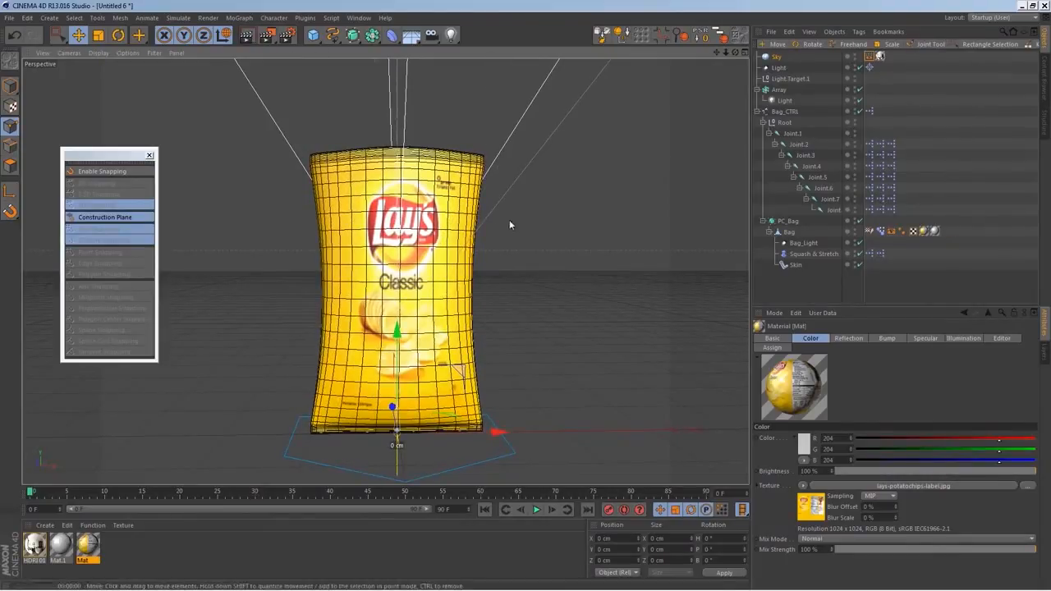
{"action": "key", "text": "ctrl+r"}
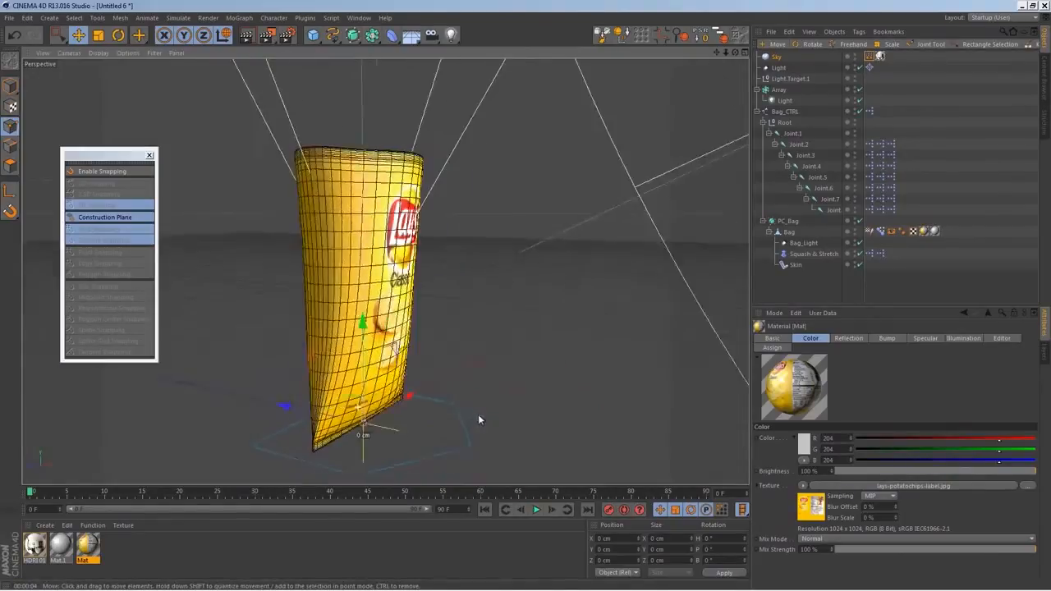
{"action": "left_click_drag", "start_coordinate": [353, 410], "coordinate": [443, 358], "text": "alt"}
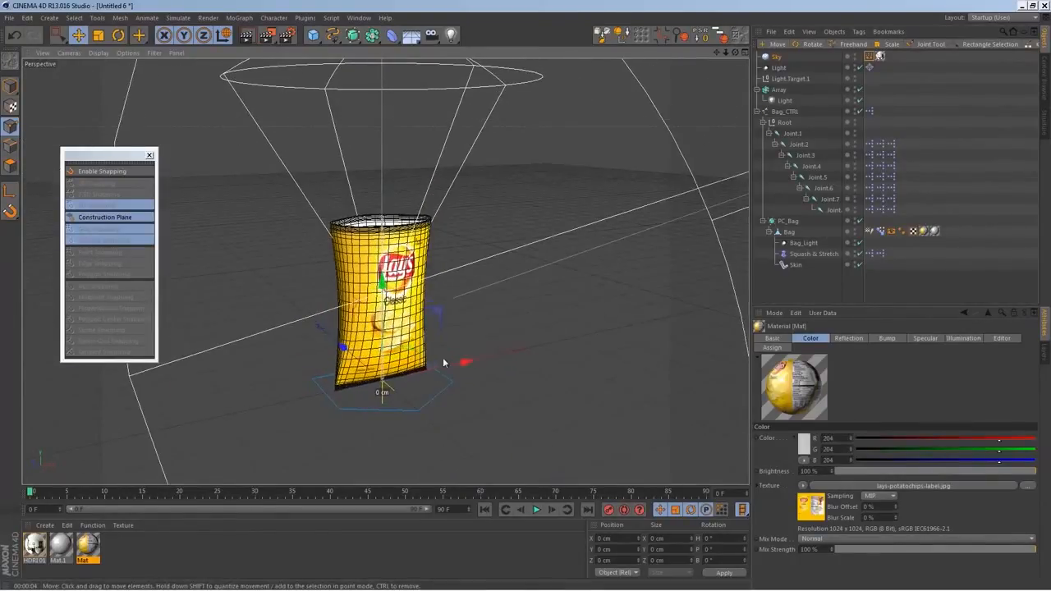
Collapse the Bag_CTRL hierarchy, select the controller, try out its user data deformation controls and undo the test change
{"action": "left_click", "coordinate": [756, 111]}
{"action": "left_click", "coordinate": [784, 111]}
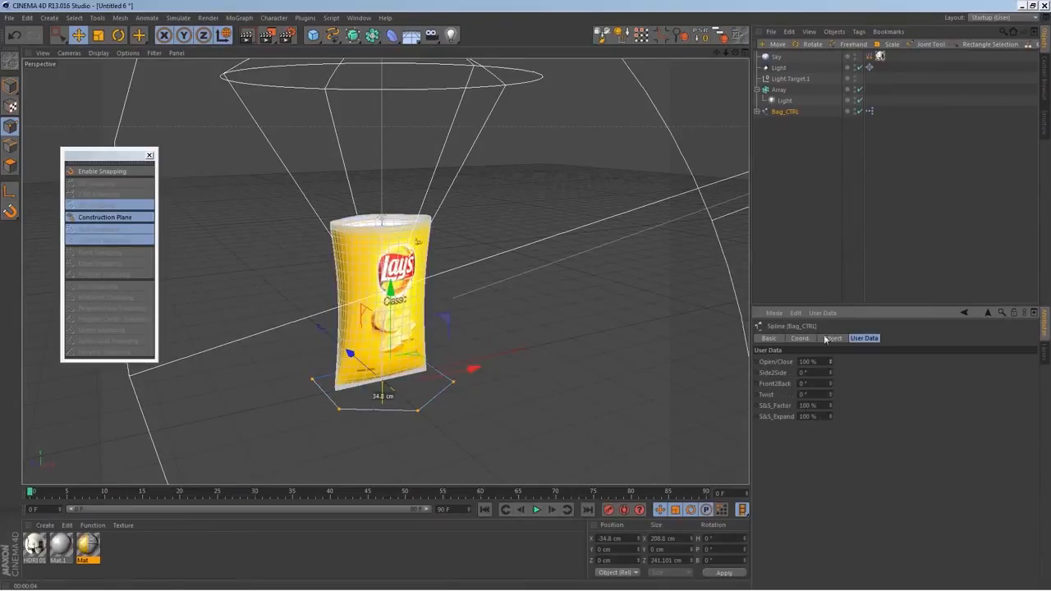
{"action": "left_click_drag", "start_coordinate": [829, 377], "coordinate": [836, 427]}
{"action": "key", "text": "ctrl+z"}
{"action": "left_click_drag", "start_coordinate": [415, 386], "coordinate": [474, 408], "text": "alt"}
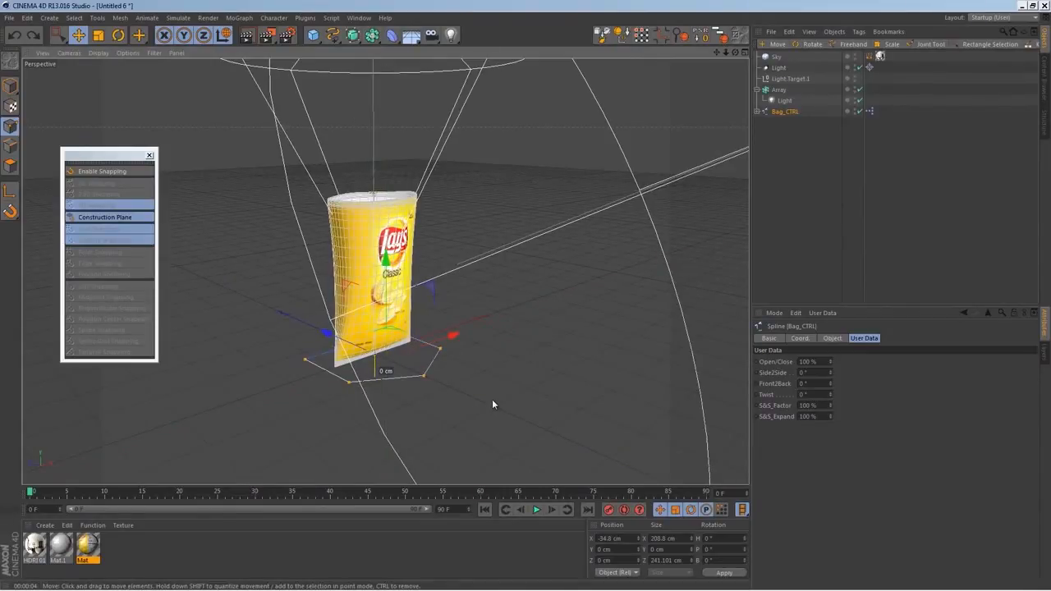